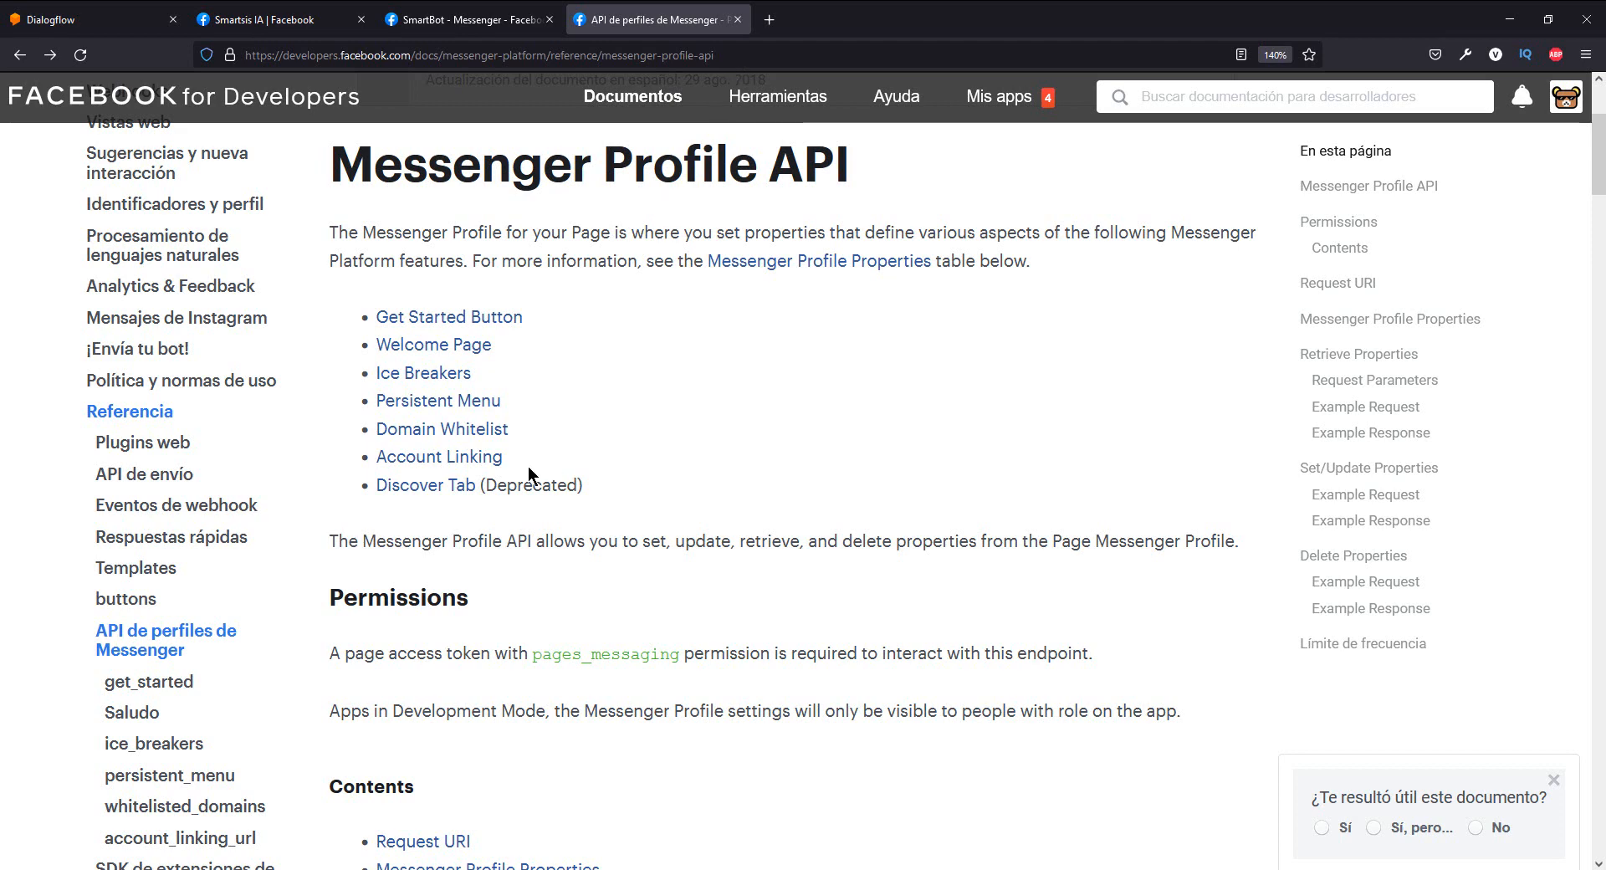
- Open the get_started reference page of the Messenger Profile API documentation
{"action": "scroll", "coordinate": [179, 669], "scroll_direction": "down", "scroll_amount": 2}
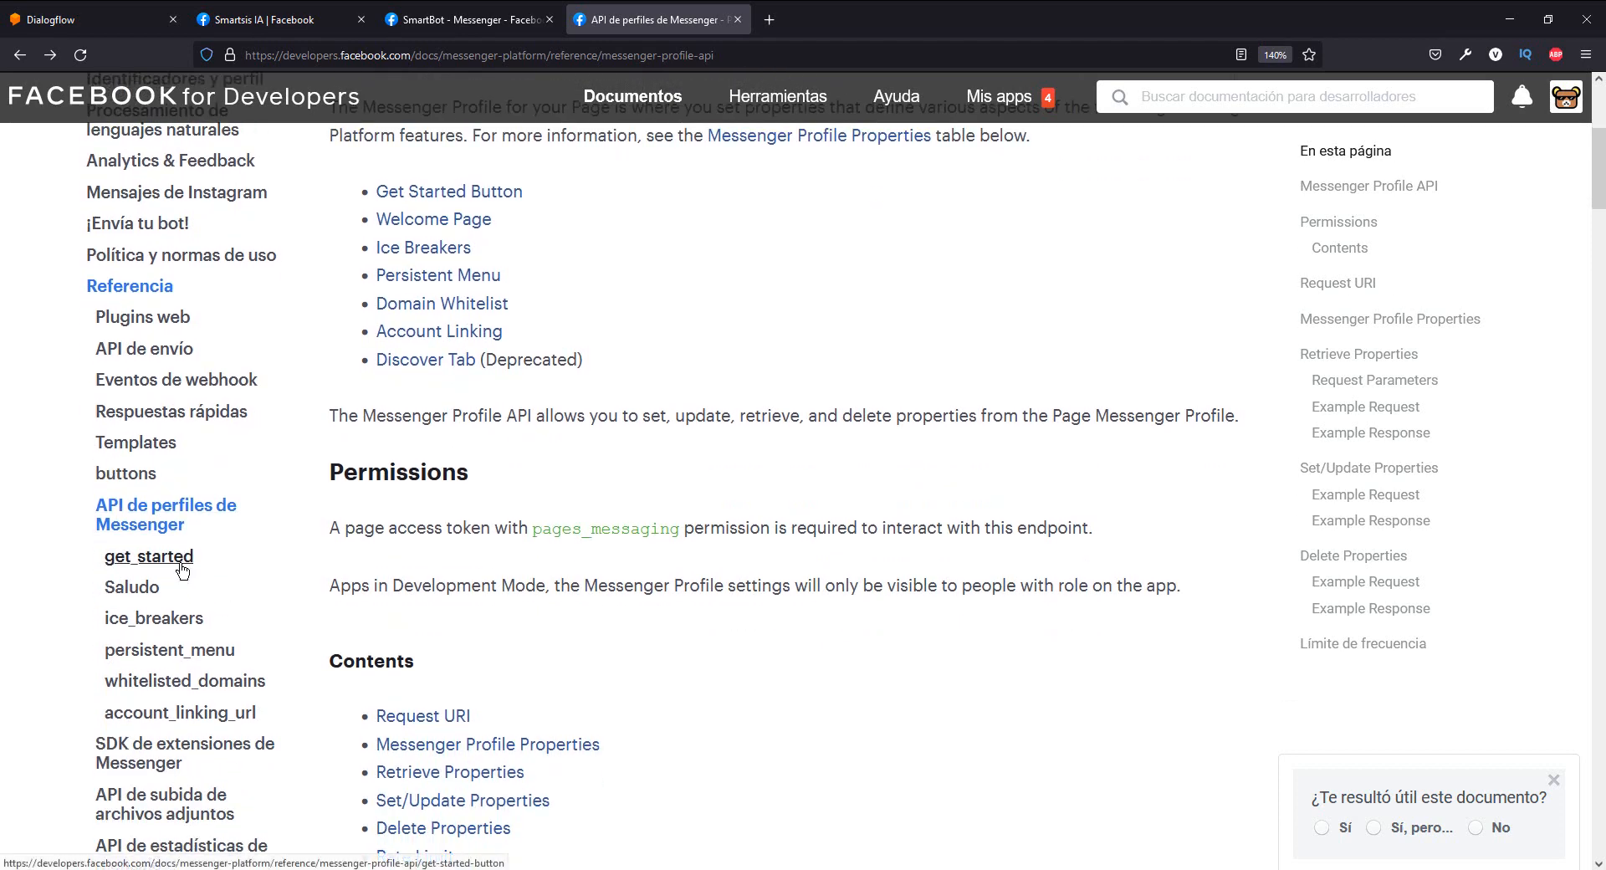
{"action": "scroll", "coordinate": [182, 570], "scroll_direction": "up", "scroll_amount": 2}
{"action": "scroll", "coordinate": [159, 694], "scroll_direction": "down", "scroll_amount": 2}
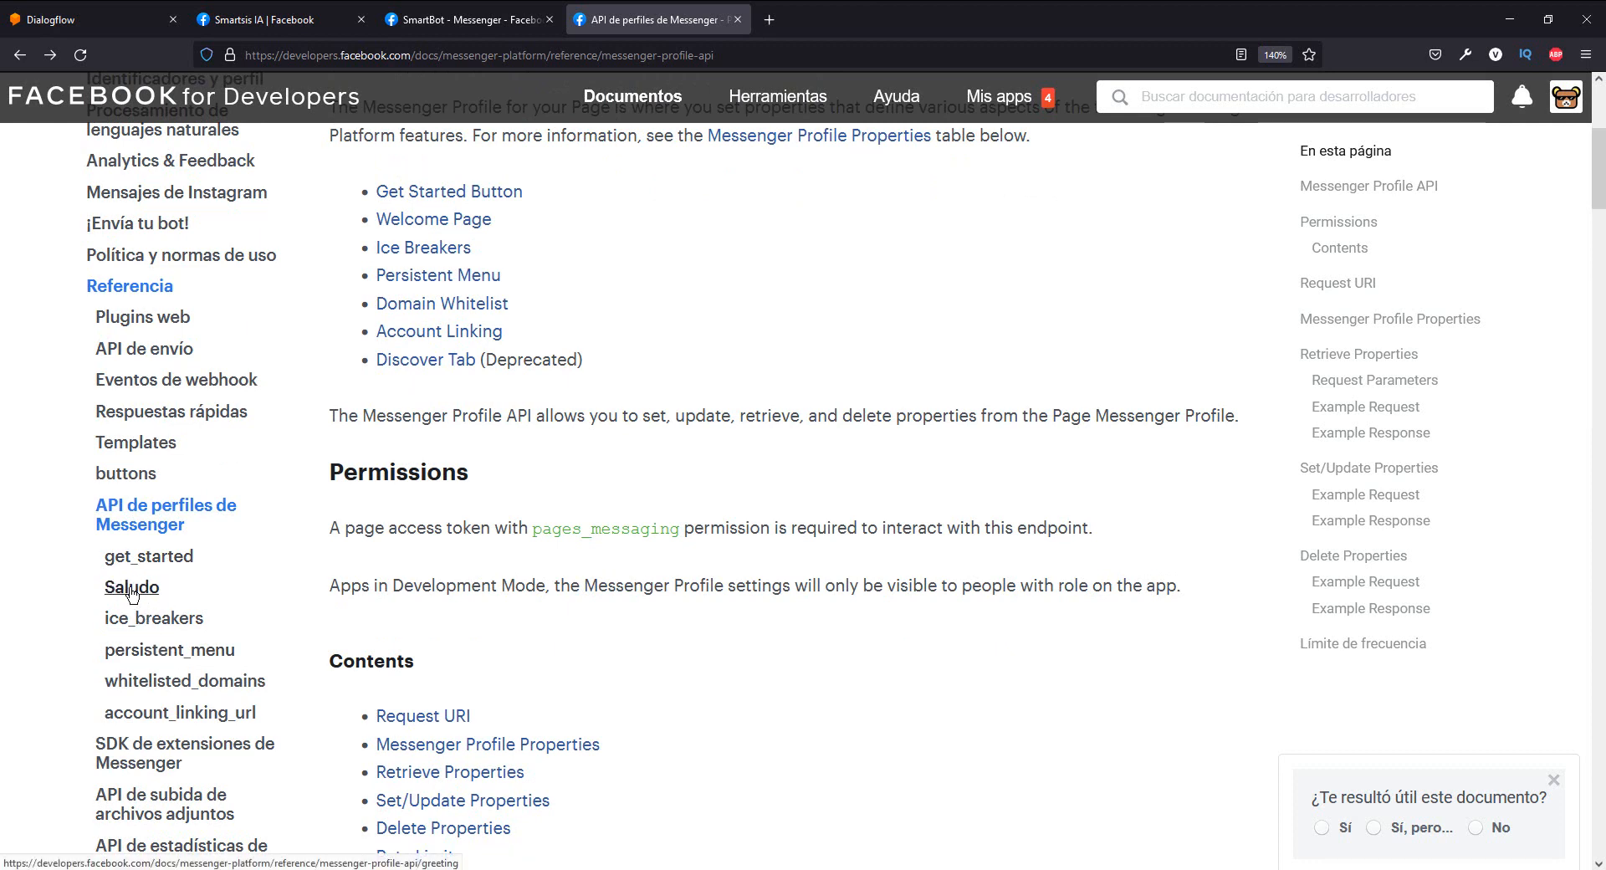
{"action": "left_click", "coordinate": [144, 557]}
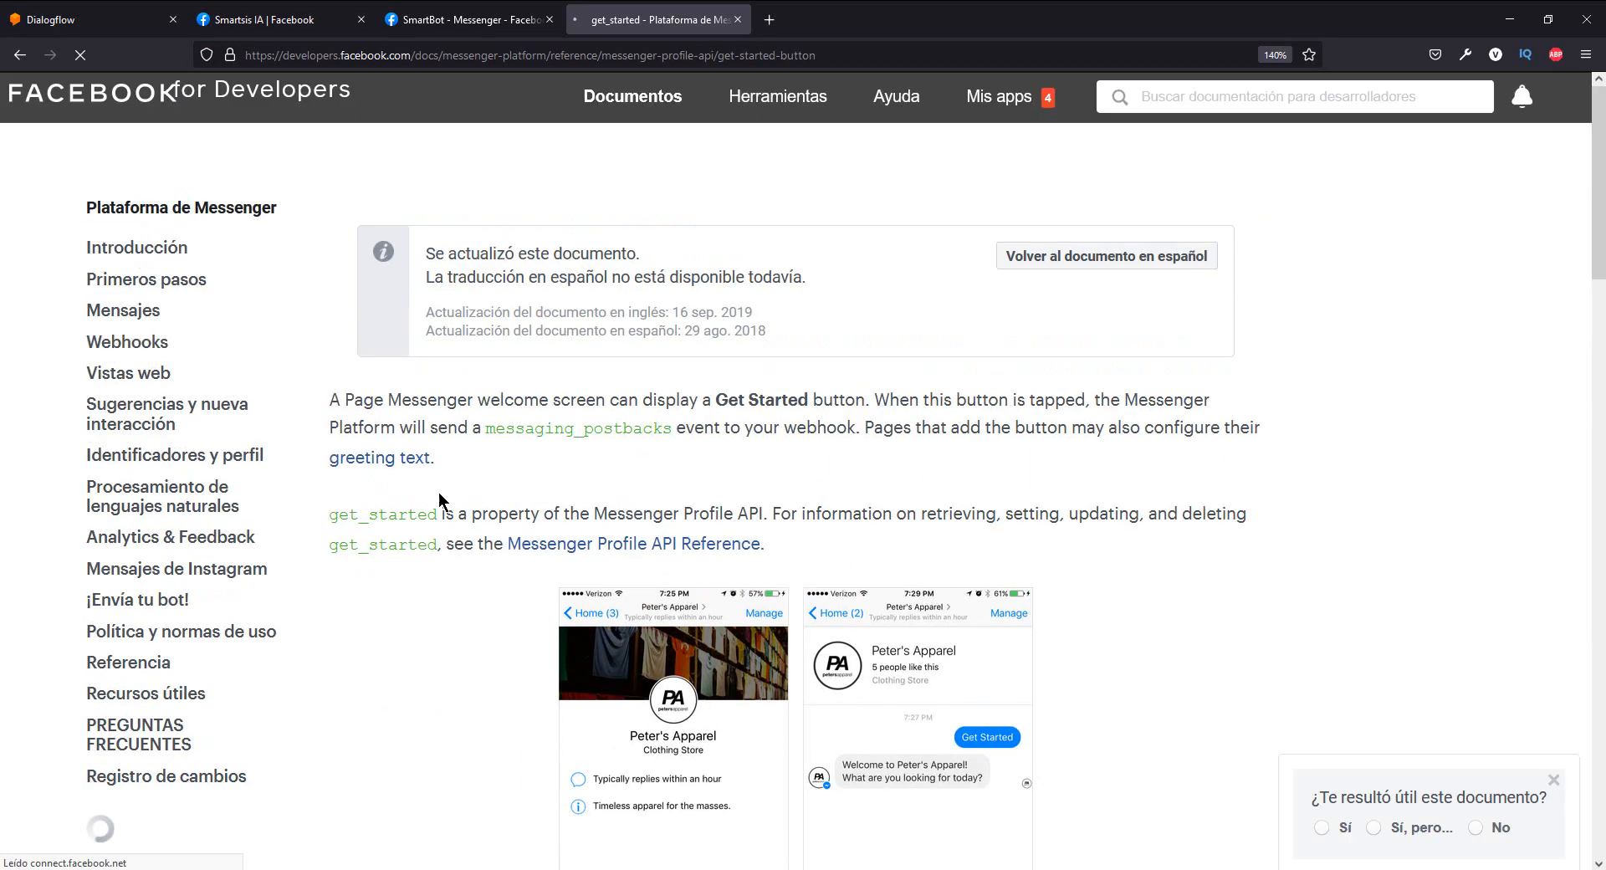
- Examine the get_started documentation, including the welcome screen examples, the required permissions and the JSON payload format
{"action": "scroll", "coordinate": [750, 444], "scroll_direction": "down", "scroll_amount": 3}
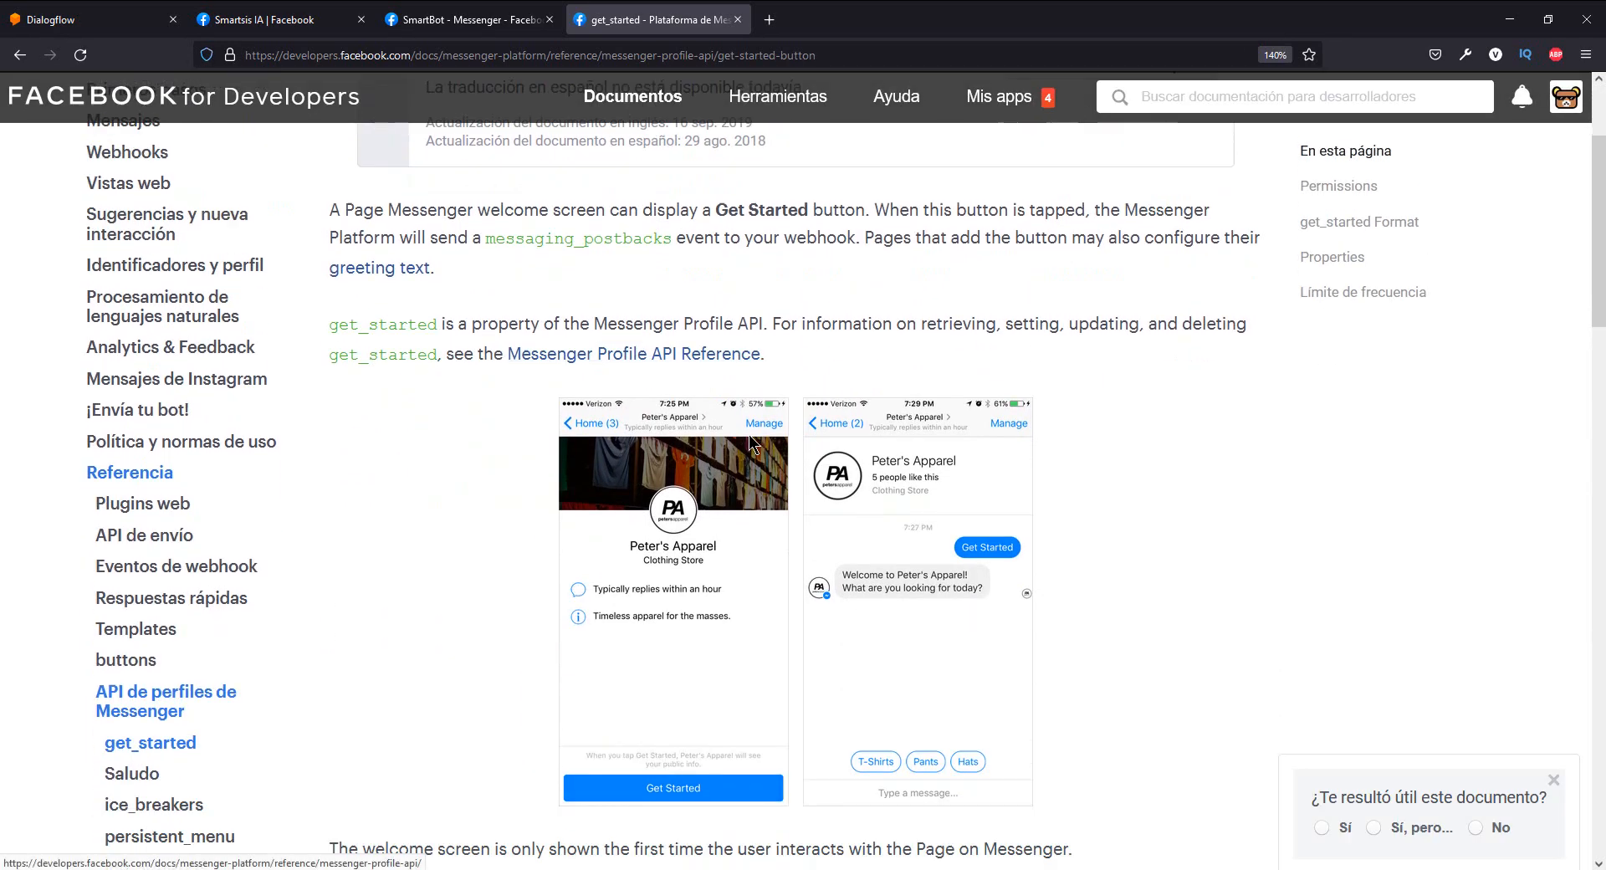
{"action": "scroll", "coordinate": [750, 443], "scroll_direction": "down", "scroll_amount": 1}
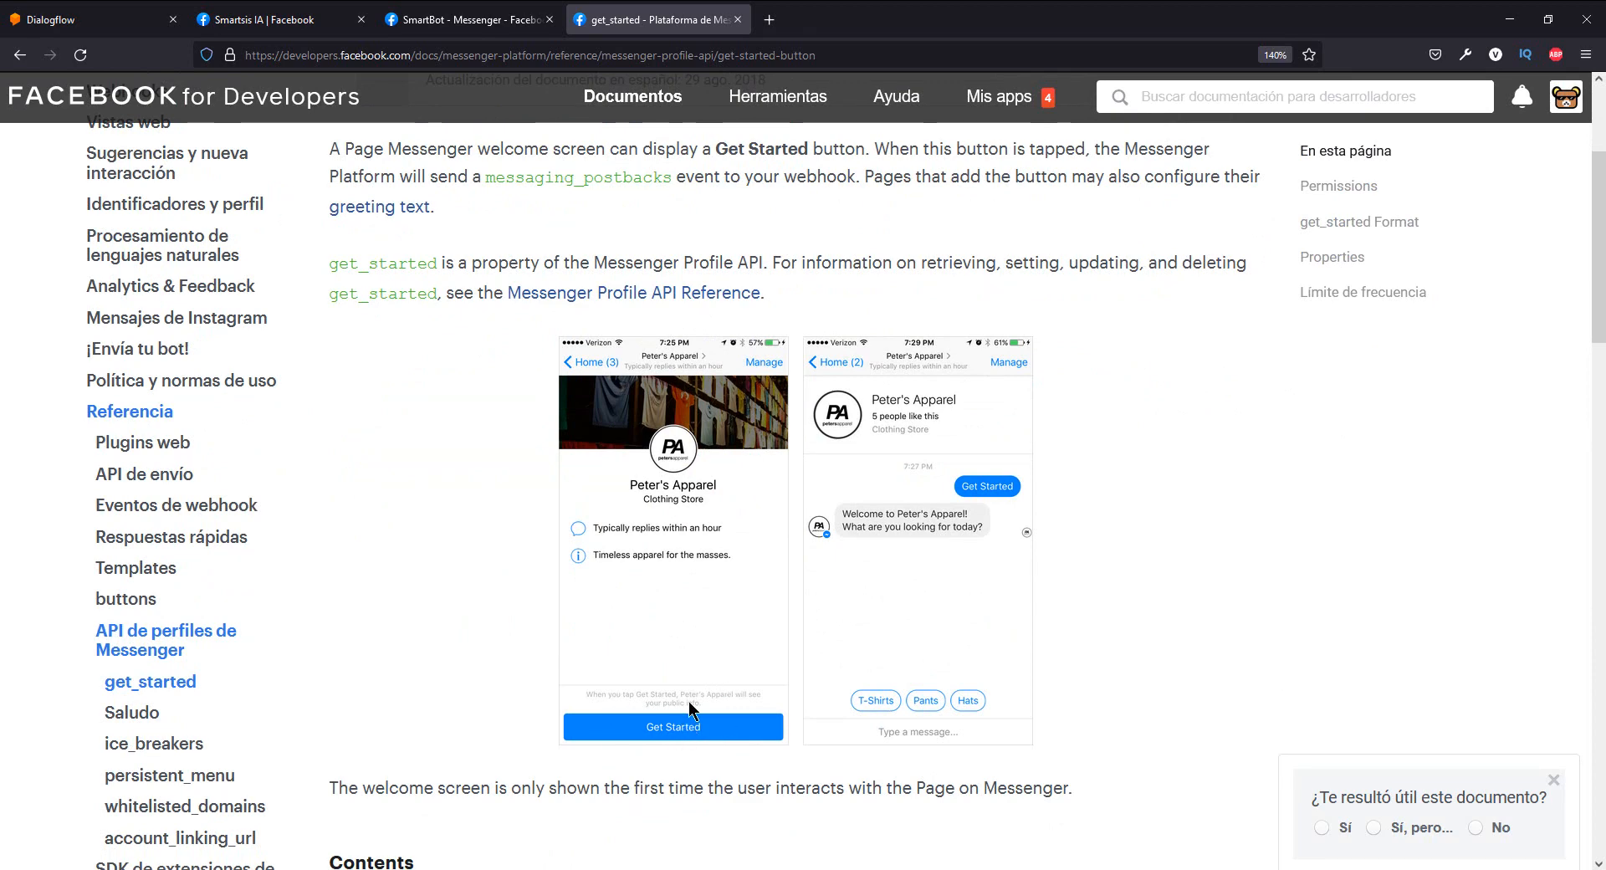
{"action": "scroll", "coordinate": [684, 639], "scroll_direction": "down", "scroll_amount": 5}
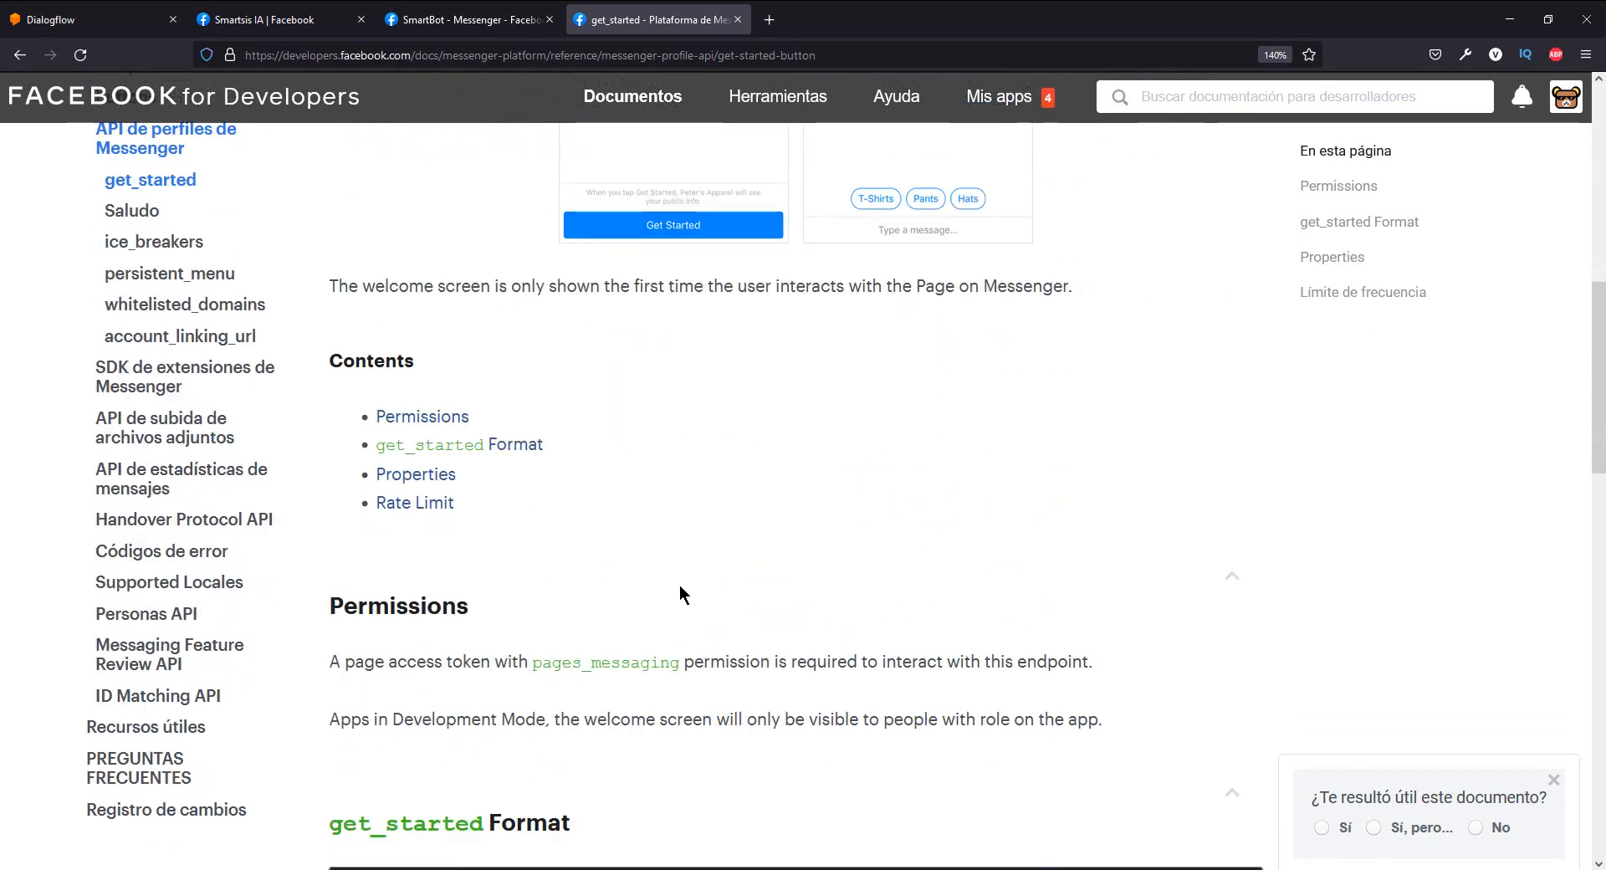
{"action": "scroll", "coordinate": [678, 582], "scroll_direction": "down", "scroll_amount": 3}
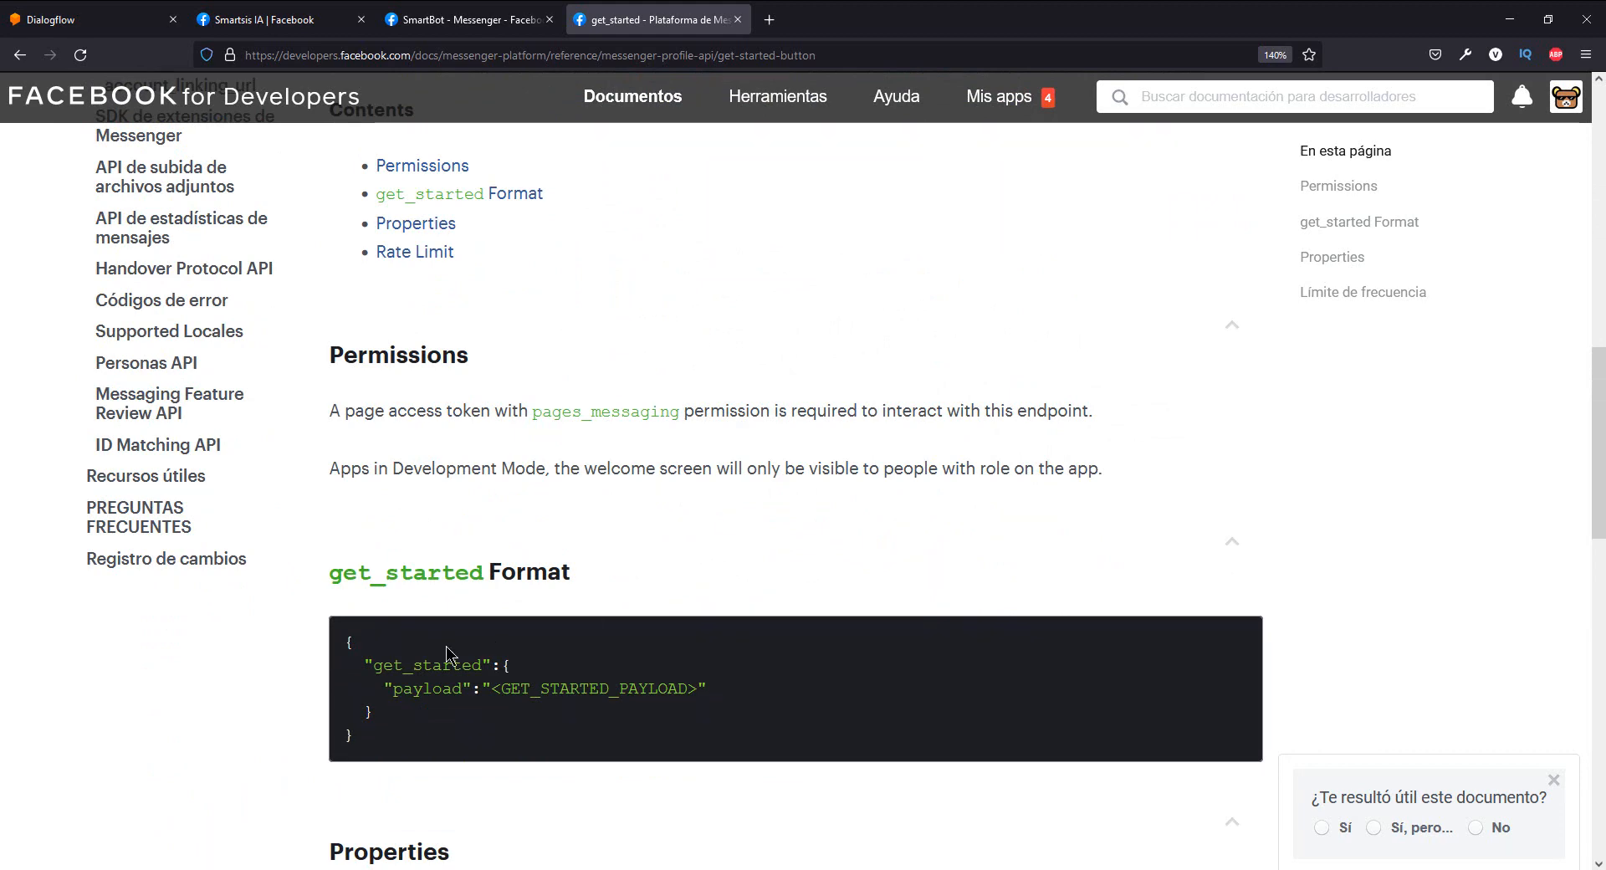
{"action": "left_click_drag", "start_coordinate": [374, 741], "coordinate": [339, 641]}
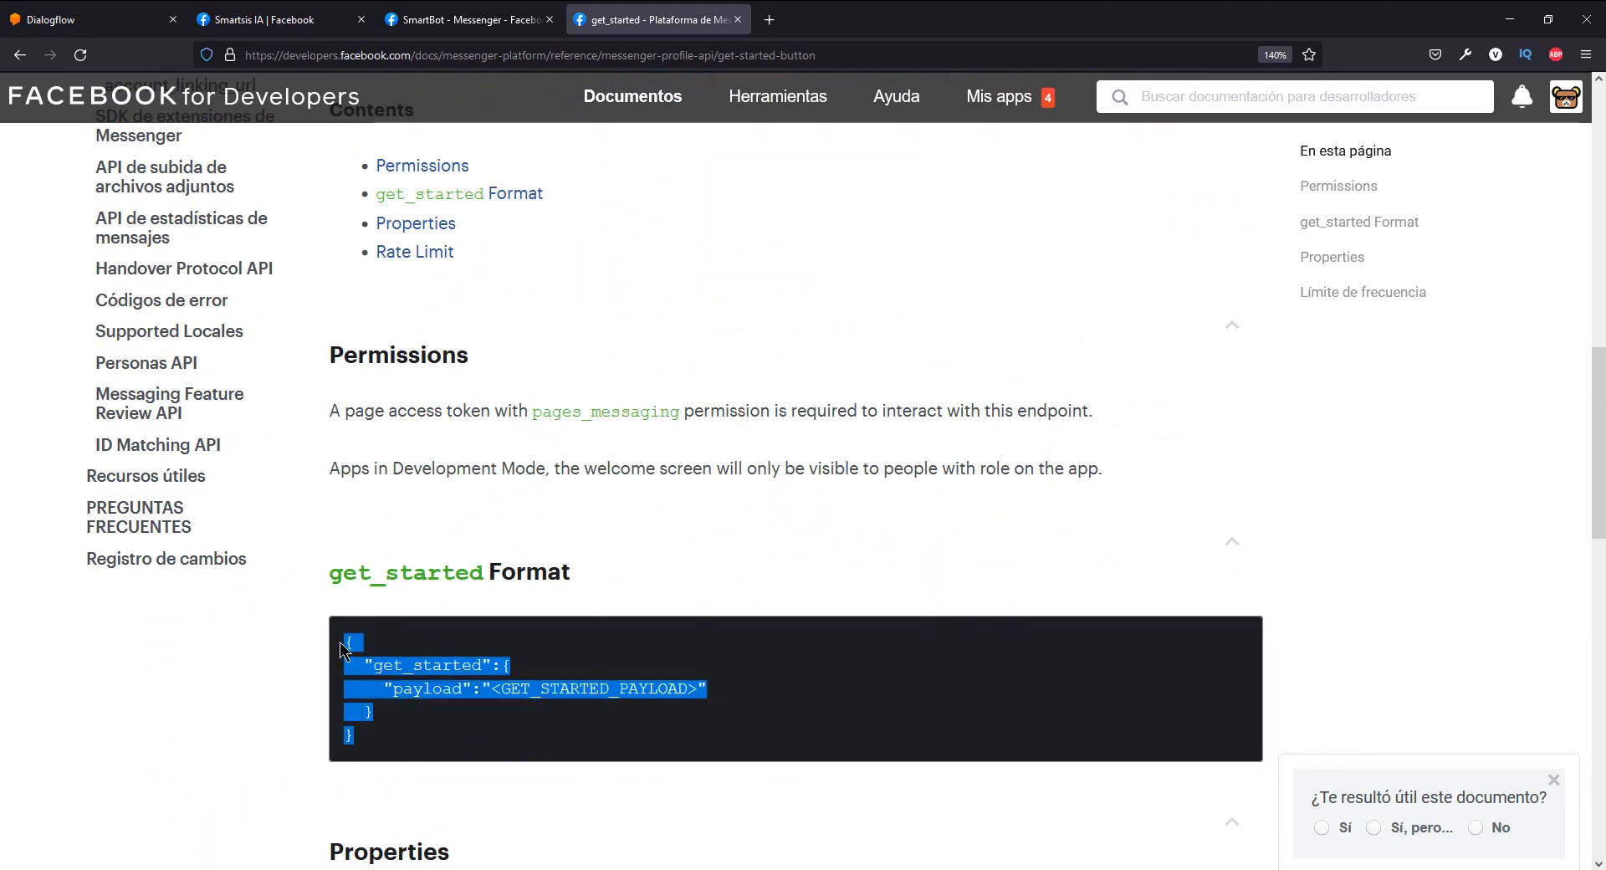
{"action": "left_click", "coordinate": [699, 509]}
{"action": "scroll", "coordinate": [700, 516], "scroll_direction": "up", "scroll_amount": 6}
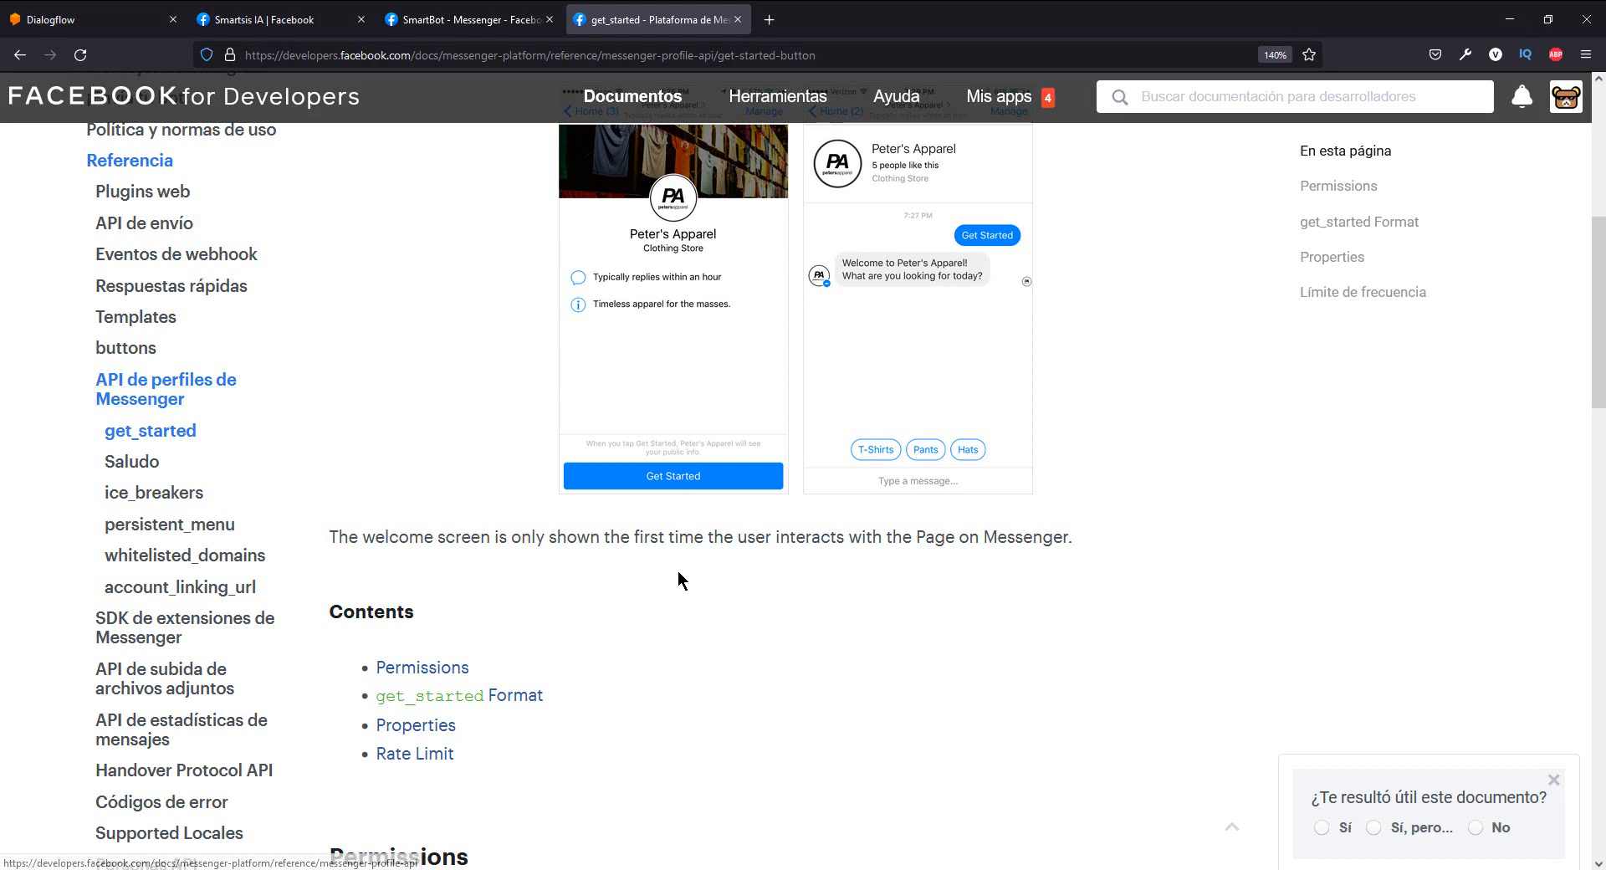
{"action": "scroll", "coordinate": [678, 568], "scroll_direction": "down", "scroll_amount": 3}
{"action": "scroll", "coordinate": [677, 556], "scroll_direction": "down", "scroll_amount": 3}
{"action": "scroll", "coordinate": [665, 510], "scroll_direction": "up", "scroll_amount": 6}
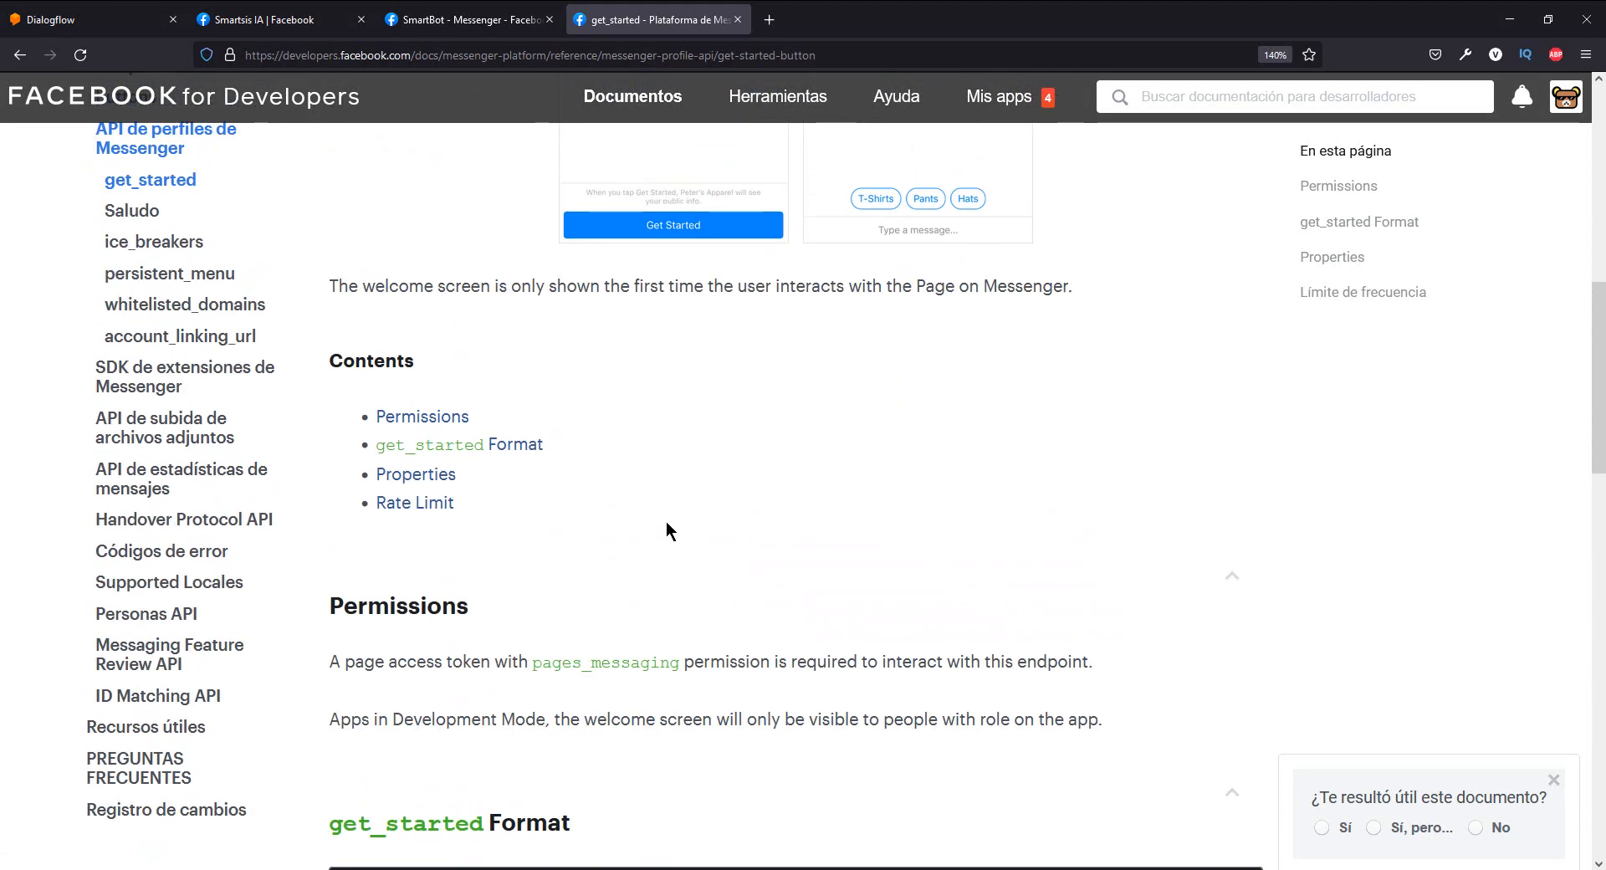
{"action": "scroll", "coordinate": [673, 532], "scroll_direction": "up", "scroll_amount": 5}
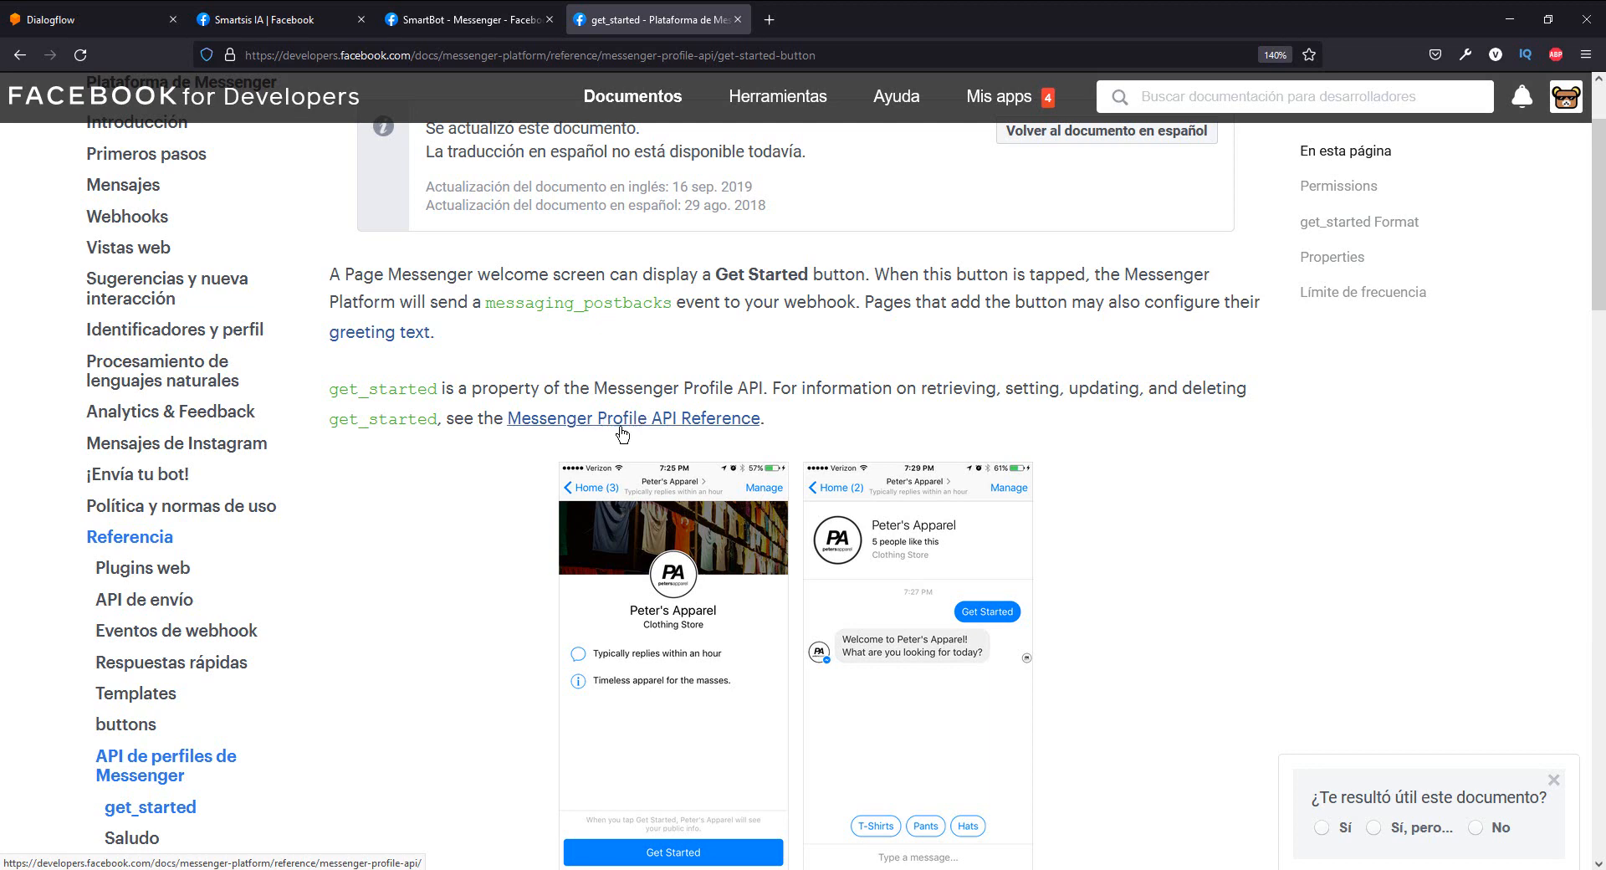
{"action": "scroll", "coordinate": [648, 434], "scroll_direction": "up", "scroll_amount": 2}
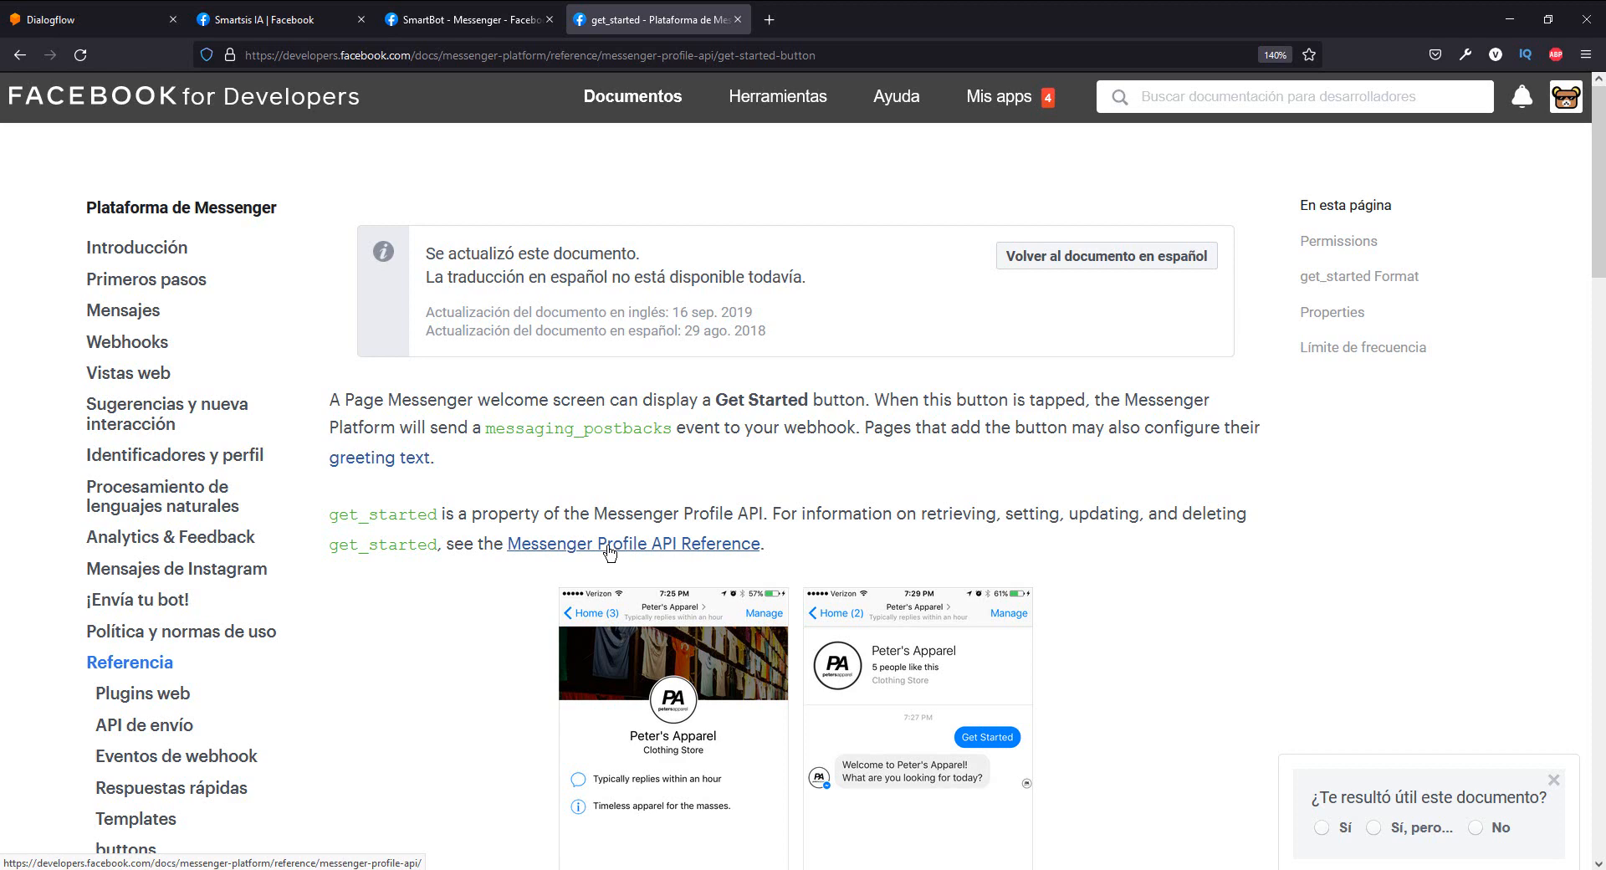
- Open the Messenger Profile API Reference in a new tab and examine the messenger_profile endpoint in its Request URI
{"action": "right_click", "coordinate": [623, 547]}
{"action": "left_click", "coordinate": [649, 561]}
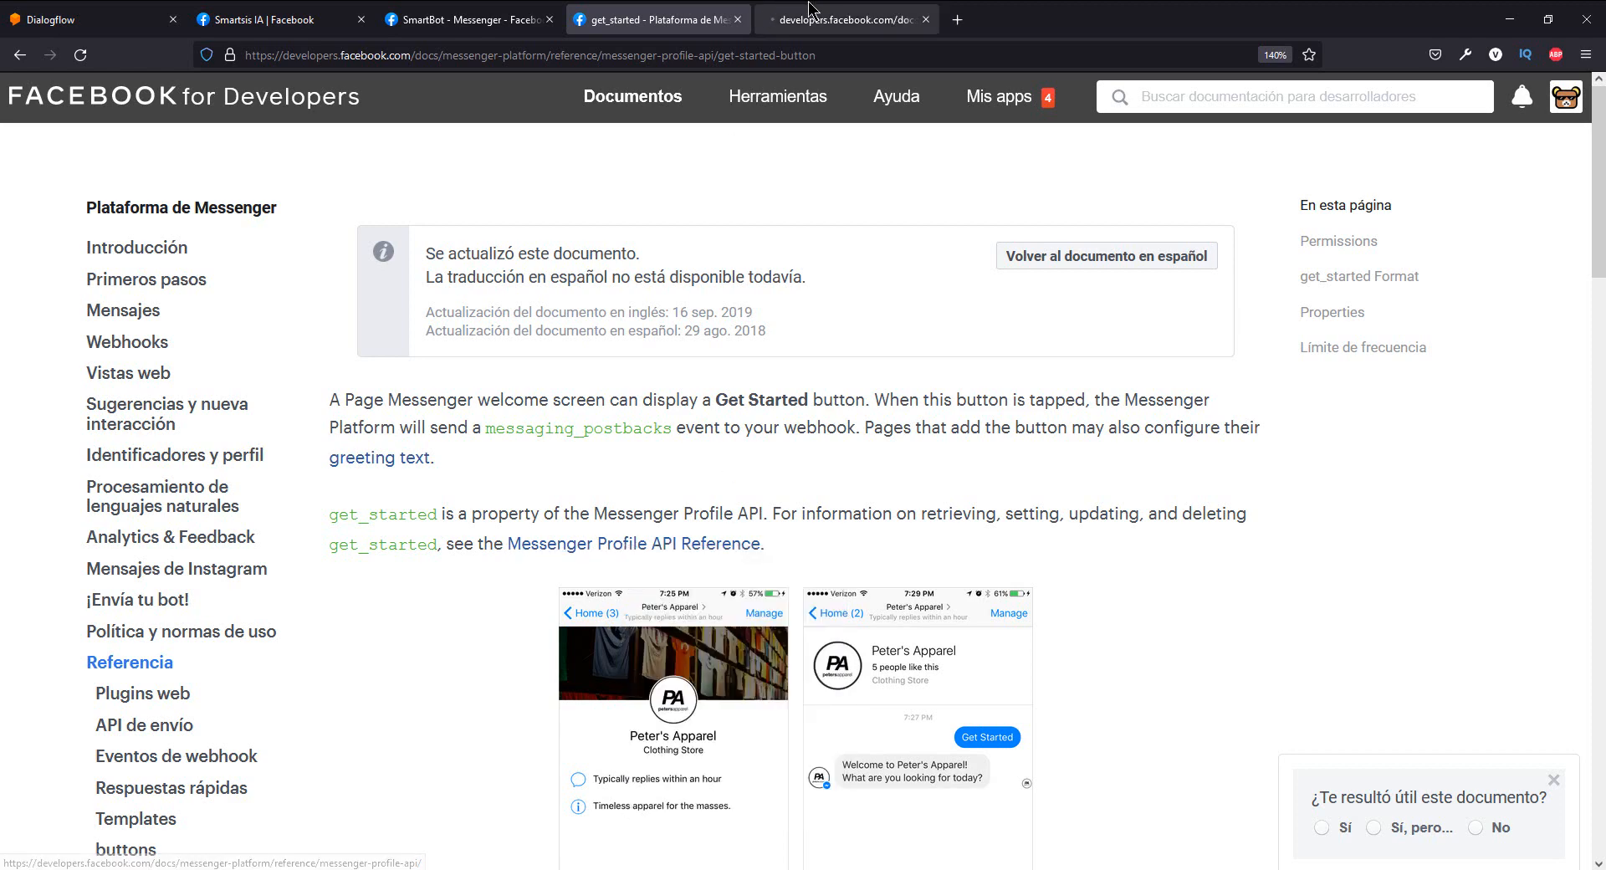
{"action": "left_click", "coordinate": [845, 20]}
{"action": "scroll", "coordinate": [768, 470], "scroll_direction": "down", "scroll_amount": 5}
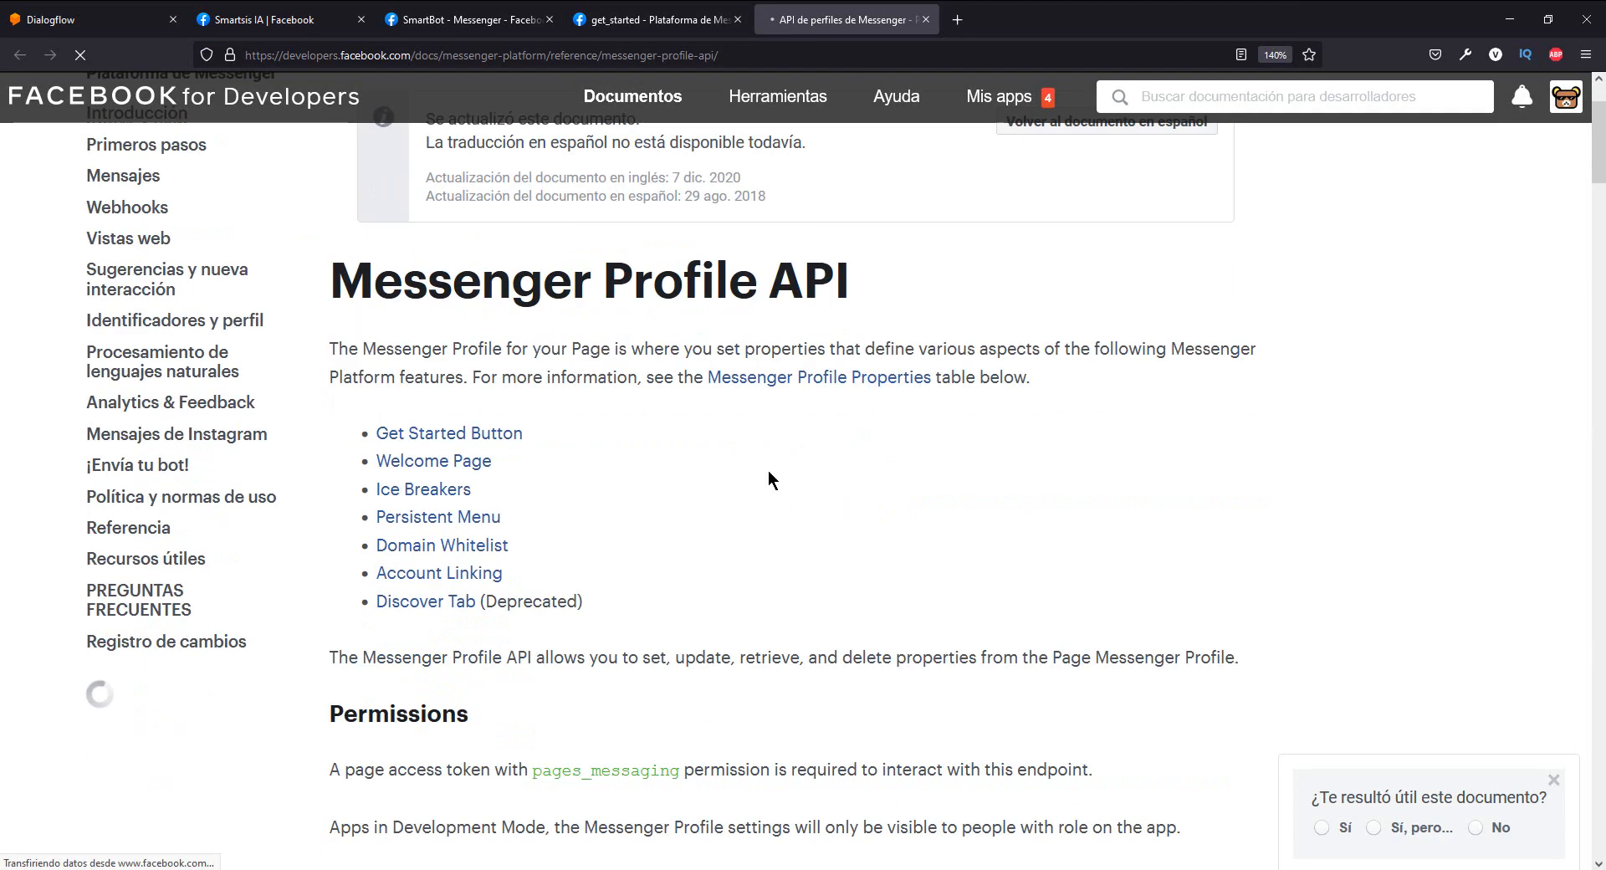
{"action": "scroll", "coordinate": [770, 472], "scroll_direction": "down", "scroll_amount": 5}
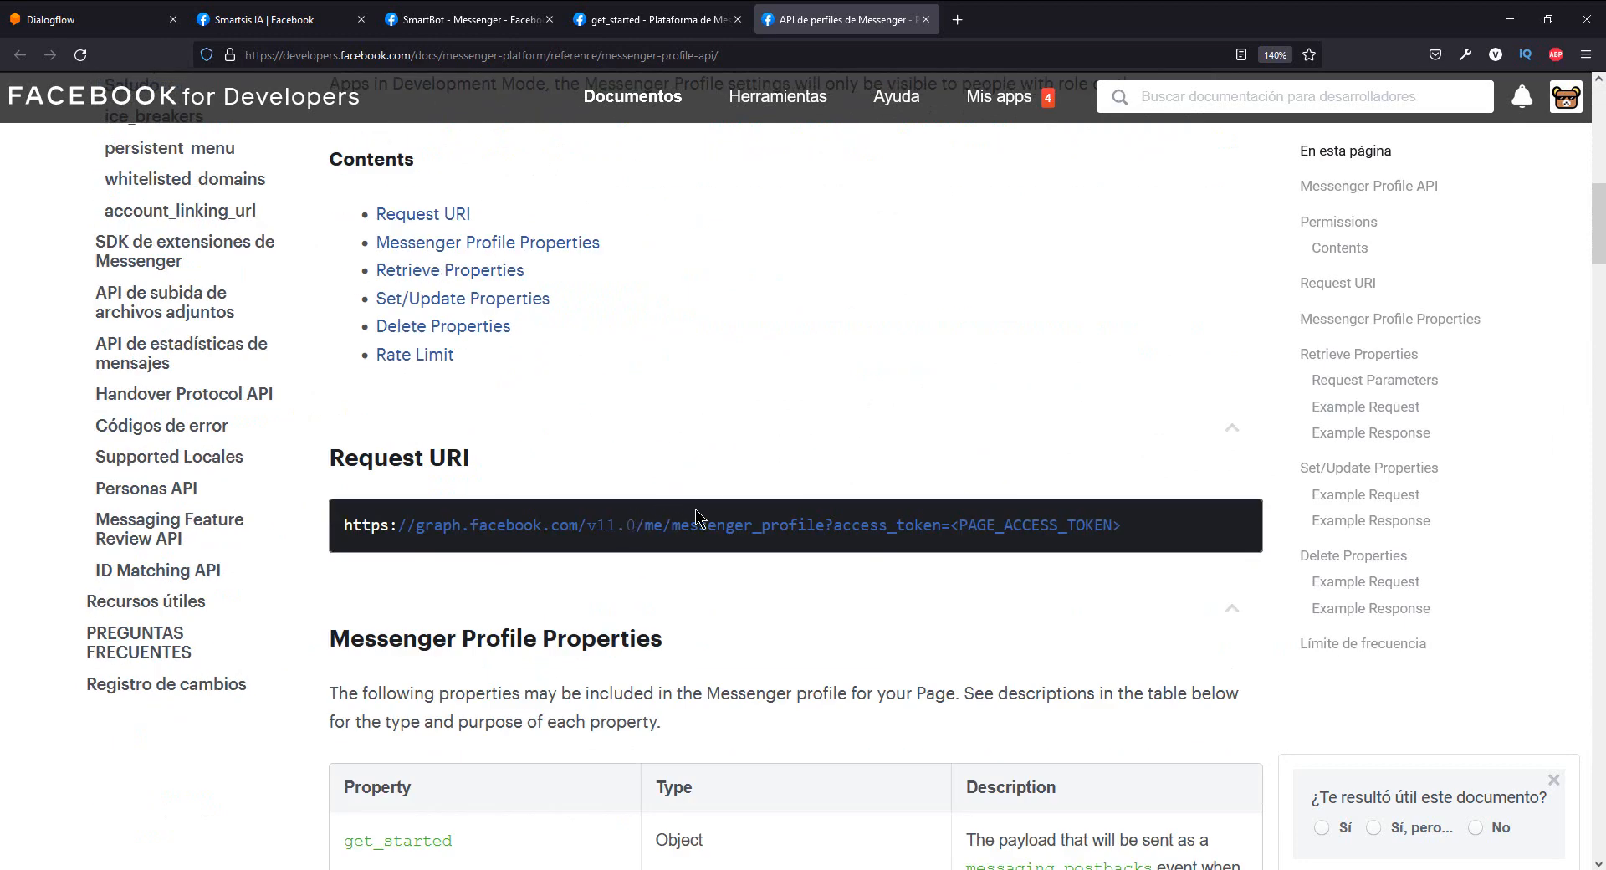
{"action": "left_click_drag", "start_coordinate": [823, 525], "coordinate": [667, 524]}
{"action": "left_click", "coordinate": [513, 220]}
{"action": "left_click_drag", "start_coordinate": [823, 533], "coordinate": [676, 519]}
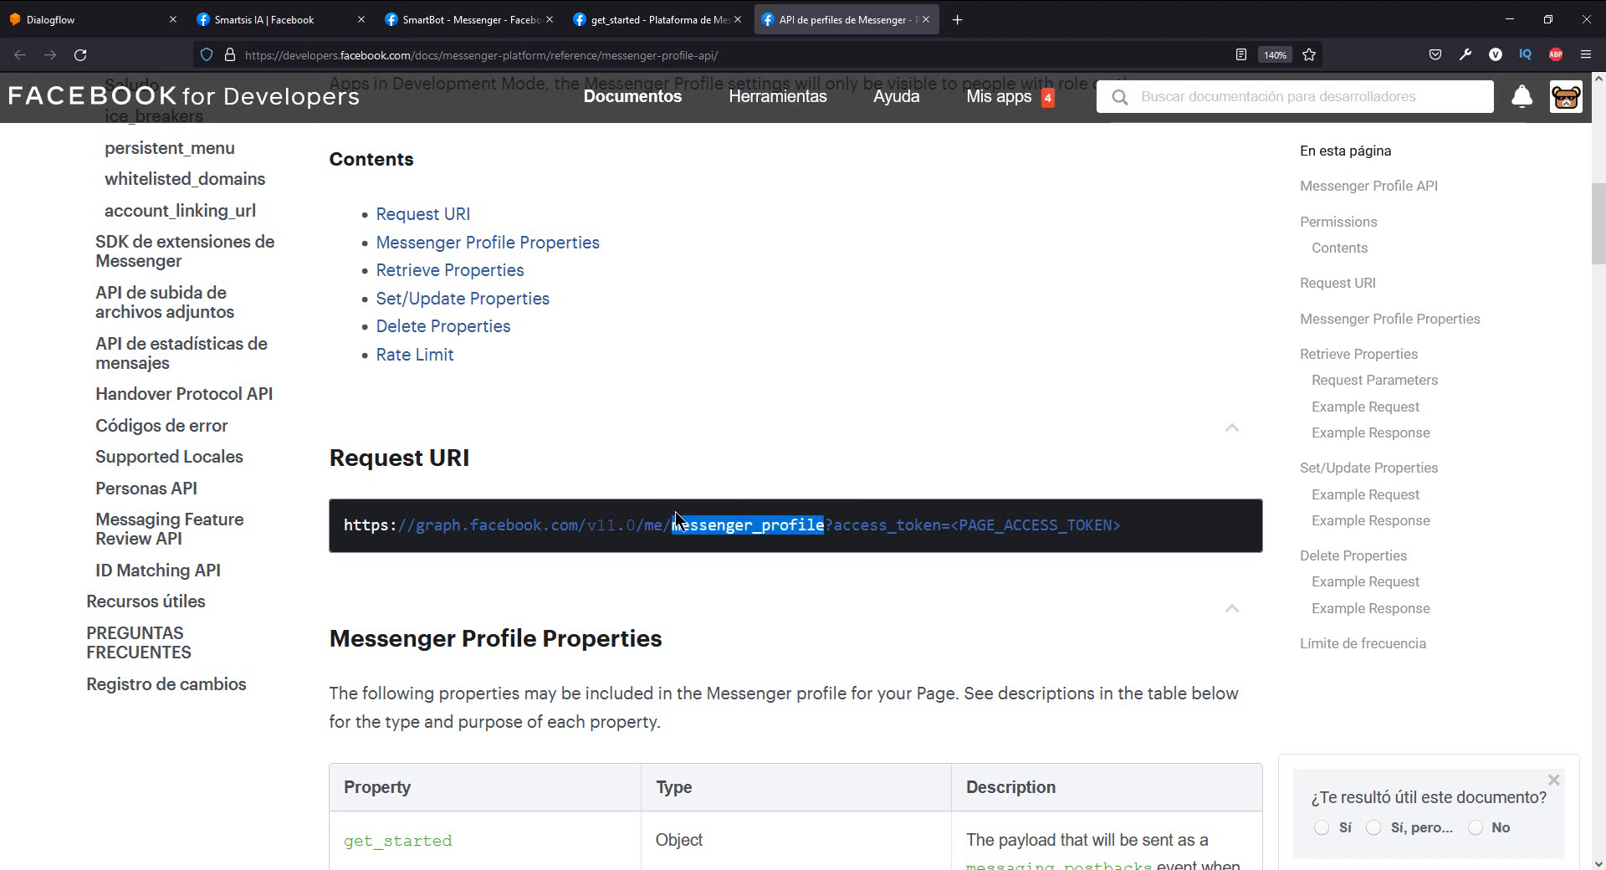
{"action": "left_click", "coordinate": [758, 445]}
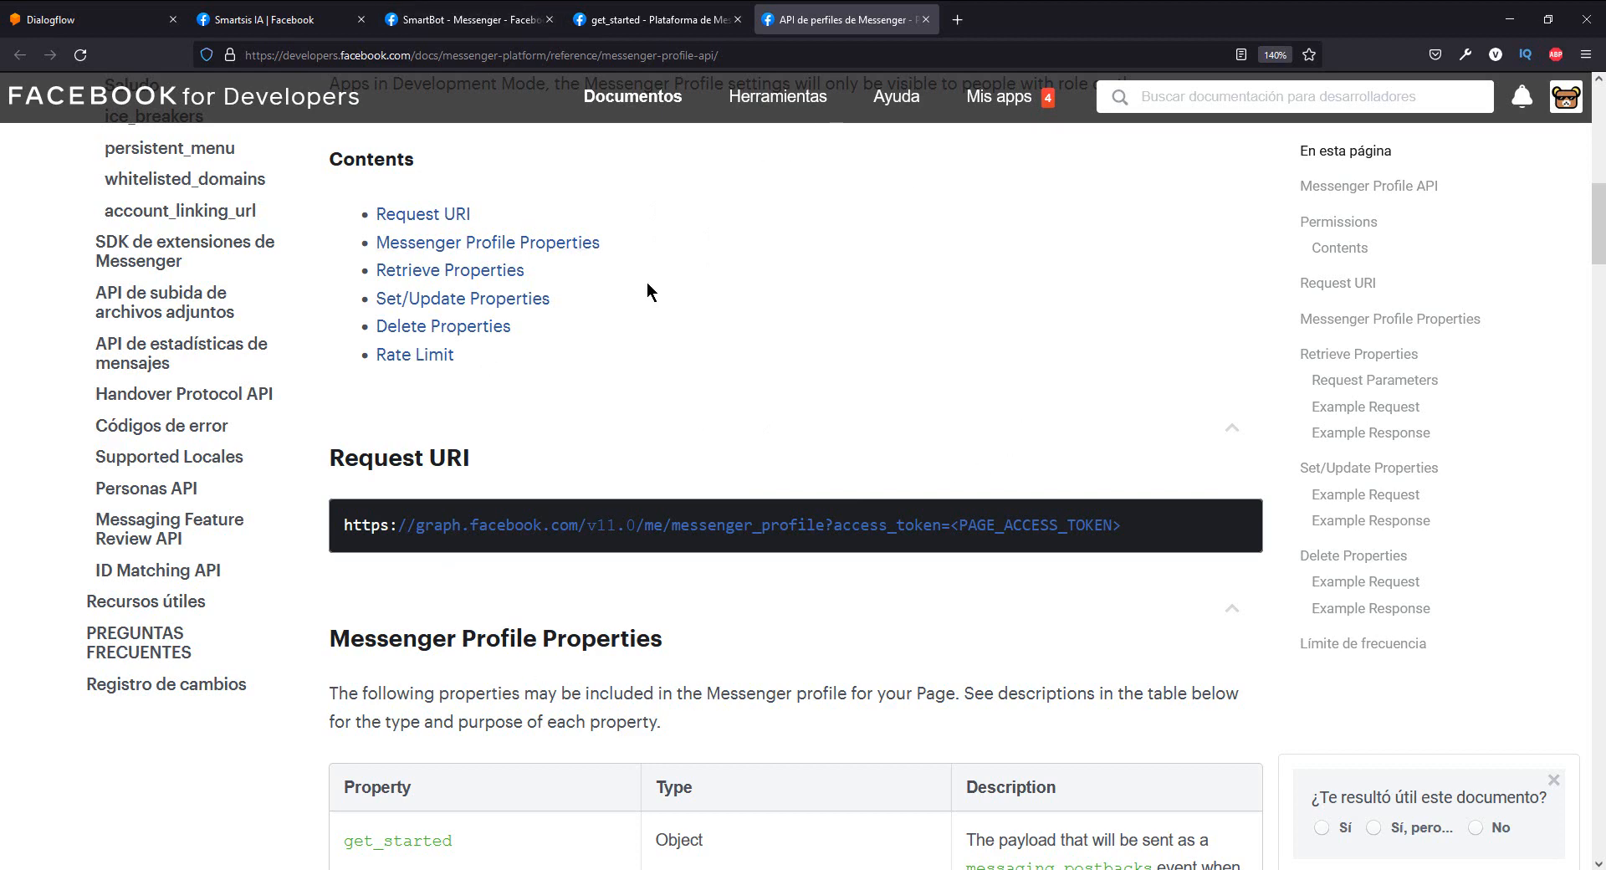
- Return to the SmartBot Messenger settings, look over the access tokens section, and open the Graph API Explorer
{"action": "left_click", "coordinate": [468, 19]}
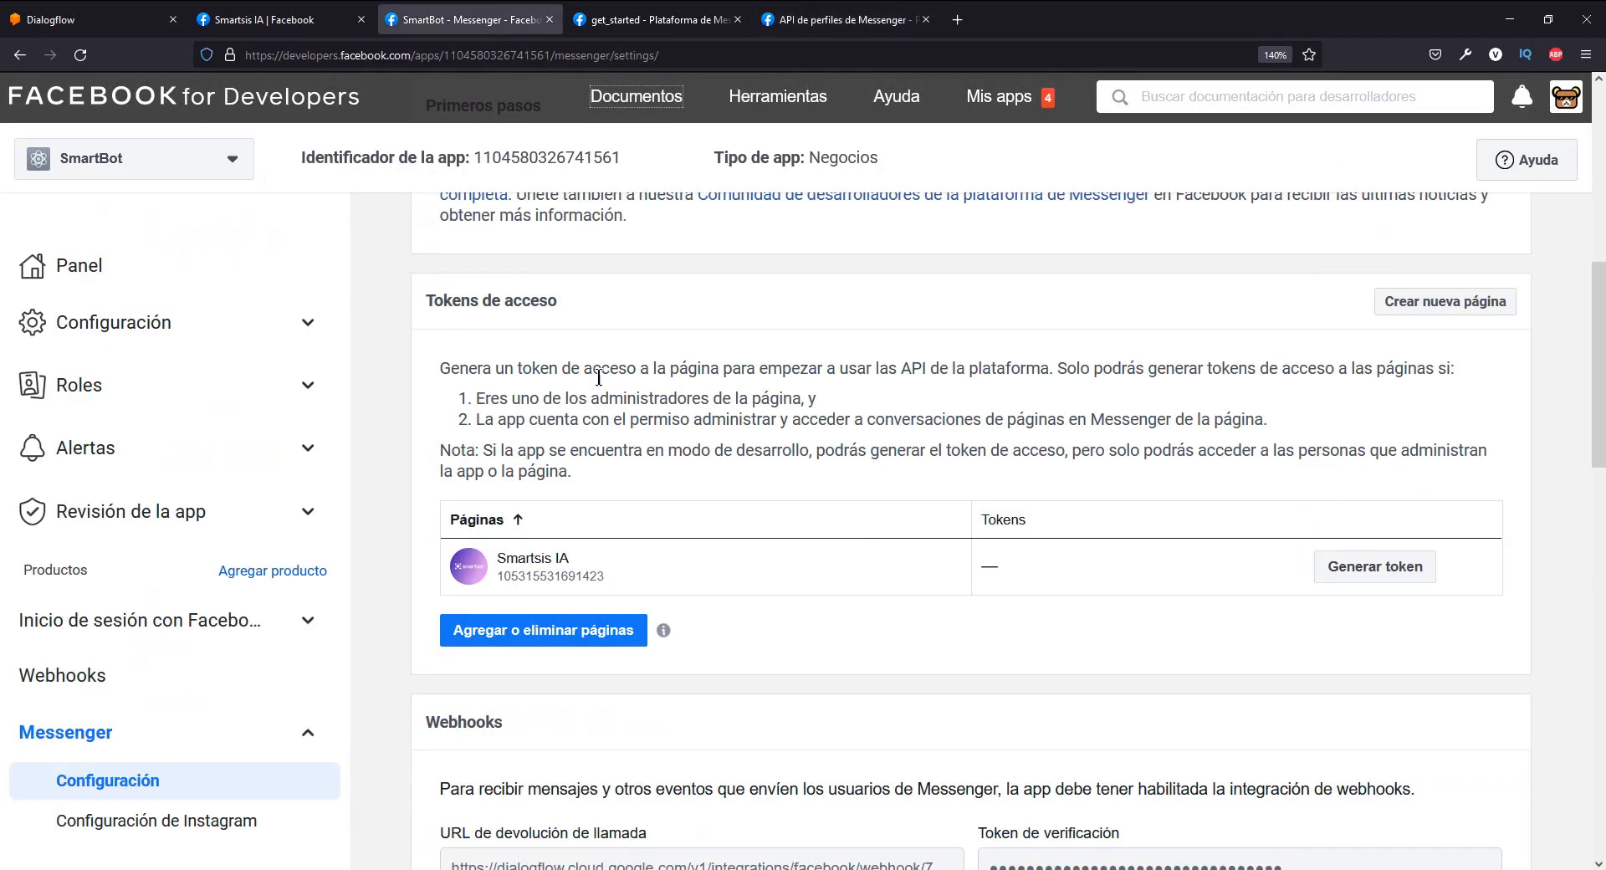
{"action": "scroll", "coordinate": [601, 403], "scroll_direction": "up", "scroll_amount": 2}
{"action": "scroll", "coordinate": [601, 403], "scroll_direction": "down", "scroll_amount": 2}
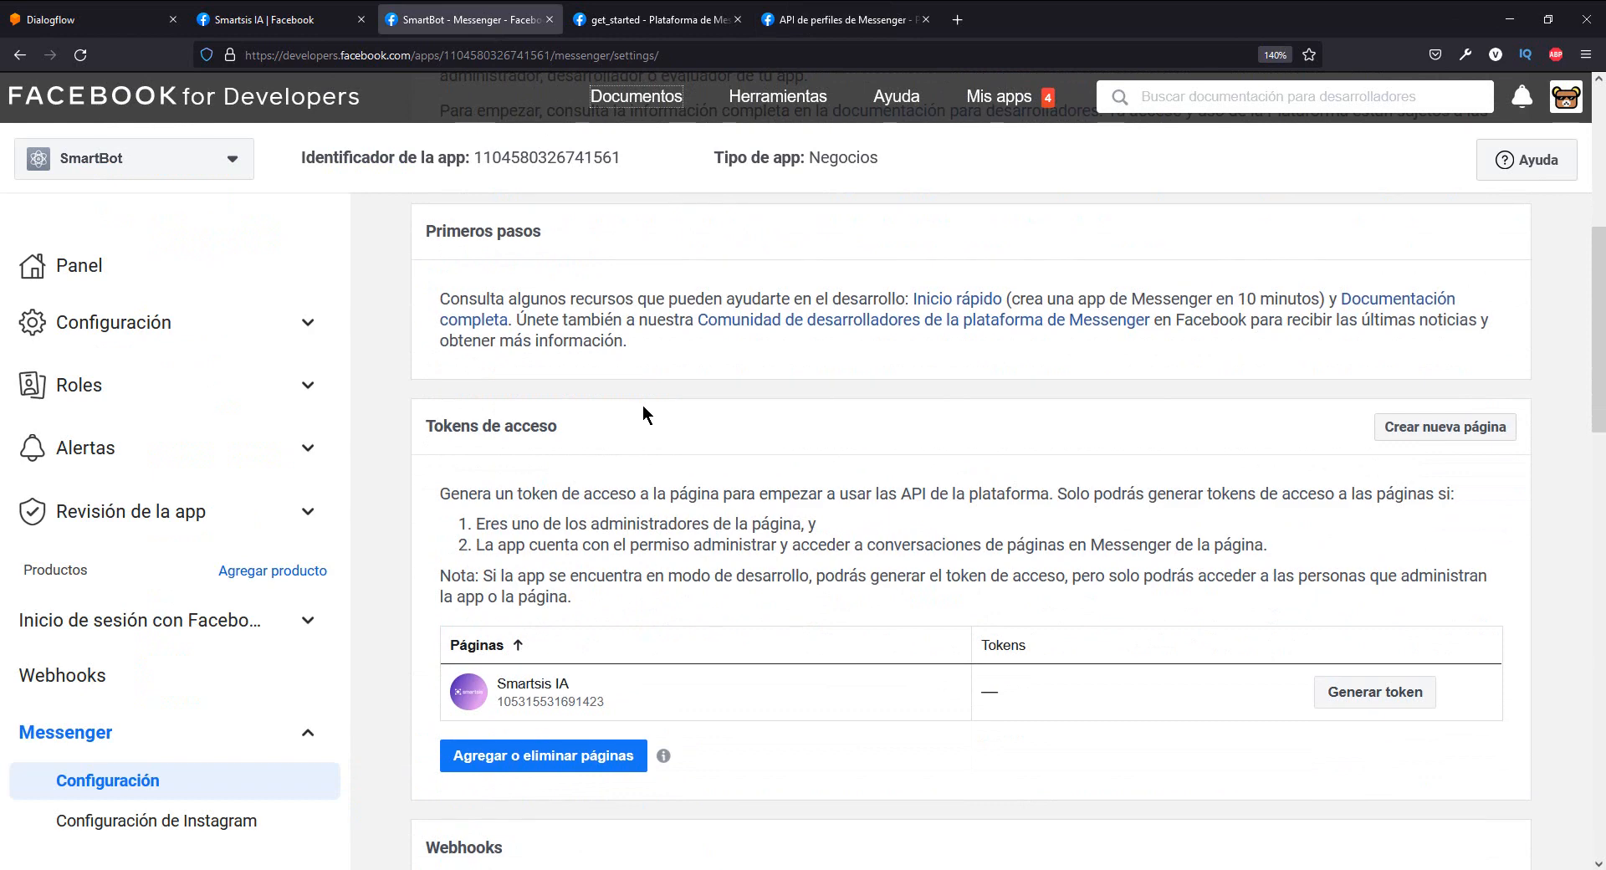
{"action": "scroll", "coordinate": [803, 455], "scroll_direction": "down", "scroll_amount": 2}
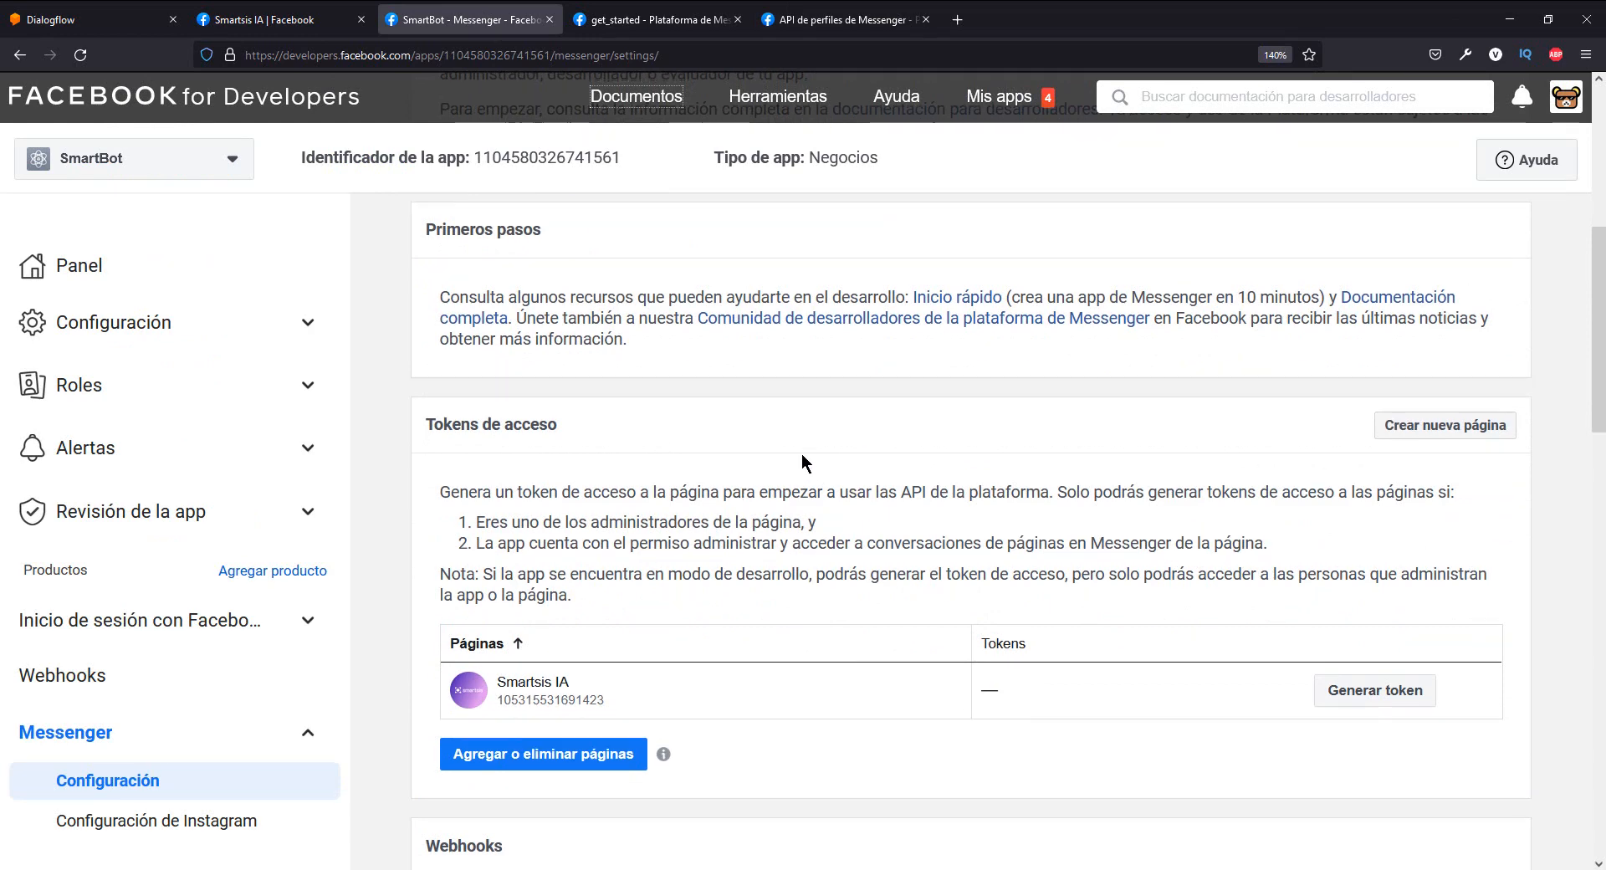
{"action": "scroll", "coordinate": [560, 585], "scroll_direction": "up", "scroll_amount": 2}
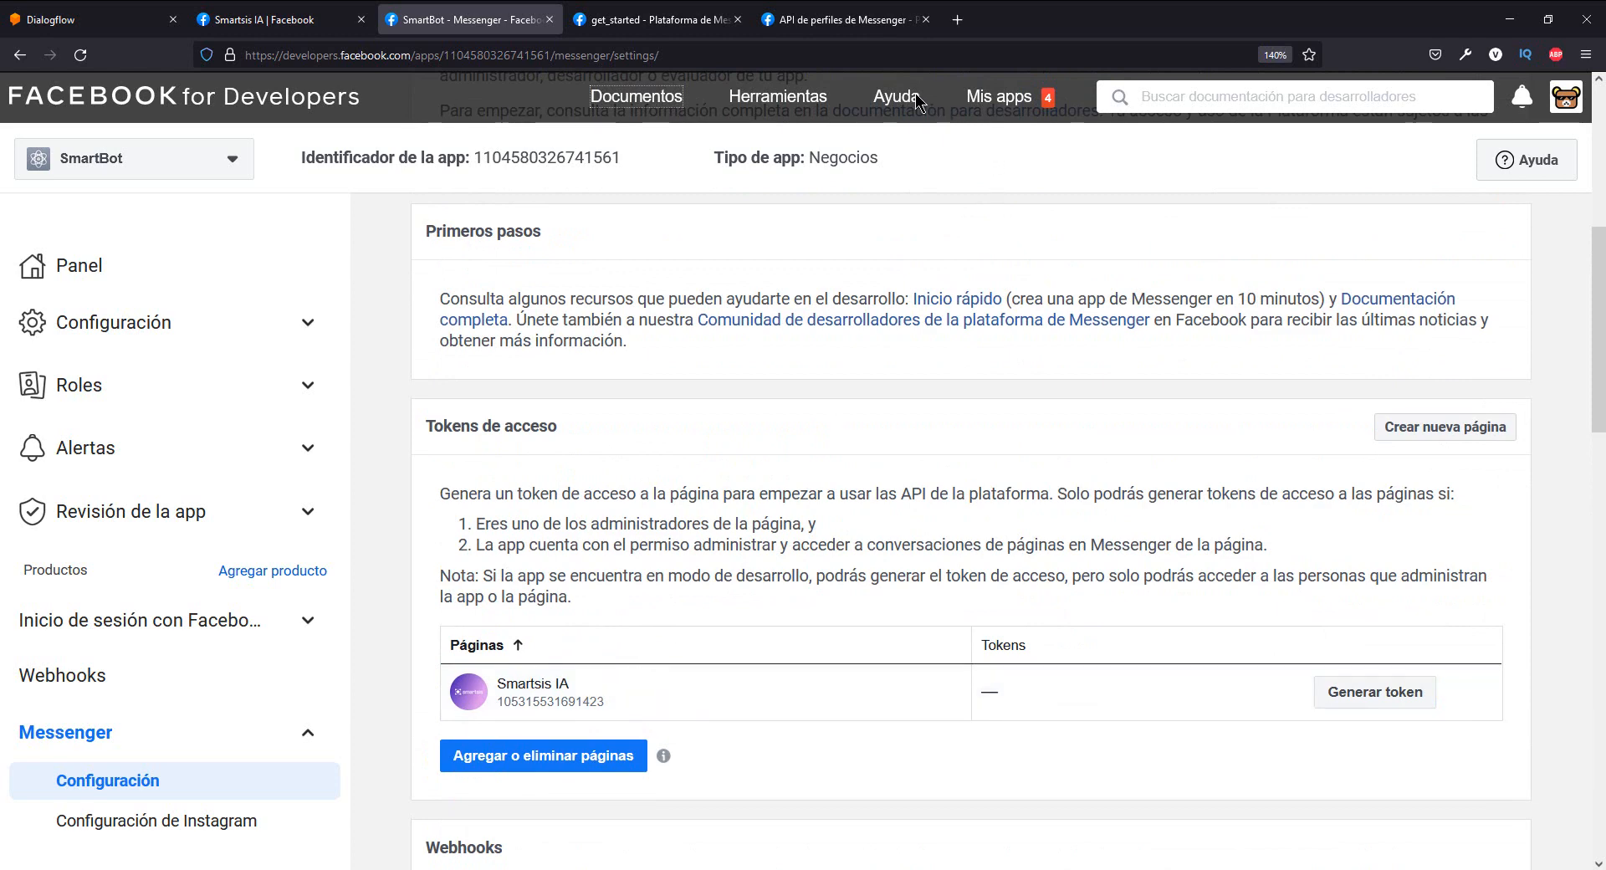
{"action": "left_click", "coordinate": [765, 101]}
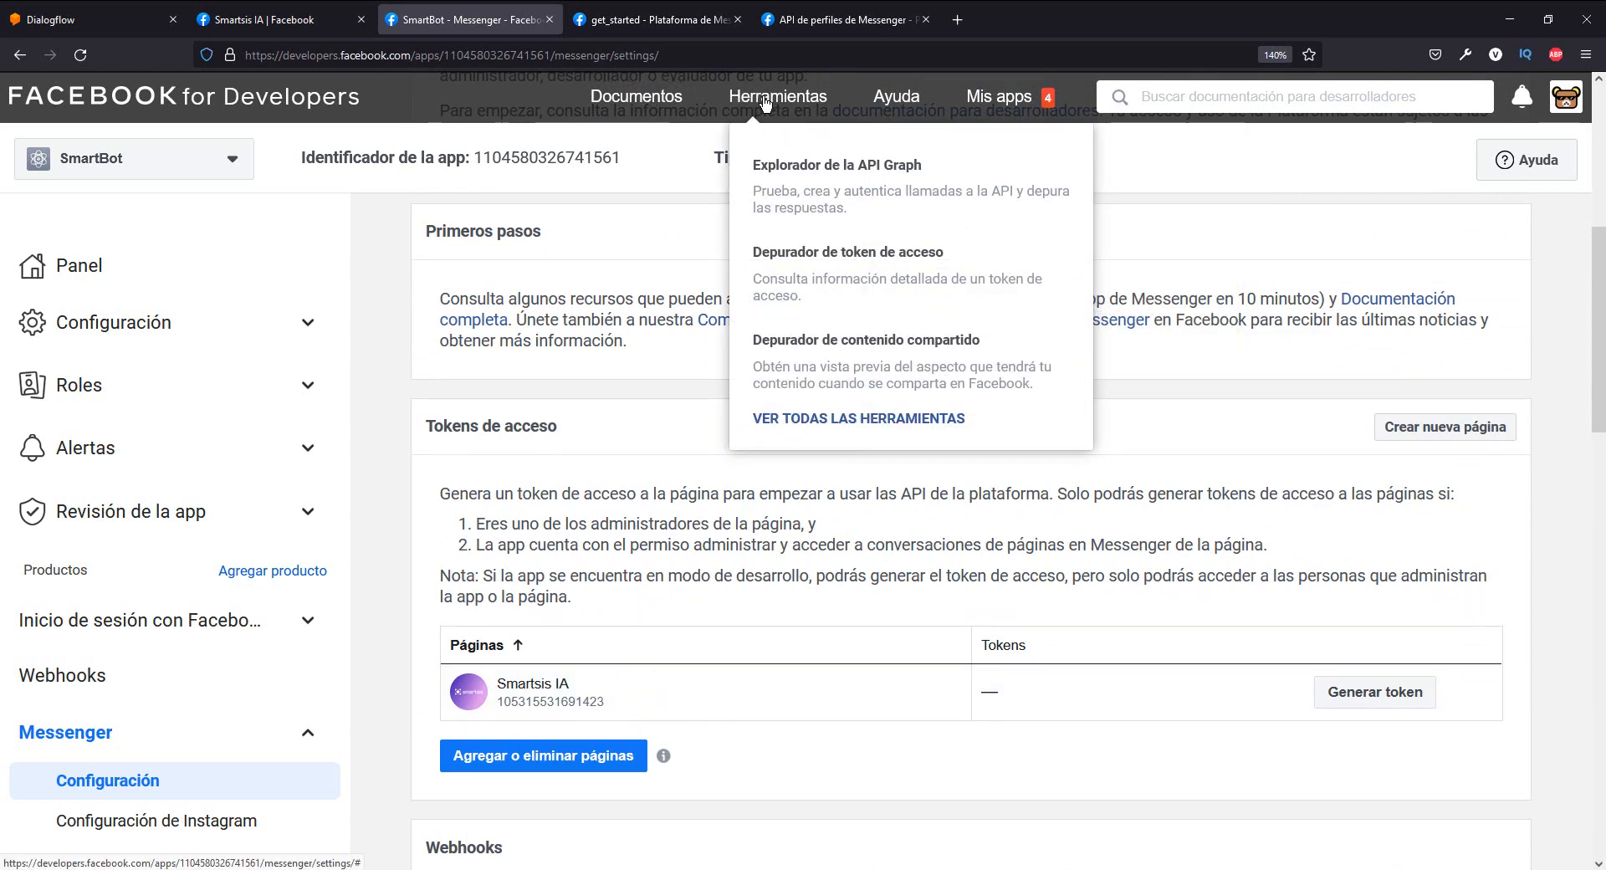
{"action": "left_click", "coordinate": [834, 171]}
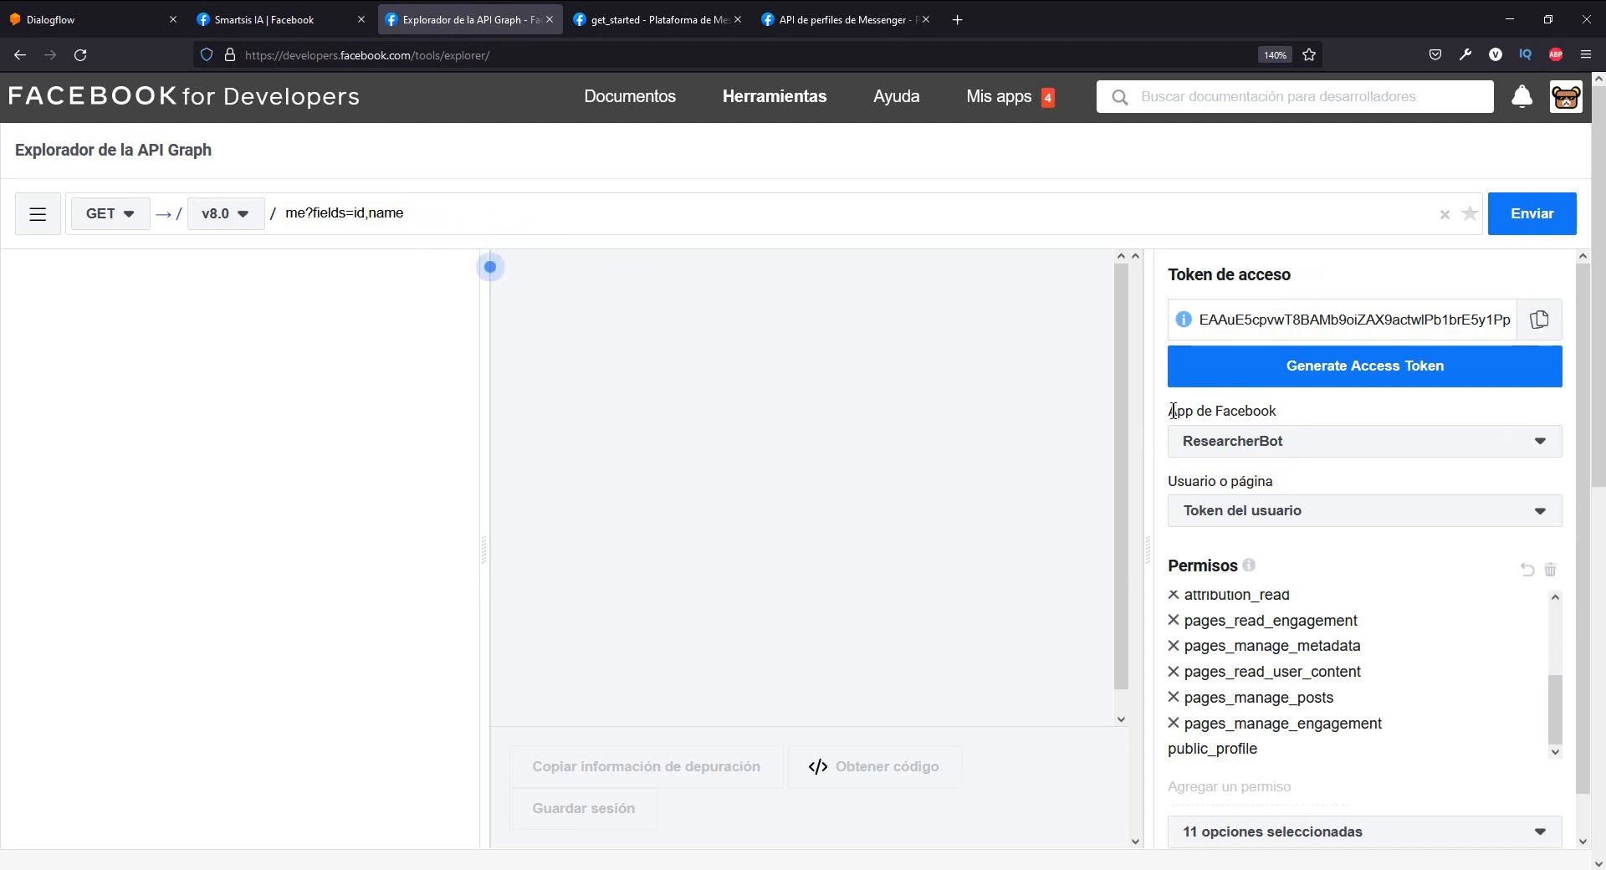
- Select SmartBot as the Facebook app in the Graph API Explorer
{"action": "left_click_drag", "start_coordinate": [1177, 410], "coordinate": [1272, 407]}
{"action": "left_click", "coordinate": [1272, 407]}
{"action": "left_click", "coordinate": [1302, 445]}
{"action": "scroll", "coordinate": [1278, 636], "scroll_direction": "down", "scroll_amount": 2}
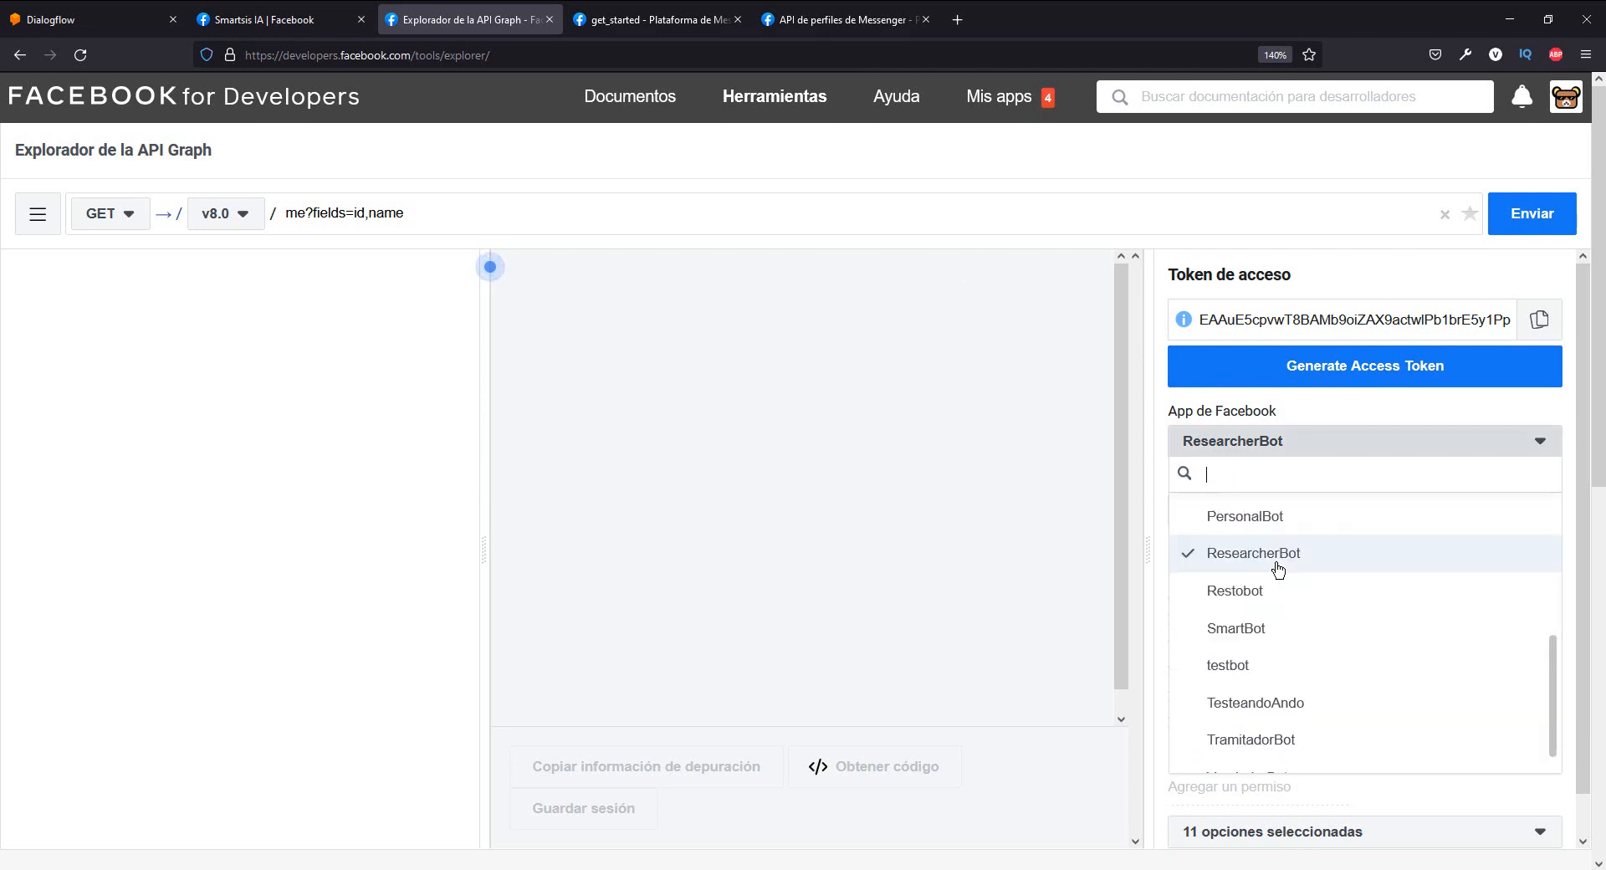
{"action": "left_click", "coordinate": [1280, 608]}
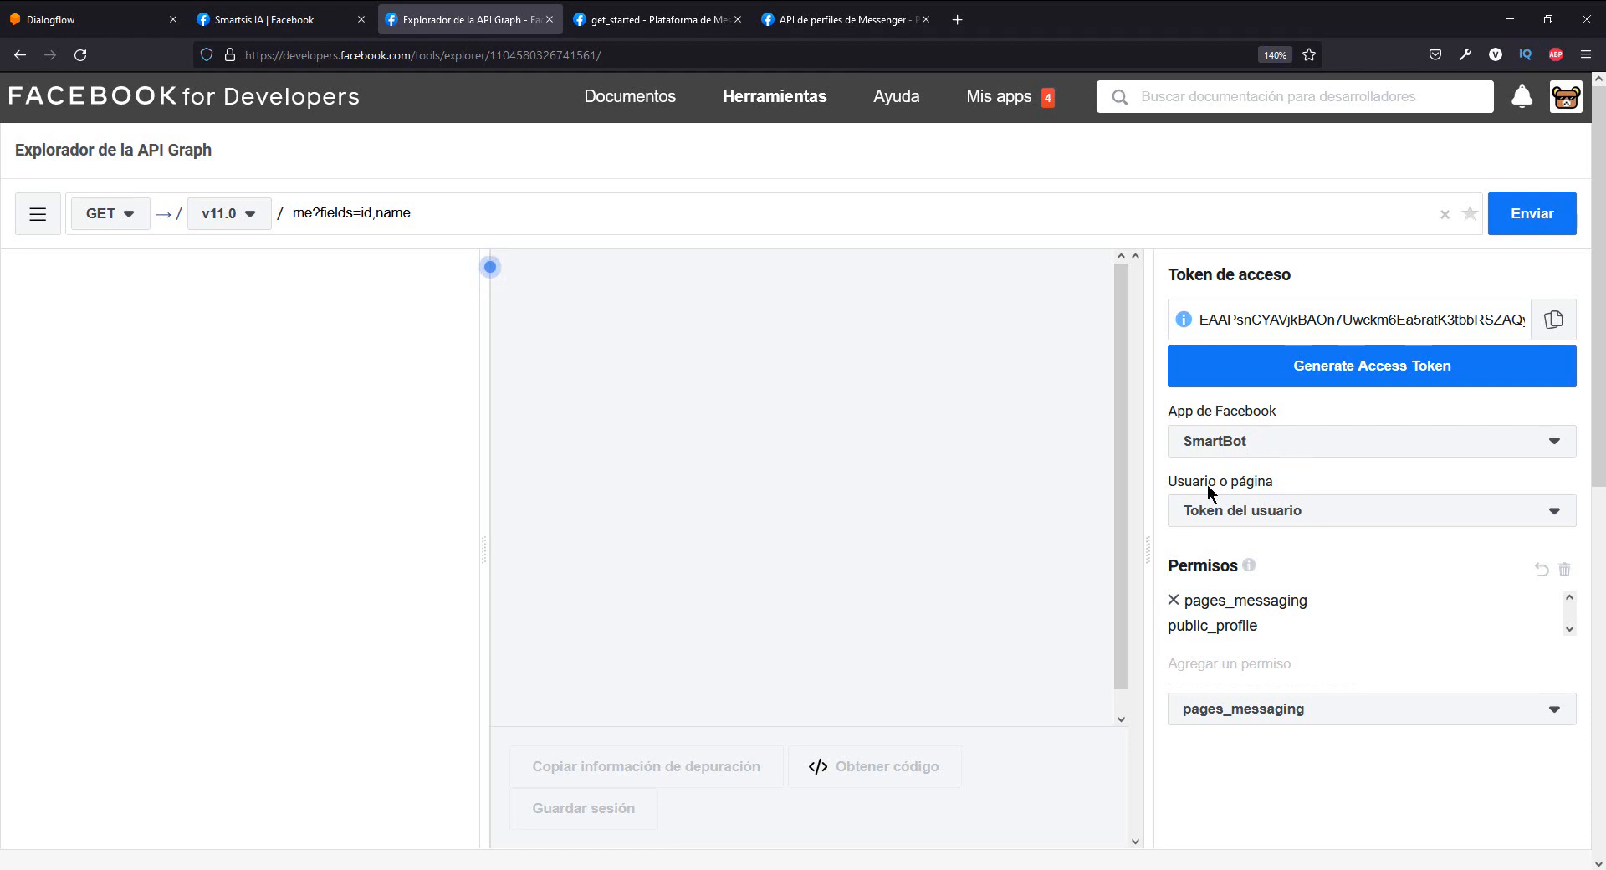
- Request a page access token for SmartBot and continue through the Facebook login to the page selection
{"action": "left_click", "coordinate": [1244, 512]}
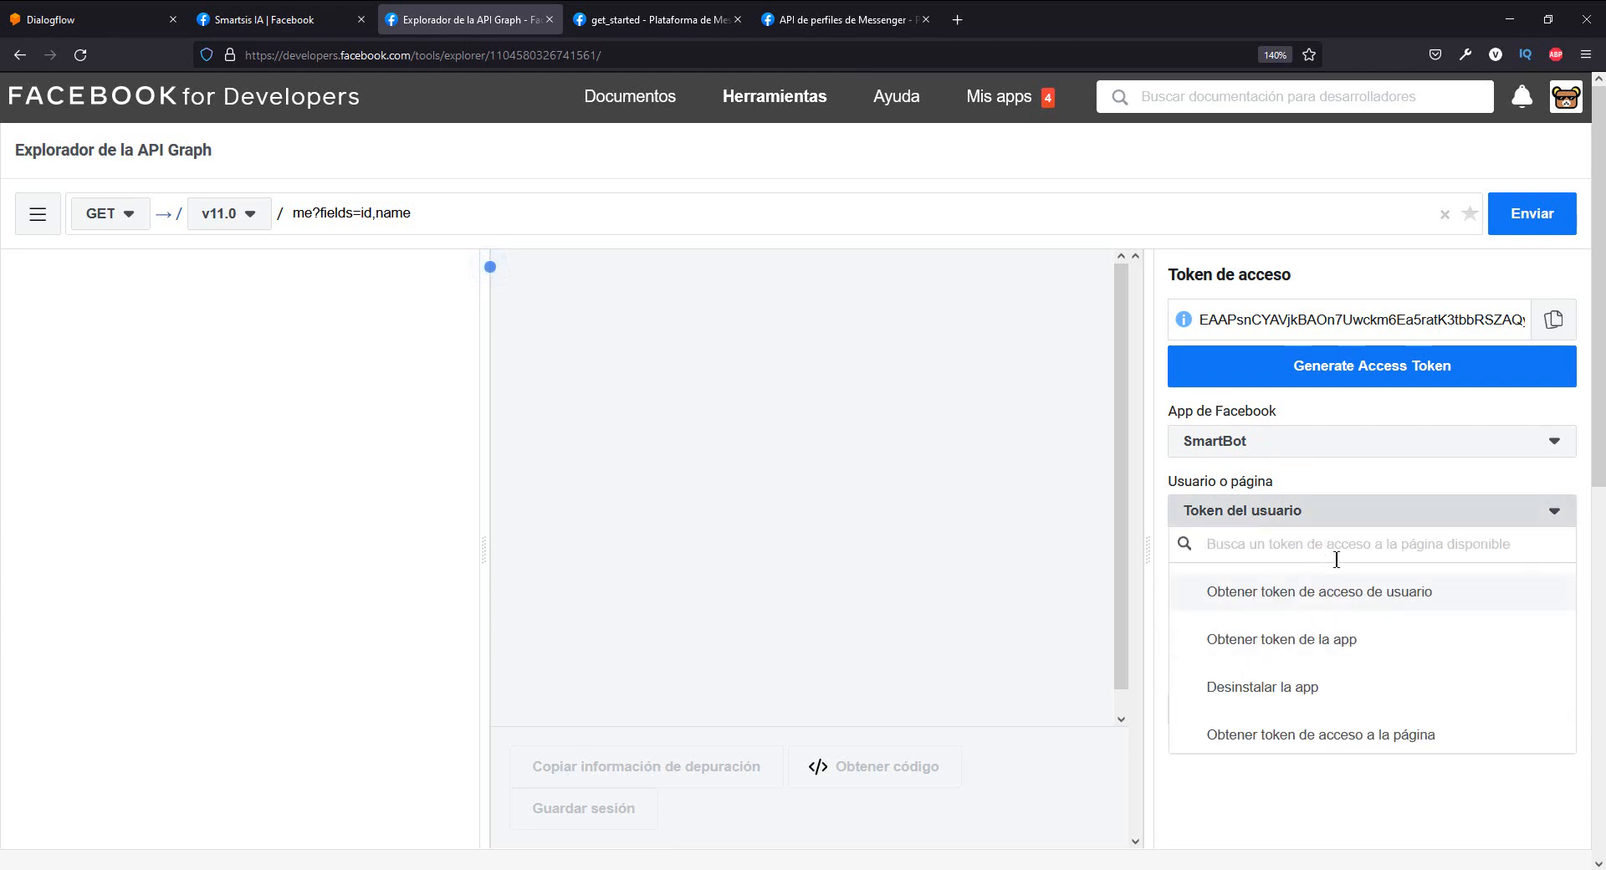
{"action": "scroll", "coordinate": [1315, 686], "scroll_direction": "down", "scroll_amount": 1}
{"action": "scroll", "coordinate": [1213, 670], "scroll_direction": "up", "scroll_amount": 1}
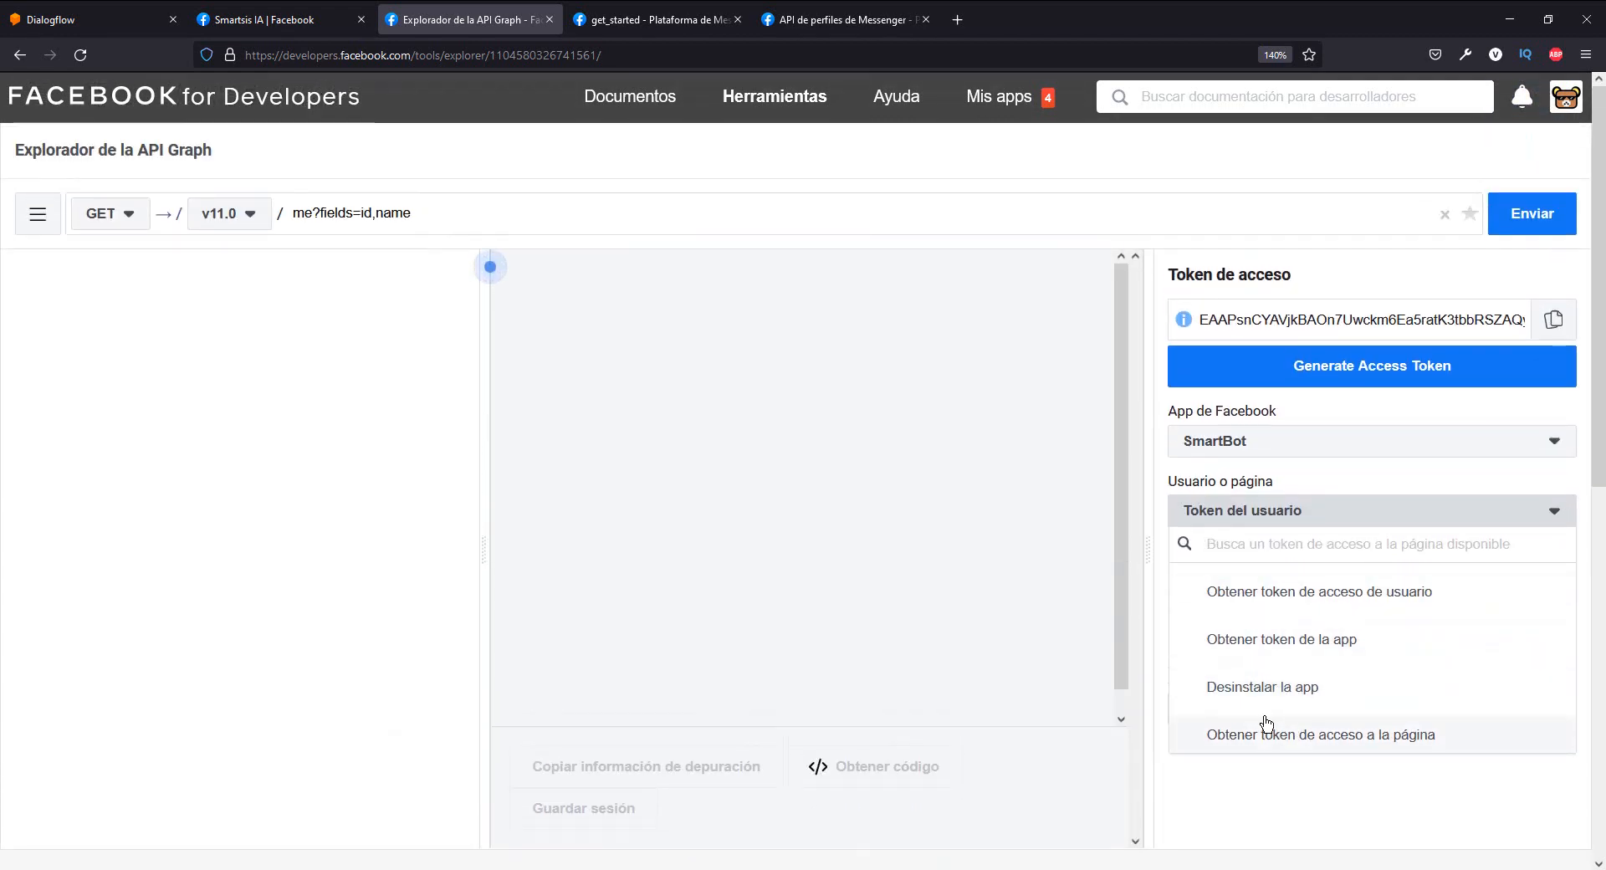
{"action": "left_click", "coordinate": [1304, 739]}
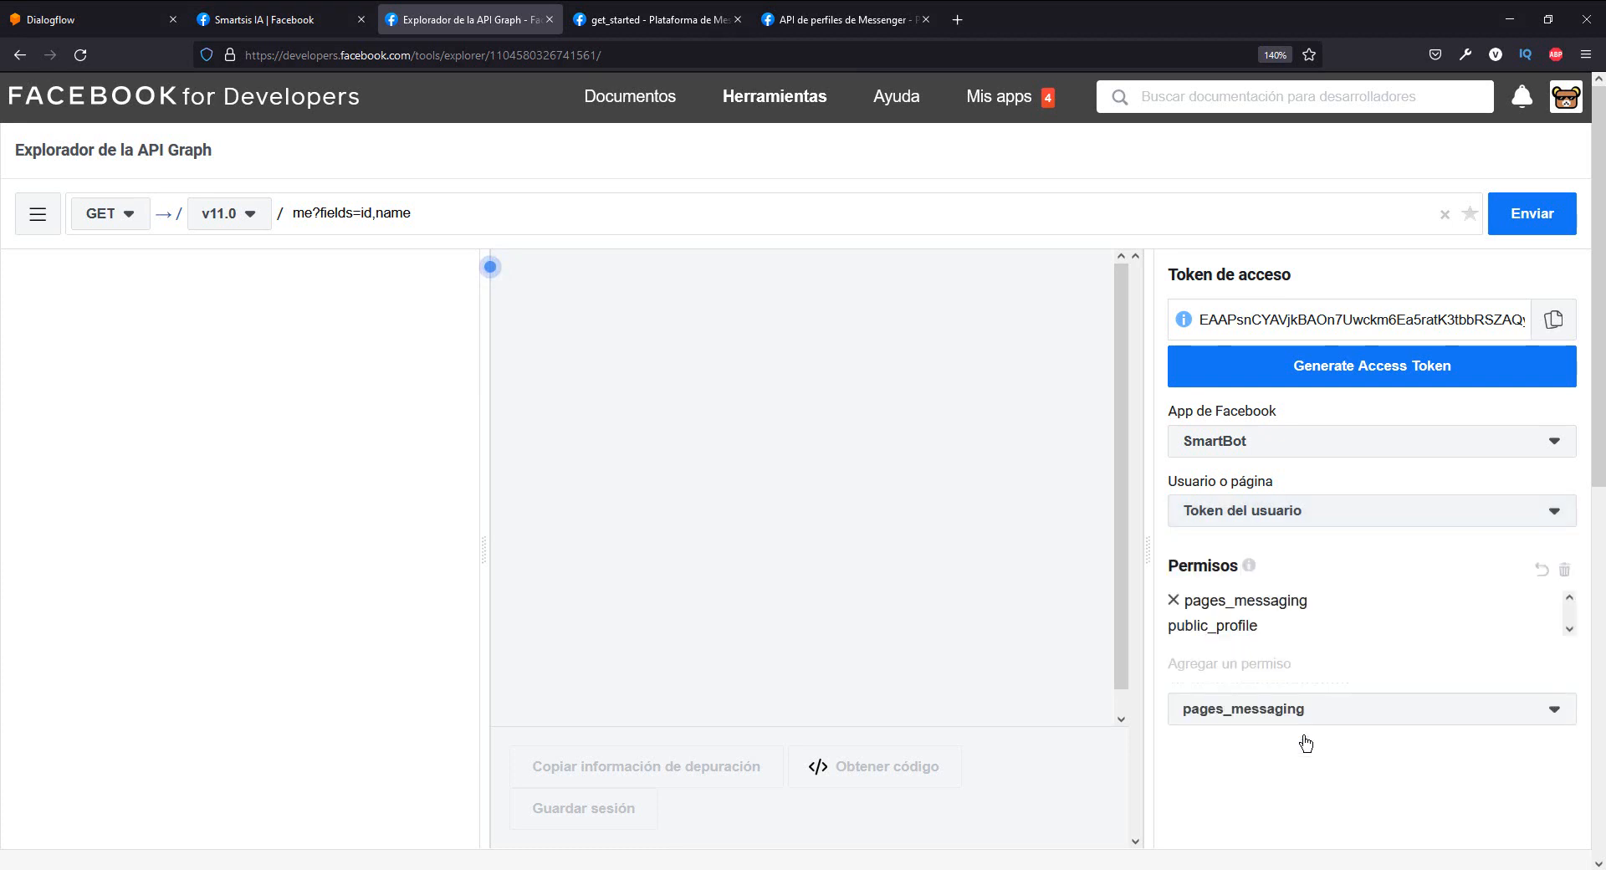
{"action": "left_click", "coordinate": [870, 506]}
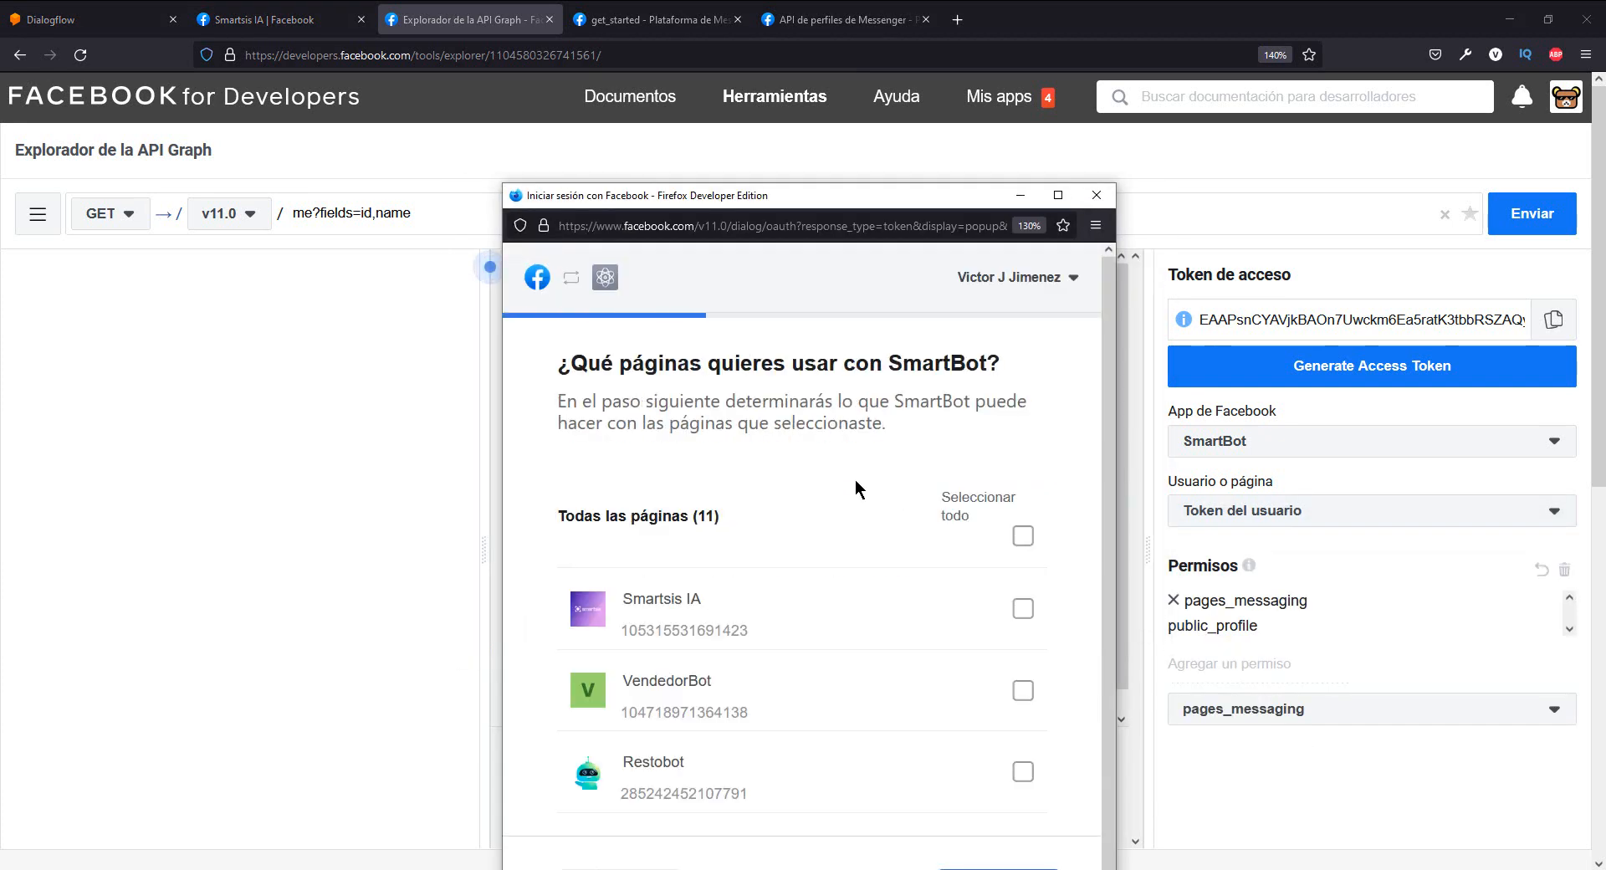
- Choose only the Smartsis IA page for use with SmartBot and proceed to the app's permissions
{"action": "scroll", "coordinate": [834, 504], "scroll_direction": "down", "scroll_amount": 1}
{"action": "scroll", "coordinate": [835, 503], "scroll_direction": "up", "scroll_amount": 1}
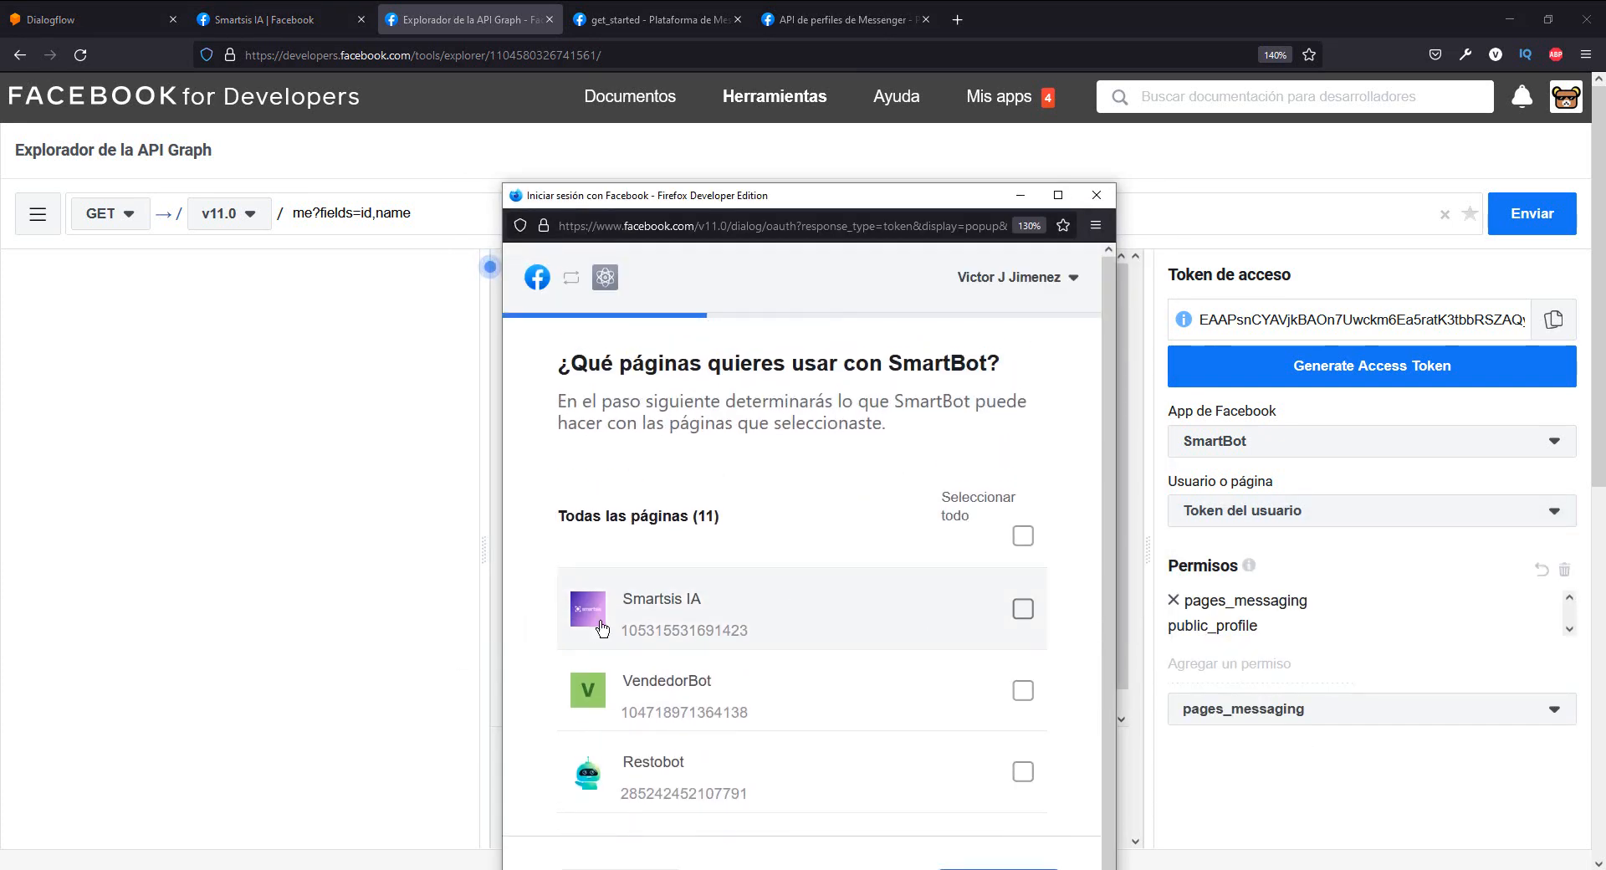
{"action": "left_click", "coordinate": [1022, 611]}
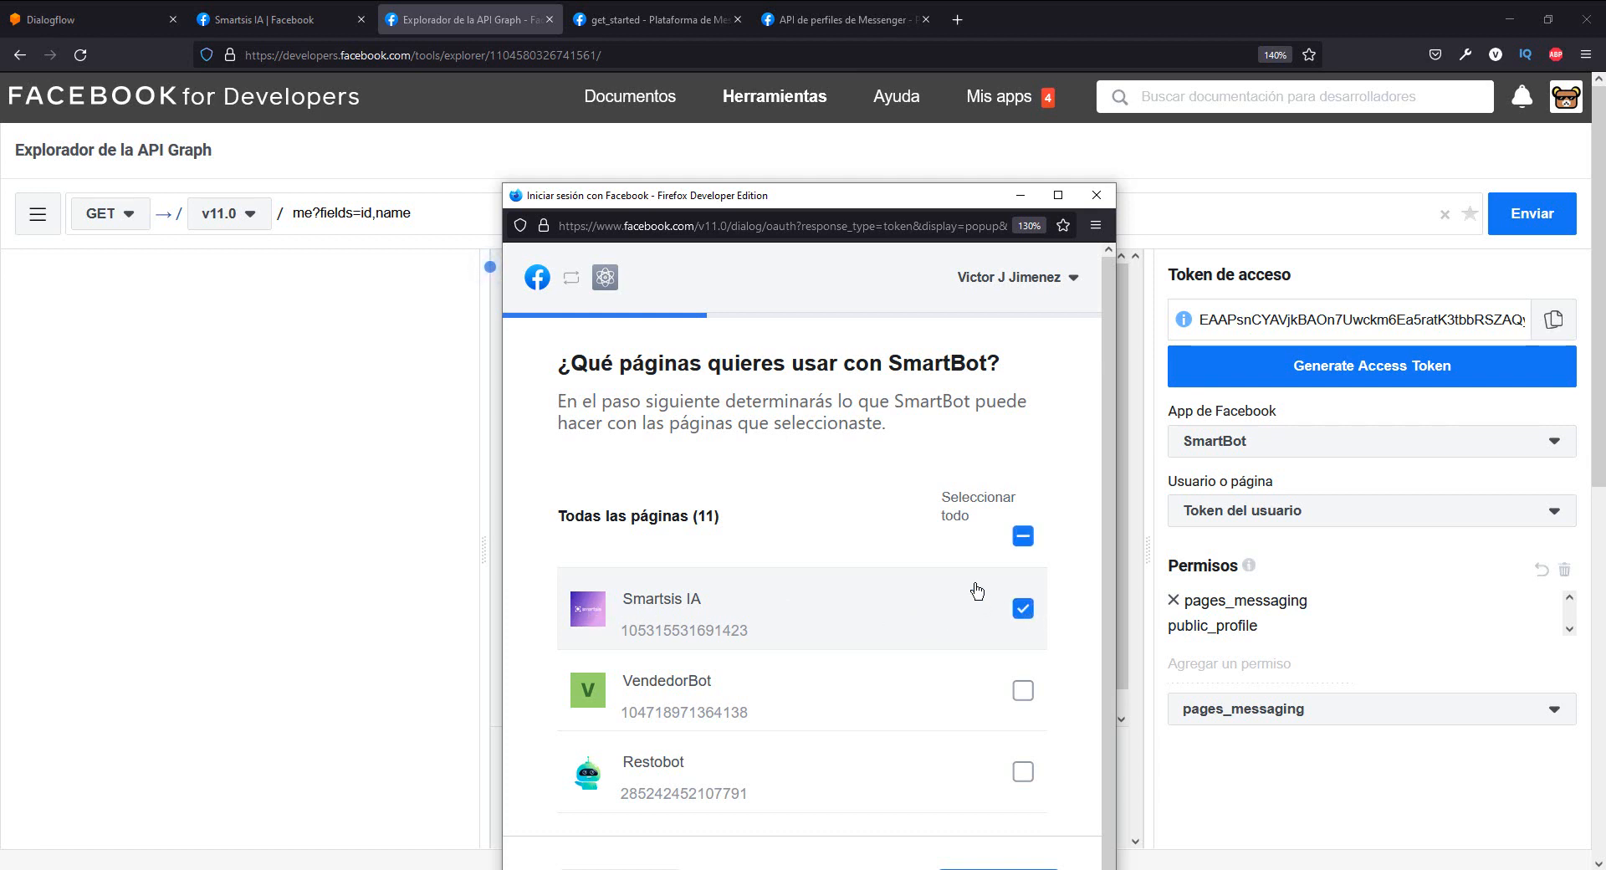
{"action": "scroll", "coordinate": [1002, 547], "scroll_direction": "down", "scroll_amount": 7}
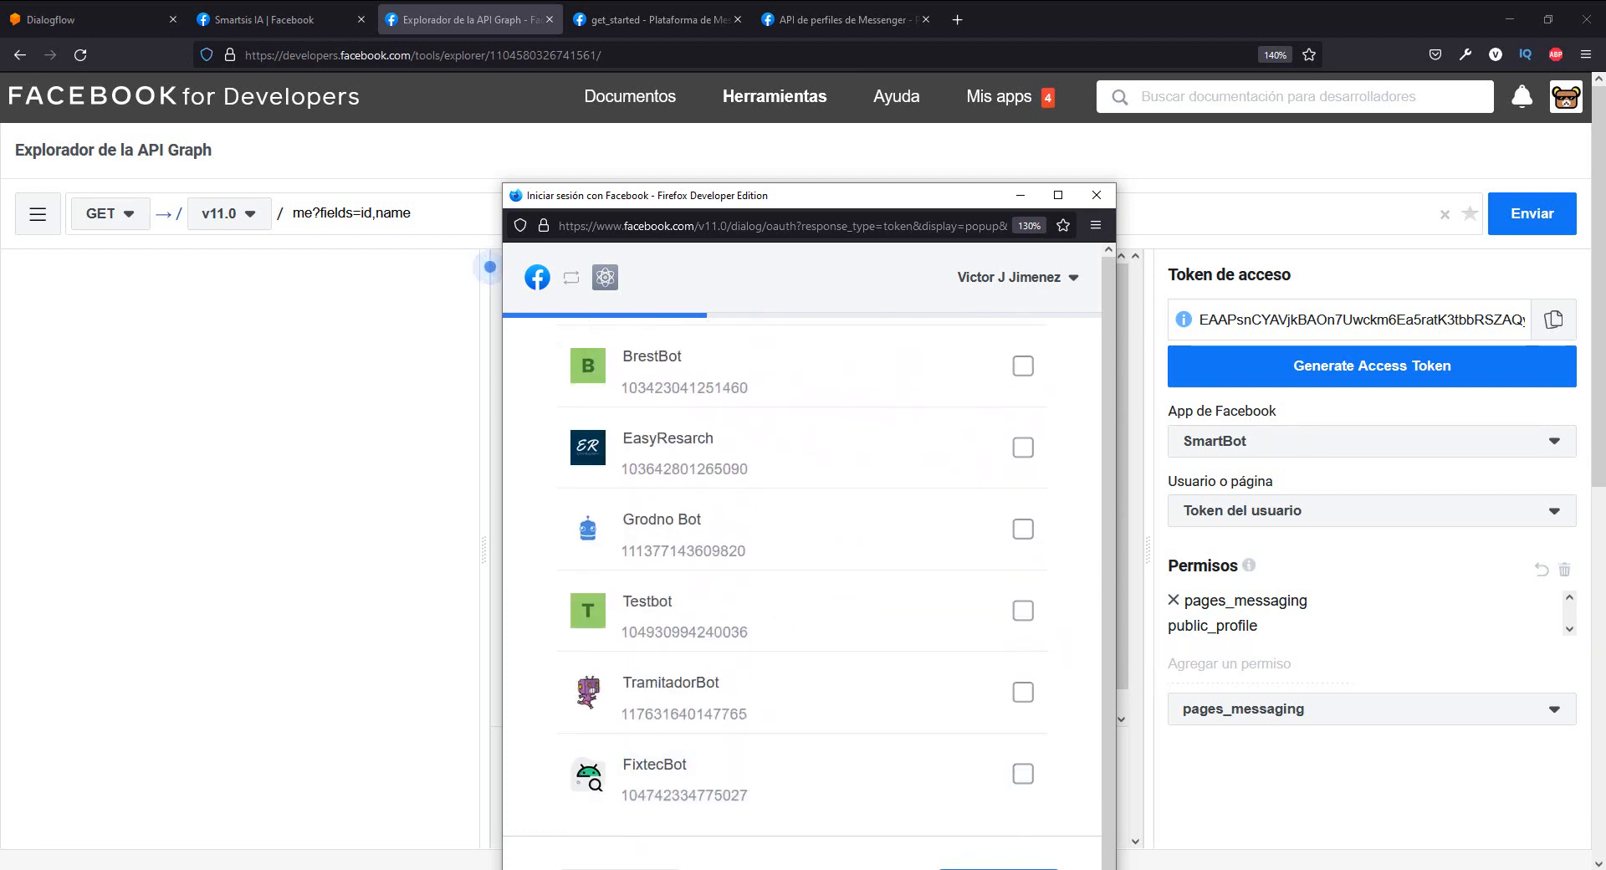
{"action": "scroll", "coordinate": [989, 828], "scroll_direction": "down", "scroll_amount": 1}
{"action": "scroll", "coordinate": [1364, 745], "scroll_direction": "down", "scroll_amount": 2}
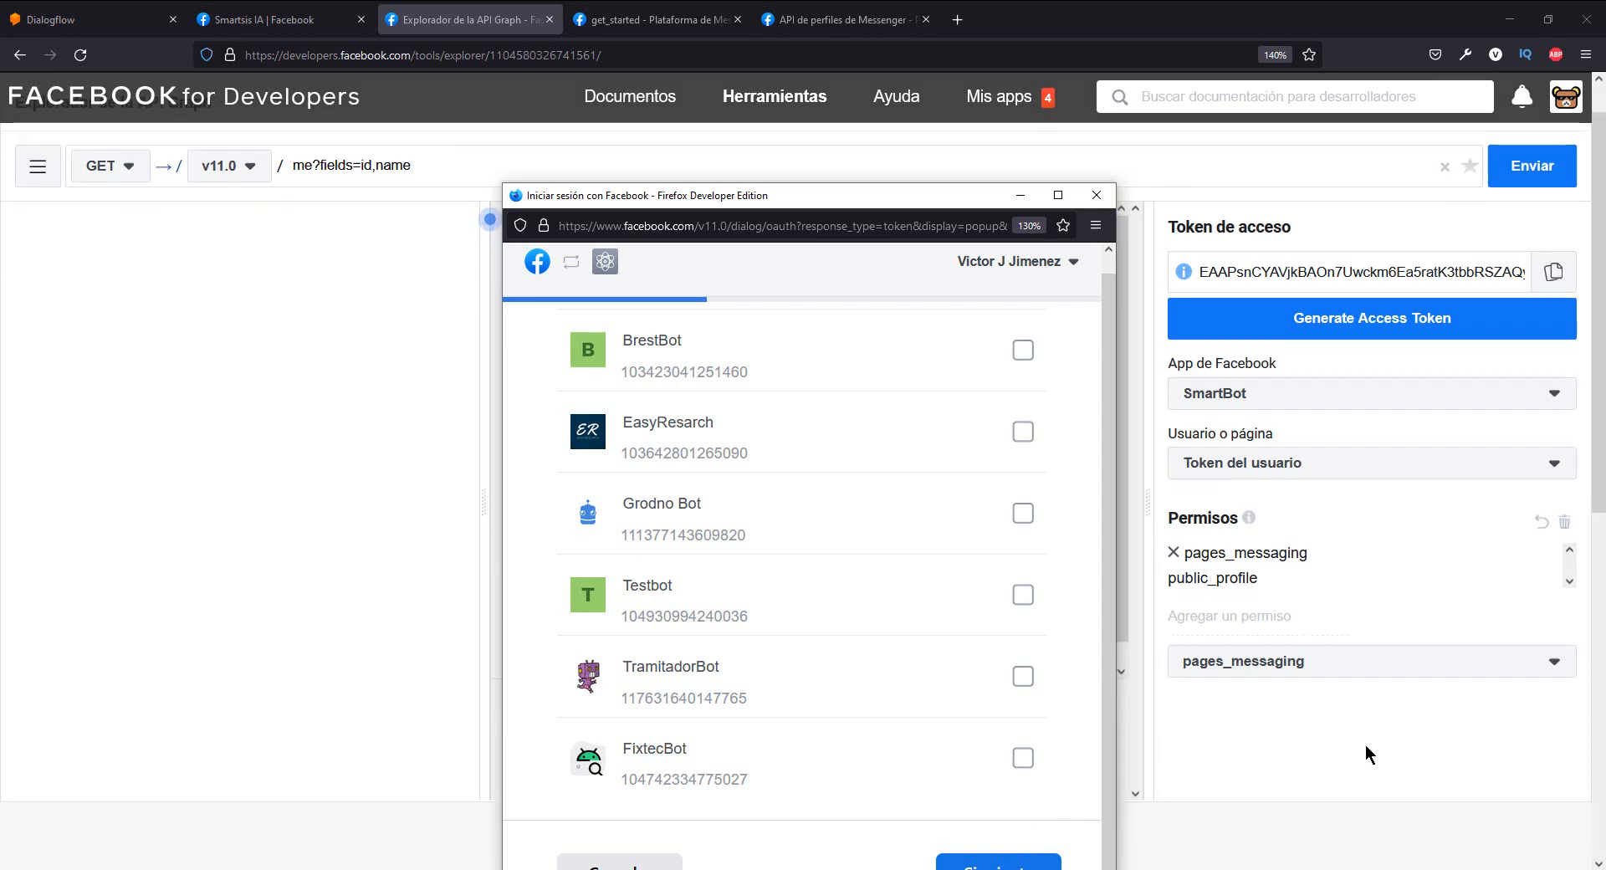
{"action": "key", "text": "ctrl+minus"}
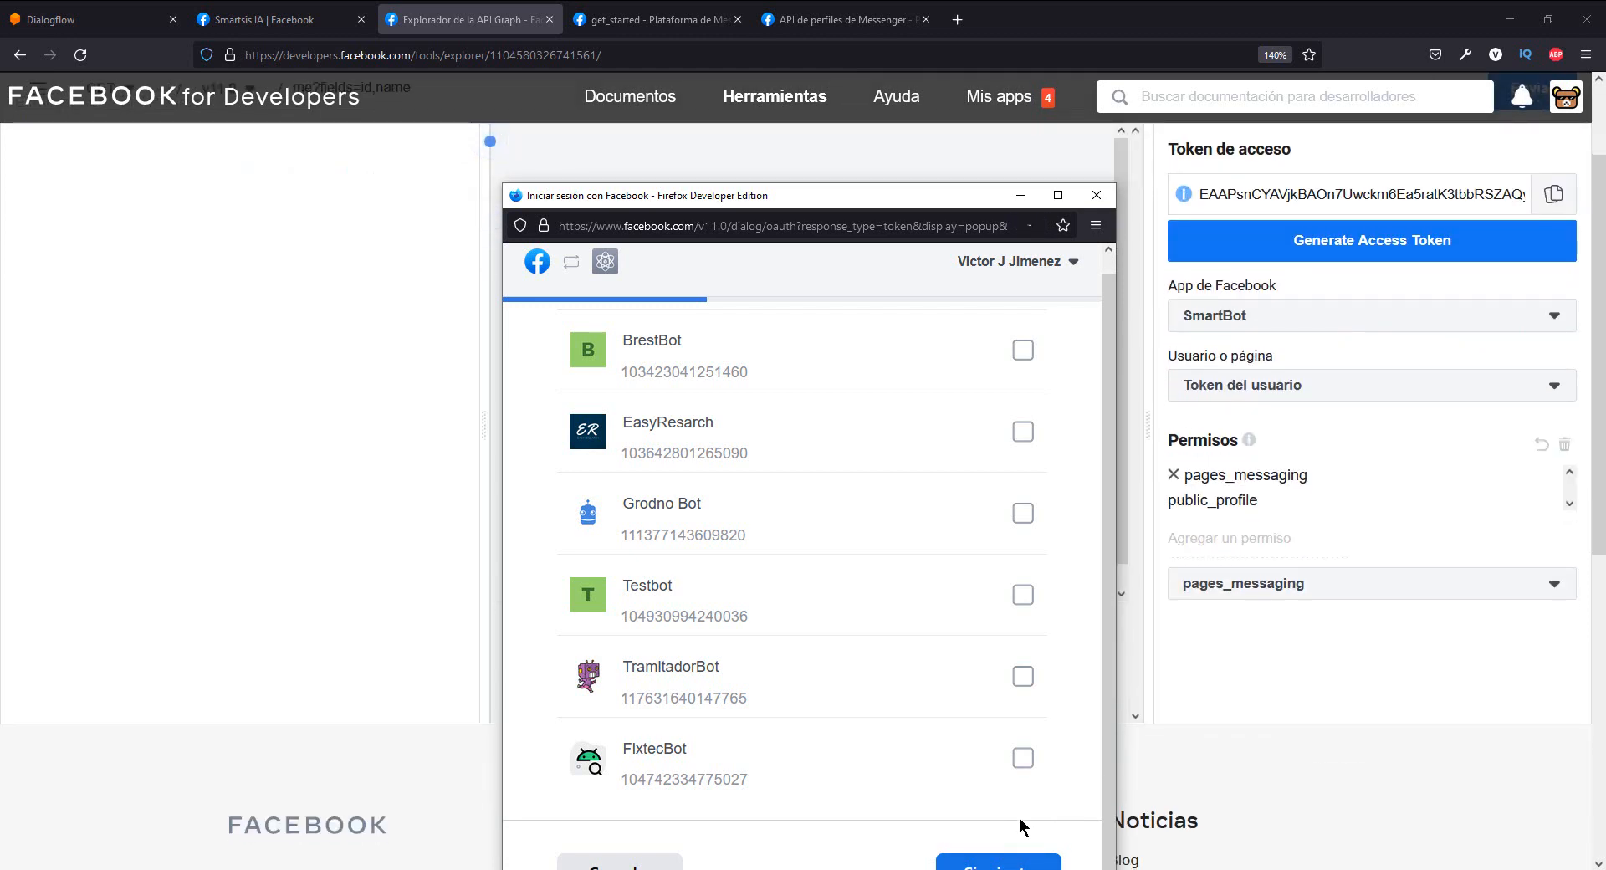
{"action": "left_click", "coordinate": [987, 836]}
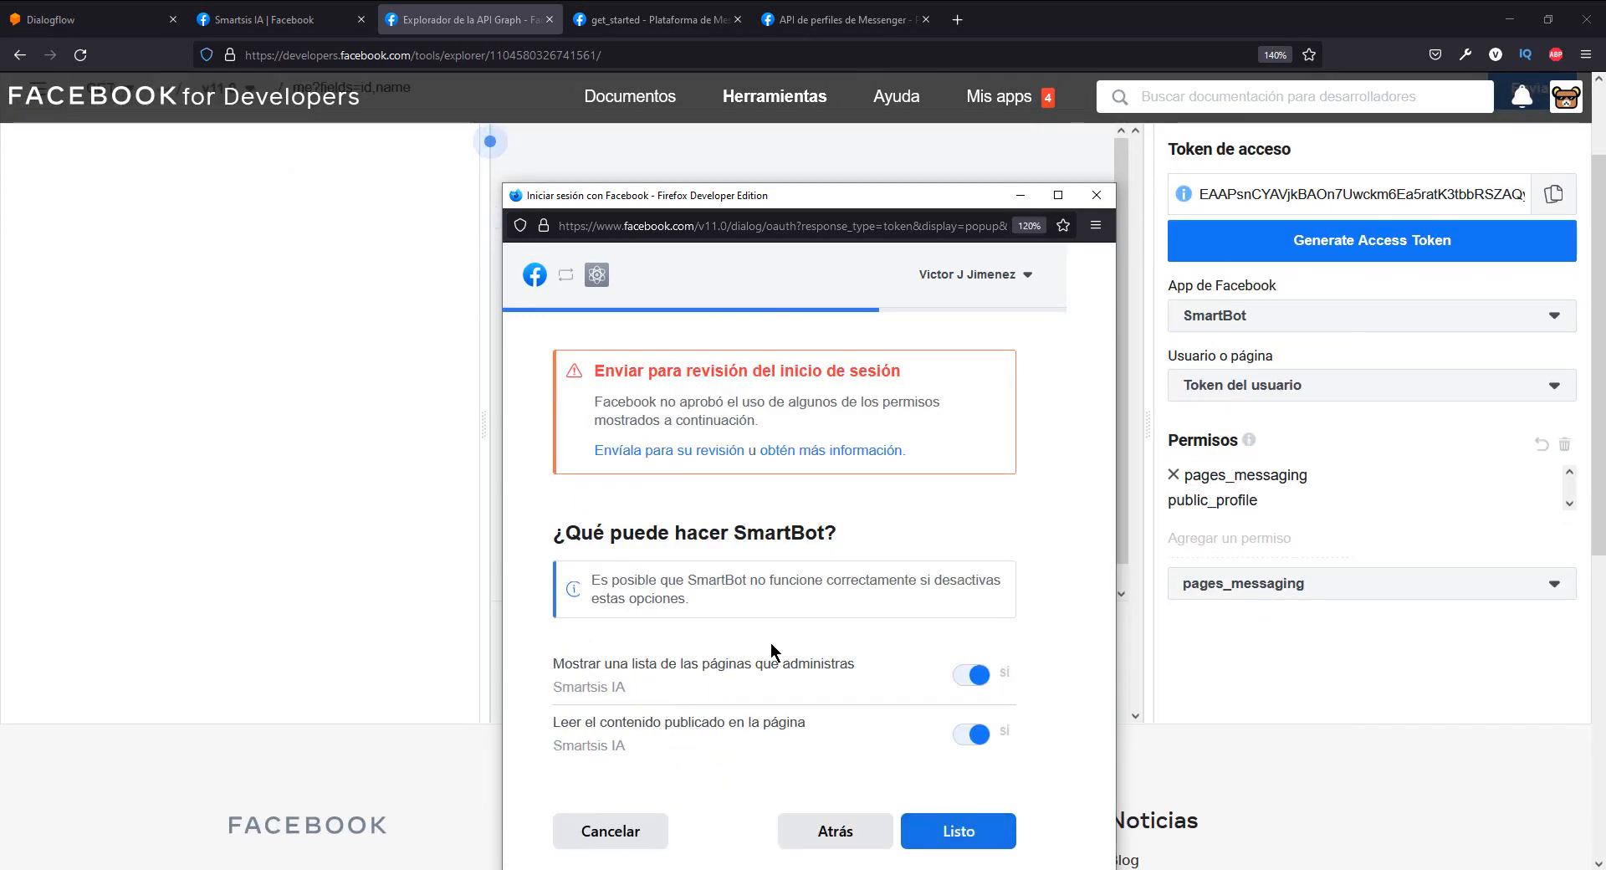
- Accept the permissions requested for SmartBot with the Smartsis IA page and finish linking the app to Facebook
{"action": "left_click", "coordinate": [995, 843]}
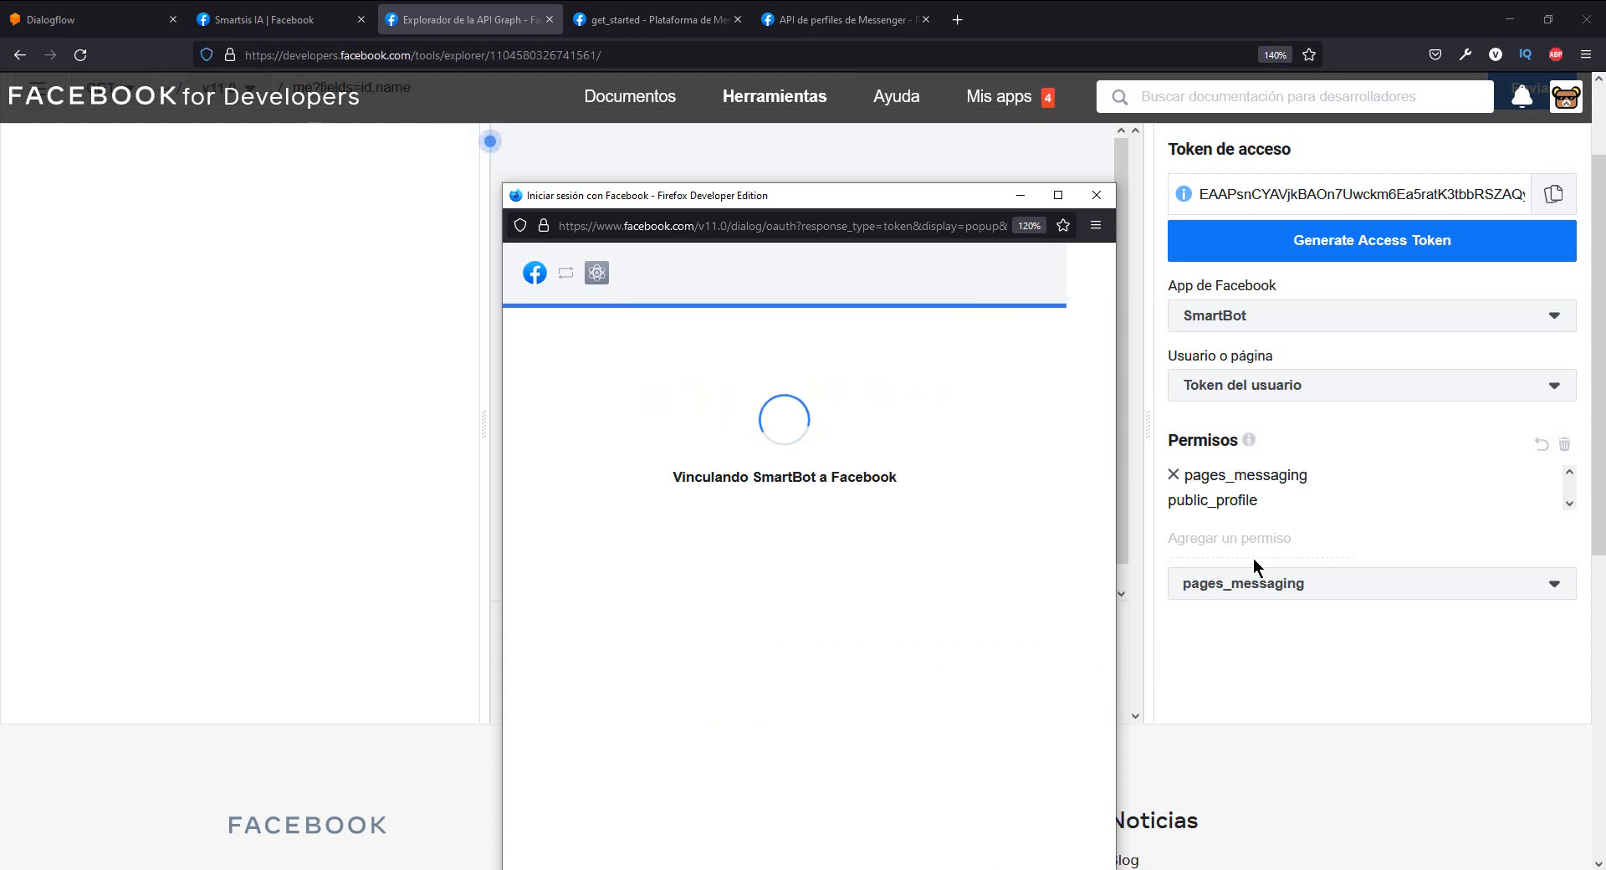
{"action": "left_click", "coordinate": [807, 548]}
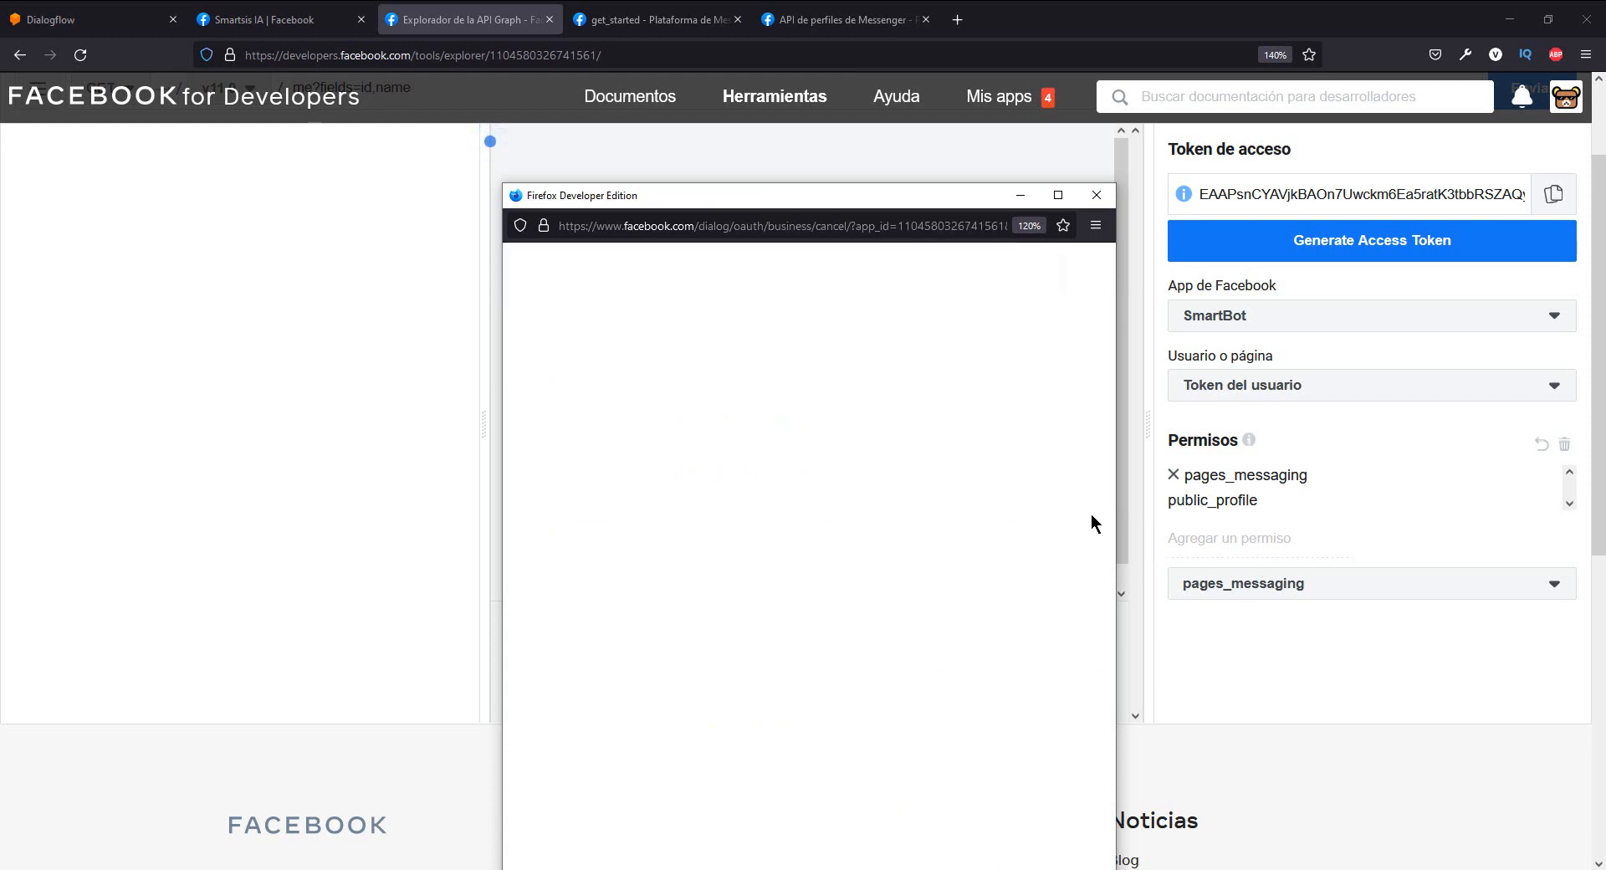
{"action": "scroll", "coordinate": [1147, 514], "scroll_direction": "up", "scroll_amount": 2}
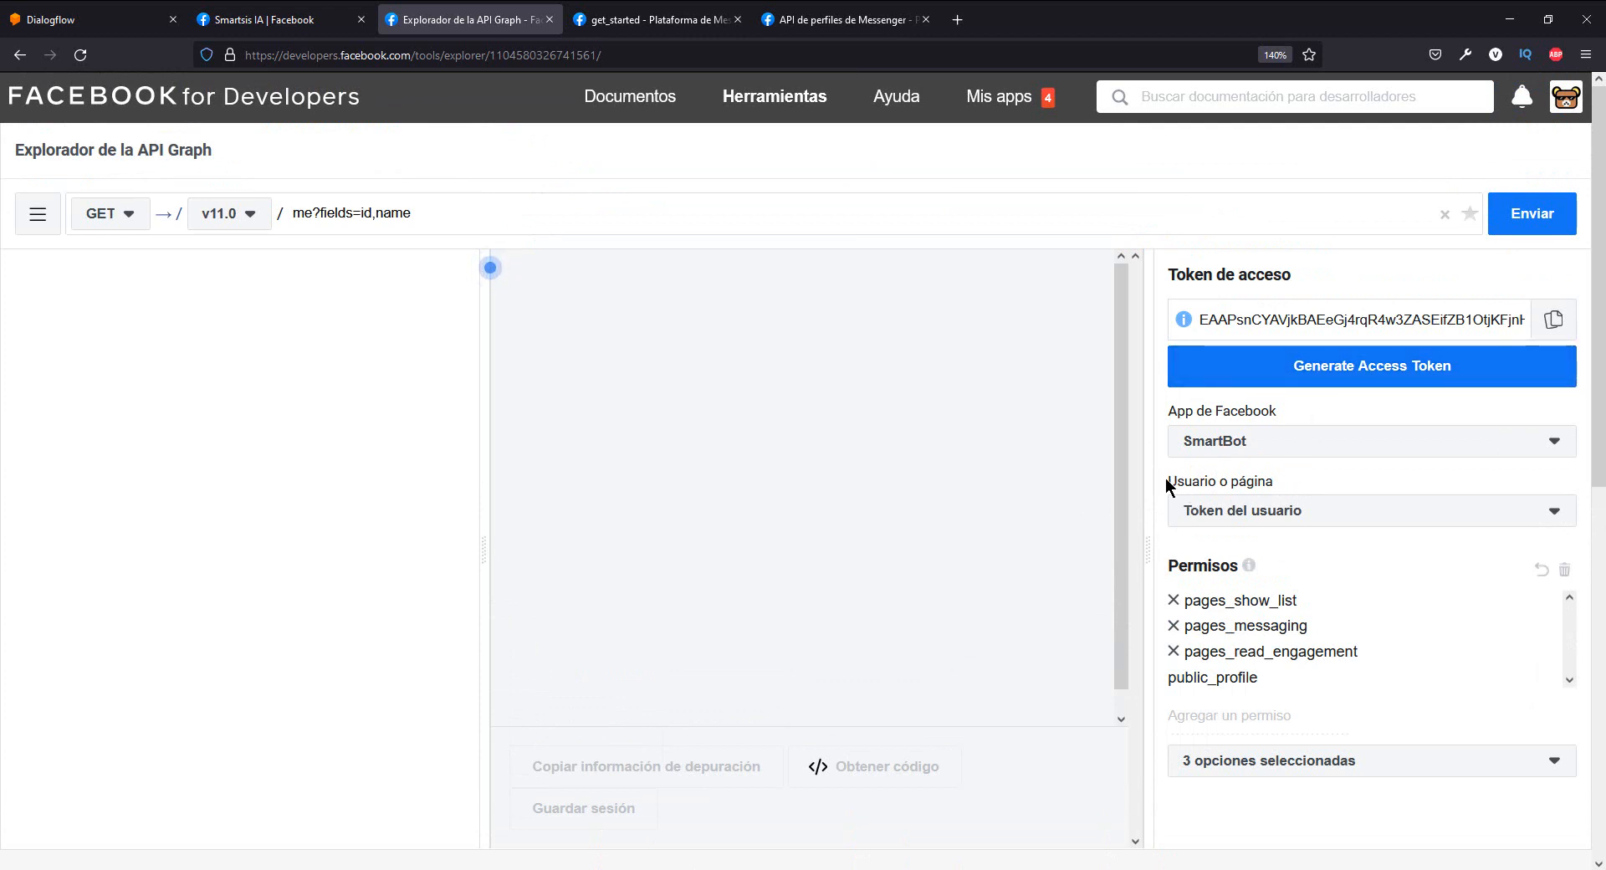
- Select the Smartsis IA page token and generate a new access token, continuing with the previous SmartBot configuration
{"action": "left_click_drag", "start_coordinate": [1168, 484], "coordinate": [1270, 482]}
{"action": "left_click", "coordinate": [1277, 480]}
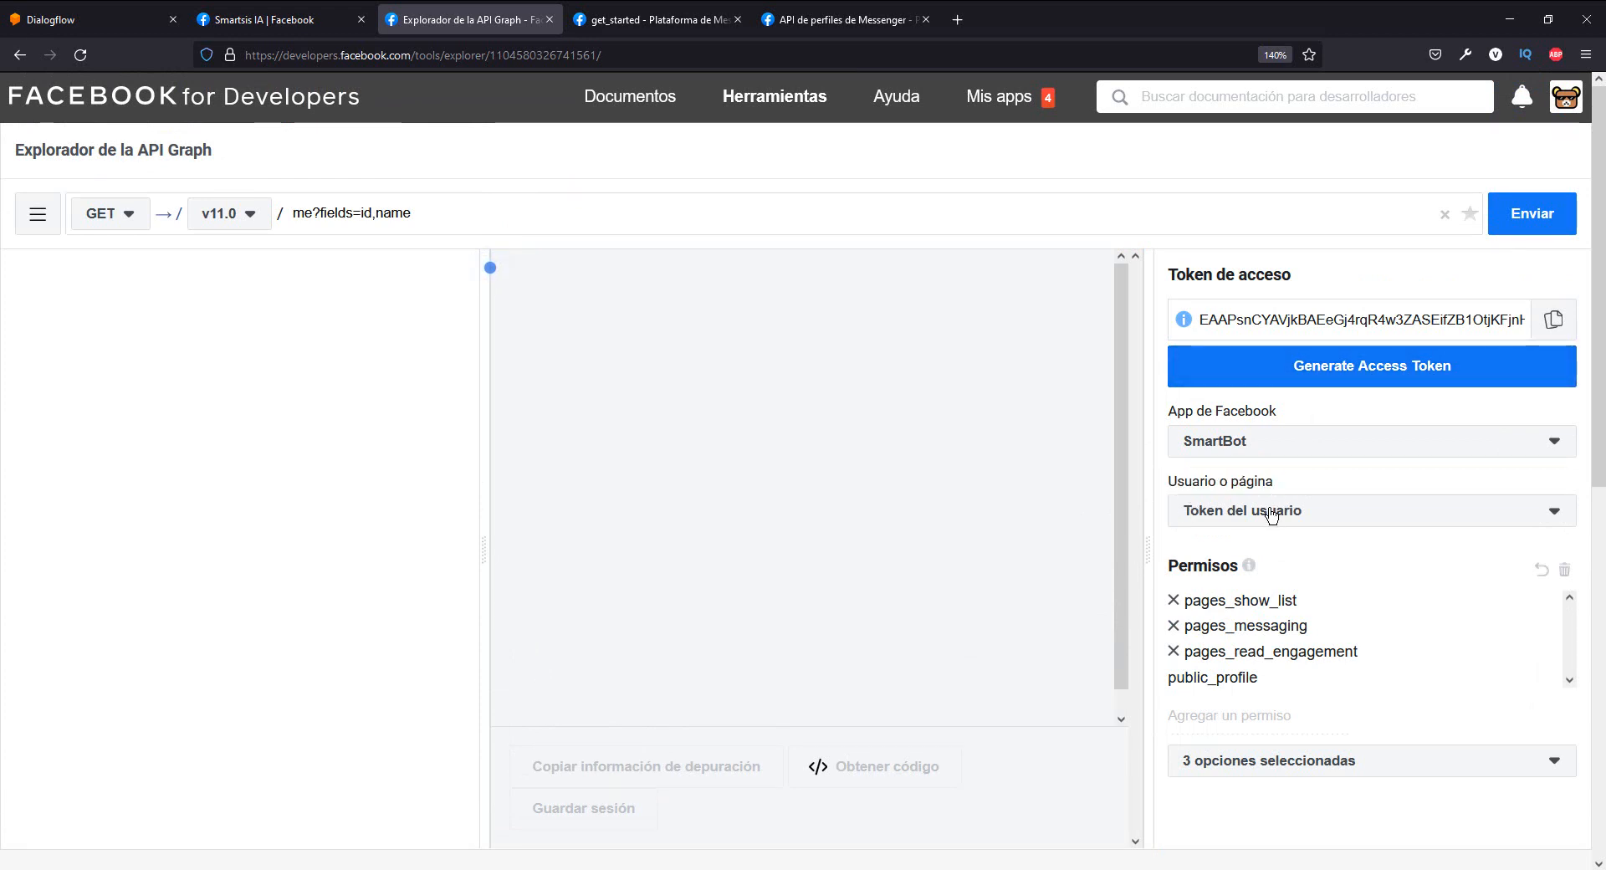
{"action": "left_click", "coordinate": [1267, 506]}
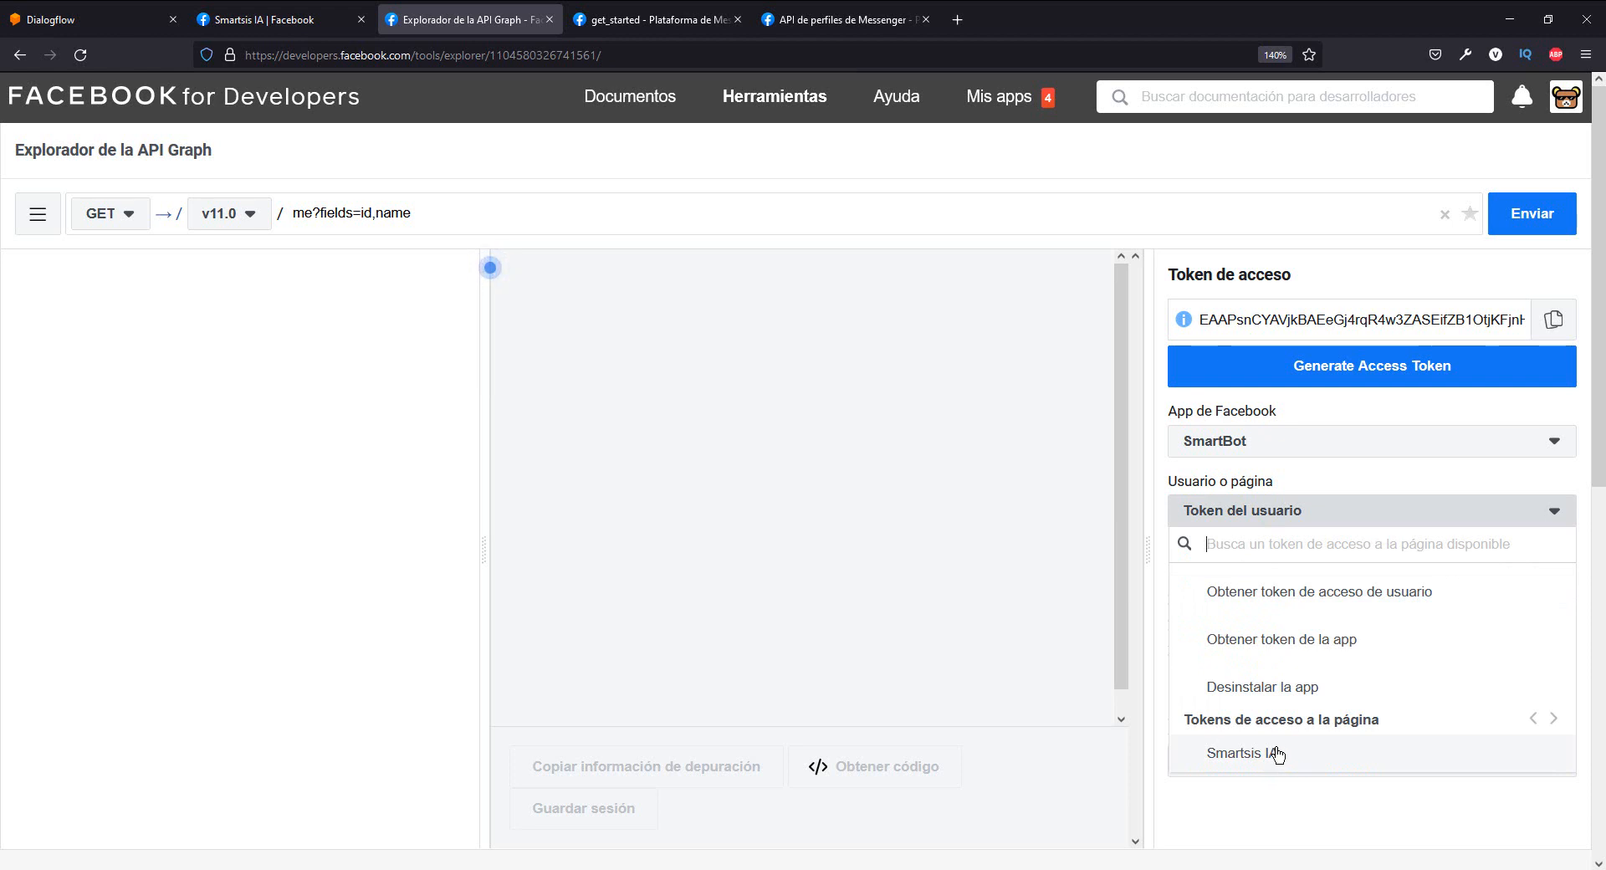
{"action": "left_click", "coordinate": [1246, 752]}
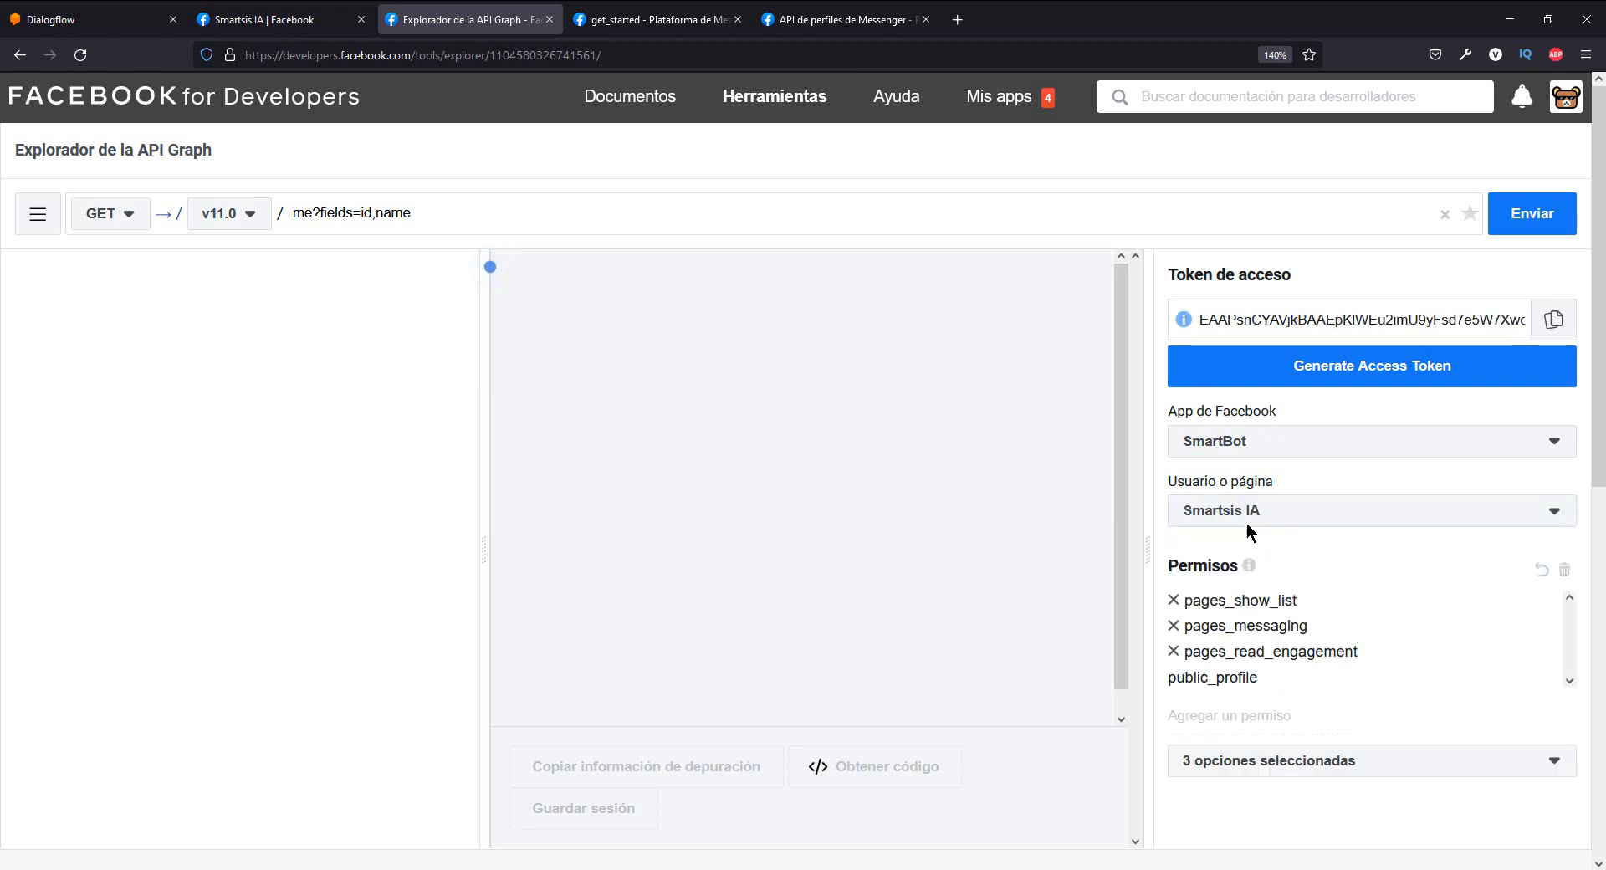
{"action": "left_click", "coordinate": [1329, 369]}
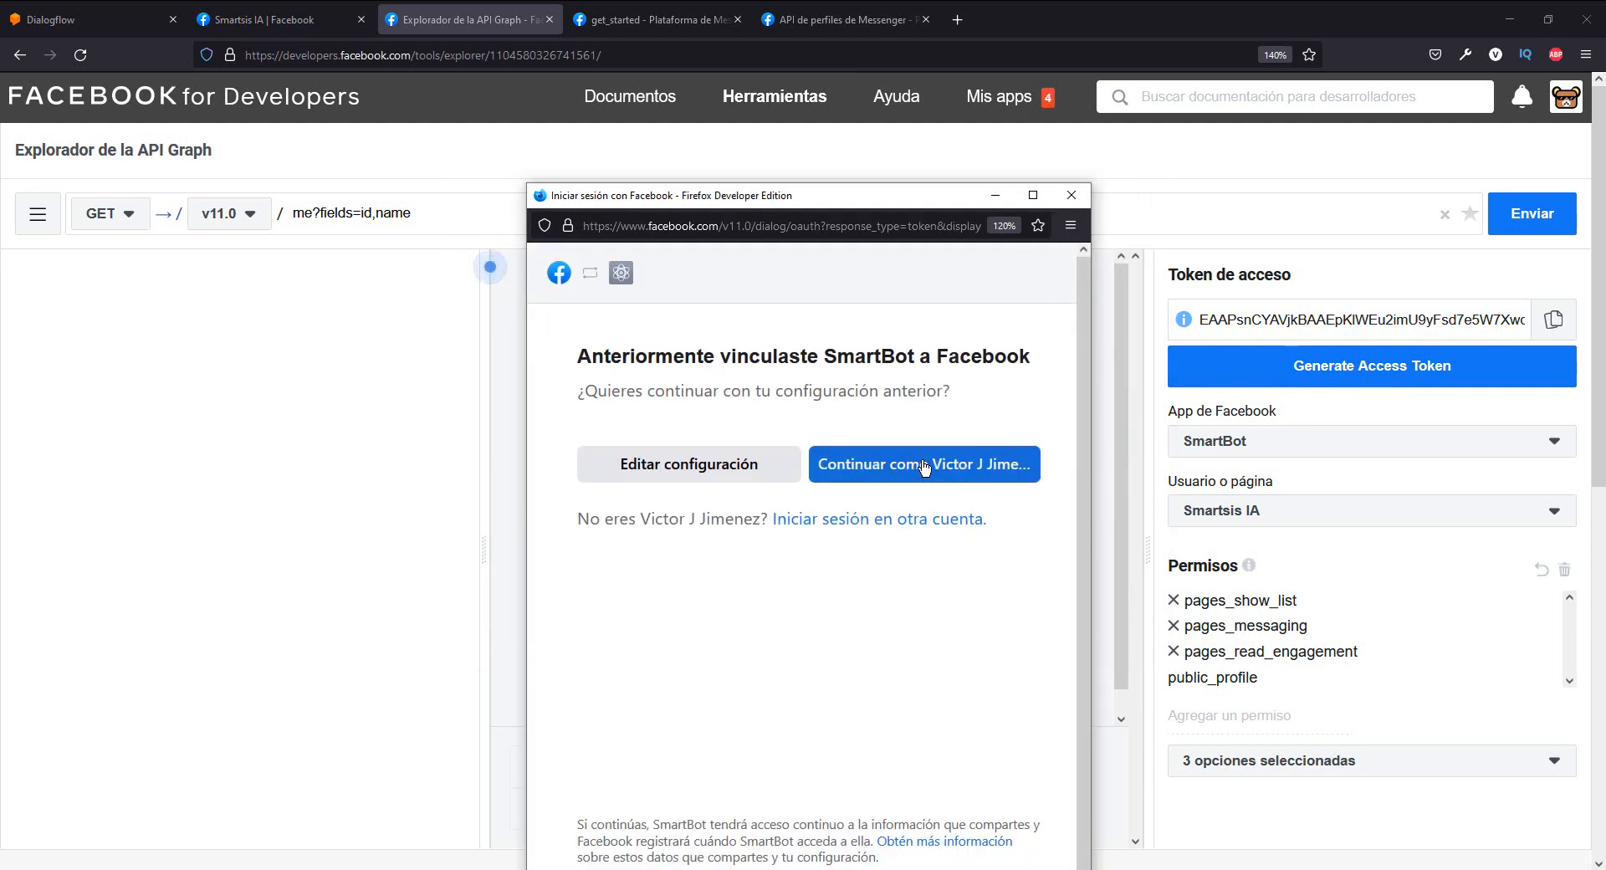
{"action": "left_click", "coordinate": [924, 465]}
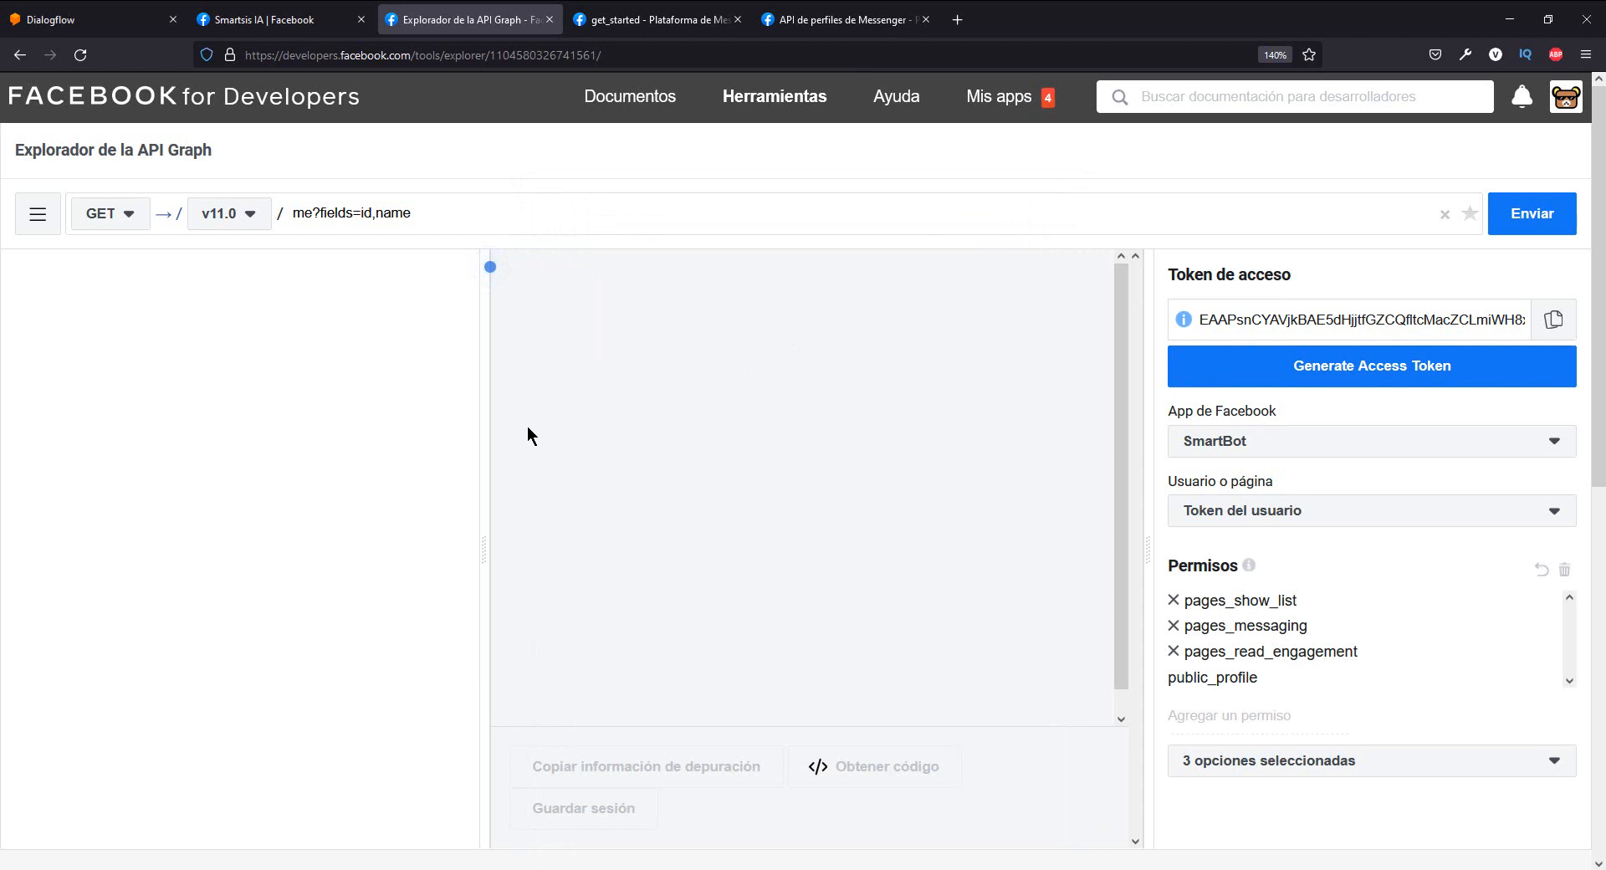
- Check the messenger_profile endpoint in the Request URI of the Messenger Profile API documentation
{"action": "left_click", "coordinate": [800, 12]}
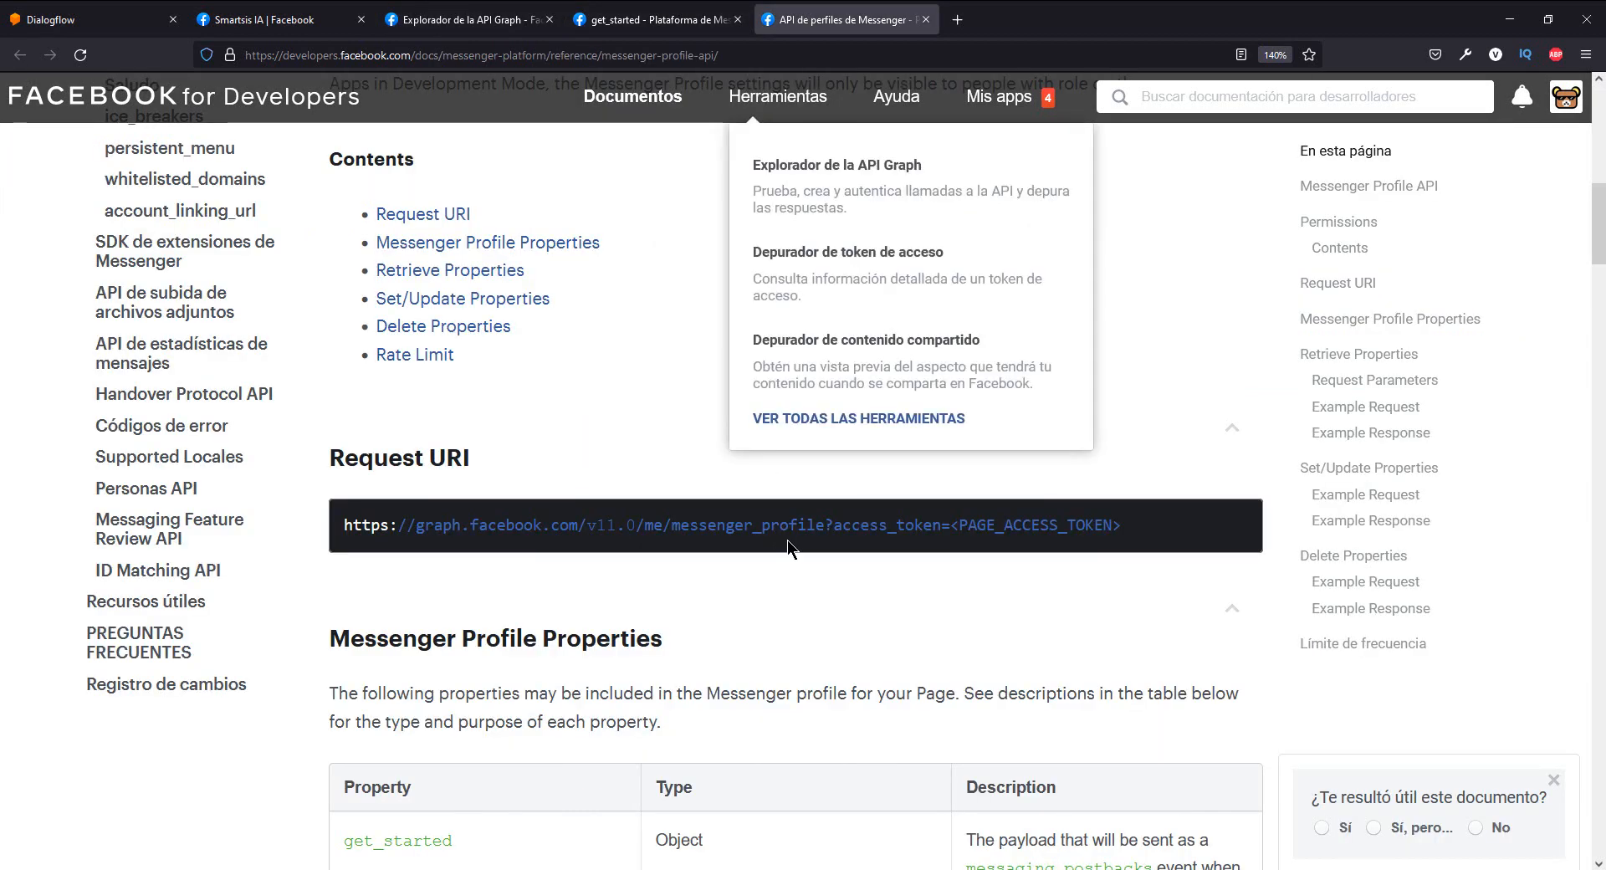
{"action": "left_click_drag", "start_coordinate": [817, 526], "coordinate": [669, 519]}
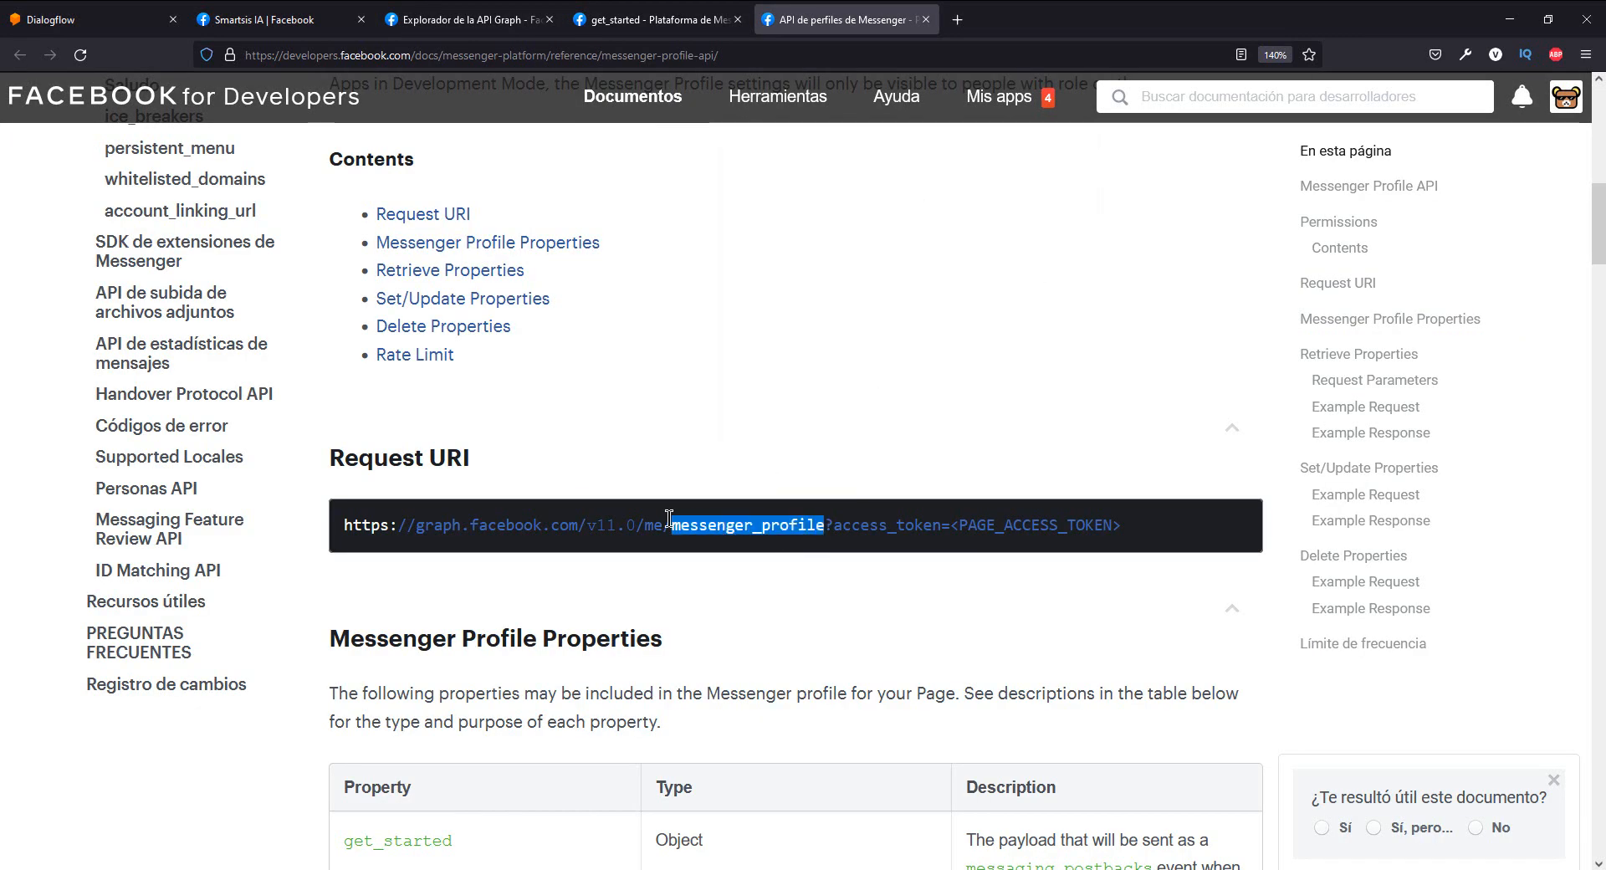
{"action": "left_click", "coordinate": [713, 475]}
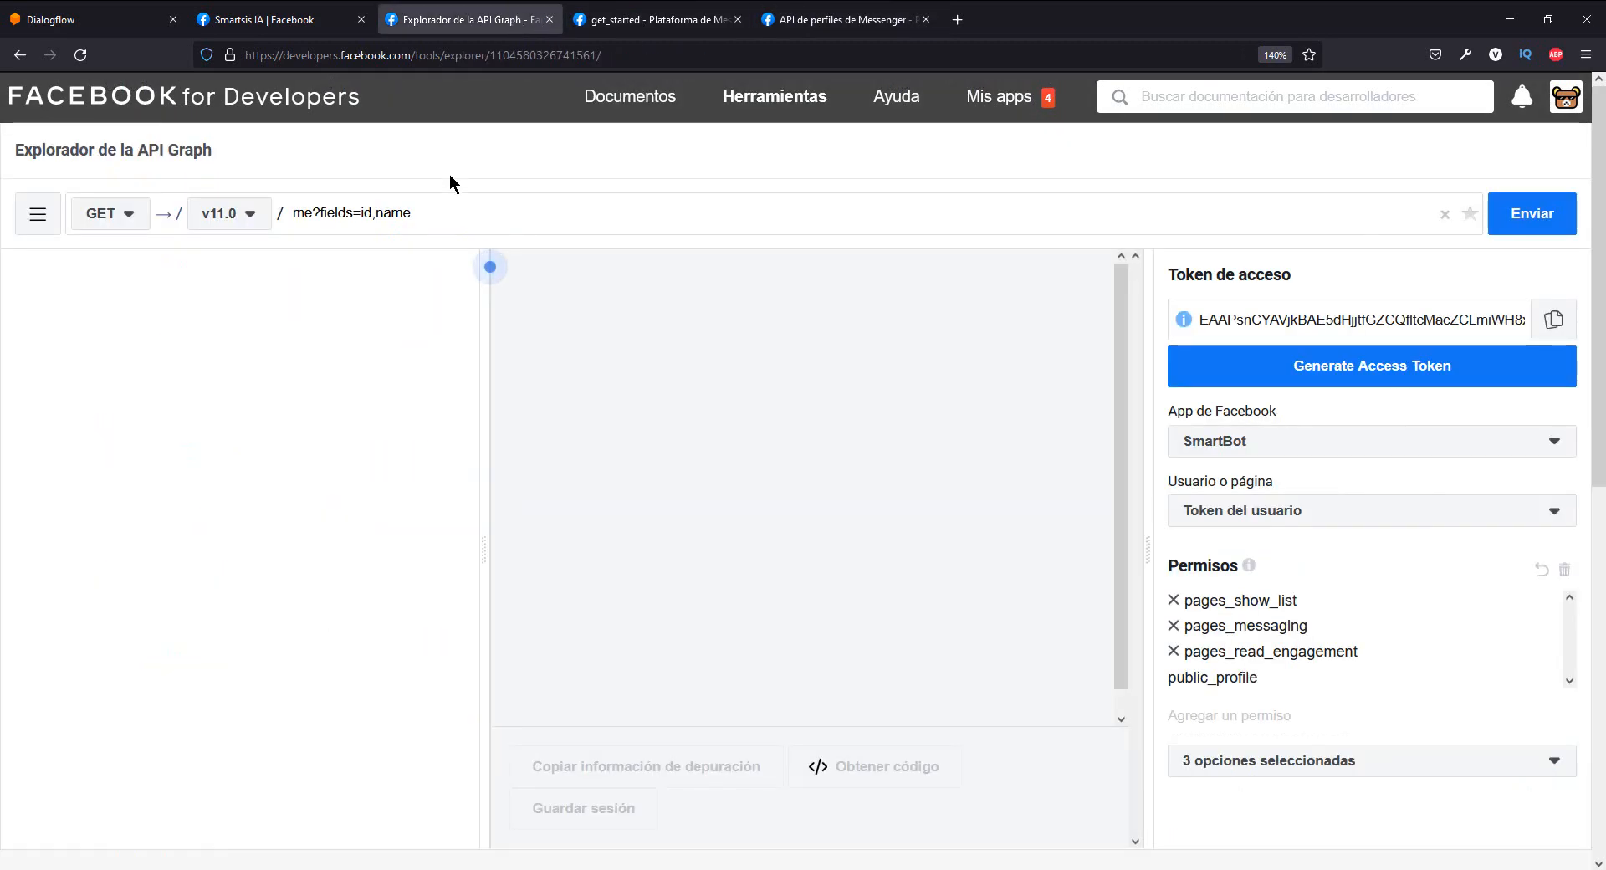
- Shorten the Graph API Explorer's GET query to me, send it with the user token, and review the returned account
{"action": "left_click", "coordinate": [462, 213]}
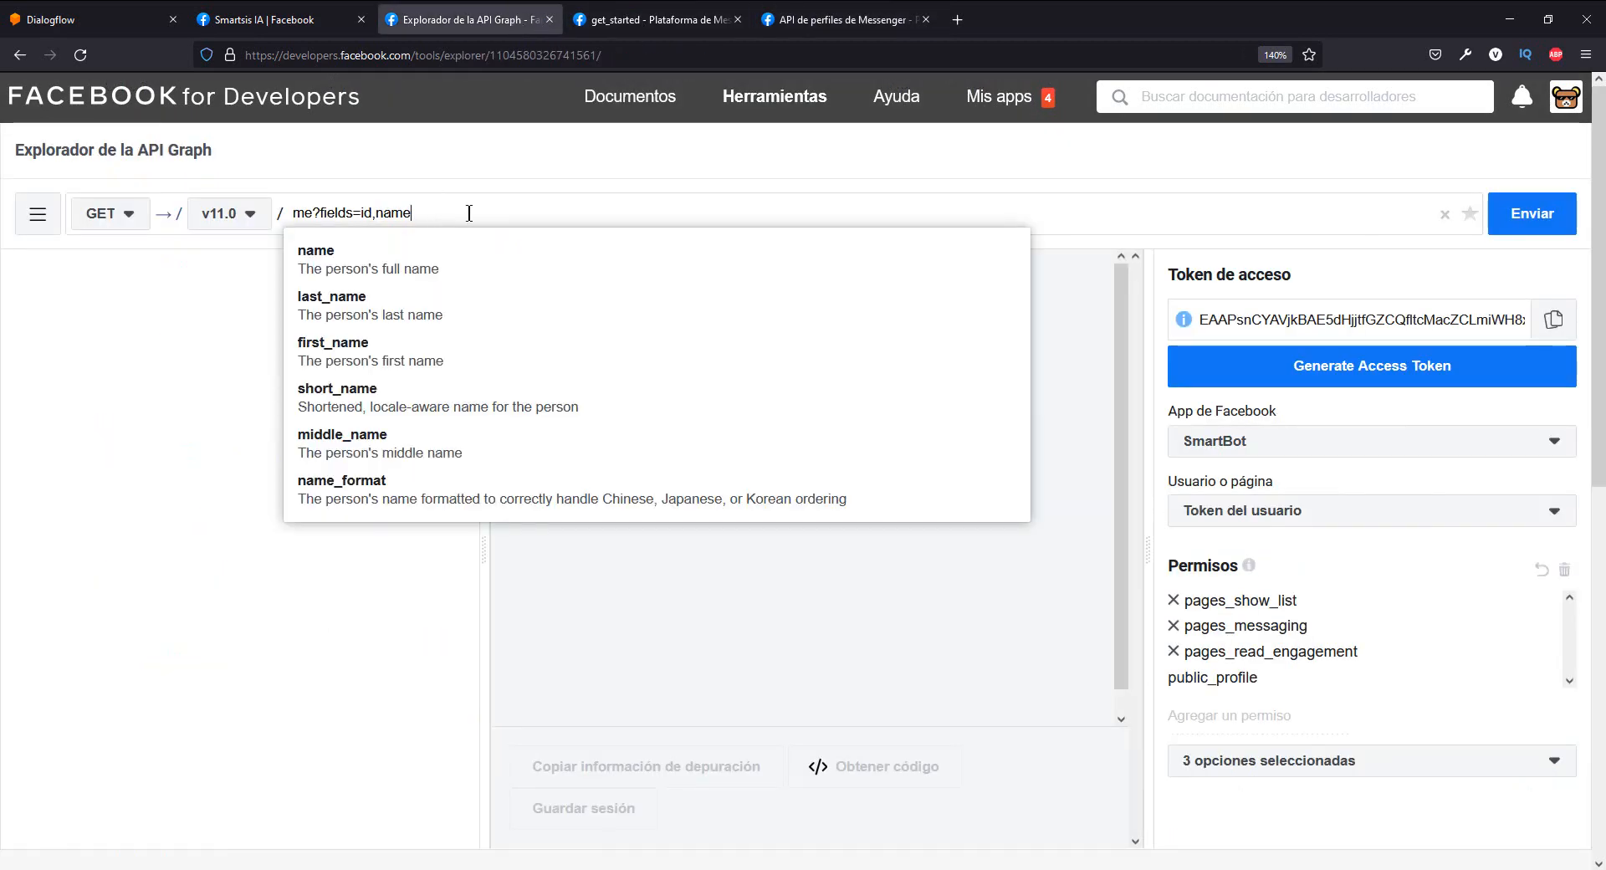
{"action": "left_click_drag", "start_coordinate": [462, 212], "coordinate": [321, 212]}
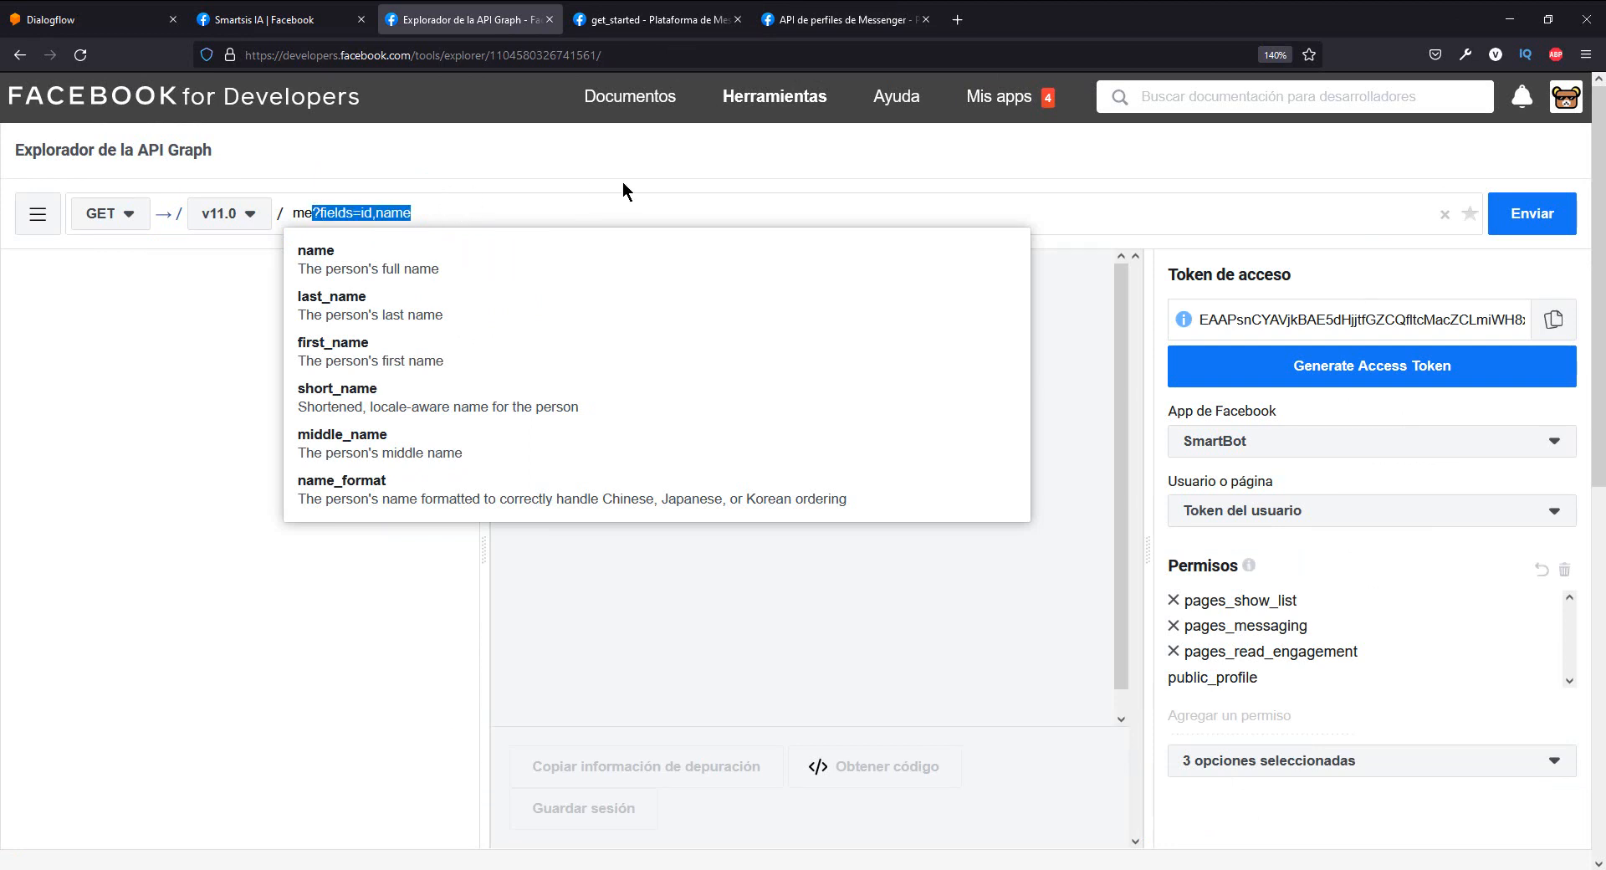
{"action": "key", "text": "BackSpace"}
{"action": "key", "text": "Return"}
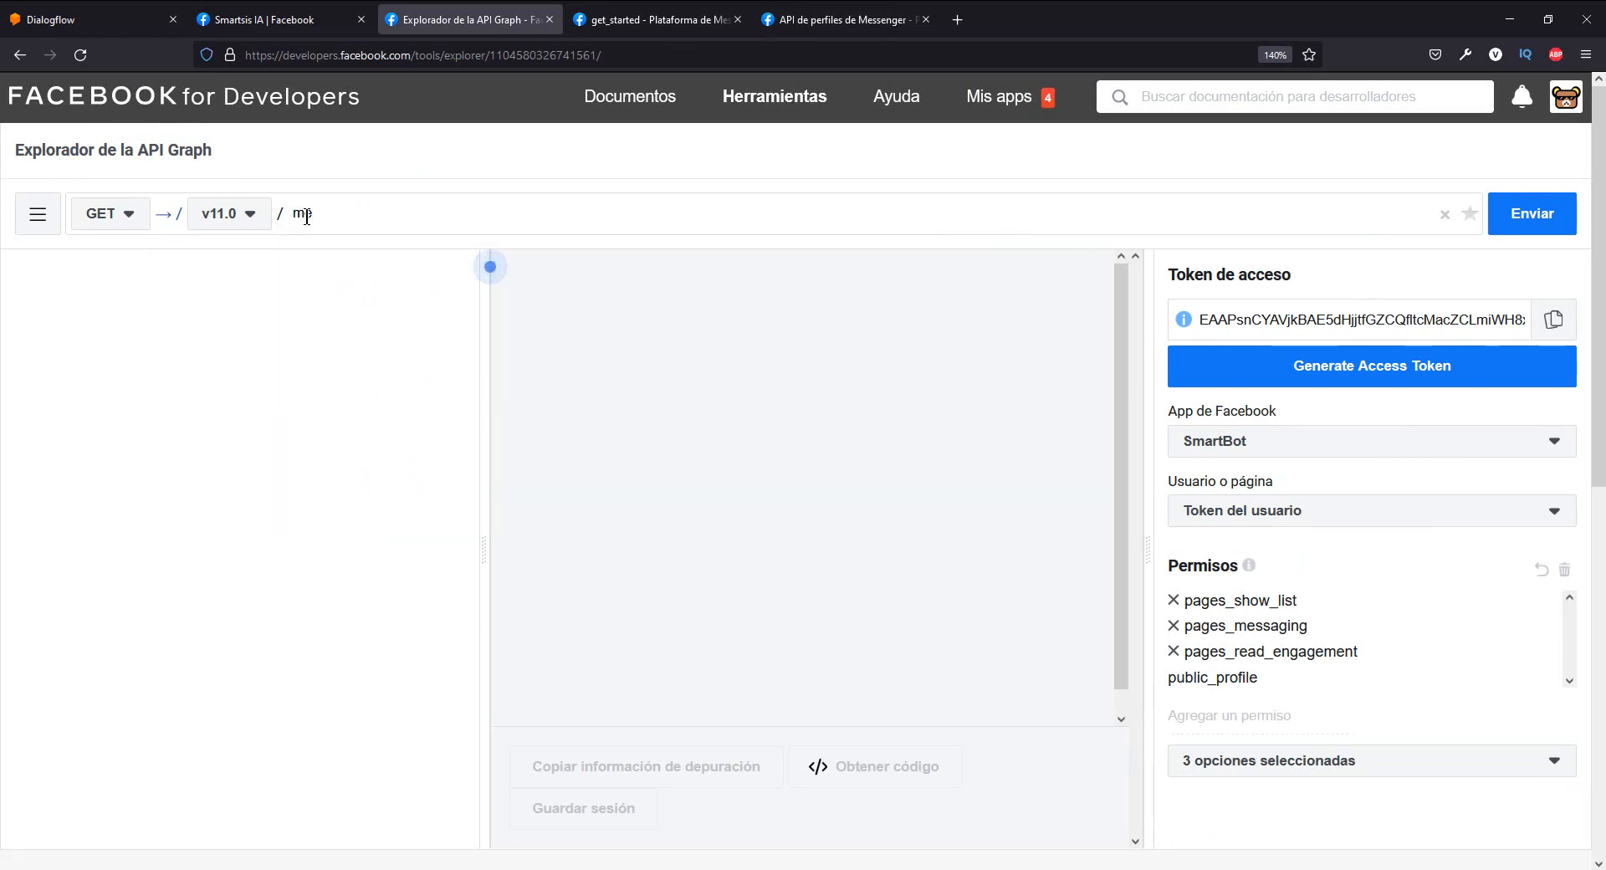
{"action": "left_click", "coordinate": [1523, 215]}
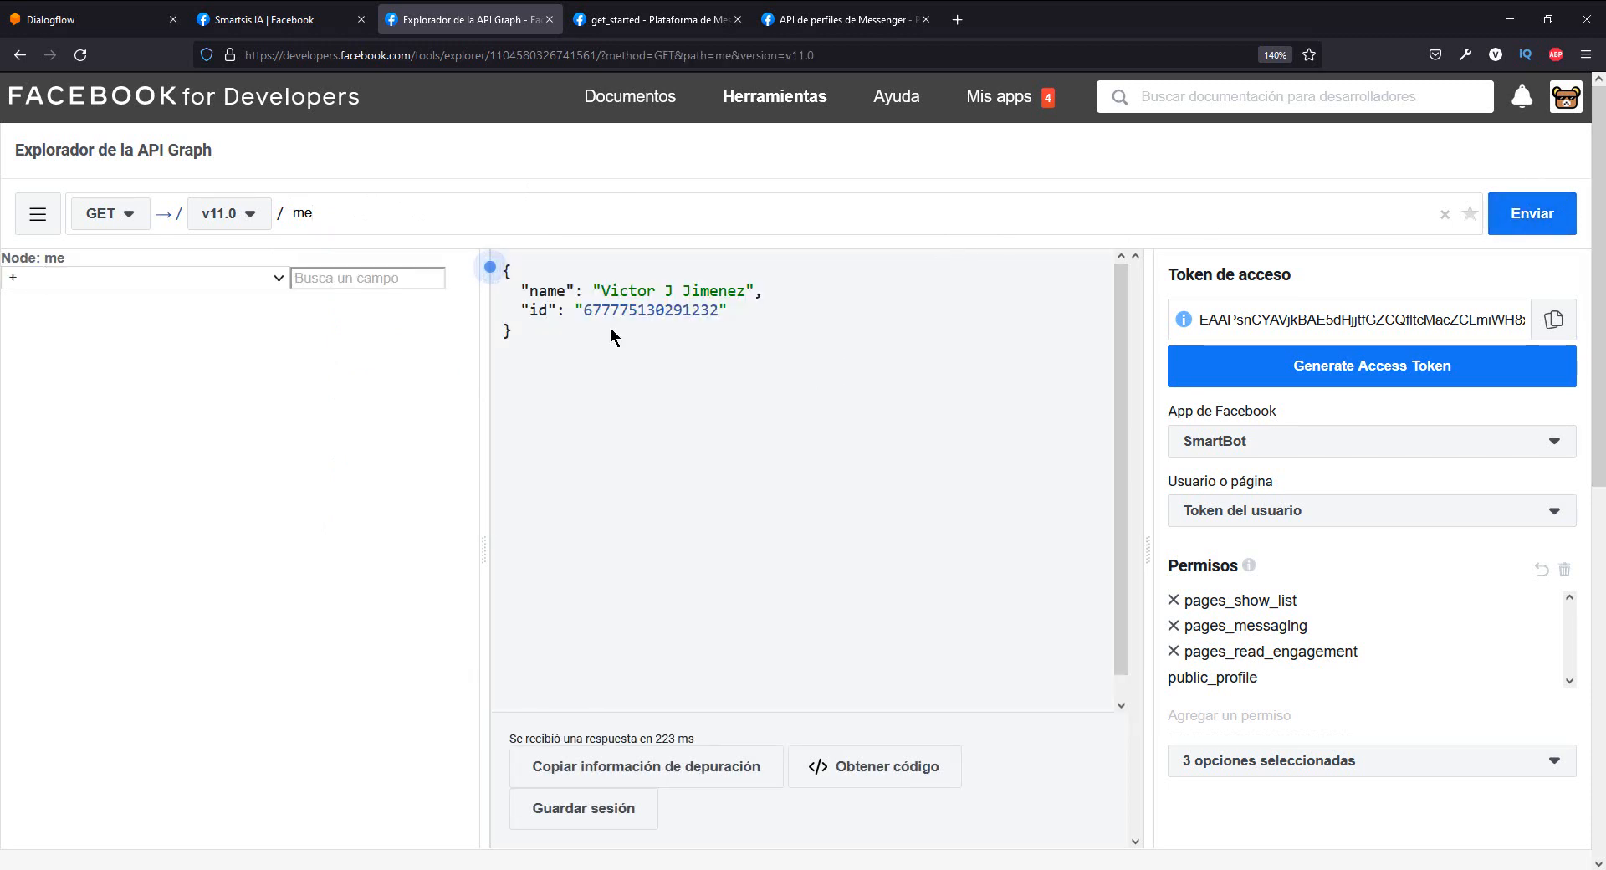
{"action": "left_click_drag", "start_coordinate": [544, 349], "coordinate": [501, 274]}
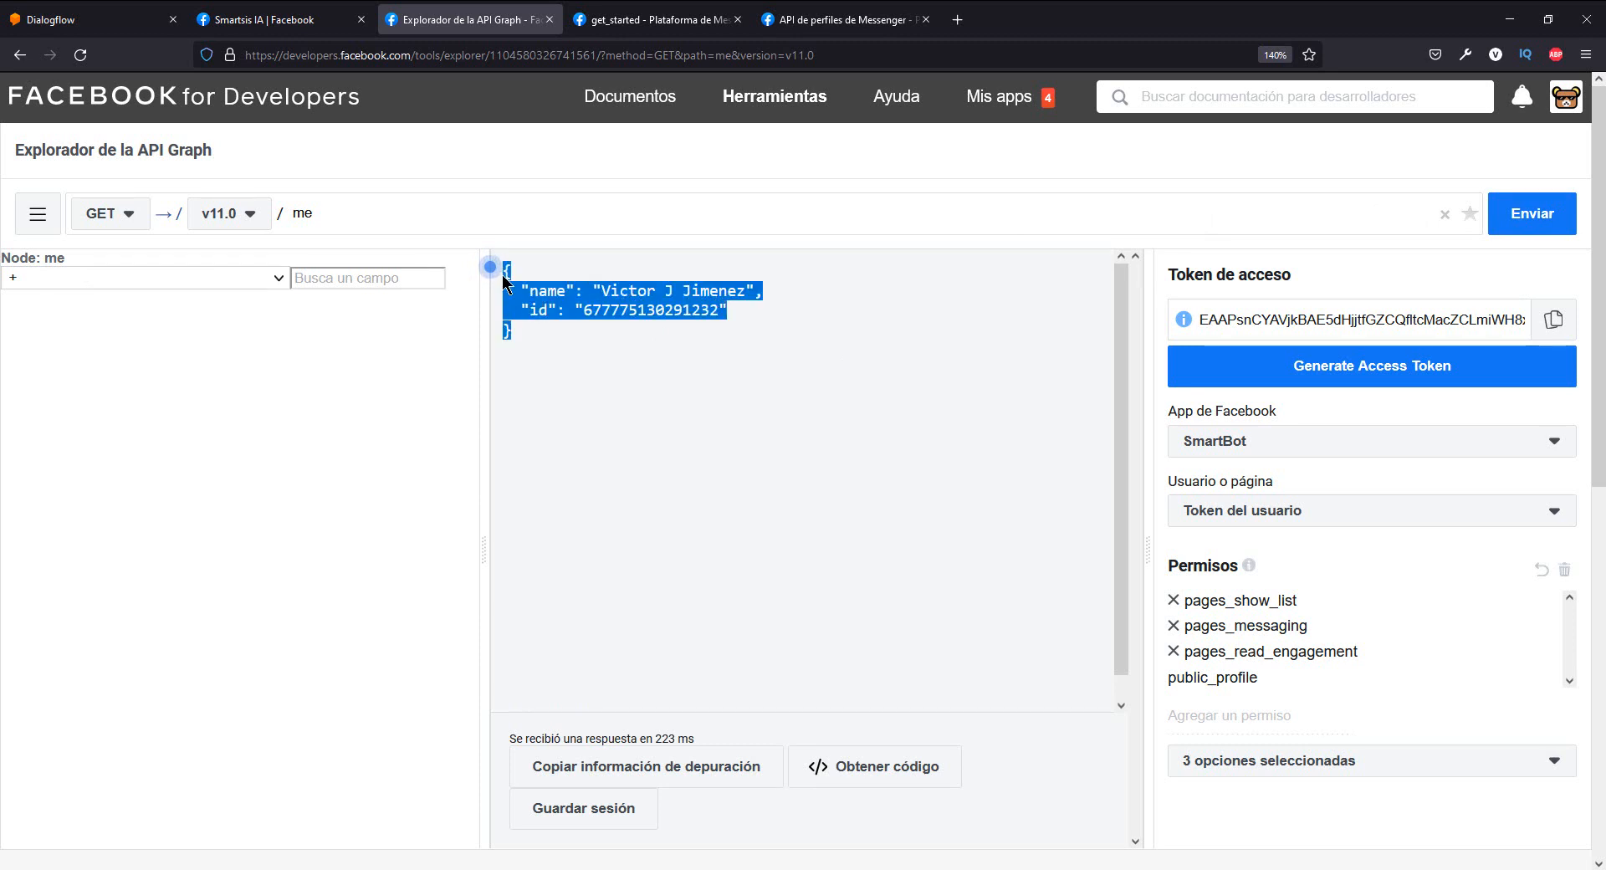
{"action": "left_click", "coordinate": [591, 343]}
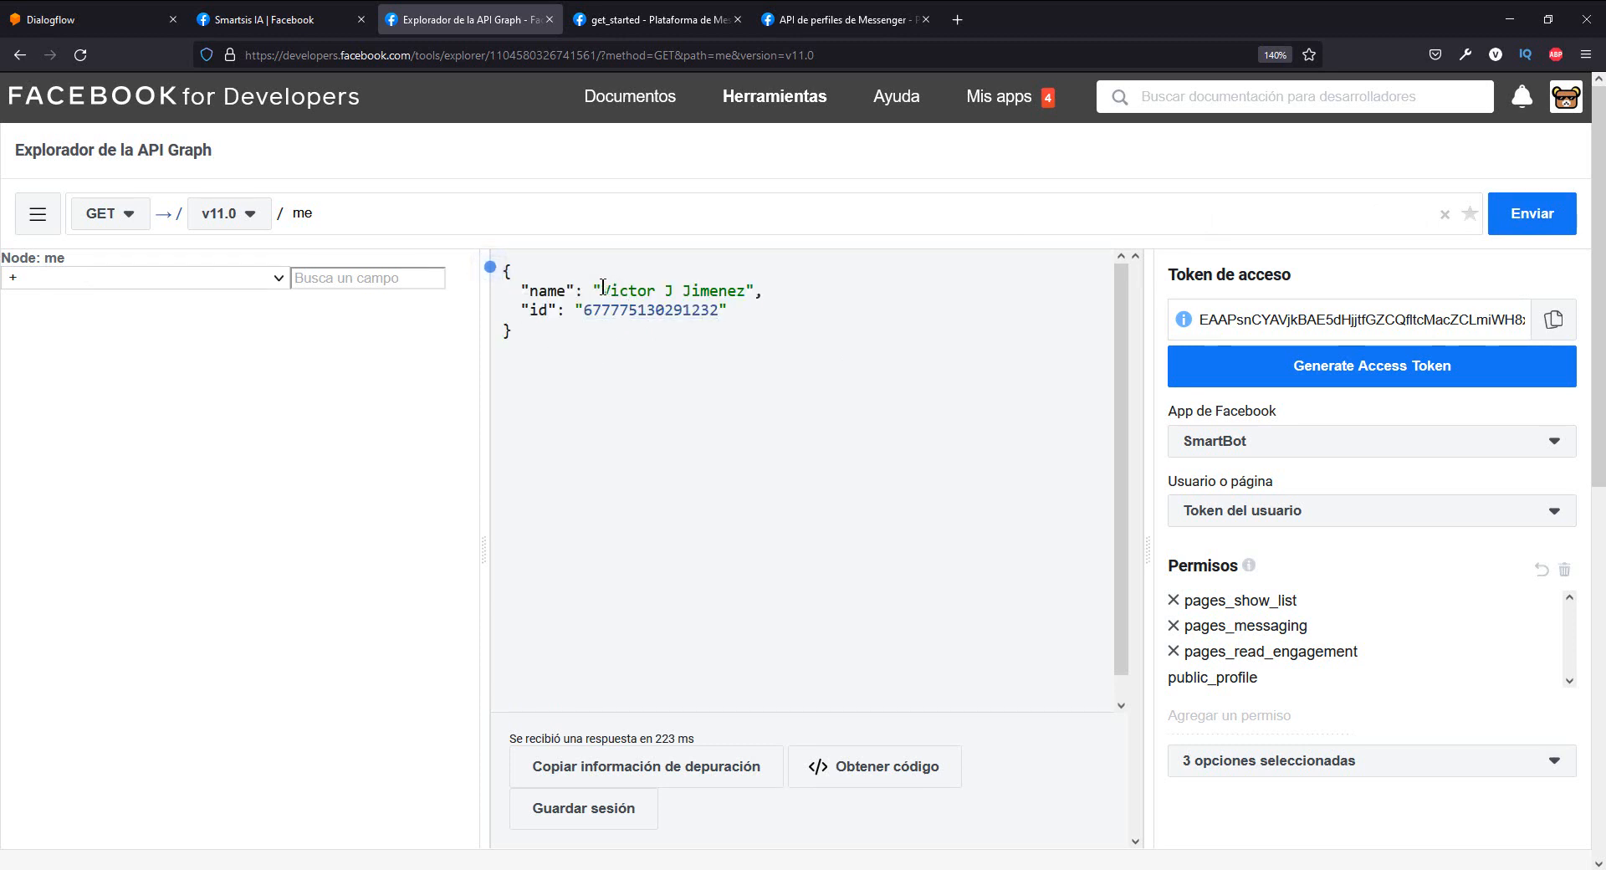
{"action": "left_click_drag", "start_coordinate": [602, 287], "coordinate": [750, 288]}
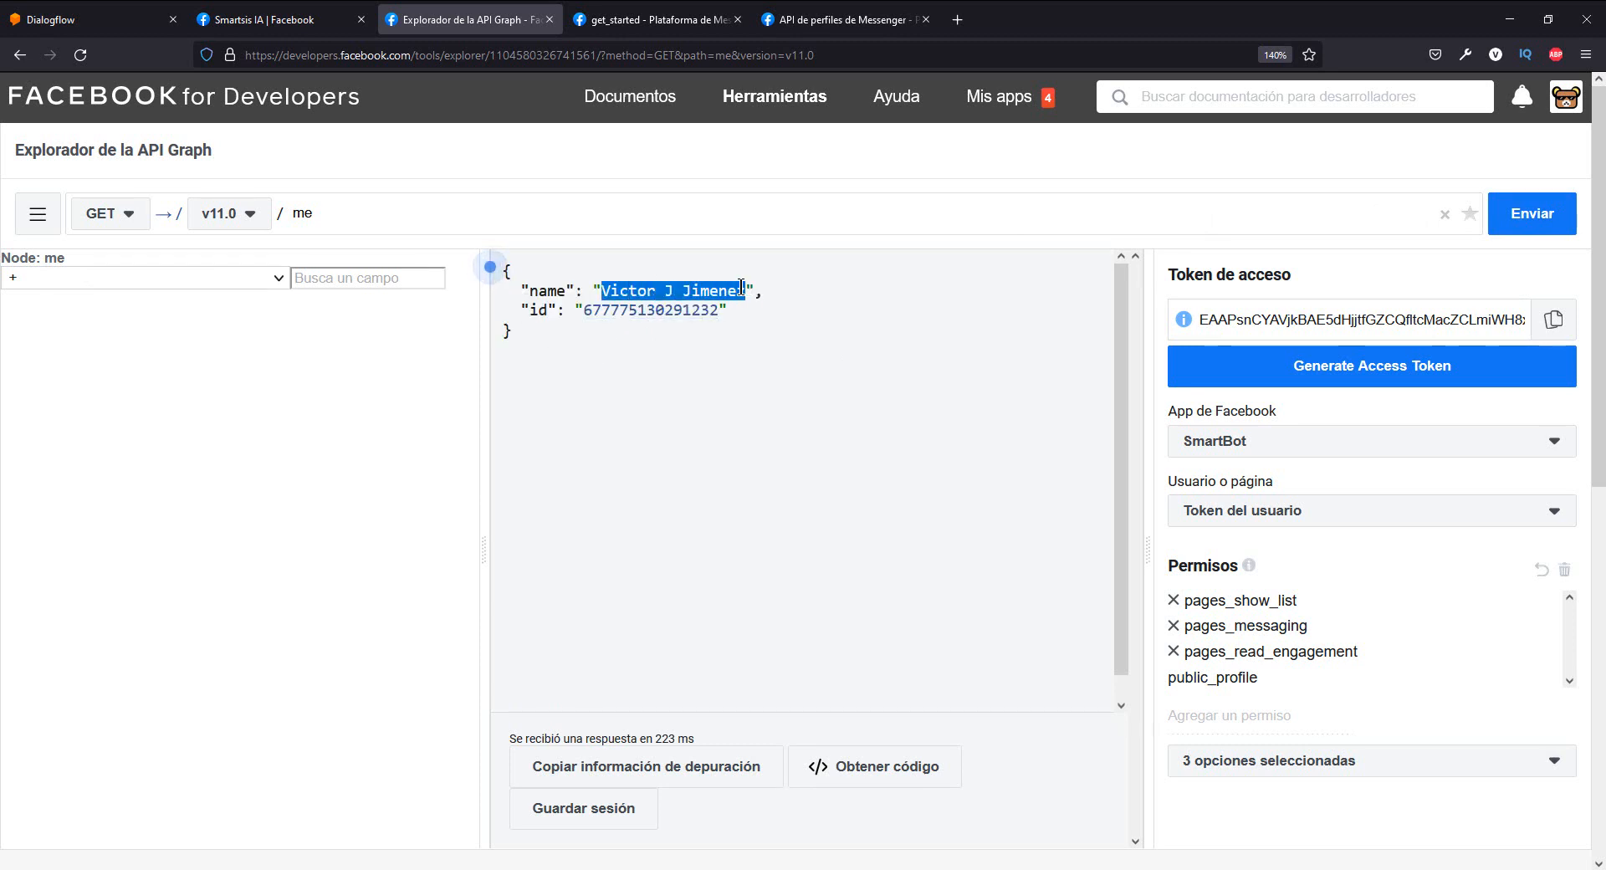
{"action": "left_click", "coordinate": [742, 287]}
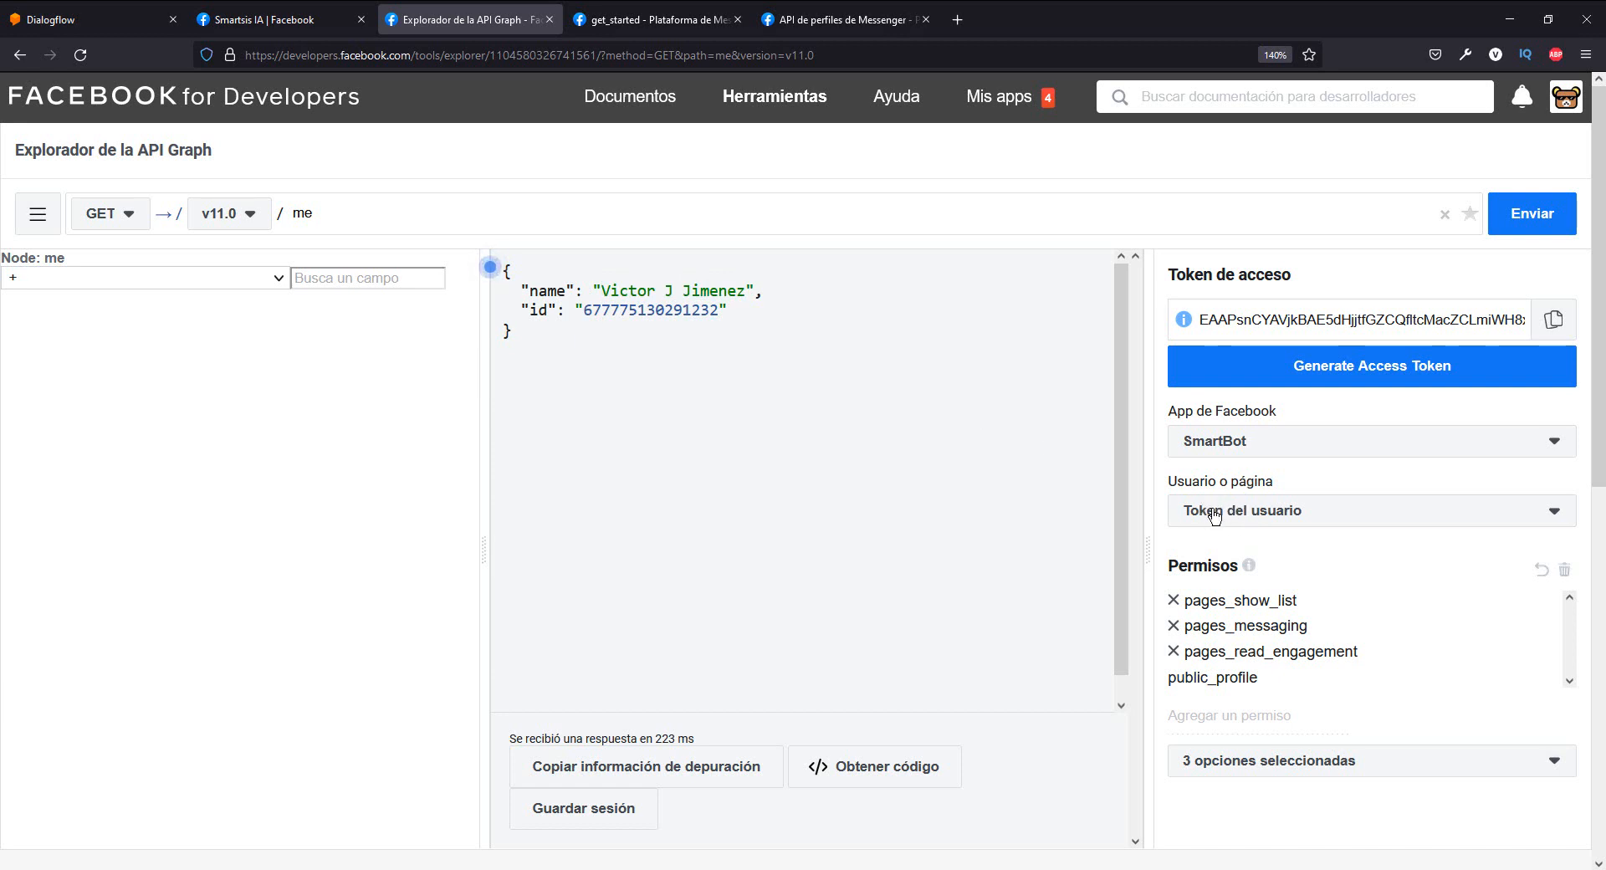
- Switch the token to the Smartsis IA page, resend the me request, and review the returned page name and ID
{"action": "left_click", "coordinate": [1214, 513]}
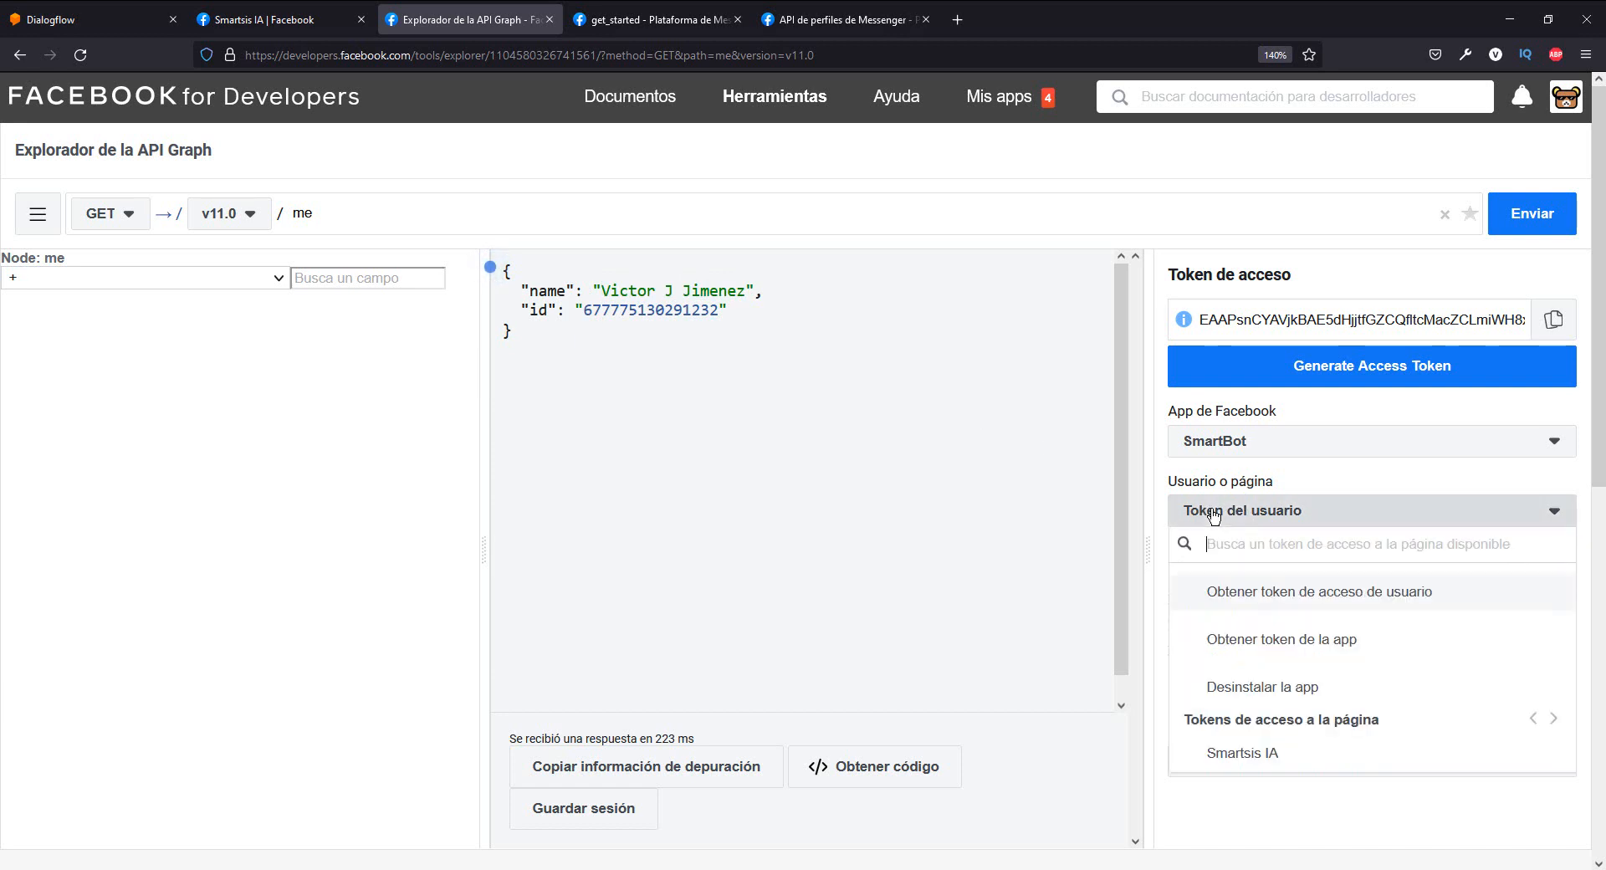
{"action": "left_click", "coordinate": [1260, 758]}
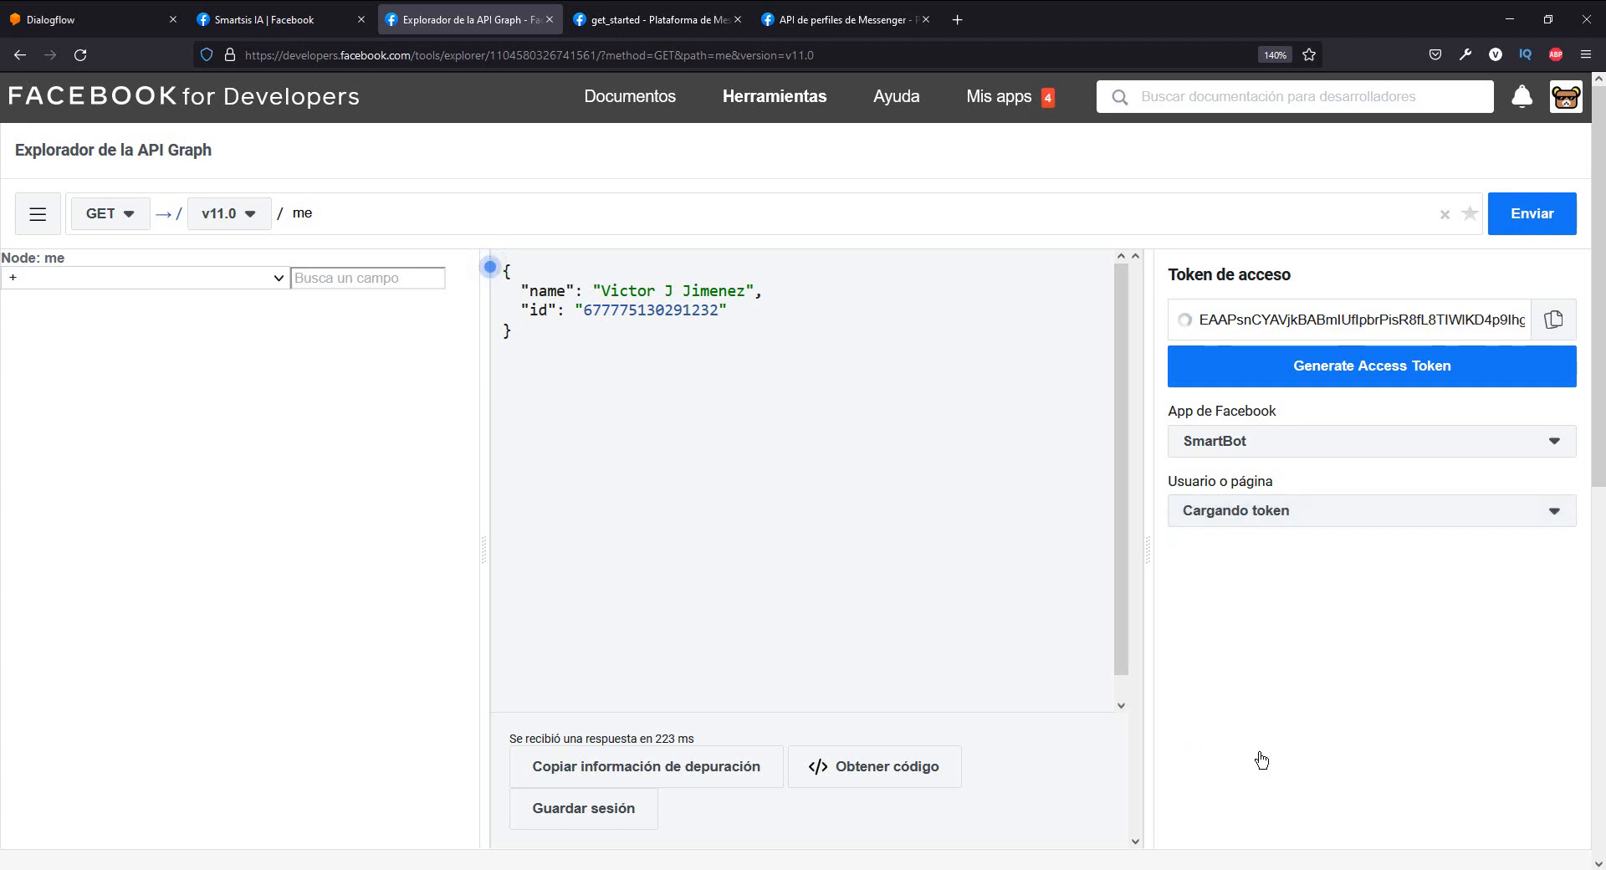
{"action": "left_click", "coordinate": [1526, 230]}
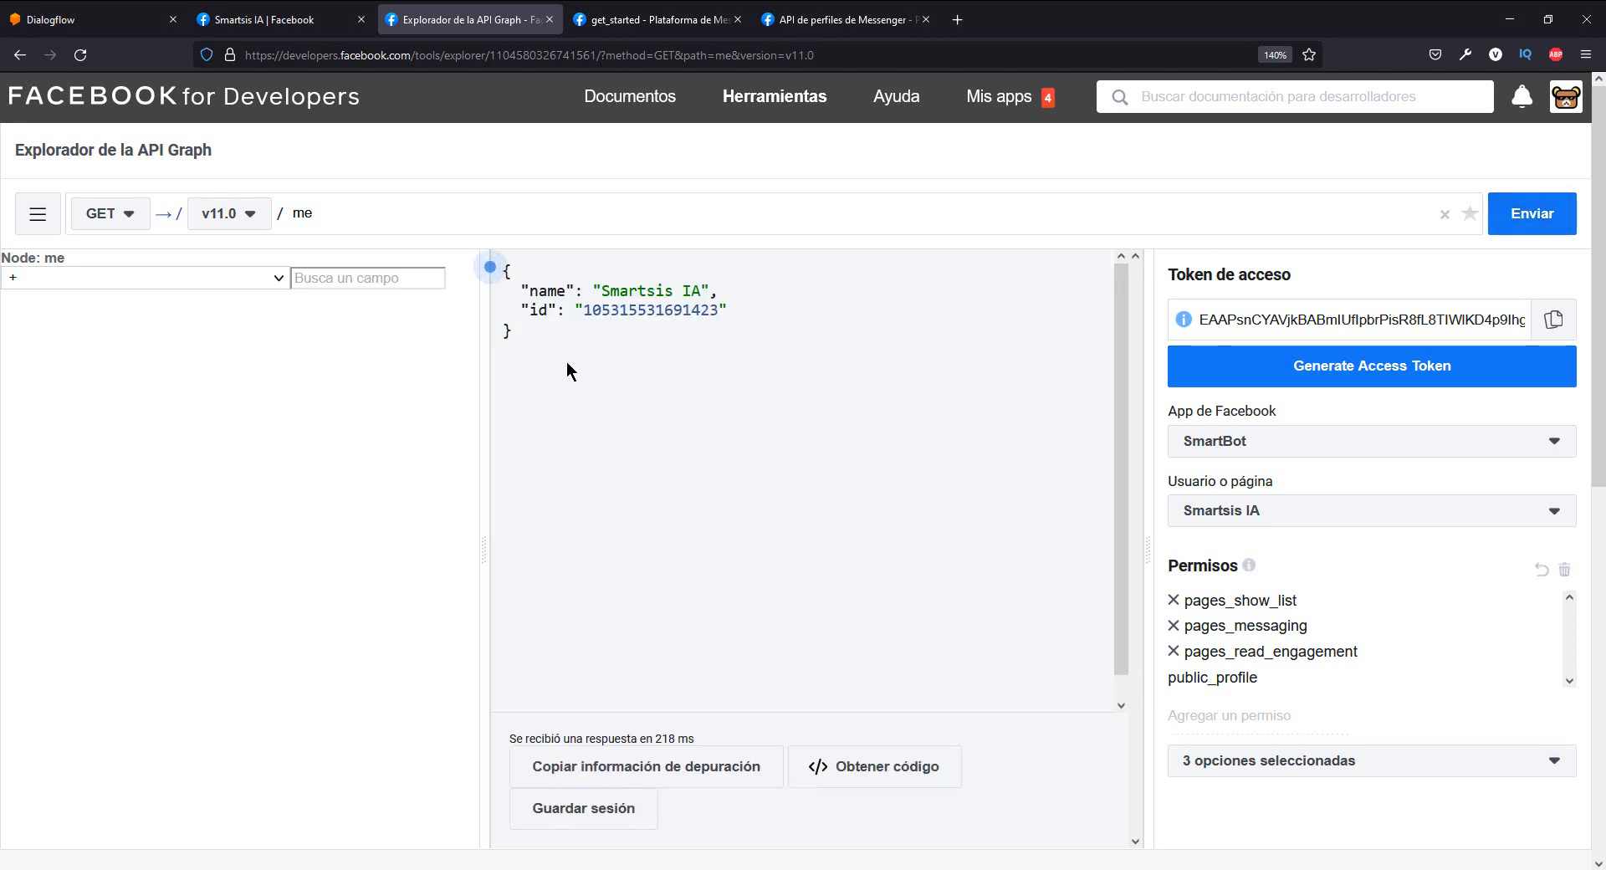
{"action": "left_click_drag", "start_coordinate": [550, 344], "coordinate": [500, 258]}
{"action": "left_click", "coordinate": [572, 323]}
{"action": "left_click_drag", "start_coordinate": [601, 287], "coordinate": [701, 290]}
{"action": "left_click_drag", "start_coordinate": [564, 358], "coordinate": [503, 271]}
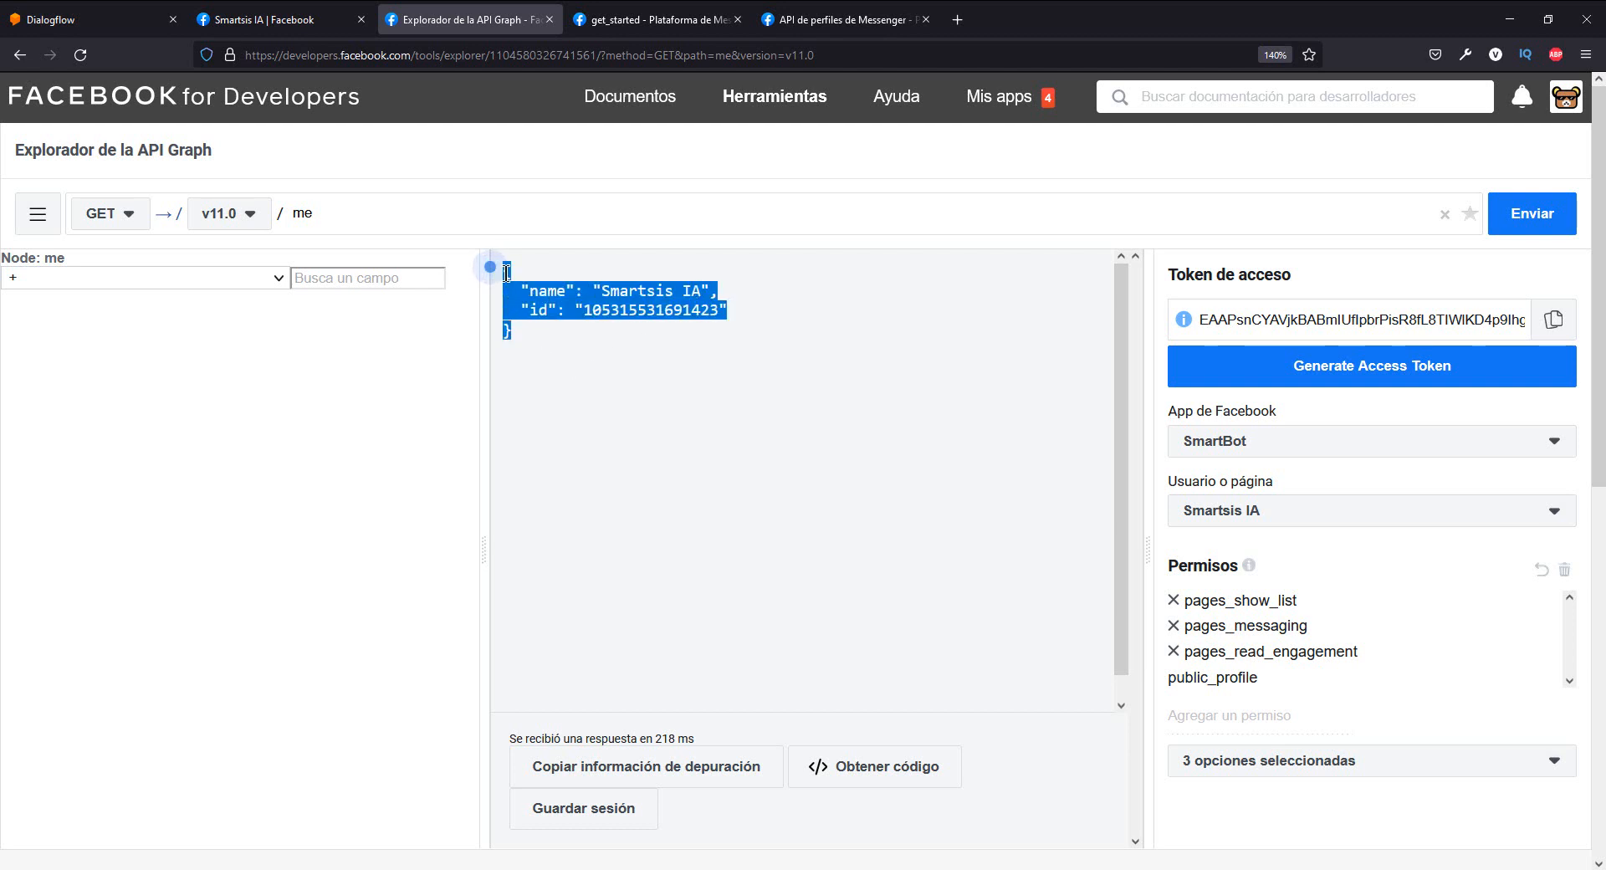
{"action": "left_click", "coordinate": [592, 358]}
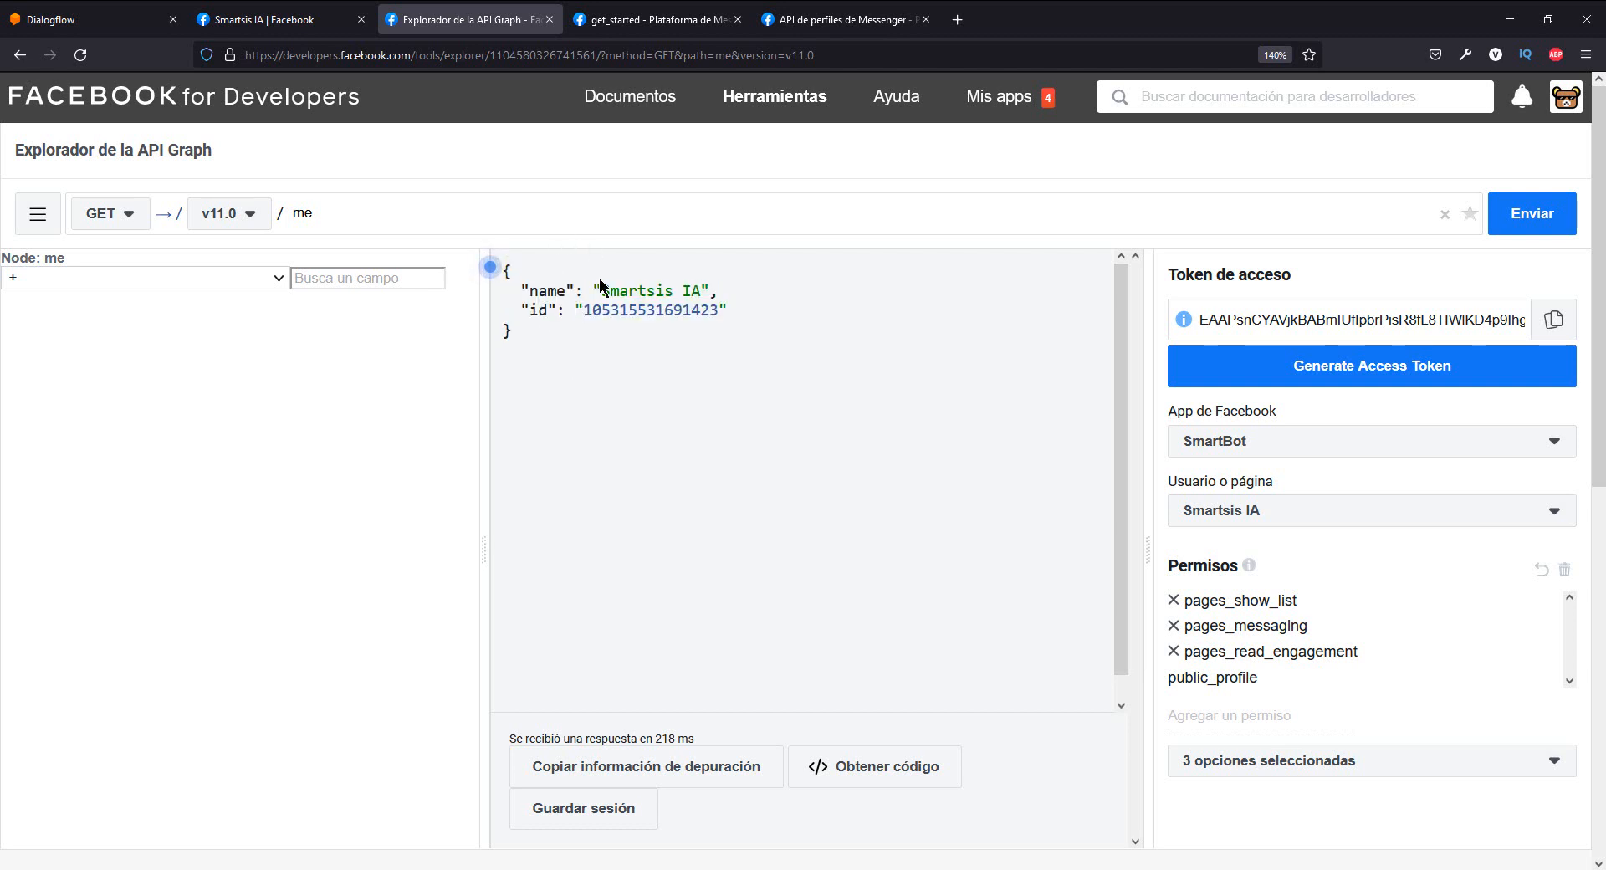
- Look up the endpoint in the Messenger Profile API's Request URI and set the Graph API Explorer query to me/messenger_profile
{"action": "left_click", "coordinate": [661, 19]}
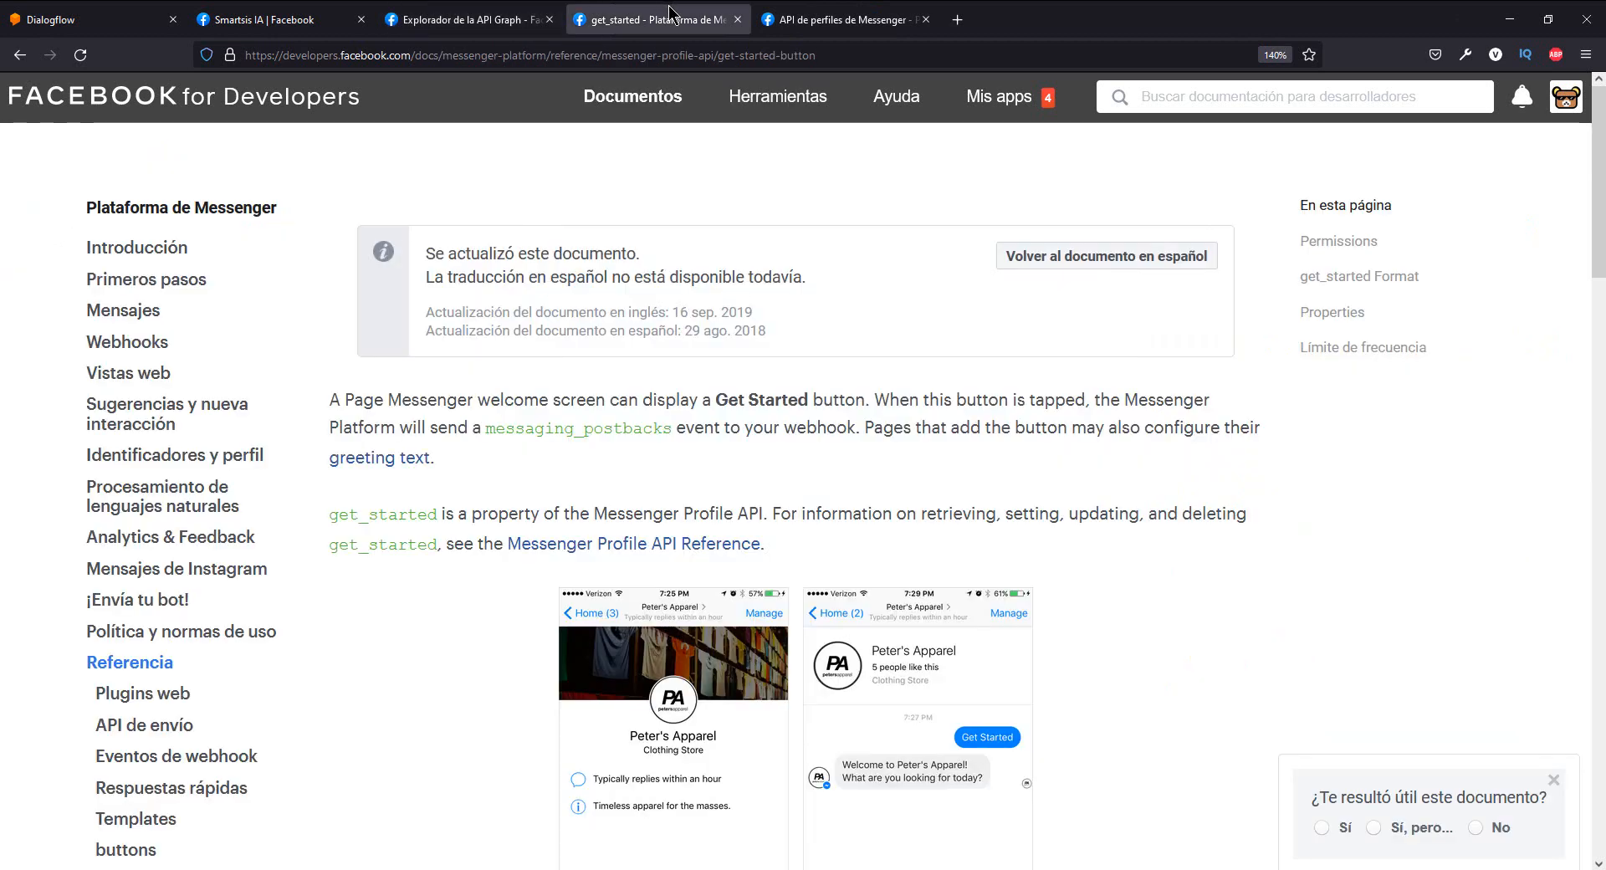
{"action": "left_click", "coordinate": [793, 19]}
{"action": "double_click", "coordinate": [780, 533]}
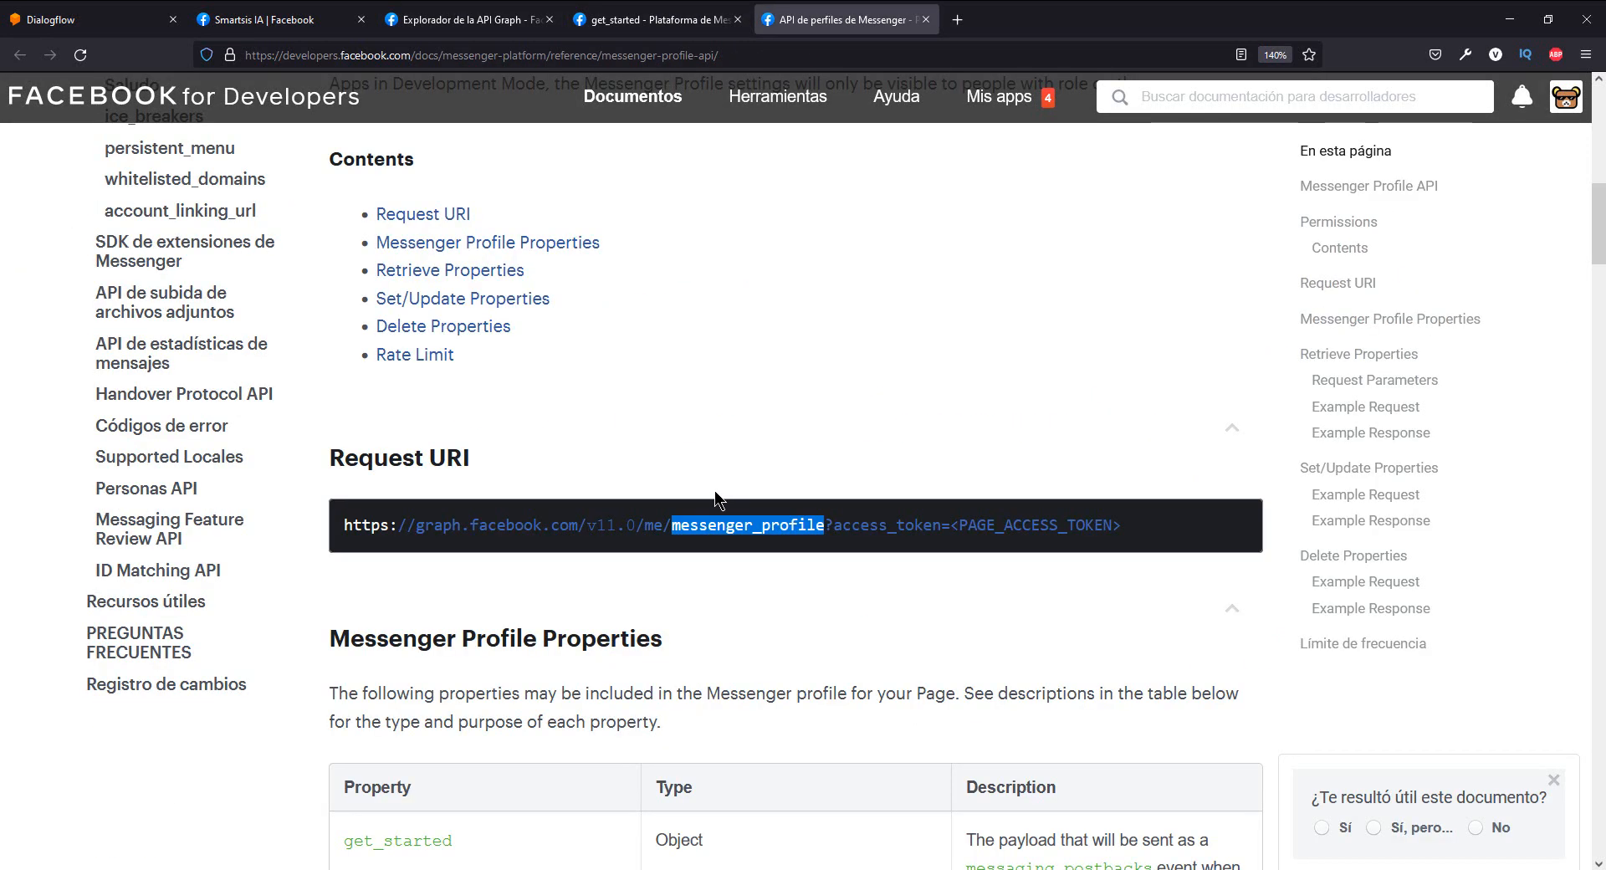
{"action": "left_click", "coordinate": [481, 12]}
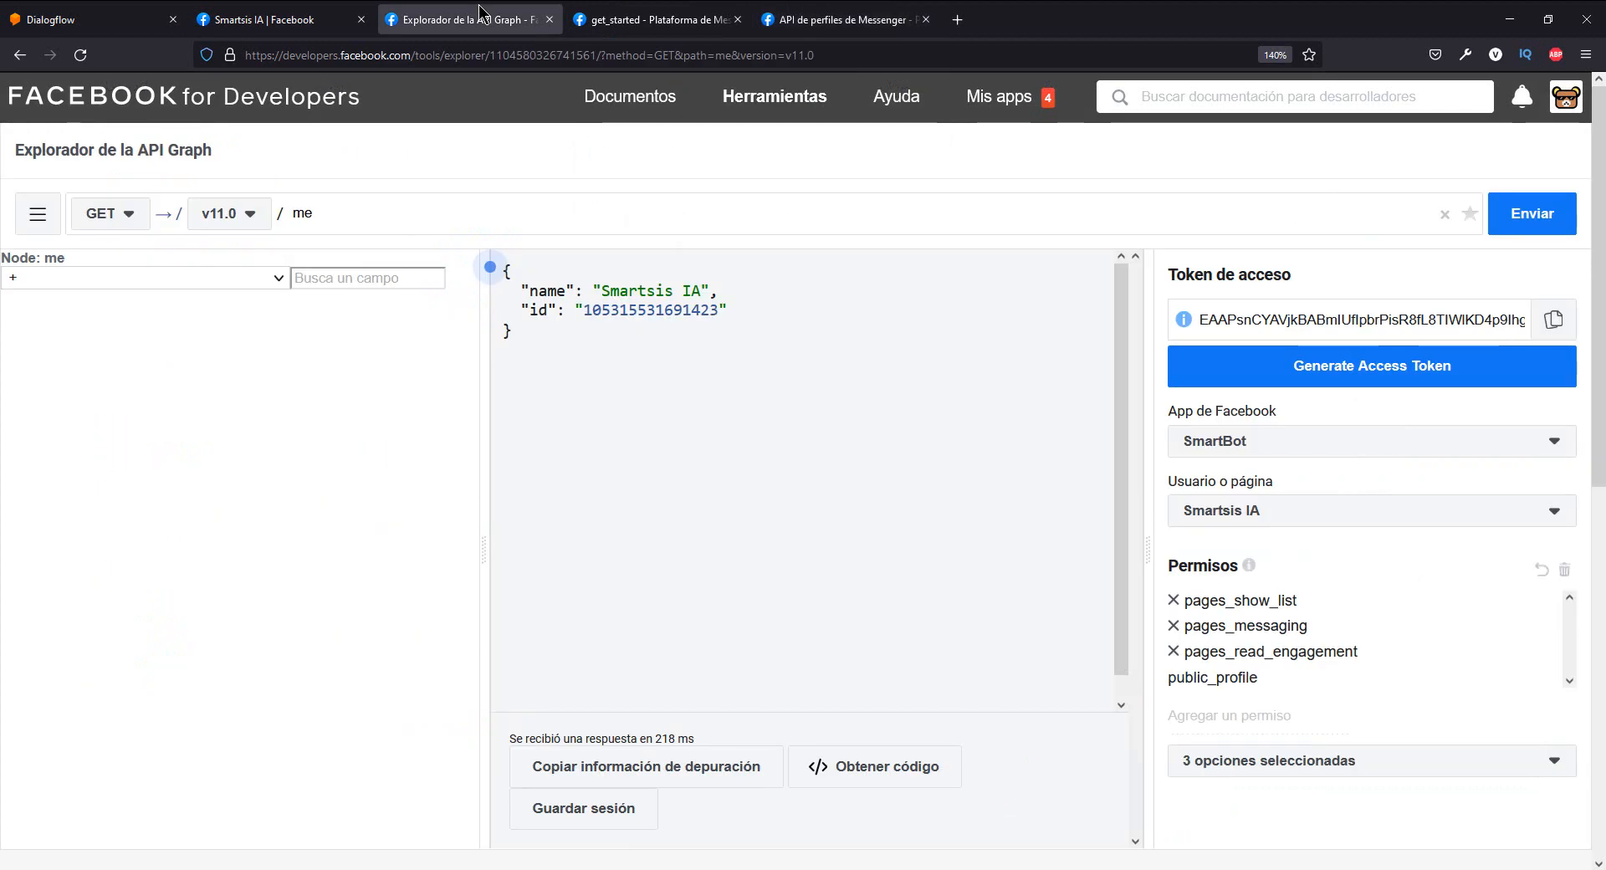
{"action": "left_click", "coordinate": [338, 215]}
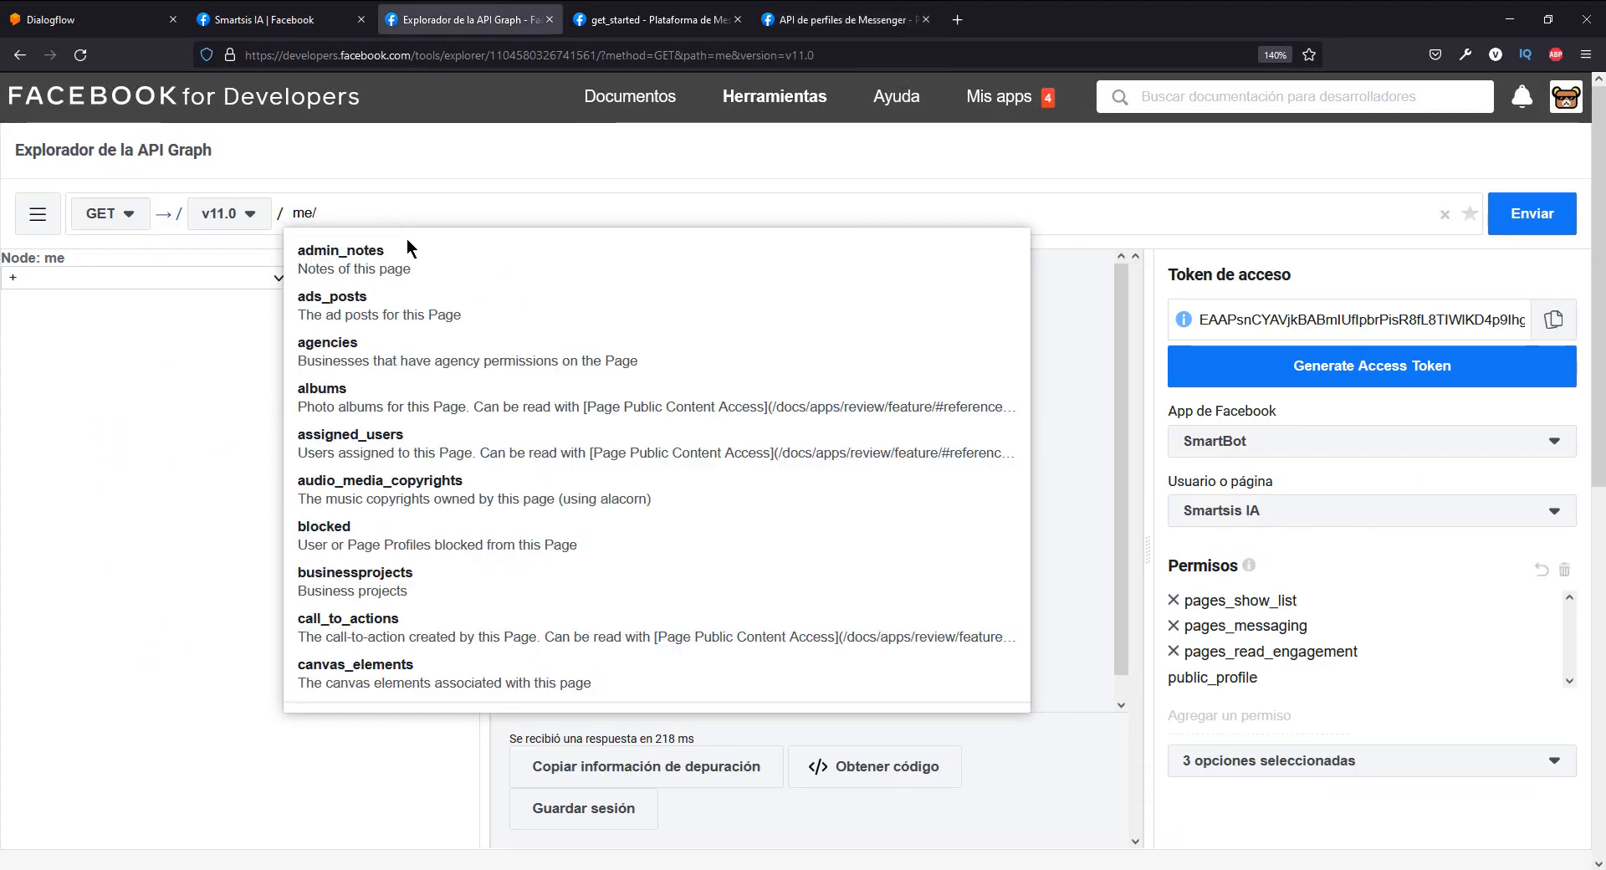
{"action": "scroll", "coordinate": [504, 400], "scroll_direction": "down", "scroll_amount": 3}
{"action": "left_click", "coordinate": [1027, 420]}
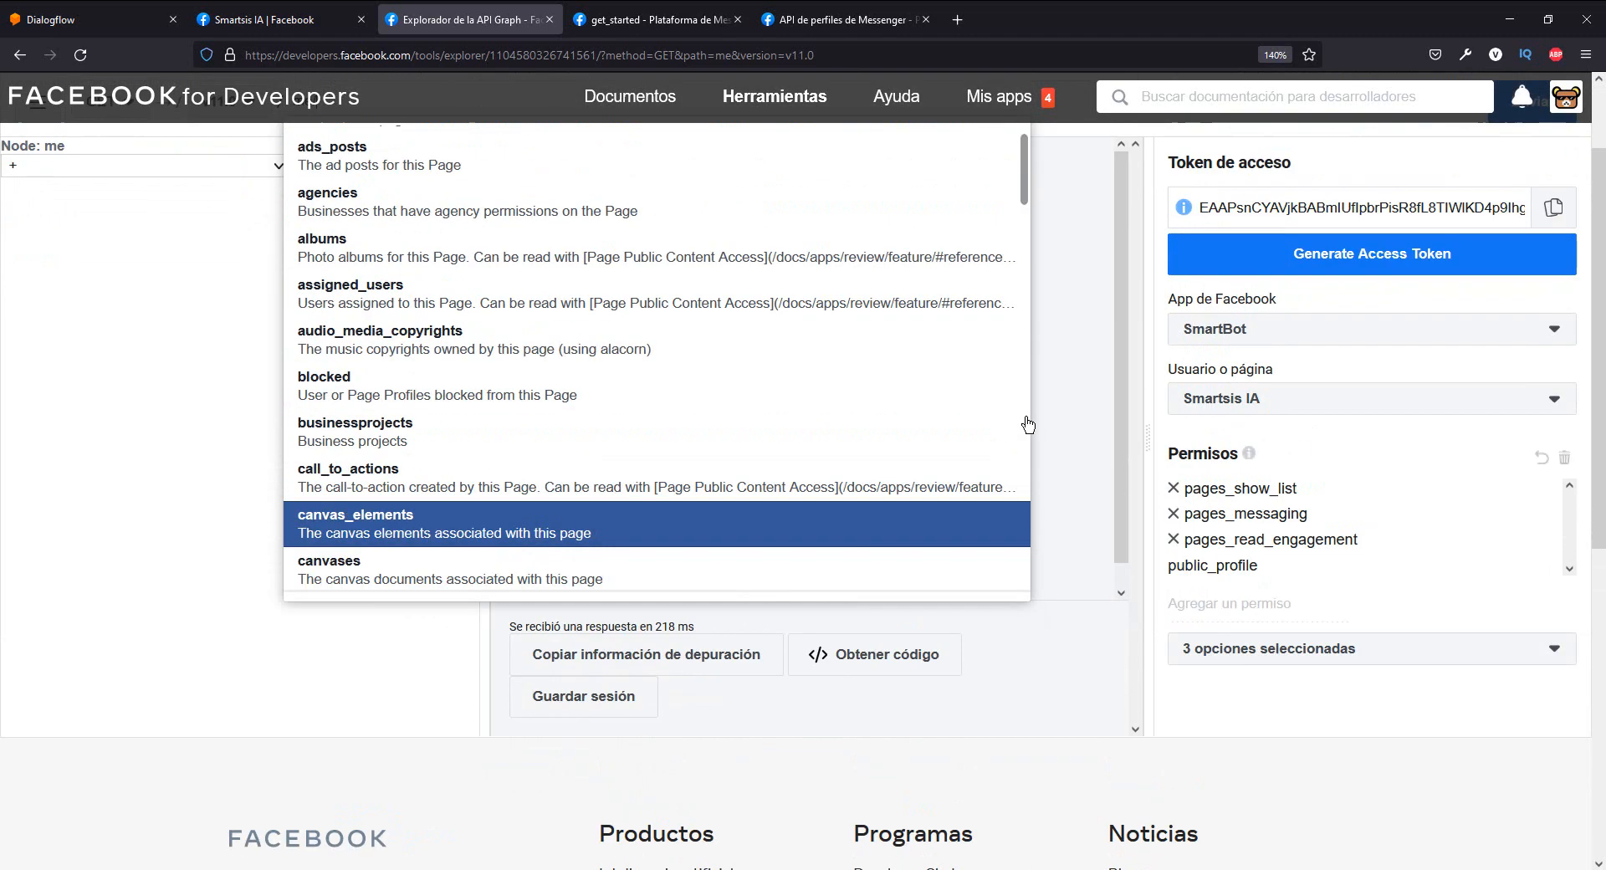
{"action": "scroll", "coordinate": [1028, 425], "scroll_direction": "up", "scroll_amount": 2}
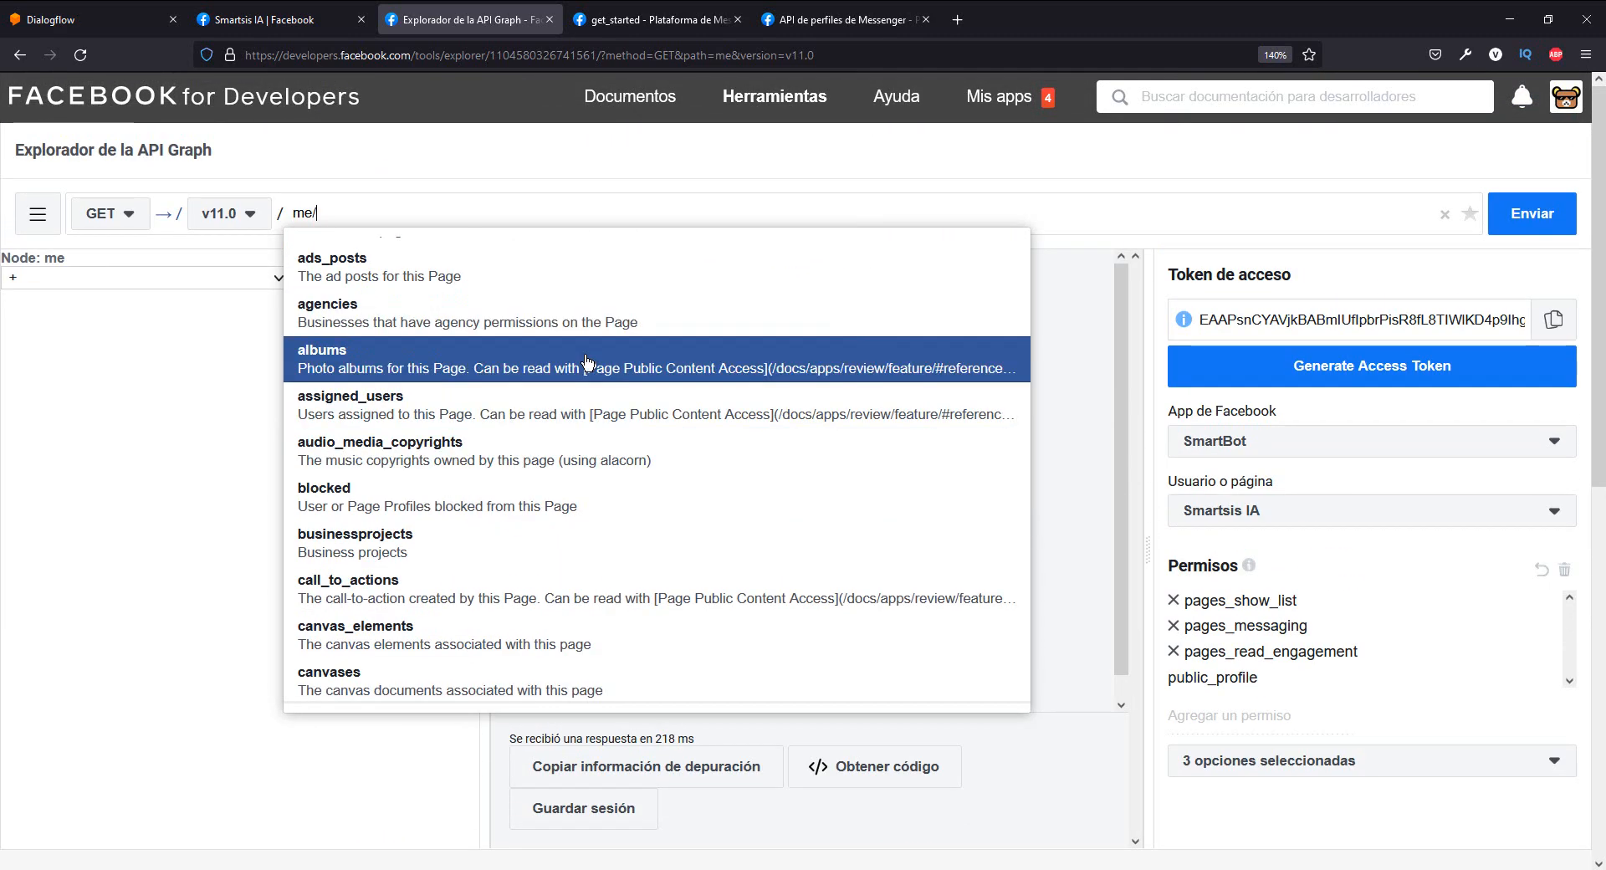
{"action": "scroll", "coordinate": [518, 393], "scroll_direction": "down", "scroll_amount": 15}
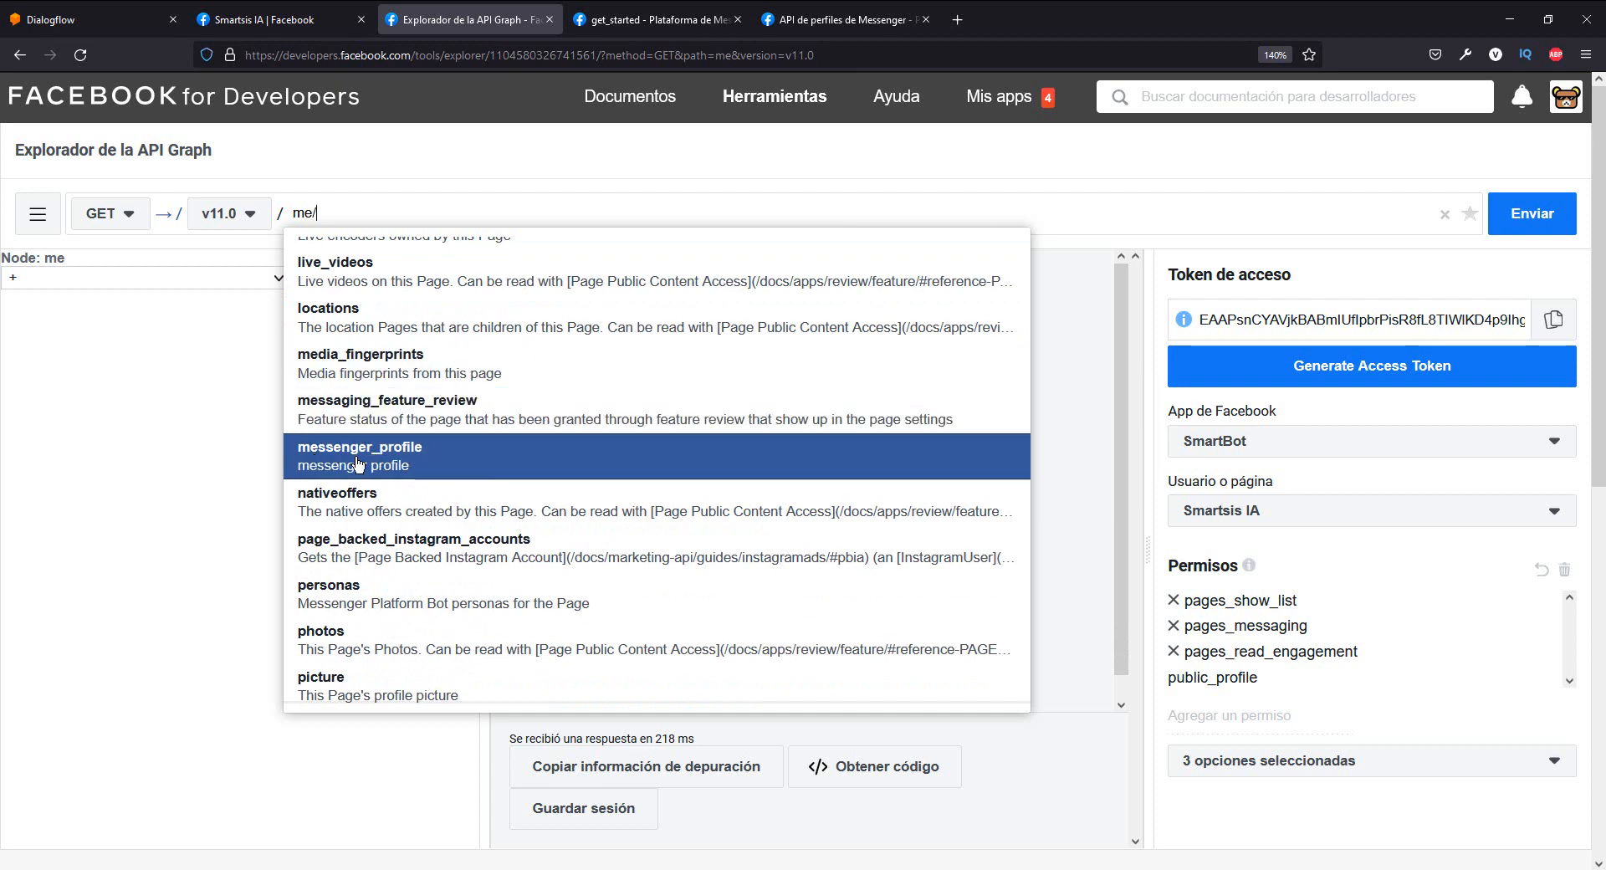
{"action": "left_click", "coordinate": [457, 464]}
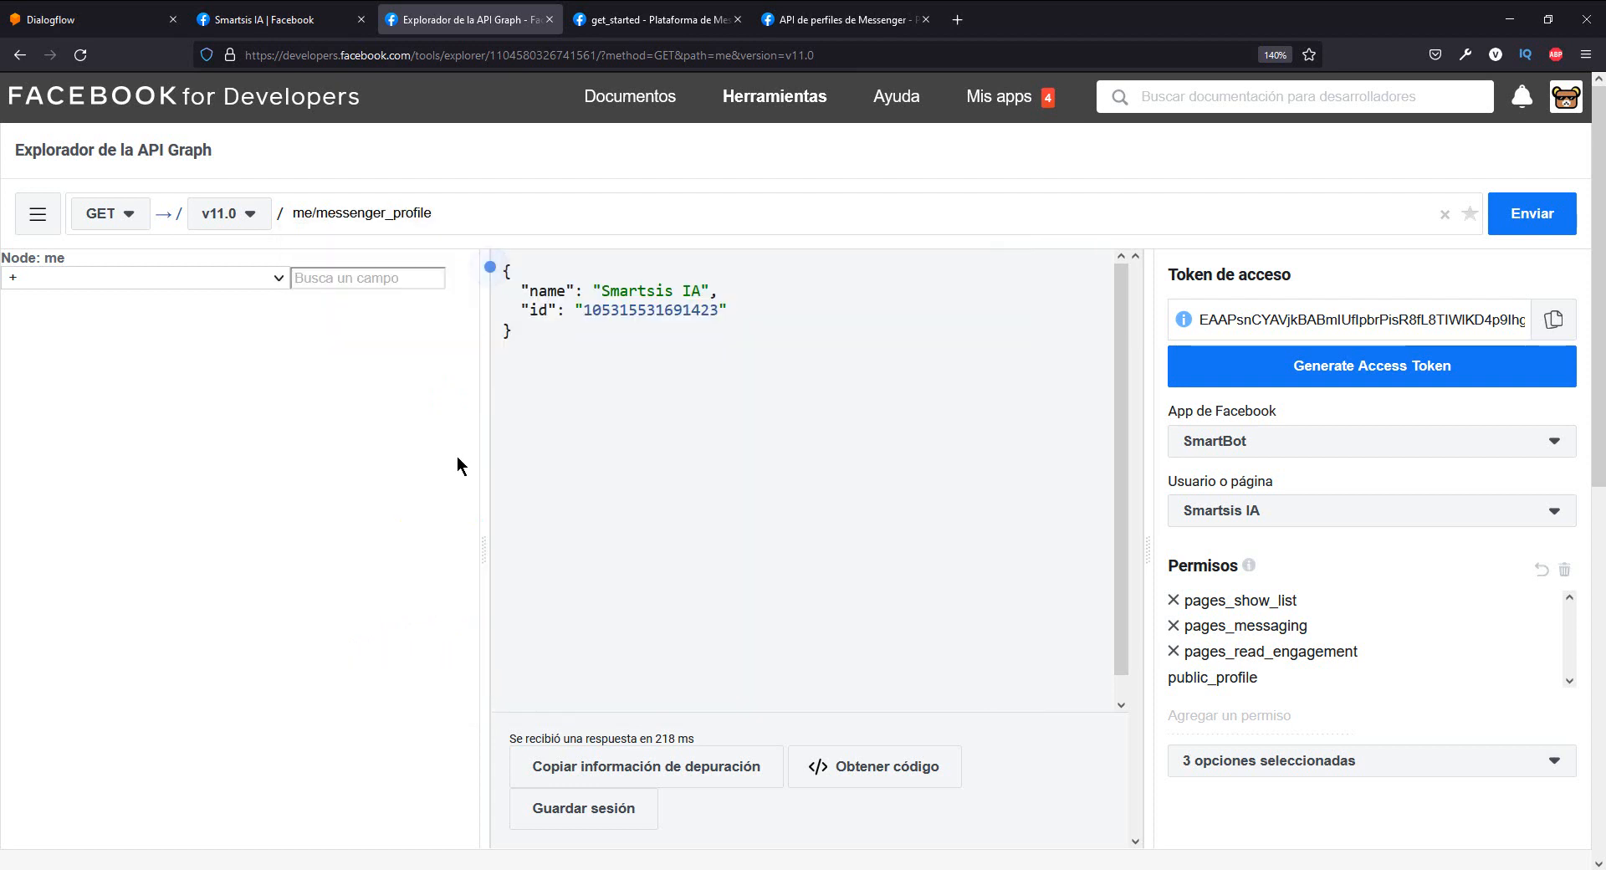
- Find the get_started Format sample in the Messenger get_started documentation and copy its JSON block
{"action": "left_click", "coordinate": [794, 21]}
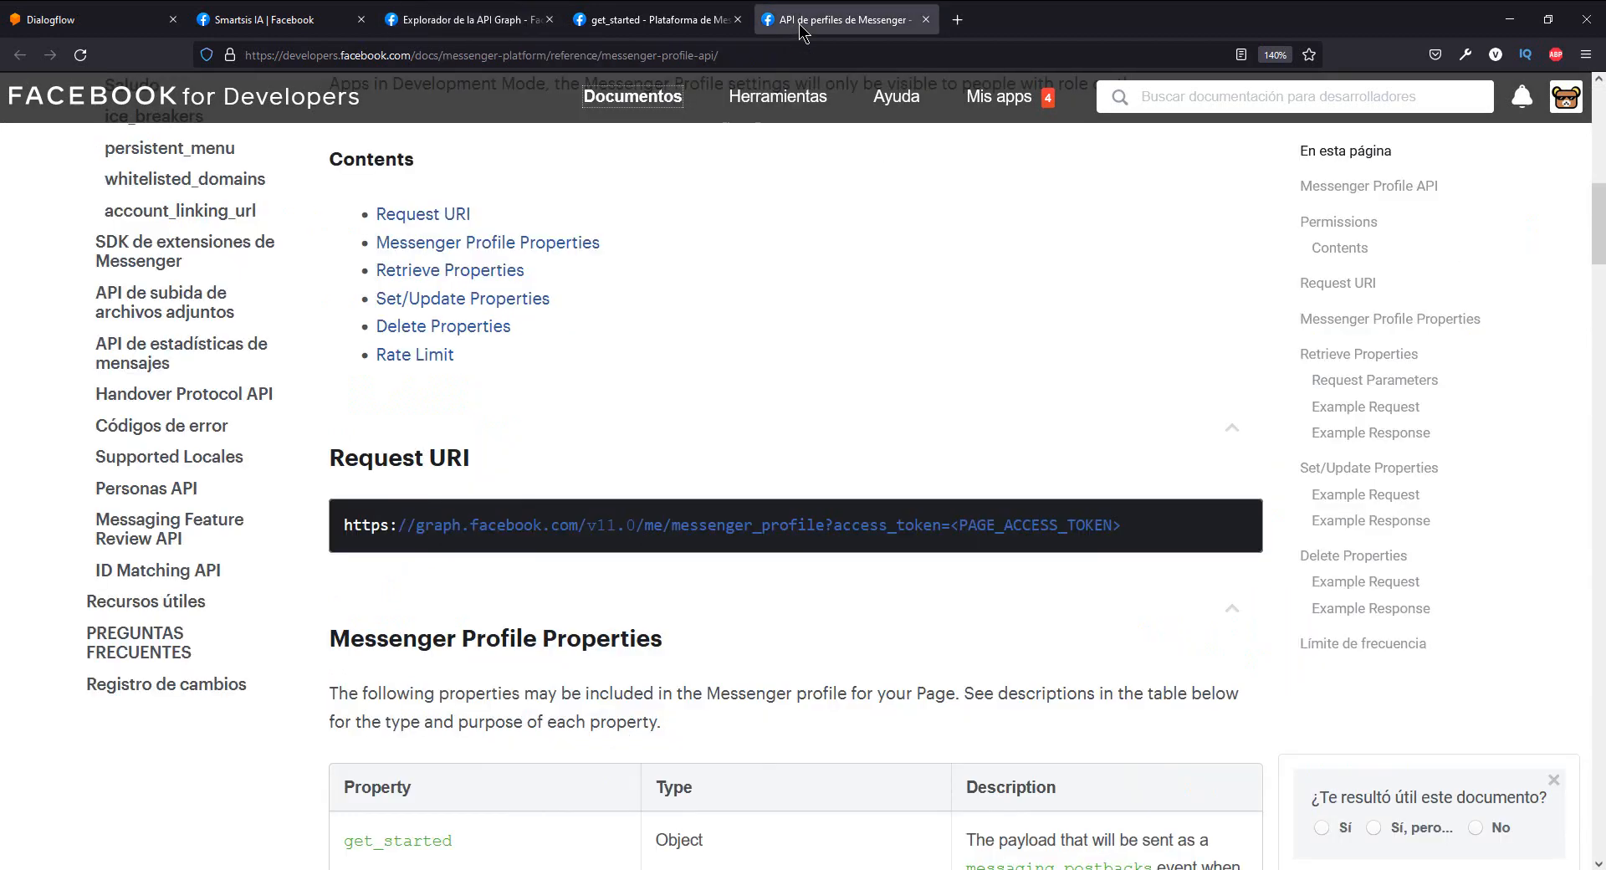
{"action": "scroll", "coordinate": [734, 433], "scroll_direction": "up", "scroll_amount": 4}
{"action": "scroll", "coordinate": [635, 550], "scroll_direction": "down", "scroll_amount": 3}
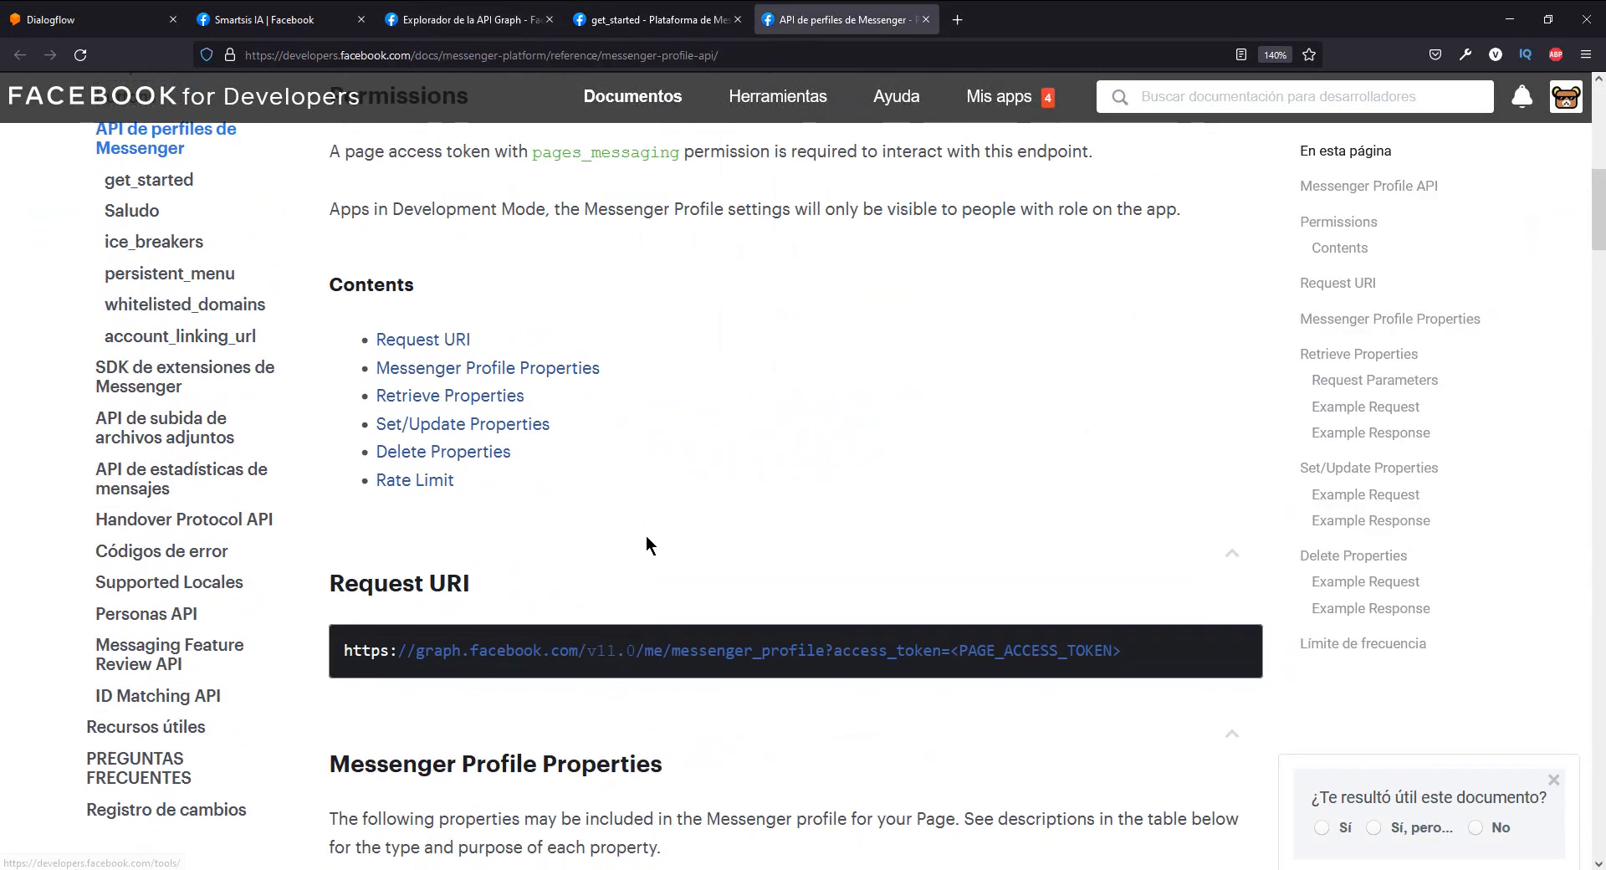
{"action": "left_click", "coordinate": [669, 22]}
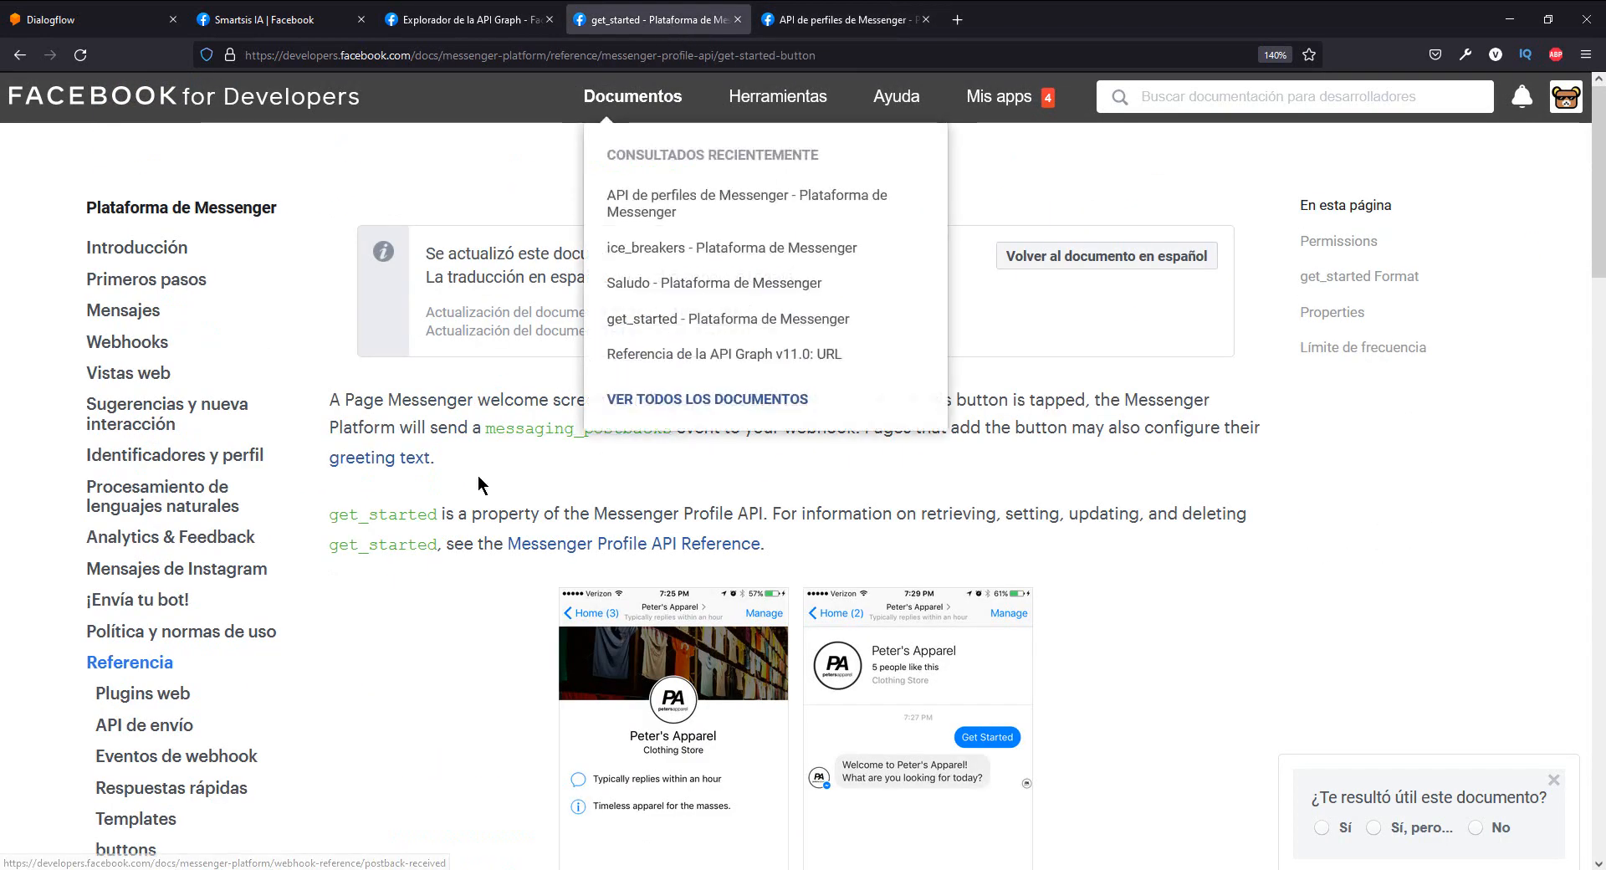
{"action": "scroll", "coordinate": [495, 515], "scroll_direction": "down", "scroll_amount": 2}
{"action": "scroll", "coordinate": [870, 423], "scroll_direction": "down", "scroll_amount": 3}
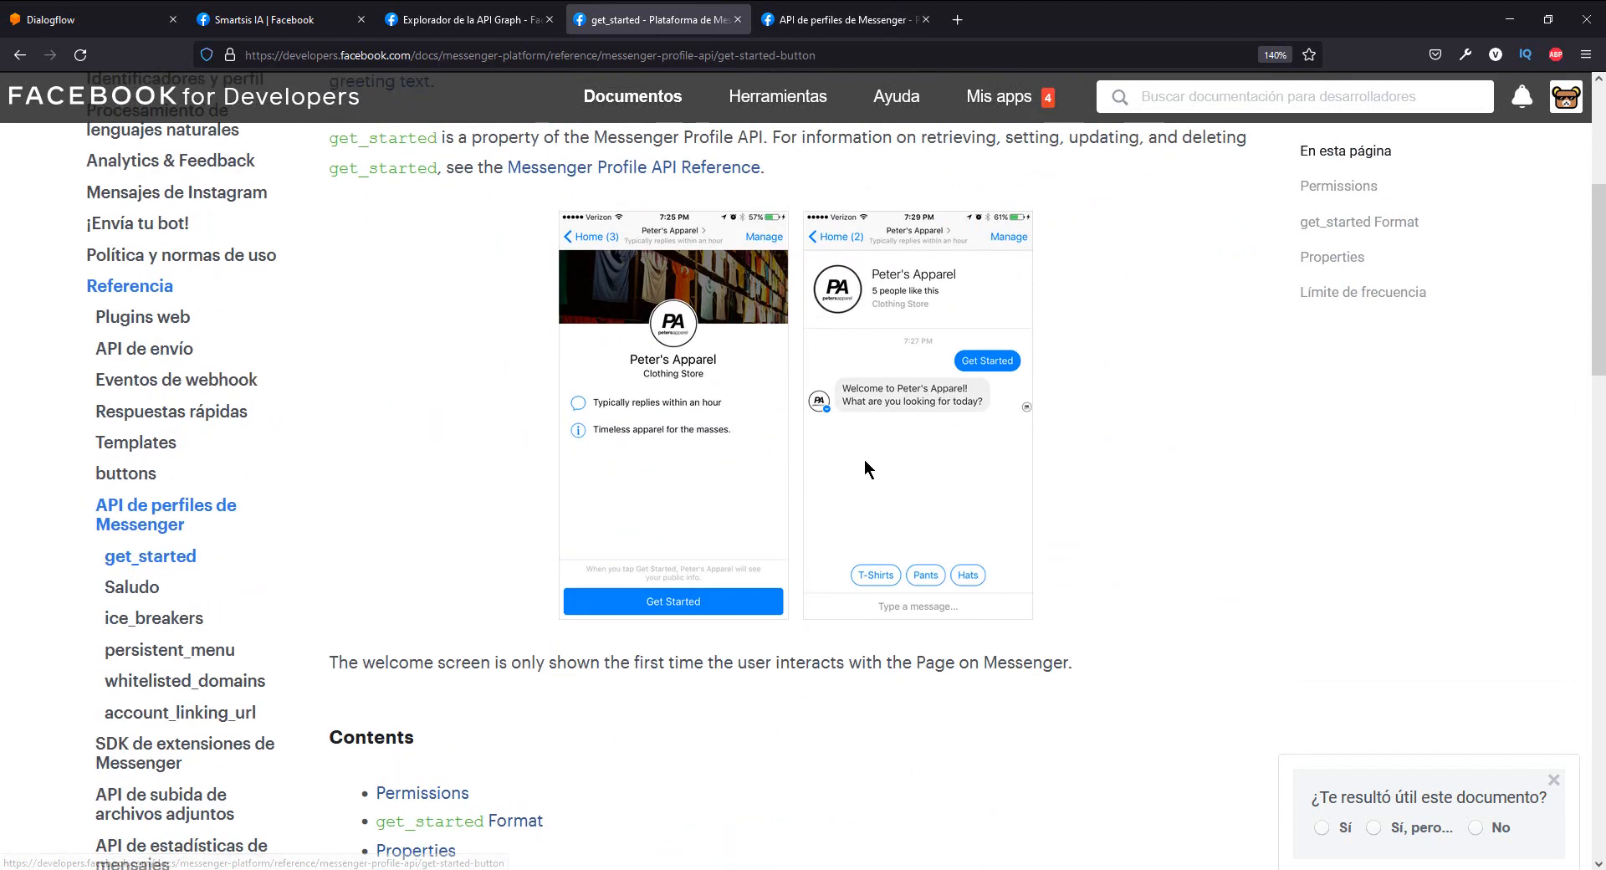
{"action": "scroll", "coordinate": [680, 510], "scroll_direction": "down", "scroll_amount": 7}
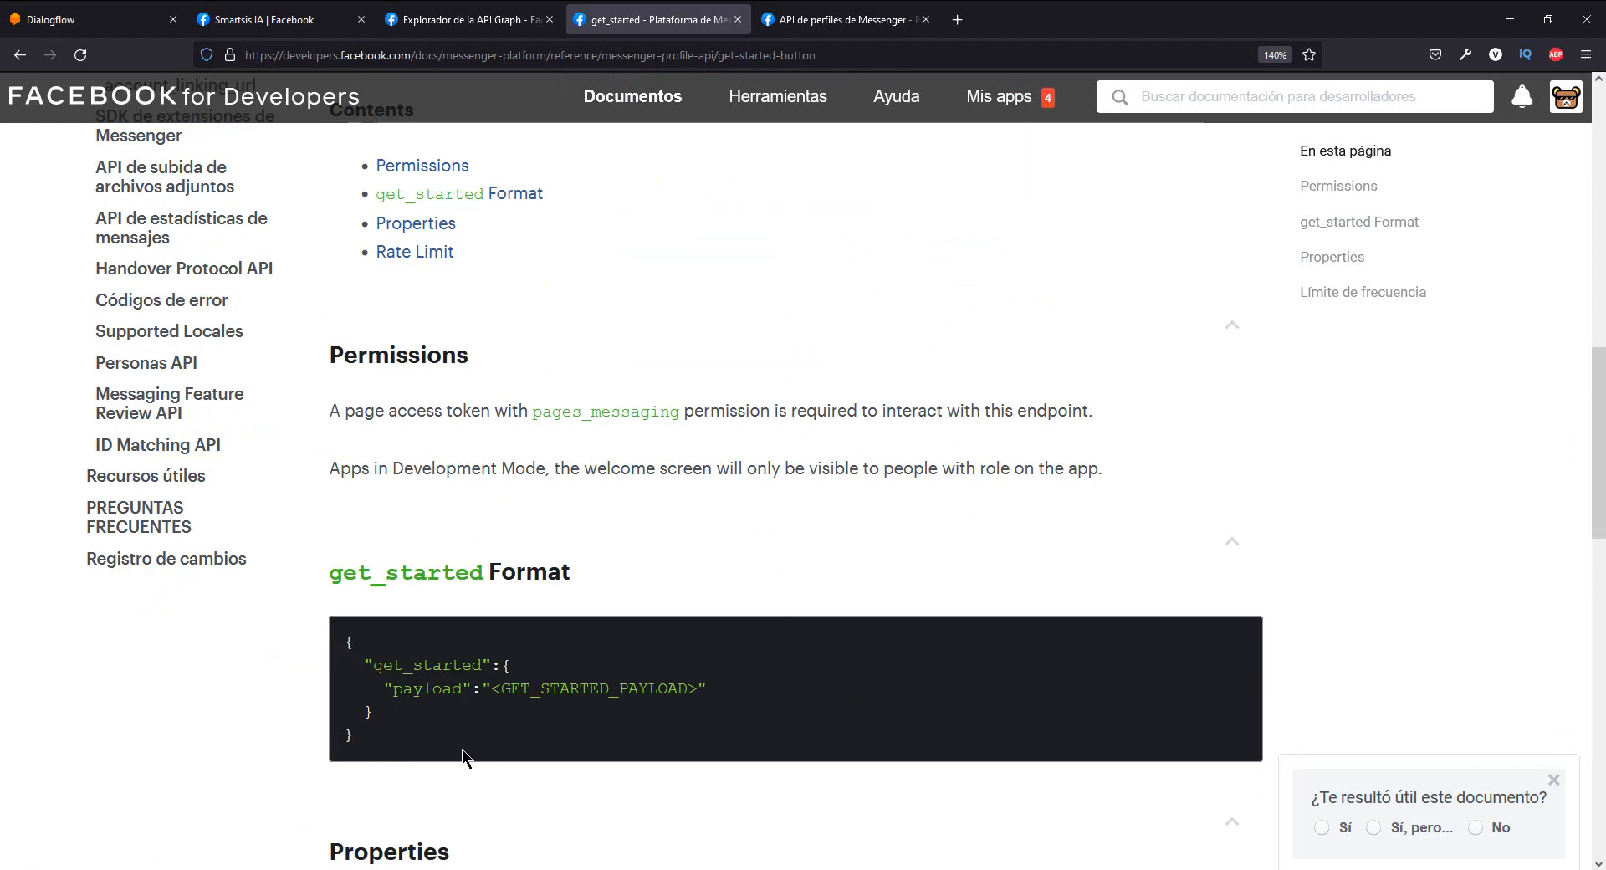
{"action": "left_click_drag", "start_coordinate": [404, 765], "coordinate": [328, 638]}
{"action": "key", "text": "ctrl+c"}
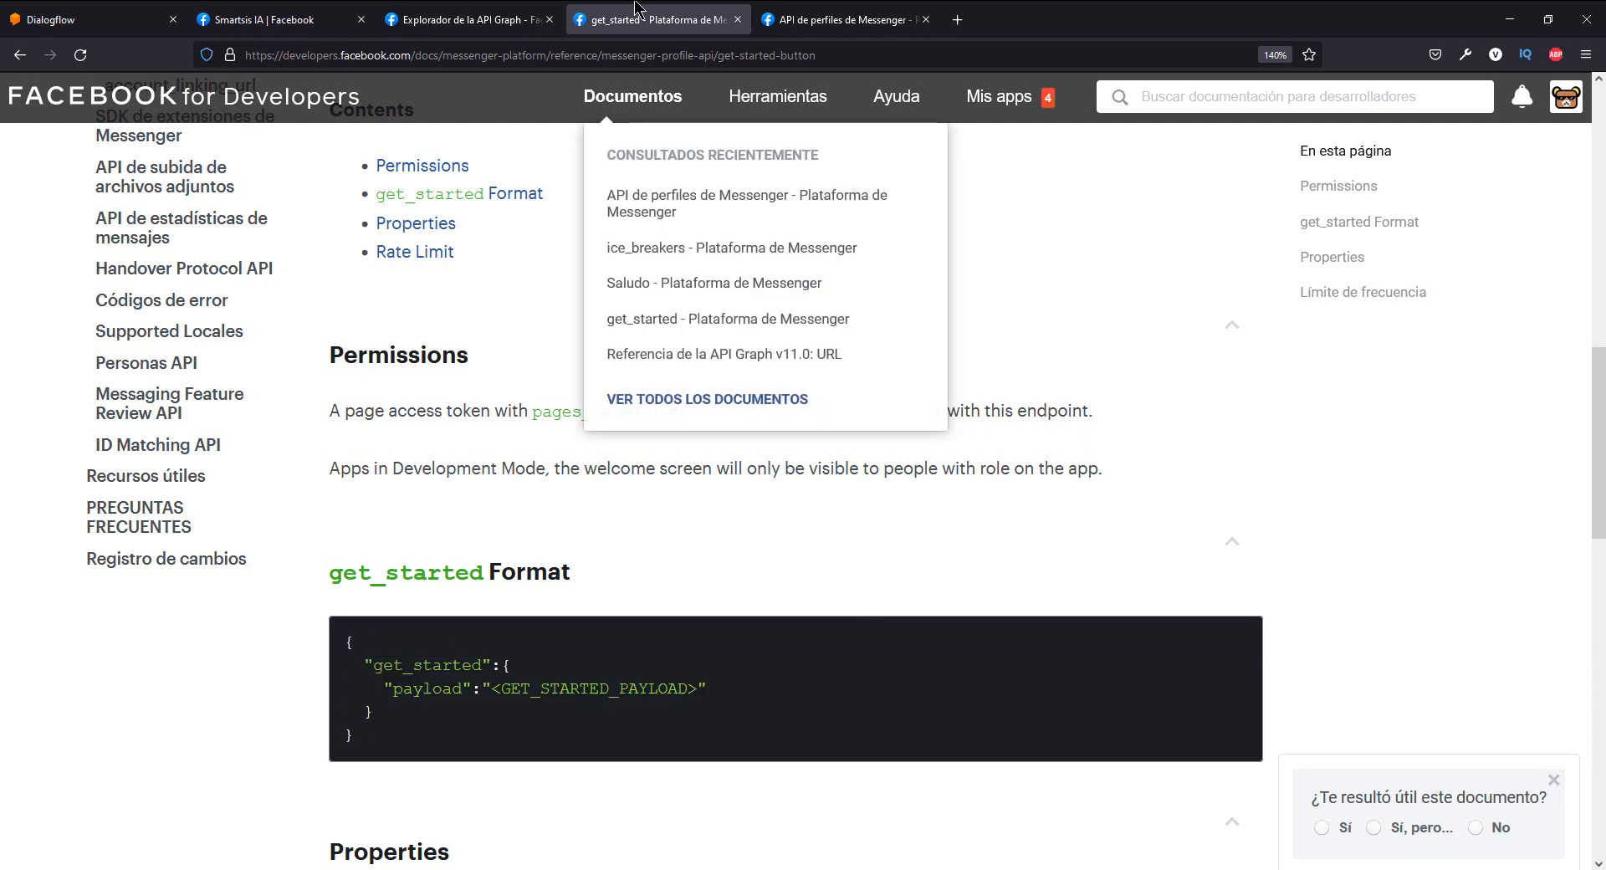
- Return to the Graph API Explorer, change the me/messenger_profile request method to POST and show its body as JSON
{"action": "left_click", "coordinate": [464, 20]}
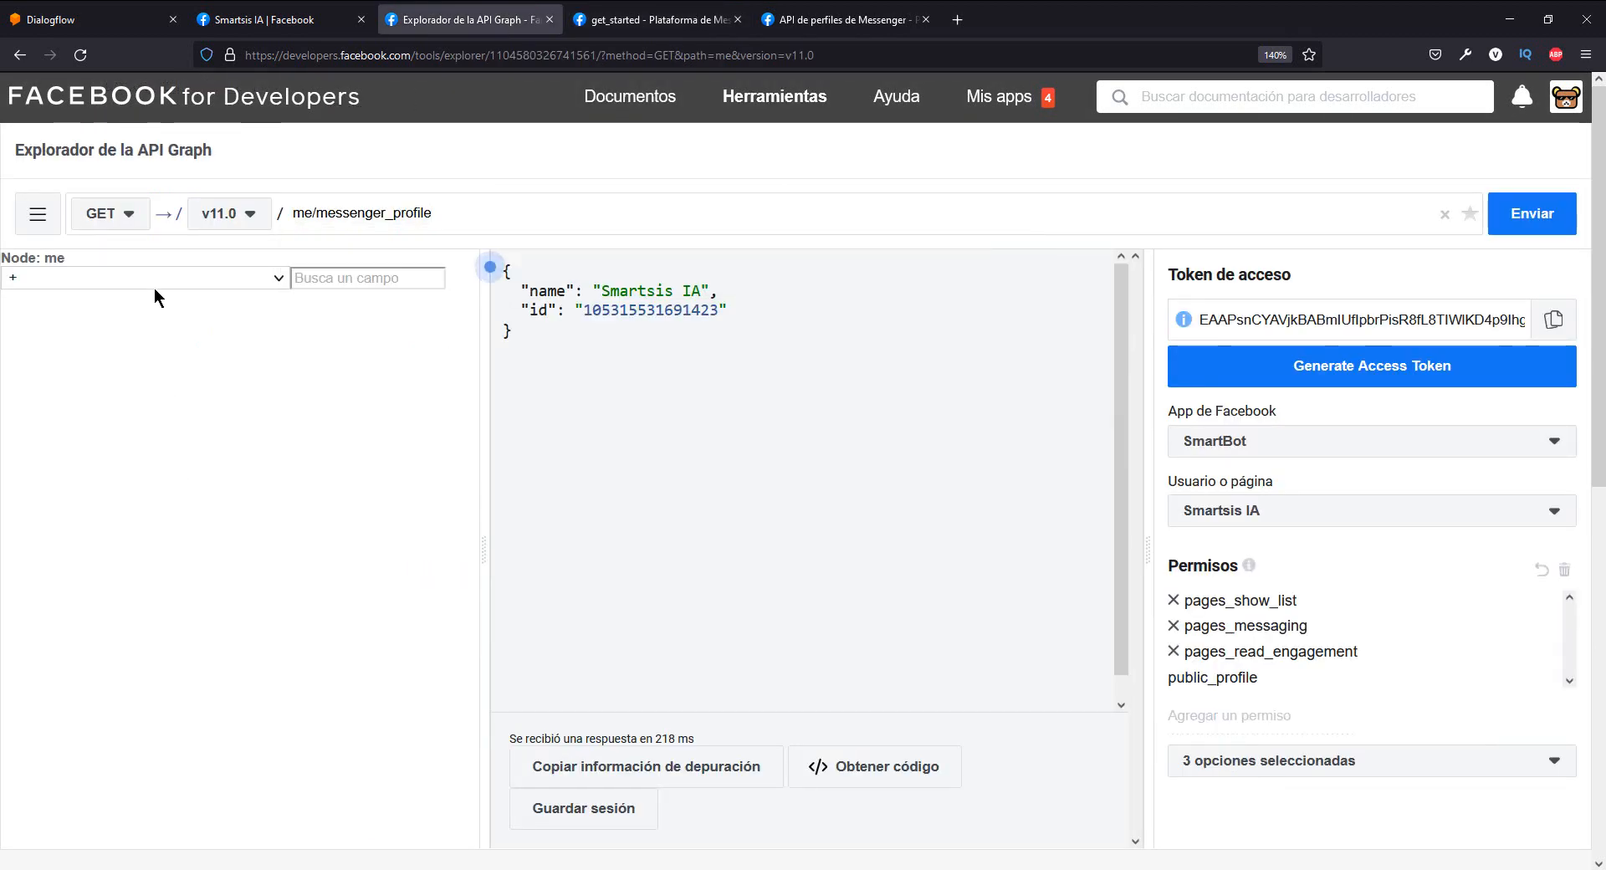
{"action": "left_click", "coordinate": [128, 217]}
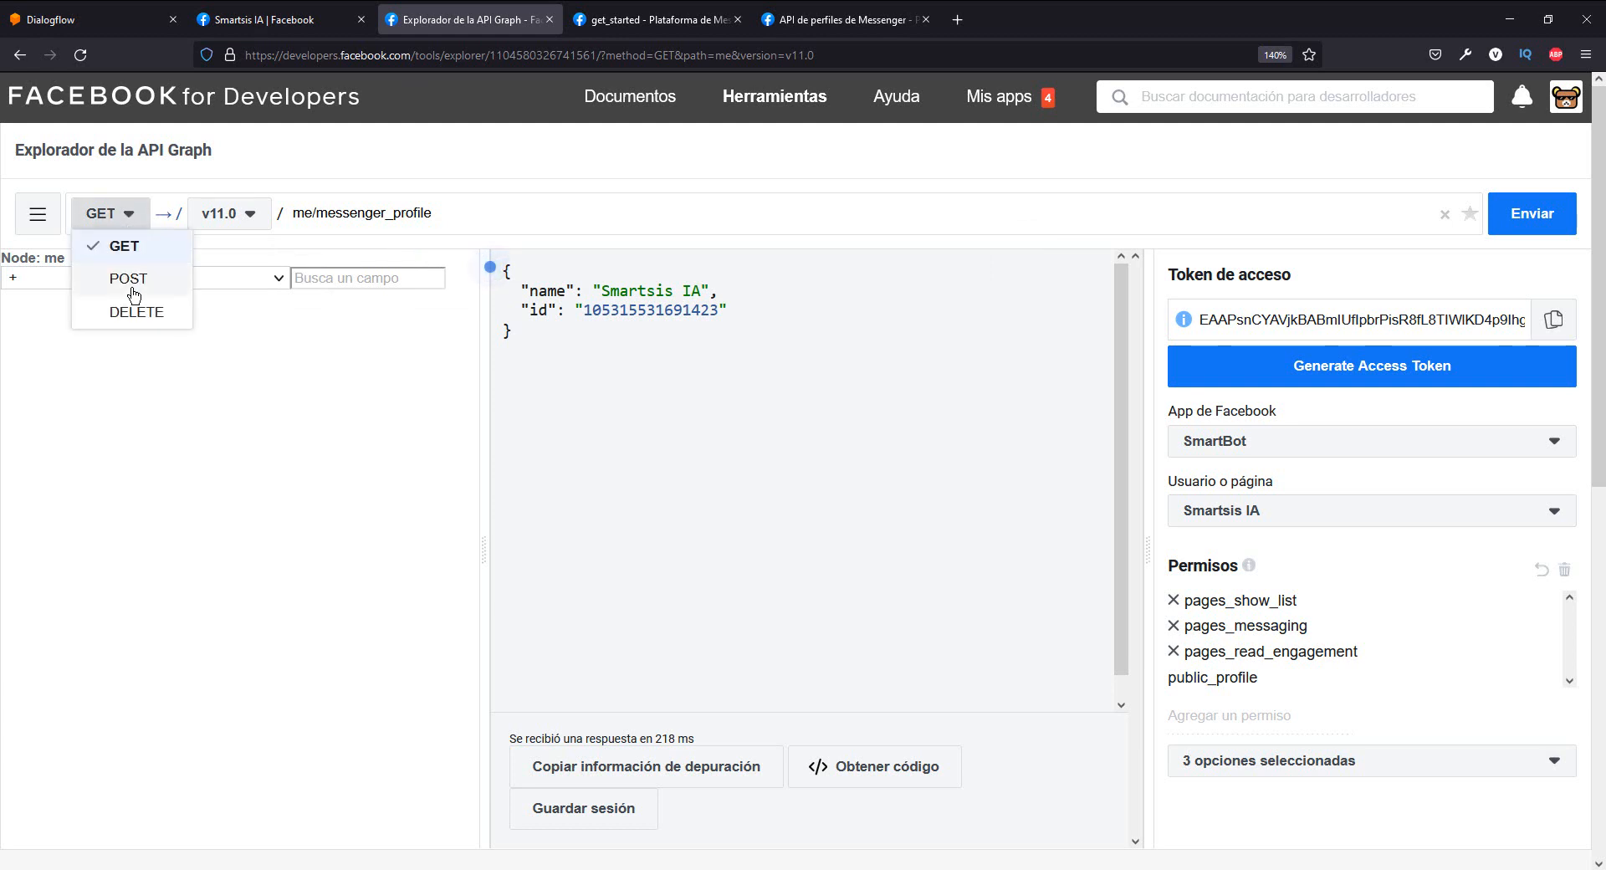
{"action": "left_click", "coordinate": [131, 283]}
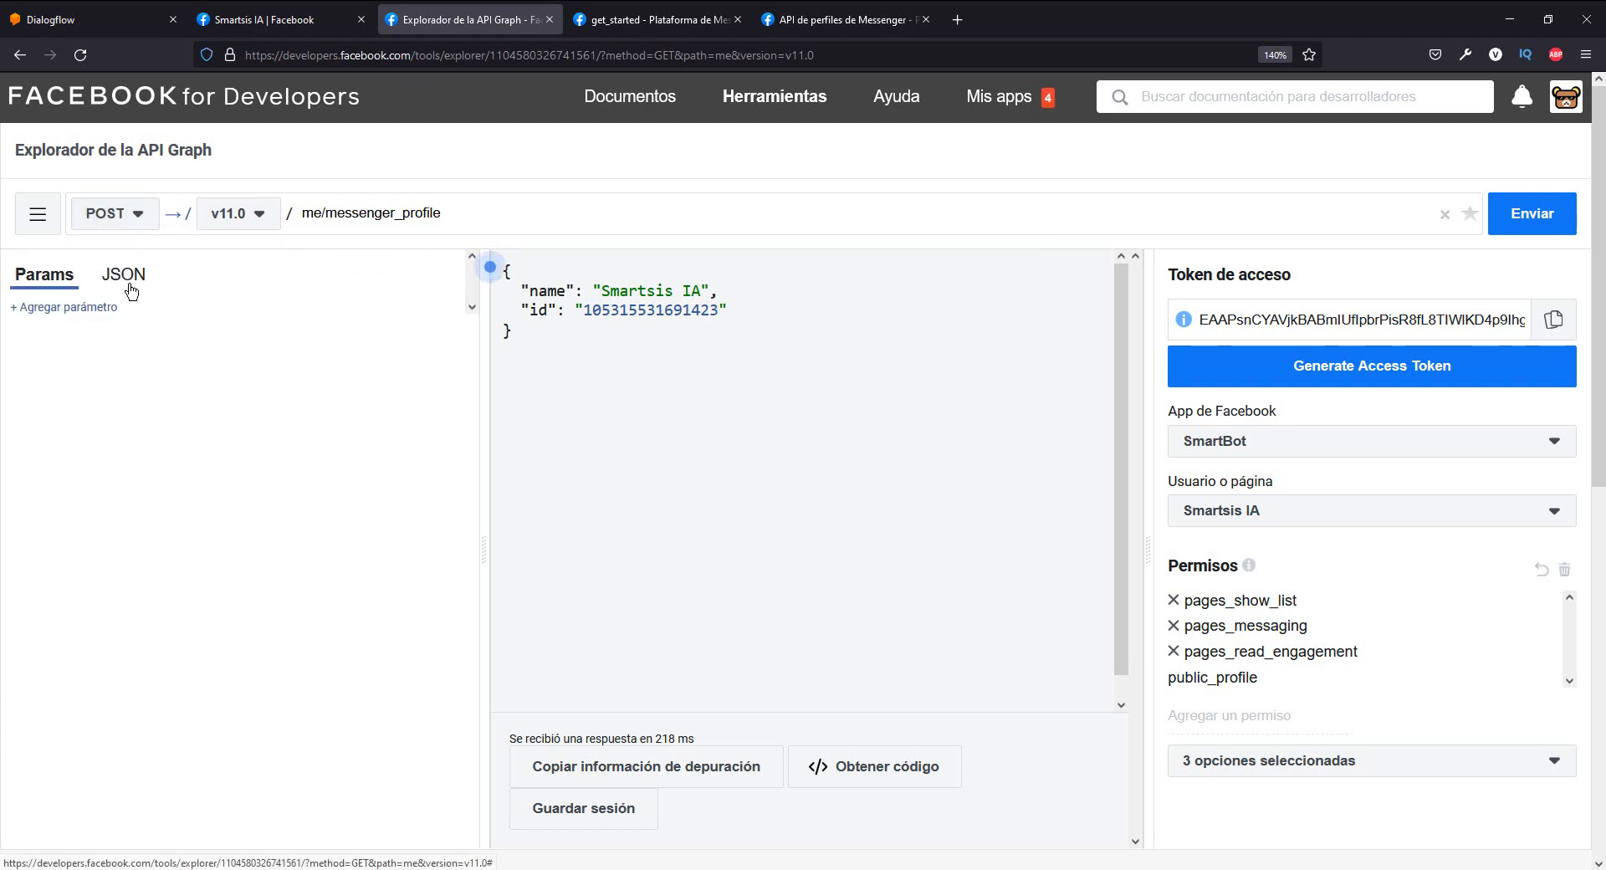
{"action": "mouse_move", "coordinate": [124, 274]}
{"action": "left_mouse_down"}
{"action": "mouse_move", "coordinate": [105, 278]}
{"action": "mouse_move", "coordinate": [133, 276]}
{"action": "left_mouse_up"}
{"action": "left_click", "coordinate": [136, 279]}
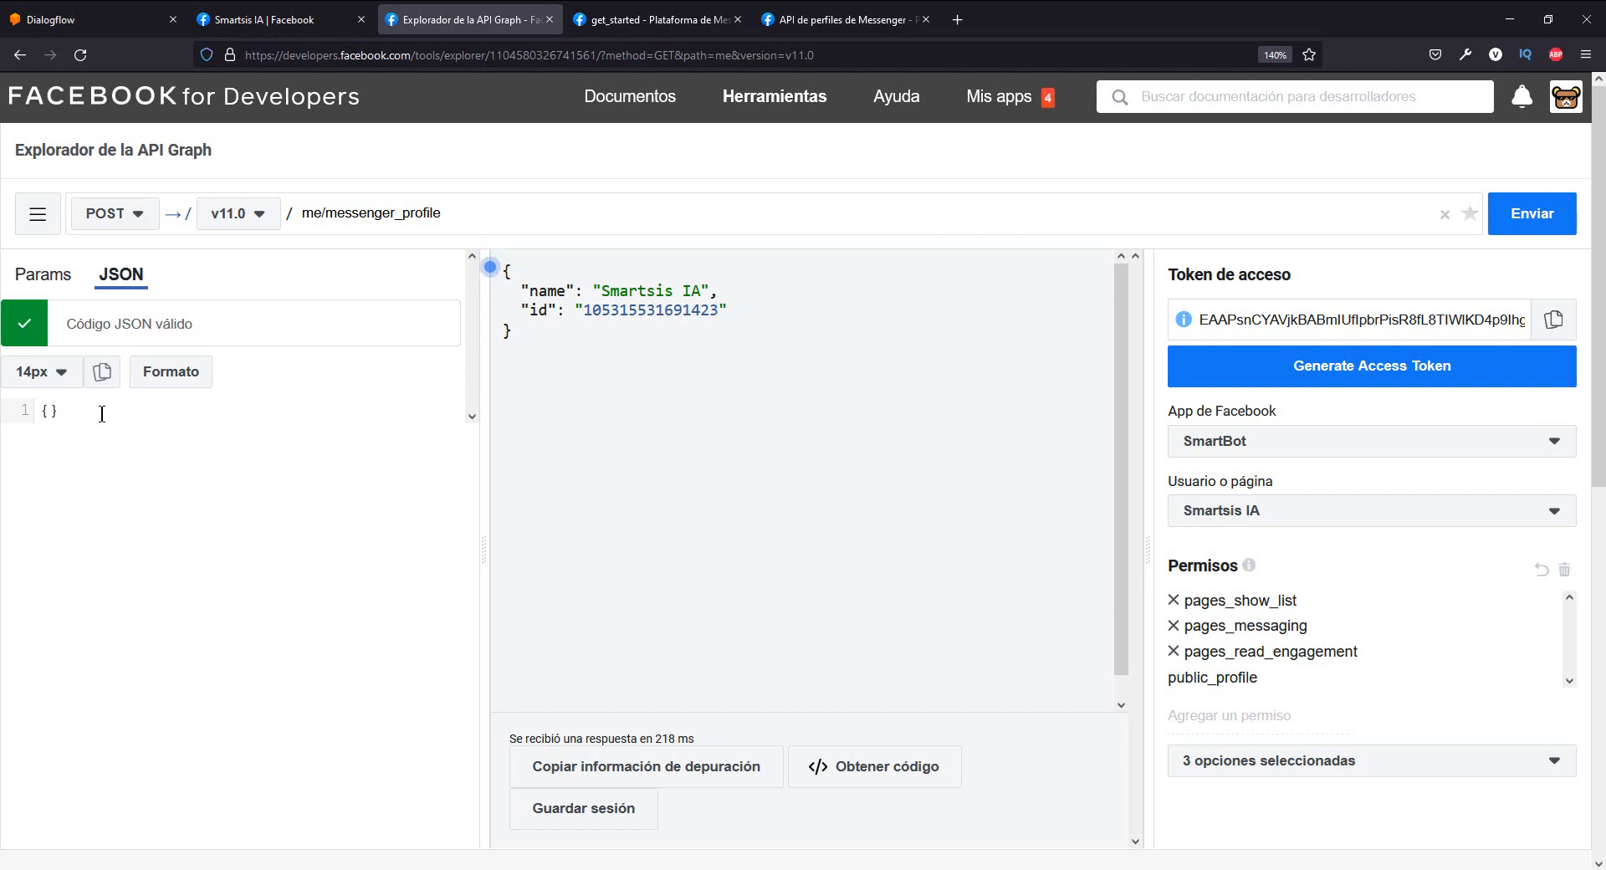
- Replace the empty JSON body with the copied get_started block and review its payload value <GET_STARTED_PAYLOAD>
{"action": "left_click", "coordinate": [22, 410]}
{"action": "key", "text": "BackSpace"}
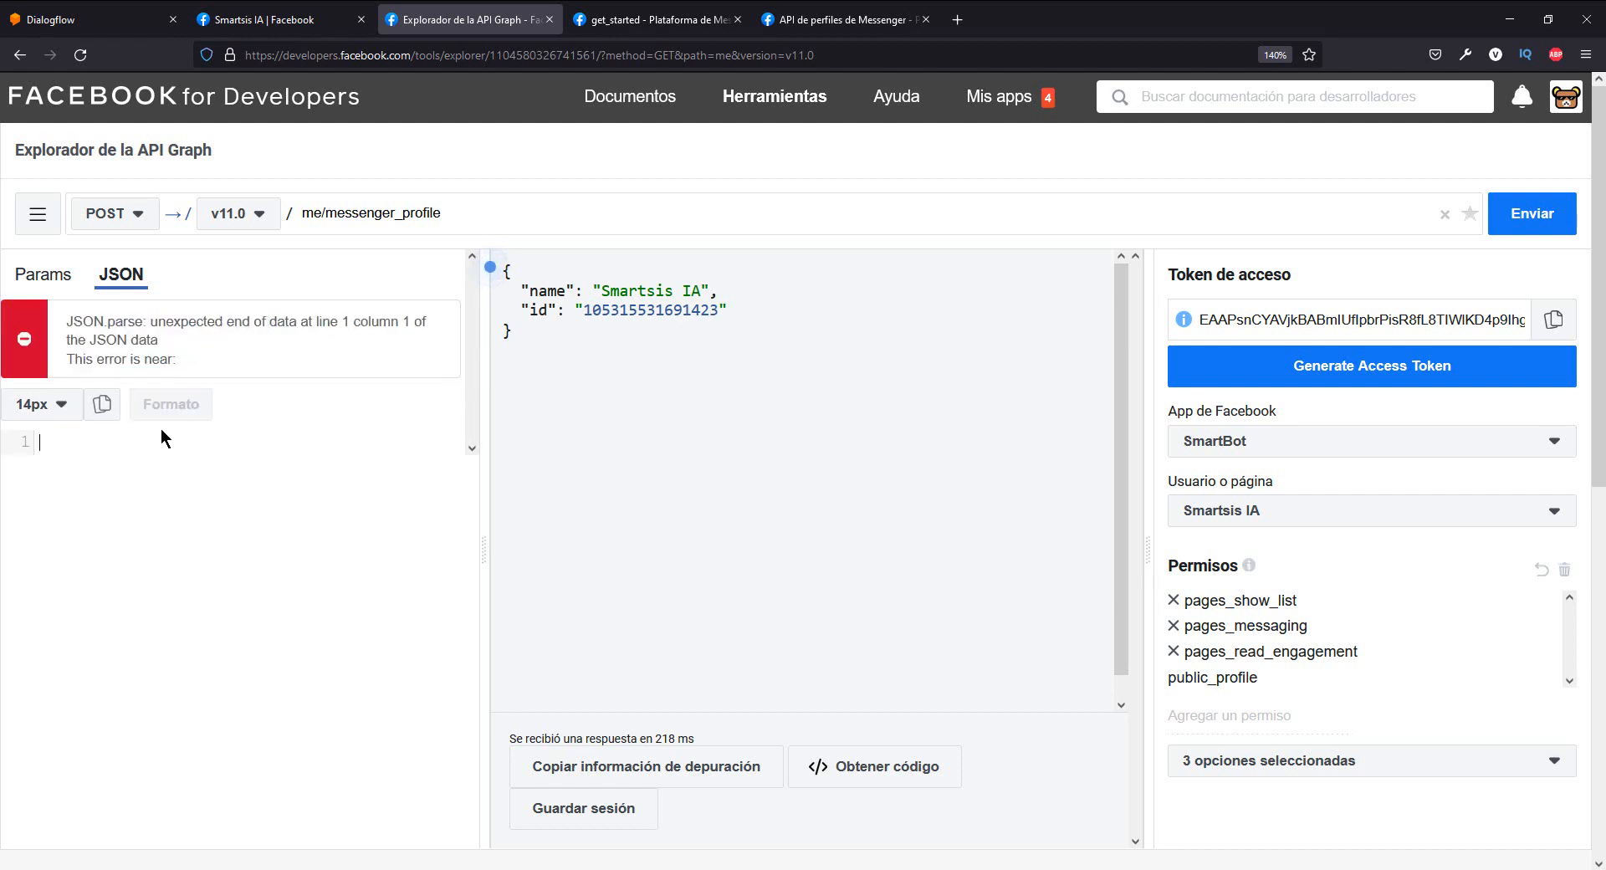
{"action": "key", "text": "ctrl+v"}
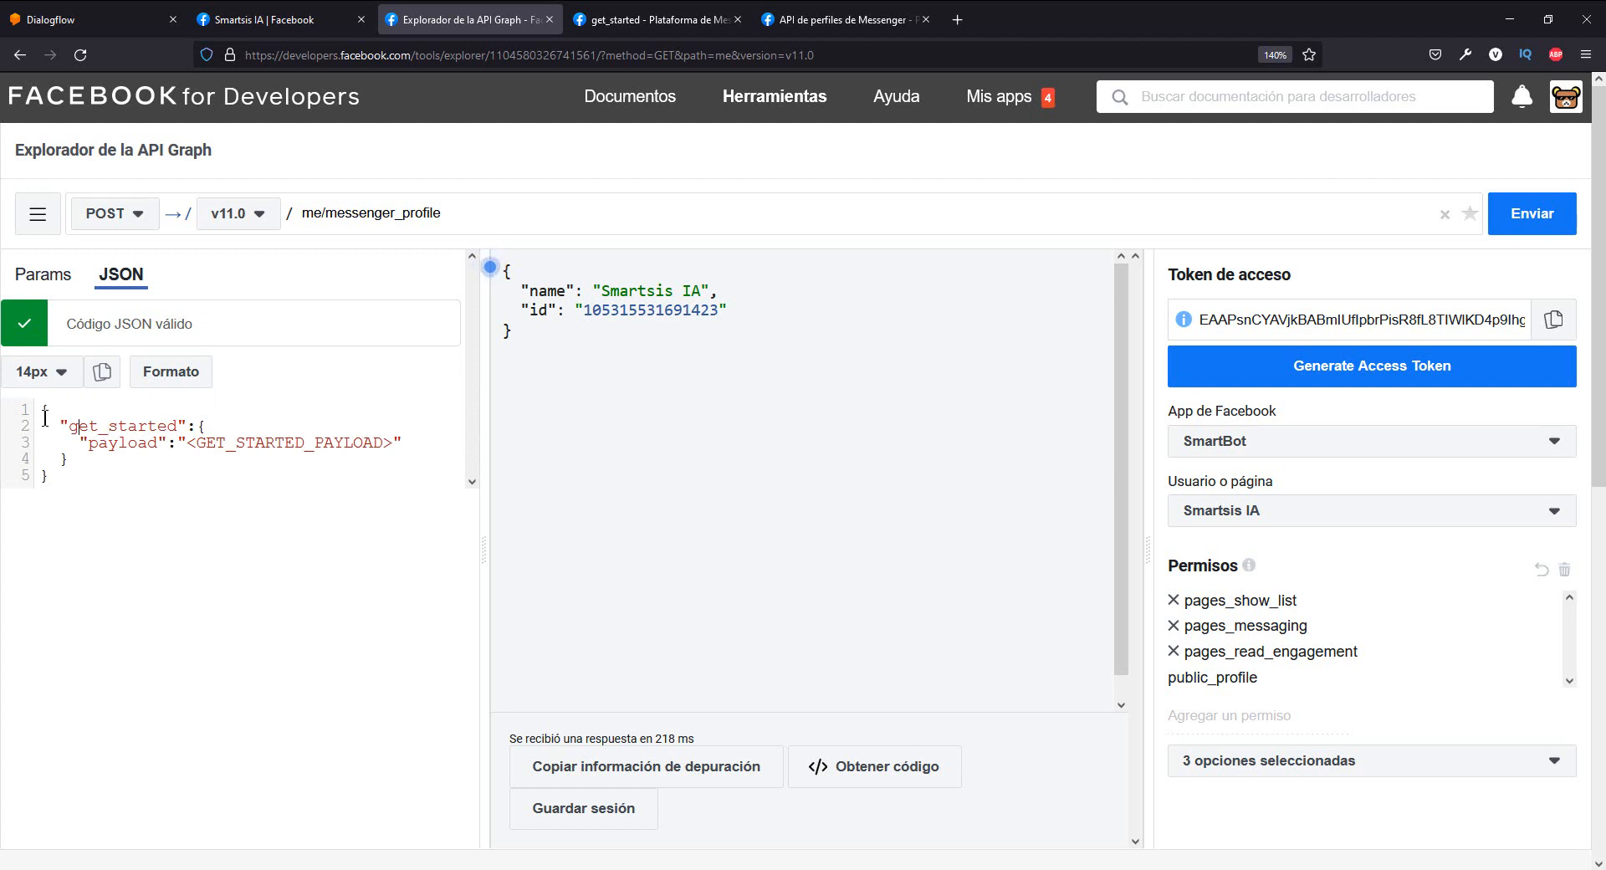
{"action": "left_click_drag", "start_coordinate": [75, 426], "coordinate": [170, 426]}
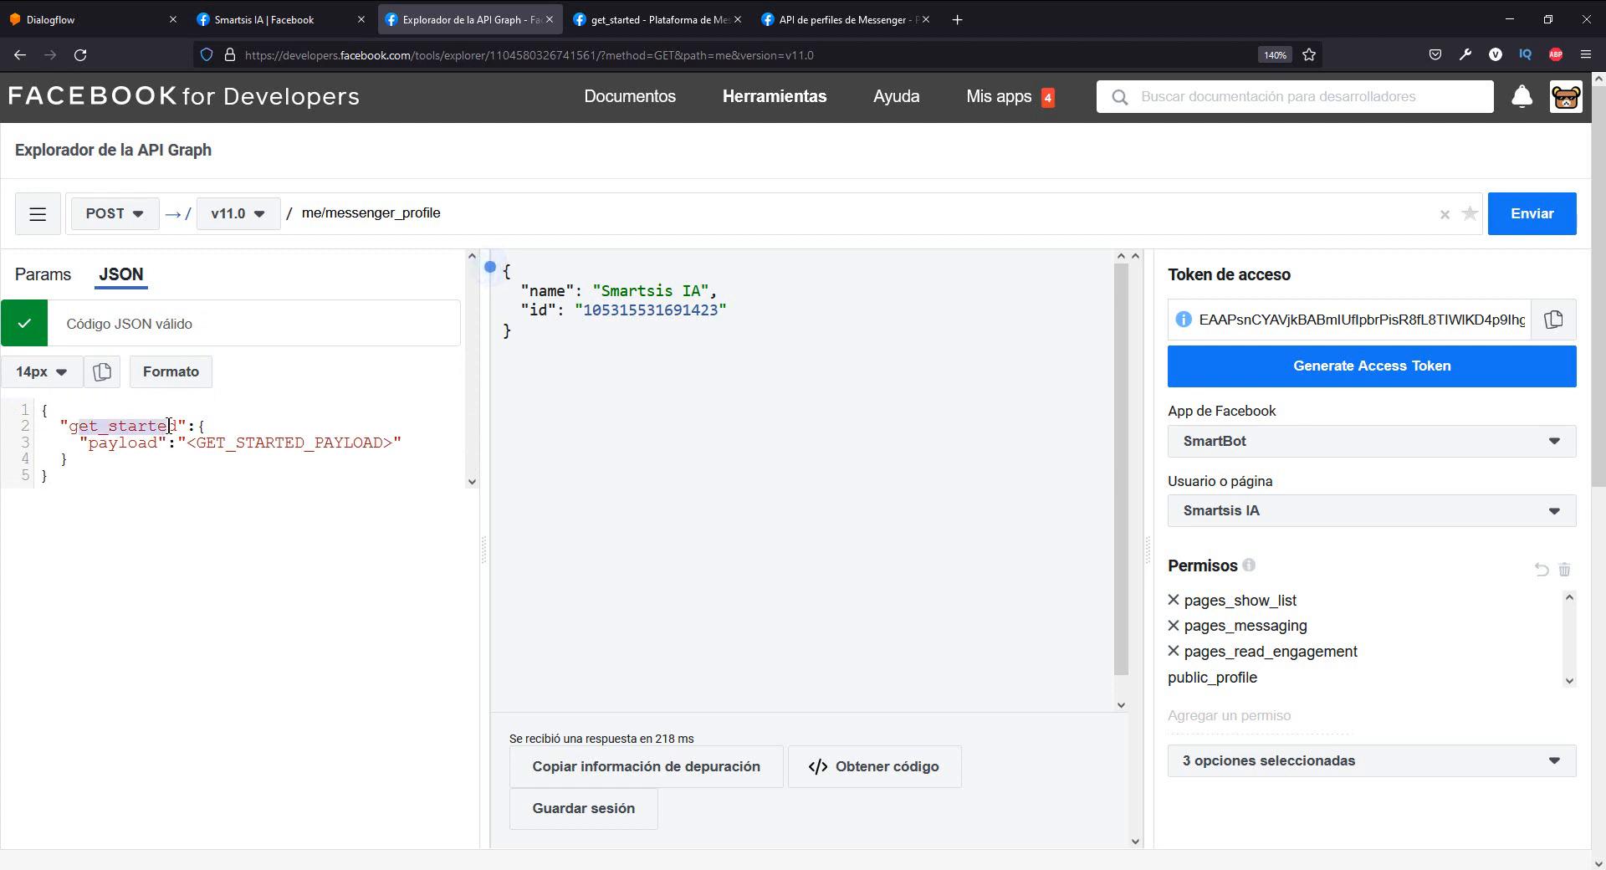
{"action": "left_click", "coordinate": [191, 441]}
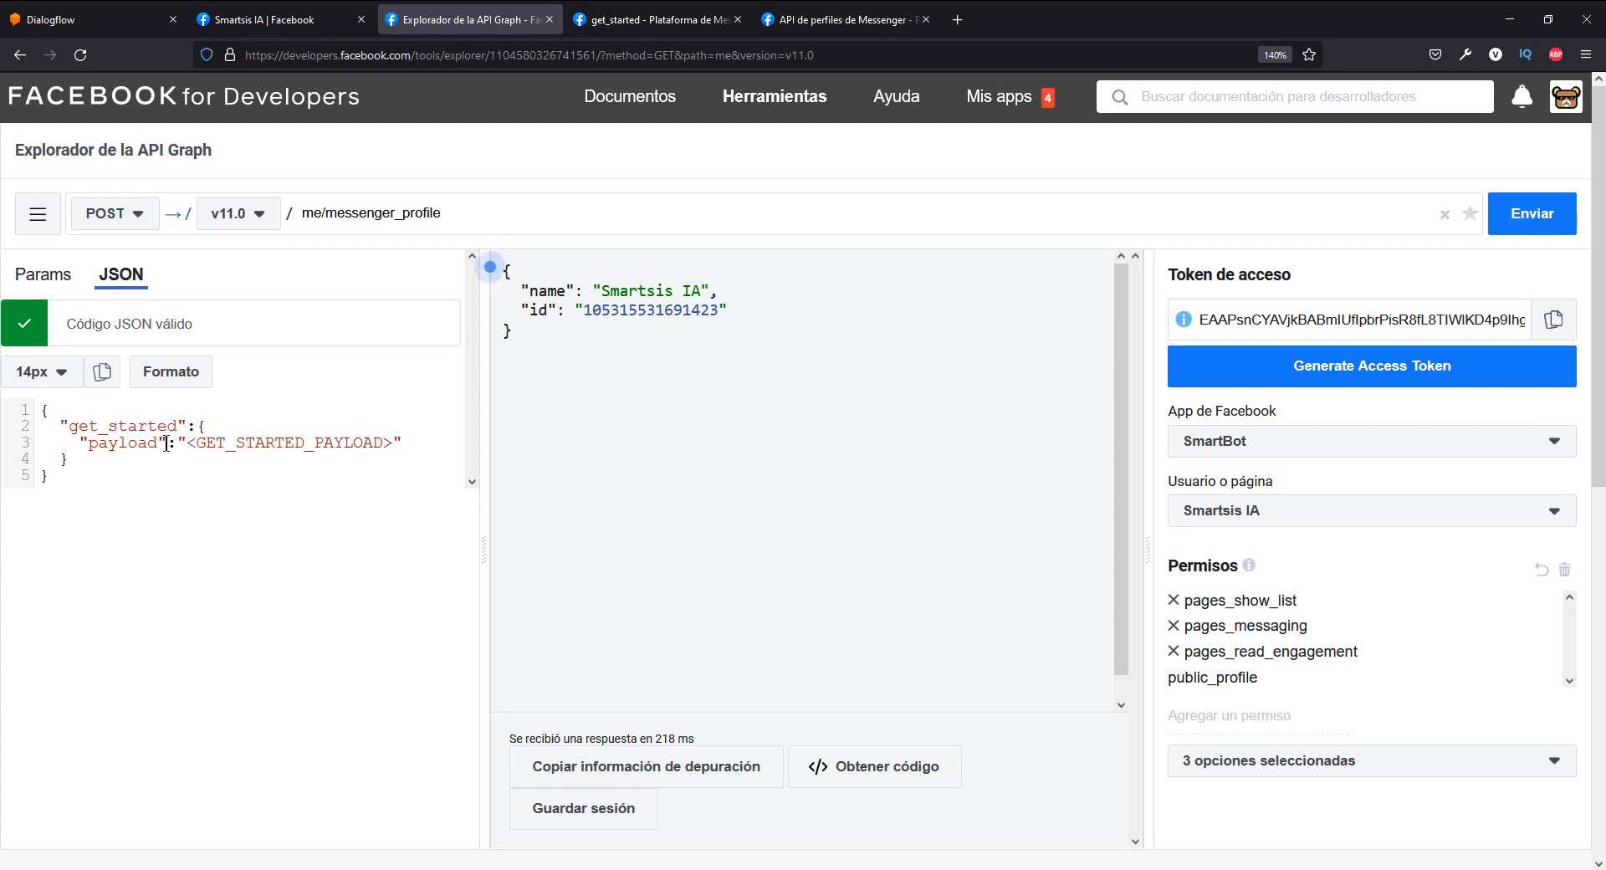
{"action": "mouse_move", "coordinate": [189, 443]}
{"action": "left_mouse_down"}
{"action": "mouse_move", "coordinate": [389, 442]}
{"action": "mouse_move", "coordinate": [185, 447]}
{"action": "left_mouse_up"}
{"action": "left_click", "coordinate": [399, 442]}
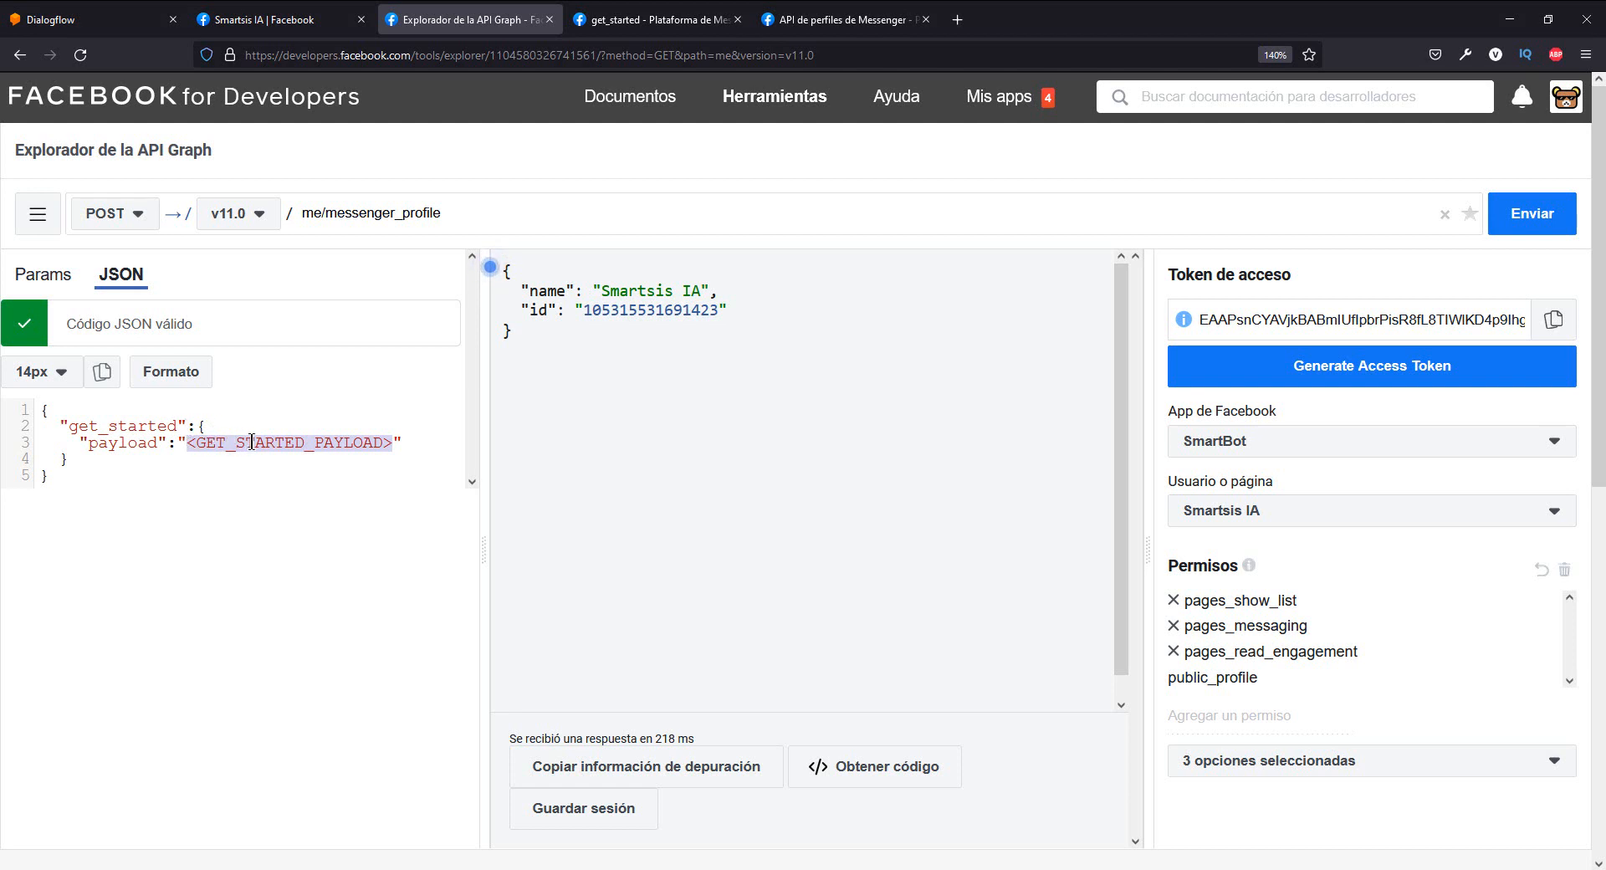
{"action": "left_click", "coordinate": [308, 442]}
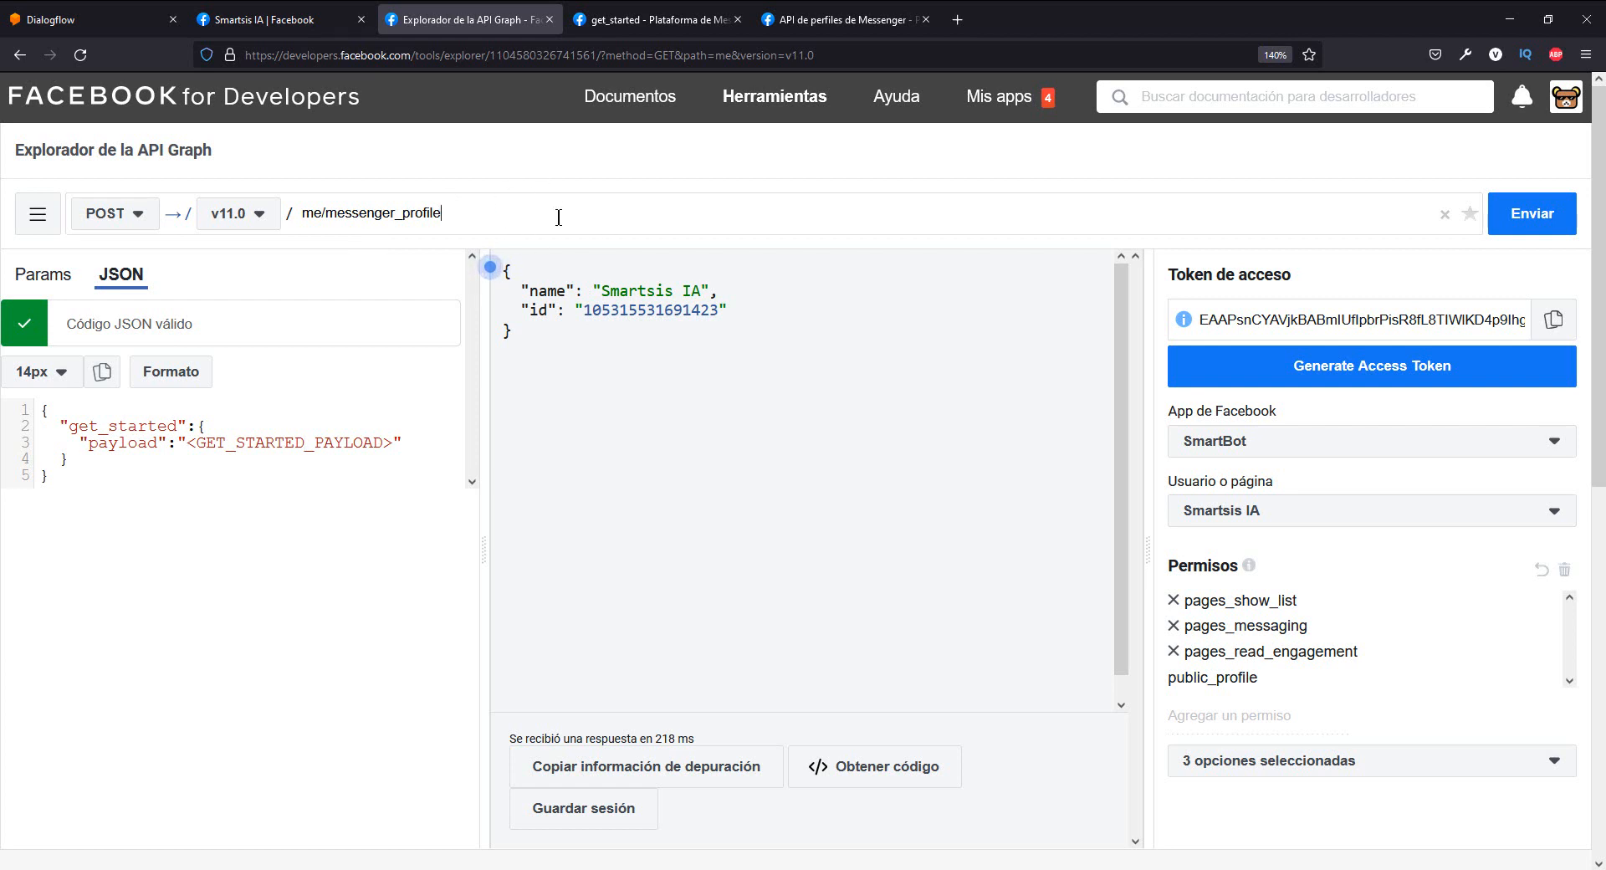
- Check the me/messenger_profile path, send the get_started POST request, and review the returned result
{"action": "double_click", "coordinate": [477, 215]}
{"action": "left_click", "coordinate": [489, 220]}
{"action": "triple_click", "coordinate": [428, 216]}
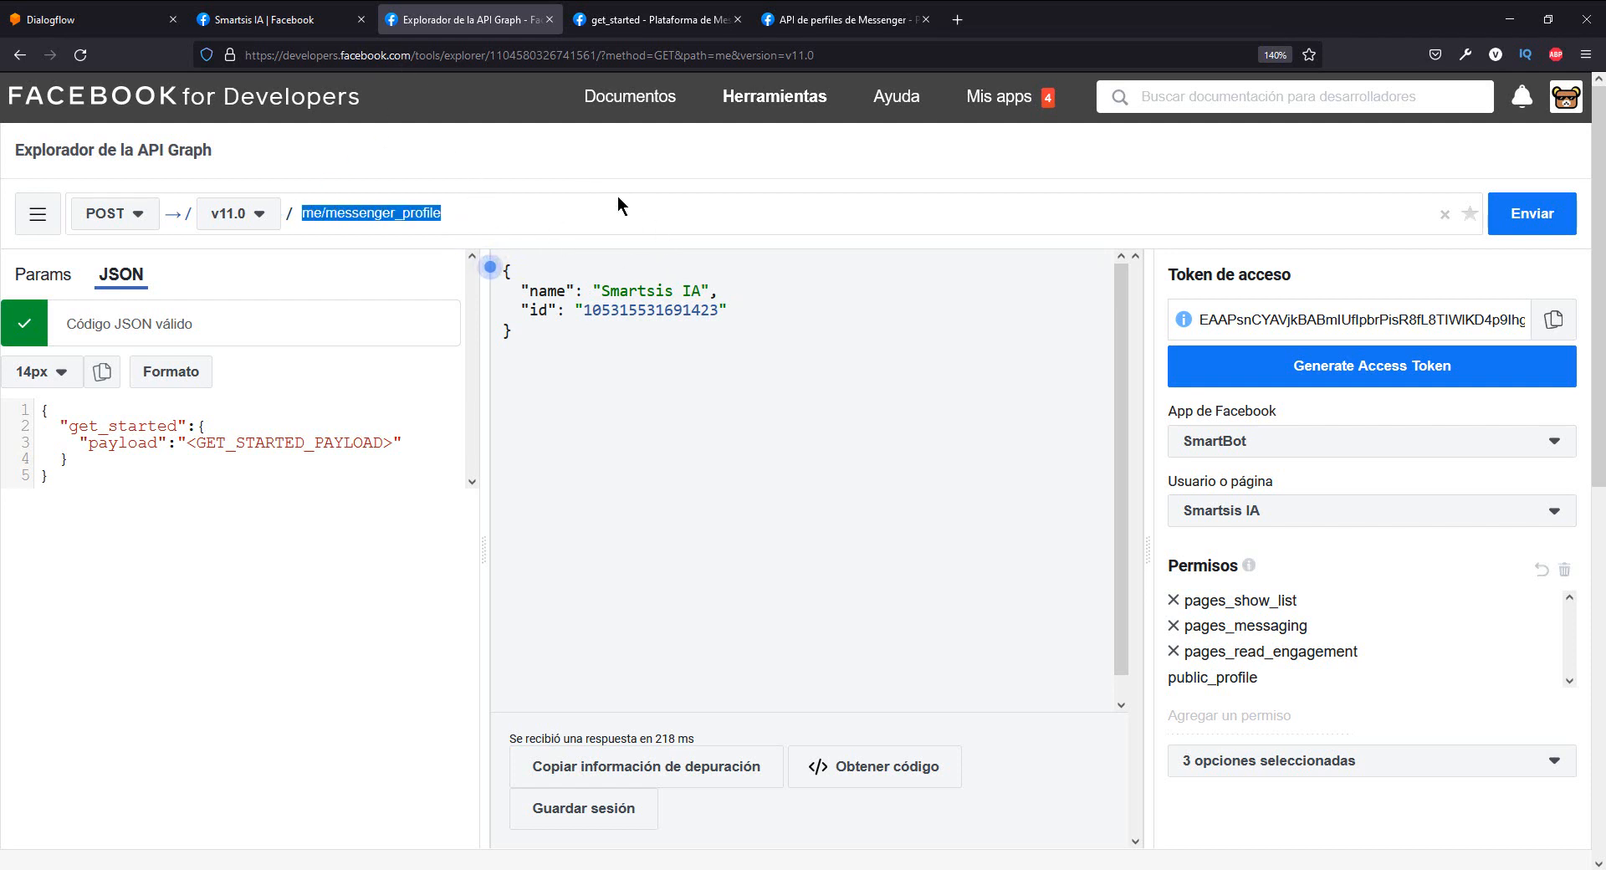
{"action": "left_click", "coordinate": [1384, 159]}
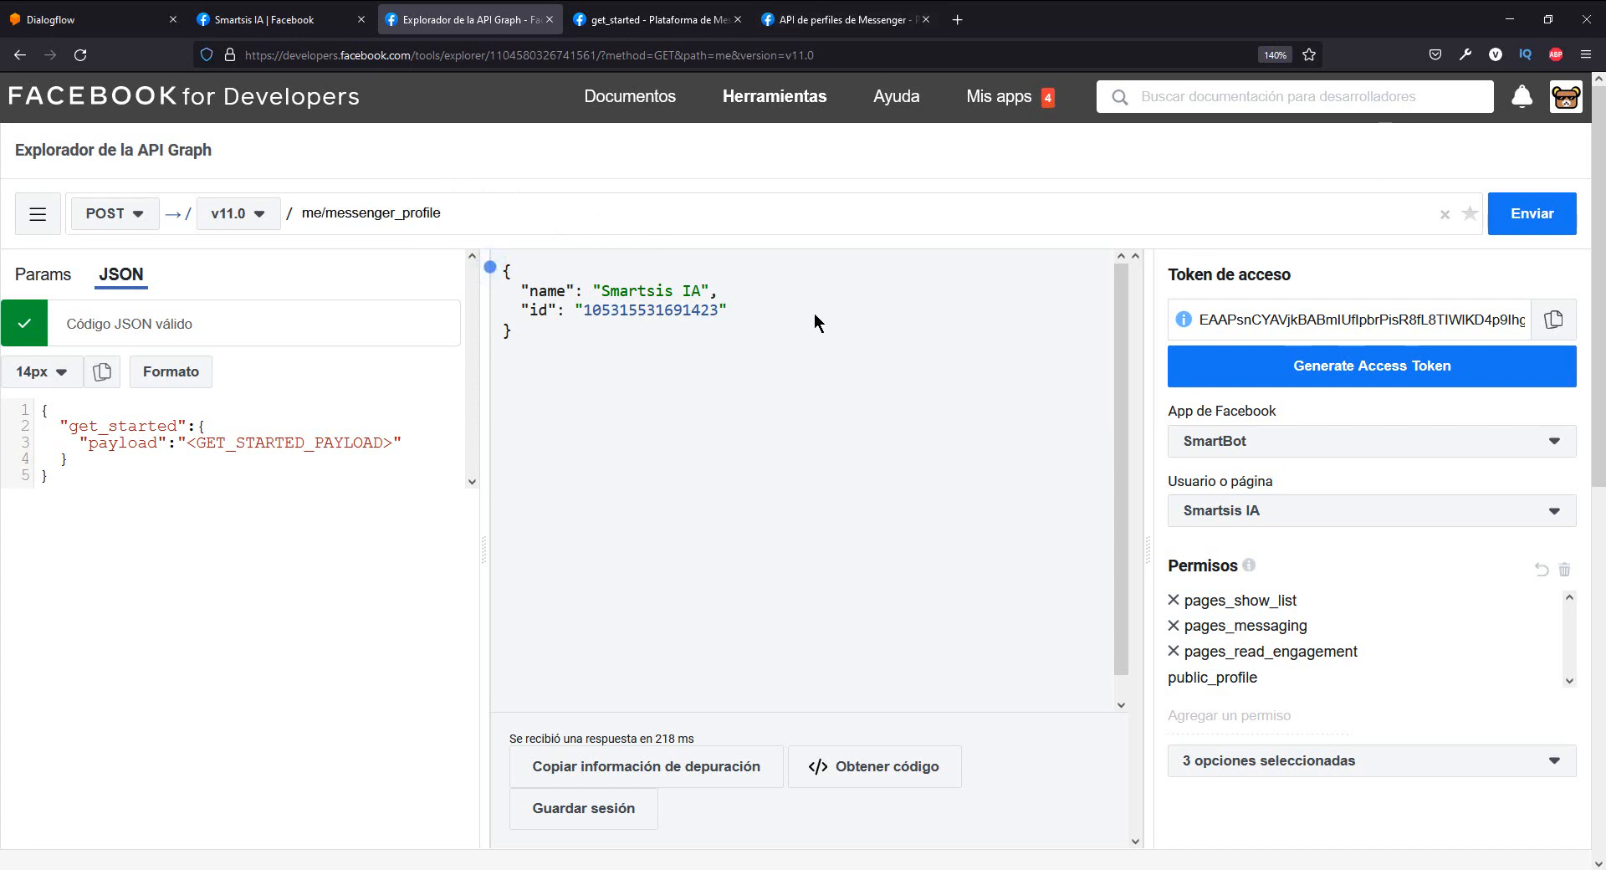
{"action": "left_click", "coordinate": [1520, 224]}
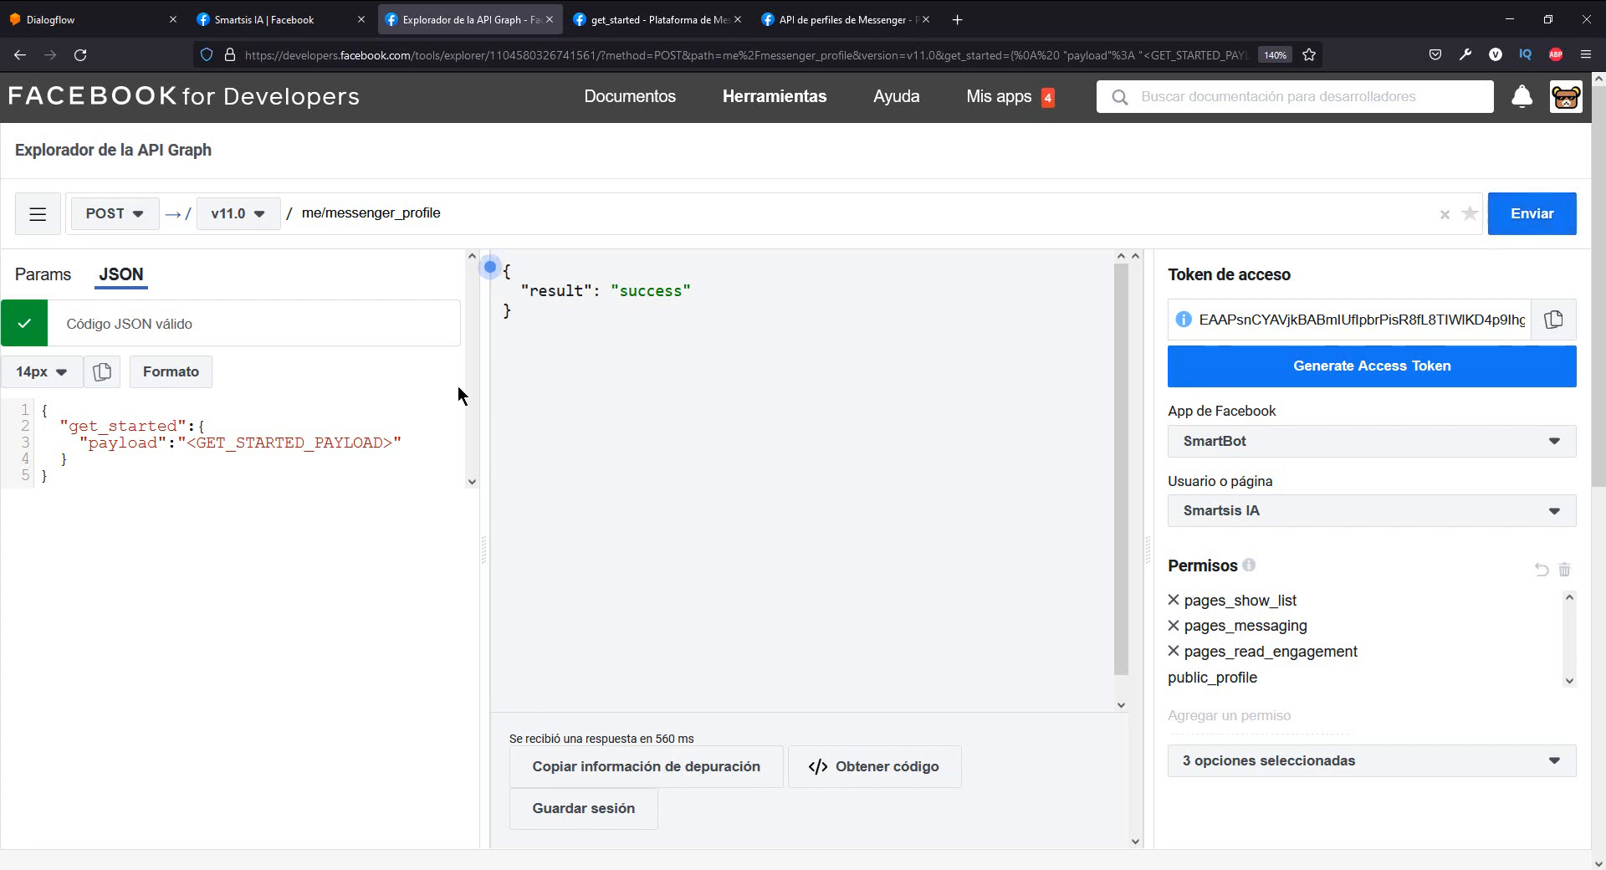
{"action": "left_click_drag", "start_coordinate": [539, 316], "coordinate": [499, 278]}
{"action": "left_click", "coordinate": [549, 315]}
{"action": "double_click", "coordinate": [652, 291]}
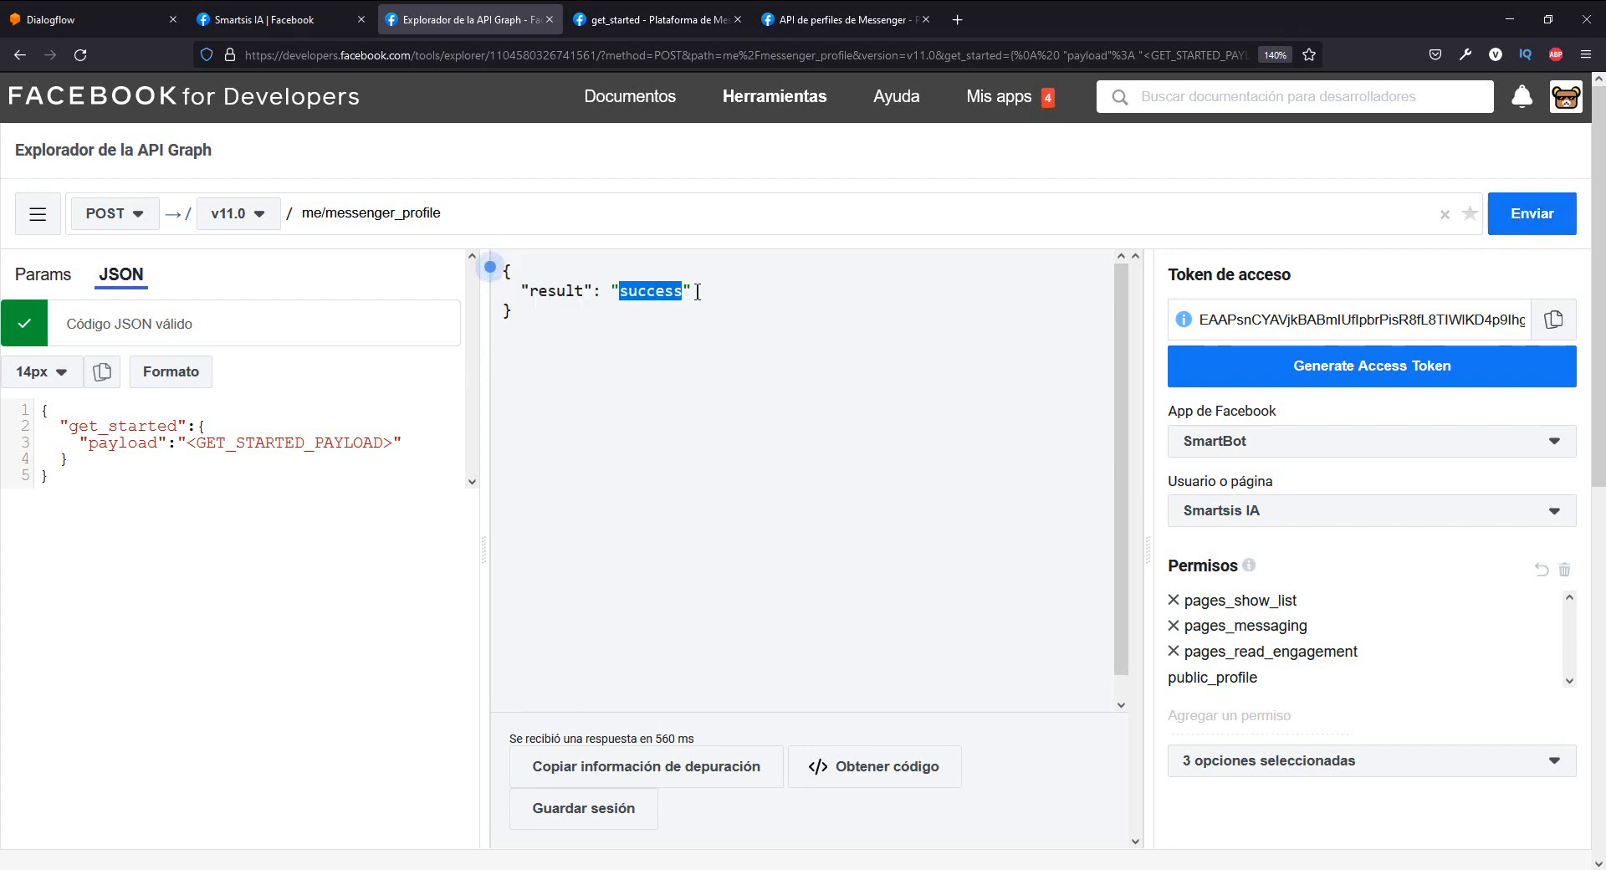
{"action": "left_click", "coordinate": [552, 359]}
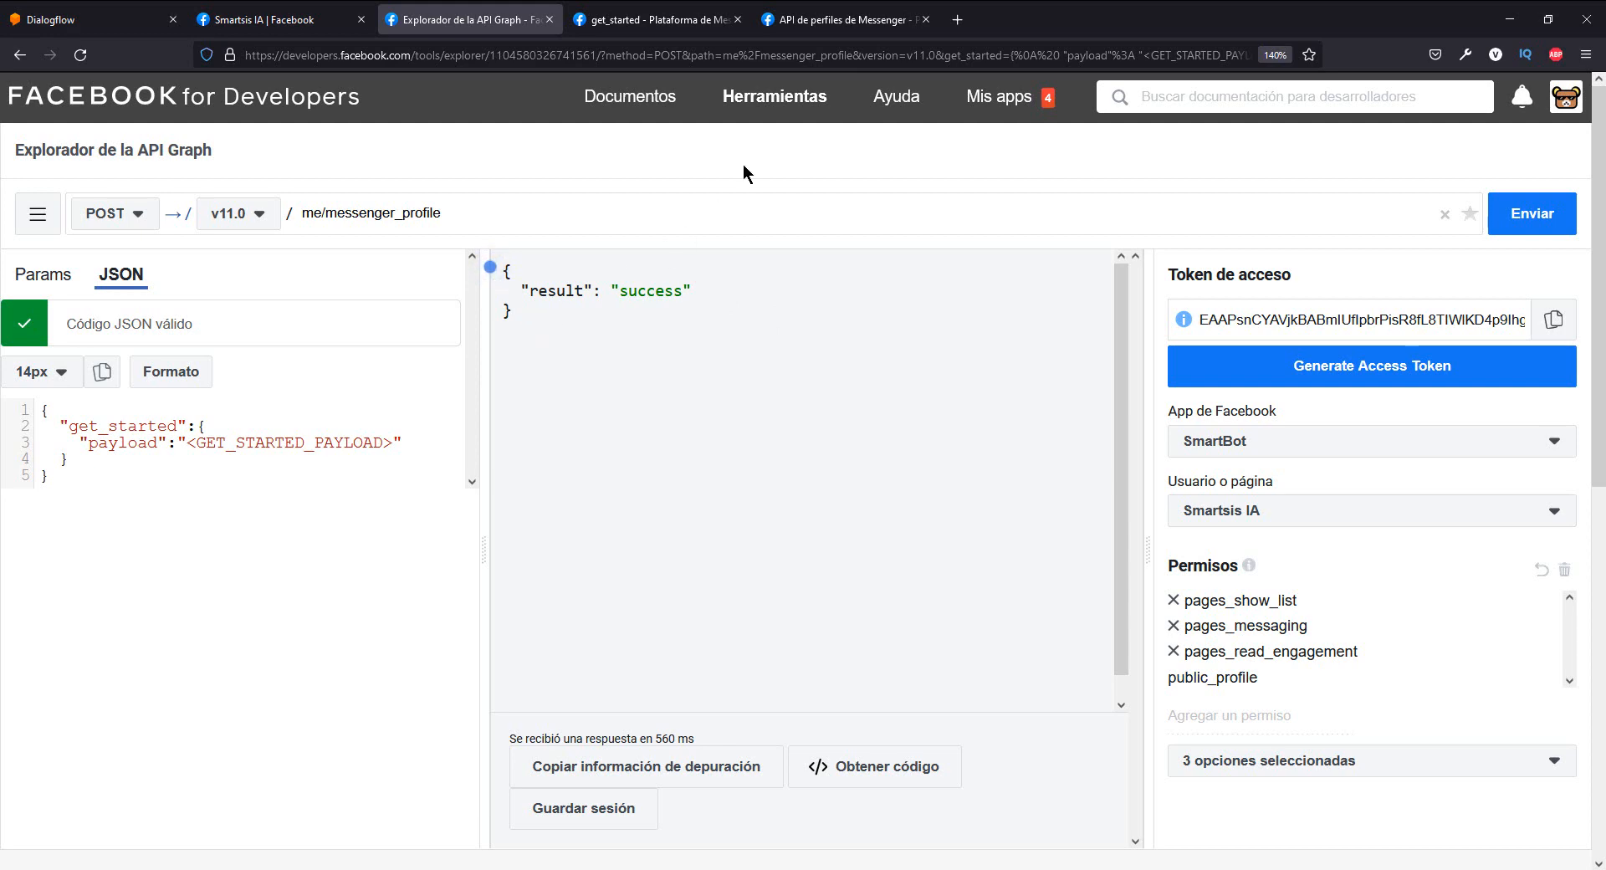
- Switch to the Smartsis IA Facebook page, enlarge the view to 130%, and reload it to check the Messenger chat's start button
{"action": "left_click", "coordinate": [305, 32]}
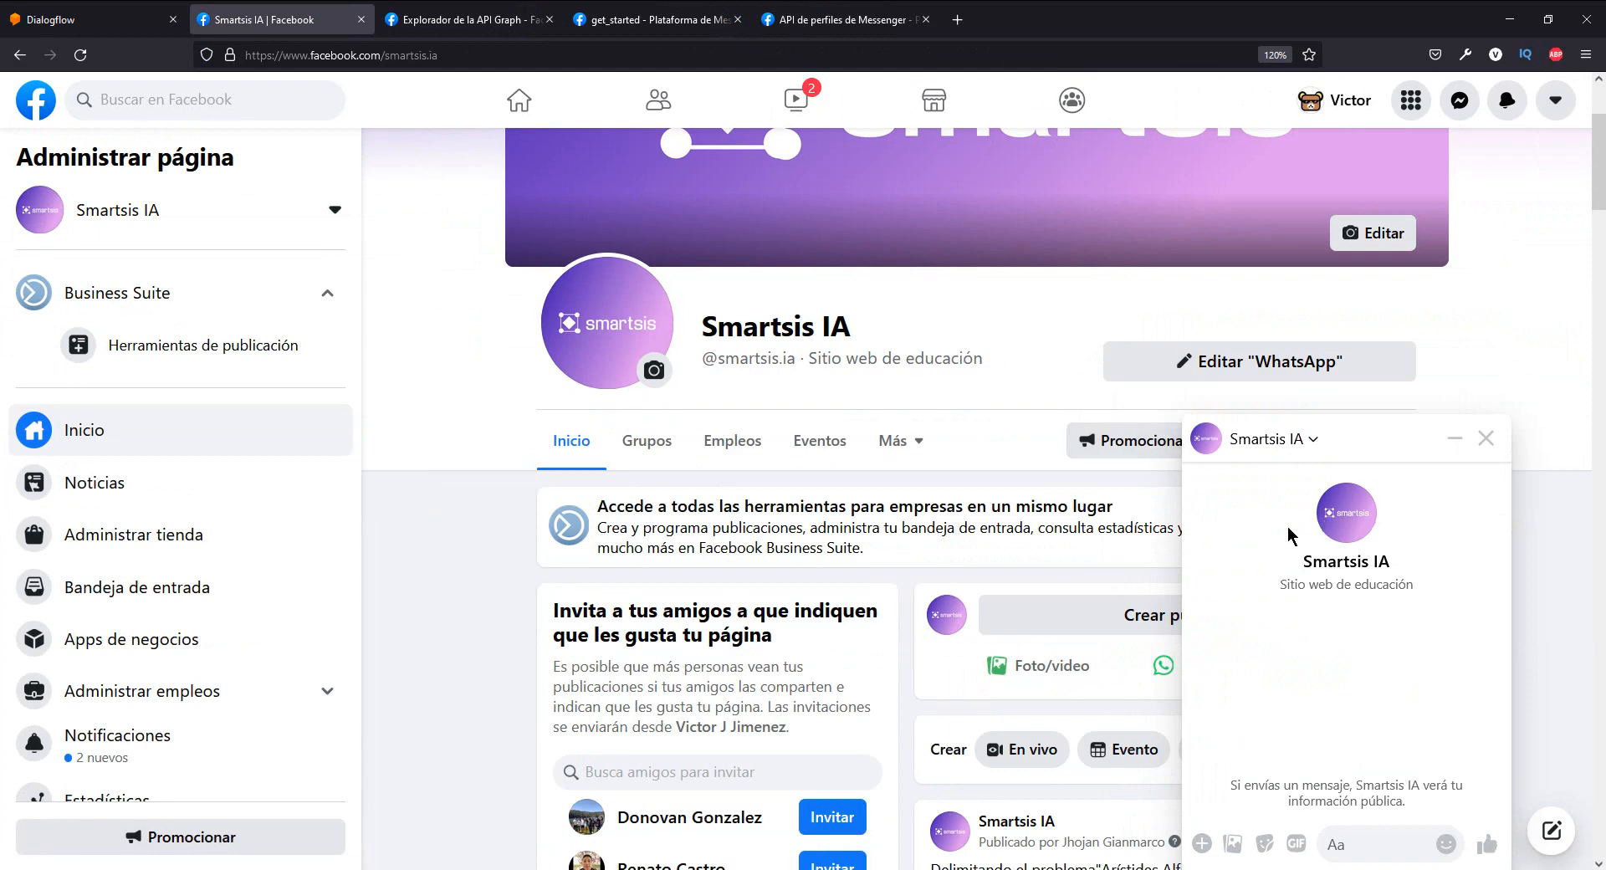
{"action": "key", "text": "ctrl+plus"}
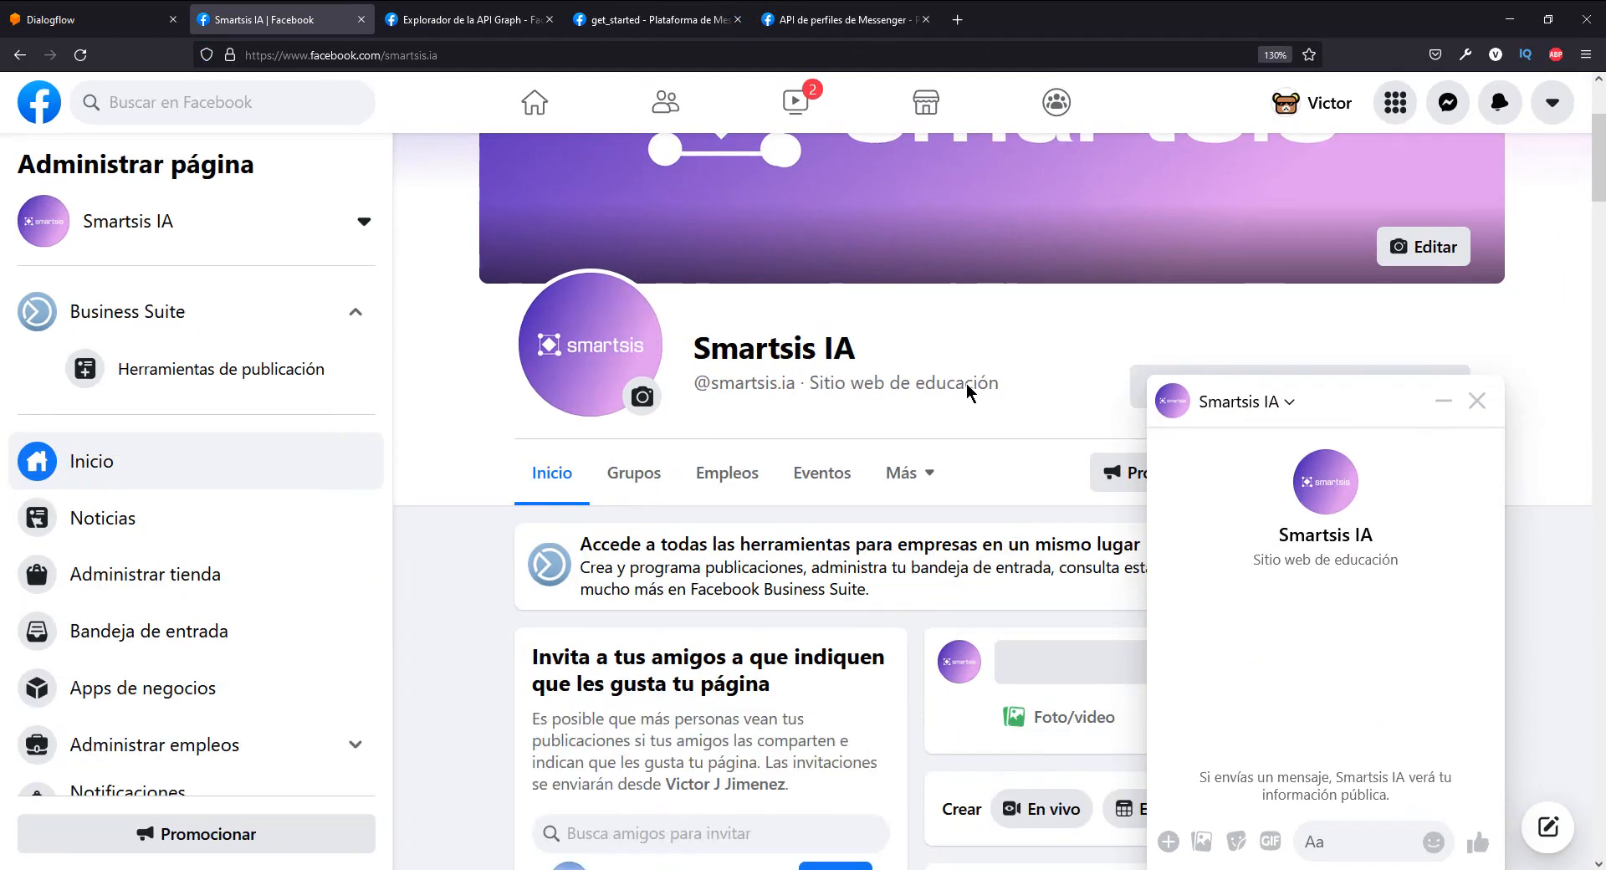
{"action": "left_click", "coordinate": [77, 56]}
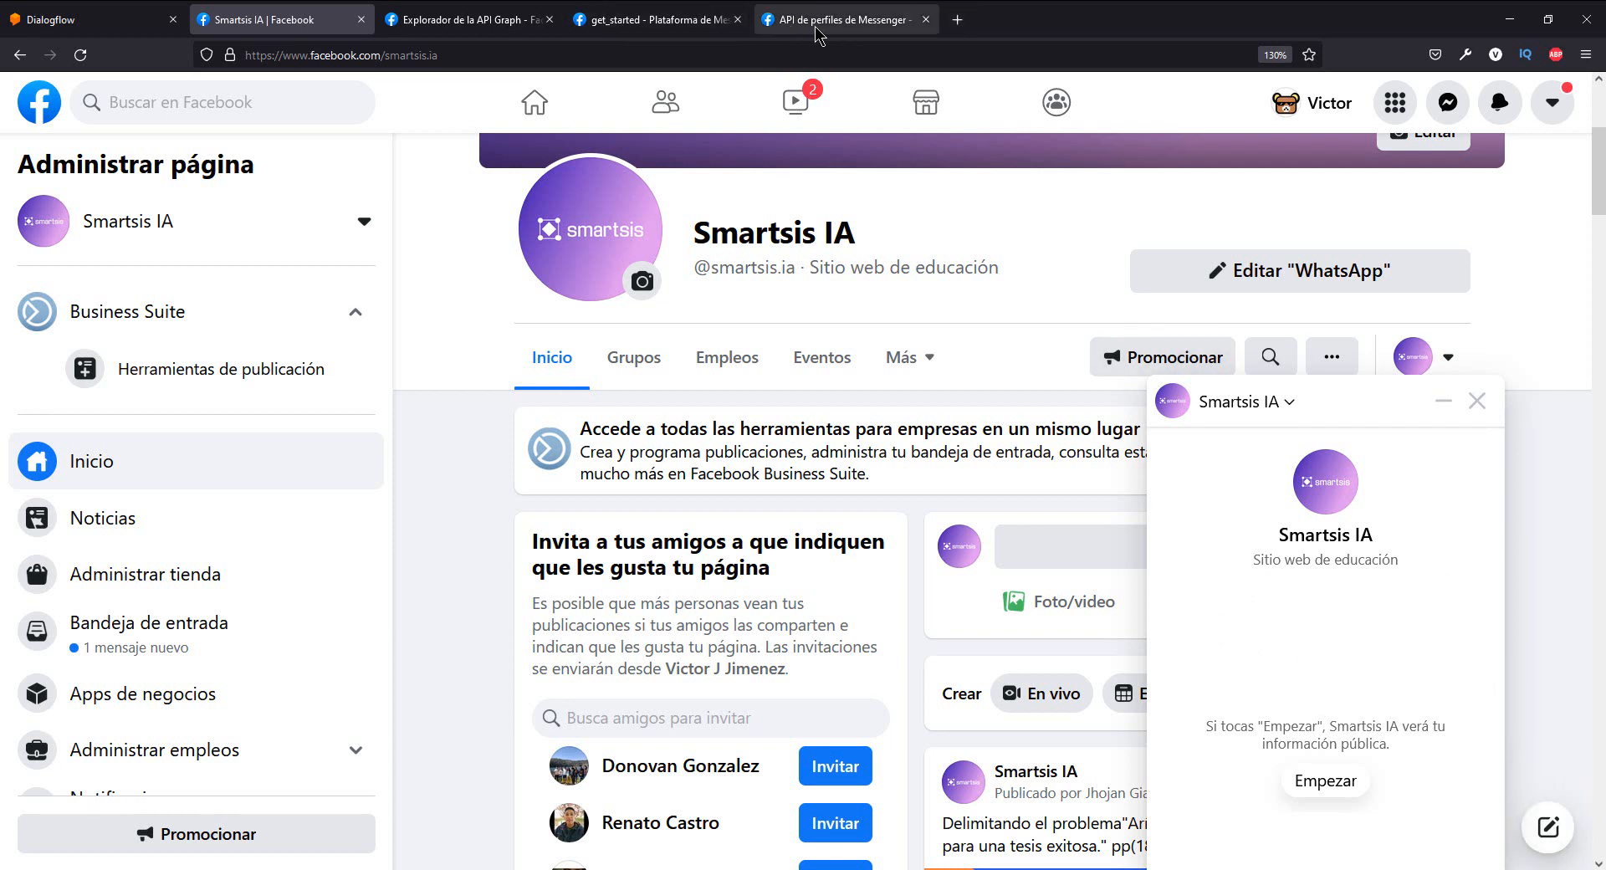
- Open the Saludo reference in the Messenger profile documentation and copy the whole greeting format sample
{"action": "left_click", "coordinate": [700, 23]}
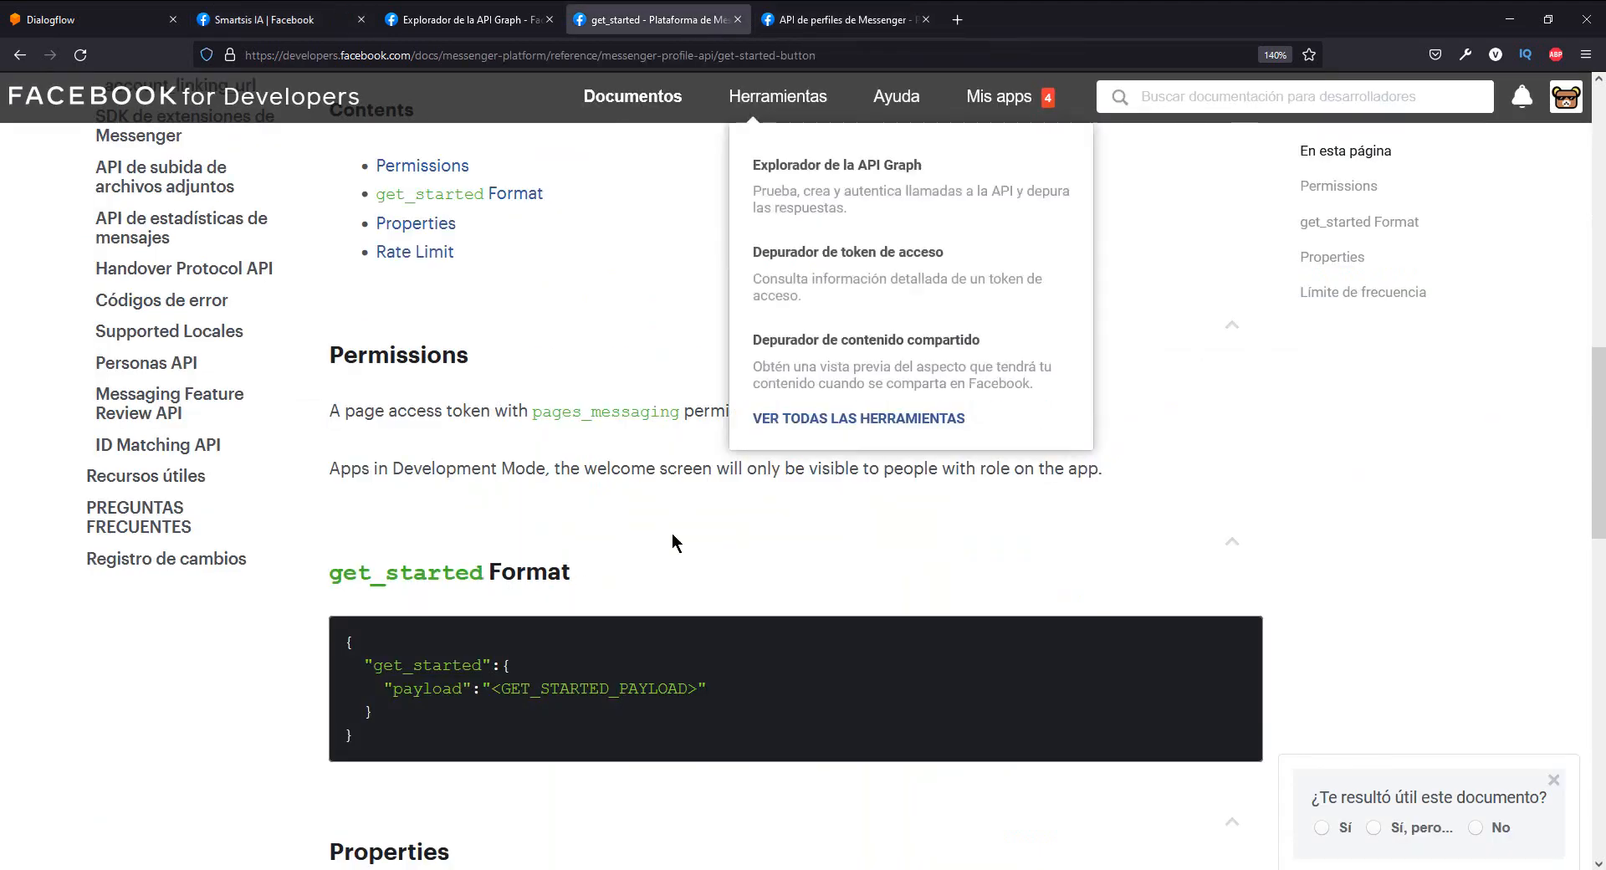
{"action": "scroll", "coordinate": [674, 540], "scroll_direction": "up", "scroll_amount": 2}
{"action": "scroll", "coordinate": [672, 540], "scroll_direction": "up", "scroll_amount": 3}
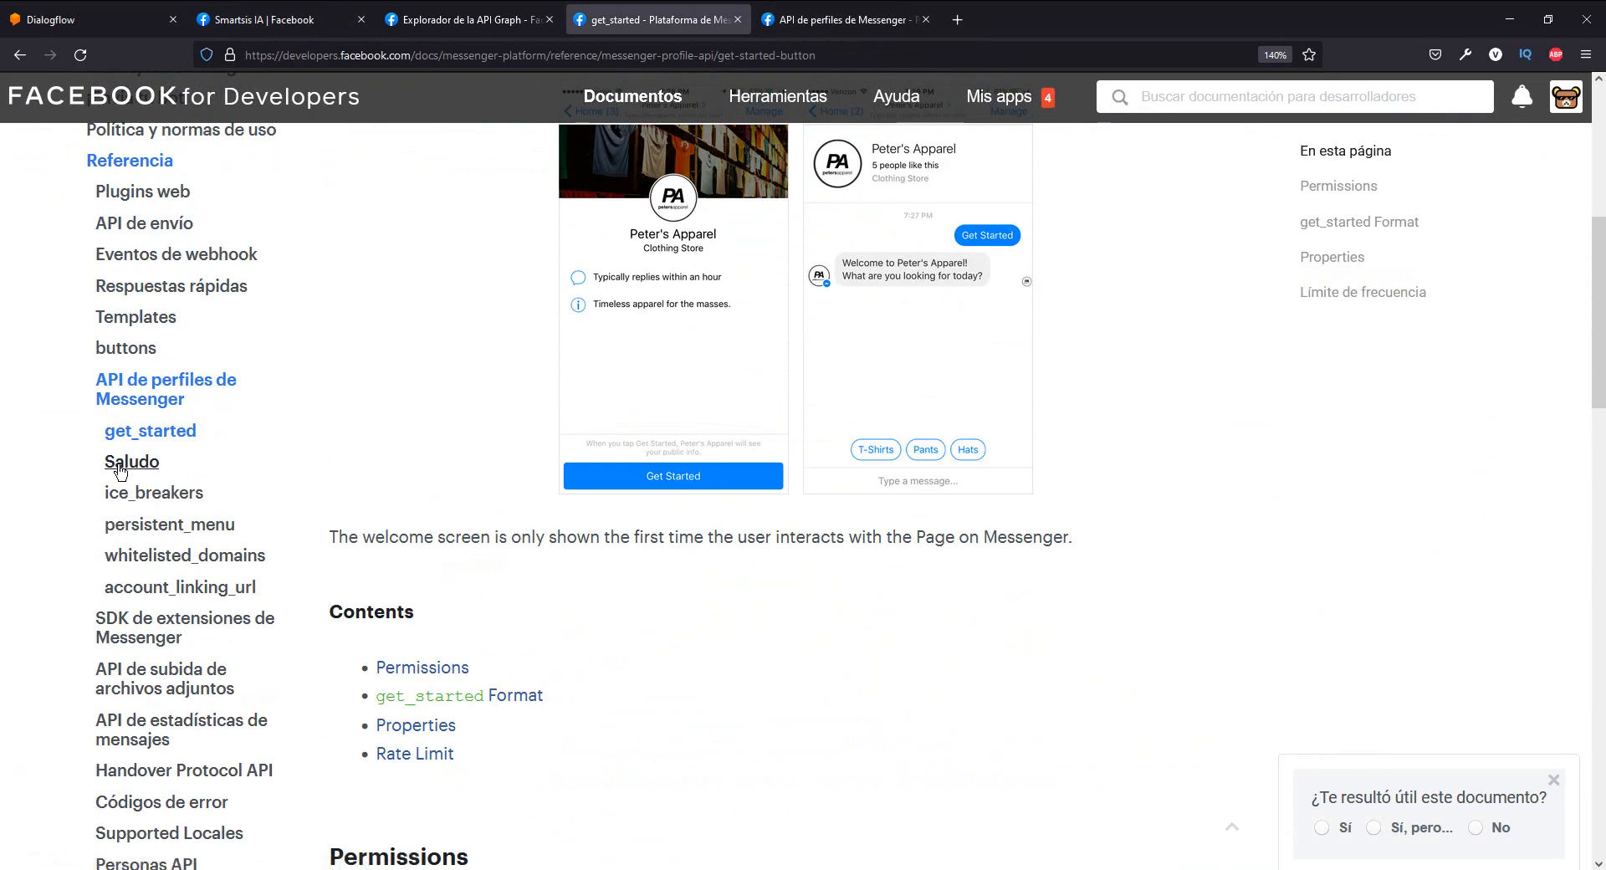
{"action": "left_click", "coordinate": [138, 461]}
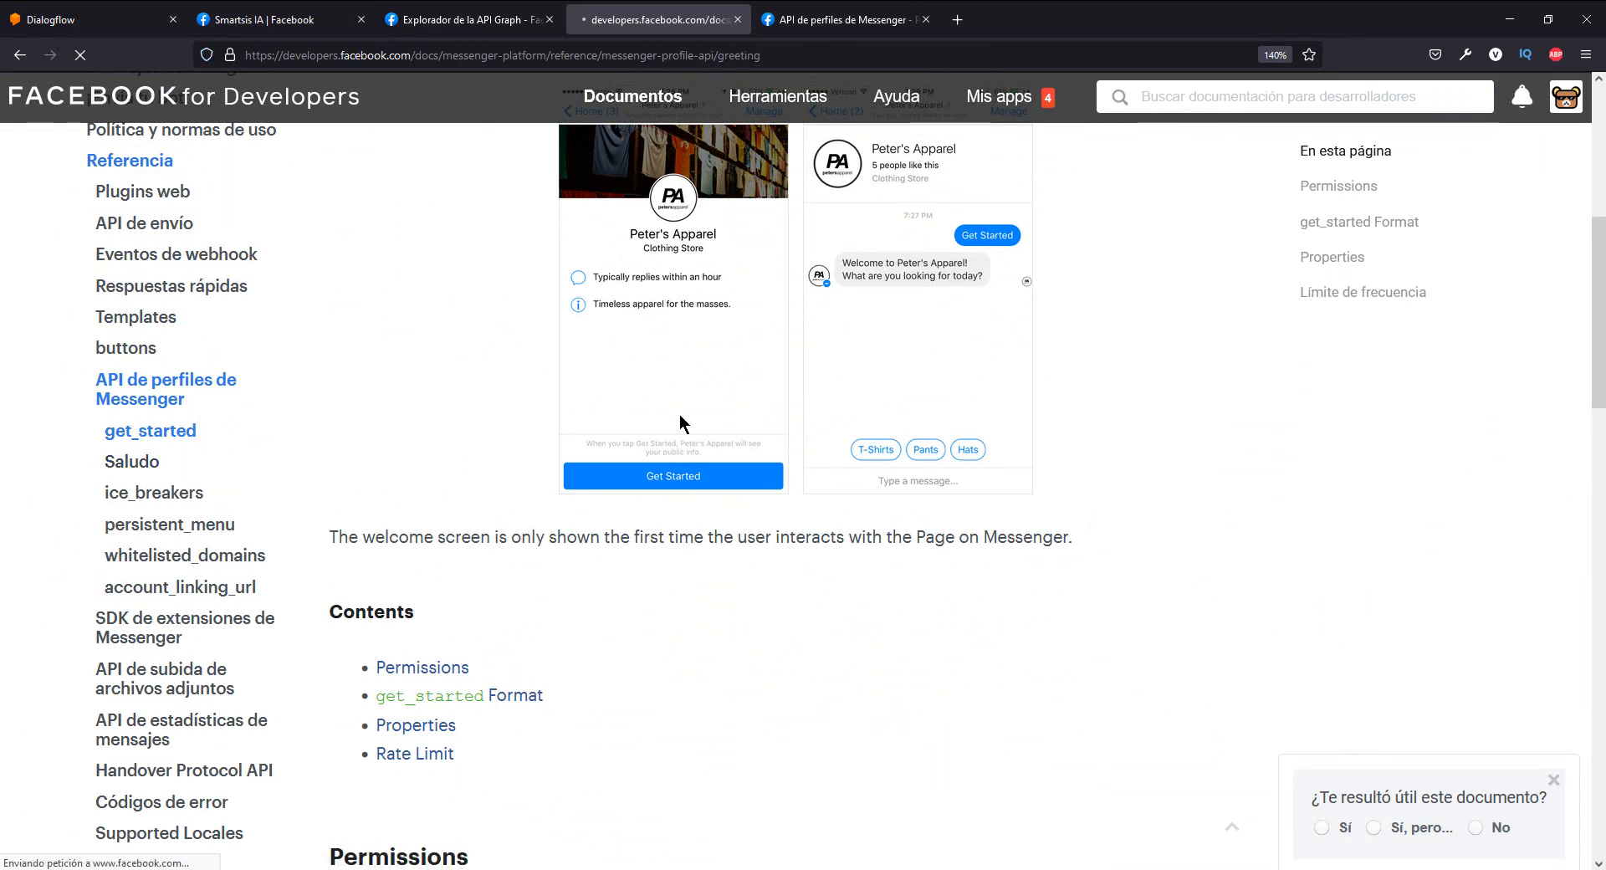
{"action": "scroll", "coordinate": [674, 410], "scroll_direction": "down", "scroll_amount": 5}
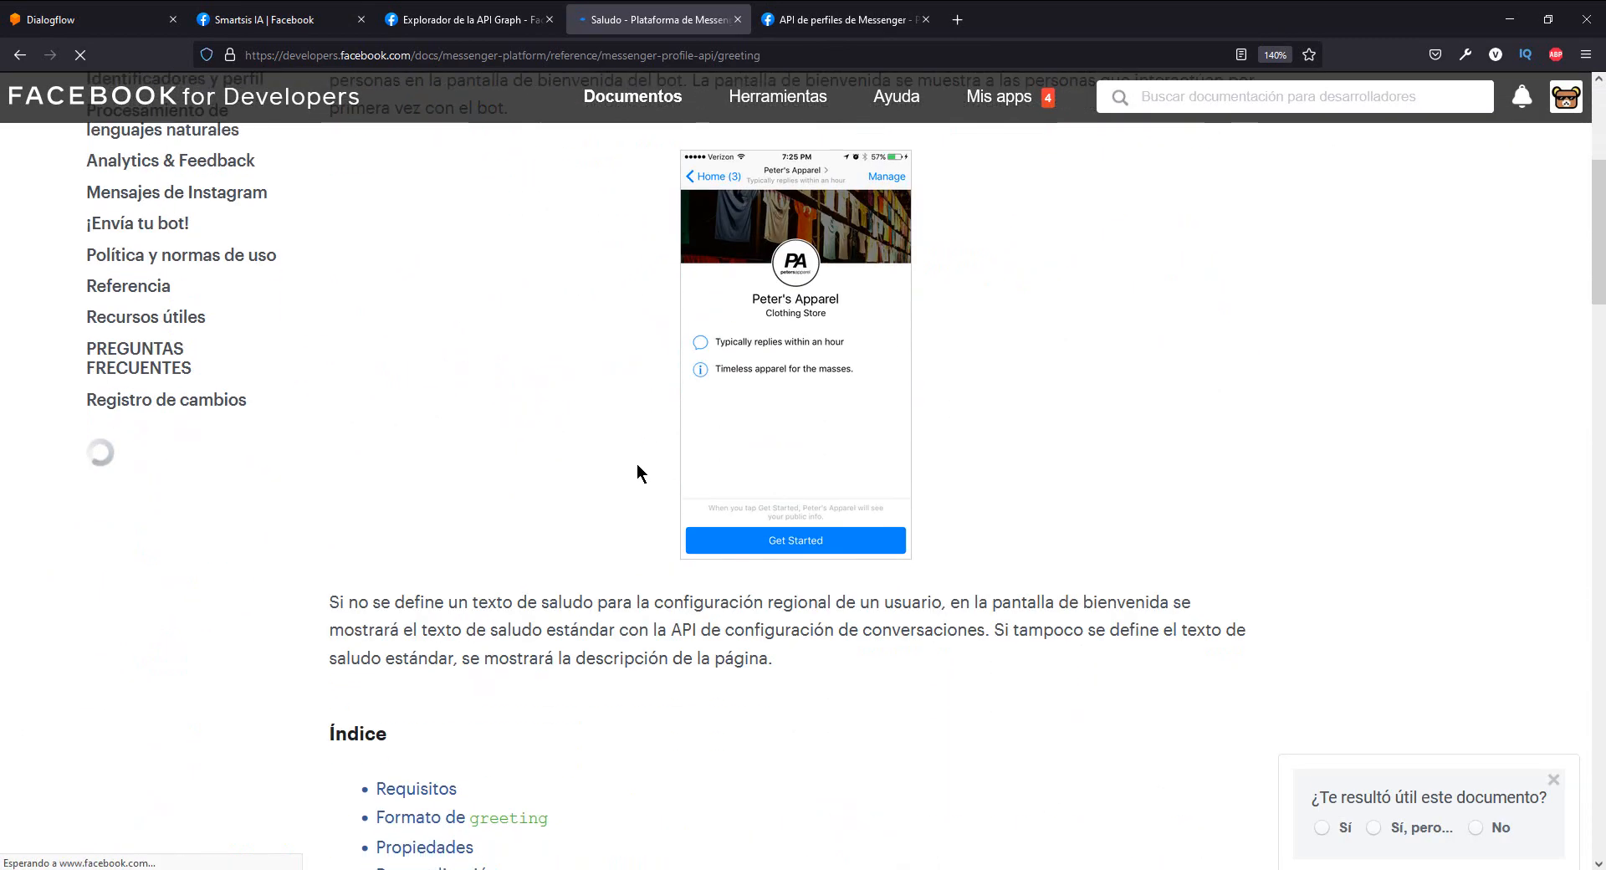
{"action": "scroll", "coordinate": [635, 464], "scroll_direction": "up", "scroll_amount": 1}
{"action": "scroll", "coordinate": [635, 463], "scroll_direction": "down", "scroll_amount": 3}
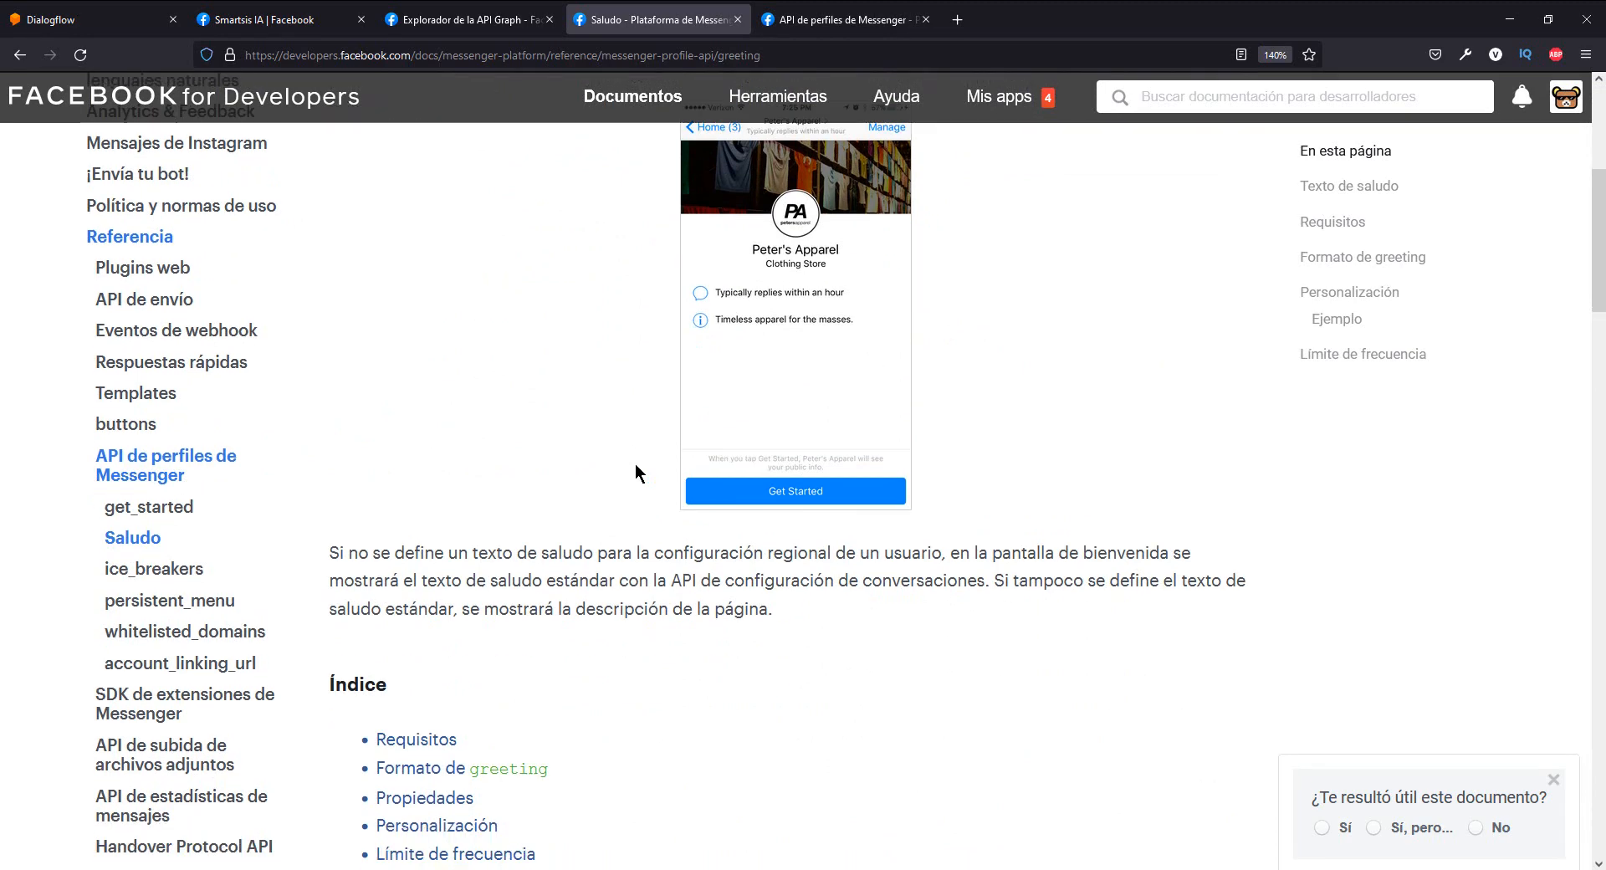
{"action": "scroll", "coordinate": [635, 463], "scroll_direction": "down", "scroll_amount": 5}
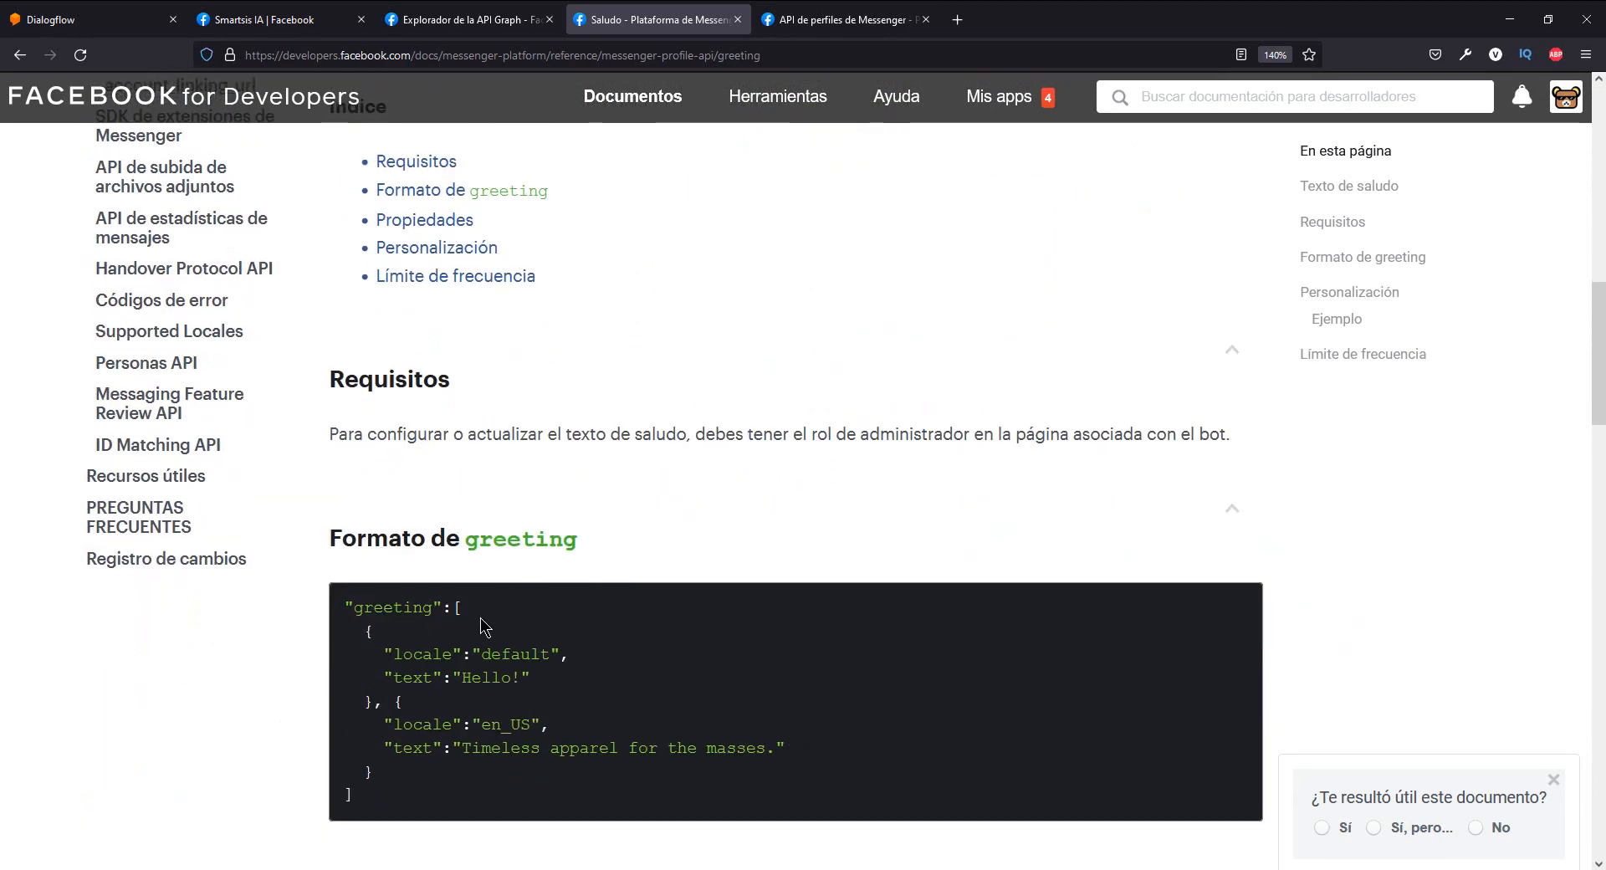
{"action": "left_click_drag", "start_coordinate": [368, 679], "coordinate": [344, 479]}
{"action": "left_click_drag", "start_coordinate": [358, 705], "coordinate": [335, 490]}
{"action": "key", "text": "ctrl+c"}
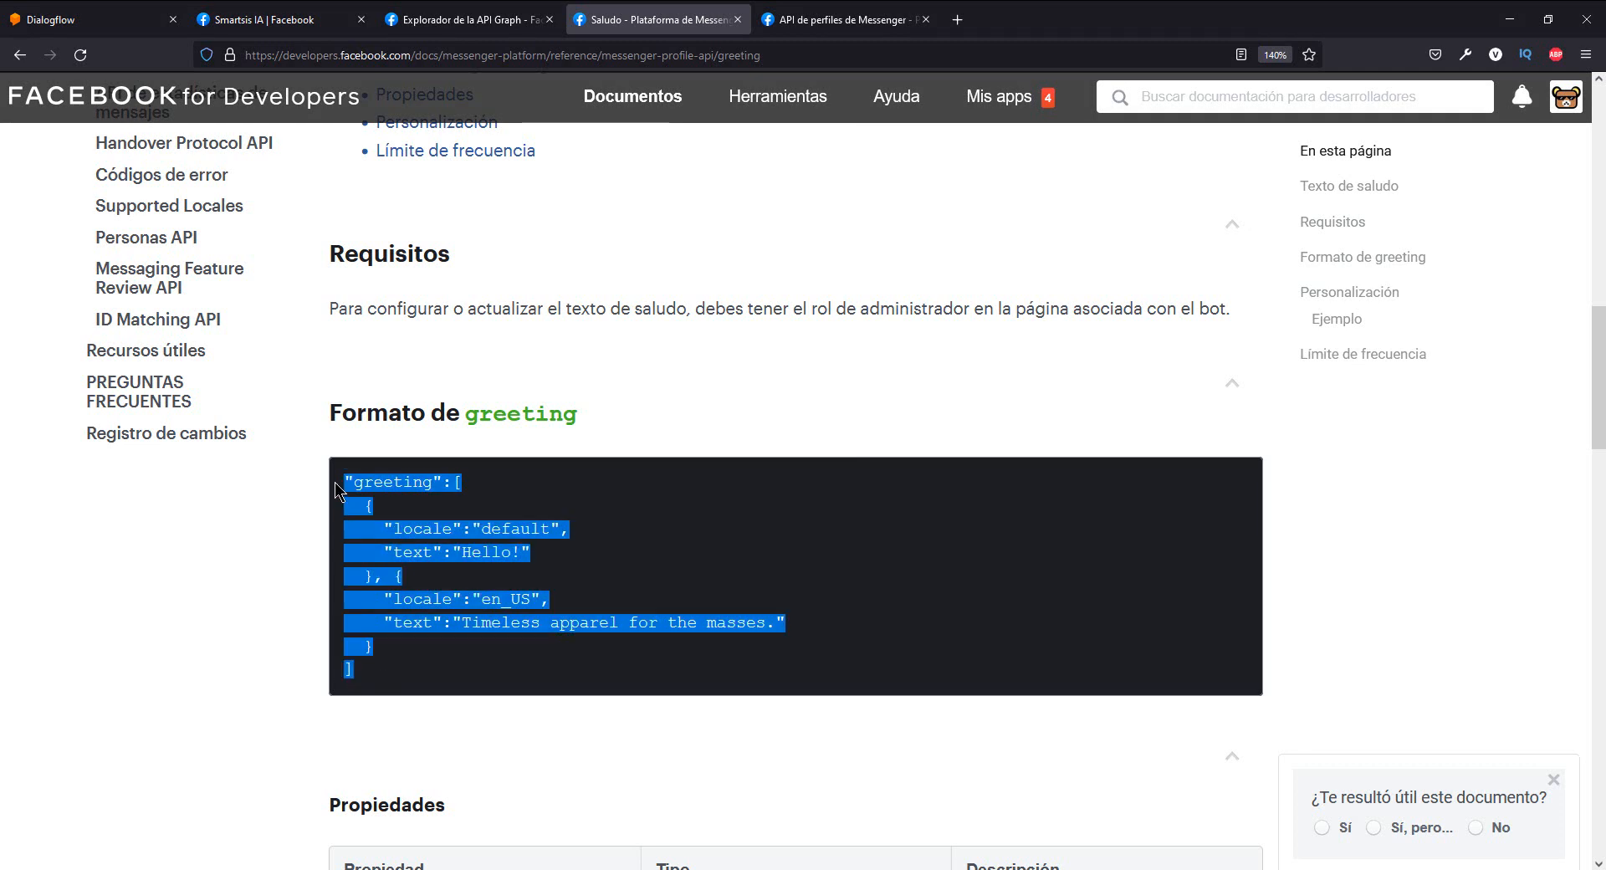
- Replace the get_started JSON body in the Graph API Explorer with the copied greeting sample
{"action": "left_click", "coordinate": [456, 23]}
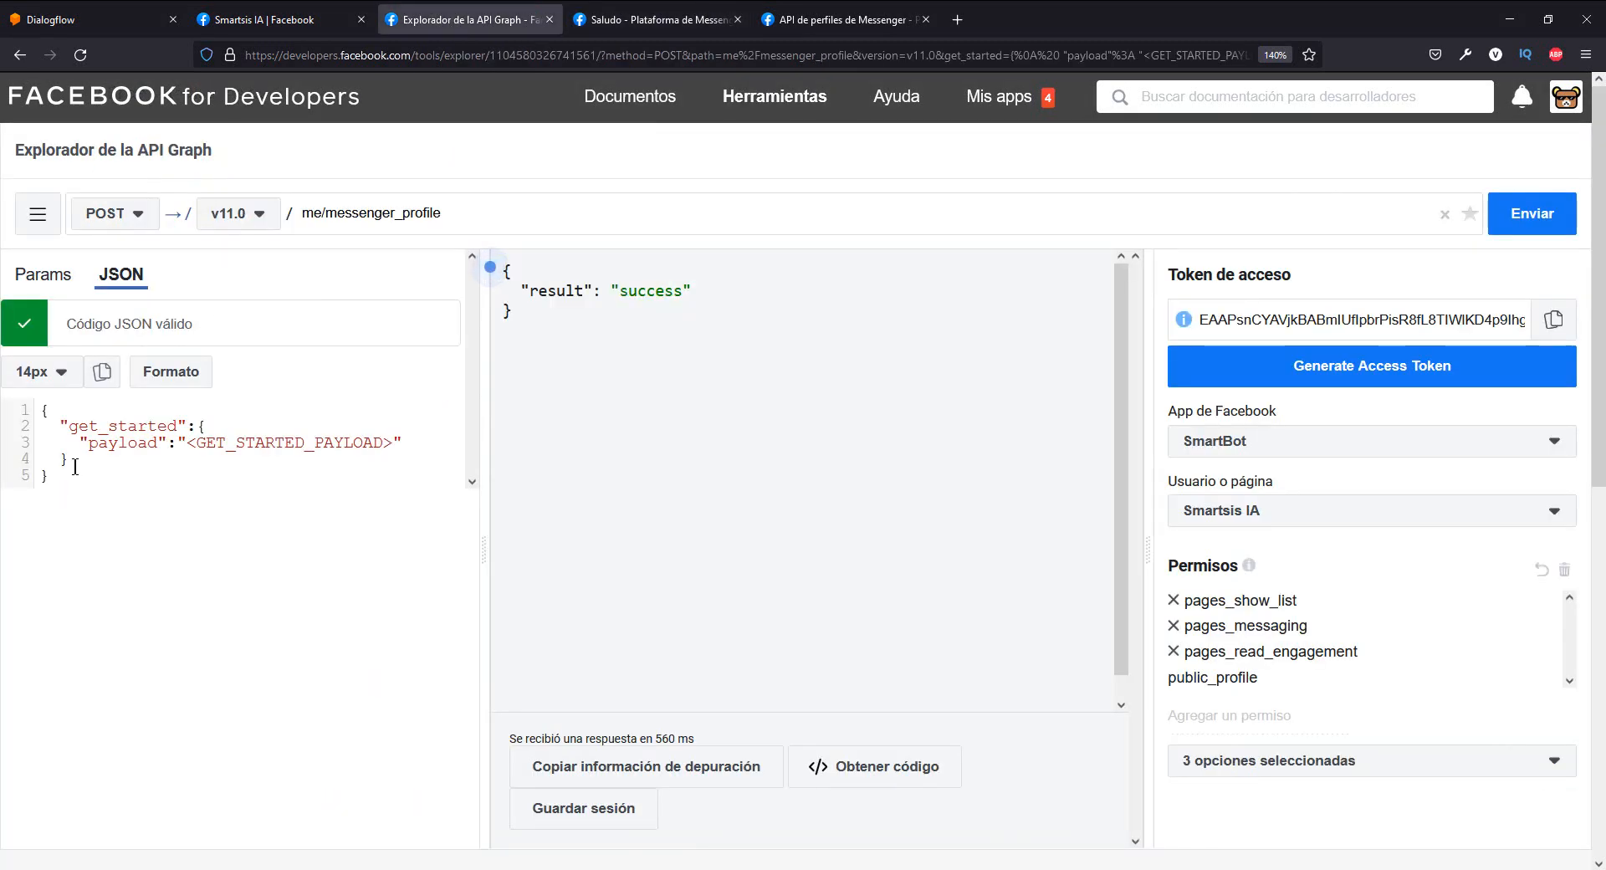
{"action": "key", "text": "ctrl+a"}
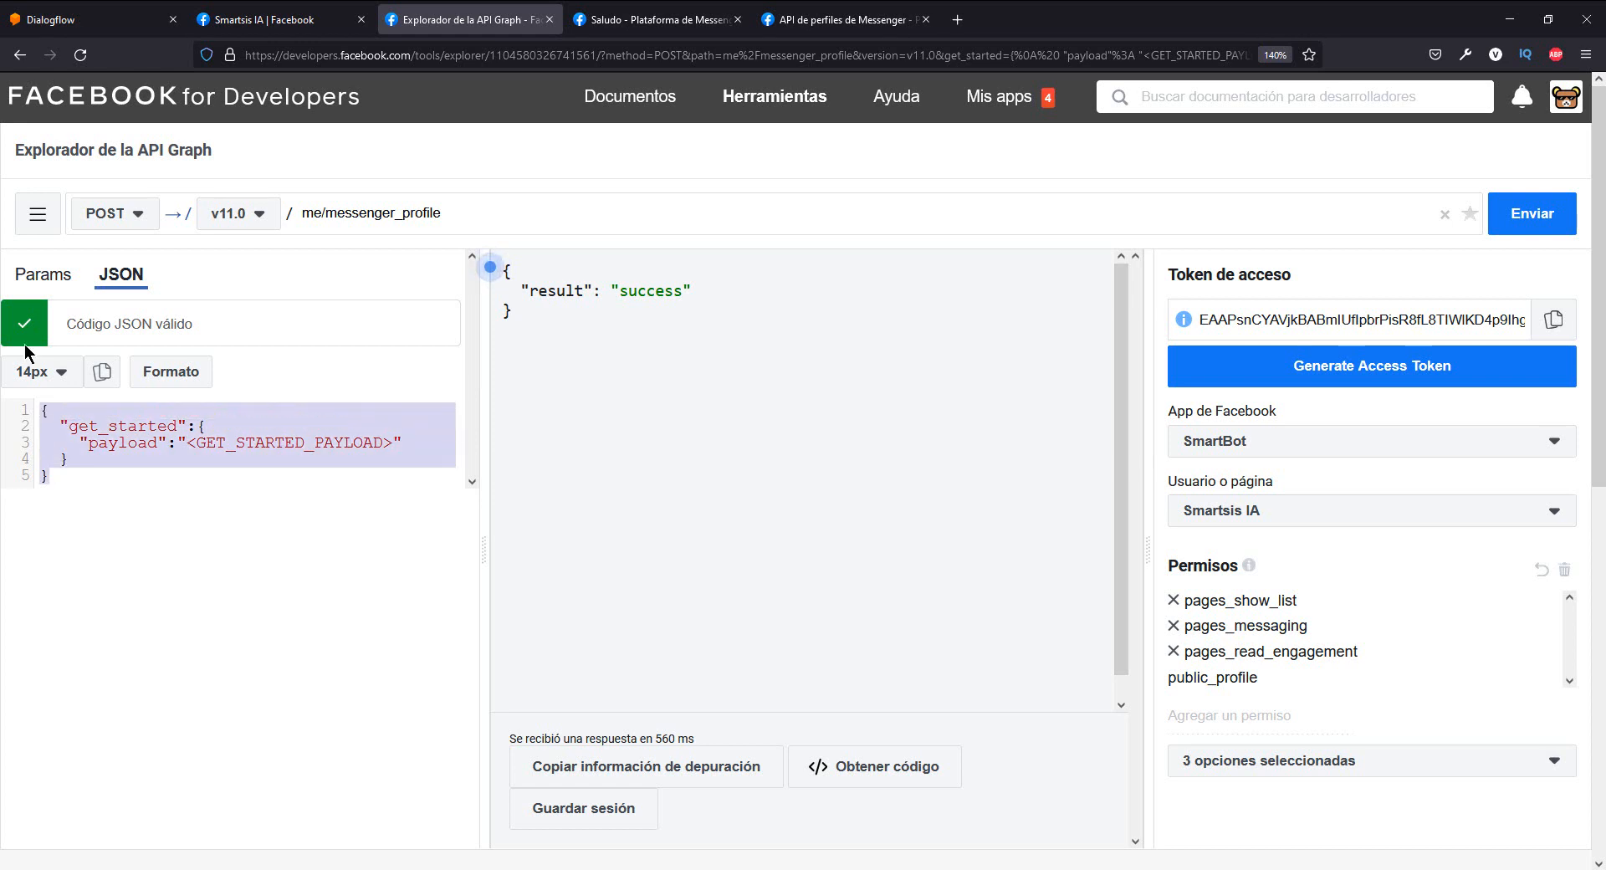
{"action": "key", "text": "BackSpace"}
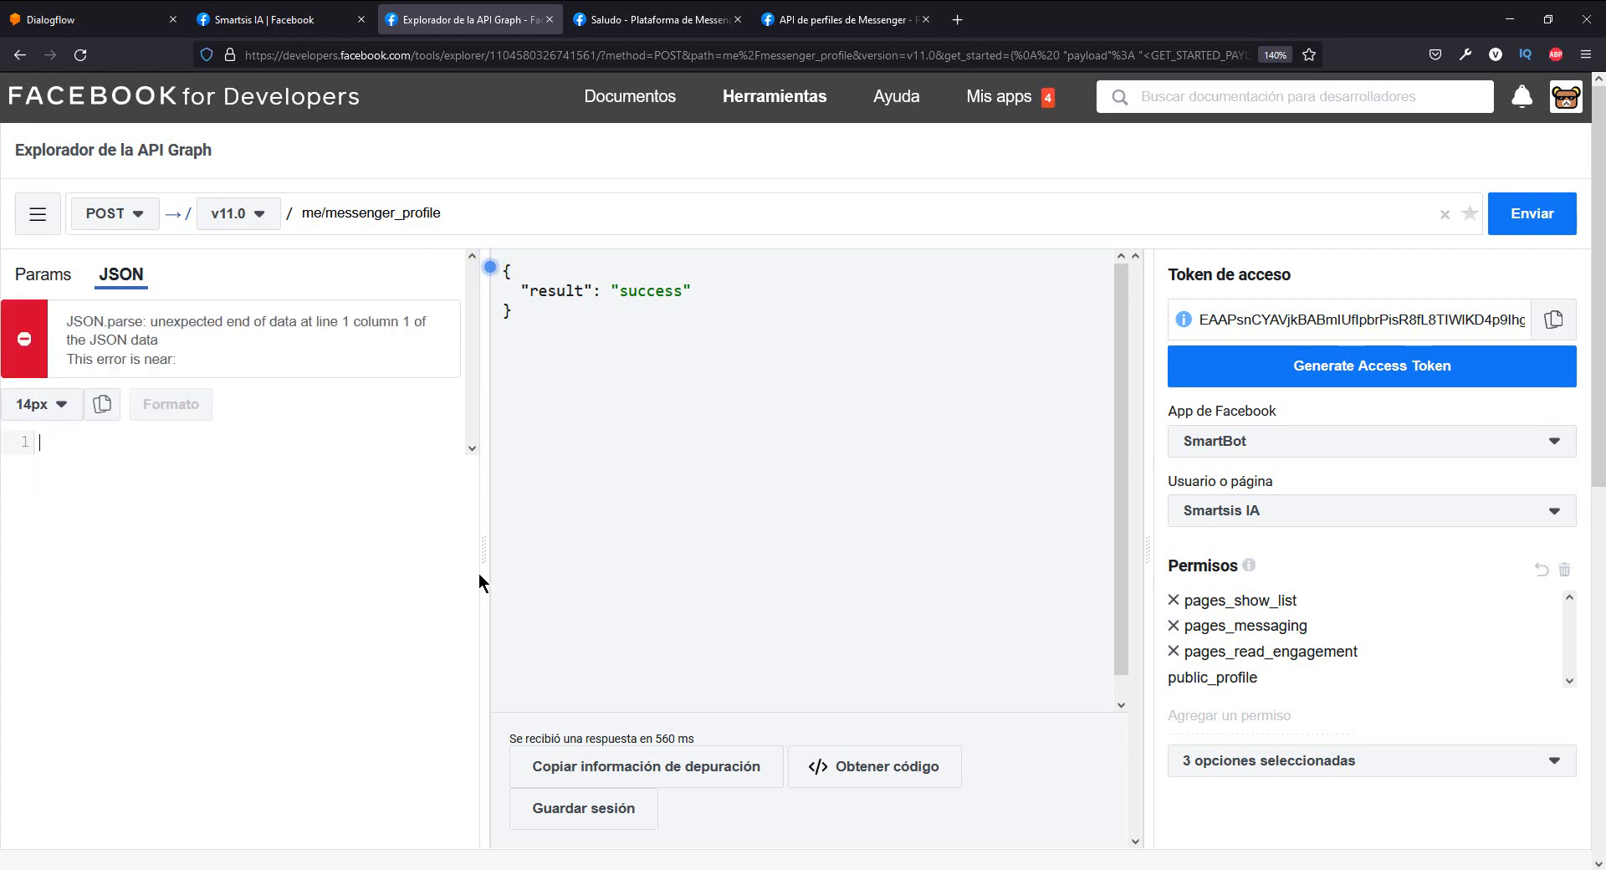
{"action": "key", "text": "ctrl+v"}
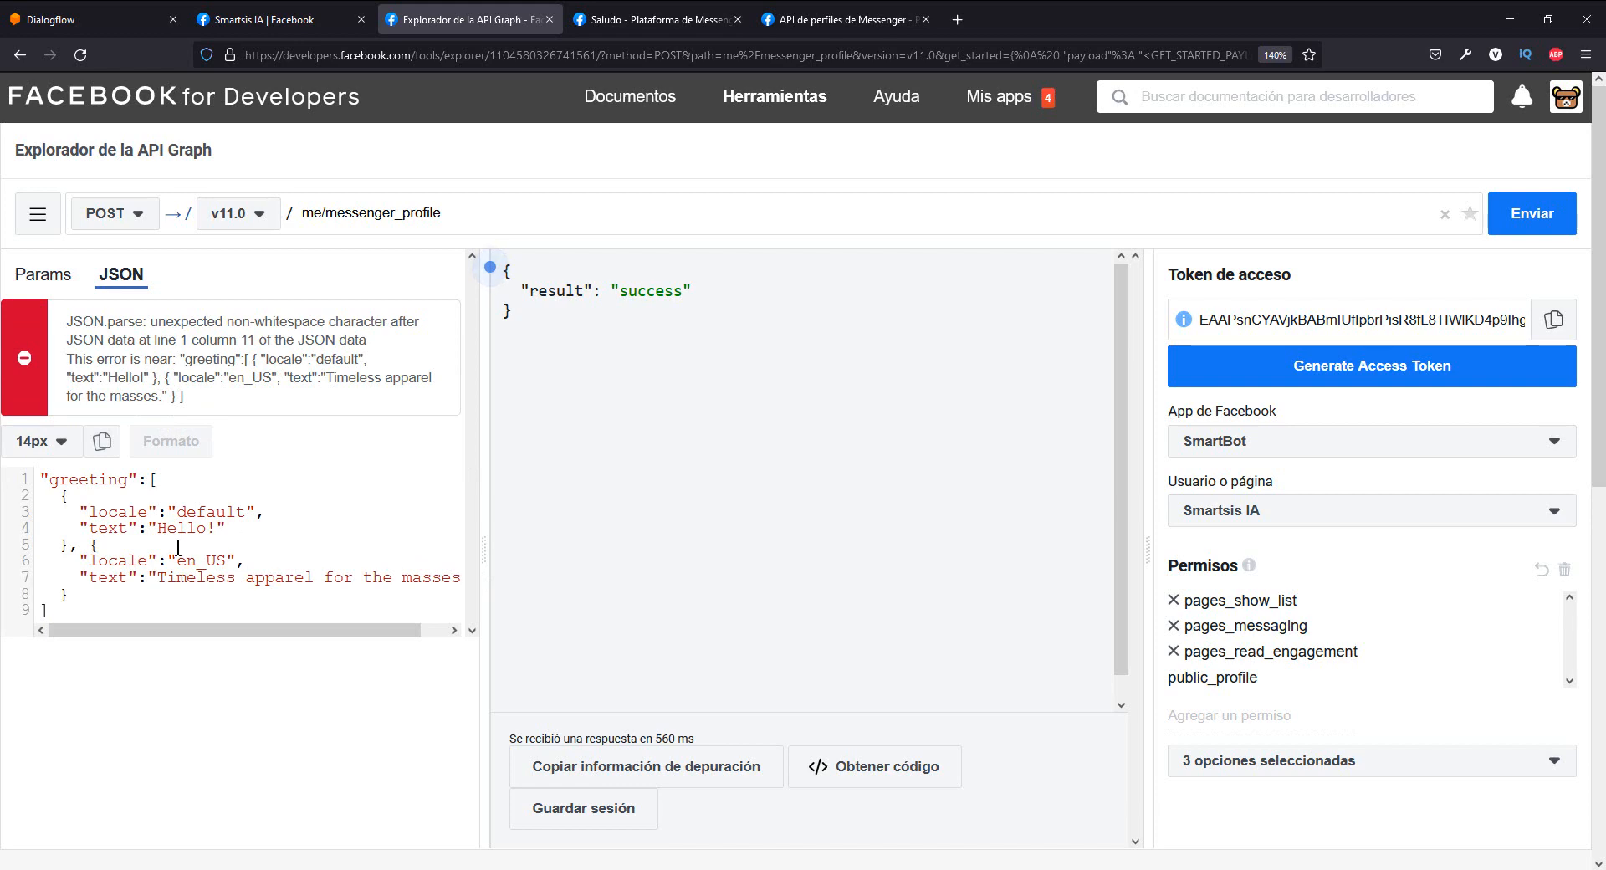
- Enclose the pasted greeting JSON in outer curly braces and delete its en_US locale entry
{"action": "scroll", "coordinate": [46, 343], "scroll_direction": "down", "scroll_amount": 1}
{"action": "scroll", "coordinate": [393, 132], "scroll_direction": "up", "scroll_amount": 1}
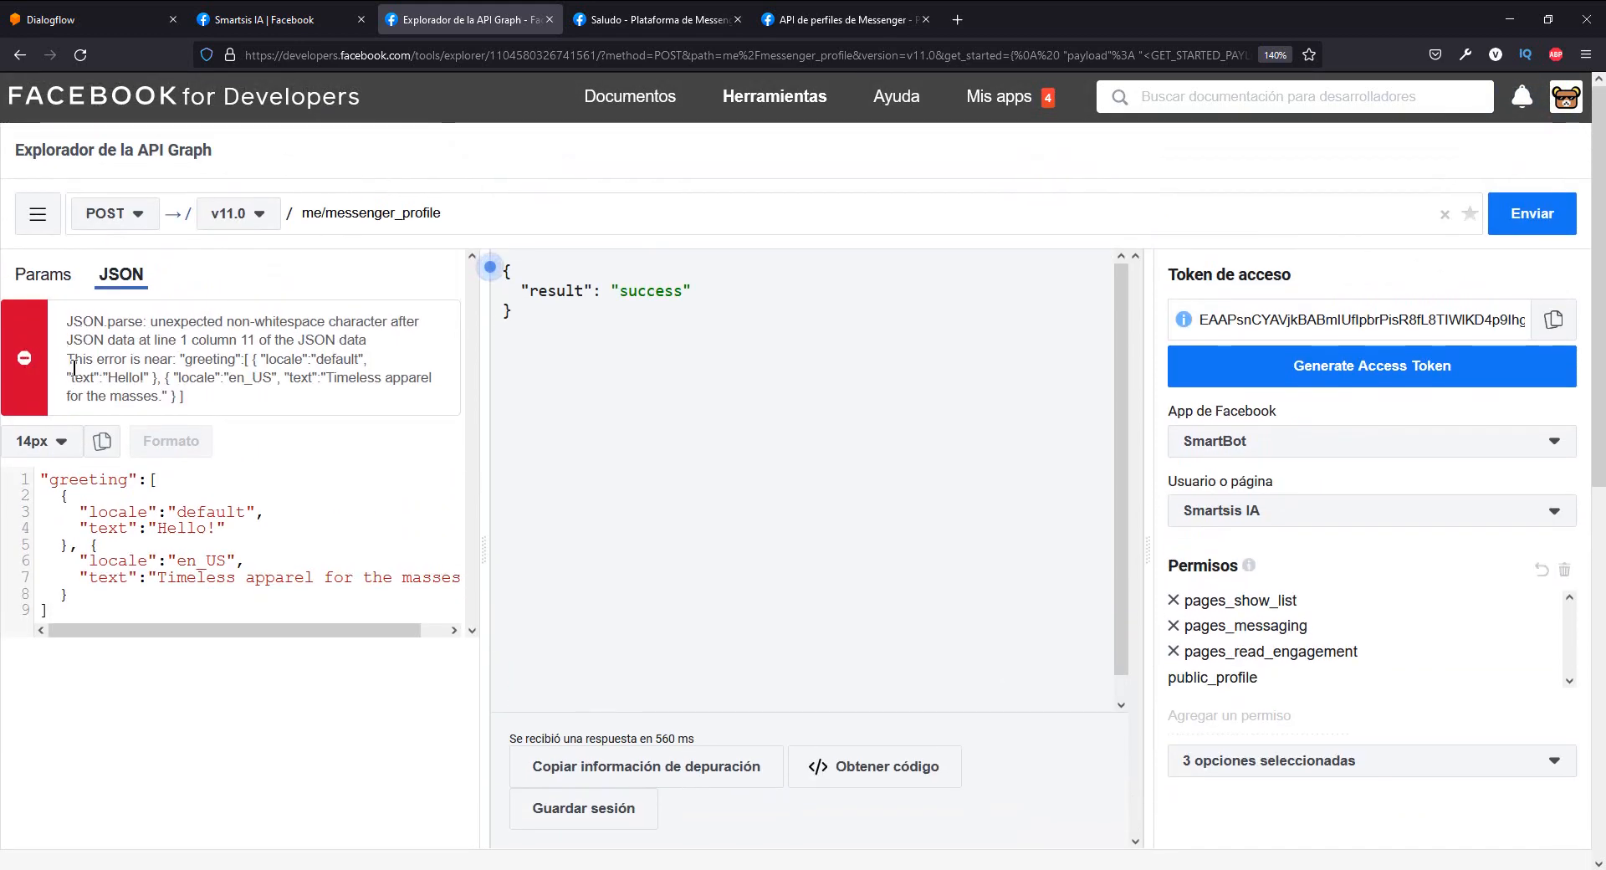
{"action": "left_click_drag", "start_coordinate": [79, 616], "coordinate": [33, 471]}
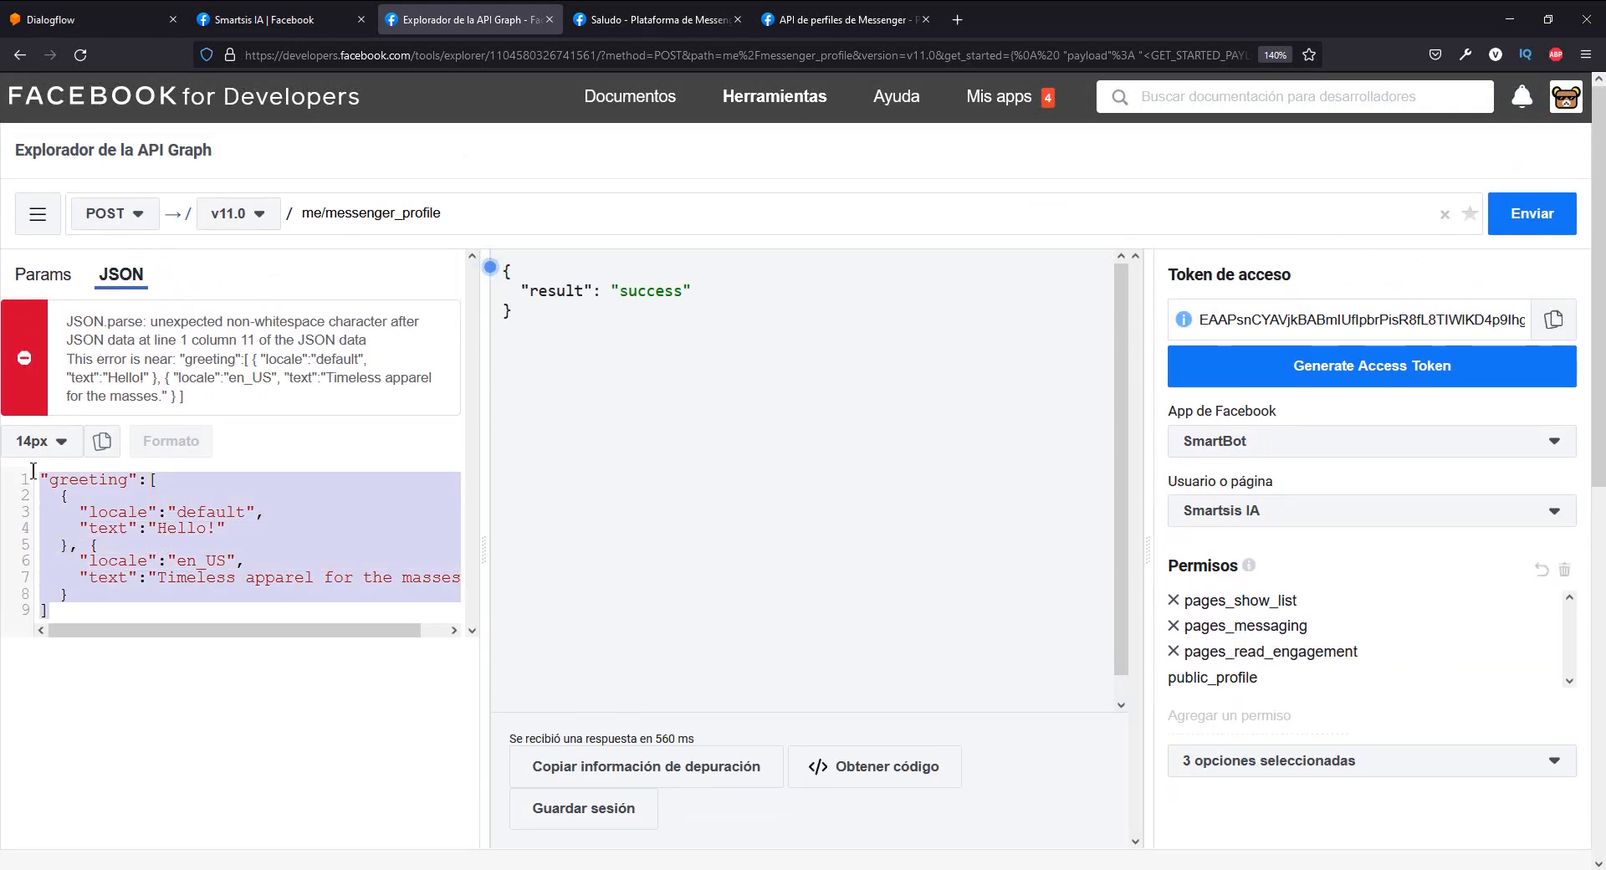
{"action": "left_click", "coordinate": [101, 606]}
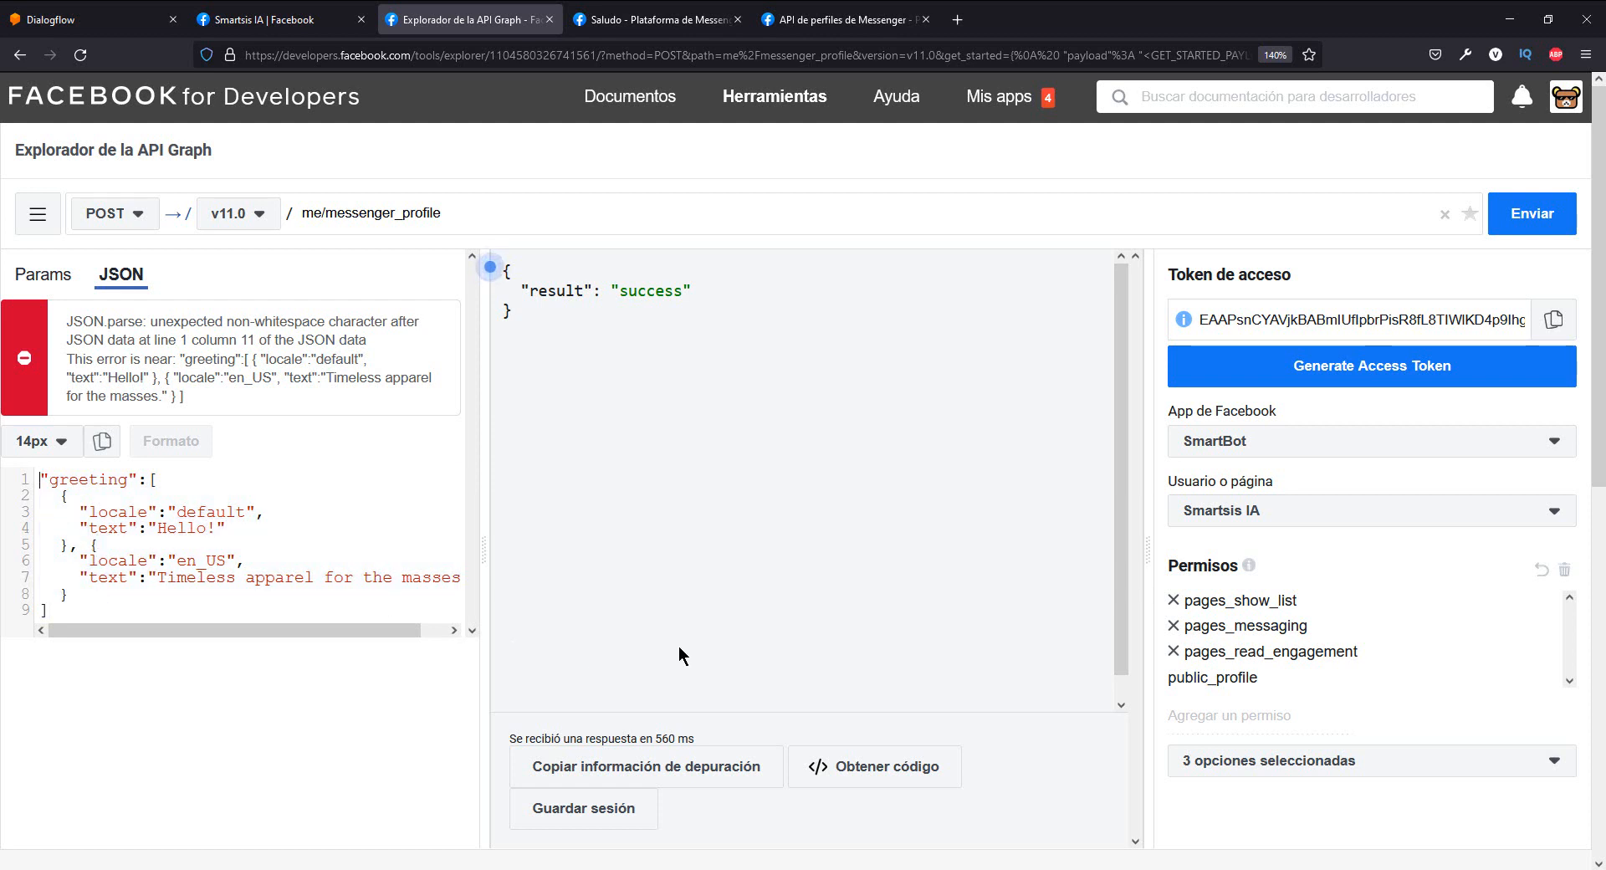
{"action": "type", "text": "{"}
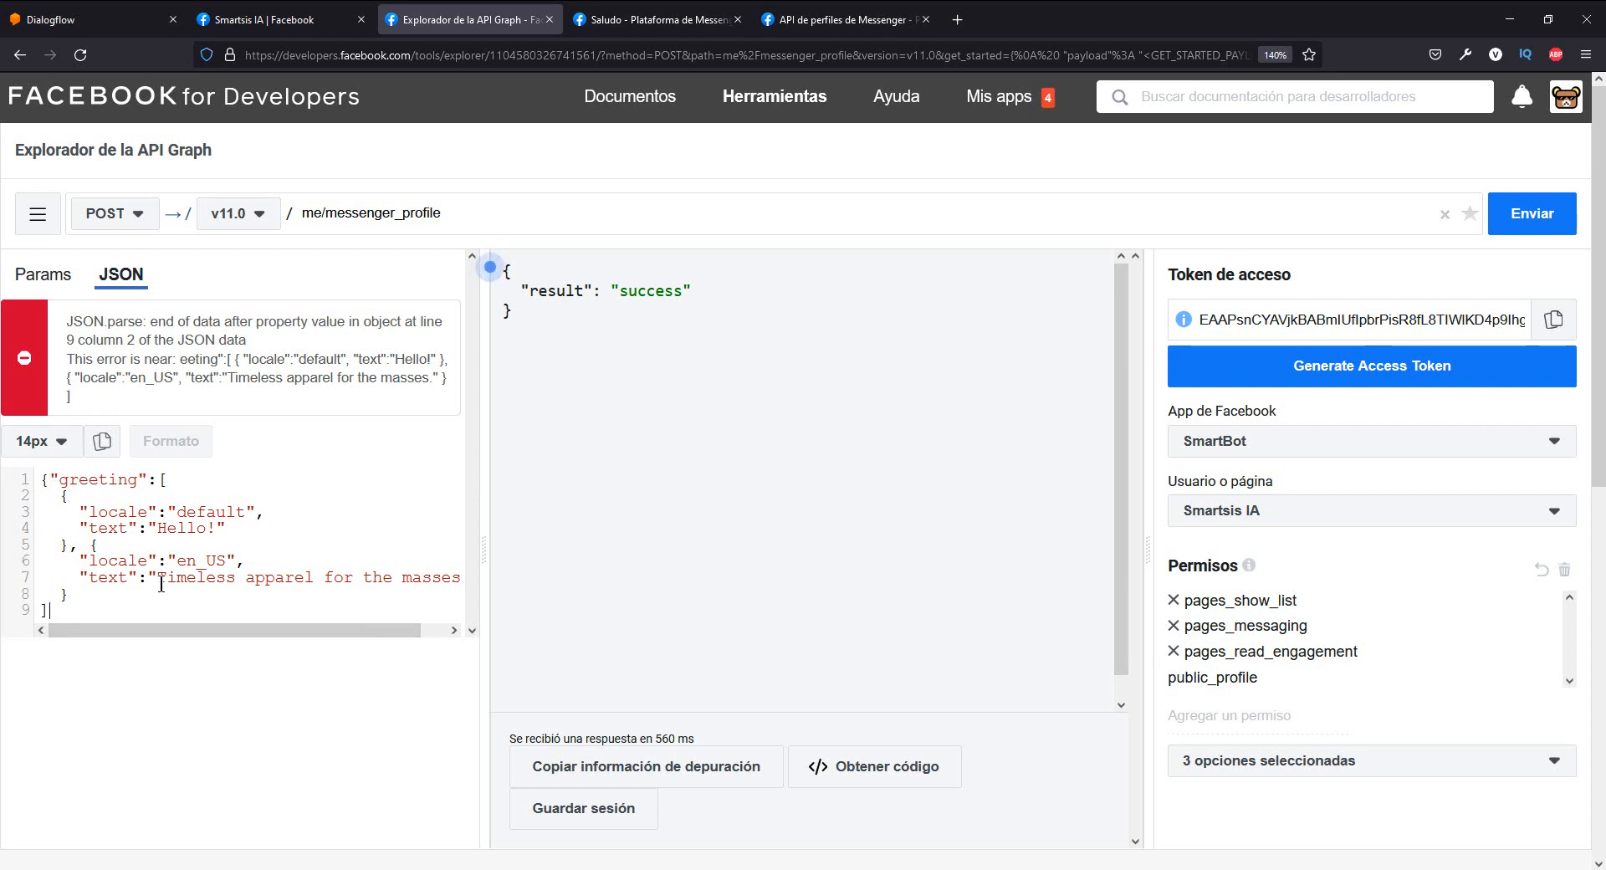
{"action": "type", "text": "}"}
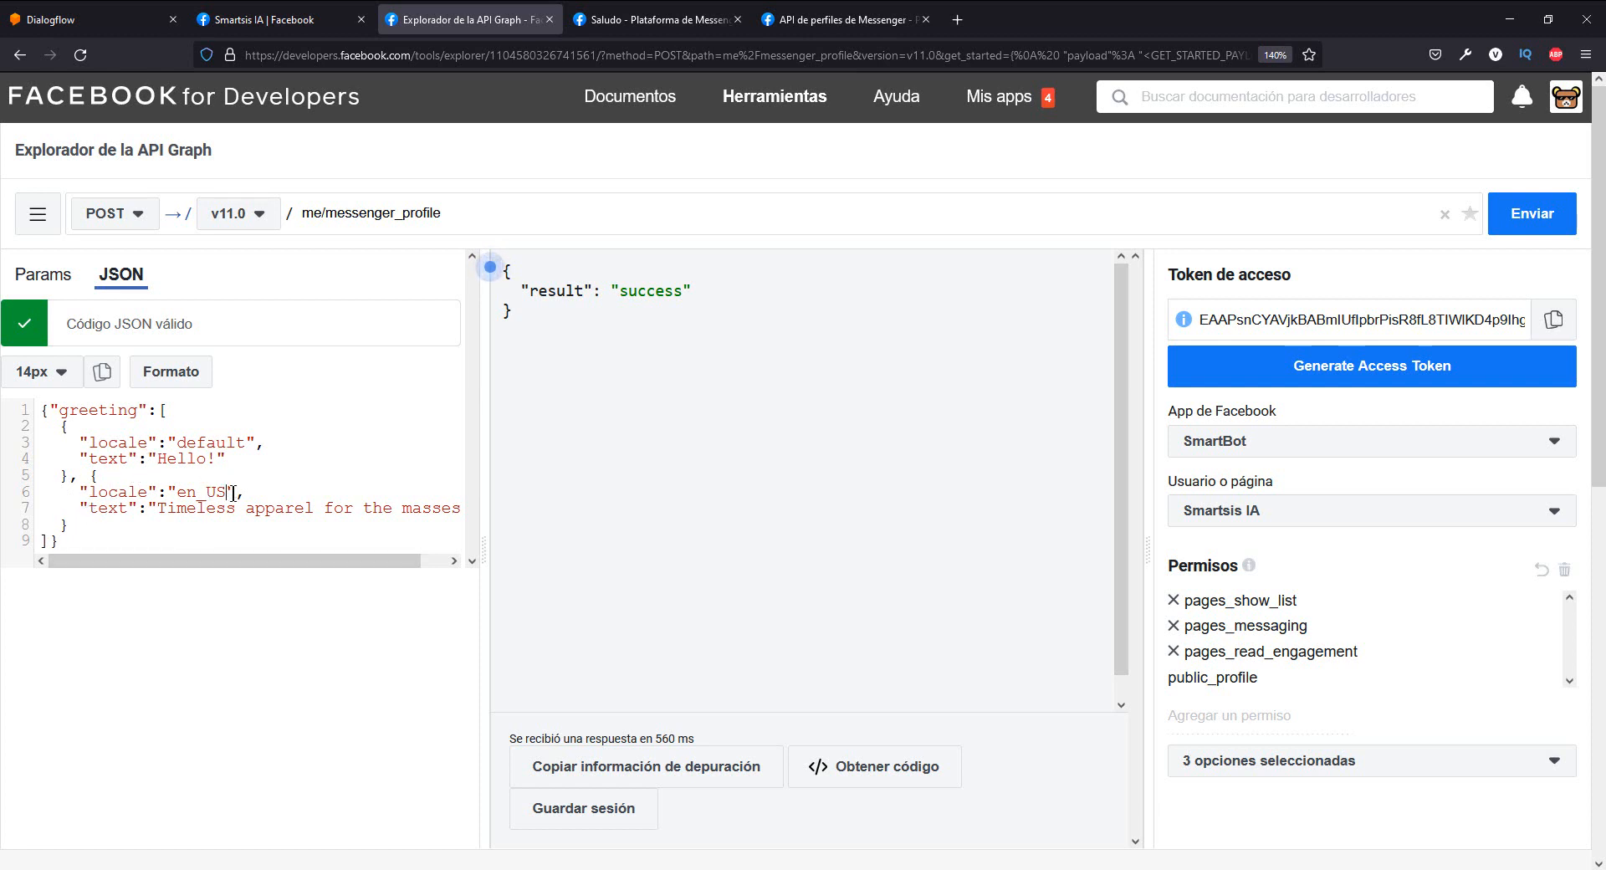
{"action": "left_click_drag", "start_coordinate": [77, 529], "coordinate": [78, 479]}
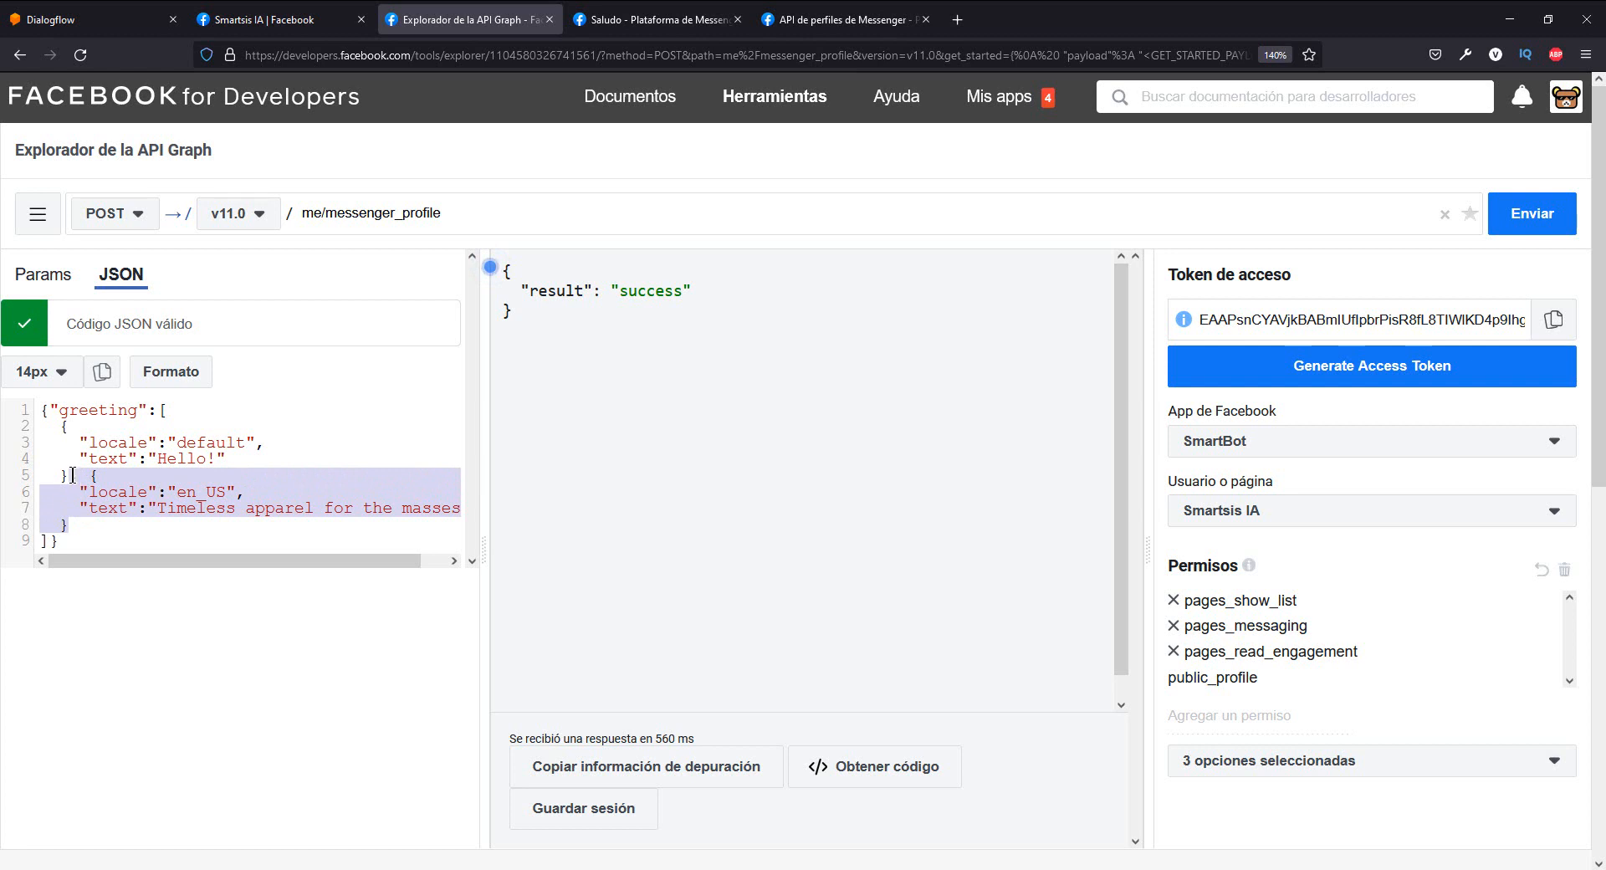
{"action": "key", "text": "BackSpace"}
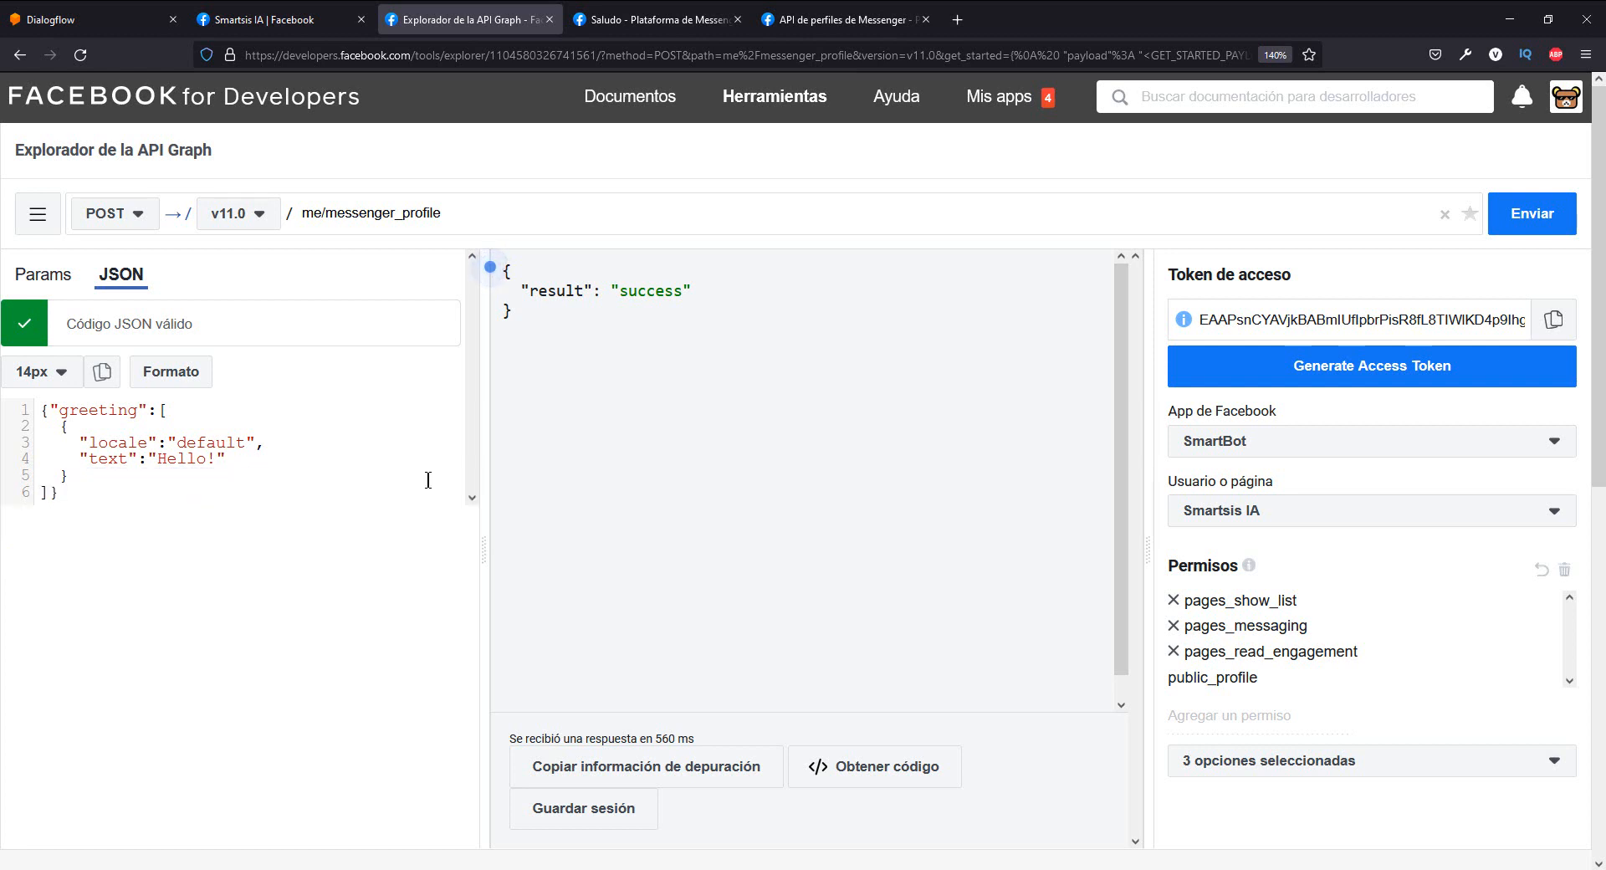
- Replace the default locale's greeting text with "Bienvenido, soy tu asistente virtual SmartBot" followed by a space
{"action": "double_click", "coordinate": [227, 441]}
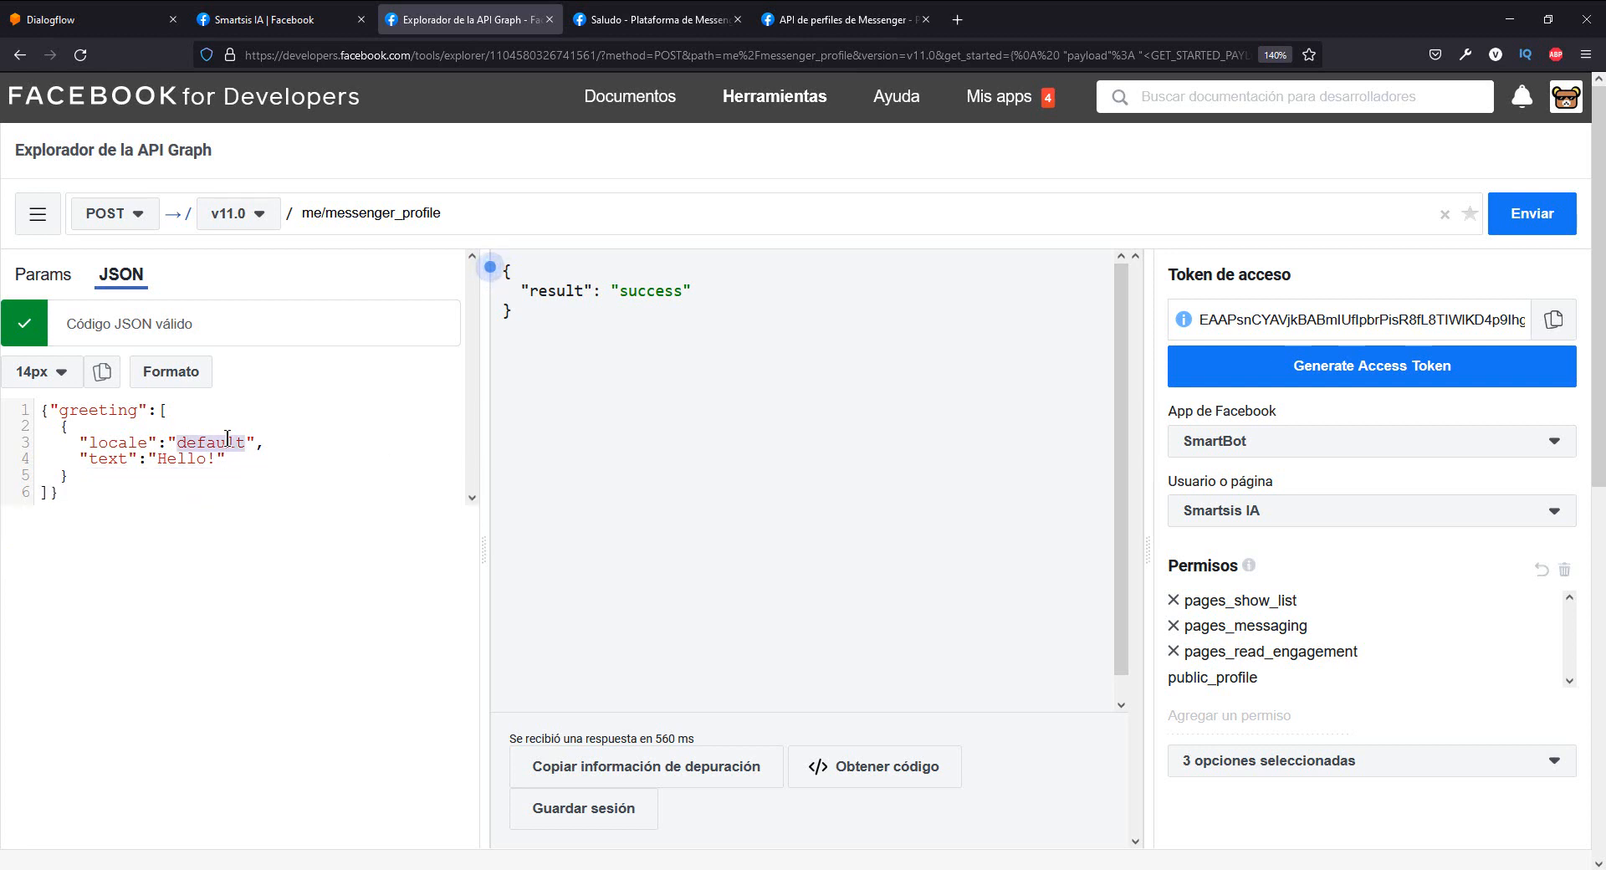
{"action": "left_click_drag", "start_coordinate": [216, 459], "coordinate": [160, 458]}
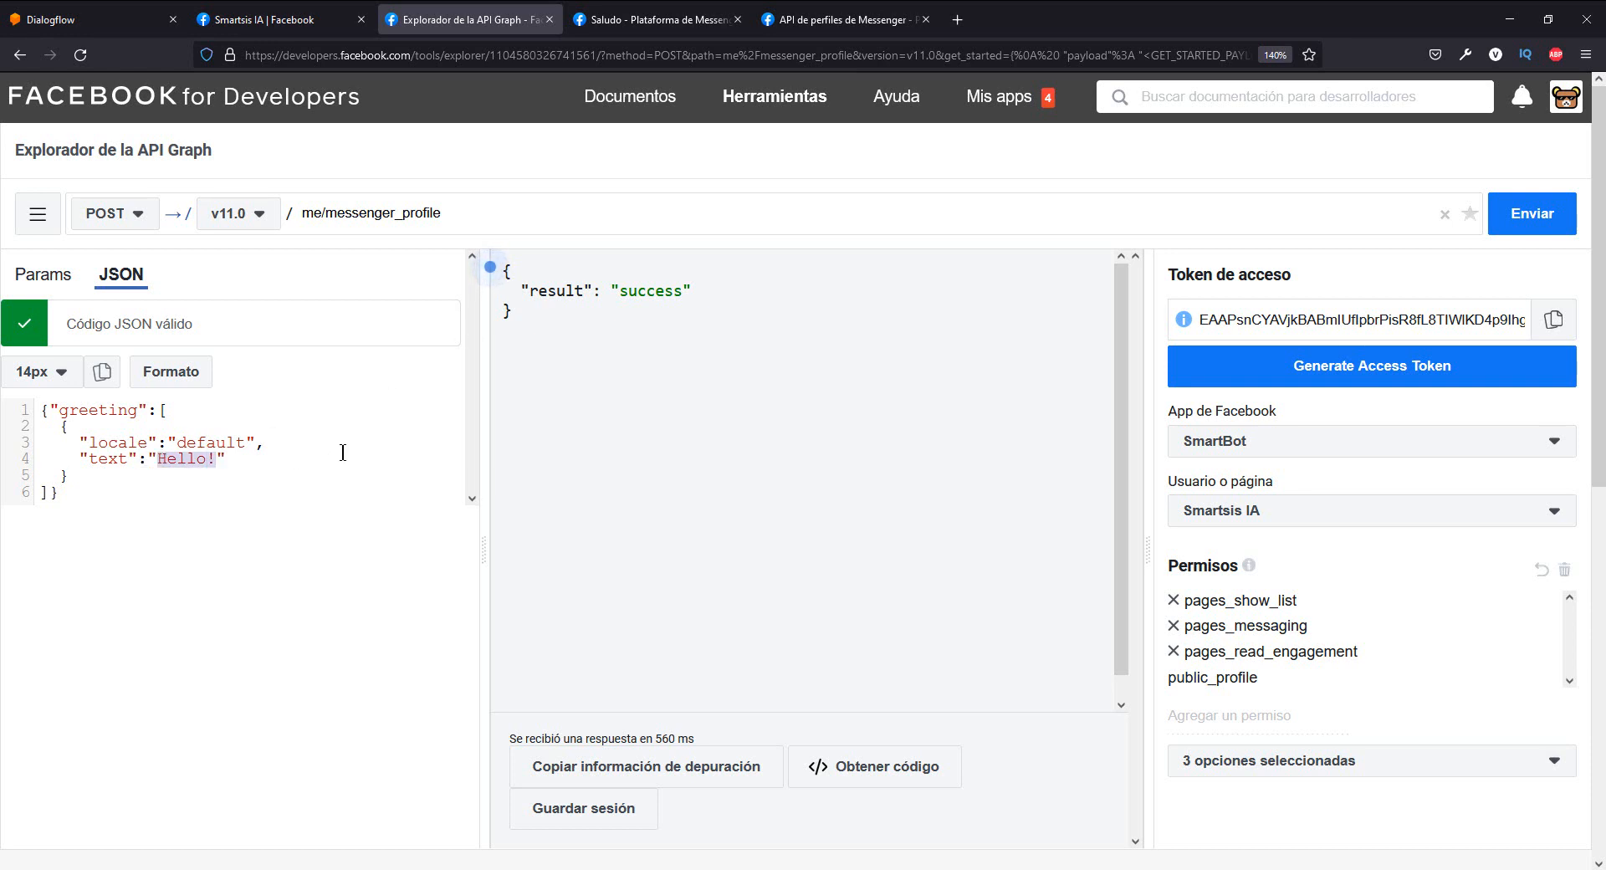
{"action": "type", "text": "Bienvenido,"}
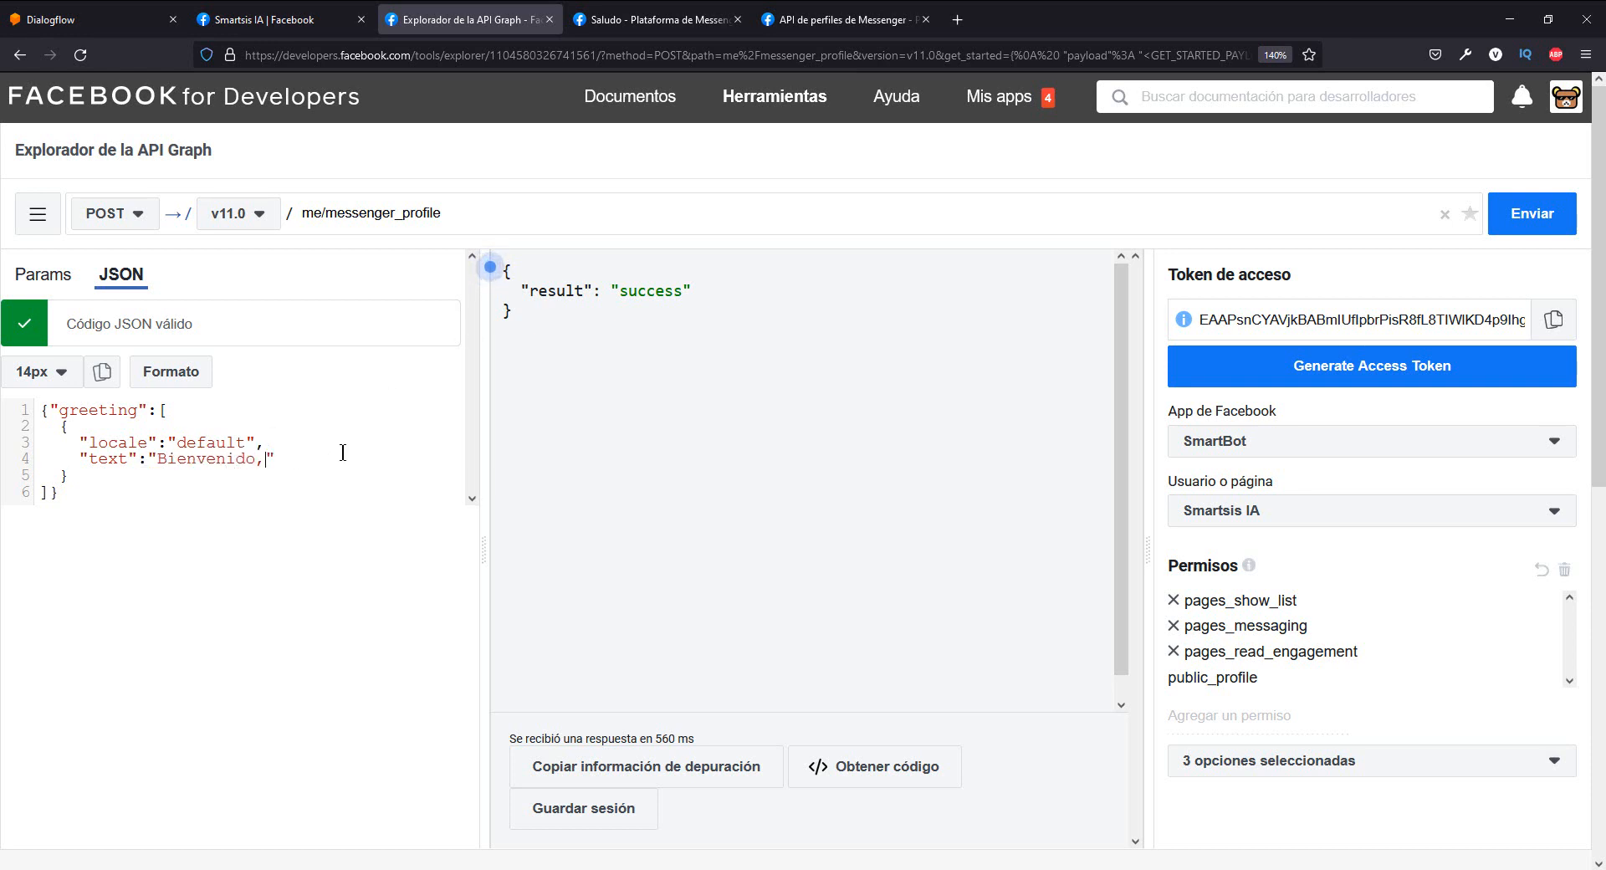
{"action": "type", "text": " soy tu asistente virtual"}
{"action": "type", "text": " SmartB"}
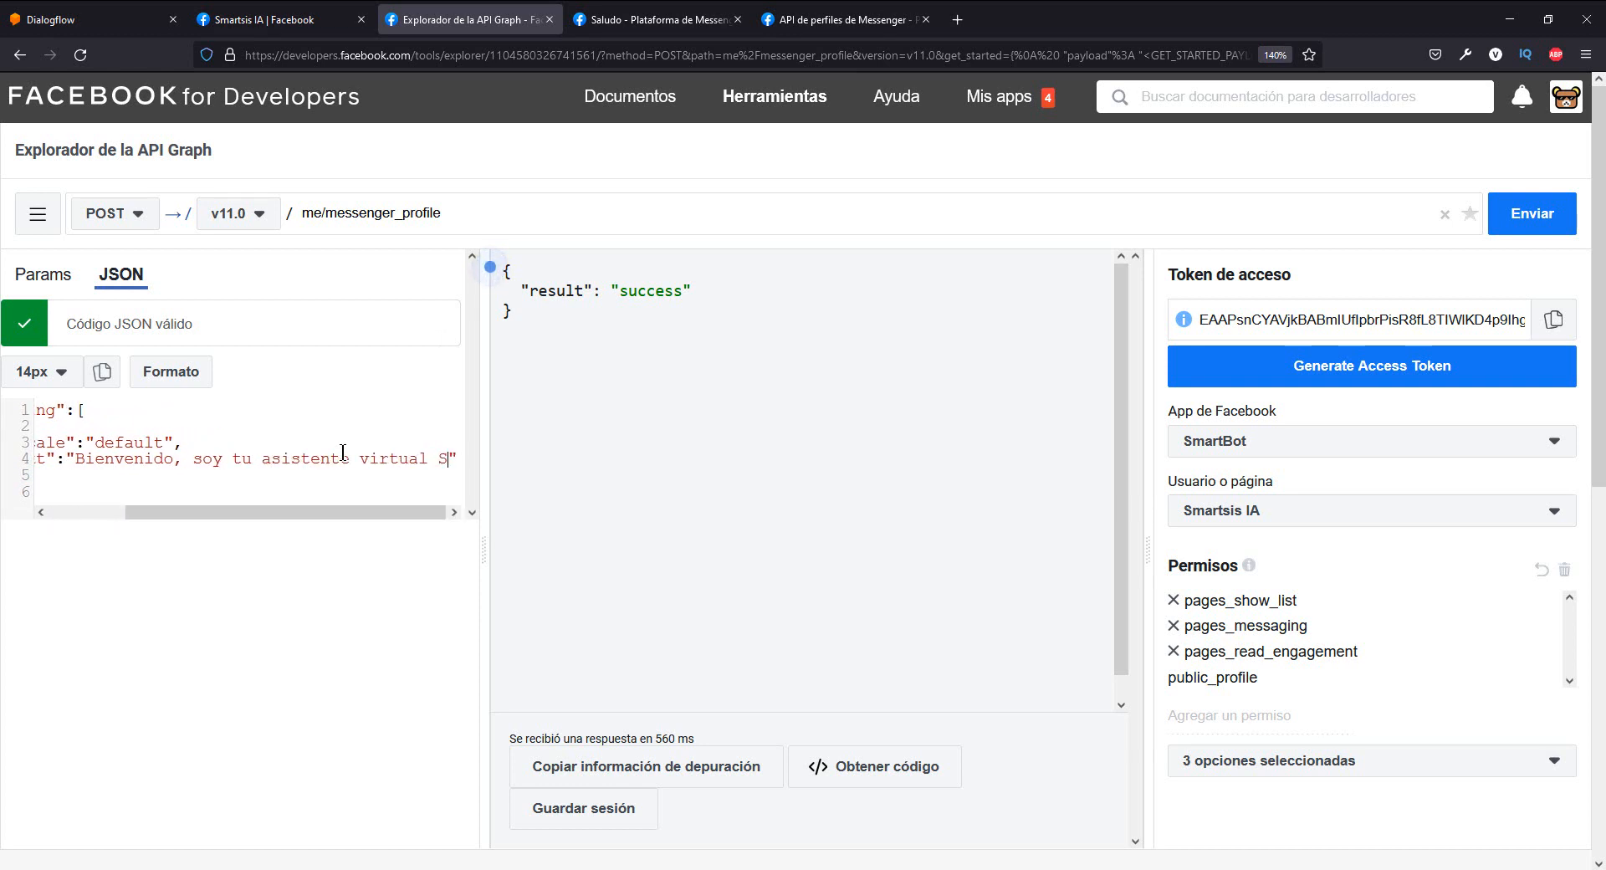
{"action": "type", "text": "ot"}
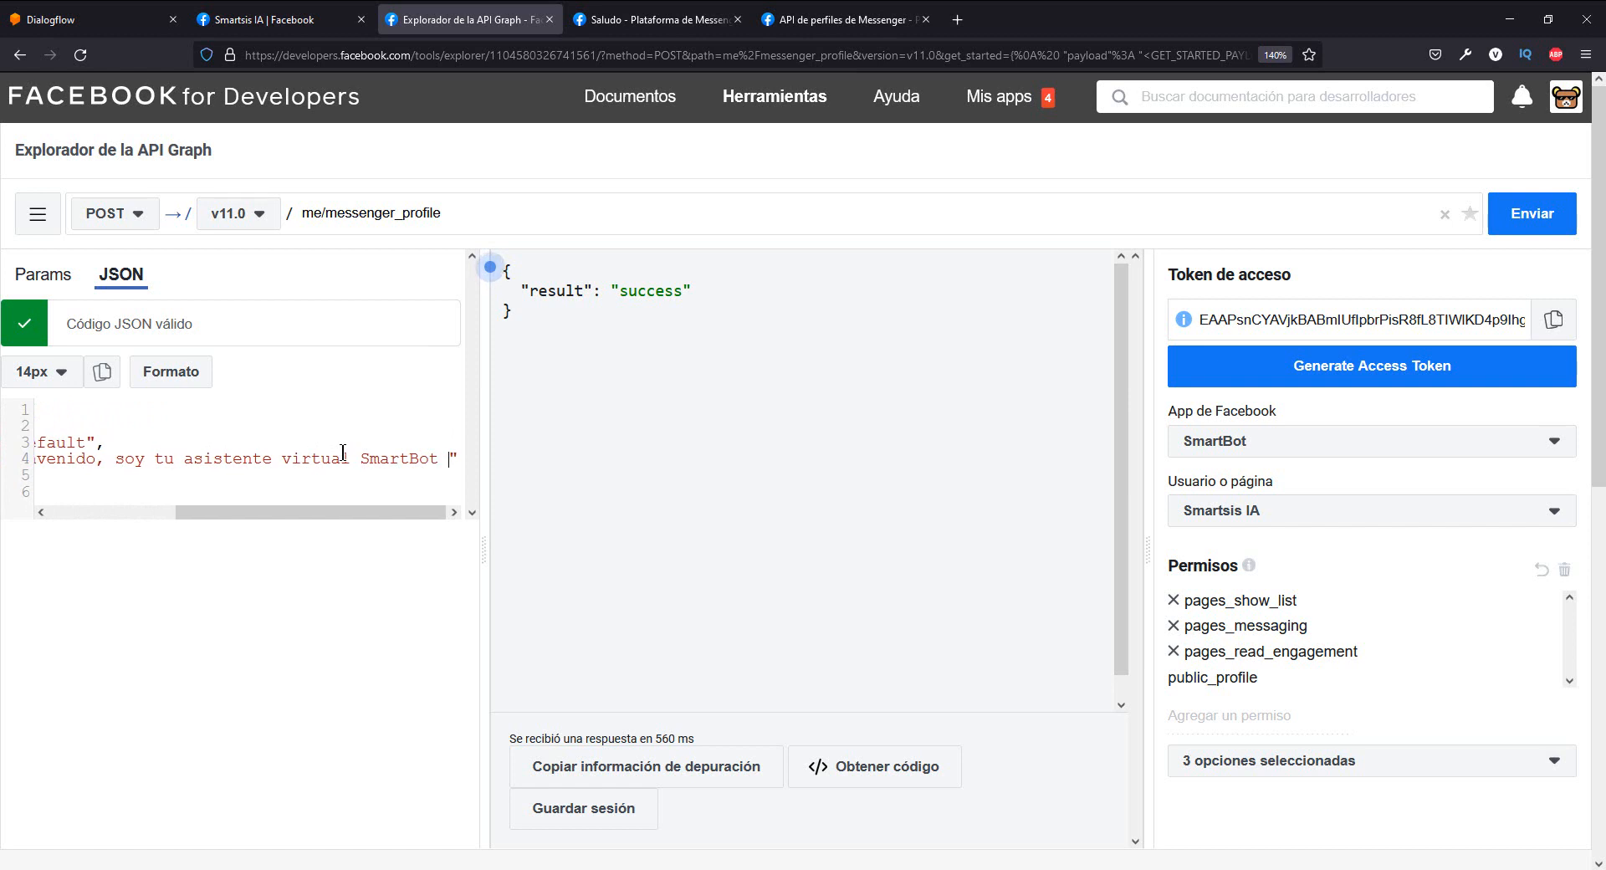
- Search the web for "emoticones facebook" in a new browser tab and open the piliapp Facebook symbols page
{"action": "left_click", "coordinate": [958, 34]}
{"action": "type", "text": "em"}
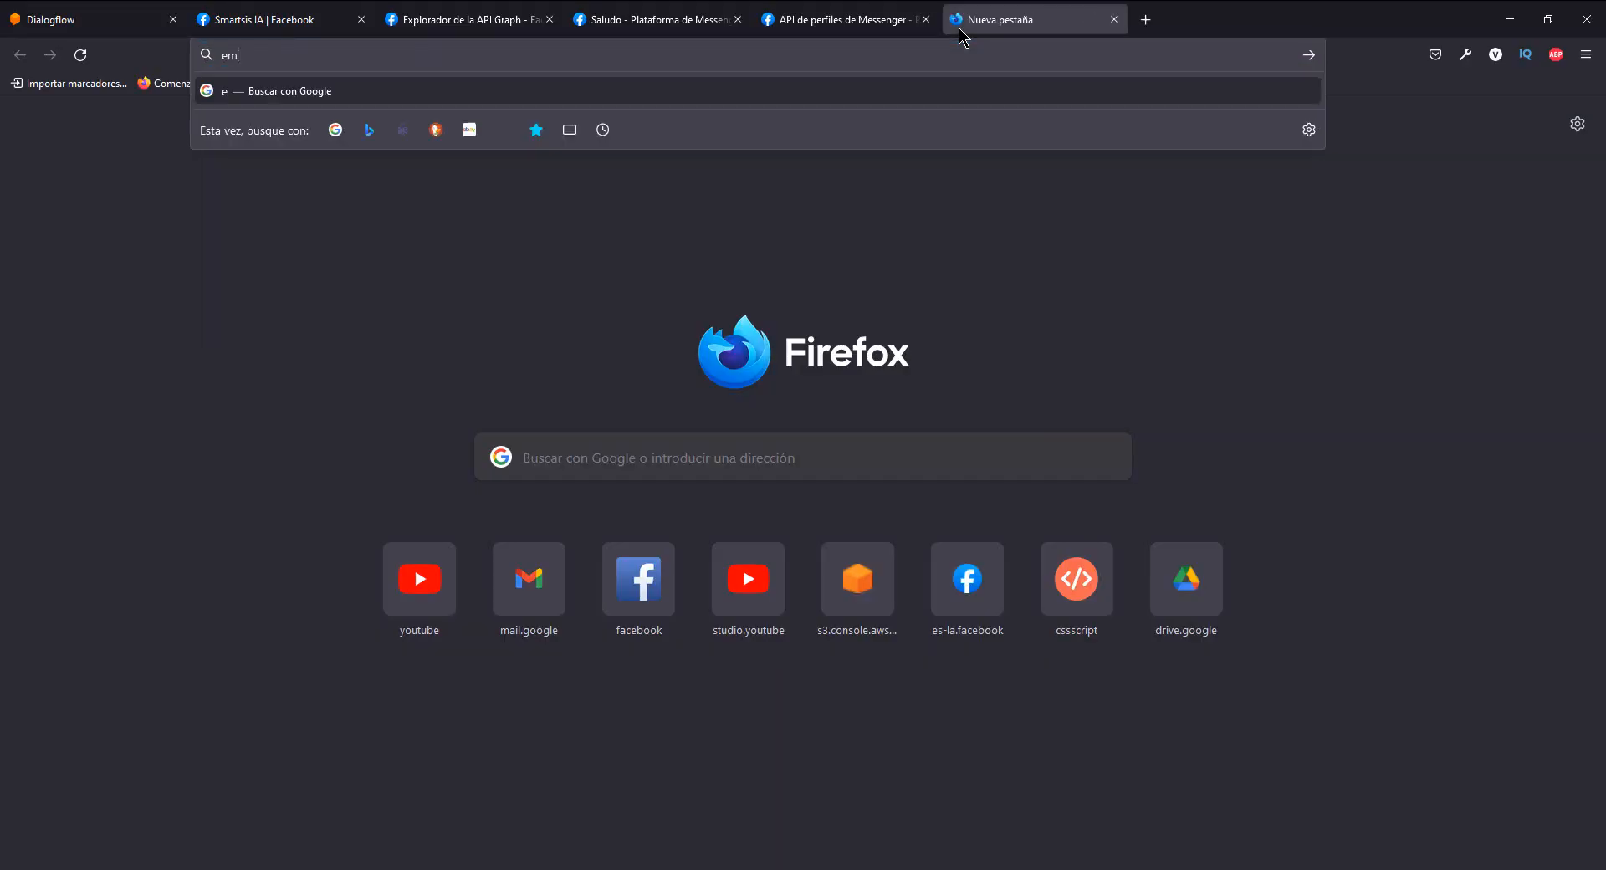
{"action": "type", "text": "oticones facebook"}
{"action": "key", "text": "Return"}
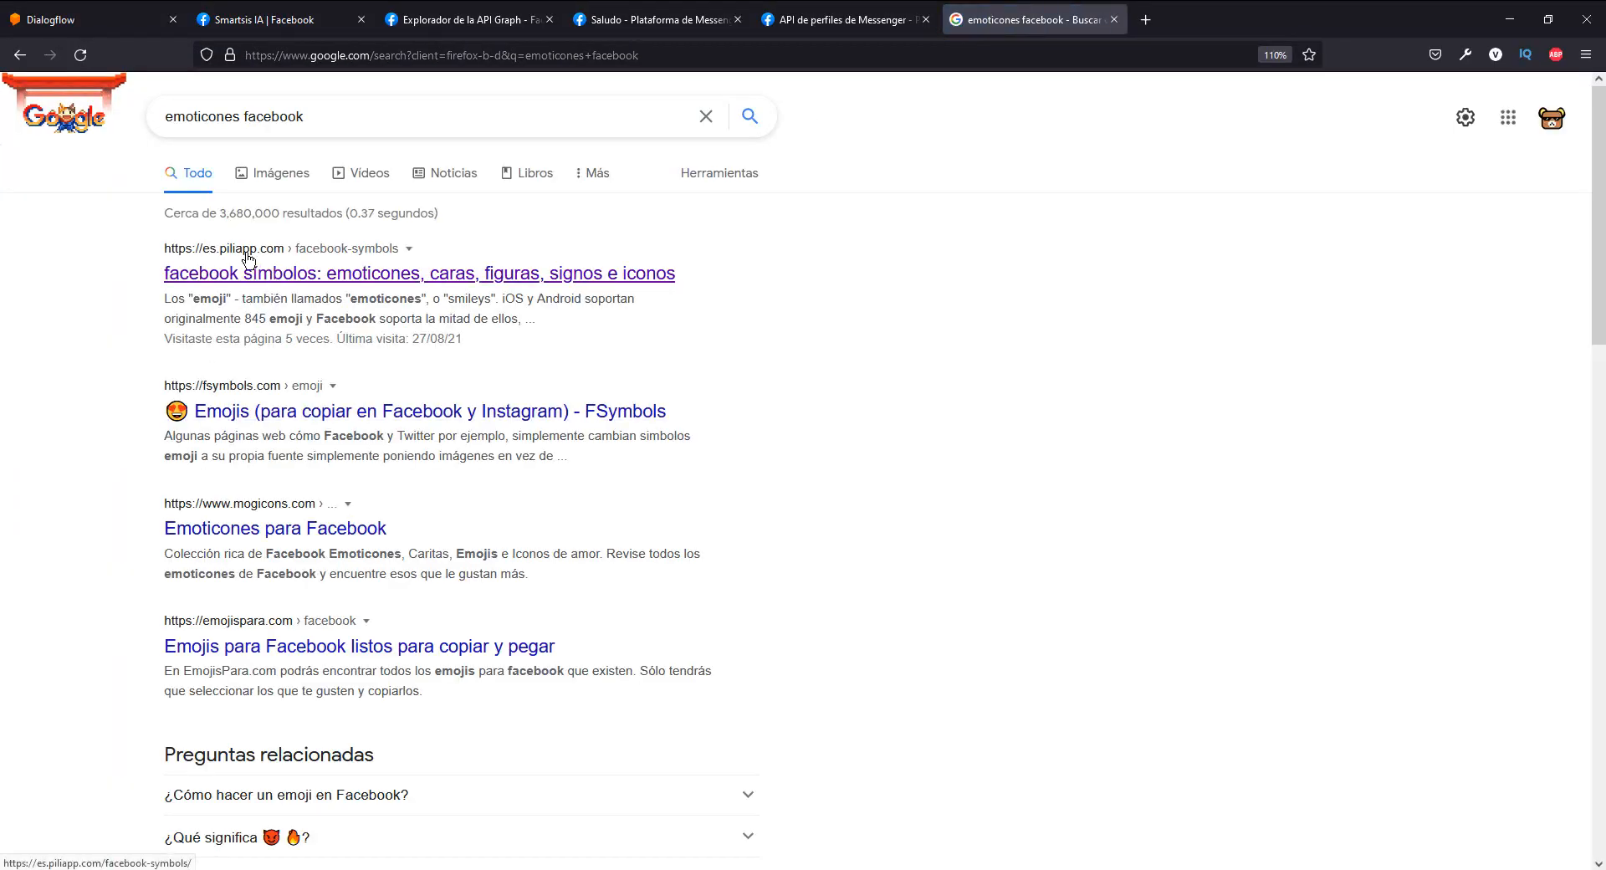
{"action": "left_click", "coordinate": [266, 263]}
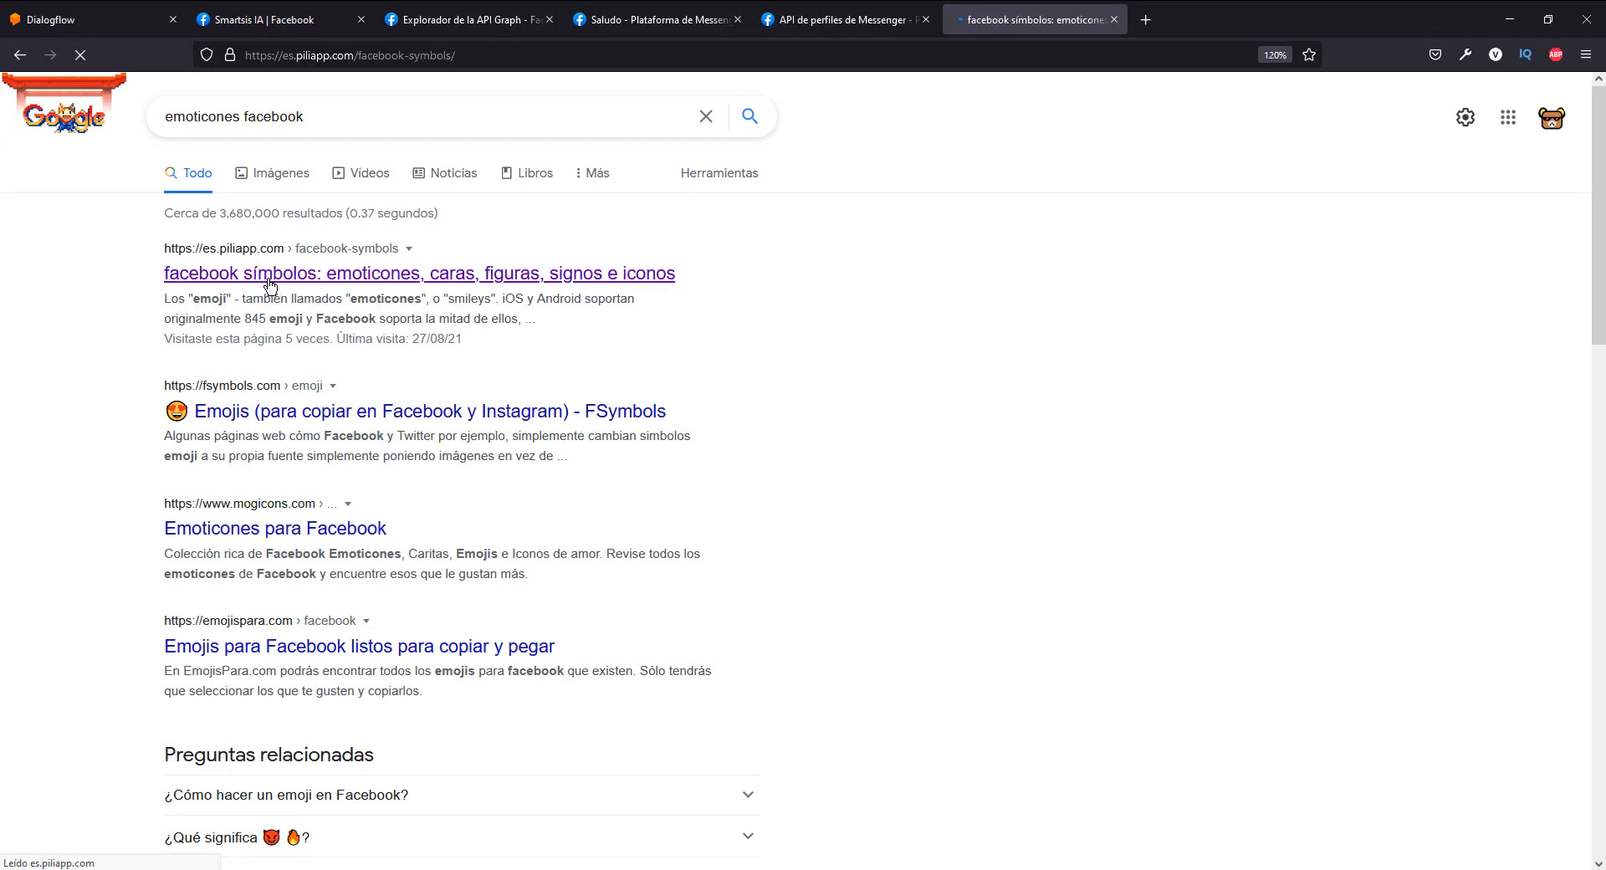
{"action": "left_click", "coordinate": [256, 188]}
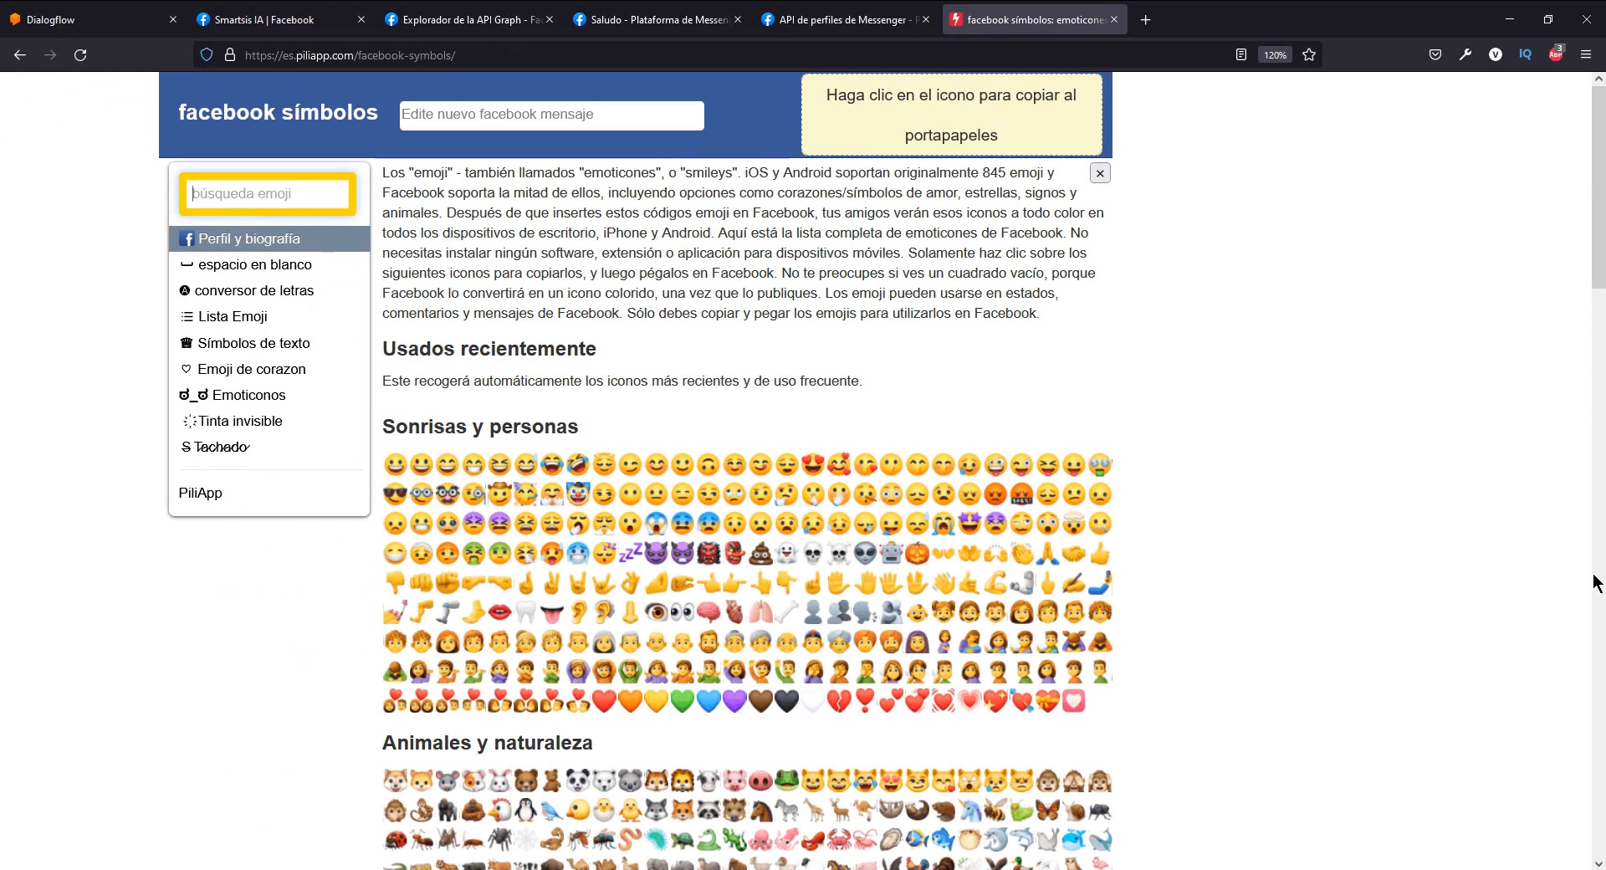
- Copy the robot emoji and paste it after SmartBot in the Graph API Explorer's greeting text
{"action": "left_click", "coordinate": [1442, 486]}
{"action": "left_click", "coordinate": [890, 555]}
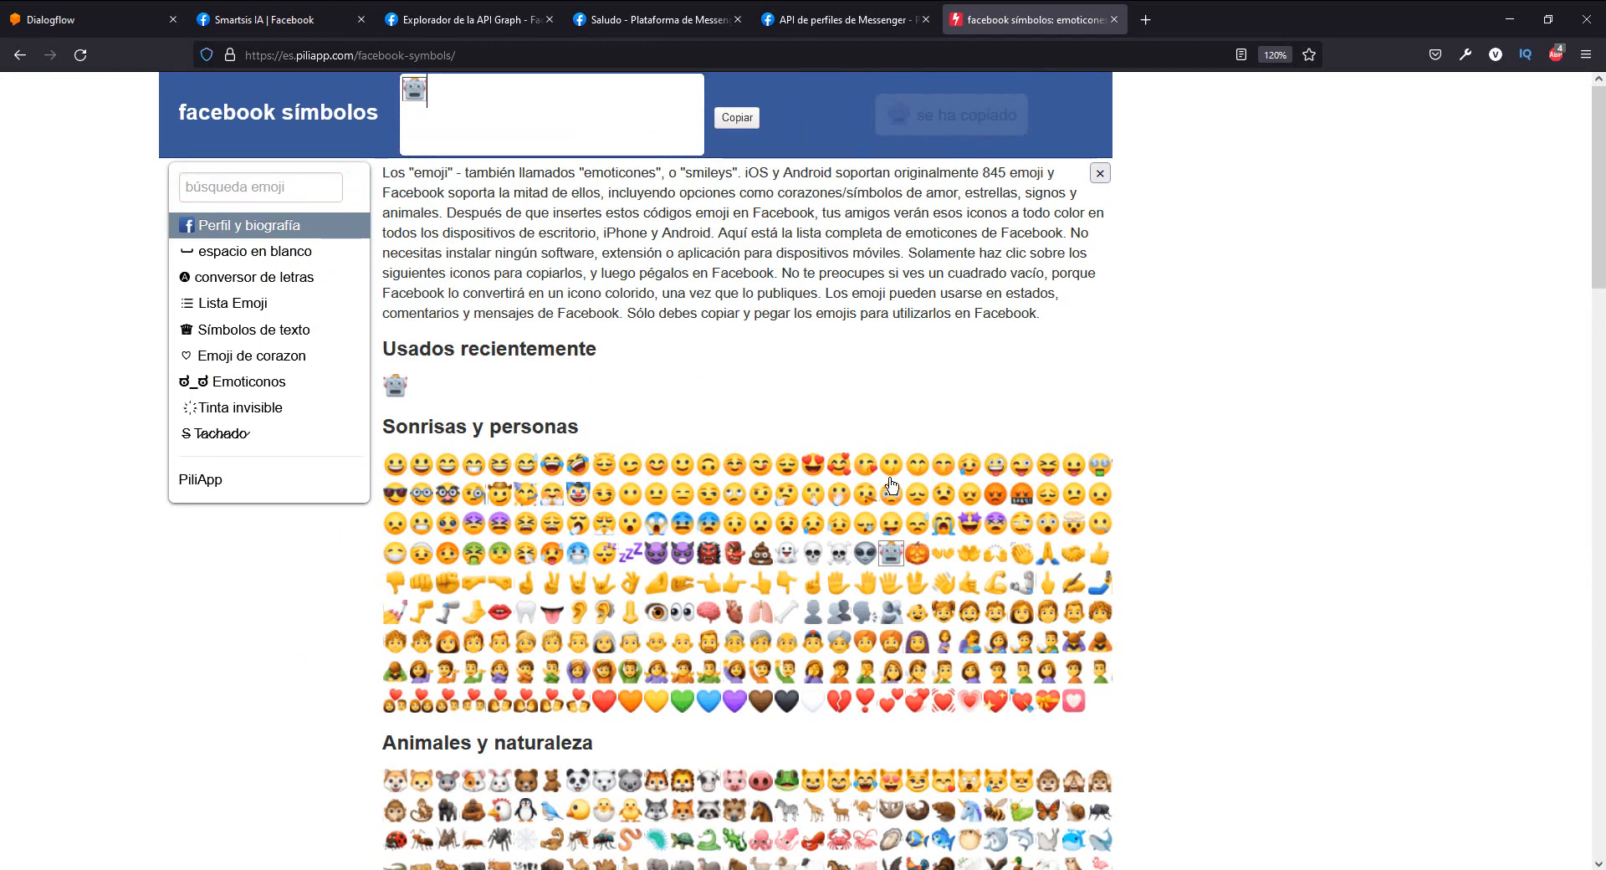
{"action": "left_click", "coordinate": [499, 18]}
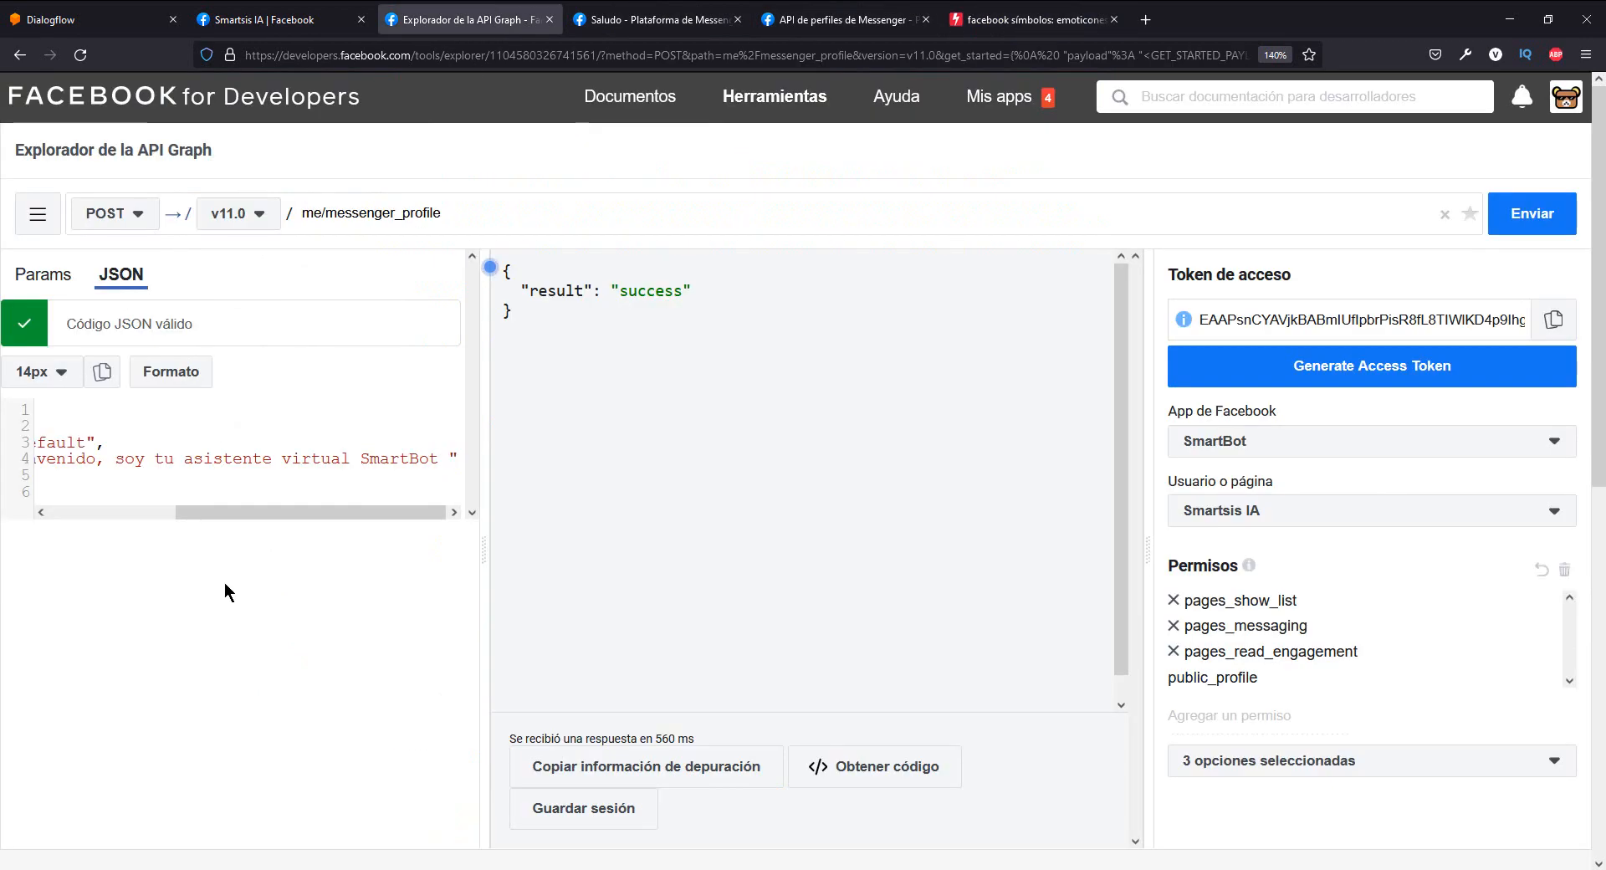
{"action": "type", "text": "🤖"}
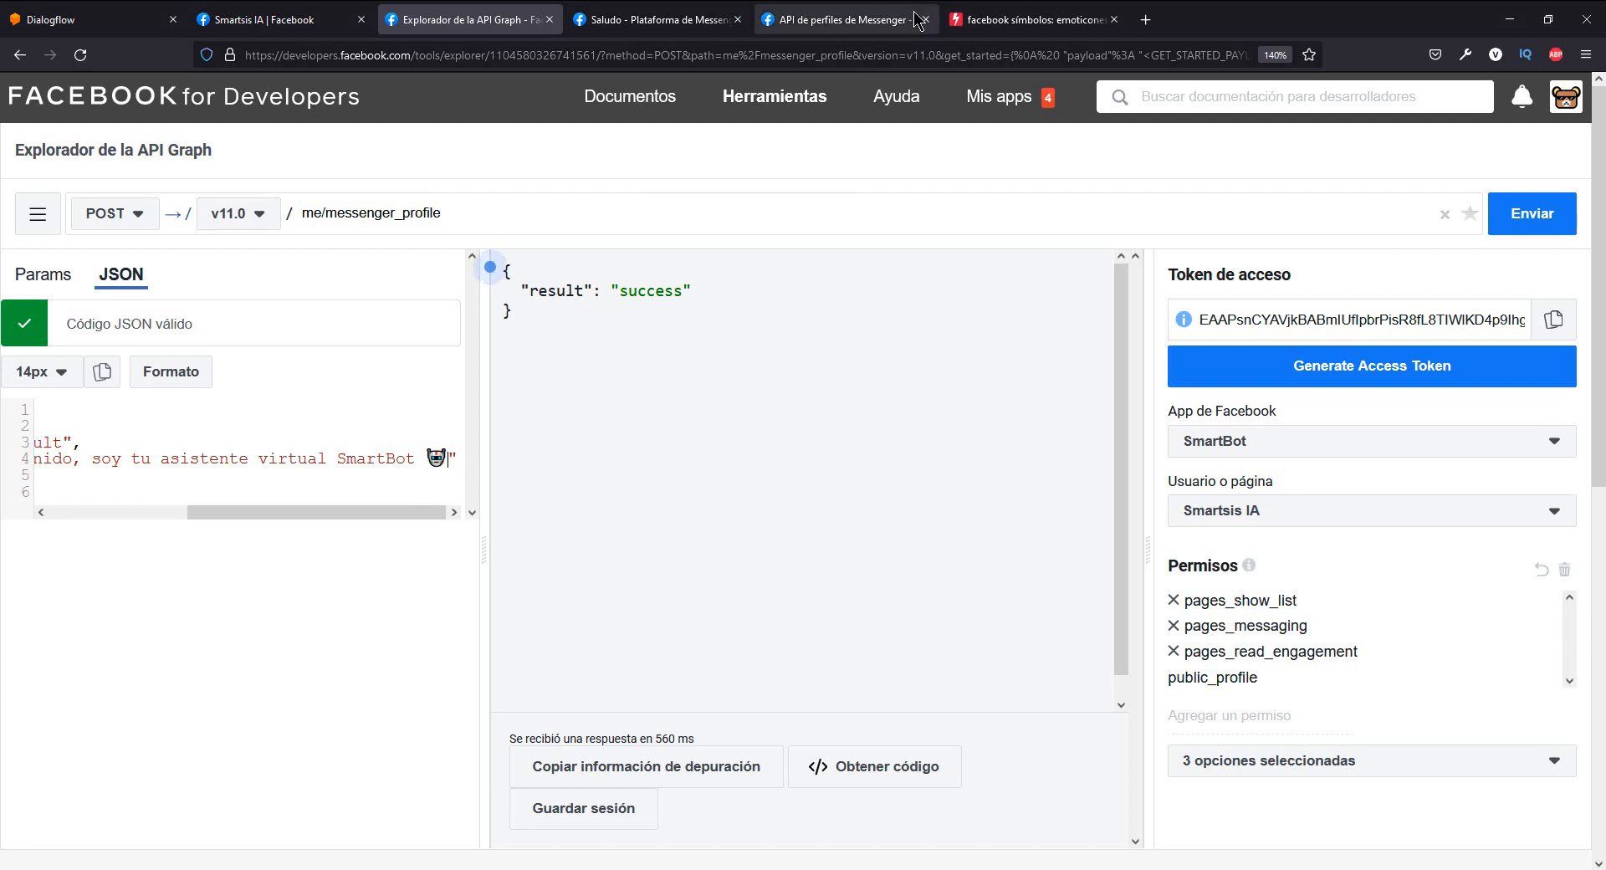
- Return to the Facebook symbols page, search the emojis for "cohe", and copy the rocket emoji
{"action": "left_click", "coordinate": [991, 19]}
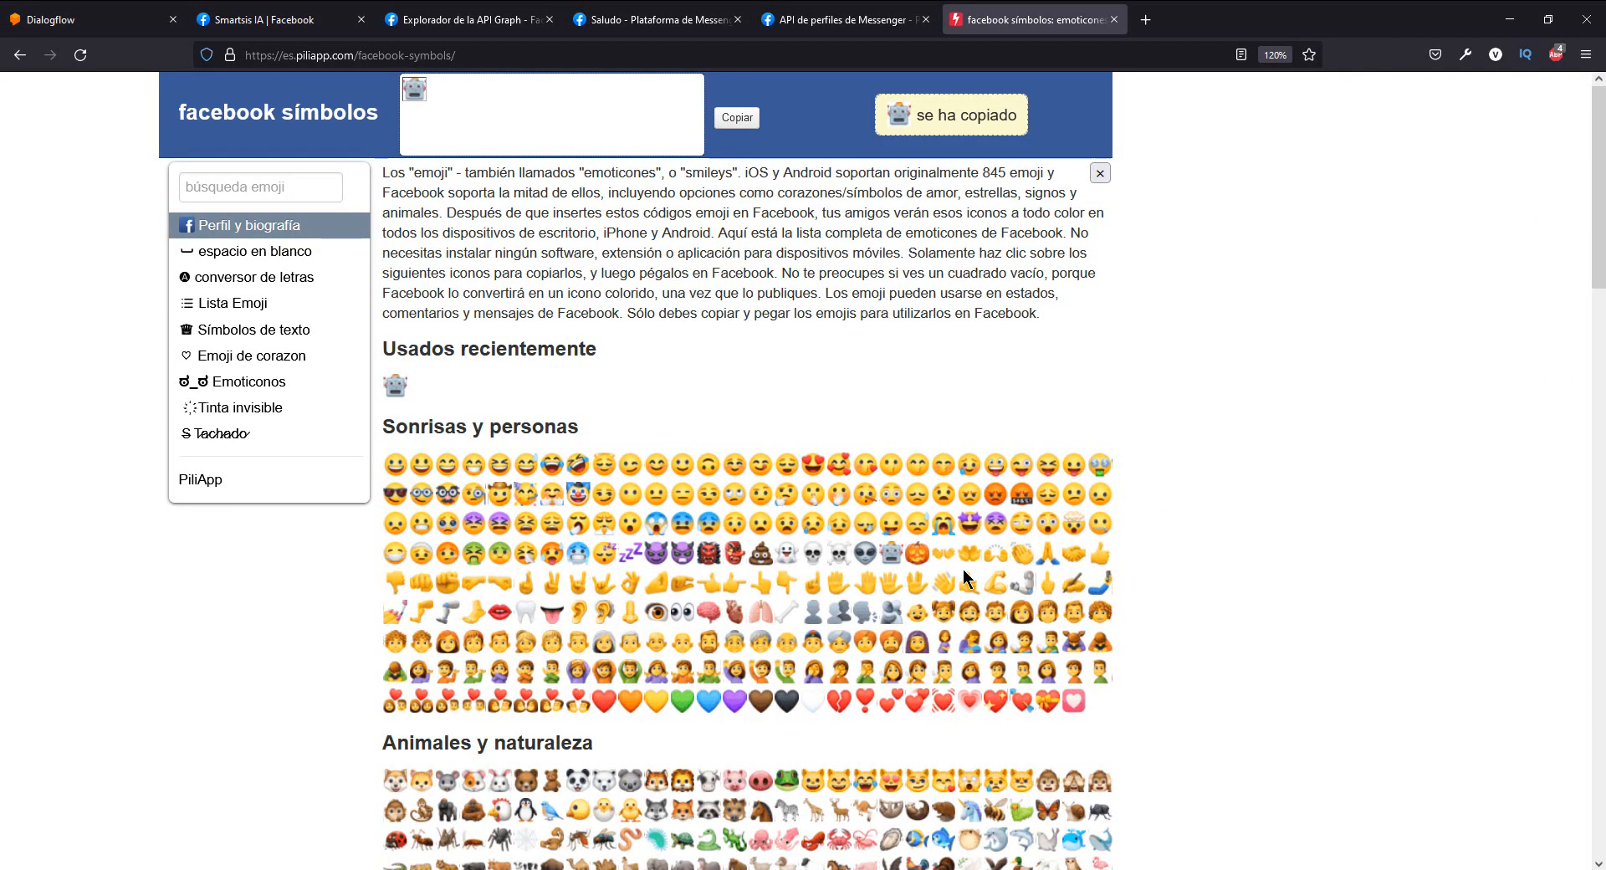
{"action": "scroll", "coordinate": [961, 568], "scroll_direction": "down", "scroll_amount": 2}
{"action": "scroll", "coordinate": [760, 481], "scroll_direction": "up", "scroll_amount": 2}
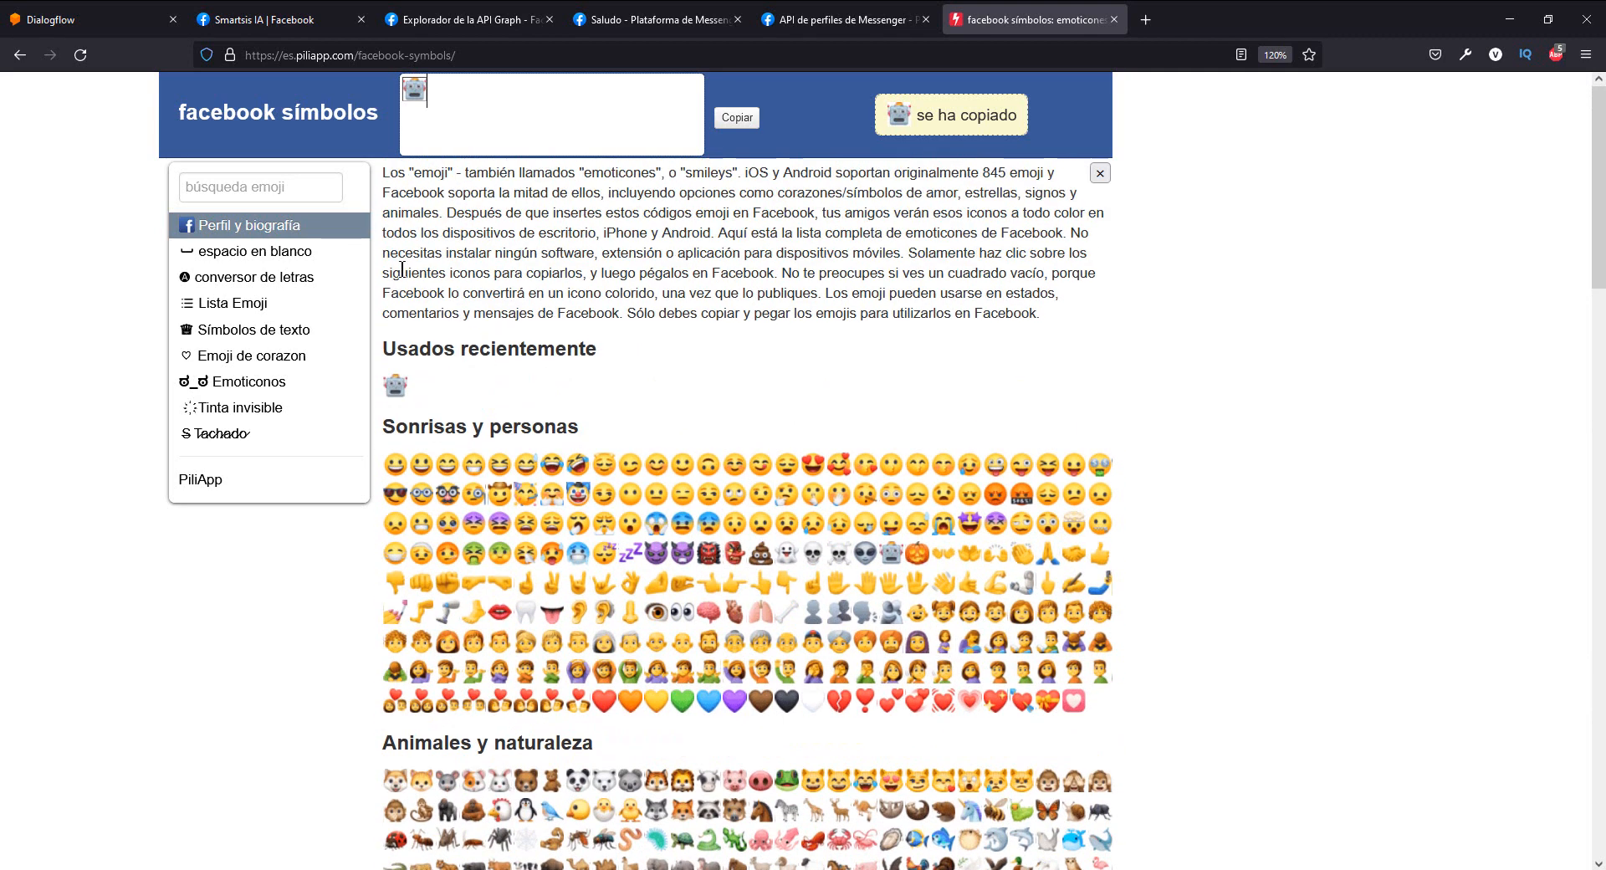
{"action": "left_click", "coordinate": [274, 184]}
{"action": "type", "text": "coe"}
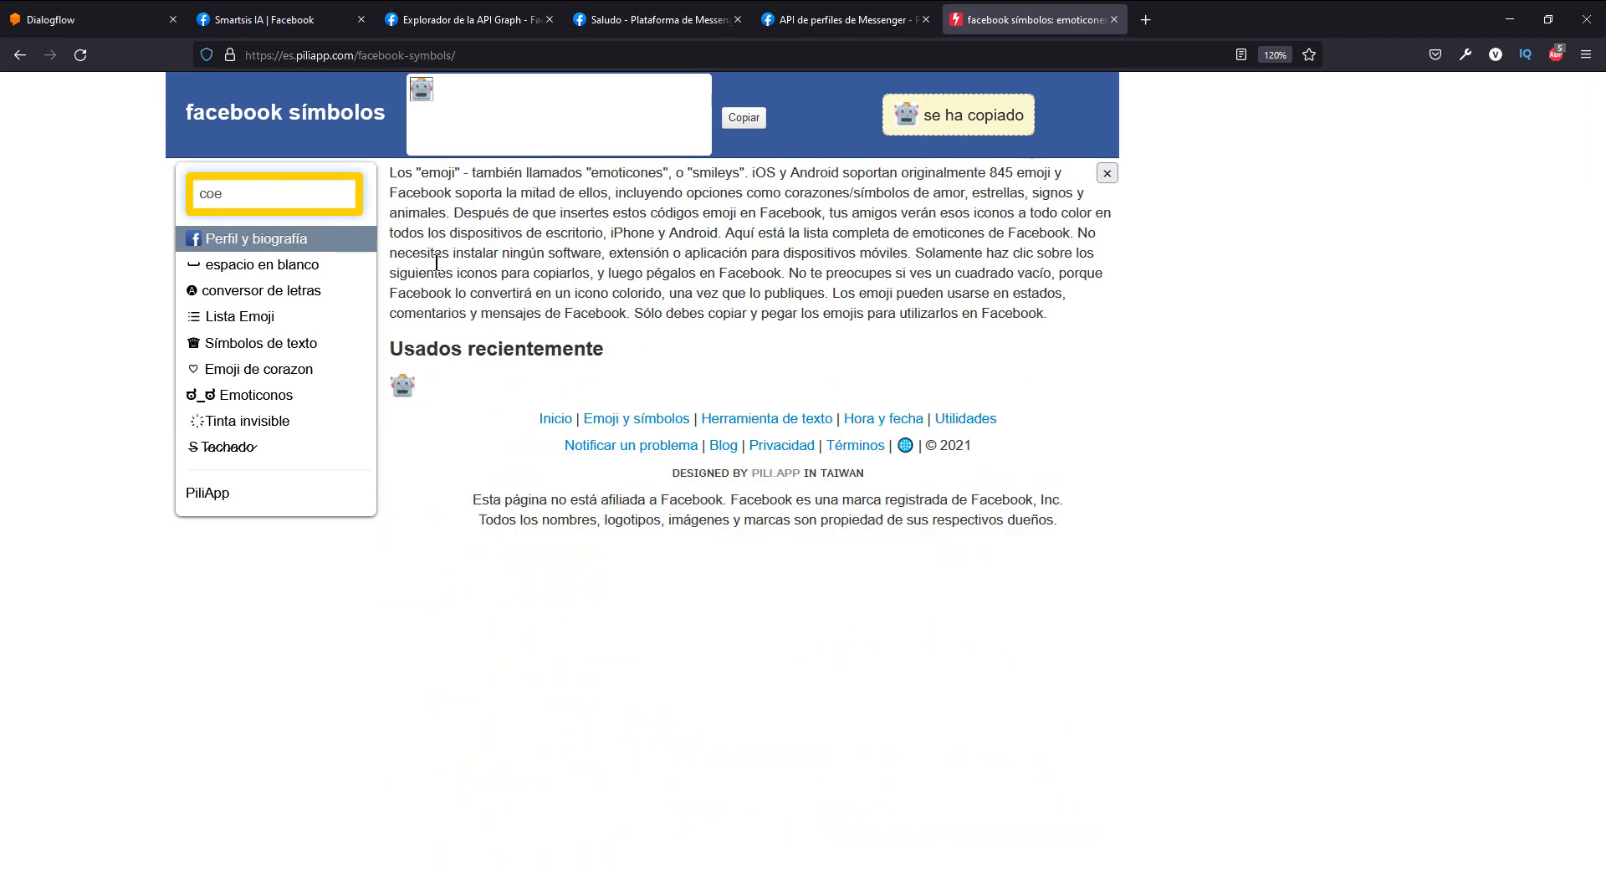
{"action": "key", "text": "BackSpace"}
{"action": "type", "text": "he"}
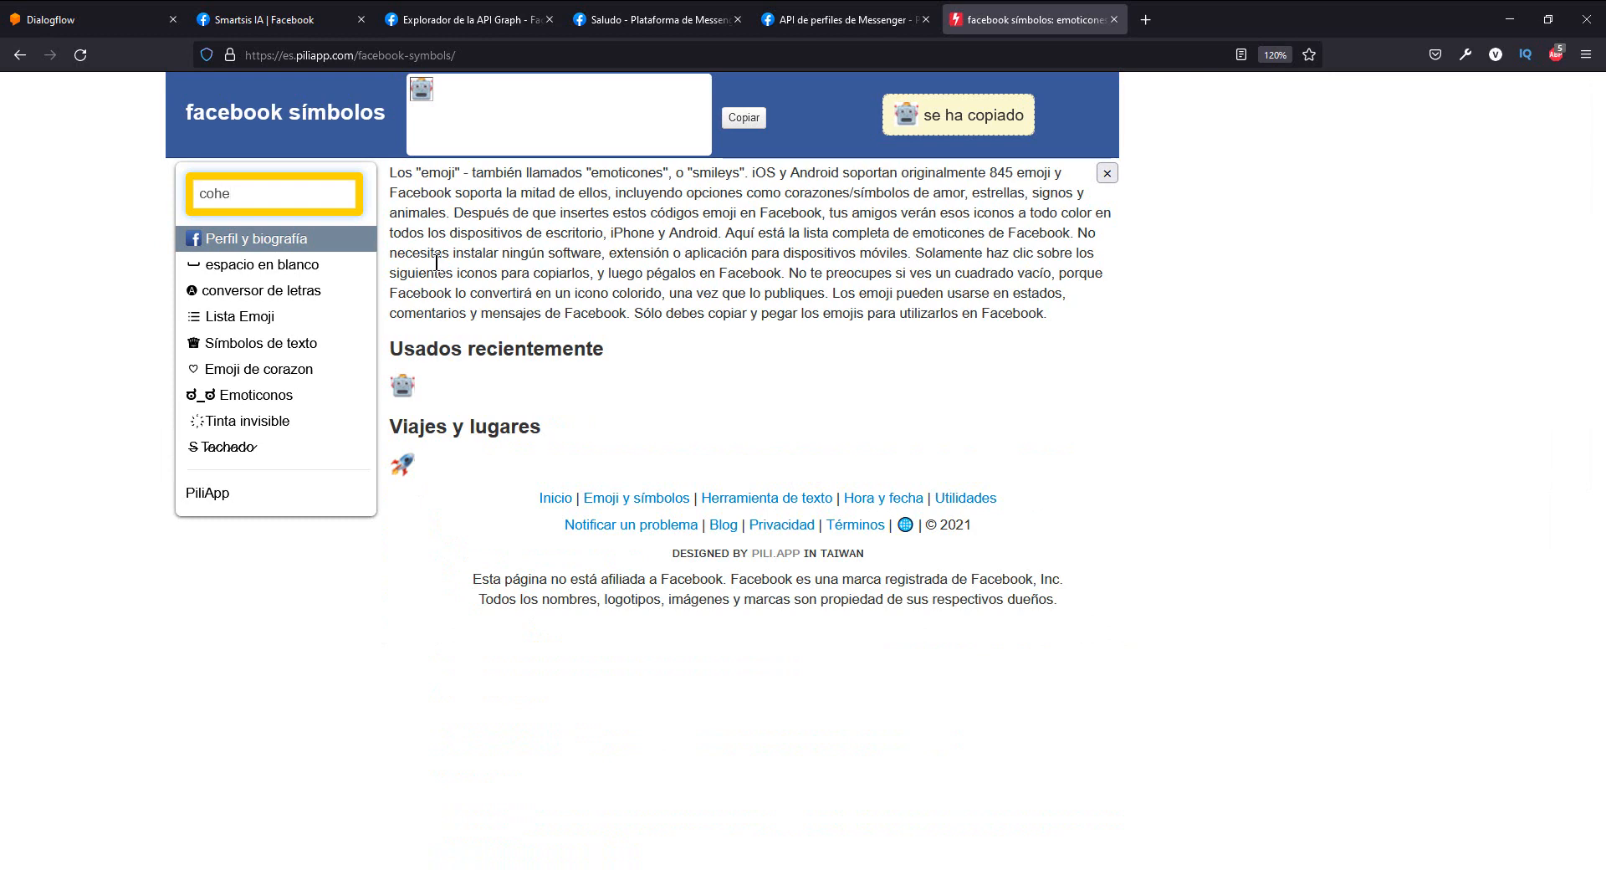
{"action": "left_click", "coordinate": [400, 462]}
- Paste the rocket emoji twice after the robot in the greeting text and check the full JSON body
{"action": "left_click", "coordinate": [394, 22]}
{"action": "left_click", "coordinate": [450, 455]}
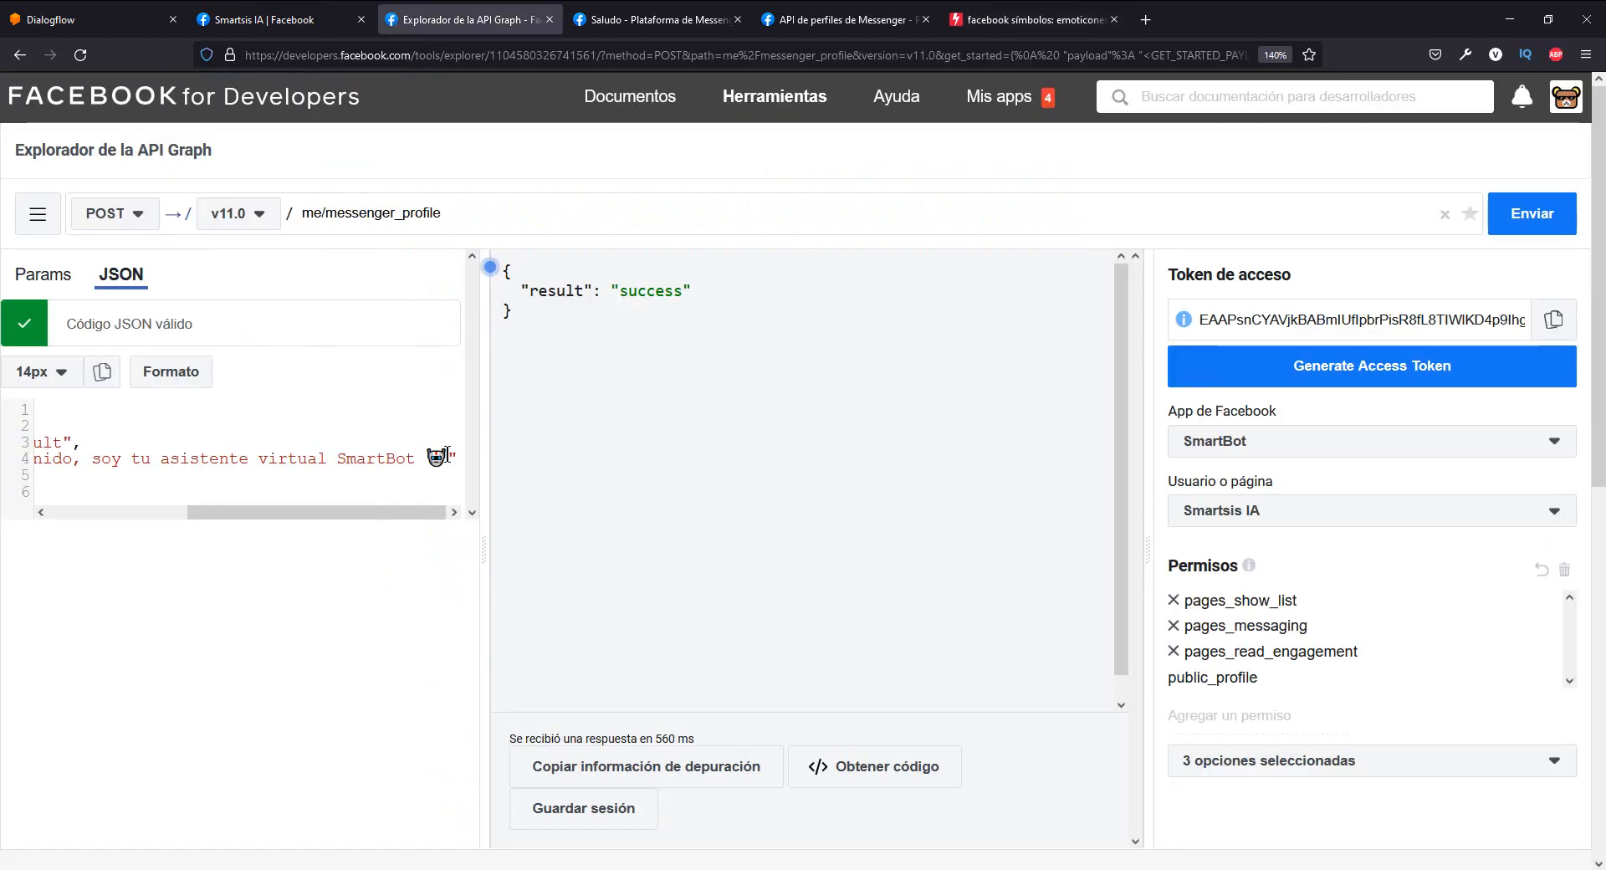
{"action": "key", "text": "ctrl+v"}
{"action": "key", "text": "ctrl+v"}
{"action": "left_click_drag", "start_coordinate": [415, 509], "coordinate": [200, 515]}
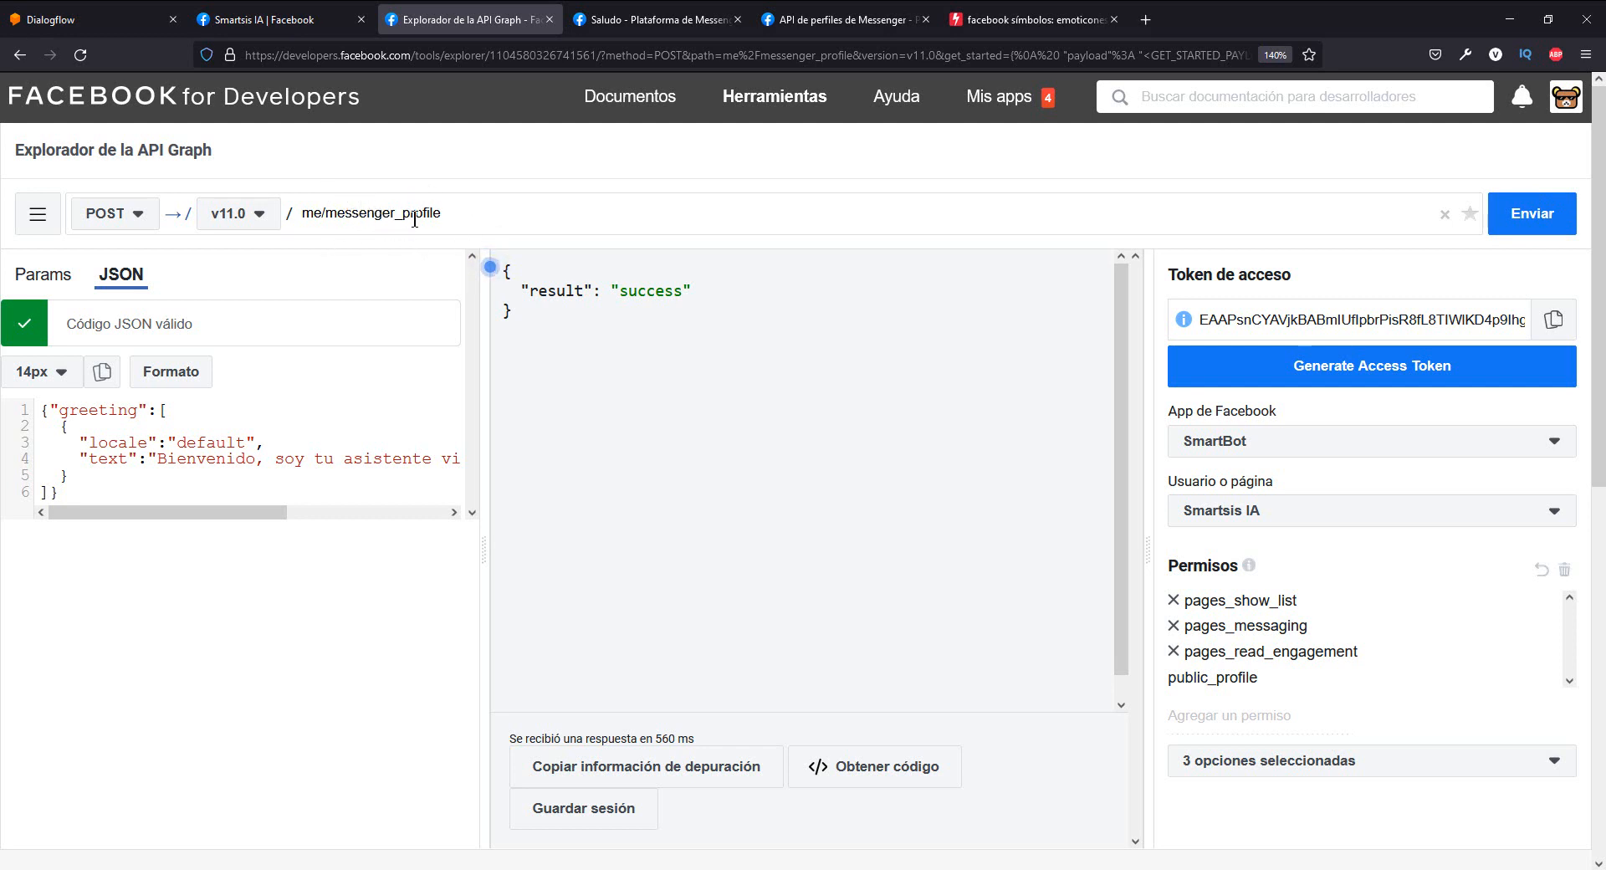
- Send the greeting POST request to me/messenger_profile and review the returned result
{"action": "left_click", "coordinate": [1526, 222]}
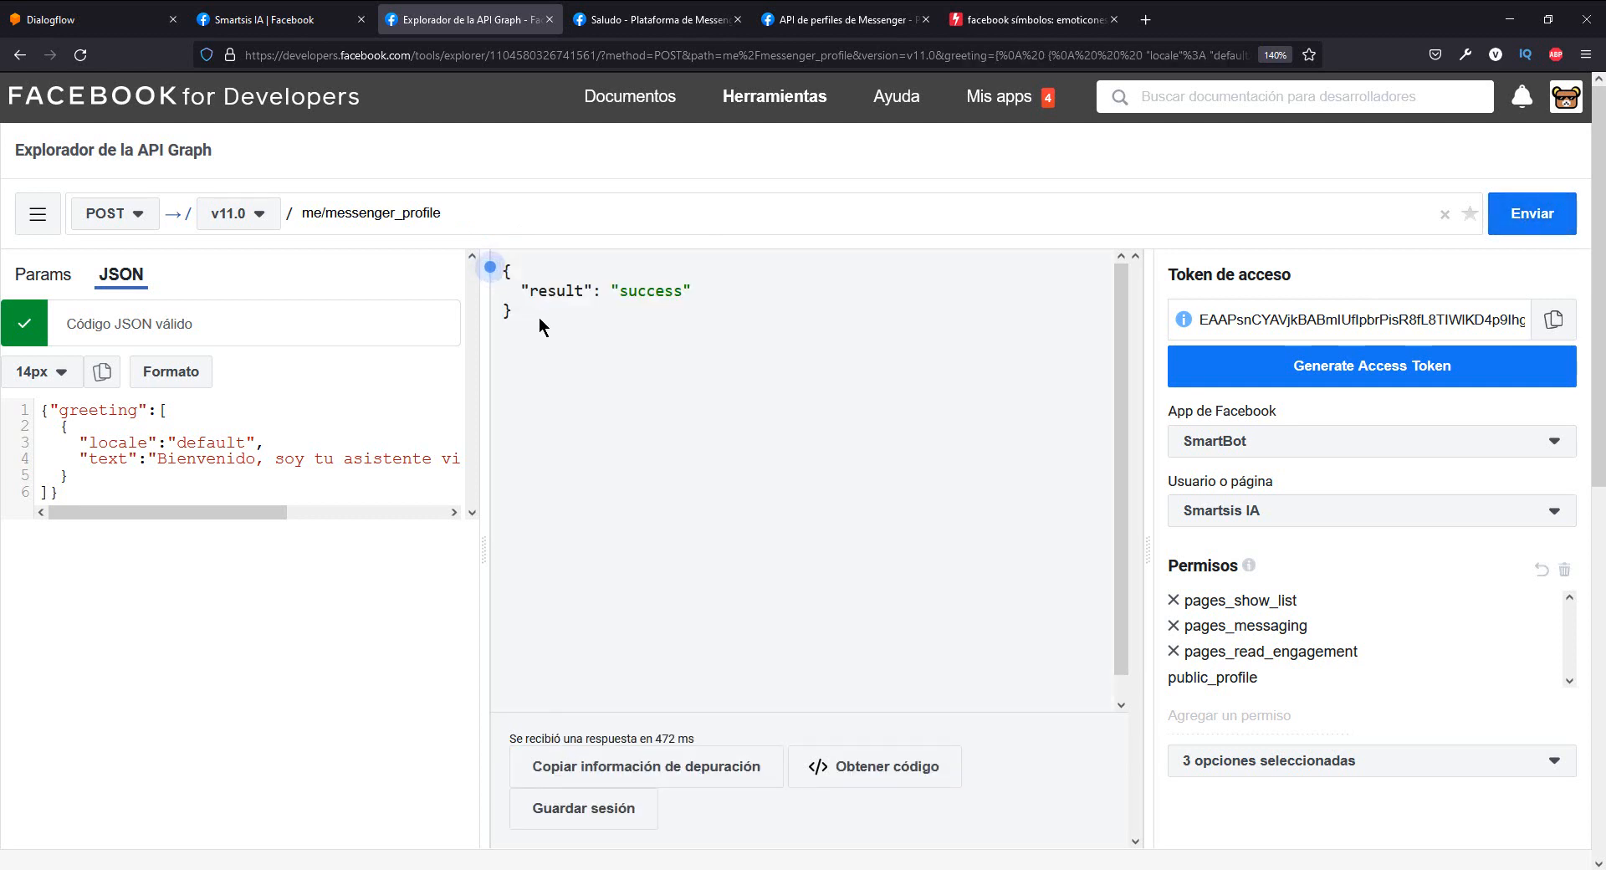
{"action": "left_click_drag", "start_coordinate": [541, 318], "coordinate": [510, 269]}
{"action": "left_click", "coordinate": [585, 294]}
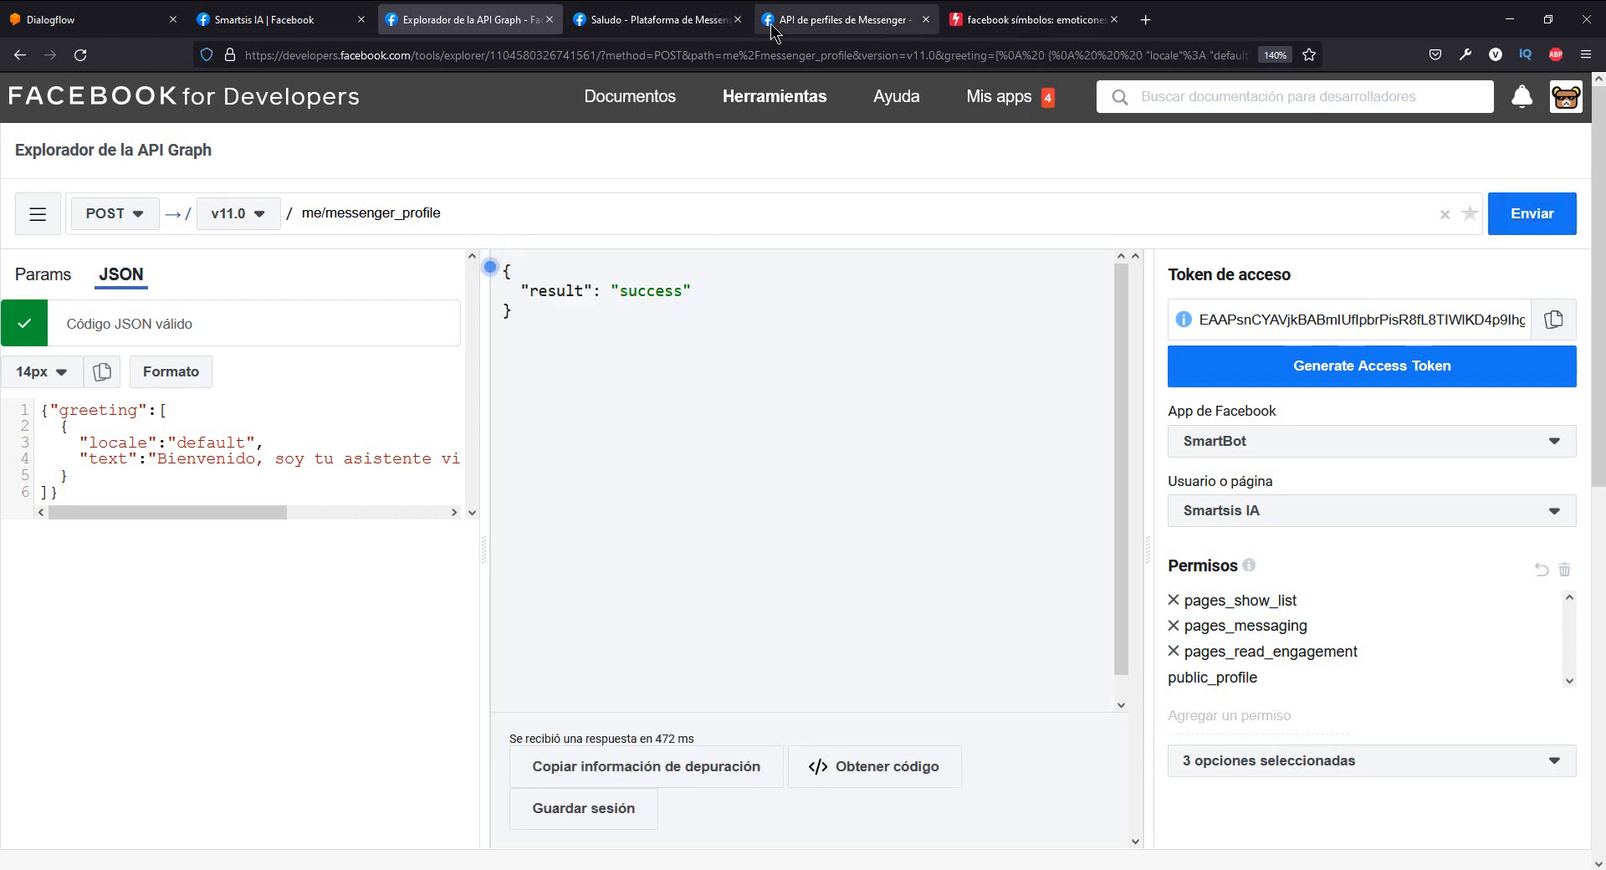
- Reload the Smartsis IA Facebook page to check the Messenger greeting, and start the conversation with Empezar
{"action": "left_click", "coordinate": [255, 19]}
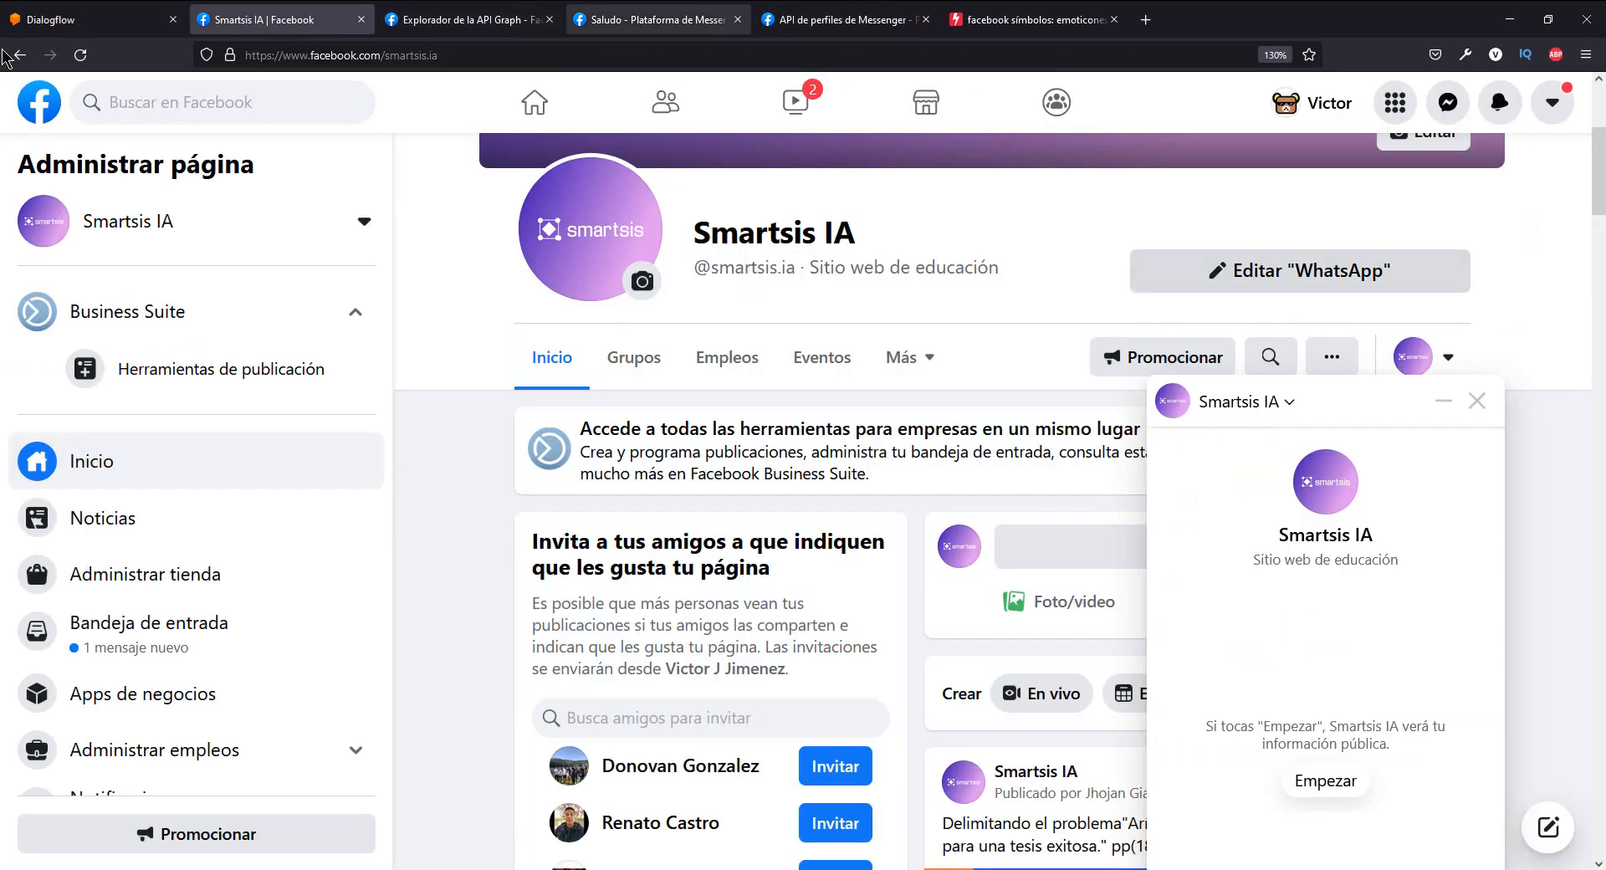
{"action": "left_click", "coordinate": [80, 55]}
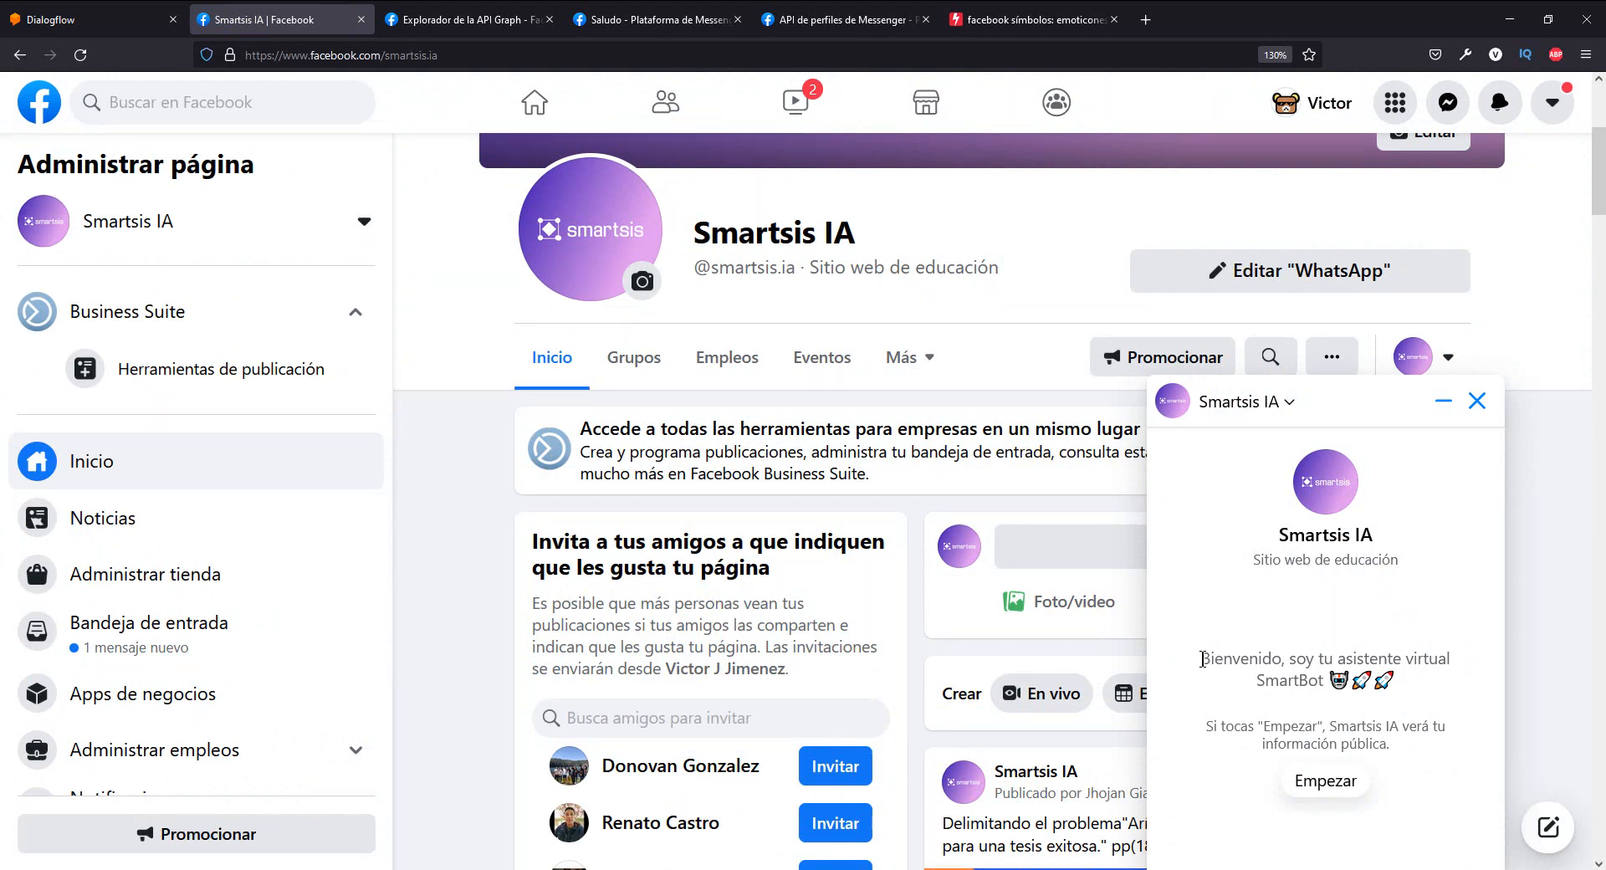
{"action": "left_click_drag", "start_coordinate": [1202, 659], "coordinate": [1390, 680]}
{"action": "left_click", "coordinate": [1390, 680]}
{"action": "left_click", "coordinate": [1322, 782]}
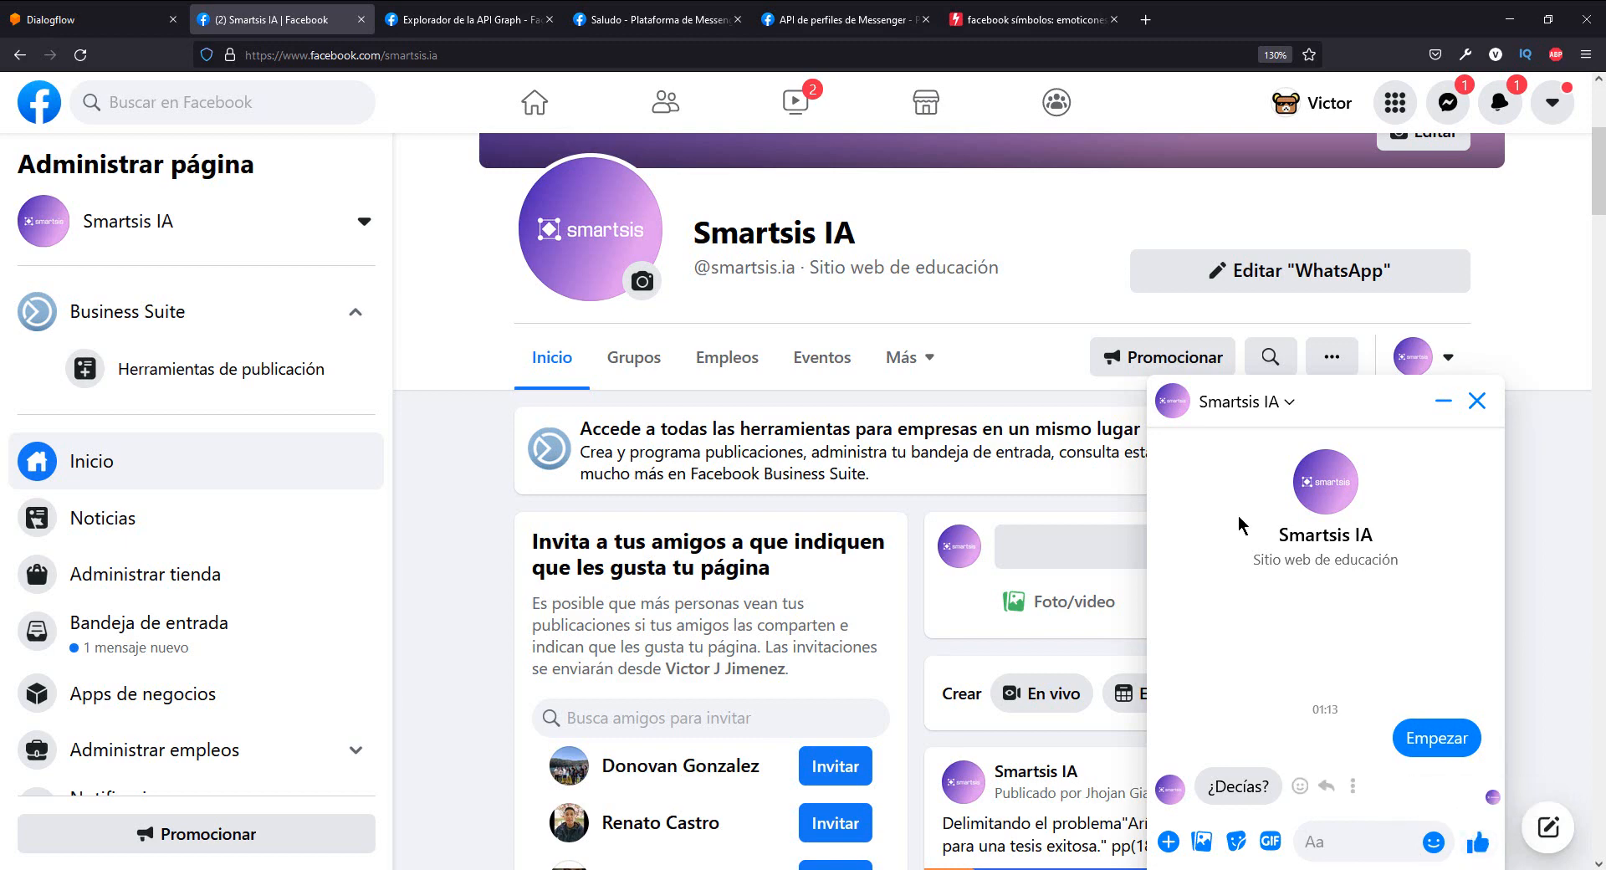
- Open the persistent_menu reference in the Messenger profile documentation and go to the Persistent Menu Example
{"action": "left_click", "coordinate": [487, 25]}
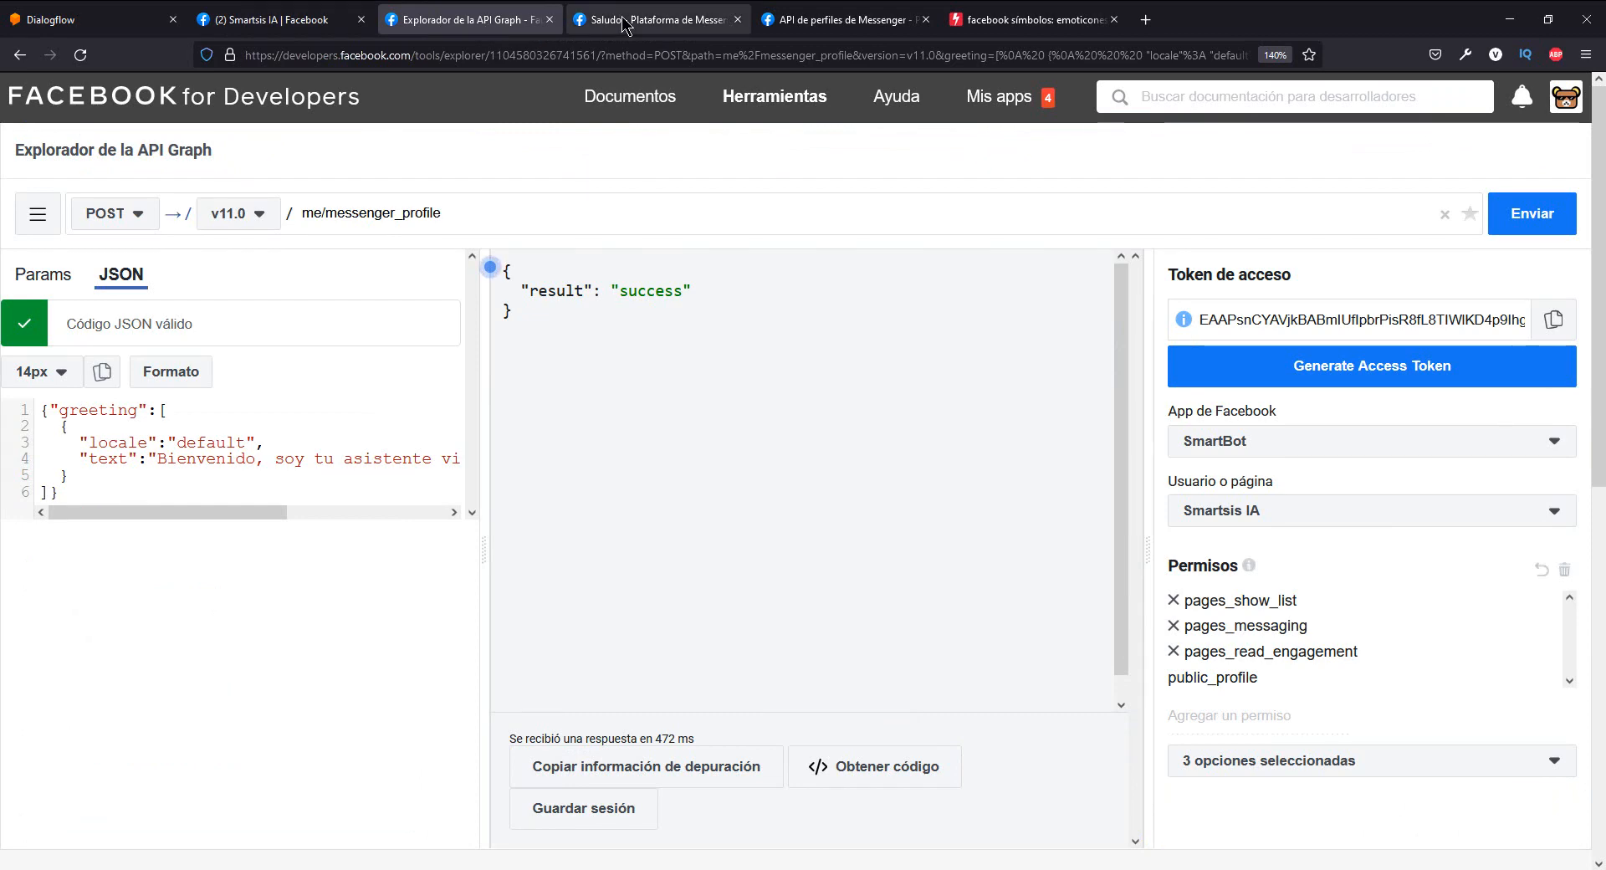
{"action": "left_click", "coordinate": [657, 20]}
{"action": "scroll", "coordinate": [516, 262], "scroll_direction": "up", "scroll_amount": 1}
{"action": "scroll", "coordinate": [492, 358], "scroll_direction": "up", "scroll_amount": 8}
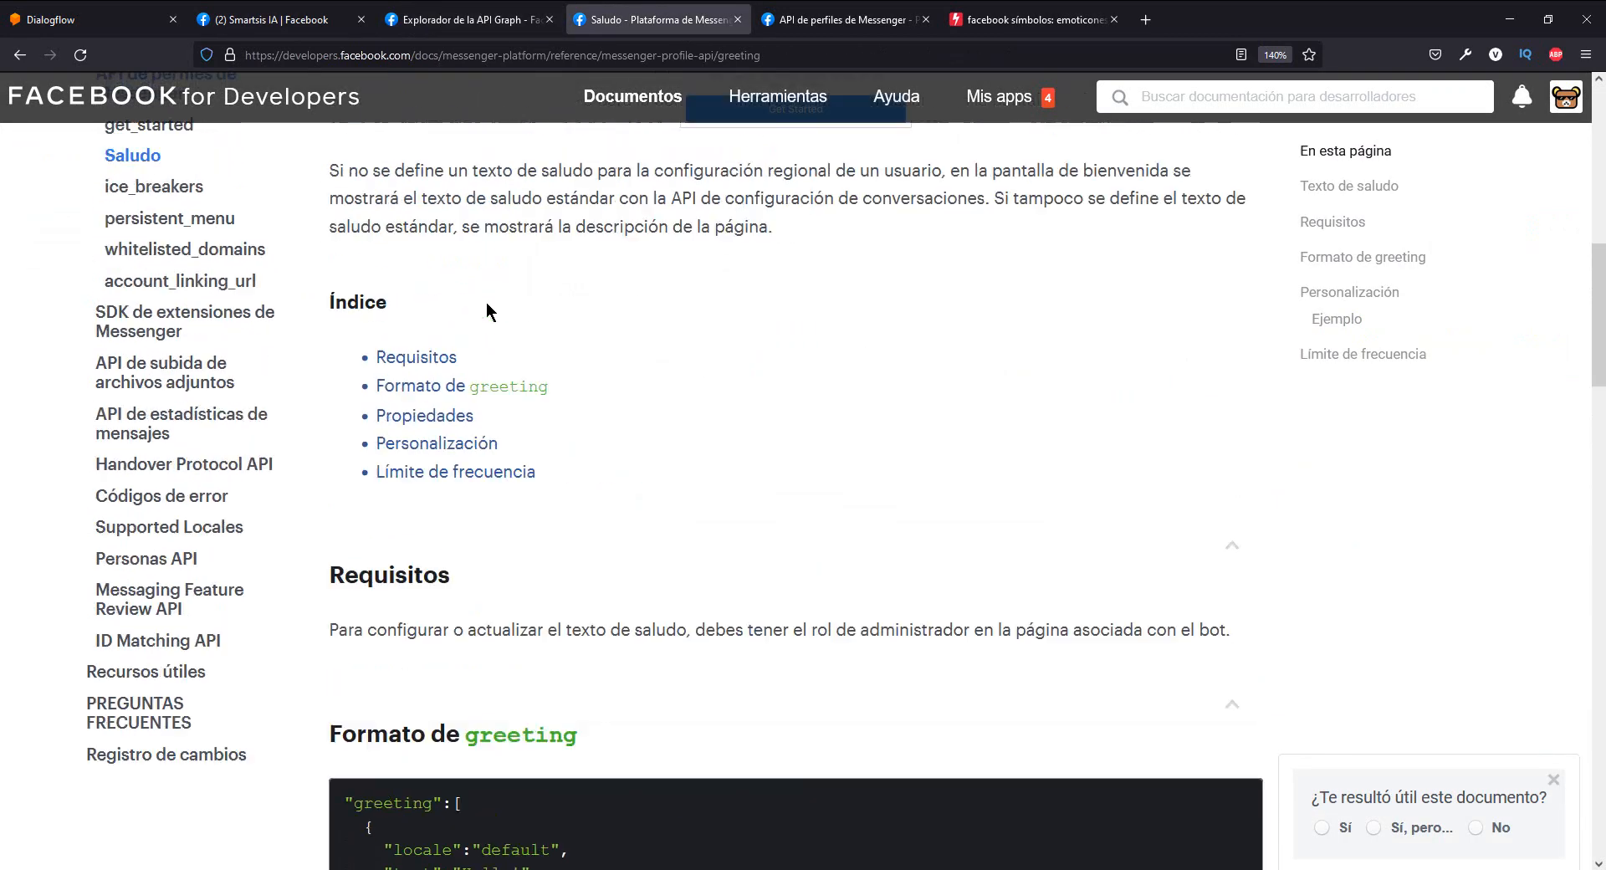
{"action": "scroll", "coordinate": [304, 565], "scroll_direction": "down", "scroll_amount": 3}
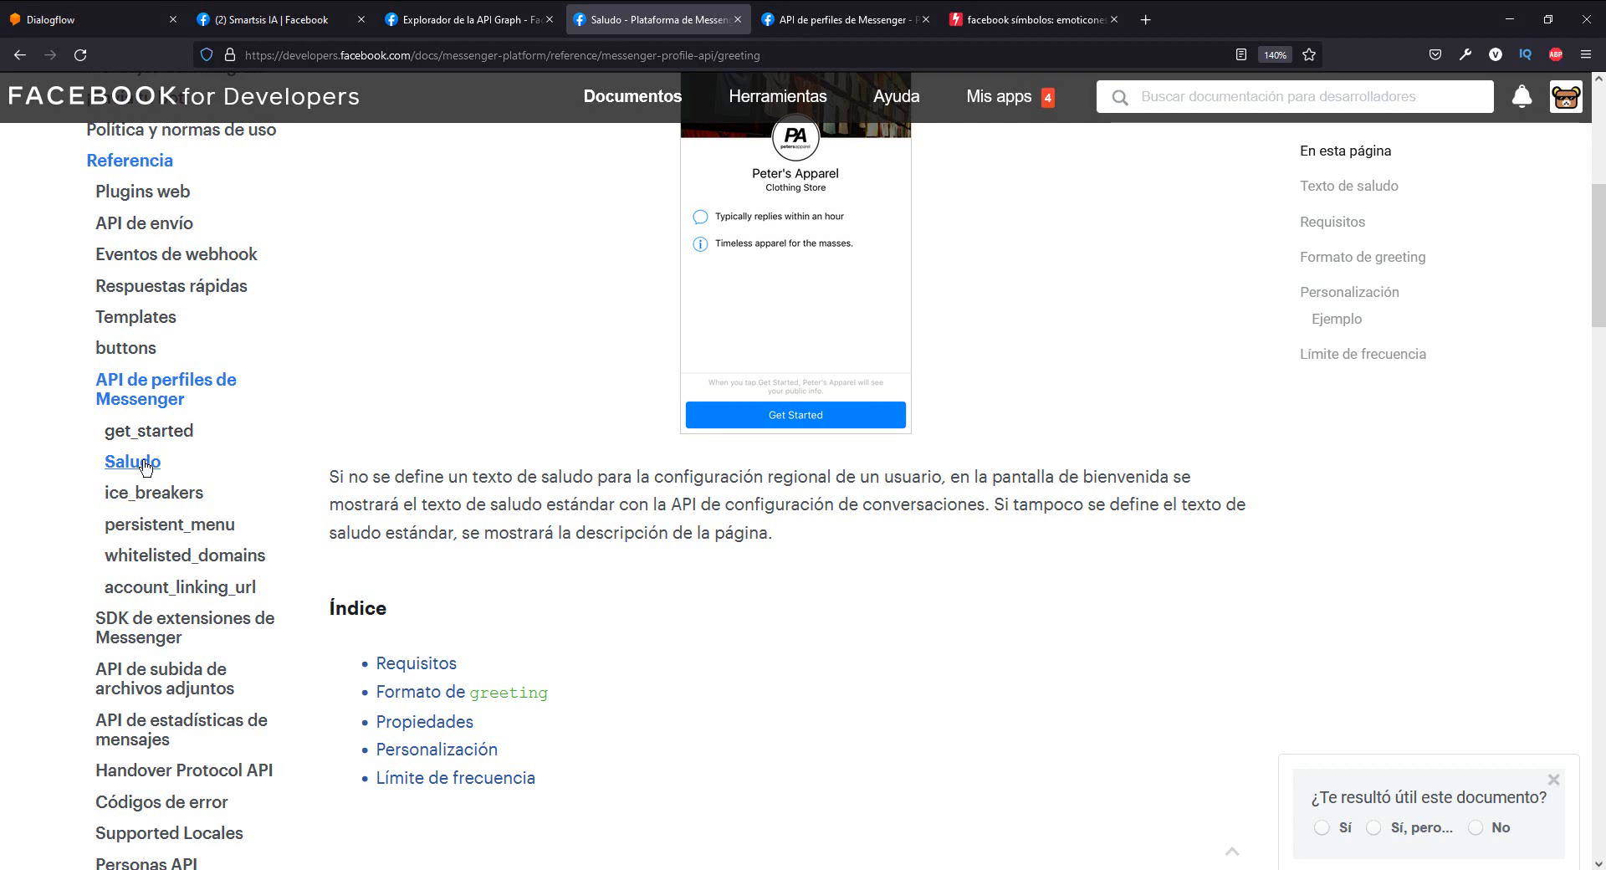
{"action": "left_click", "coordinate": [203, 527]}
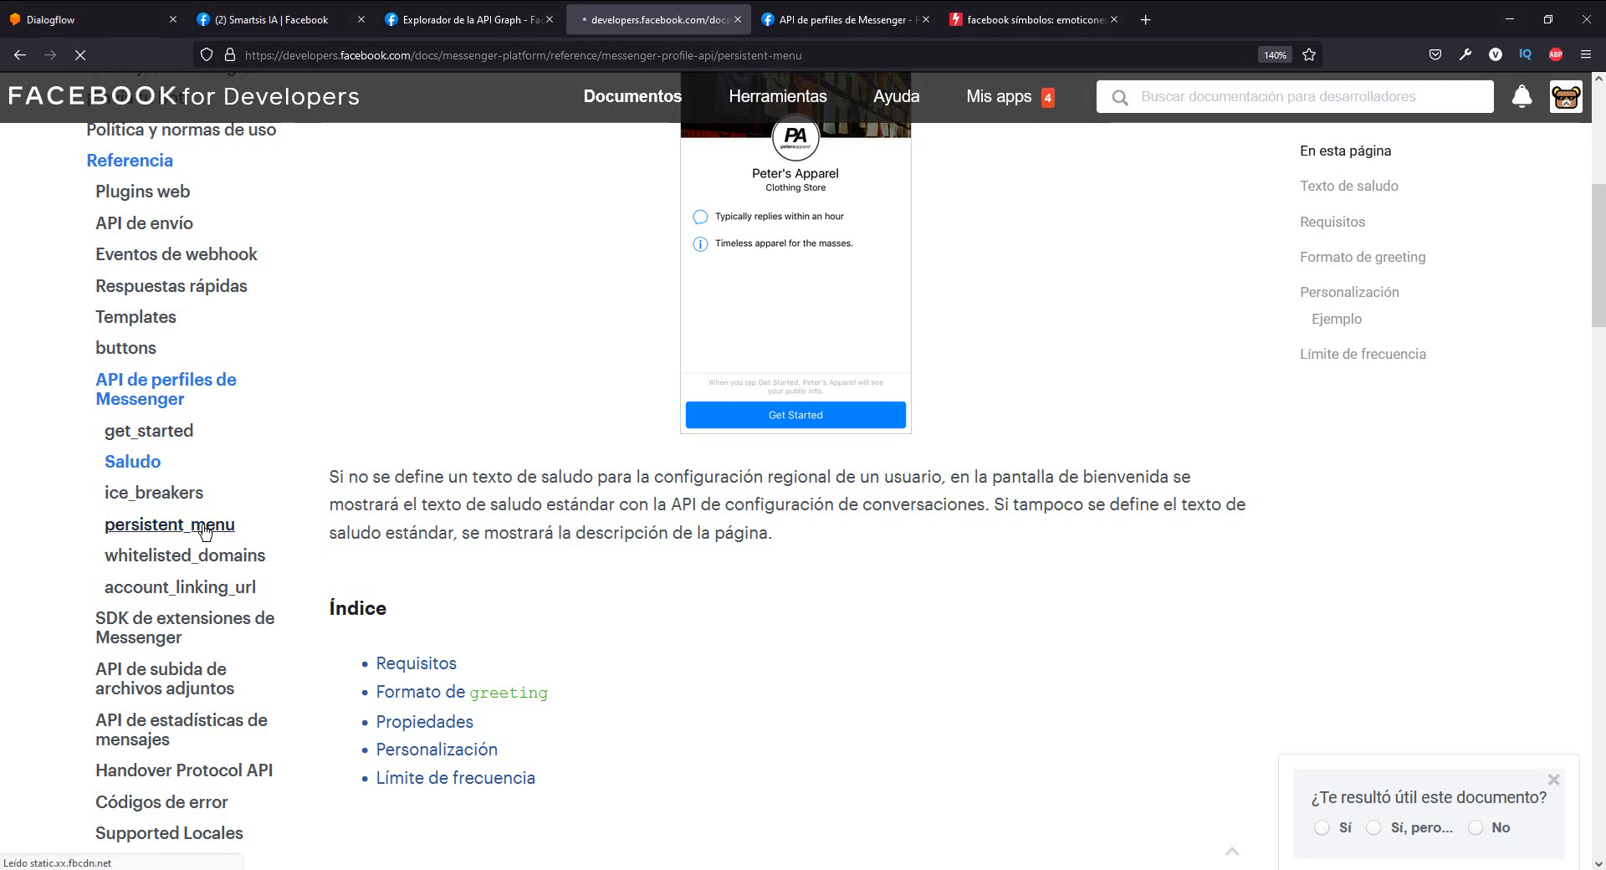
{"action": "scroll", "coordinate": [759, 510], "scroll_direction": "down", "scroll_amount": 5}
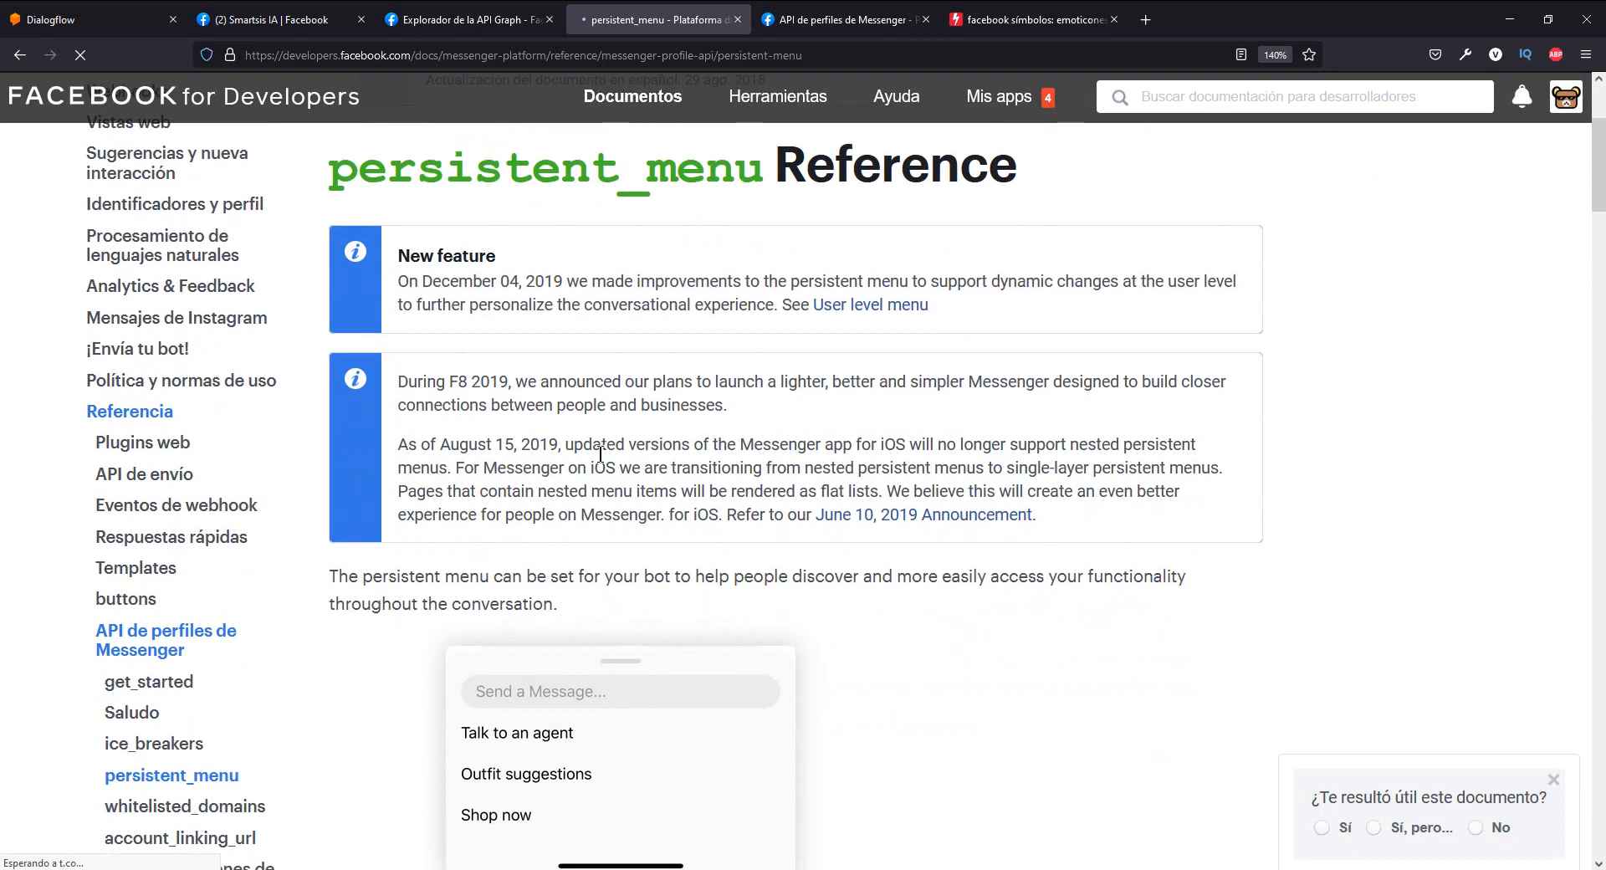
{"action": "scroll", "coordinate": [619, 499], "scroll_direction": "down", "scroll_amount": 9}
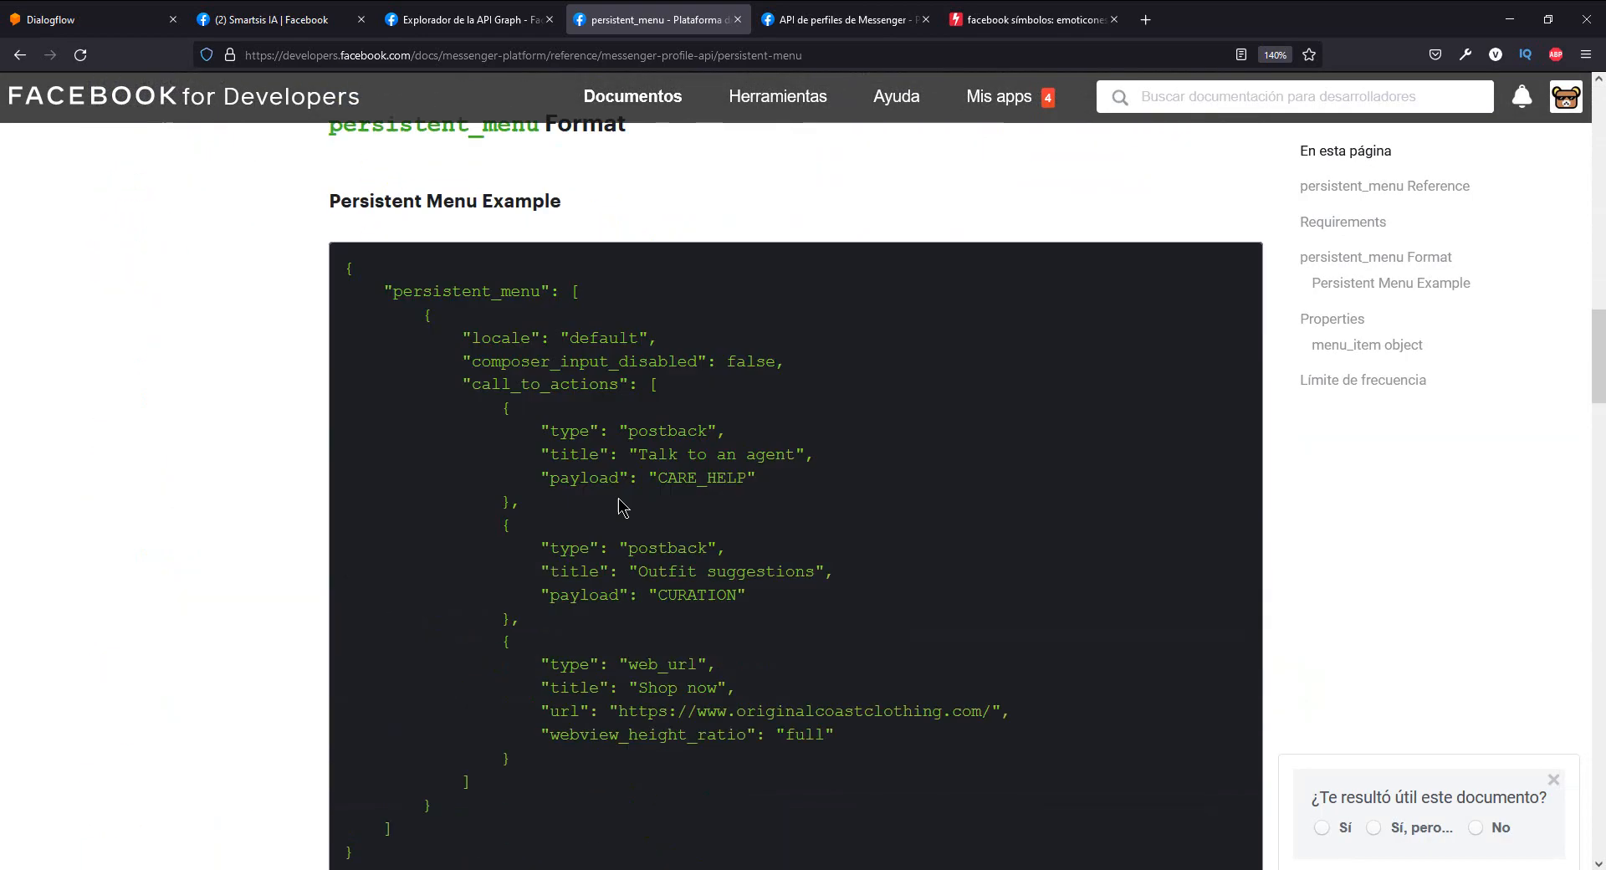
- Review the Persistent Menu Example in the documentation and copy its entire JSON block, including the outer braces
{"action": "scroll", "coordinate": [586, 468], "scroll_direction": "up", "scroll_amount": 1}
{"action": "scroll", "coordinate": [527, 460], "scroll_direction": "down", "scroll_amount": 2}
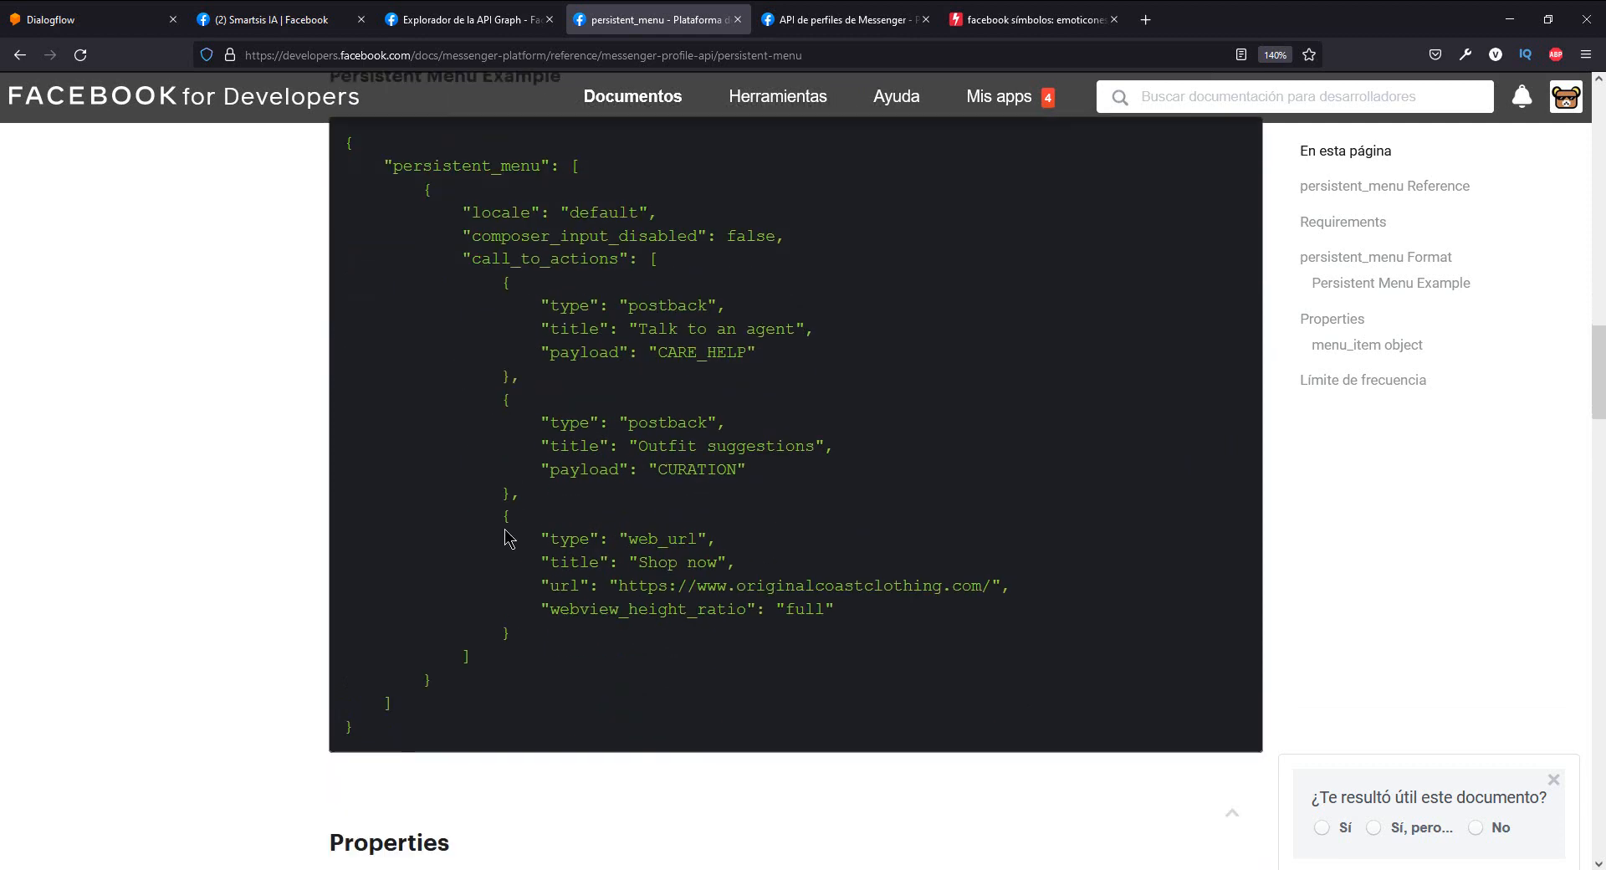
{"action": "scroll", "coordinate": [502, 518], "scroll_direction": "up", "scroll_amount": 1}
{"action": "scroll", "coordinate": [530, 602], "scroll_direction": "down", "scroll_amount": 1}
{"action": "left_click_drag", "start_coordinate": [403, 735], "coordinate": [527, 496]}
{"action": "scroll", "coordinate": [555, 444], "scroll_direction": "up", "scroll_amount": 1}
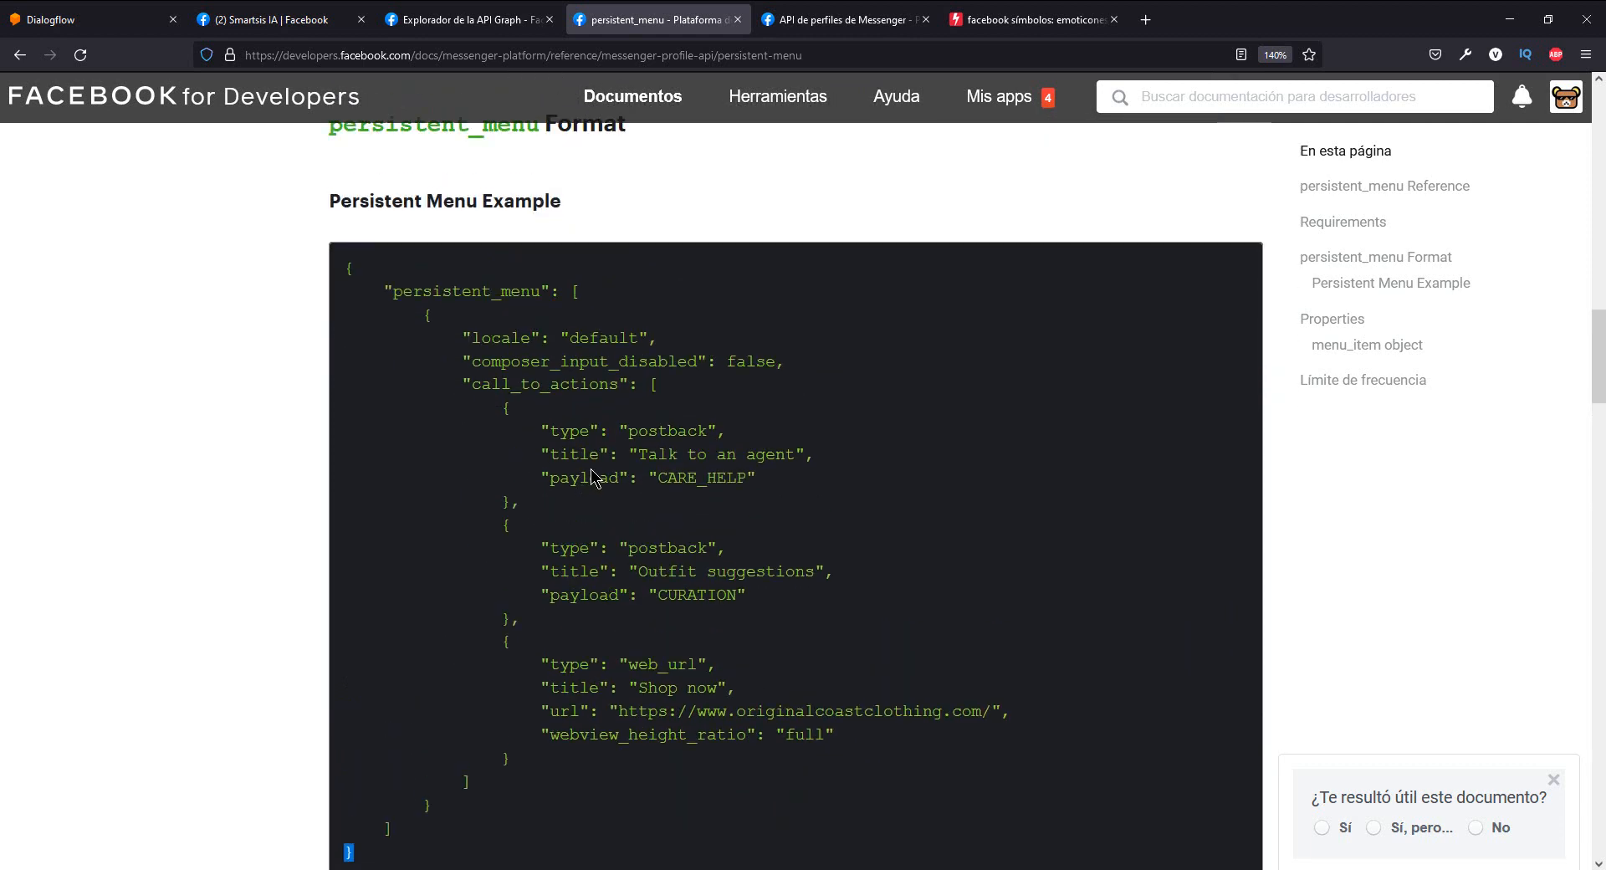
{"action": "scroll", "coordinate": [360, 753], "scroll_direction": "down", "scroll_amount": 1}
{"action": "left_click", "coordinate": [358, 730]}
{"action": "left_click_drag", "start_coordinate": [378, 733], "coordinate": [360, 412]}
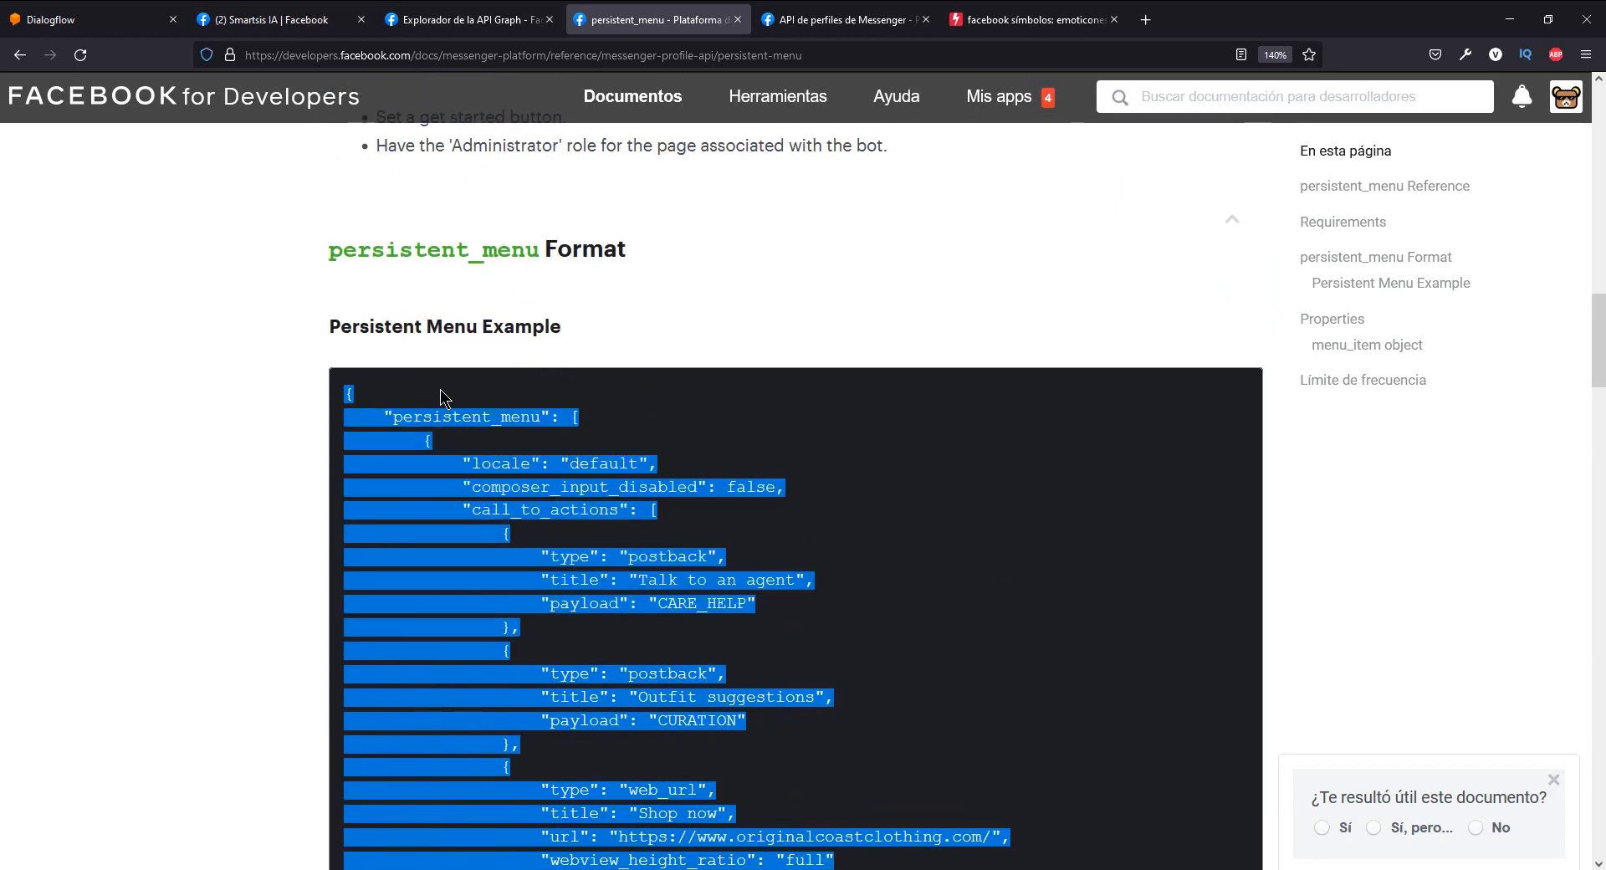
- Replace the greeting JSON in the Graph API Explorer request body with the copied persistent_menu example
{"action": "left_click", "coordinate": [468, 19]}
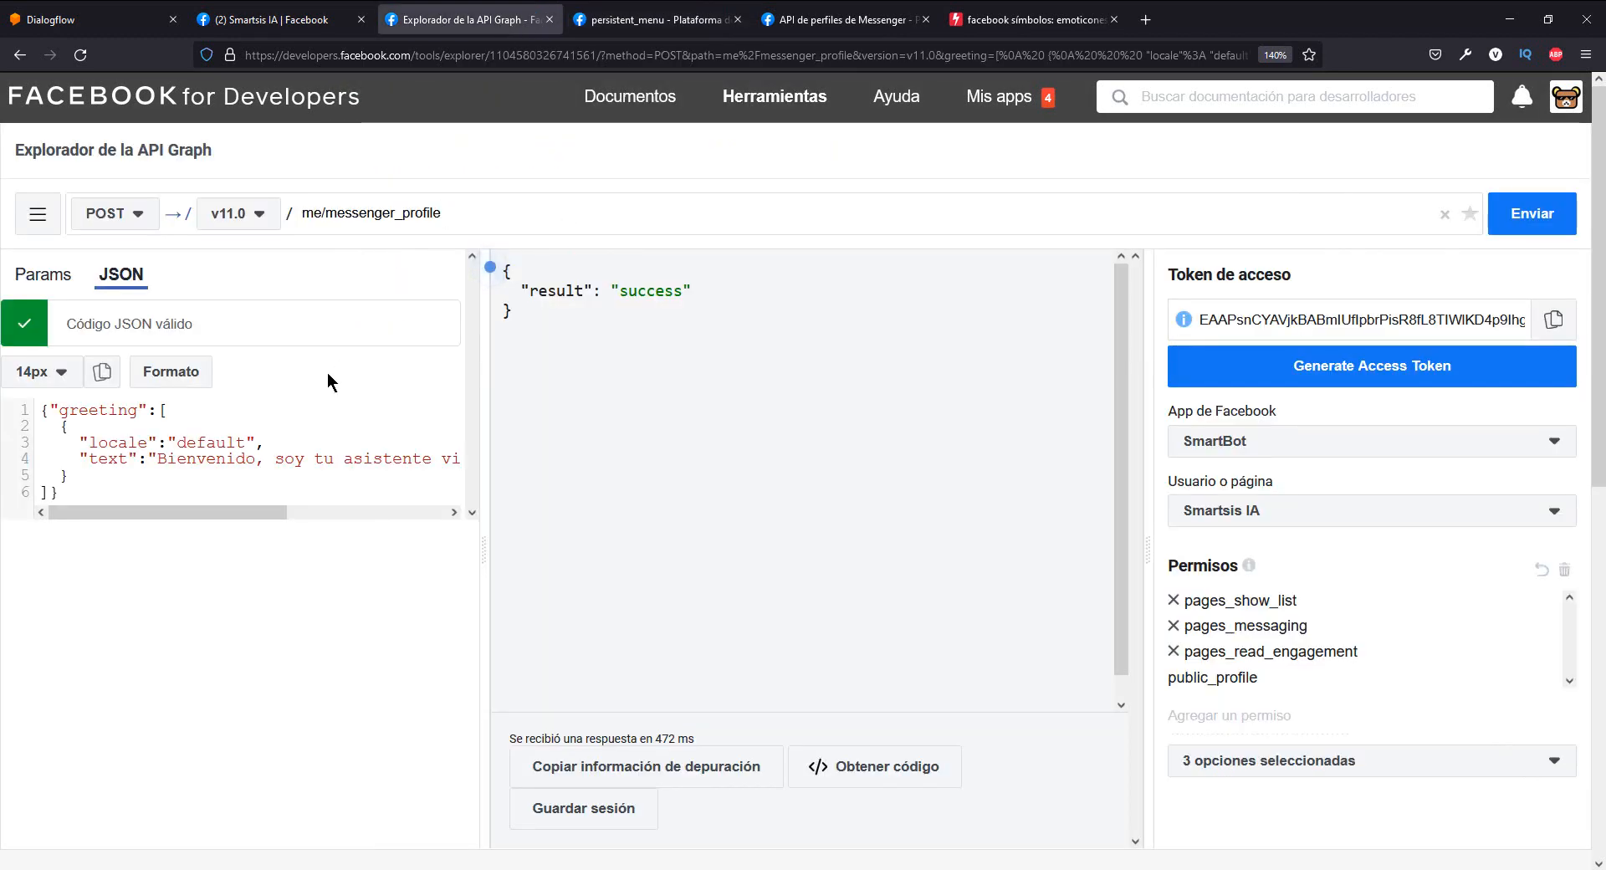
{"action": "left_click_drag", "start_coordinate": [77, 493], "coordinate": [87, 429]}
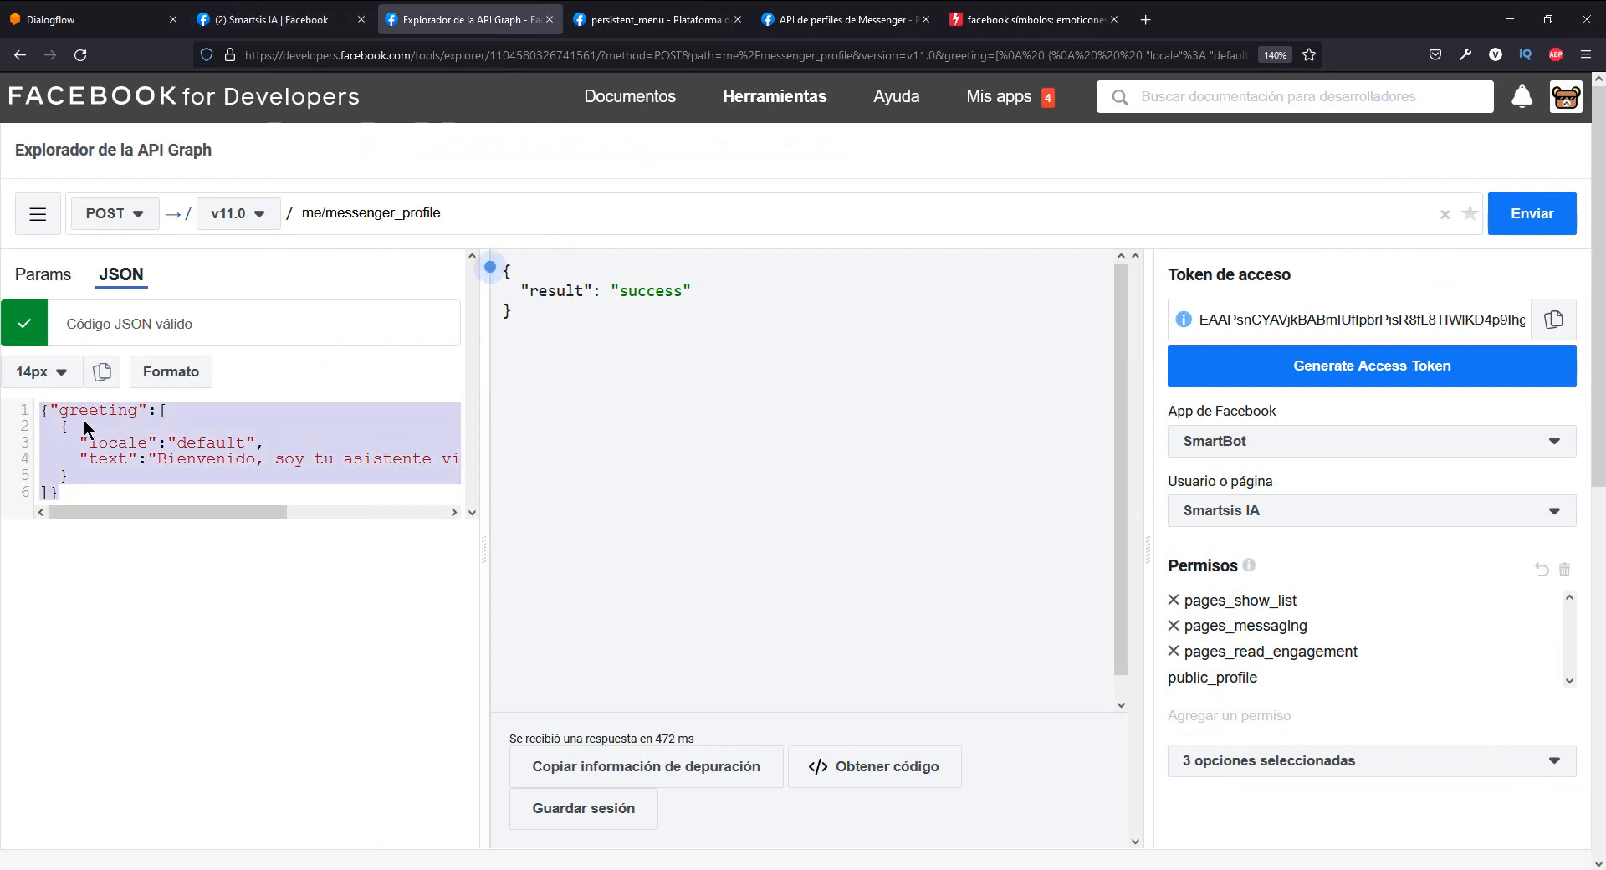
{"action": "key", "text": "BackSpace"}
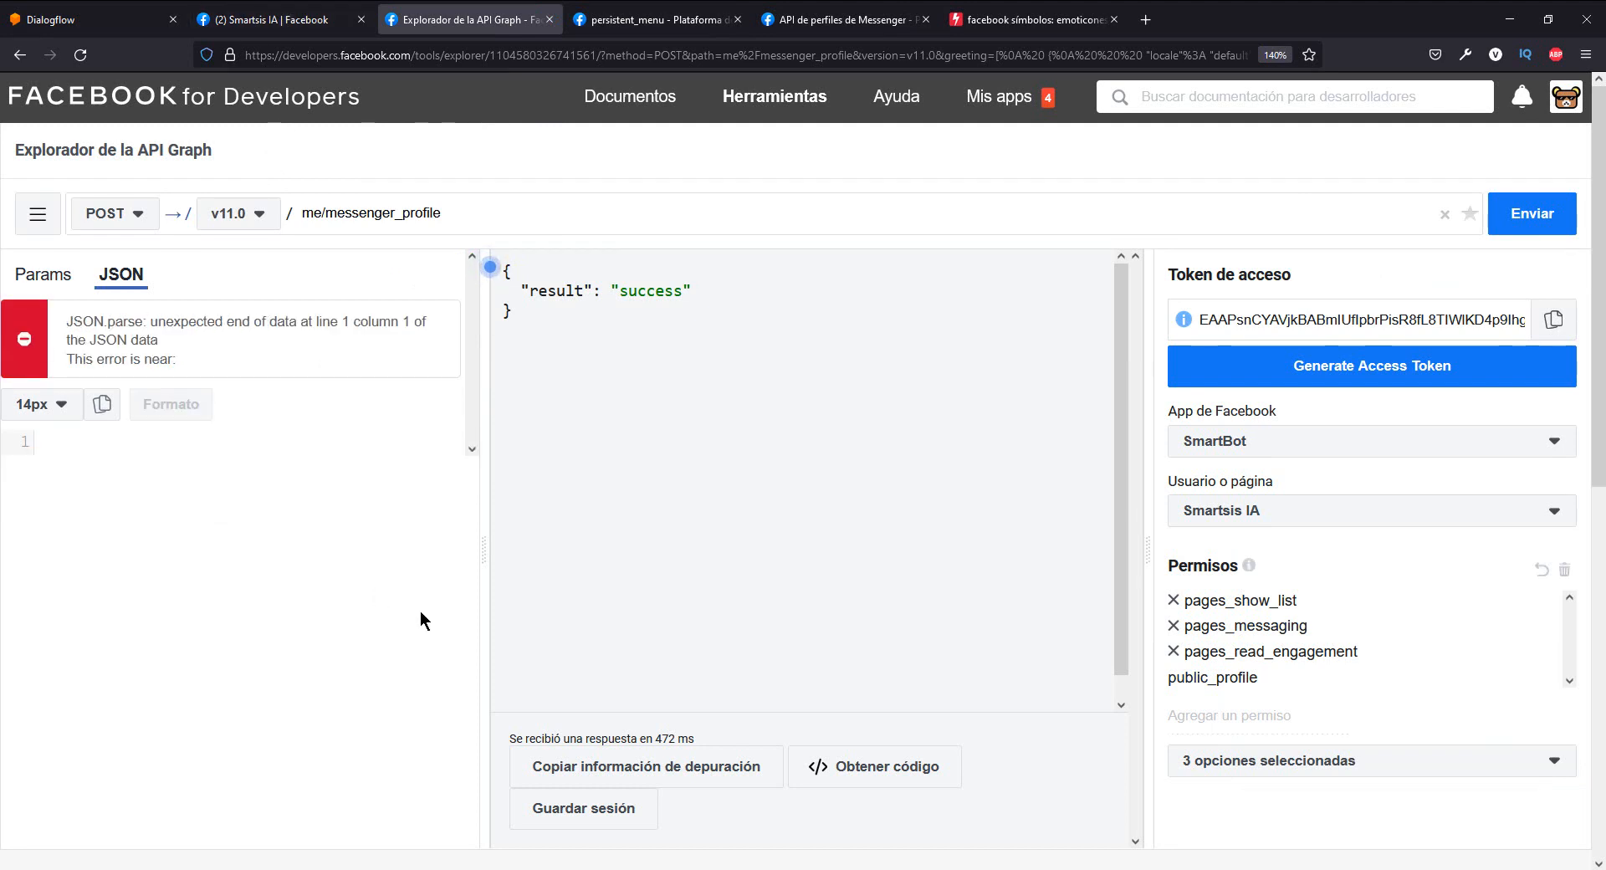
{"action": "left_click", "coordinate": [653, 19]}
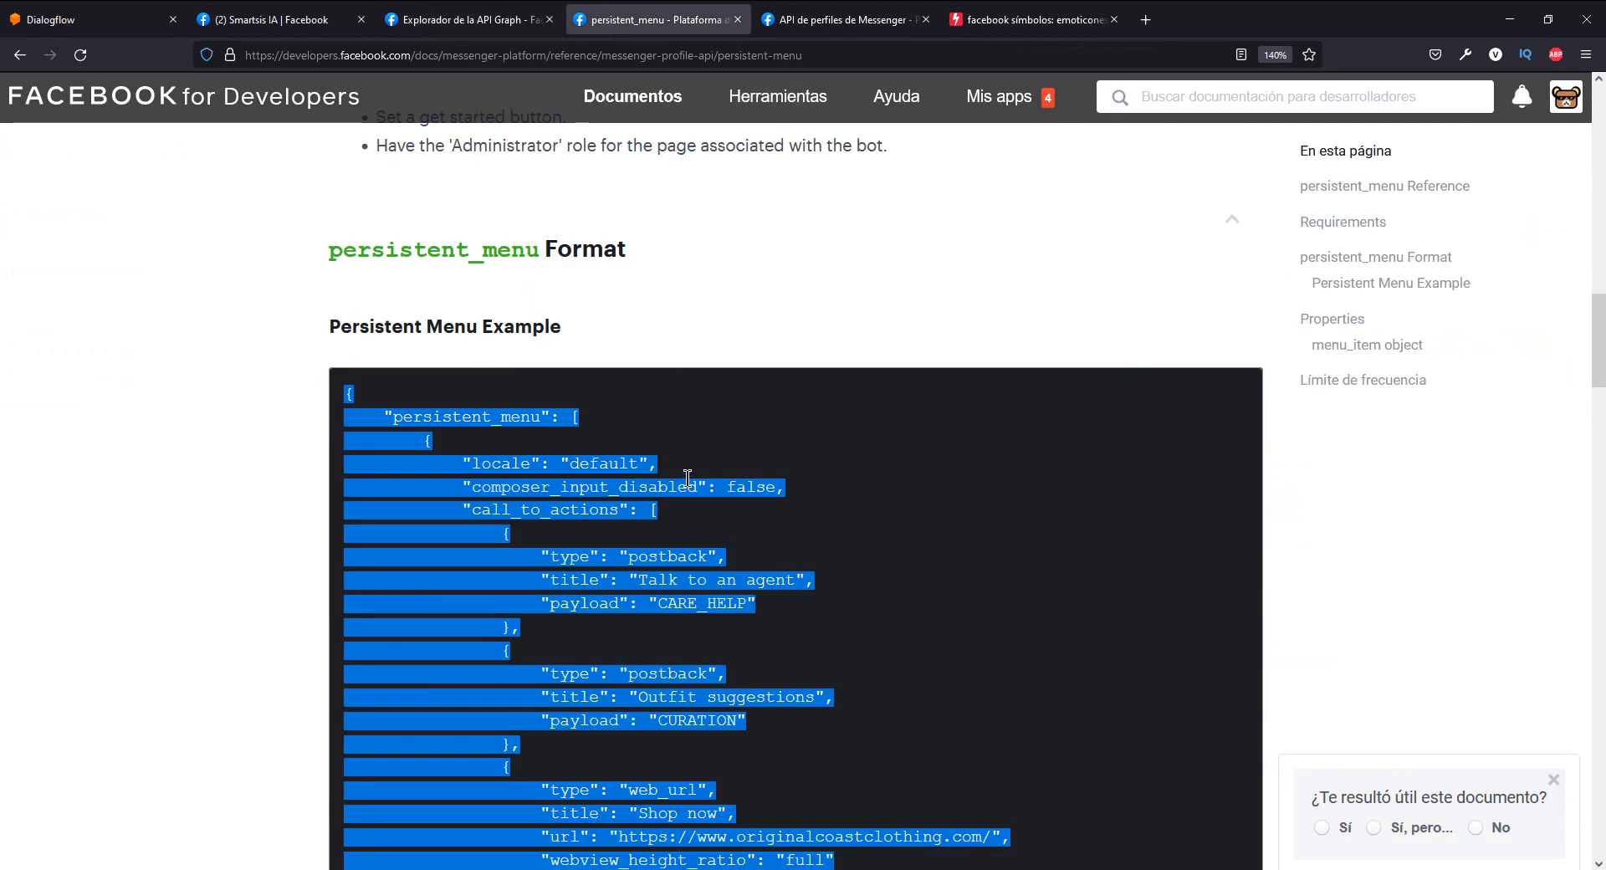
{"action": "left_click", "coordinate": [715, 422]}
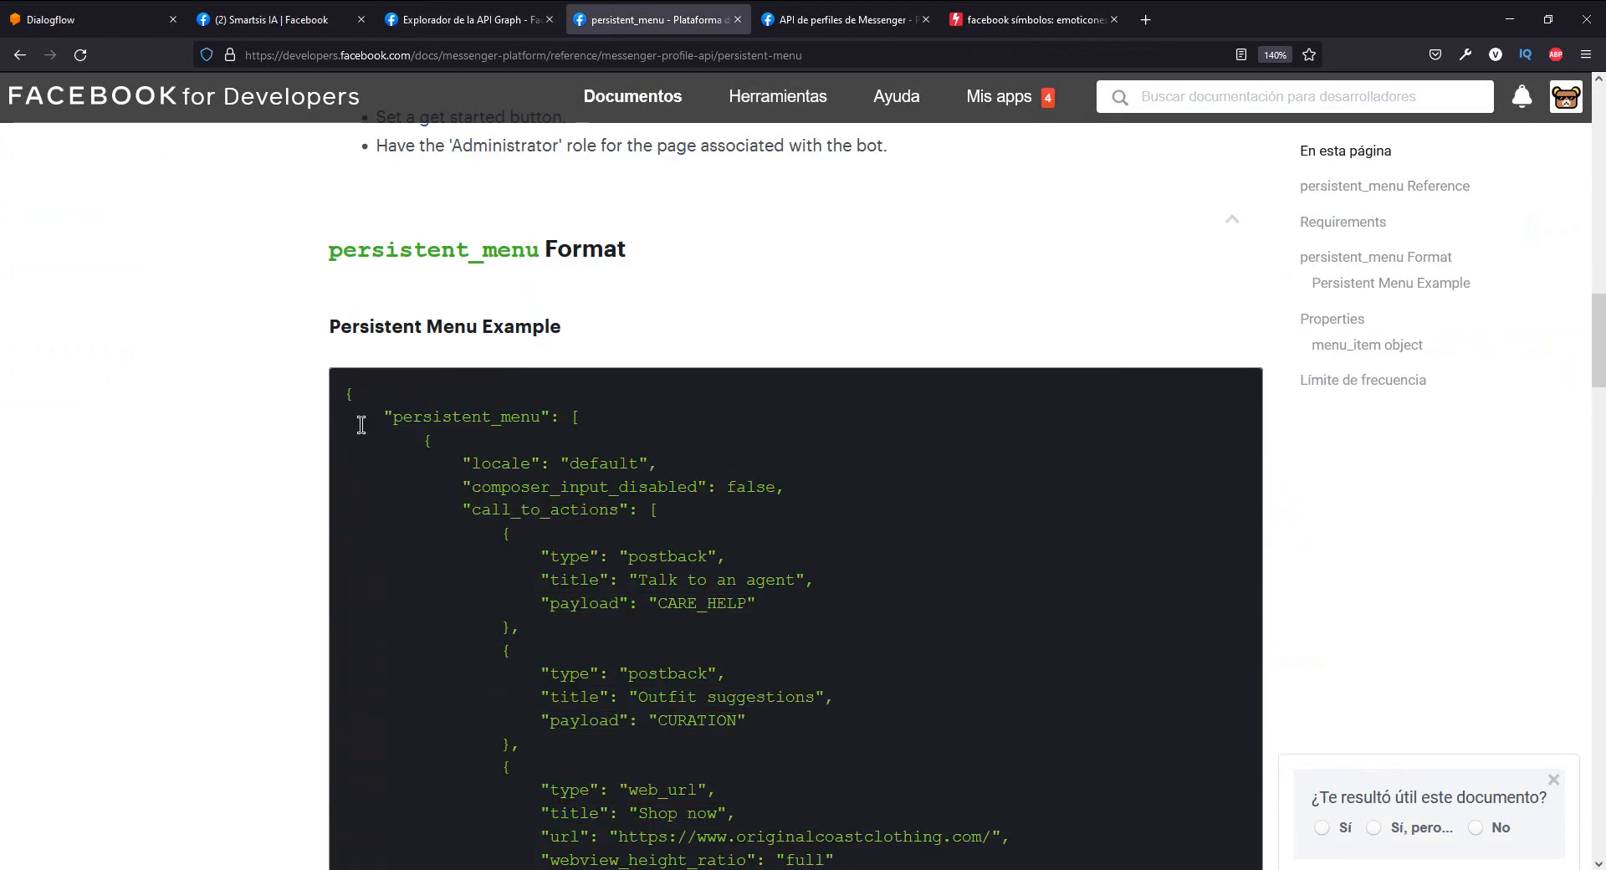
{"action": "left_click_drag", "start_coordinate": [343, 393], "coordinate": [369, 407]}
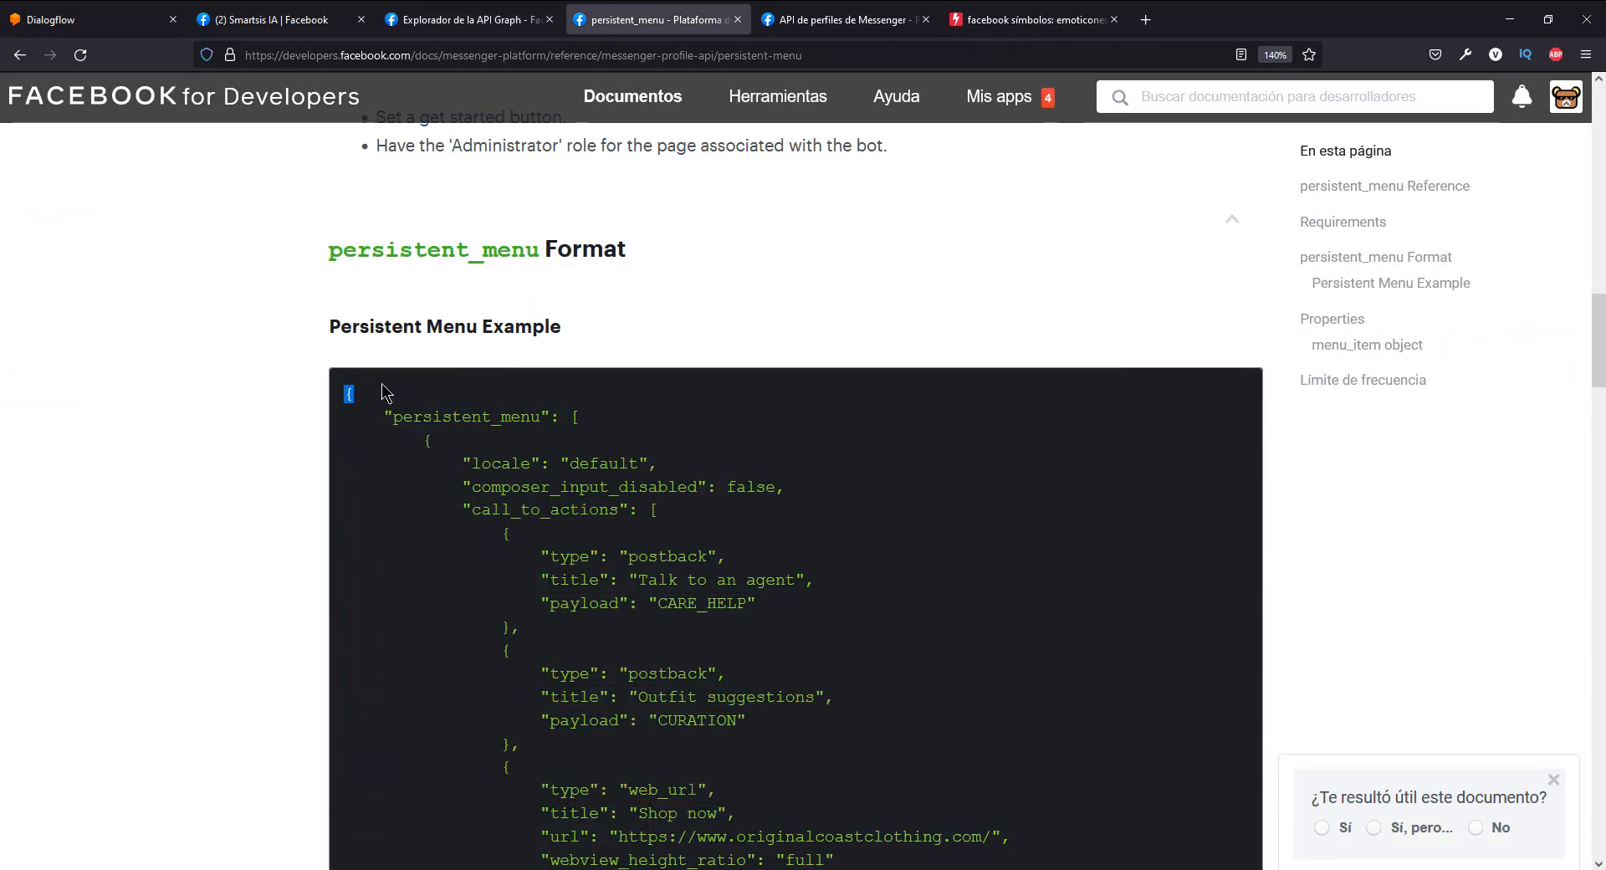
{"action": "left_click", "coordinate": [496, 14]}
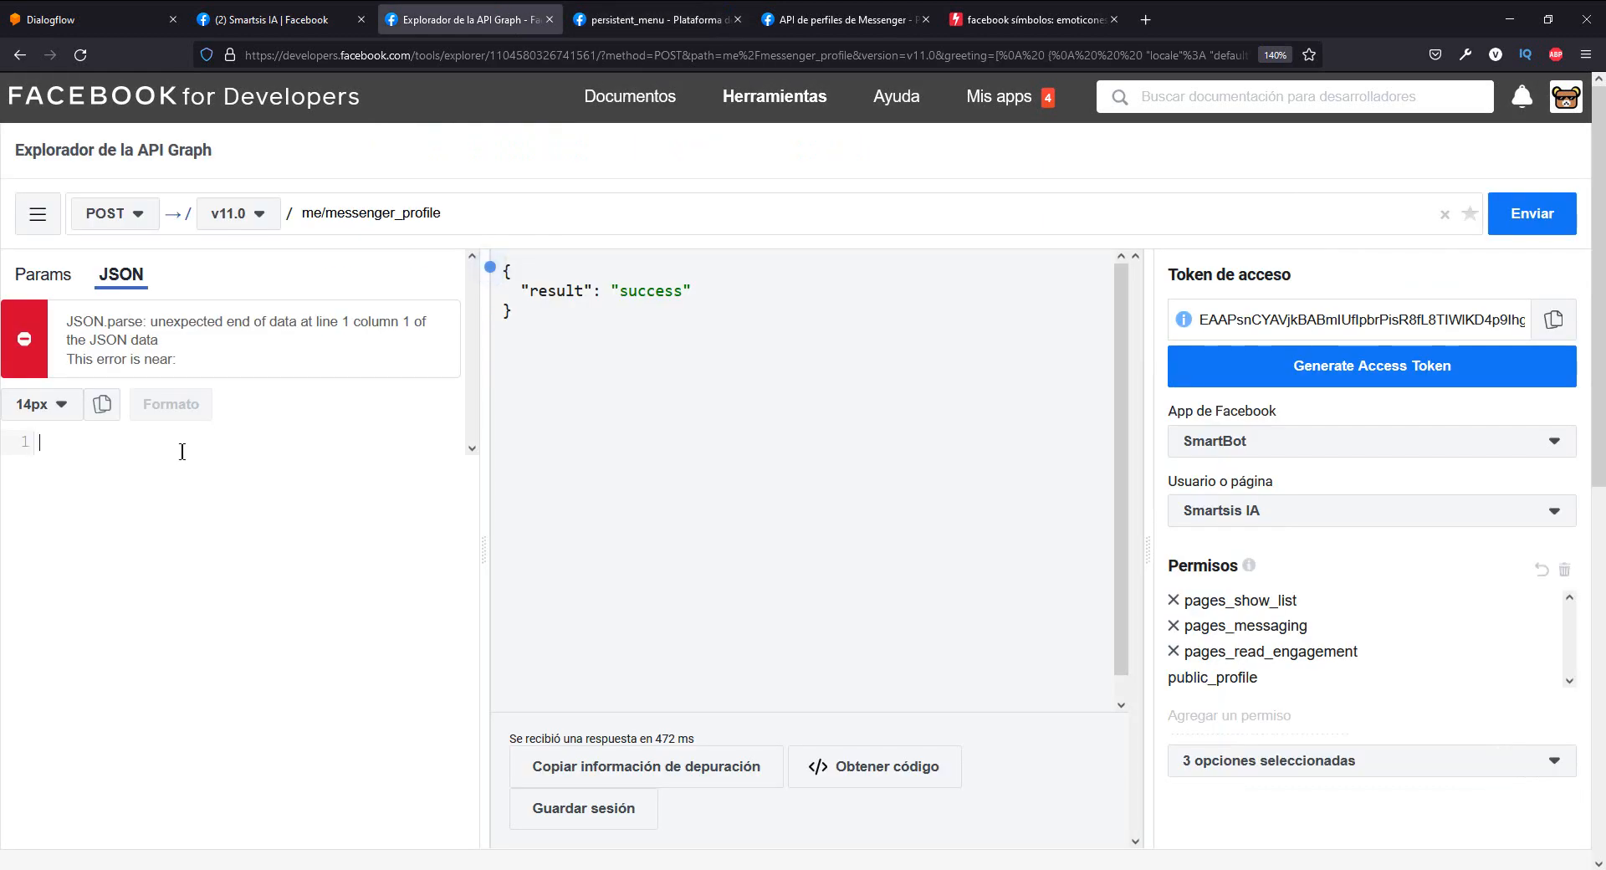
{"action": "type", "text": "{     \"persistent_menu\": [         {             \"locale\": \"default\",             \"composer_input_disabled\": false,             \"call_to_actions\": [                 {                     \"type\": \"postback\",                     \"title\": \"Talk to an agent\",                     \"payload\": \"CARE_HELP\"                 },                 {                     \"type\": \"postback\",                     \"title\": \"Outfit suggestions\",                     \"payload\": \"CURATION\"                 },                 {                     \"type\": \"web_url\",                     \"title\": \"Shop now\",                     \"url\": \"https://www.originalcoastclothing.com/\",                     \"webview_height_ratio\": \"full\"                 }             ]         }     ] }"}
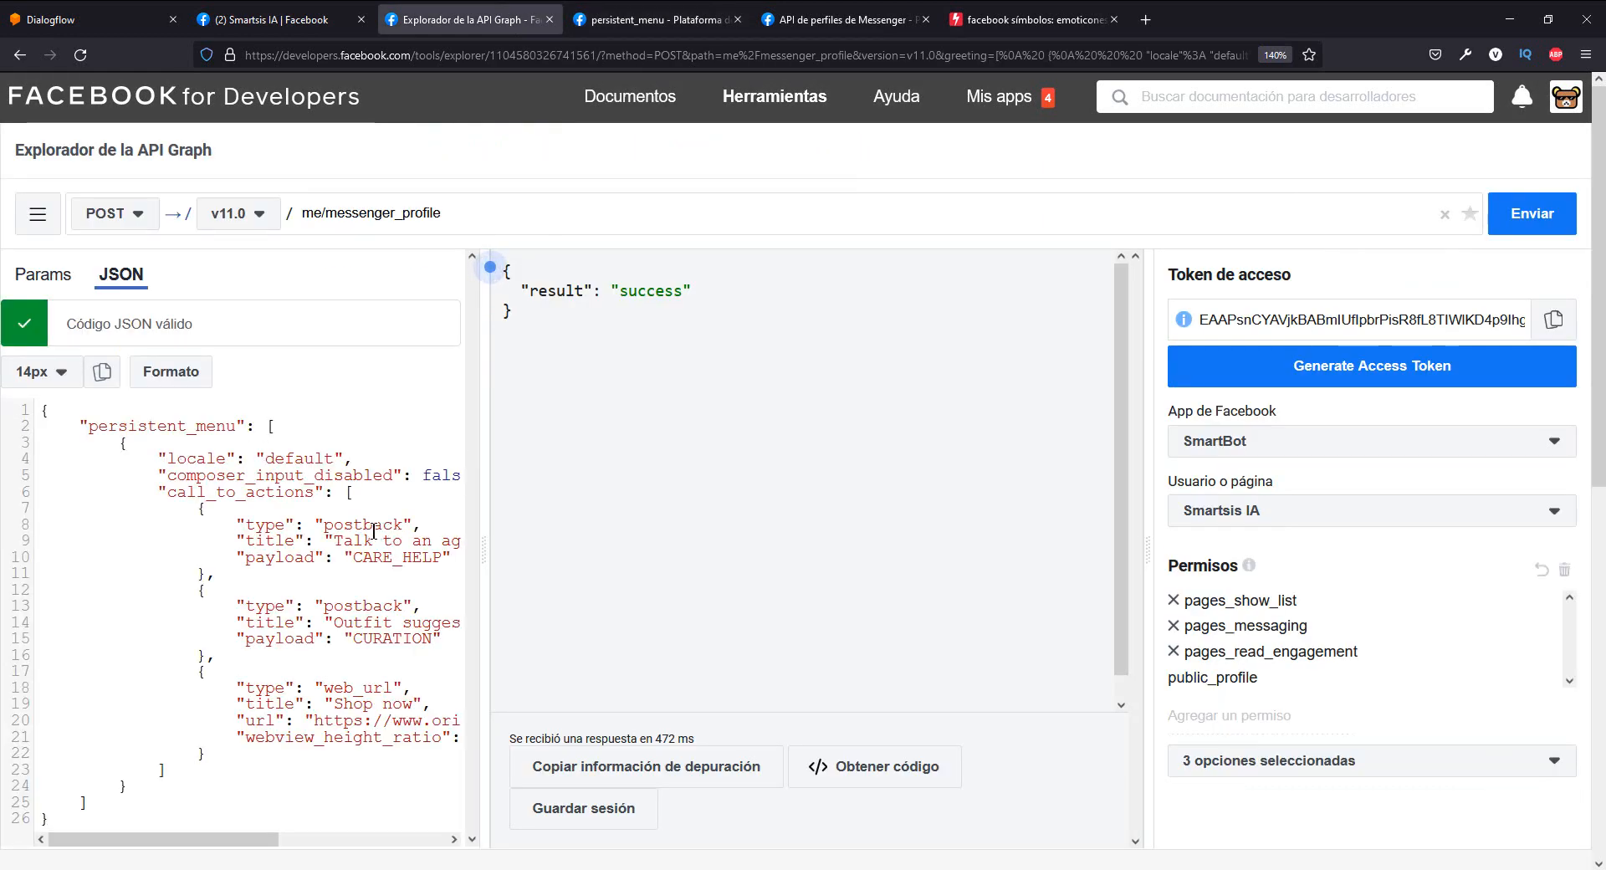
- Set the page zoom to 130% and widen the JSON editor pane so the full menu URL line fits
{"action": "key", "text": "ctrl+minus"}
{"action": "key", "text": "ctrl+minus"}
{"action": "key", "text": "ctrl+minus"}
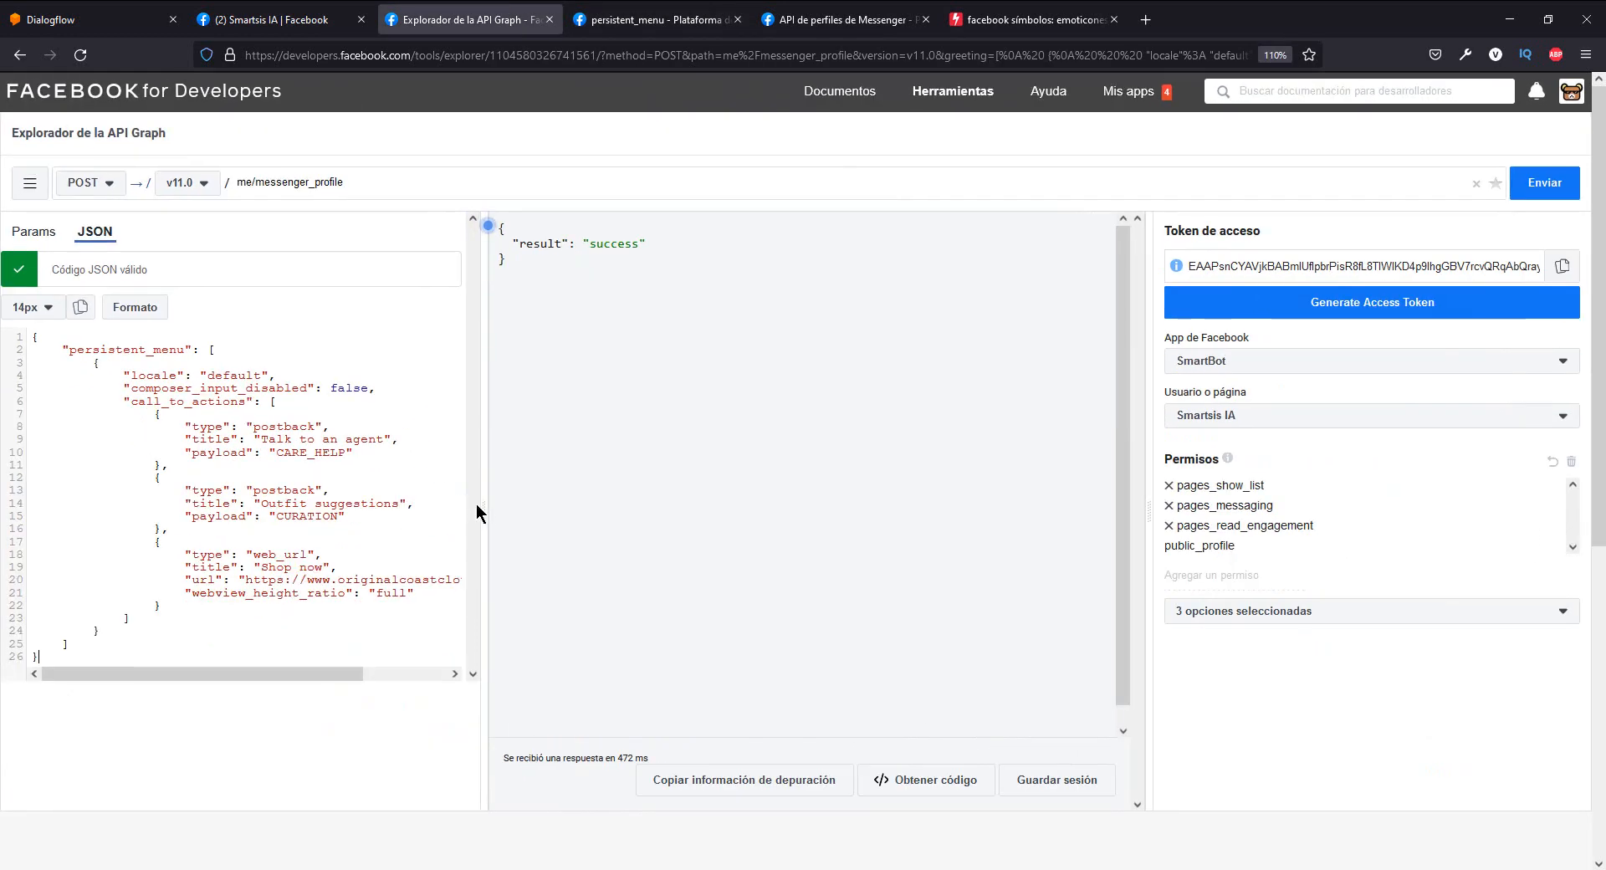
{"action": "left_click_drag", "start_coordinate": [475, 503], "coordinate": [629, 508]}
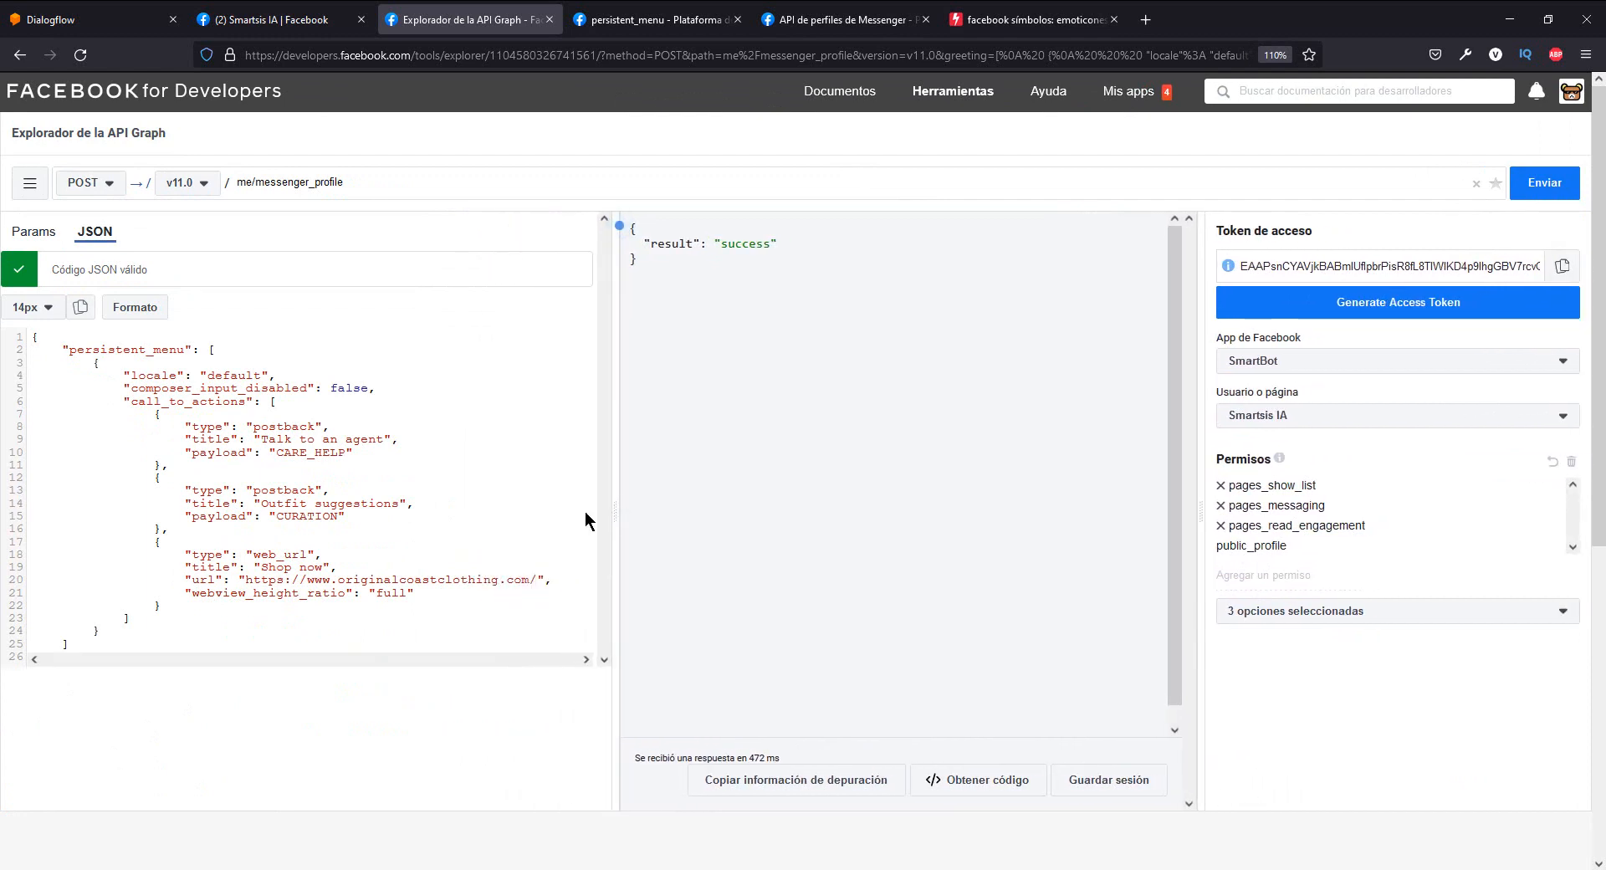
{"action": "key", "text": "ctrl+plus"}
{"action": "key", "text": "ctrl+plus"}
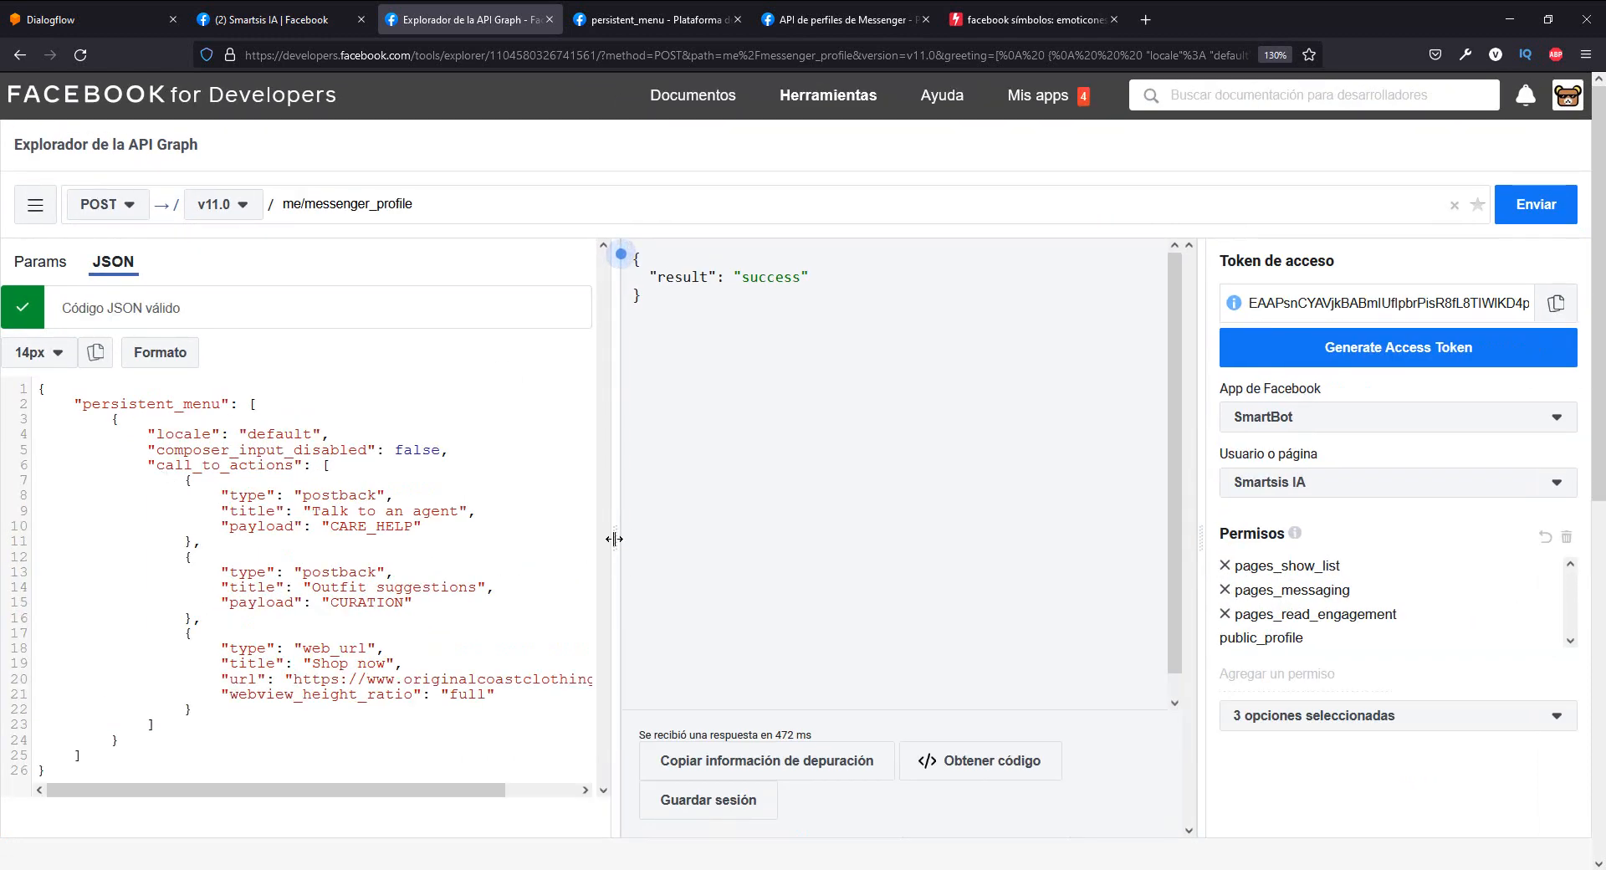
{"action": "left_click_drag", "start_coordinate": [615, 538], "coordinate": [733, 535]}
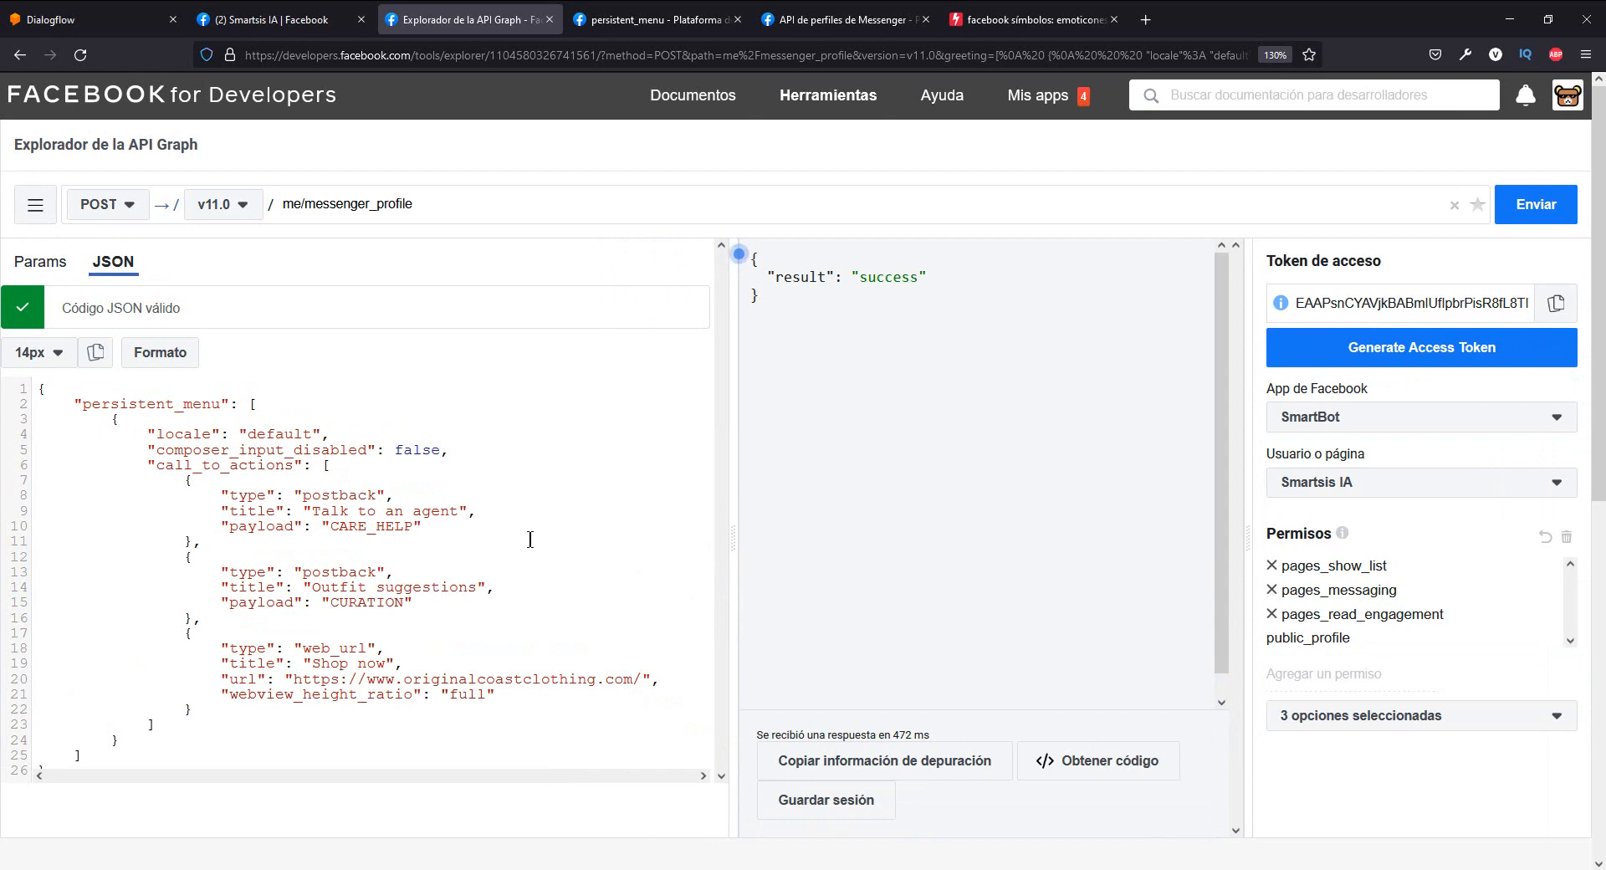
- Examine the persistent_menu key and the first two menu item blocks in the JSON body
{"action": "scroll", "coordinate": [253, 466], "scroll_direction": "down", "scroll_amount": 2}
{"action": "scroll", "coordinate": [202, 384], "scroll_direction": "up", "scroll_amount": 2}
{"action": "double_click", "coordinate": [197, 402]}
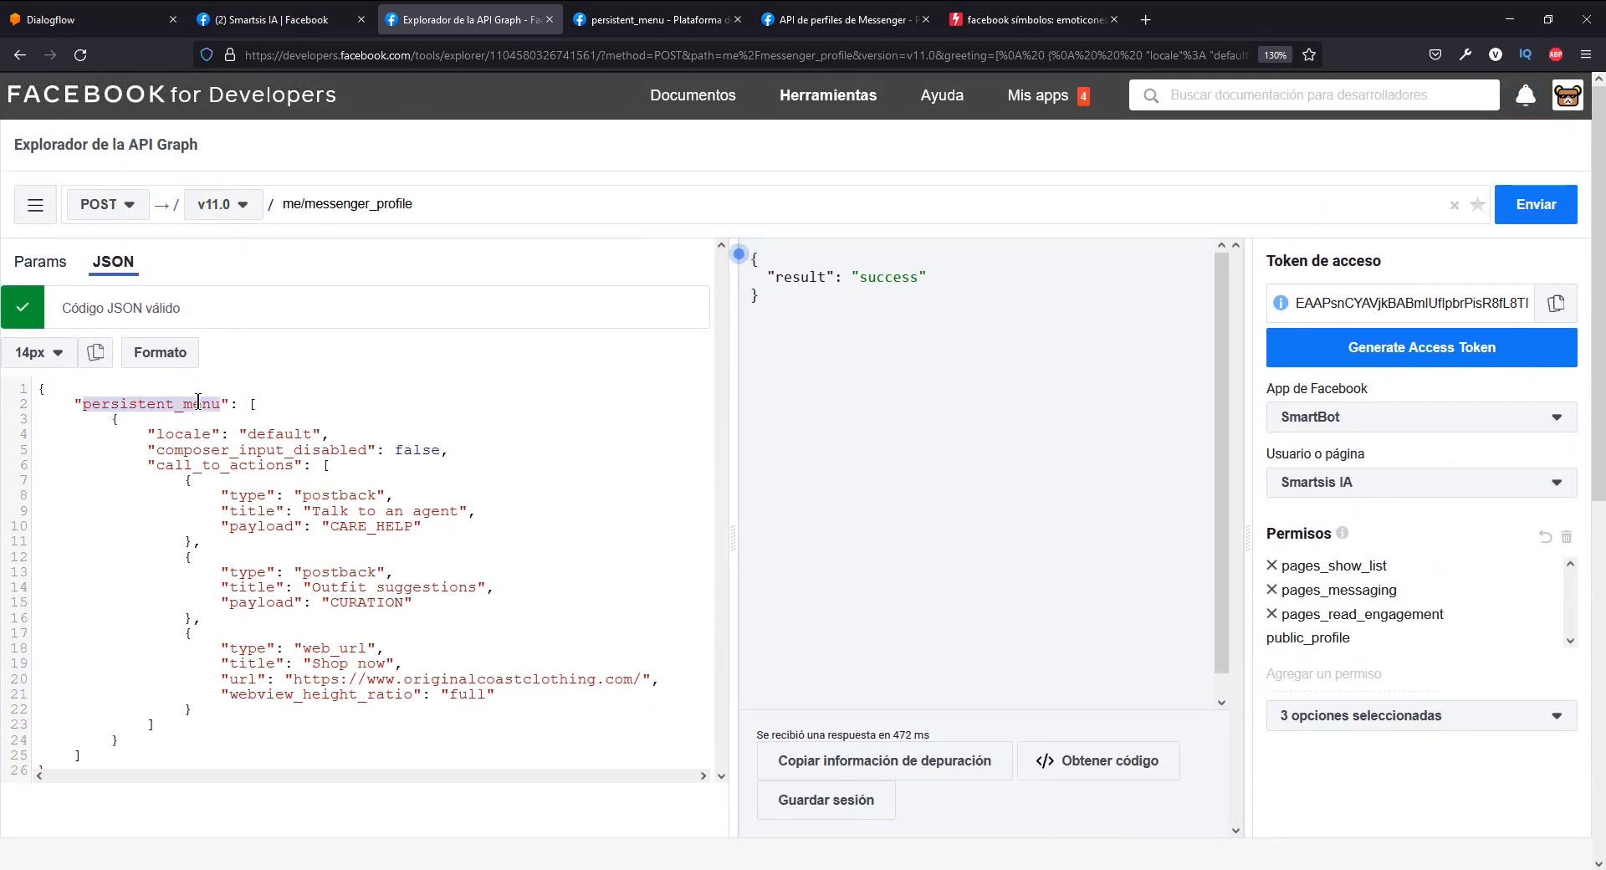
{"action": "left_click", "coordinate": [259, 402]}
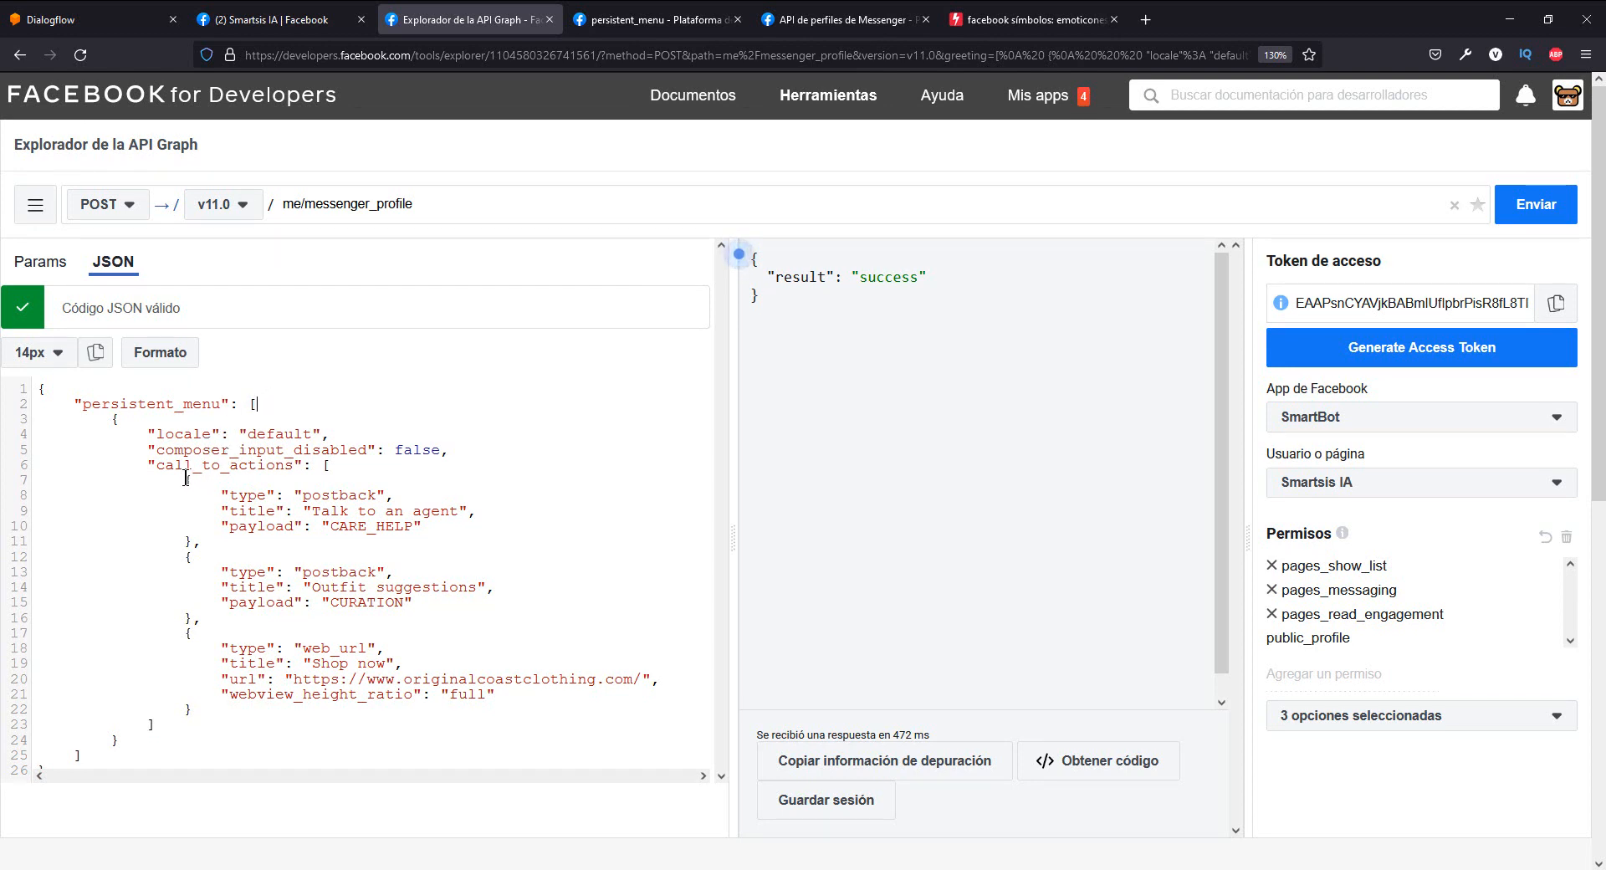
{"action": "left_click_drag", "start_coordinate": [192, 489], "coordinate": [217, 547]}
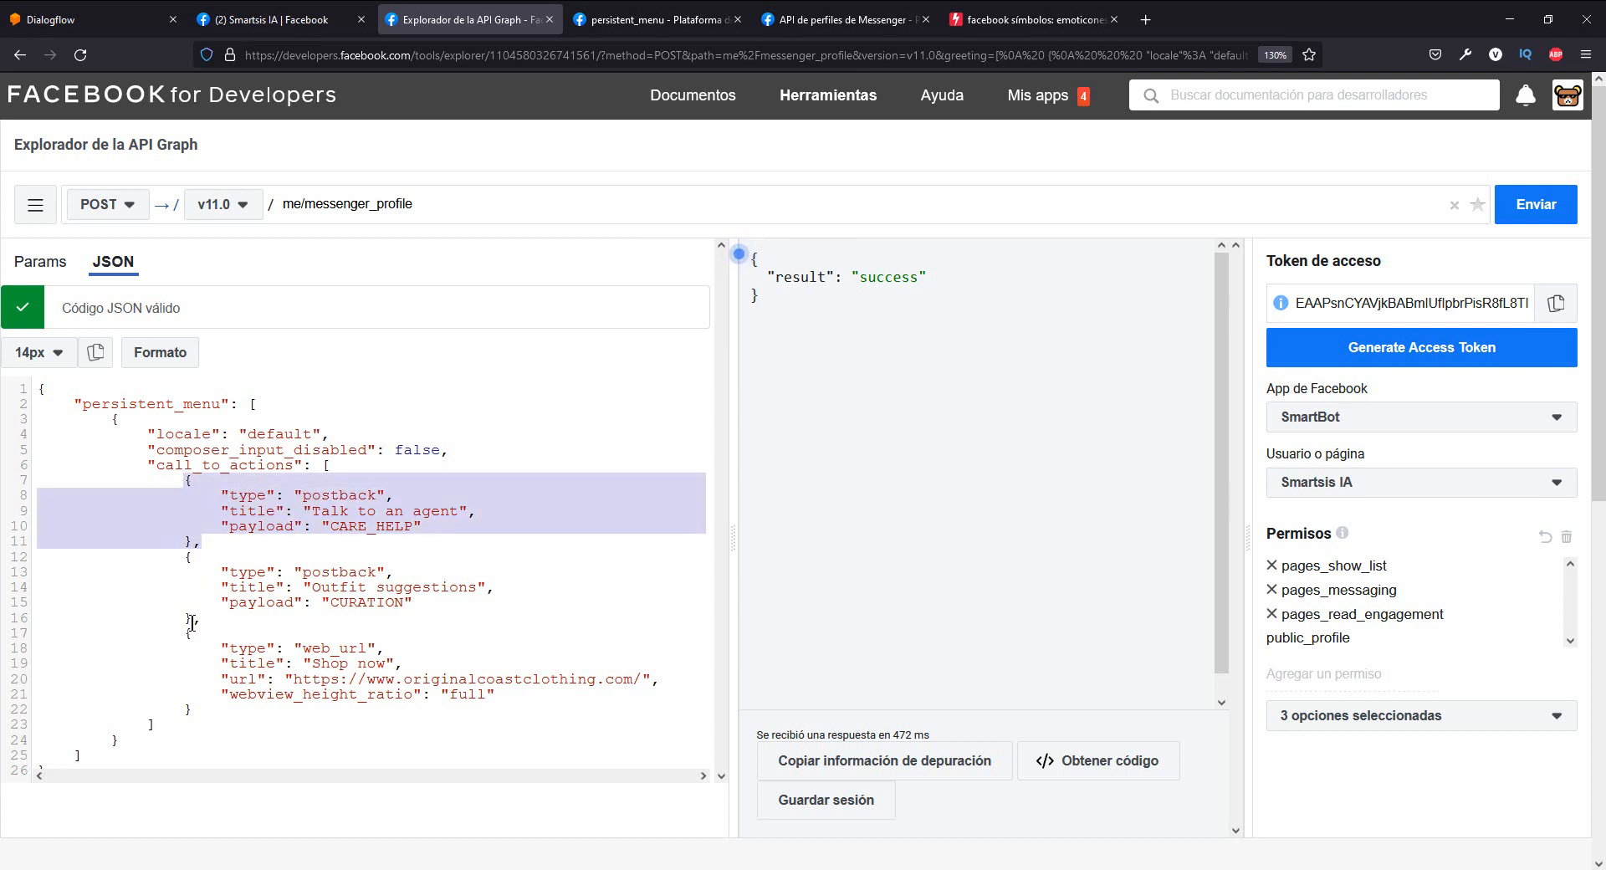
{"action": "left_click_drag", "start_coordinate": [205, 621], "coordinate": [186, 546]}
{"action": "left_click", "coordinate": [237, 460]}
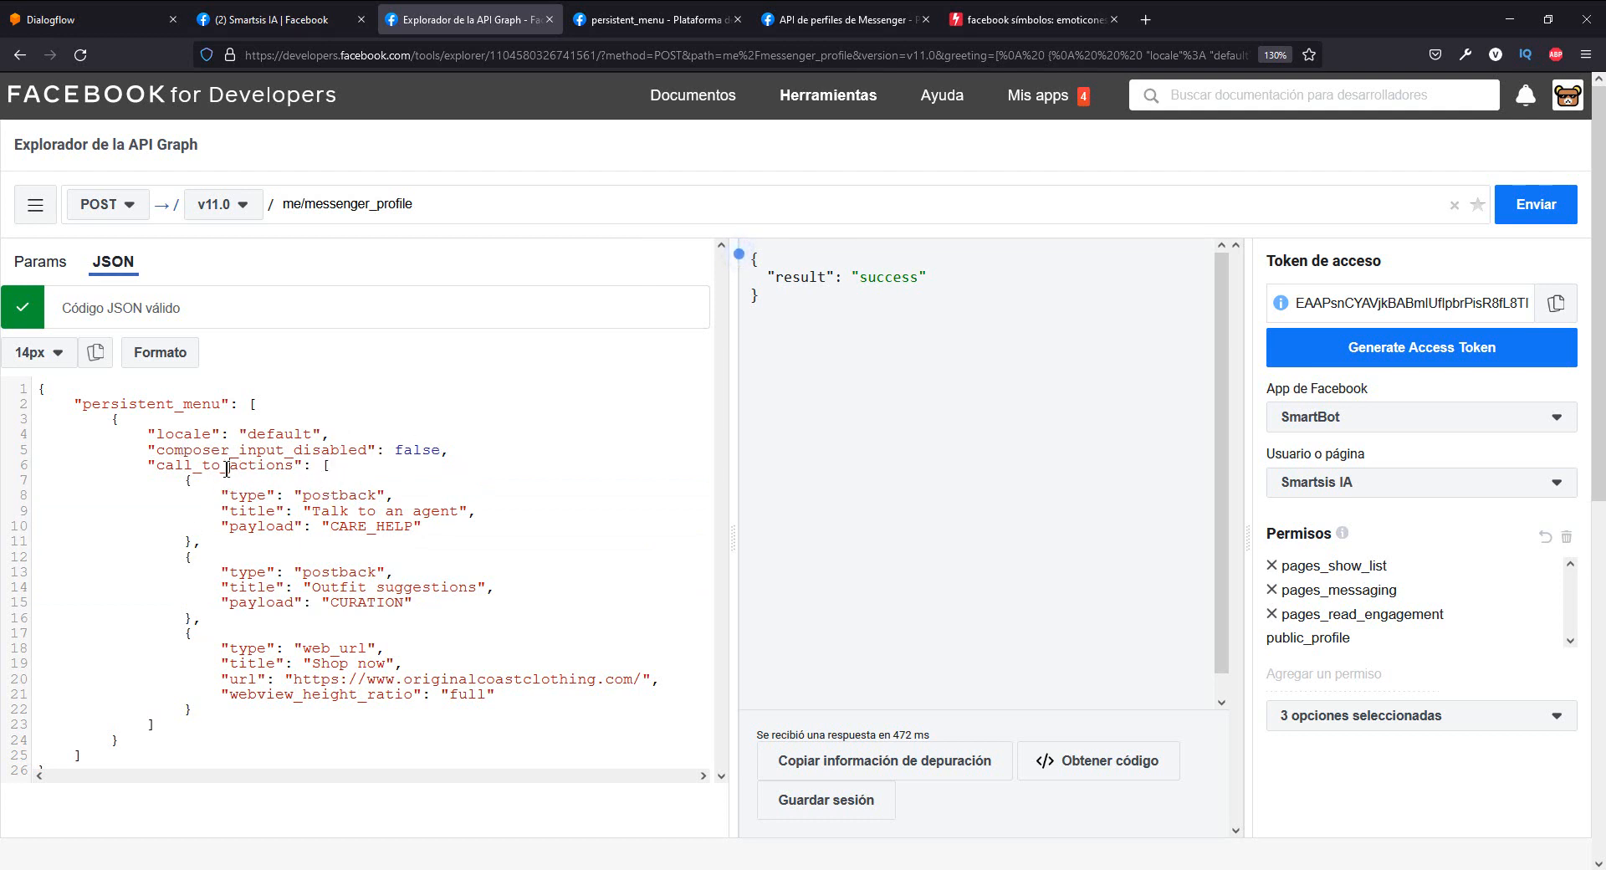
- Examine the call_to_actions list and the postback and web_url types of its three menu items
{"action": "double_click", "coordinate": [228, 466]}
{"action": "left_click_drag", "start_coordinate": [323, 465], "coordinate": [220, 700]}
{"action": "left_click", "coordinate": [330, 573]}
{"action": "double_click", "coordinate": [352, 494]}
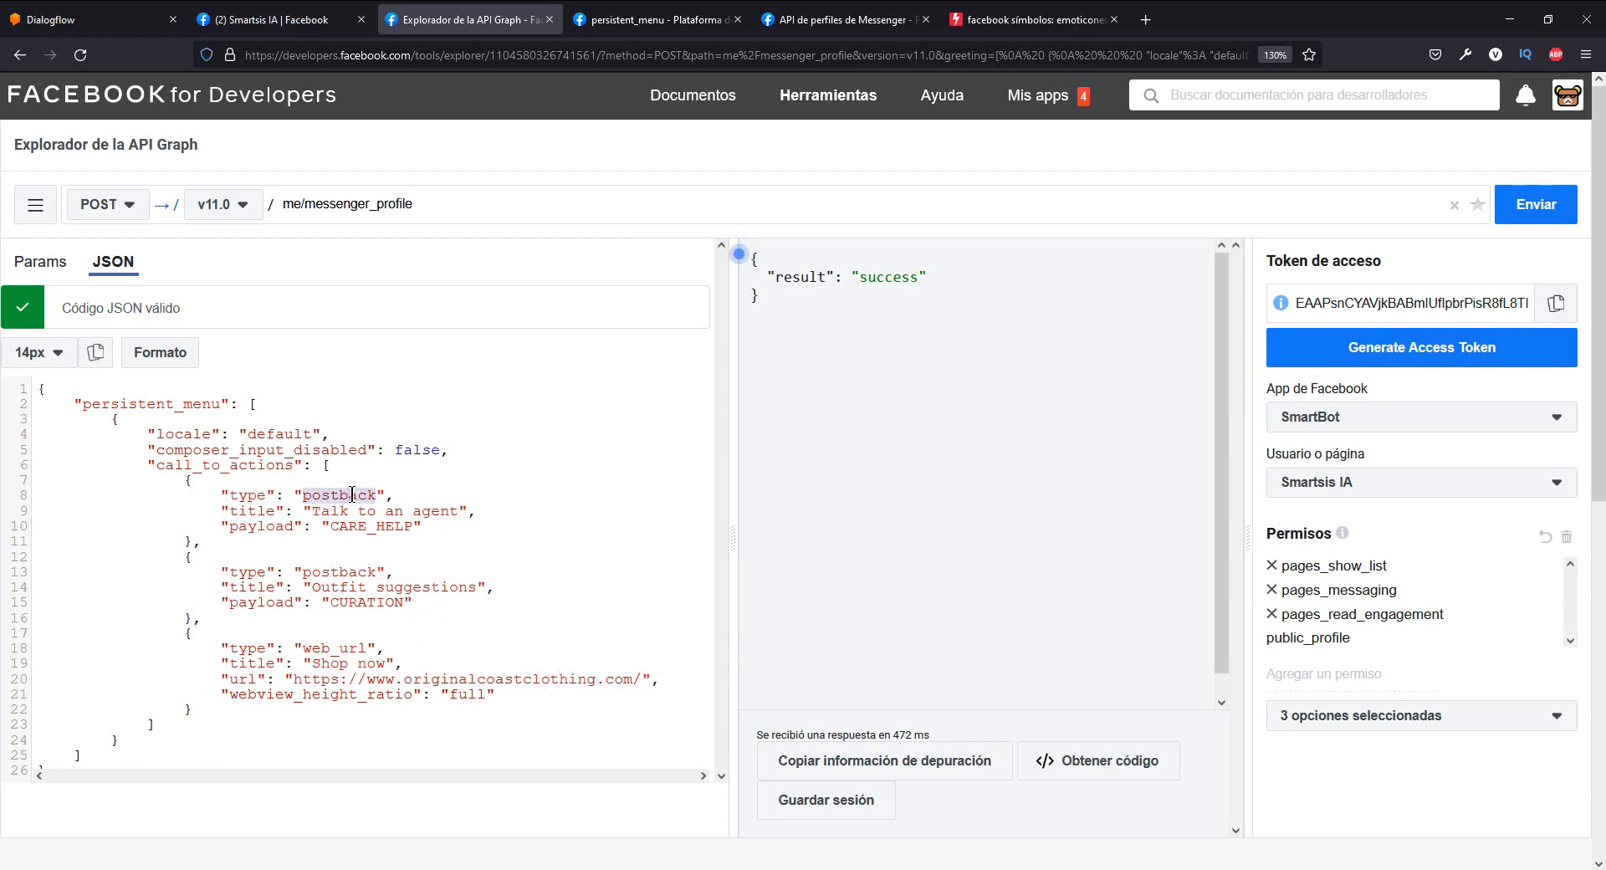
{"action": "double_click", "coordinate": [359, 571]}
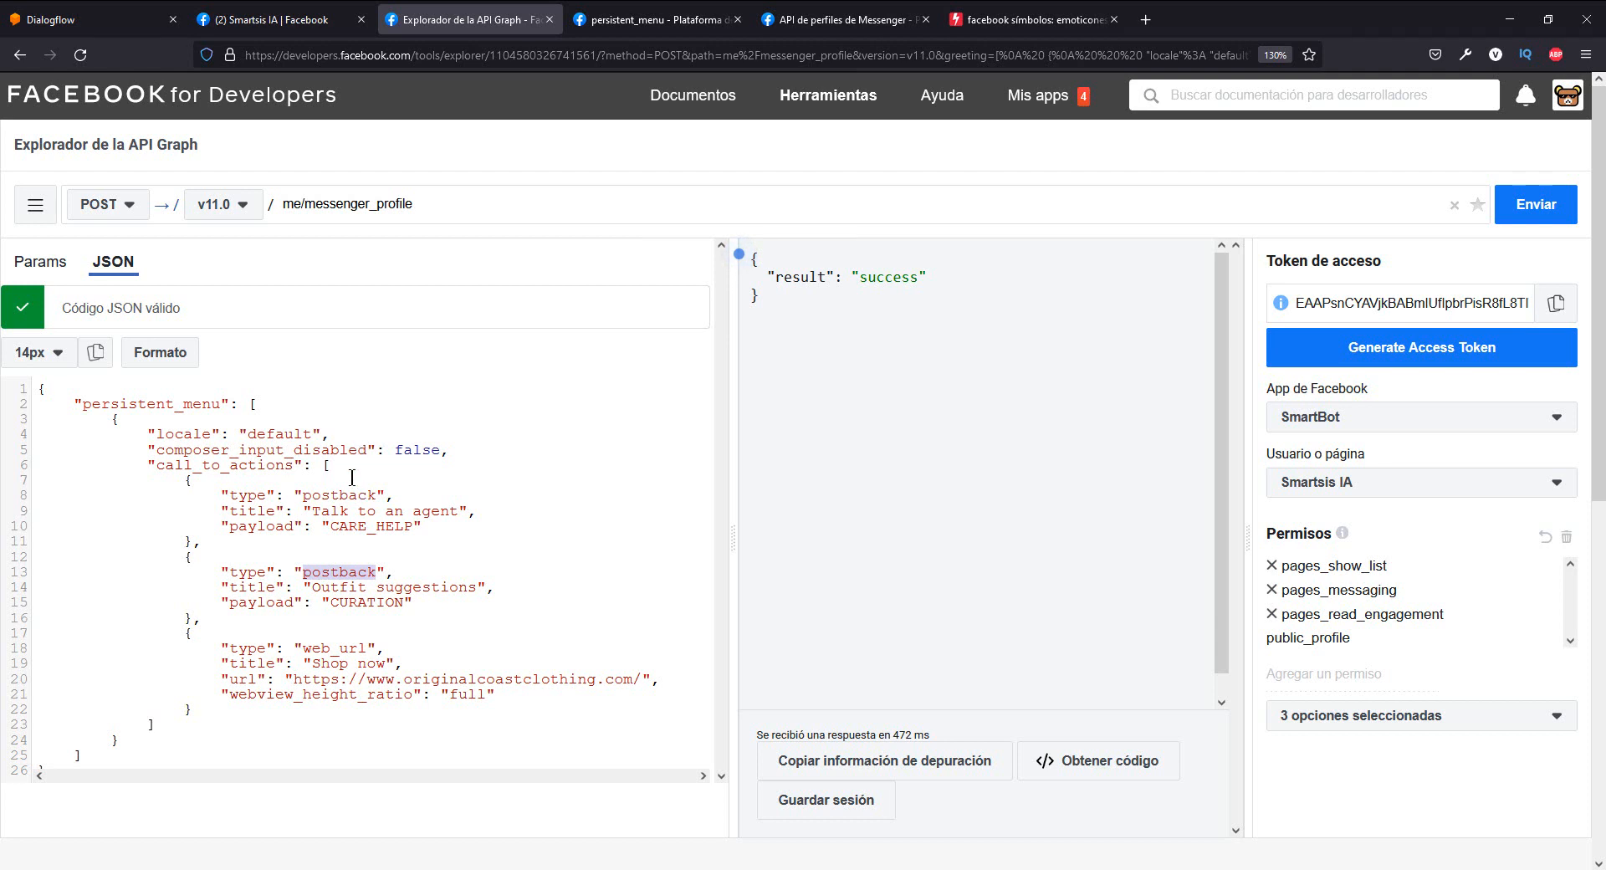
{"action": "double_click", "coordinate": [325, 648]}
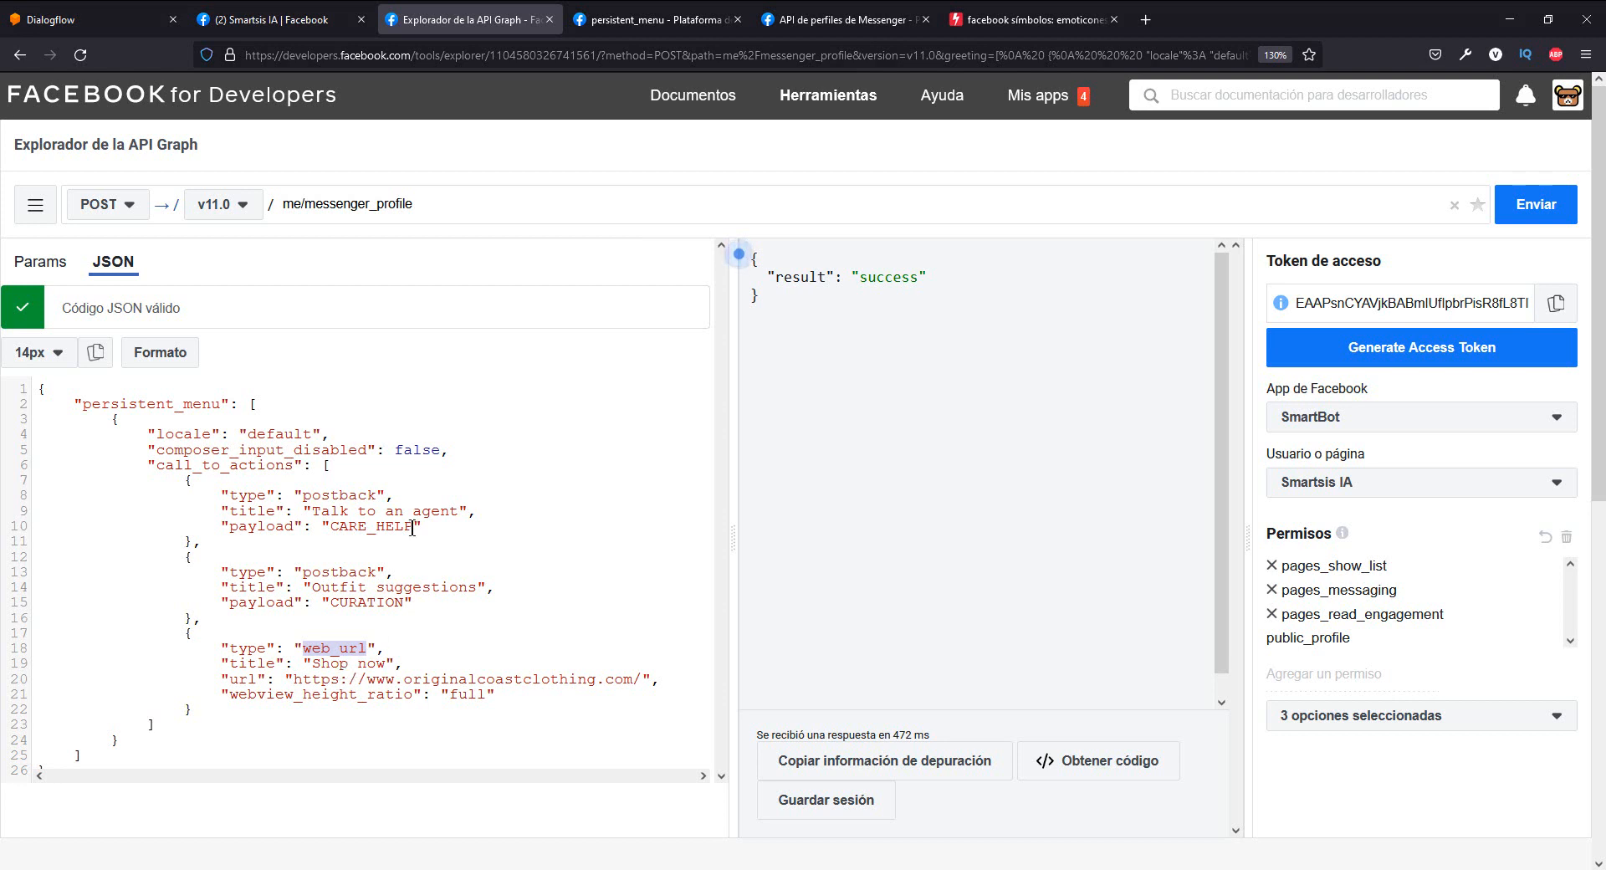
{"action": "left_click", "coordinate": [342, 502]}
{"action": "double_click", "coordinate": [343, 647]}
{"action": "left_click", "coordinate": [156, 750]}
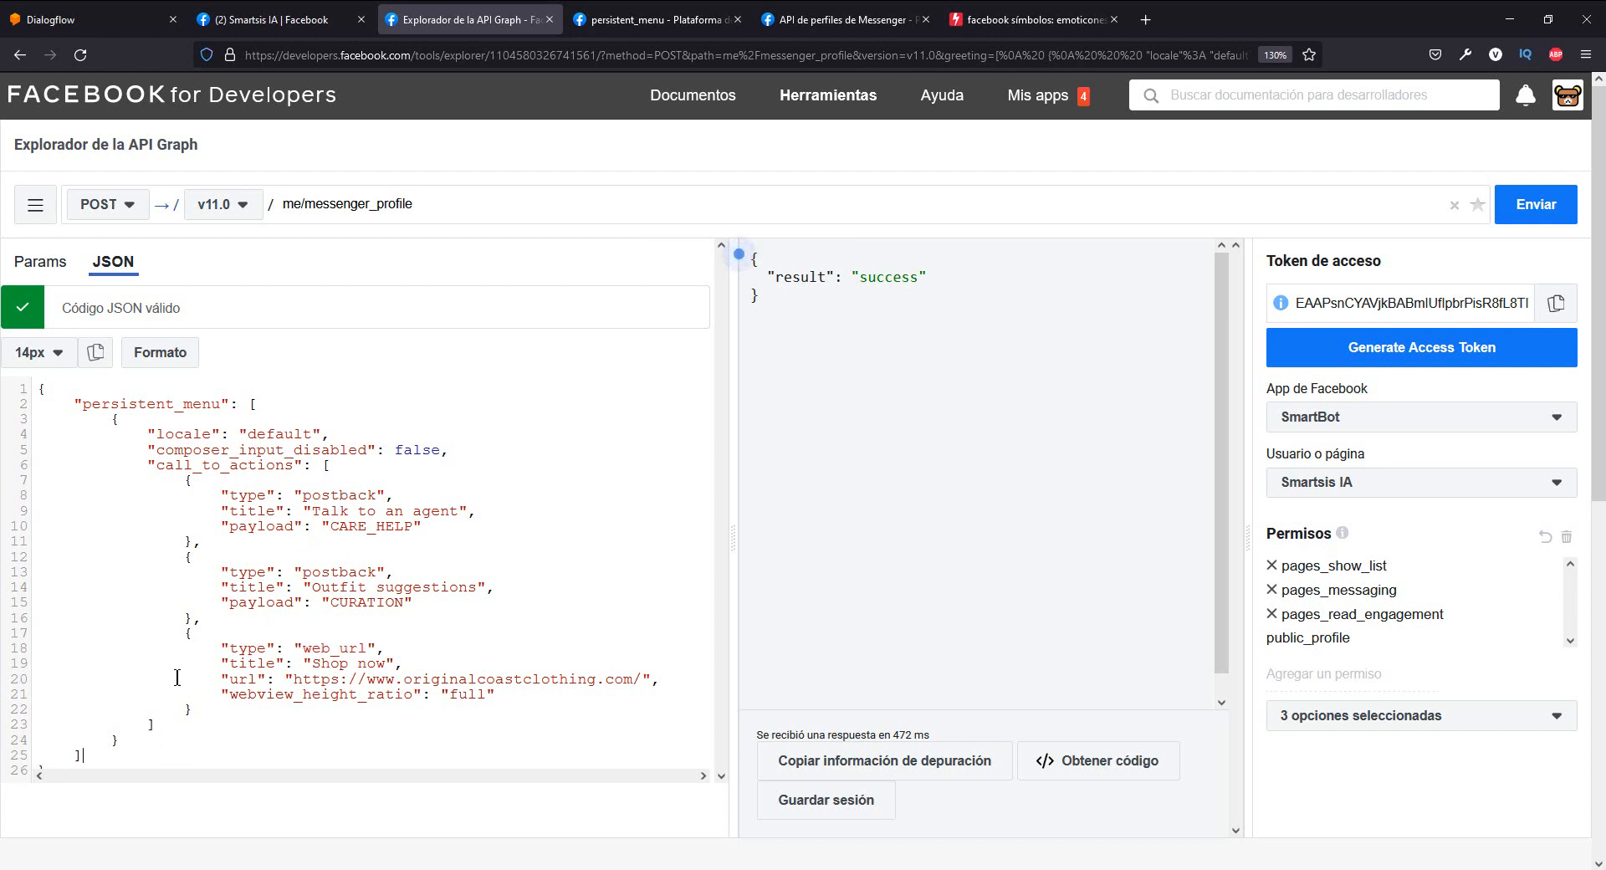
- Send the persistent menu POST request to me/messenger_profile and review the returned result
{"action": "left_click", "coordinate": [1527, 213]}
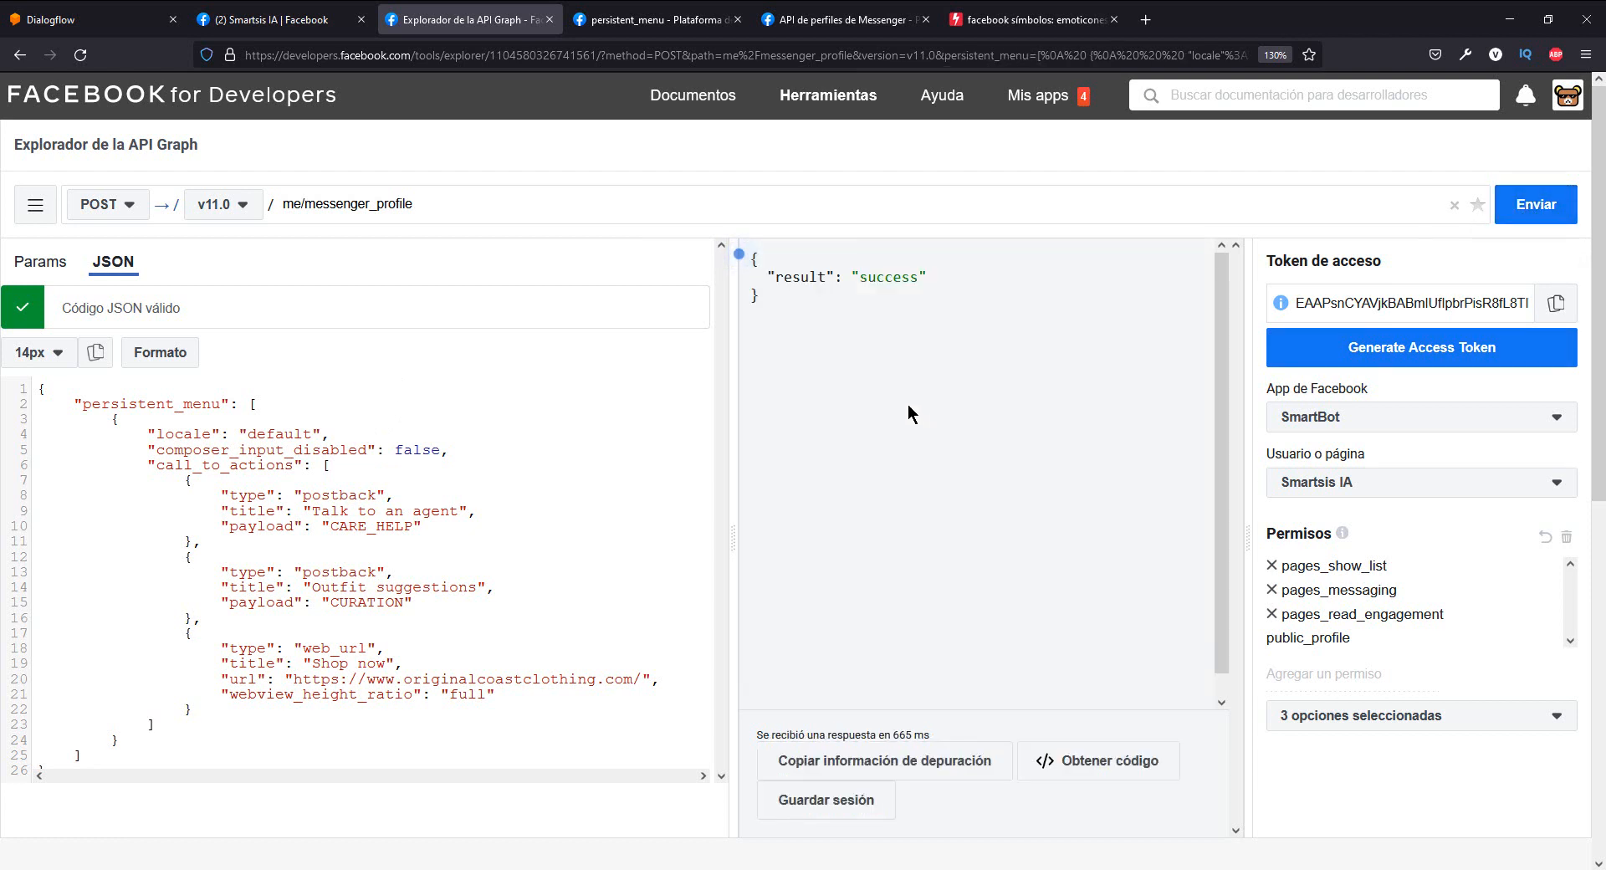
{"action": "left_click_drag", "start_coordinate": [817, 322], "coordinate": [756, 256]}
{"action": "left_click", "coordinate": [789, 306]}
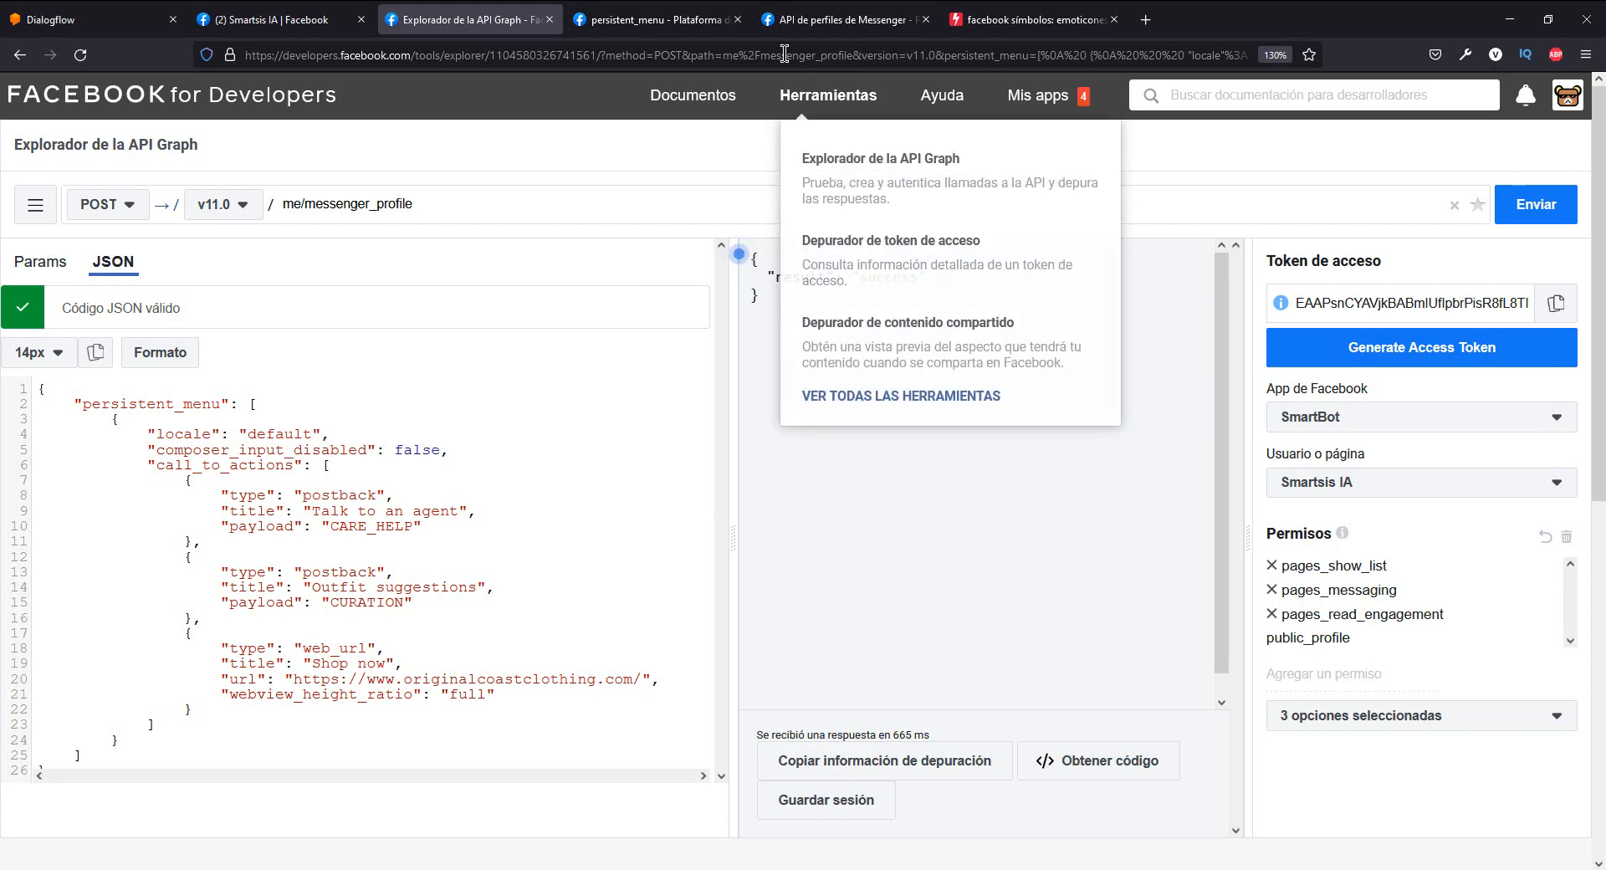
- Reload the Smartsis IA Facebook page and open the persistent menu in its Messenger chat
{"action": "left_click", "coordinate": [231, 12]}
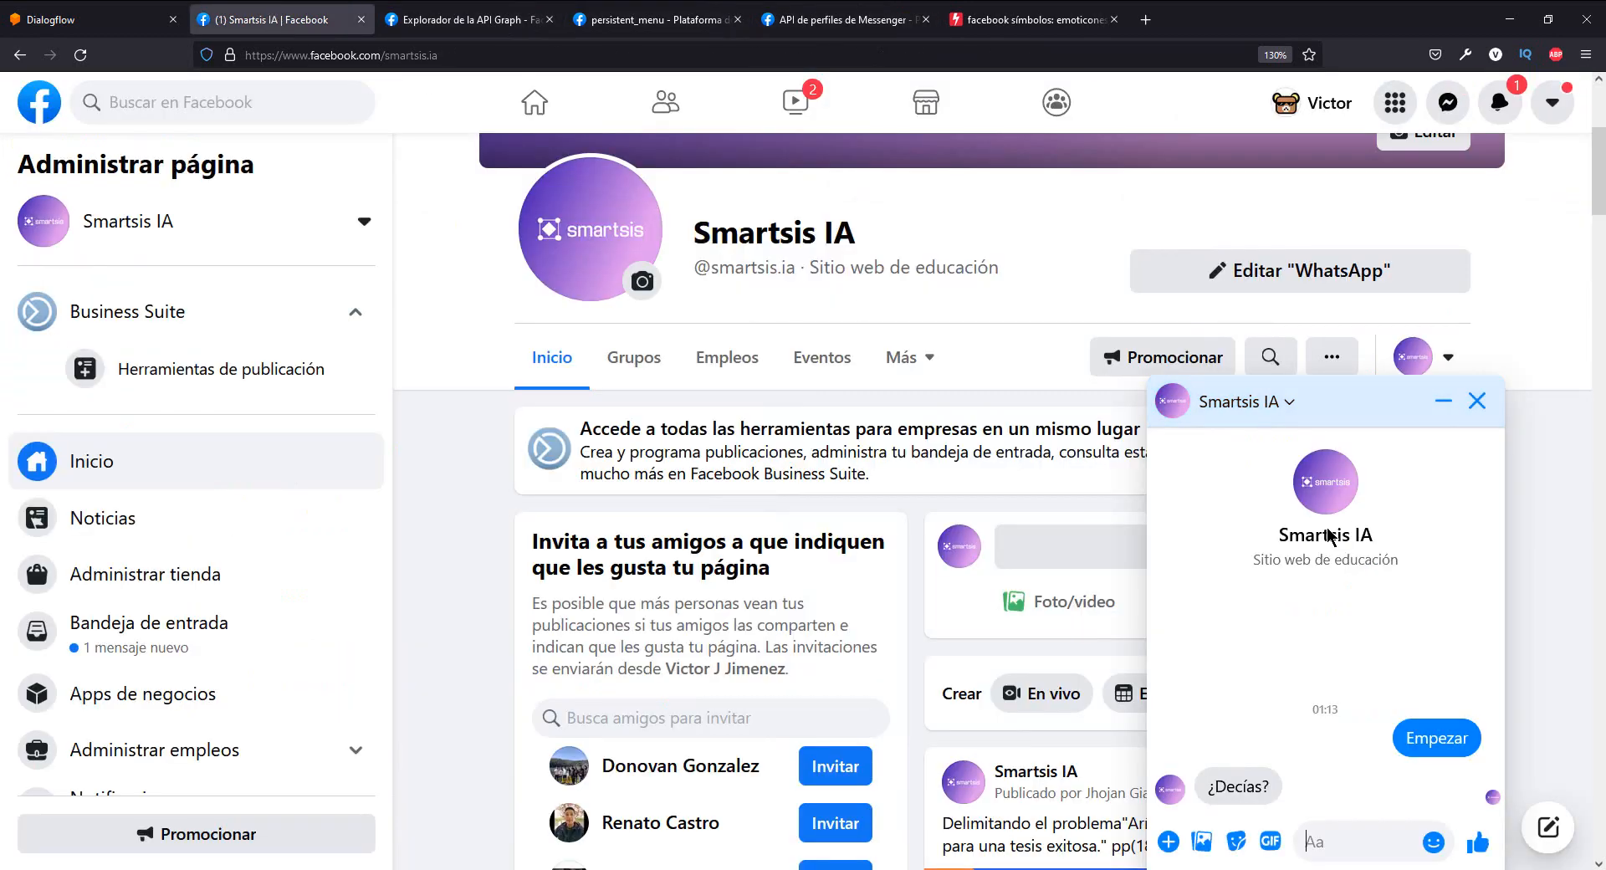
{"action": "left_click", "coordinate": [80, 55]}
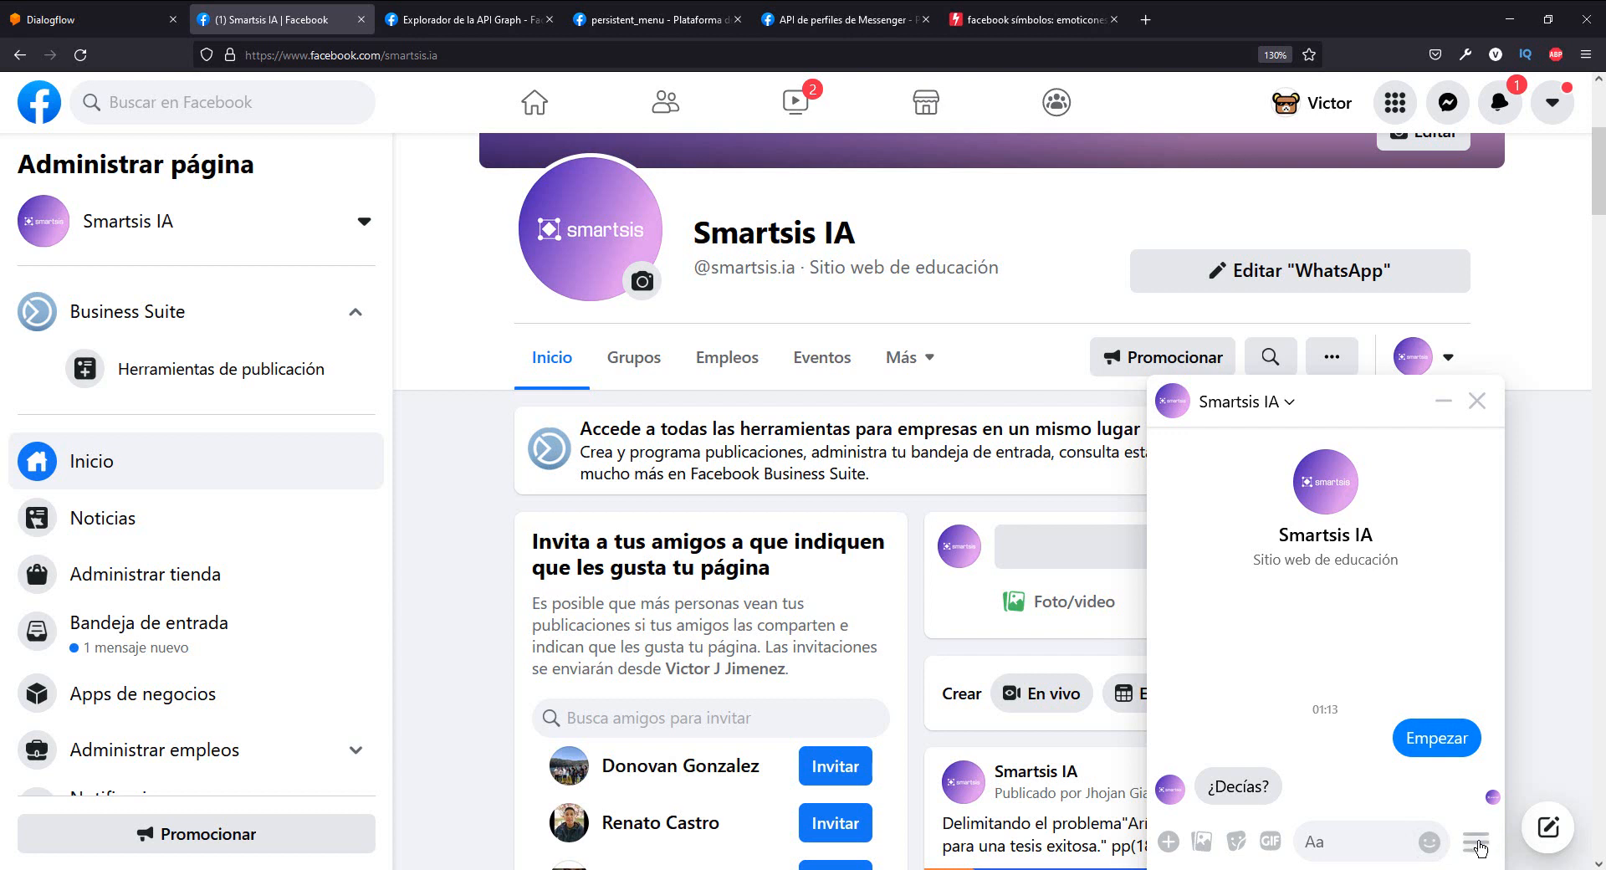
{"action": "left_click", "coordinate": [1479, 848]}
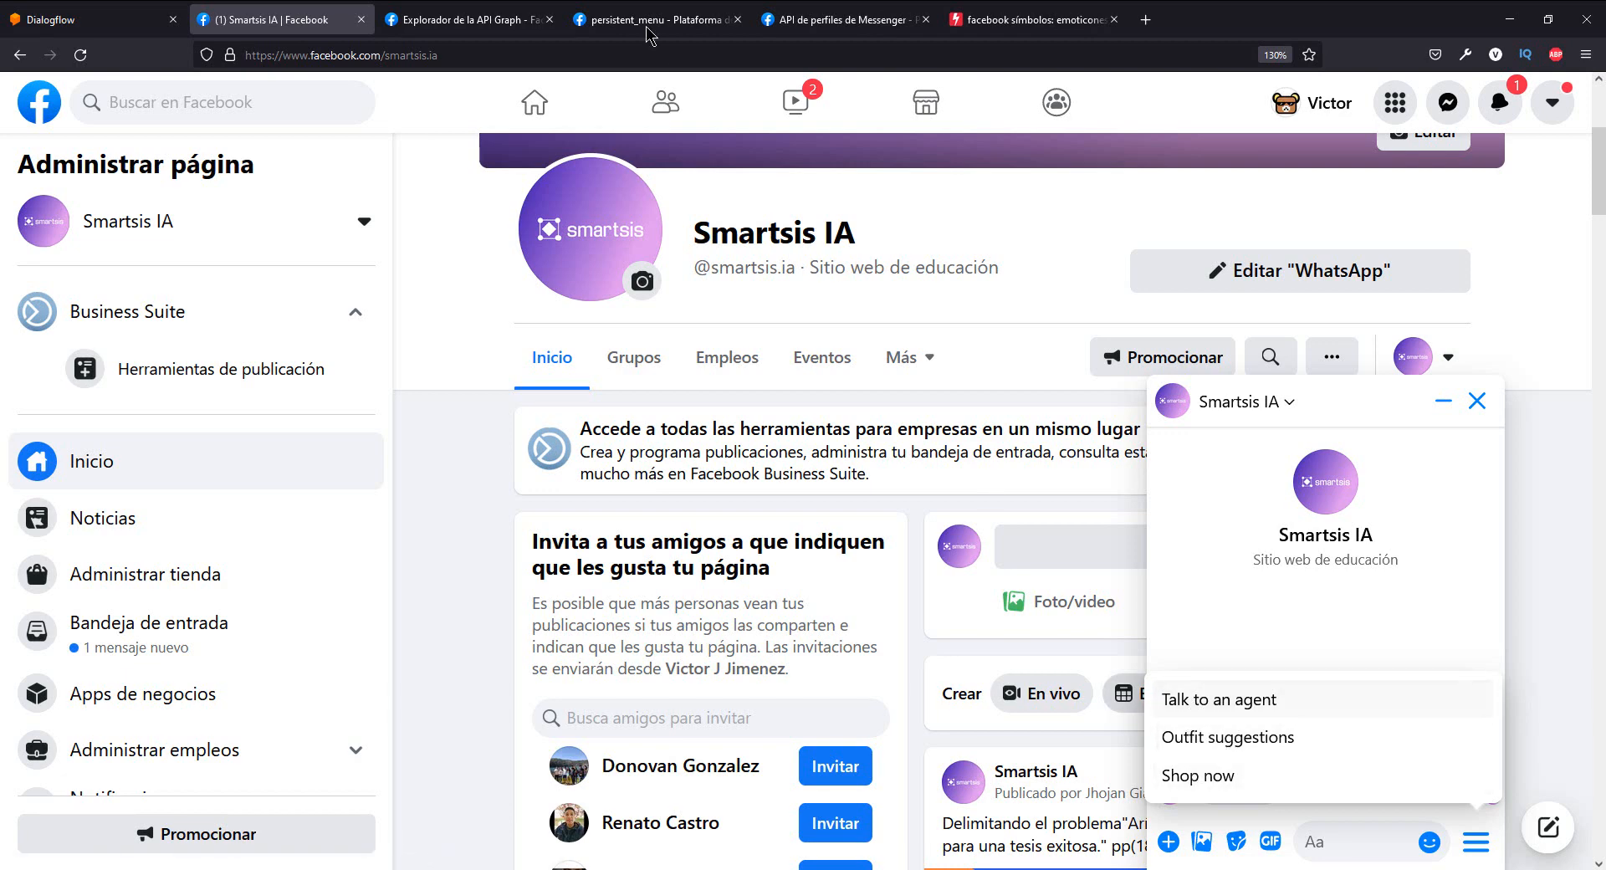
- Compare the menu item titles in the Graph API Explorer JSON with the entries of the Messenger chat's persistent menu
{"action": "left_click", "coordinate": [502, 15]}
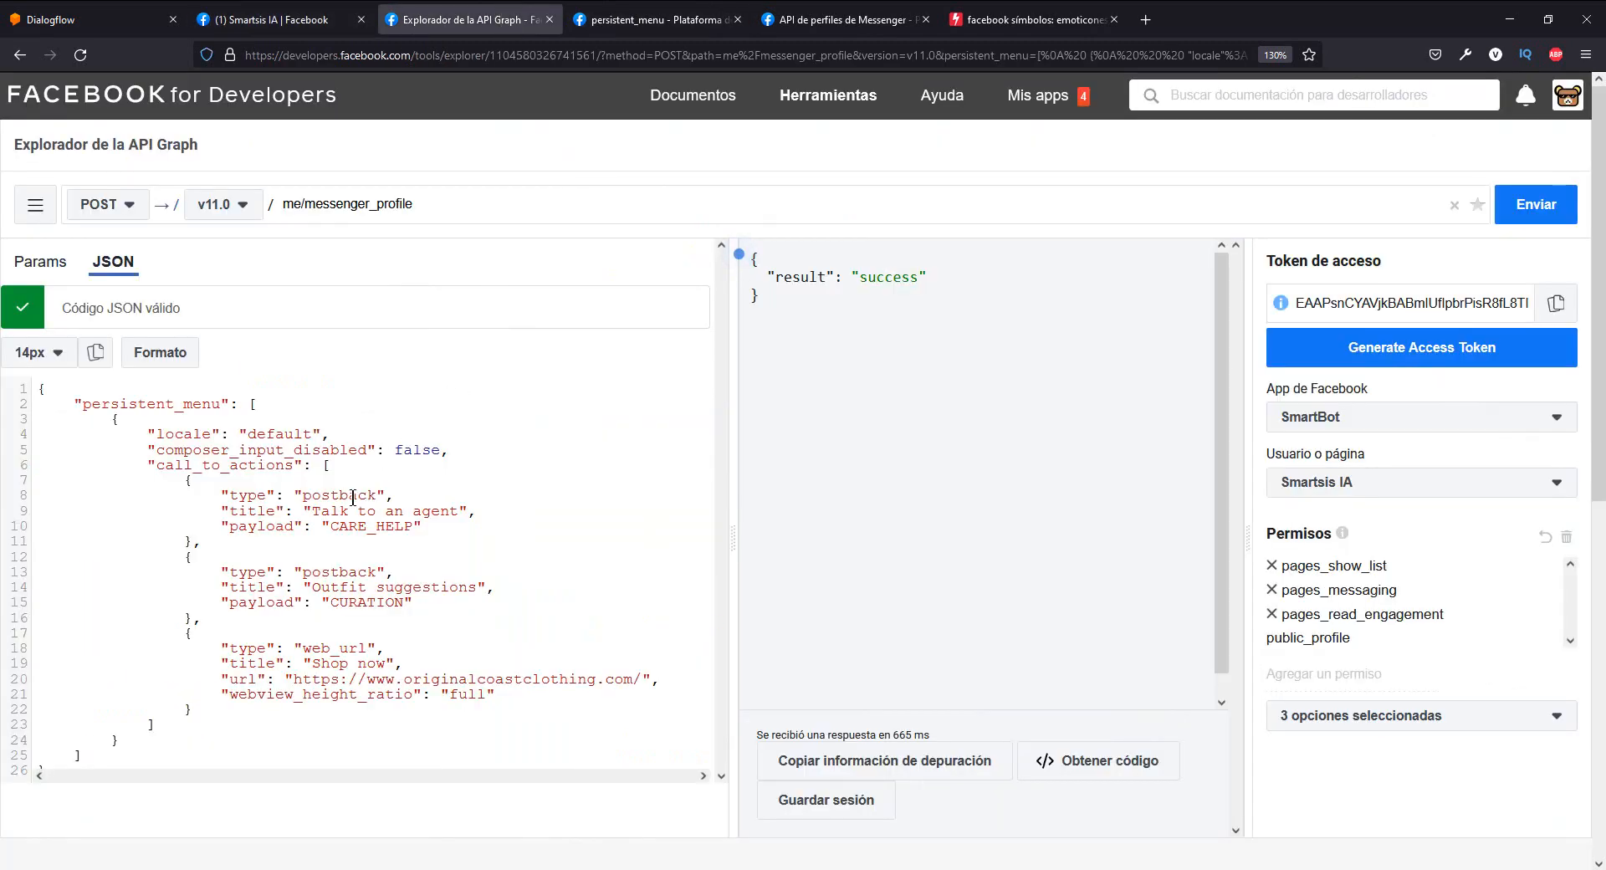
{"action": "left_click_drag", "start_coordinate": [316, 510], "coordinate": [451, 505]}
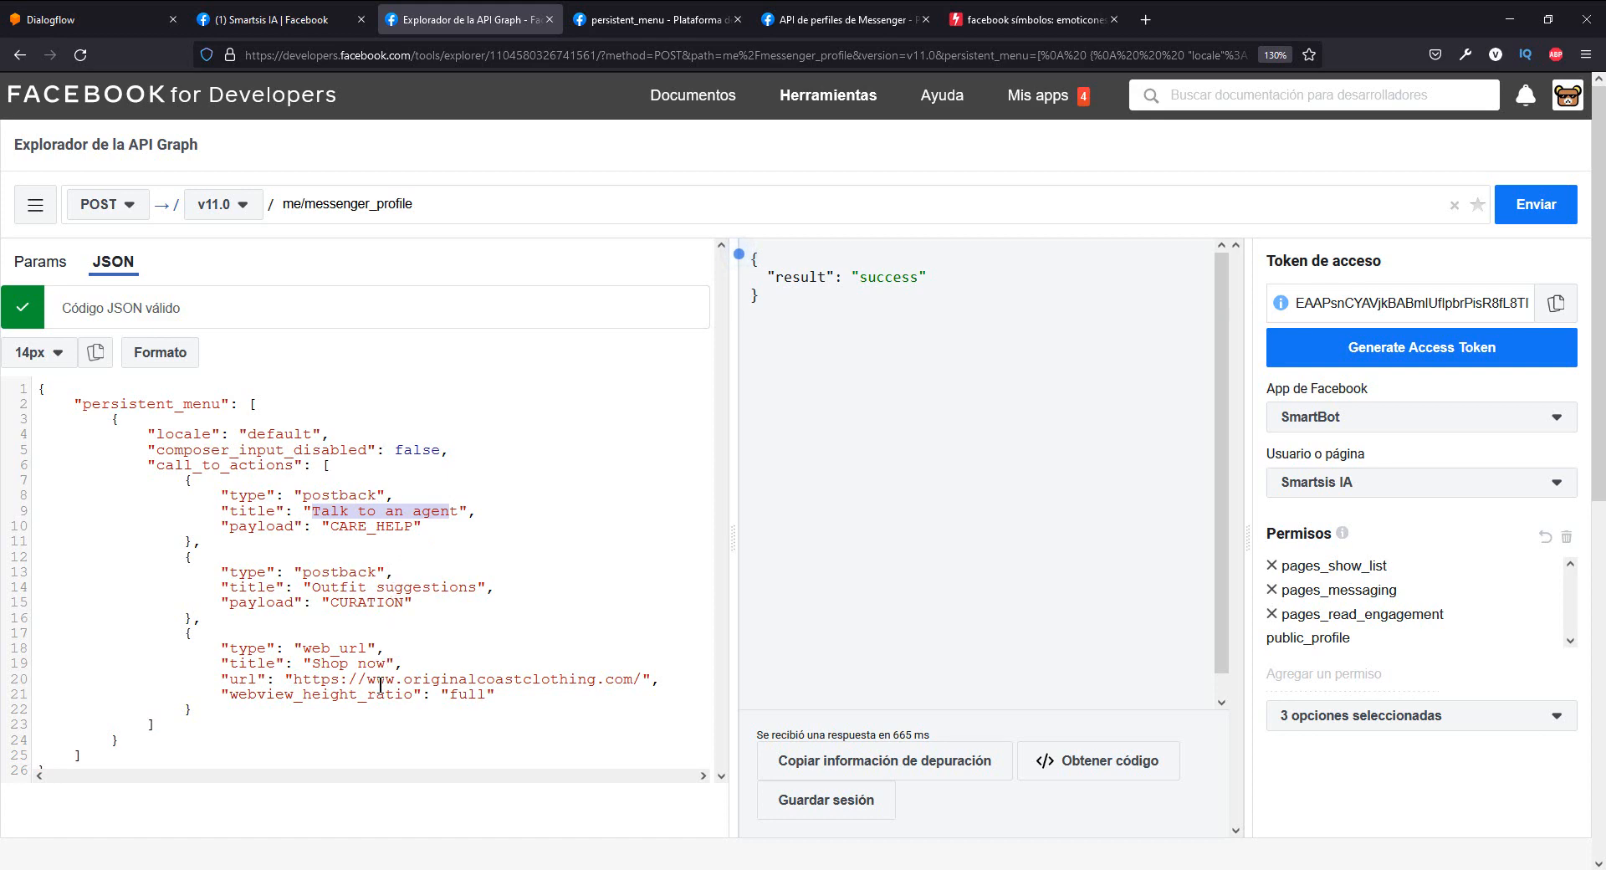
{"action": "left_click_drag", "start_coordinate": [393, 666], "coordinate": [315, 667]}
{"action": "left_click", "coordinate": [407, 666]}
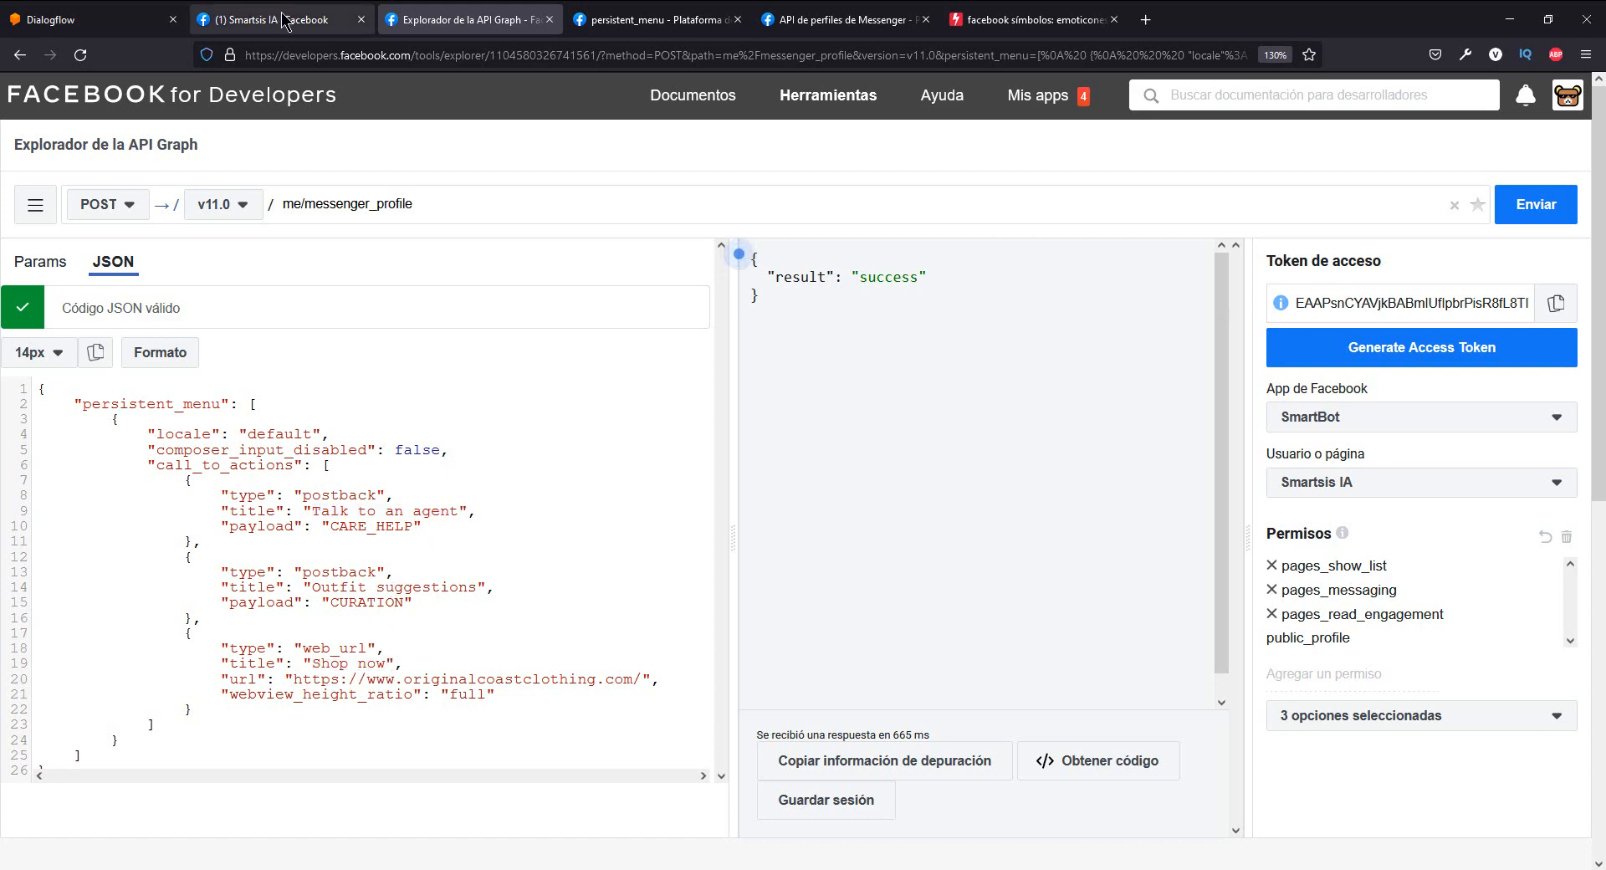
{"action": "left_click_drag", "start_coordinate": [226, 708], "coordinate": [188, 481]}
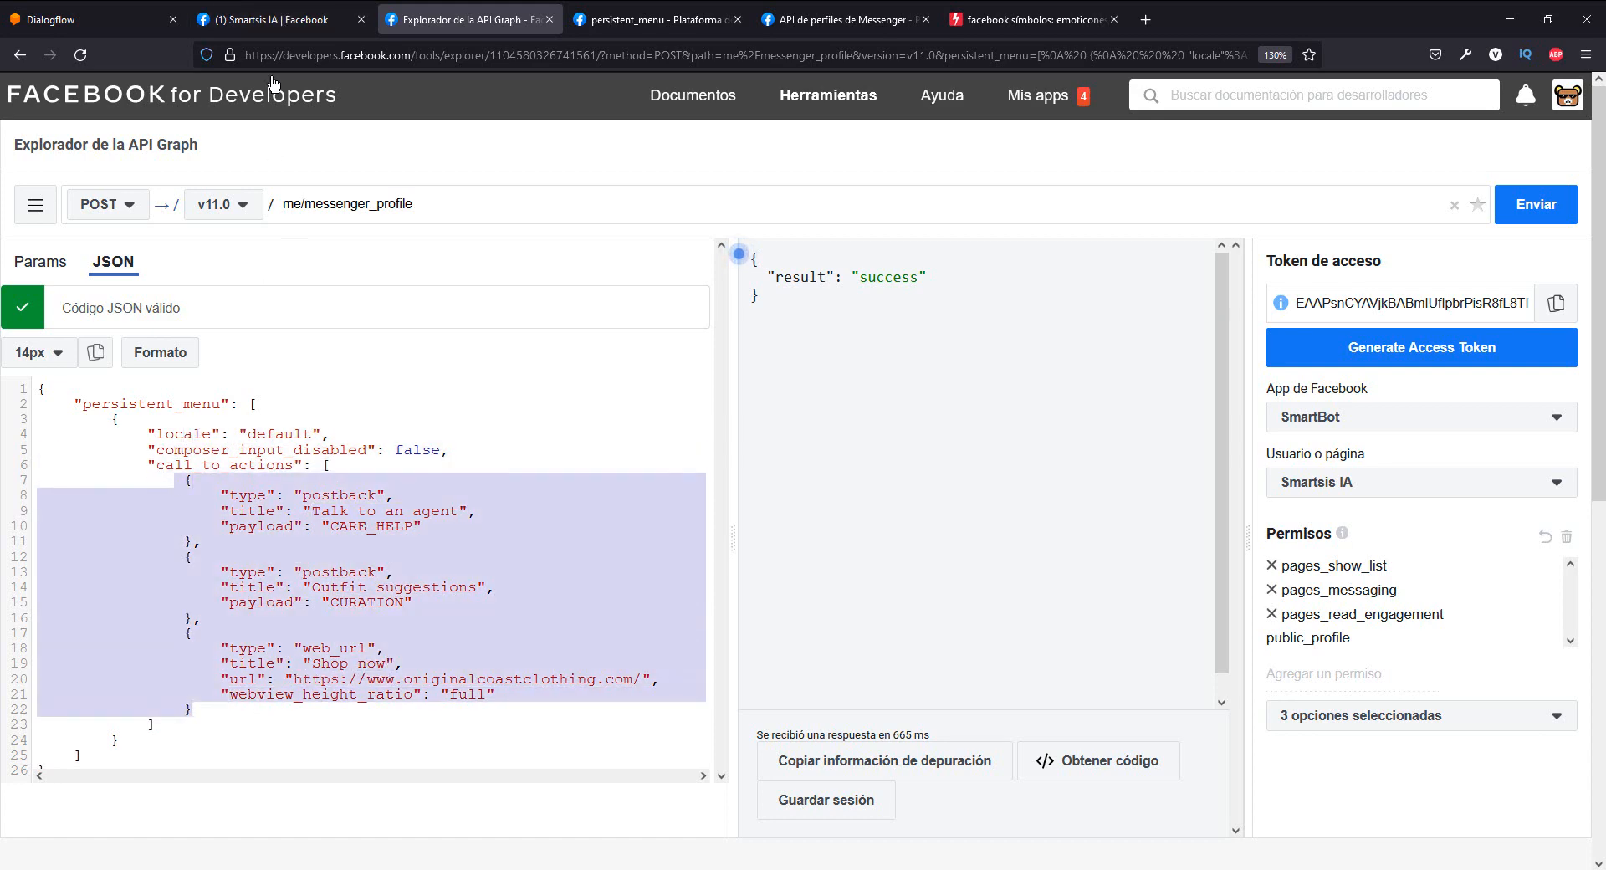
{"action": "left_click", "coordinate": [267, 19]}
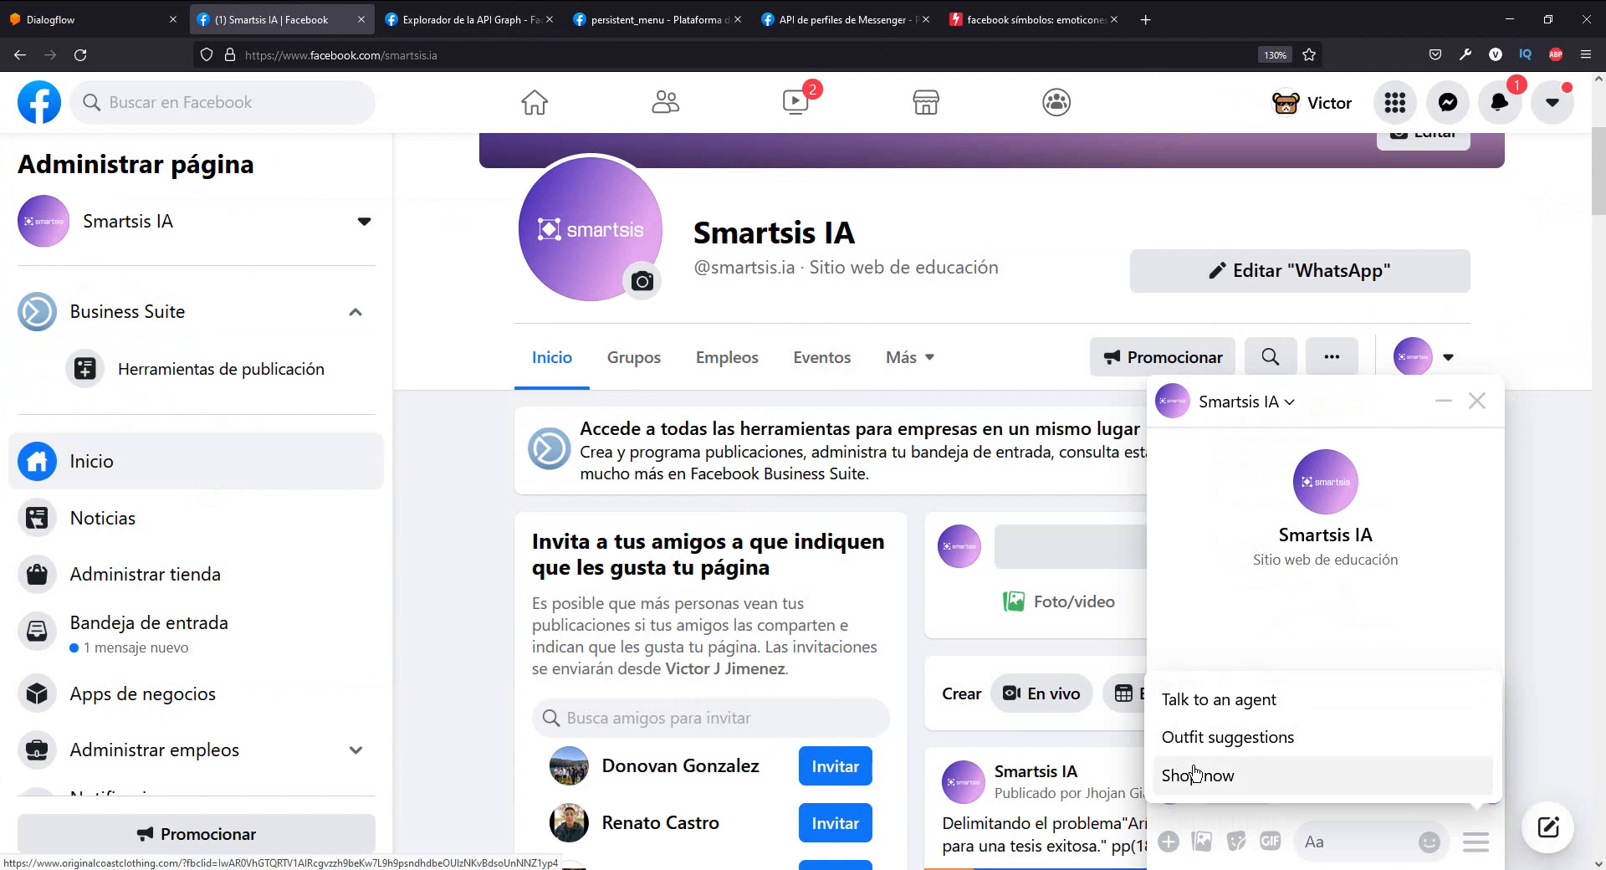
- Review the postback and web_url types of the three persistent menu items in the Graph API Explorer JSON
{"action": "left_click", "coordinate": [519, 15]}
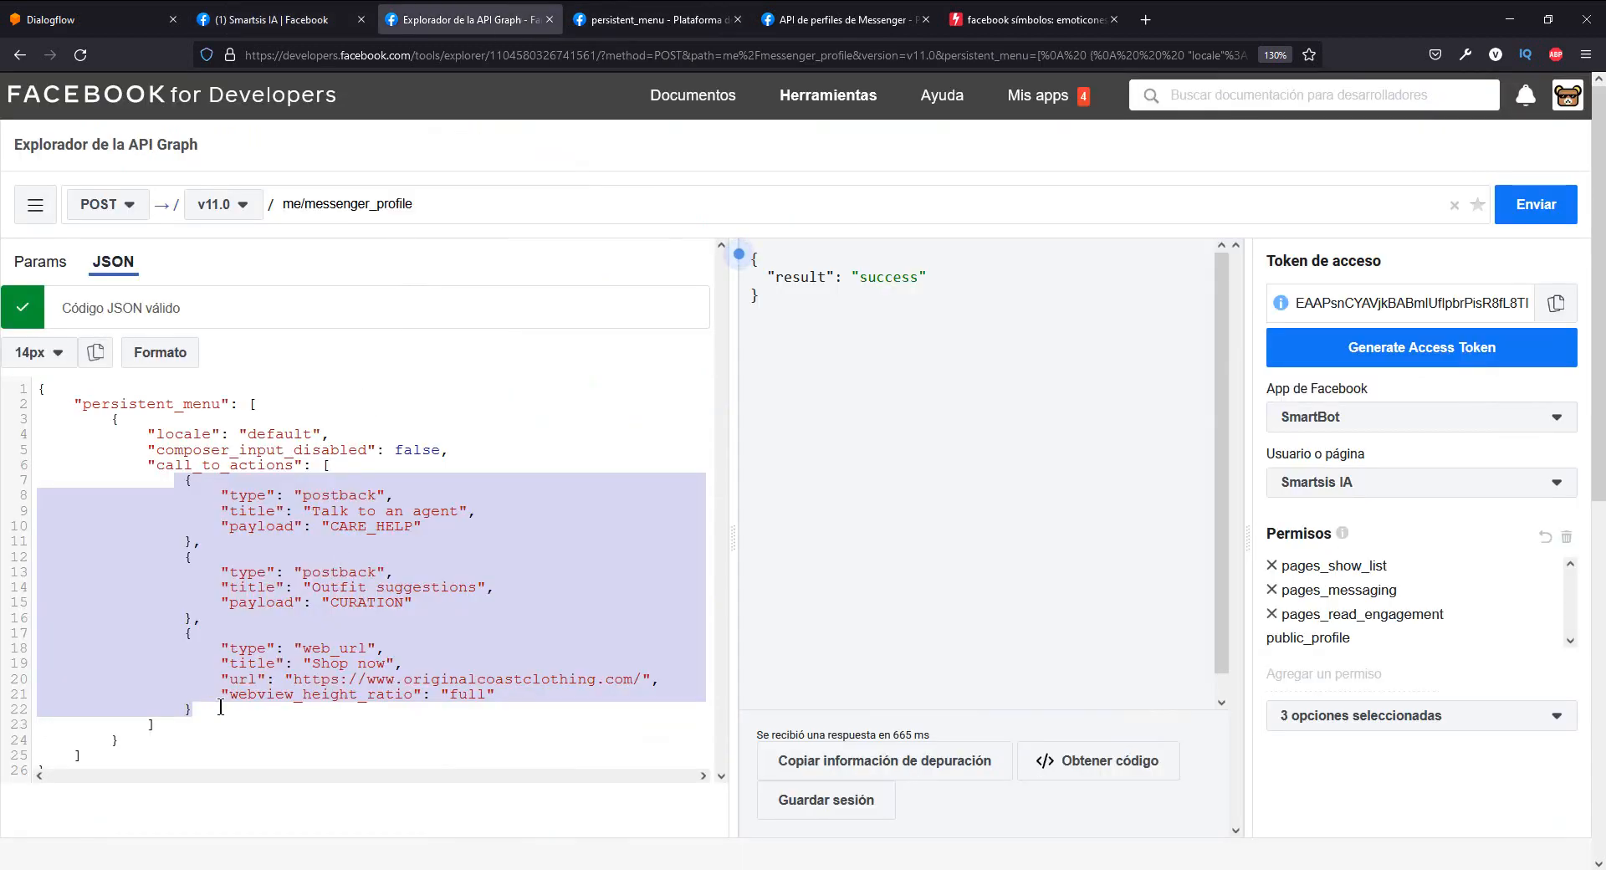
{"action": "left_click_drag", "start_coordinate": [201, 702], "coordinate": [184, 480]}
{"action": "double_click", "coordinate": [355, 500]}
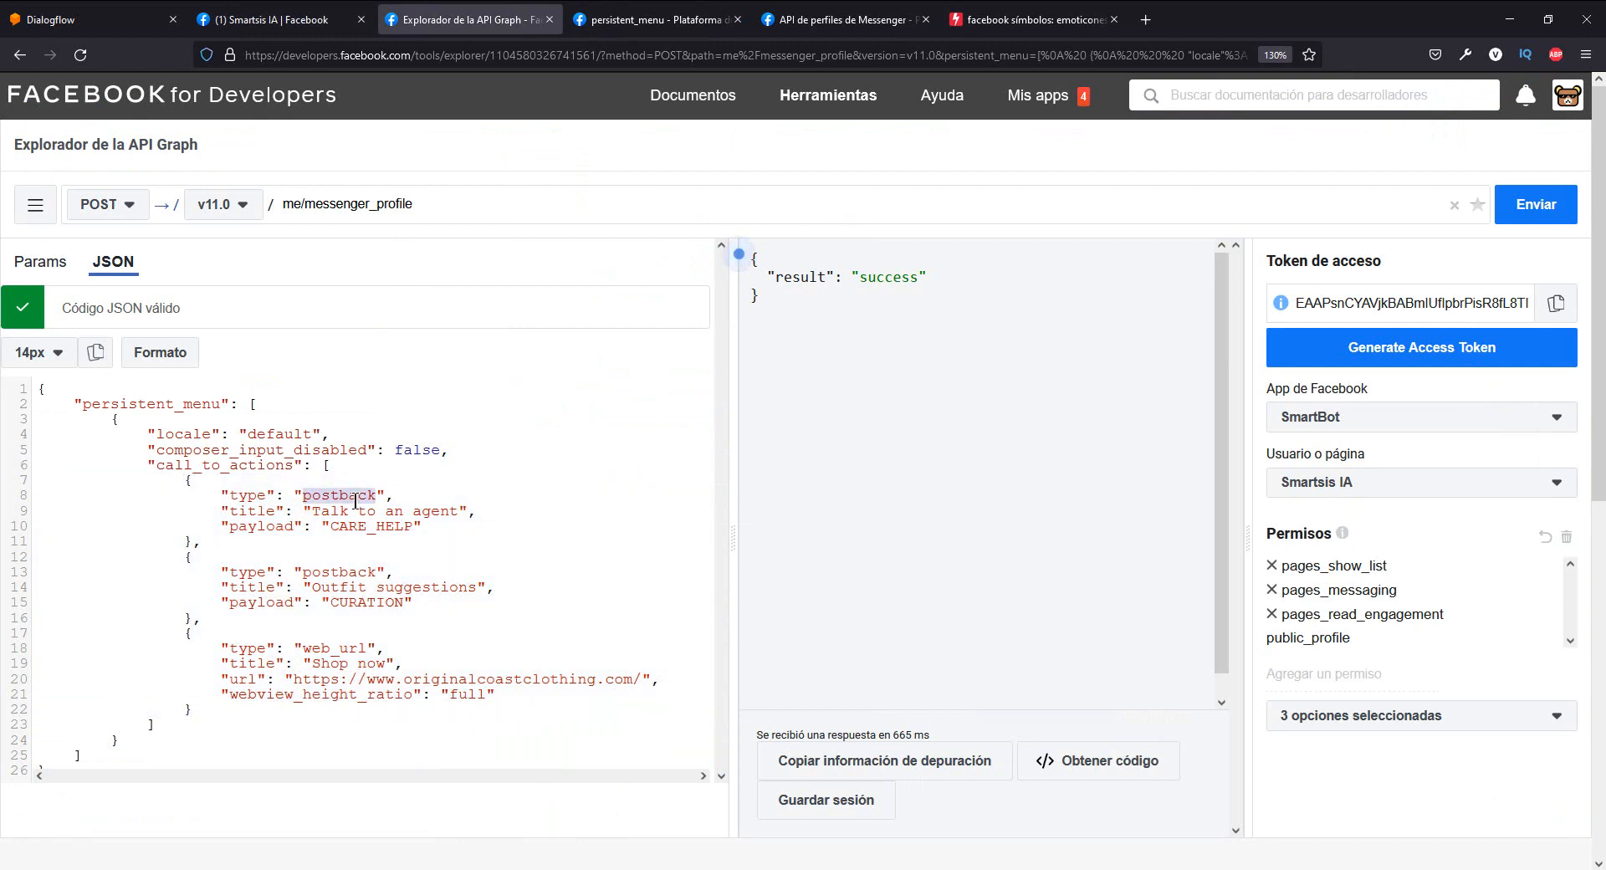
{"action": "double_click", "coordinate": [355, 576]}
{"action": "double_click", "coordinate": [345, 498]}
{"action": "left_click", "coordinate": [356, 645]}
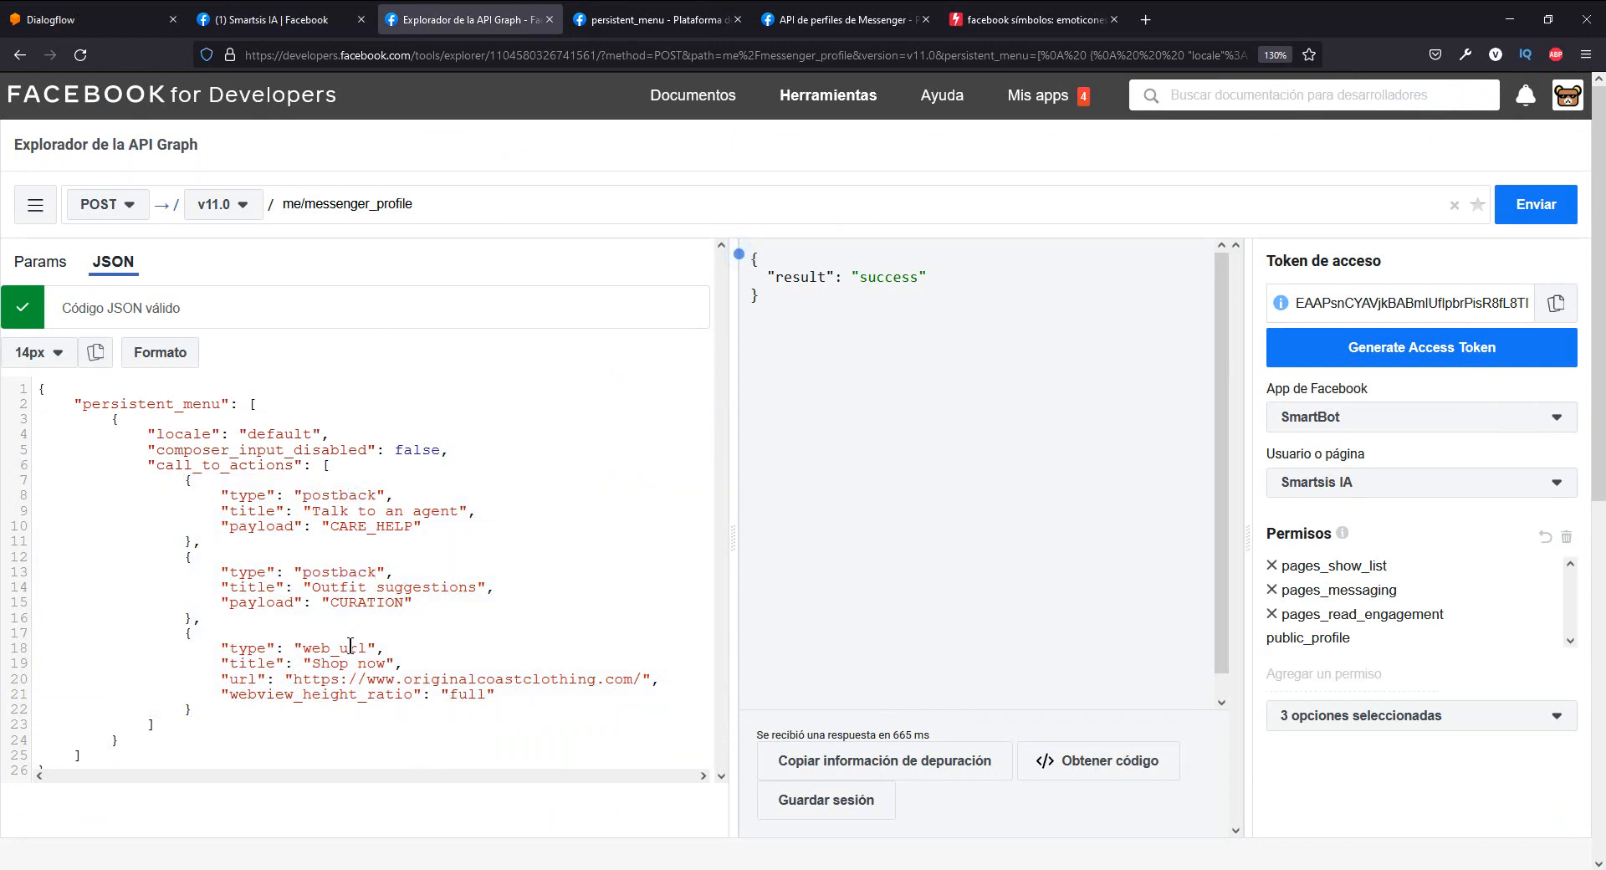
- Send the "Talk to an agent" option from the persistent menu of the Smartsis IA Messenger chat and read the bot's reply
{"action": "left_click", "coordinate": [272, 18]}
{"action": "left_click", "coordinate": [1246, 710]}
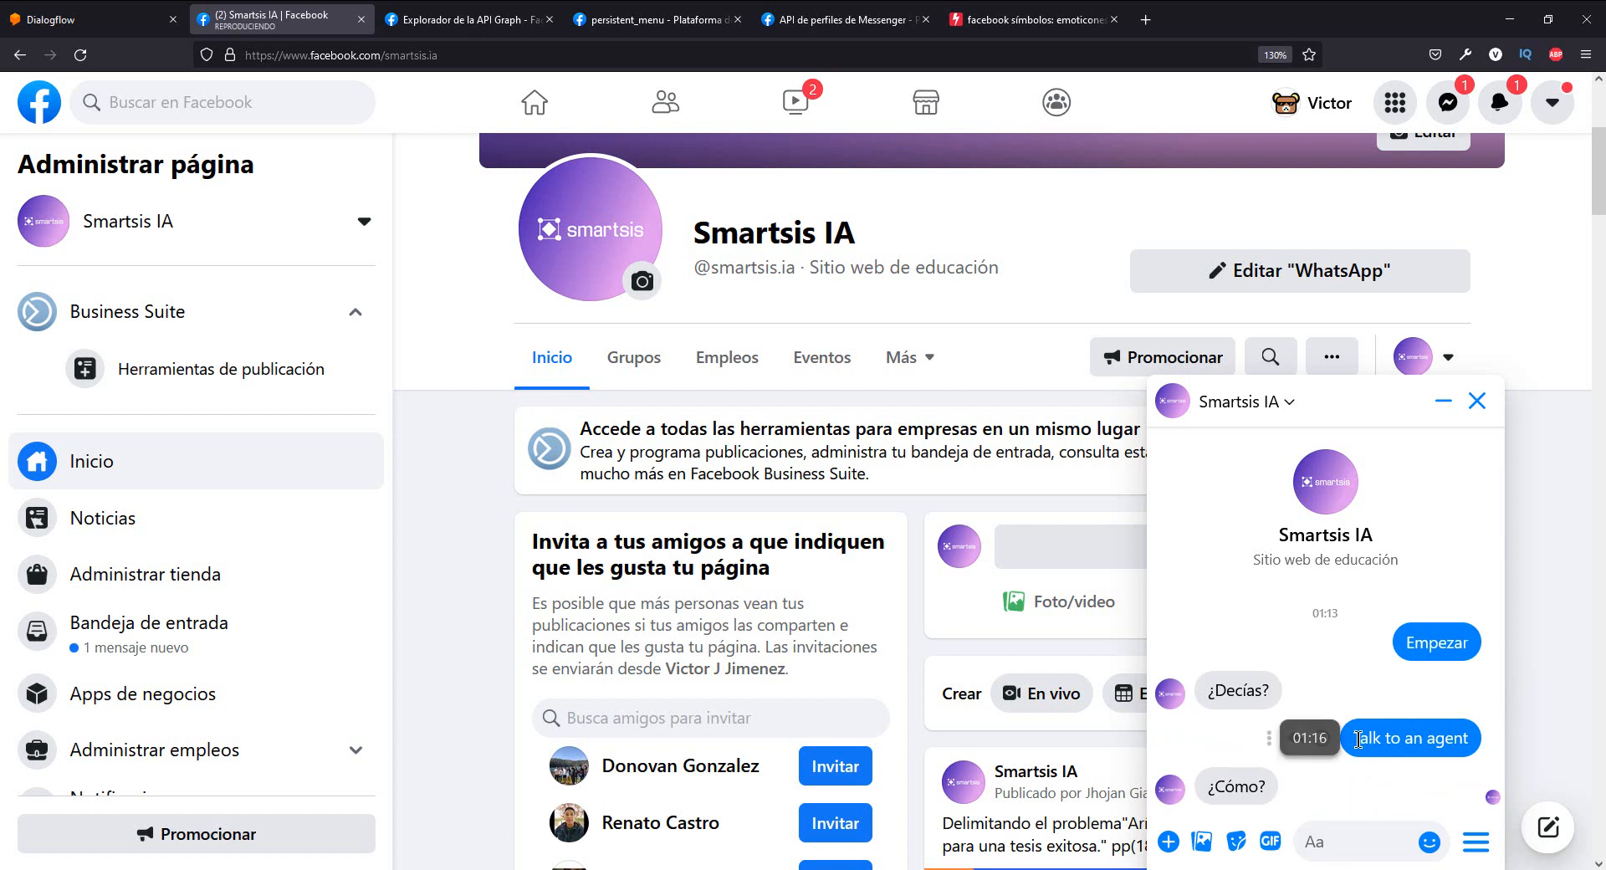
{"action": "left_click_drag", "start_coordinate": [1354, 738], "coordinate": [1479, 744]}
{"action": "left_click_drag", "start_coordinate": [1269, 789], "coordinate": [1205, 788]}
{"action": "left_click", "coordinate": [1236, 787]}
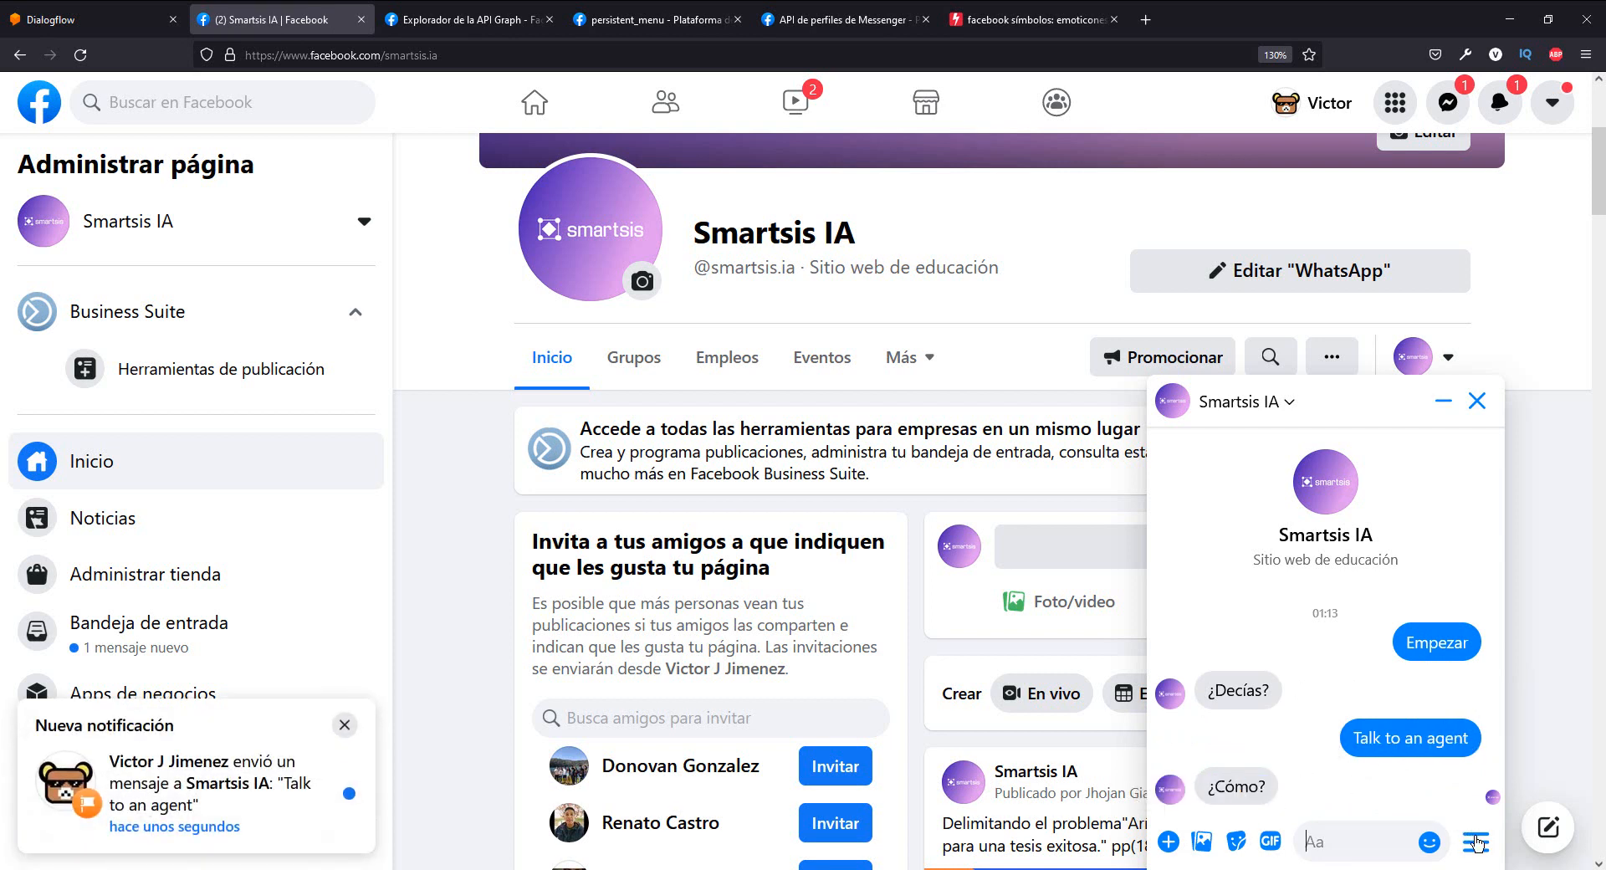
- Test the "Shop now" link of the chat's persistent menu and close the website it opens
{"action": "left_click", "coordinate": [1477, 843]}
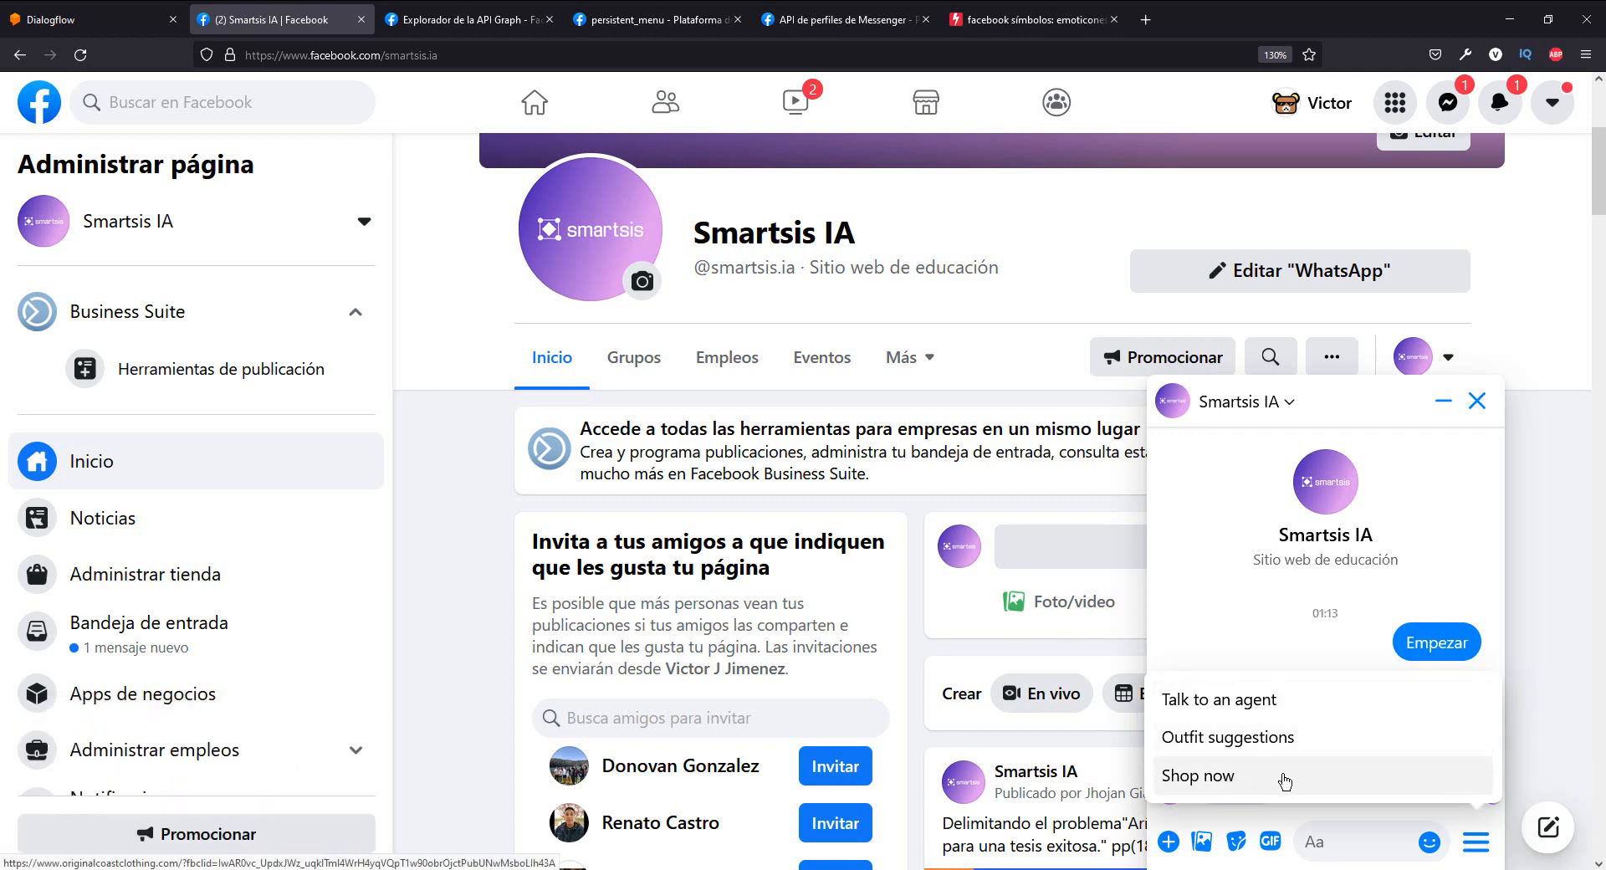
{"action": "left_click", "coordinate": [1284, 780]}
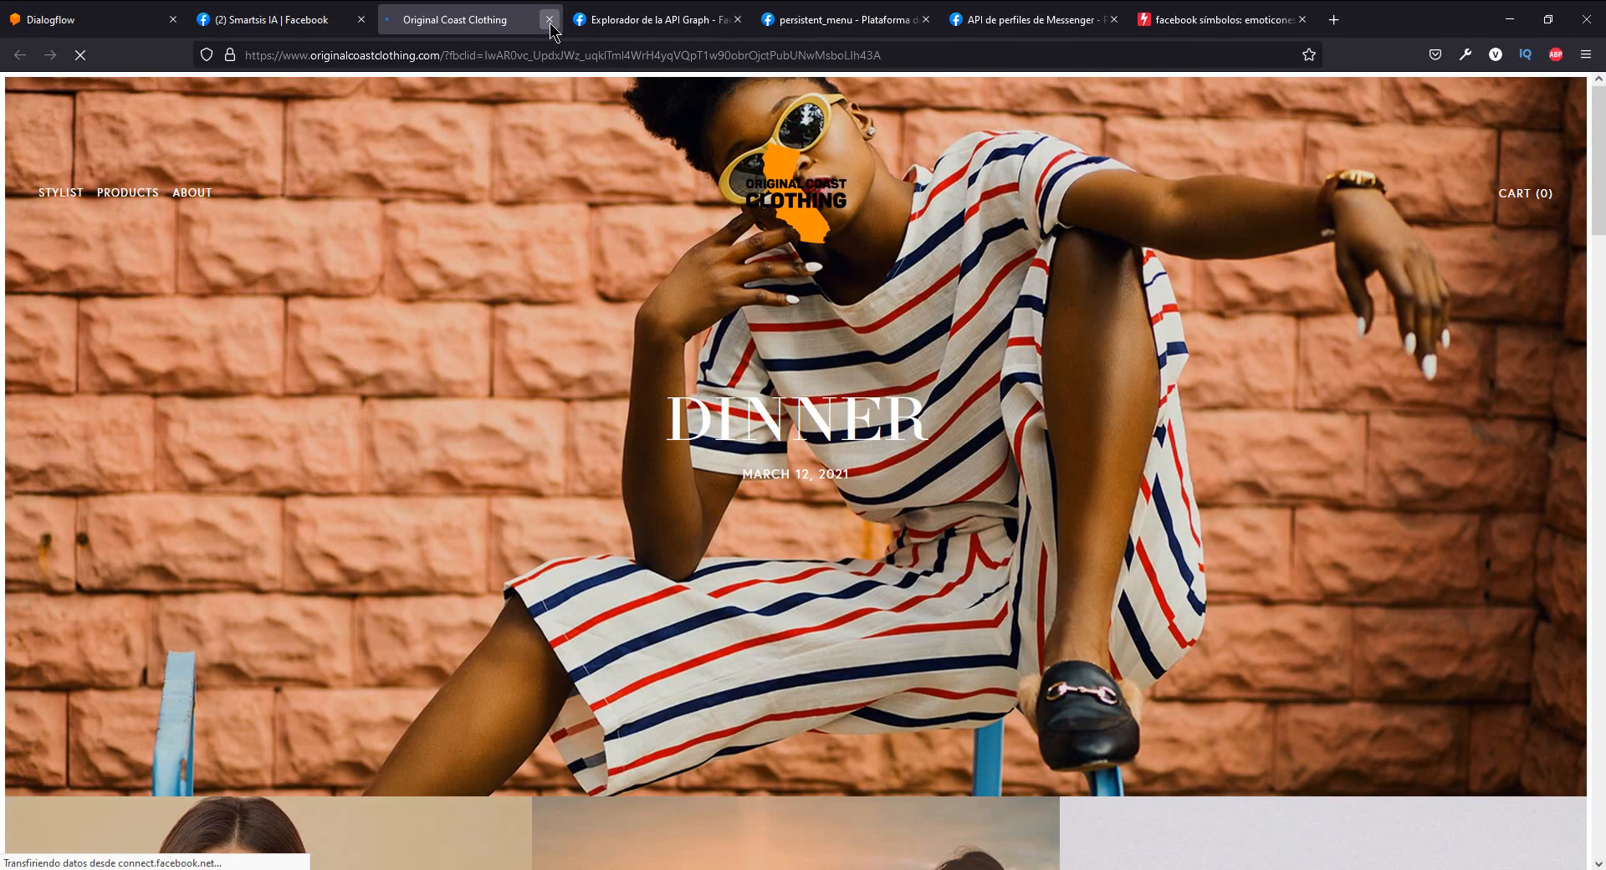
{"action": "left_click", "coordinate": [549, 20]}
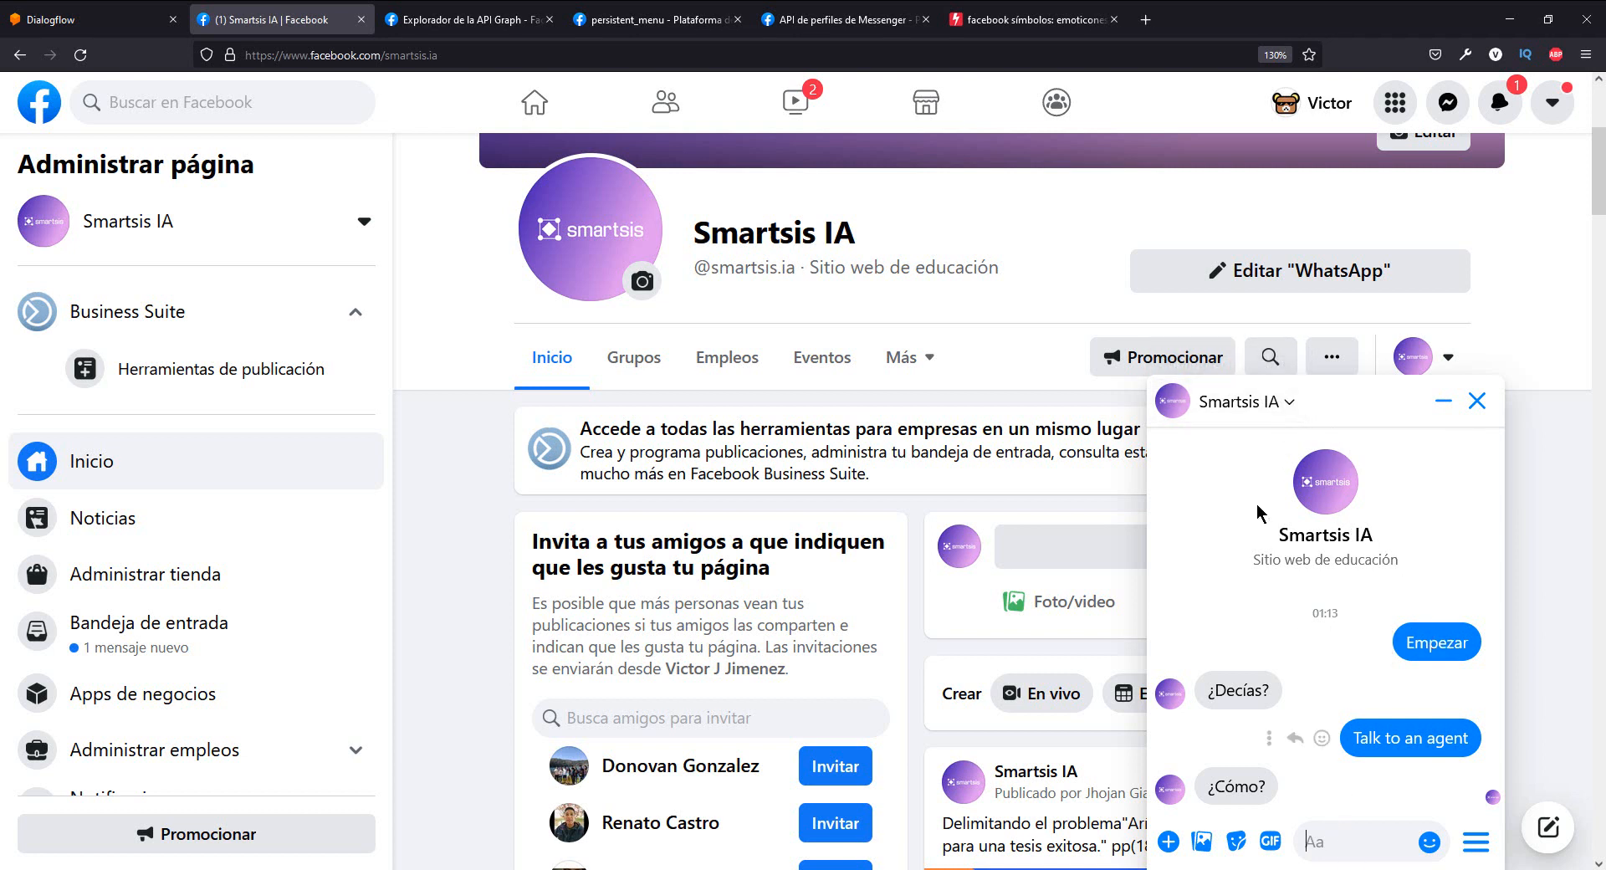
- Delete the Smartsis IA Messenger chat
{"action": "left_click", "coordinate": [1241, 402]}
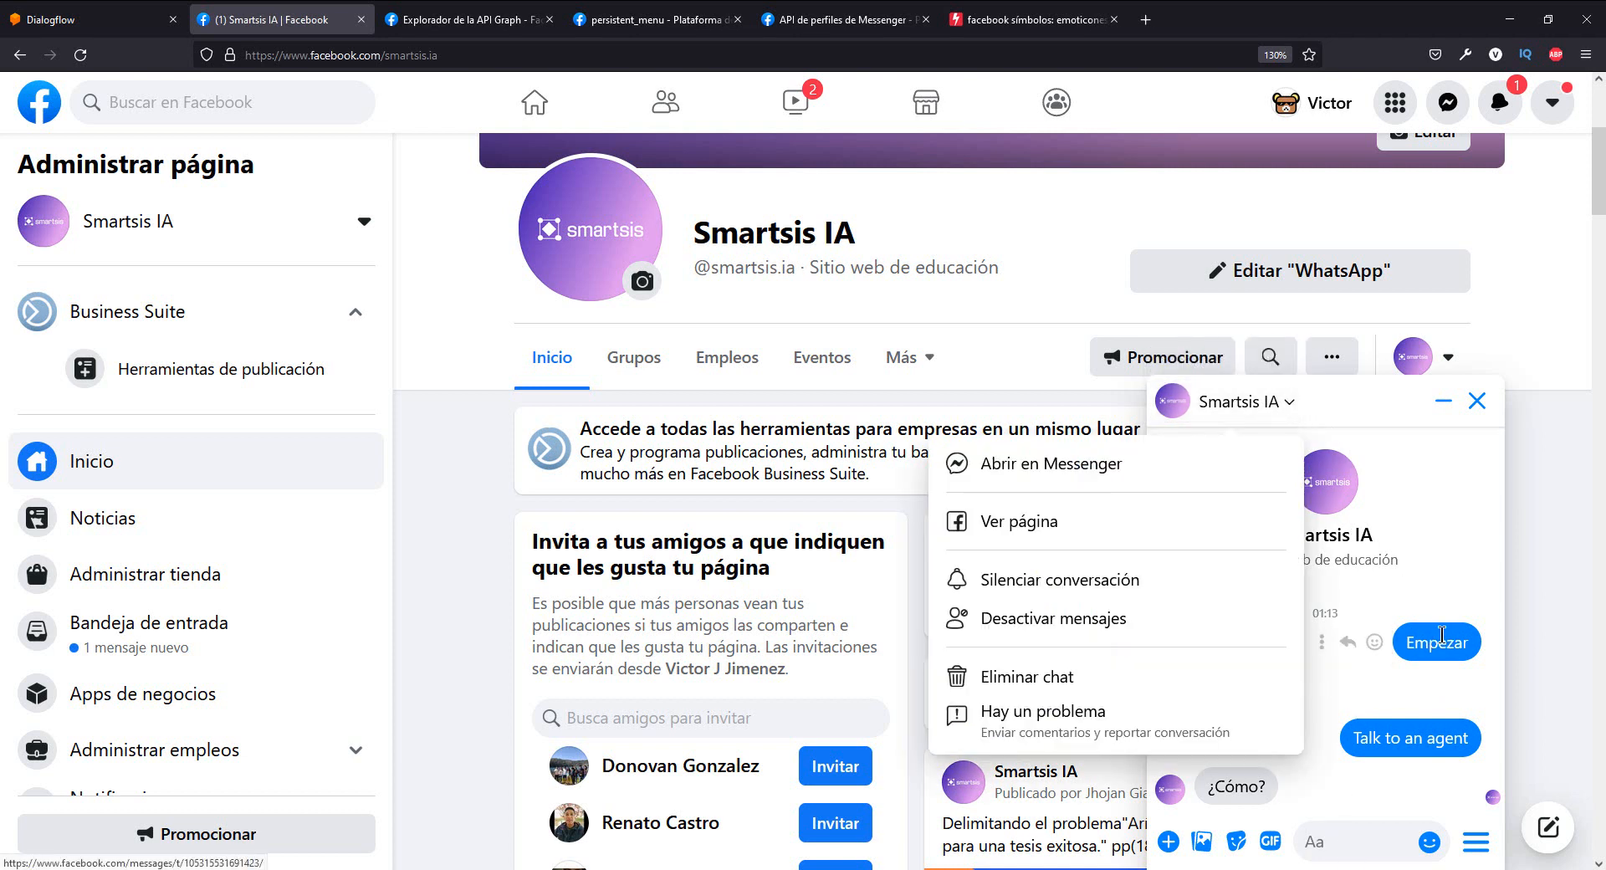
{"action": "left_click", "coordinate": [1046, 676]}
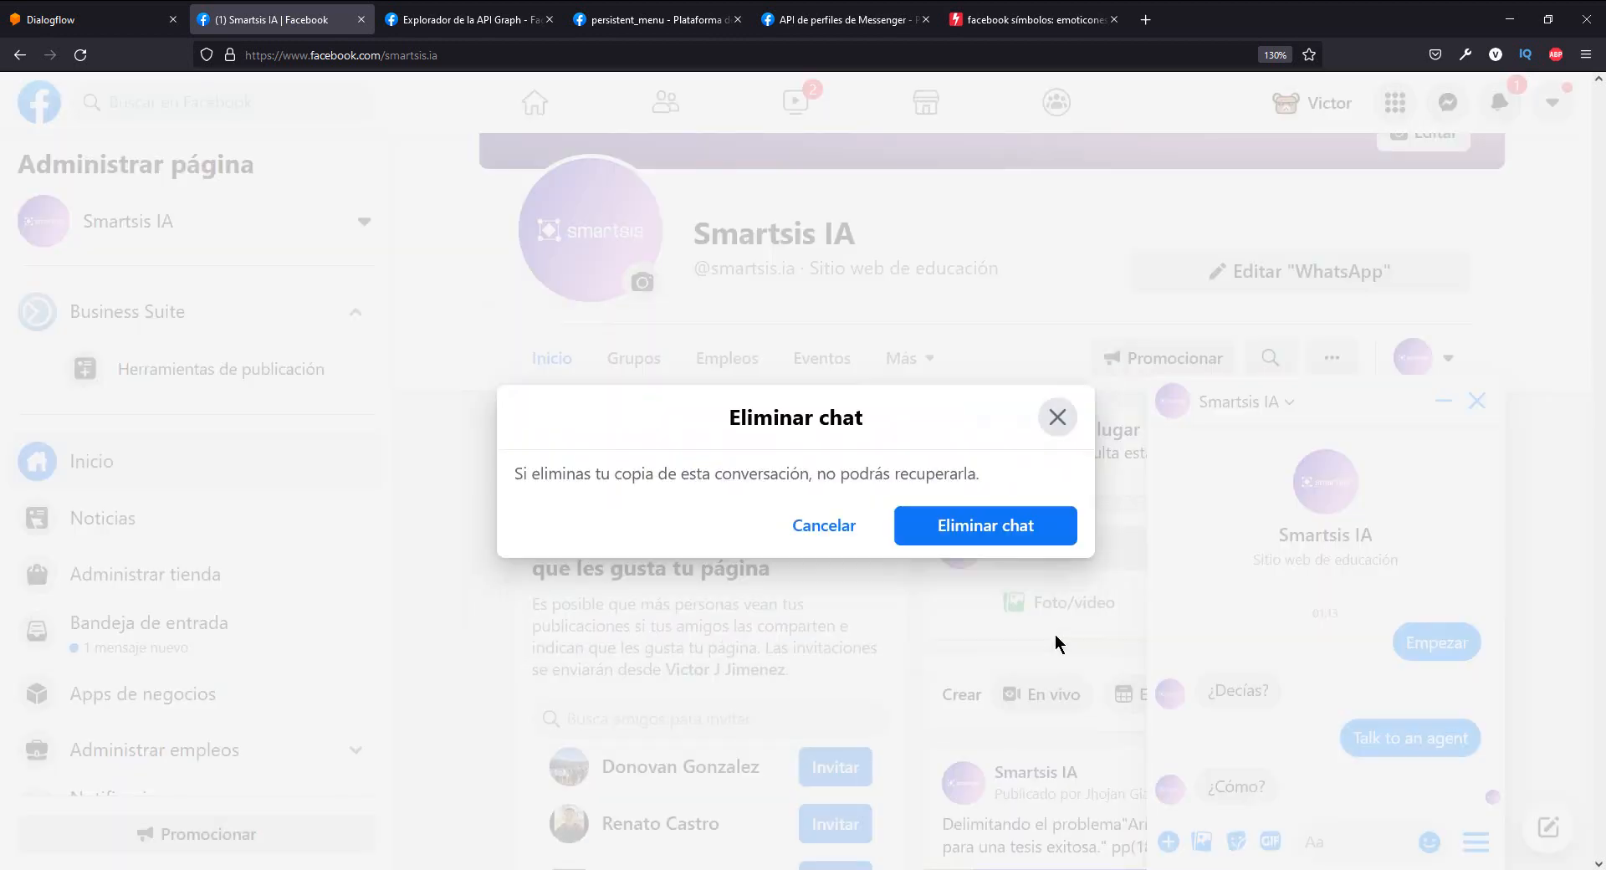
{"action": "left_click", "coordinate": [991, 533]}
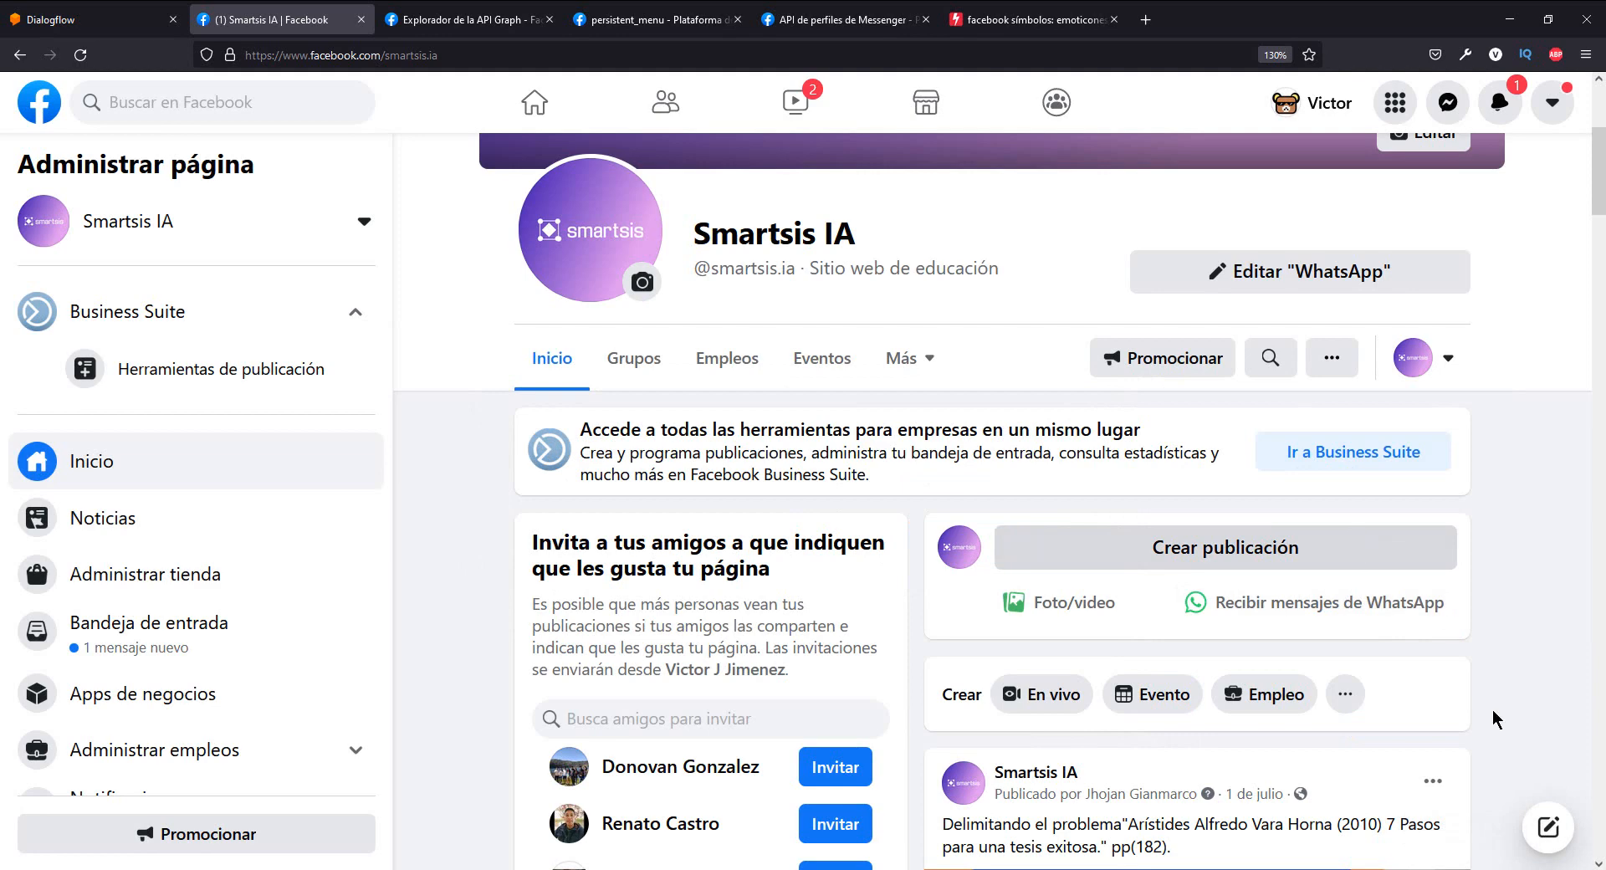
- Start a new Messenger conversation with Smartsis IA and read its greeting text
{"action": "left_click", "coordinate": [1548, 827]}
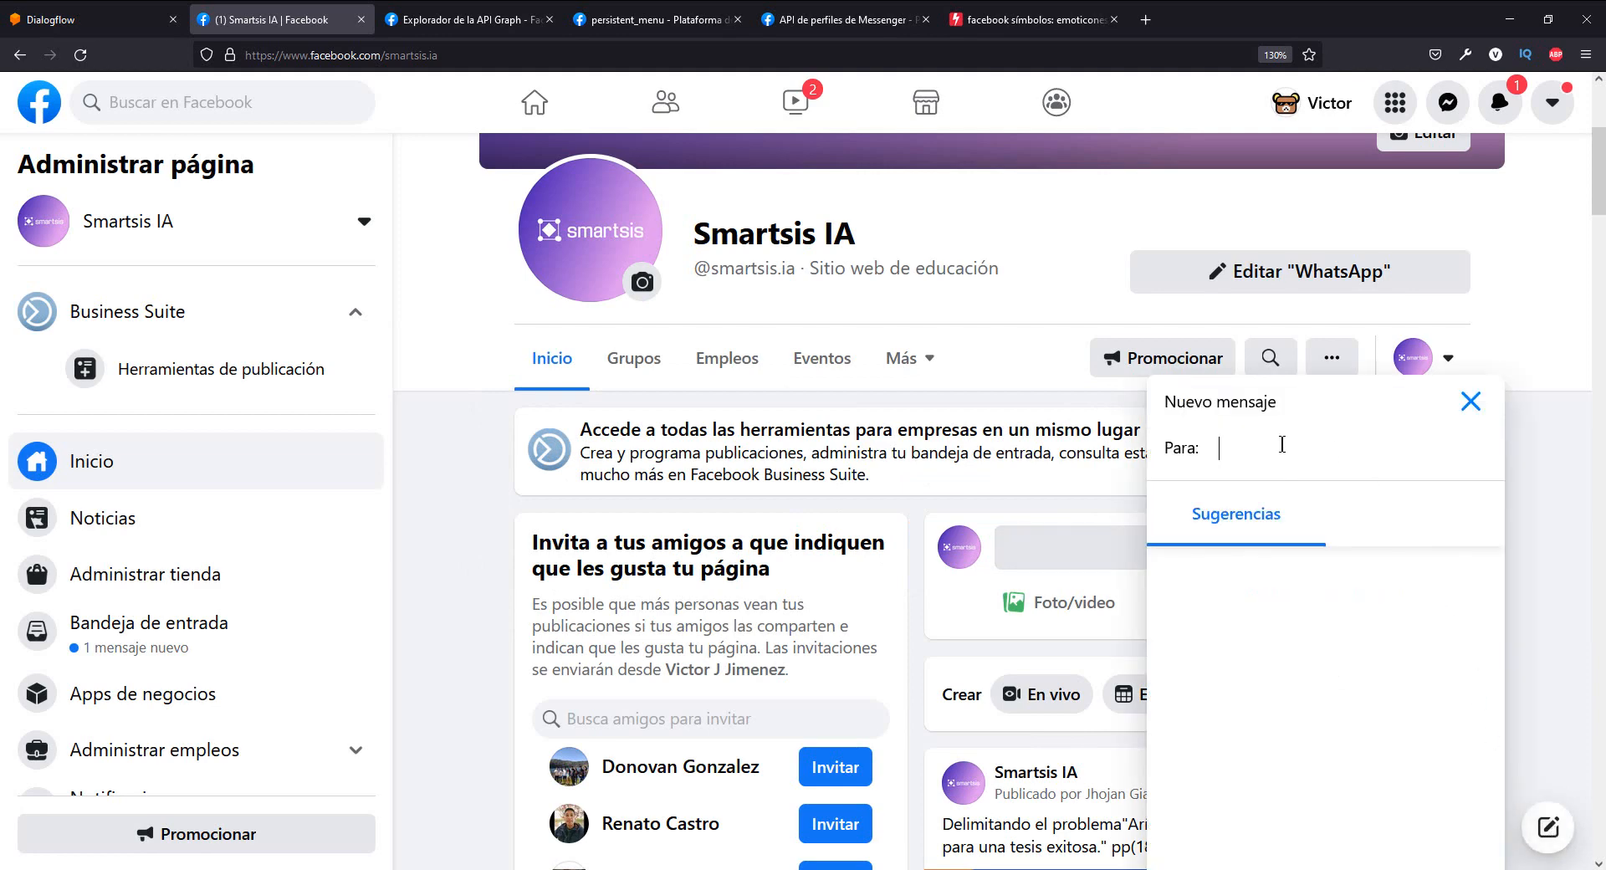
{"action": "type", "text": "smartis"}
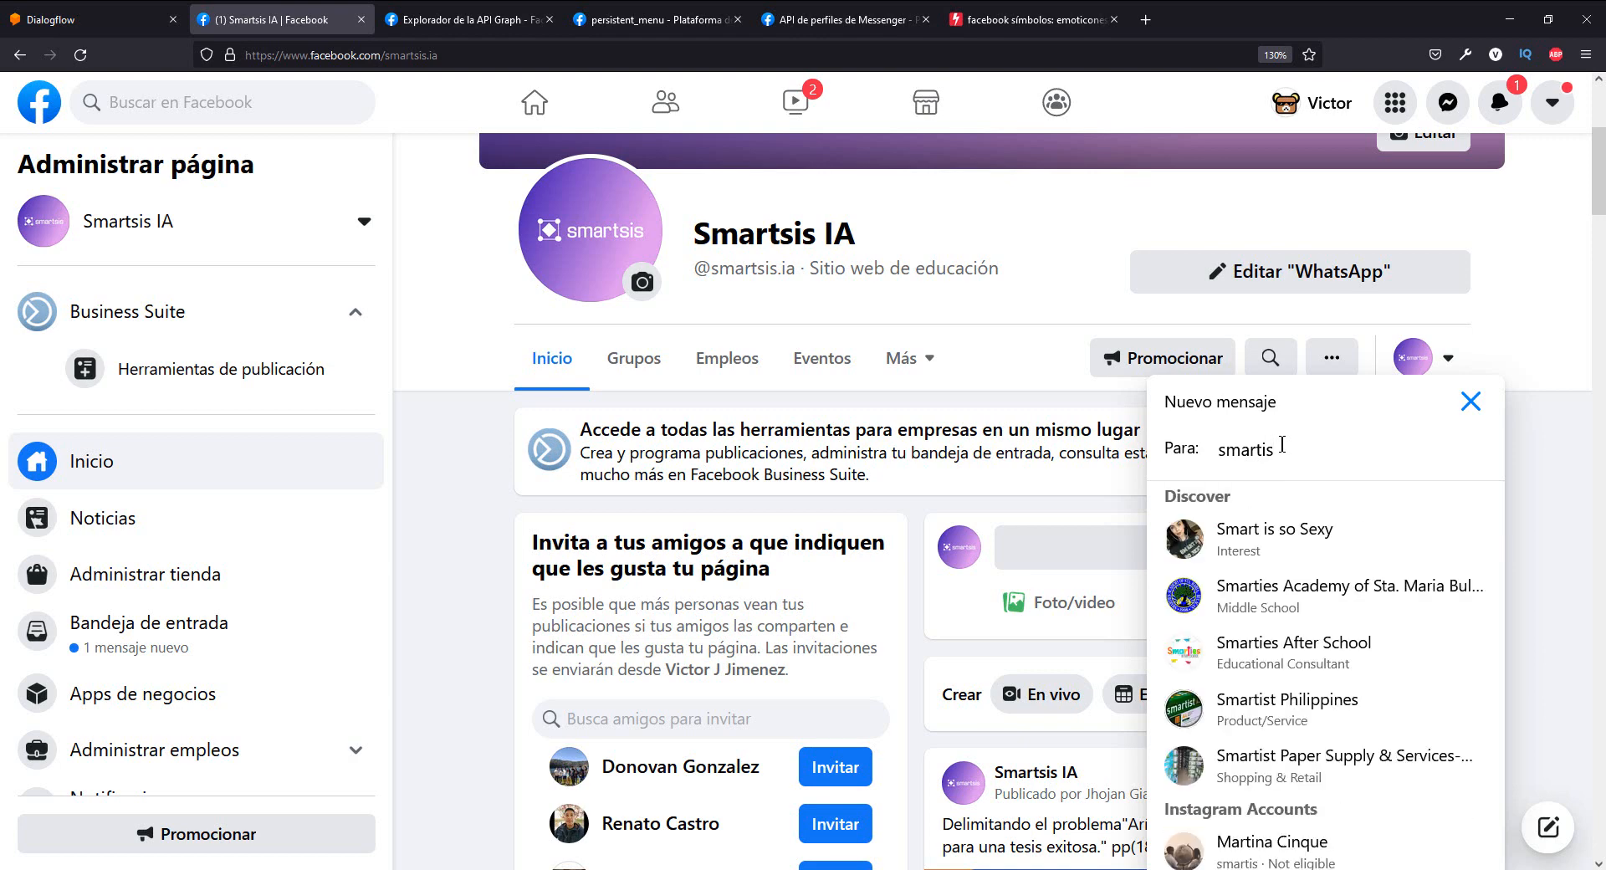
{"action": "key", "text": "BackSpace"}
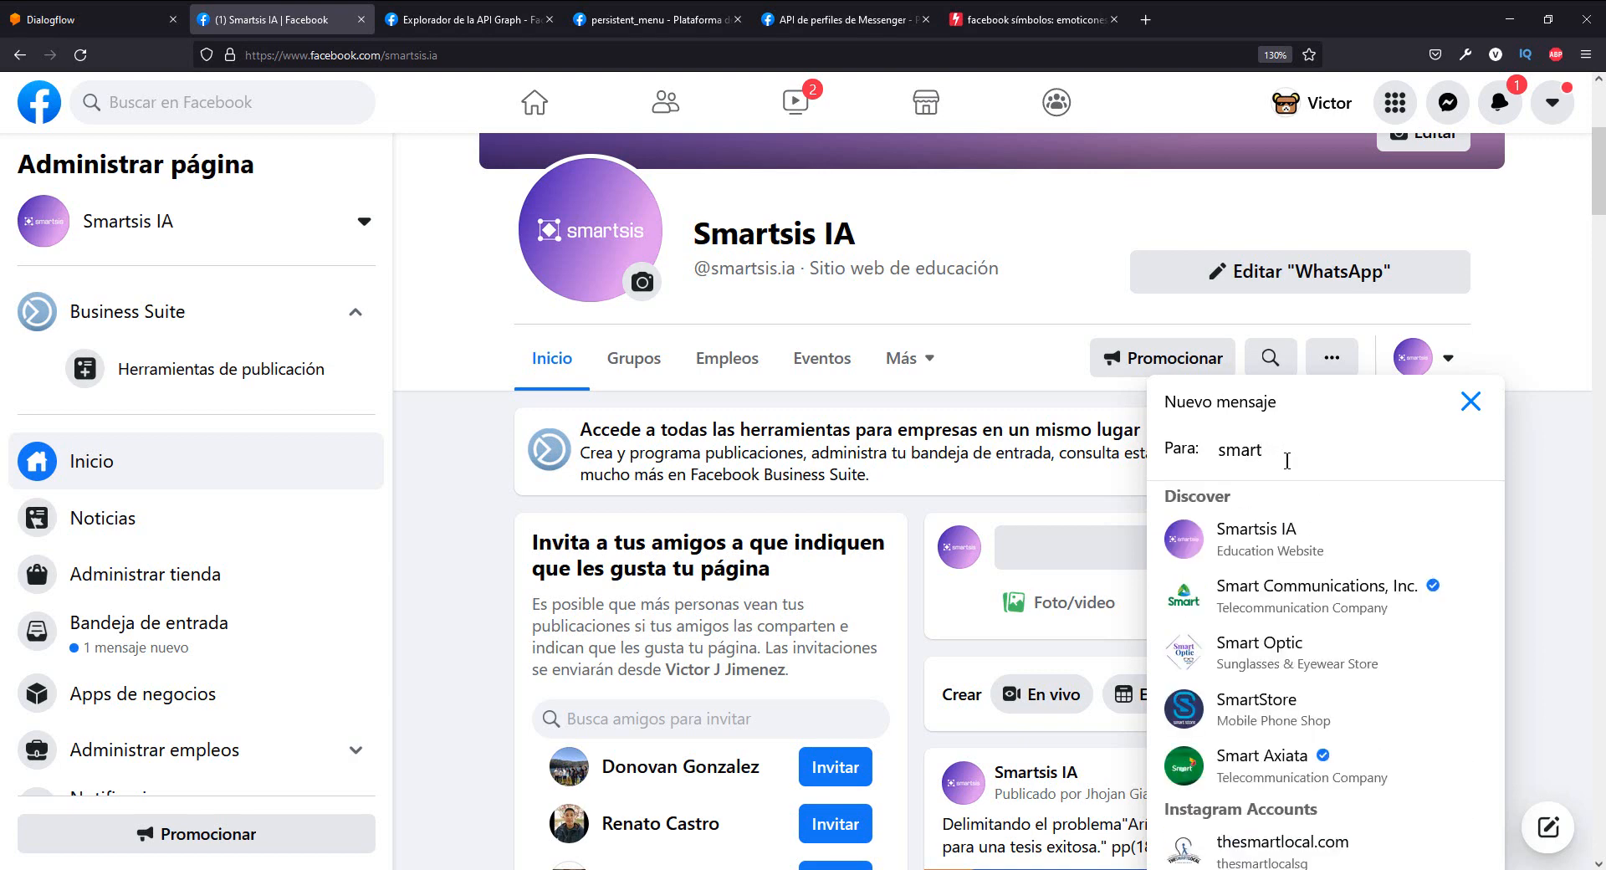
{"action": "left_click", "coordinate": [1271, 544]}
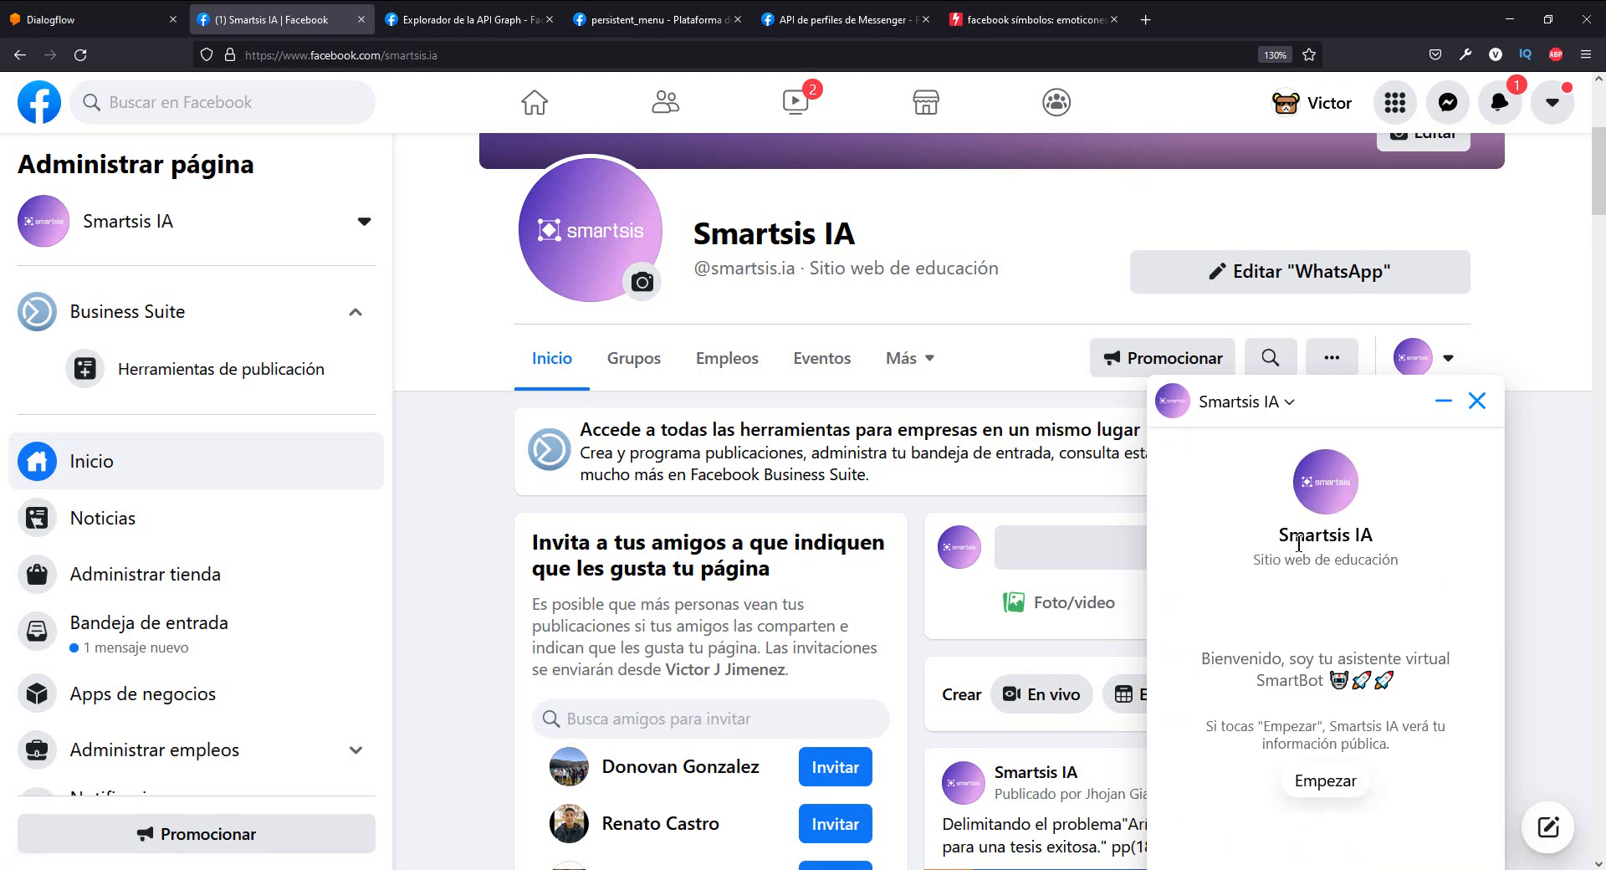
{"action": "left_click_drag", "start_coordinate": [1233, 657], "coordinate": [1343, 680]}
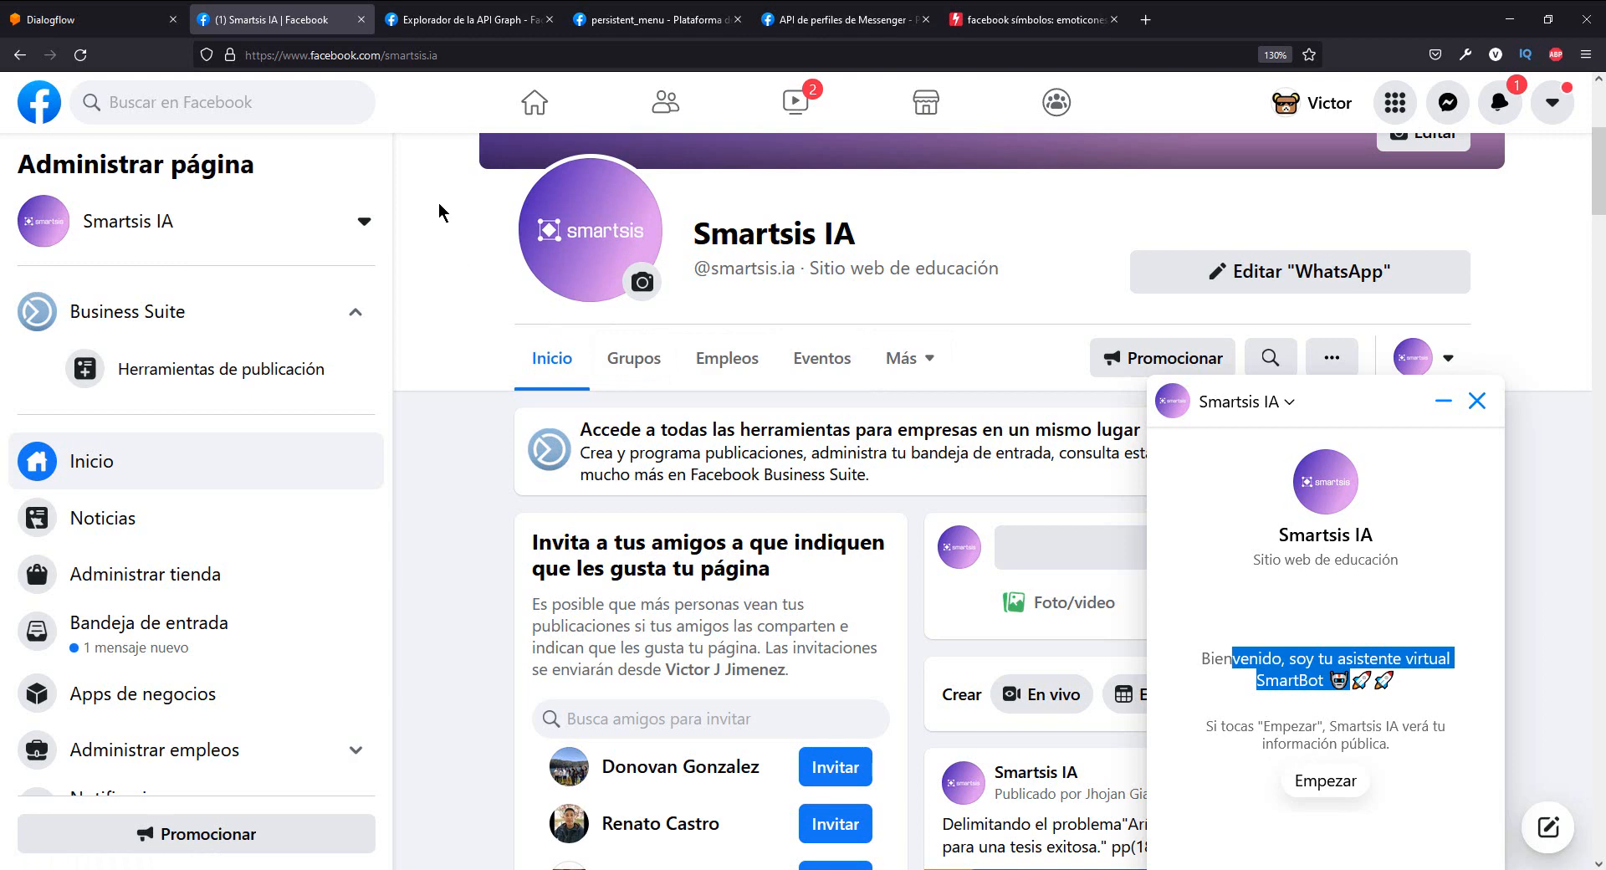
- Switch to Dialogflow and create a new SmartBot intent named get_started_facebook
{"action": "key", "text": "ctrl+Page_Up"}
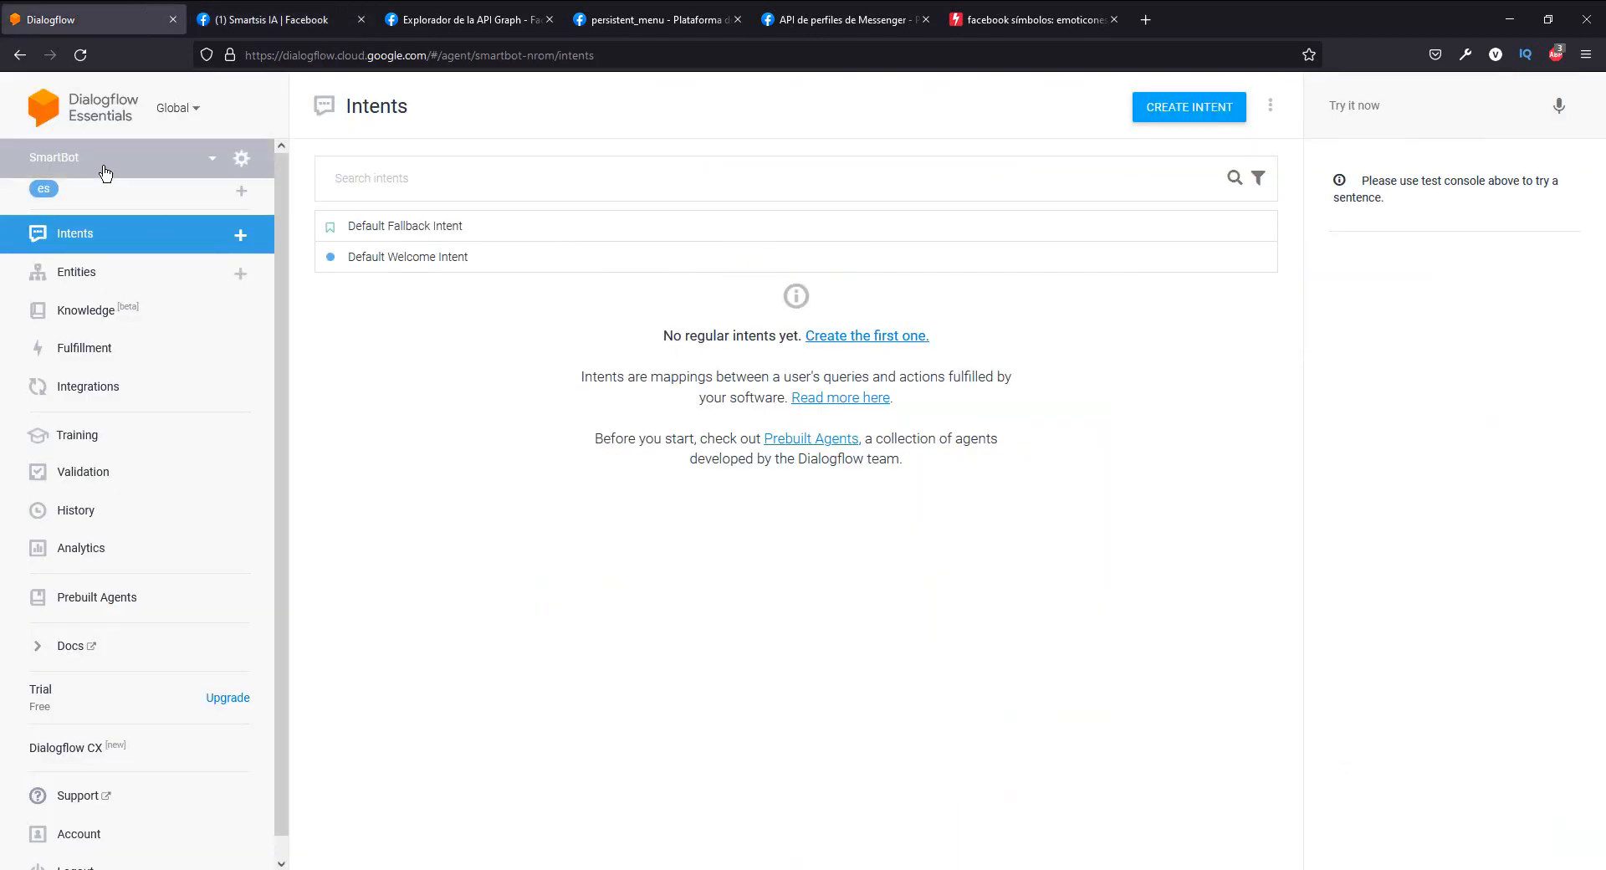
{"action": "key", "text": "ctrl+plus"}
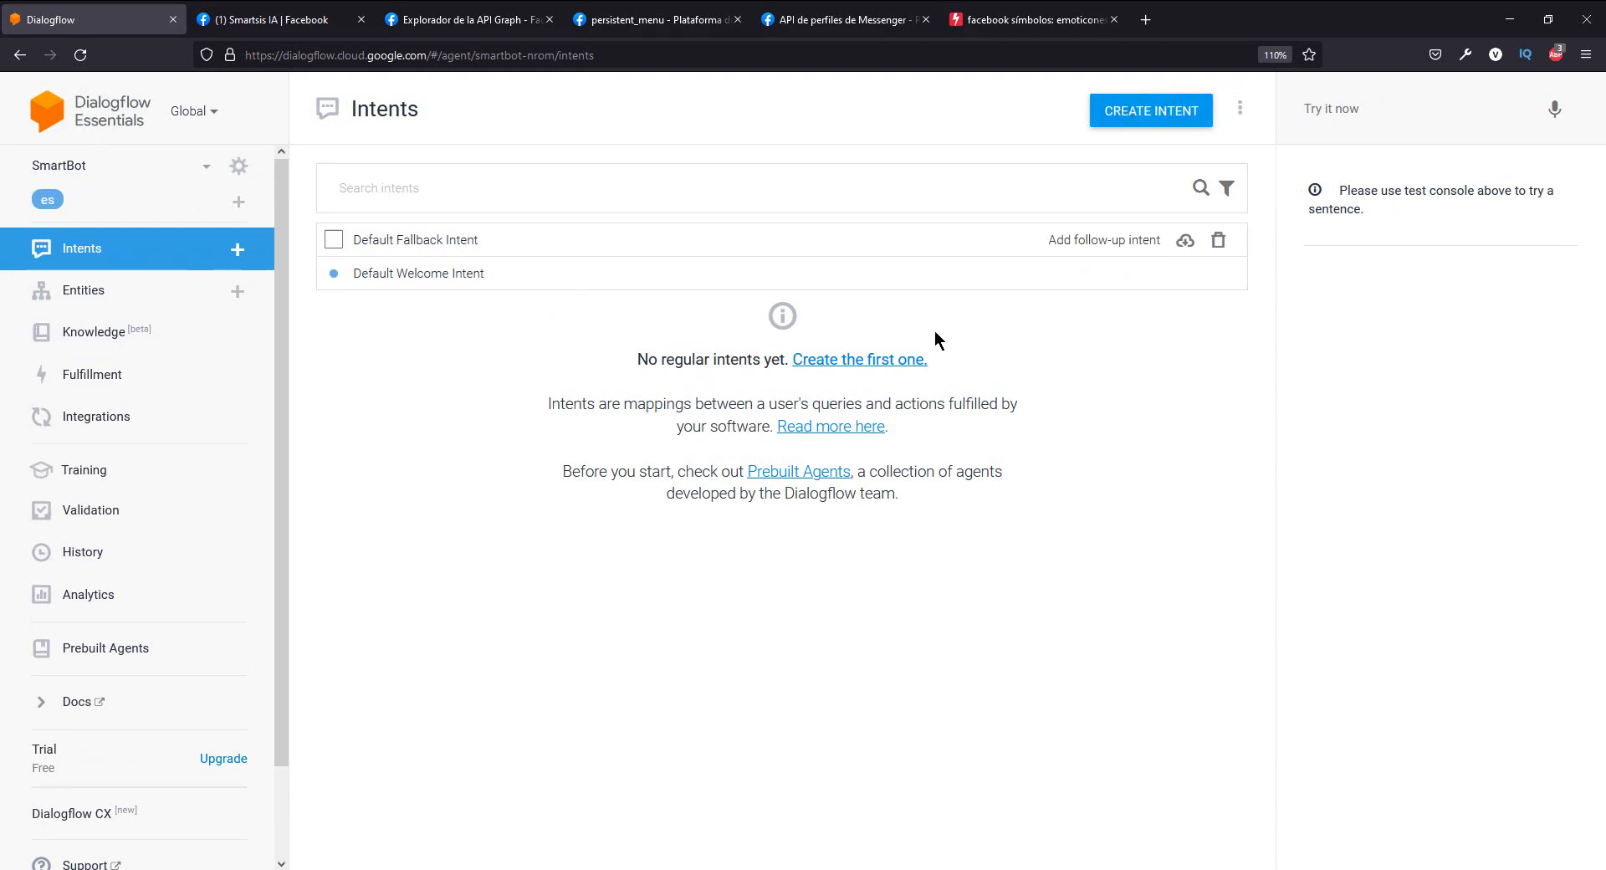
{"action": "left_click", "coordinate": [1165, 111]}
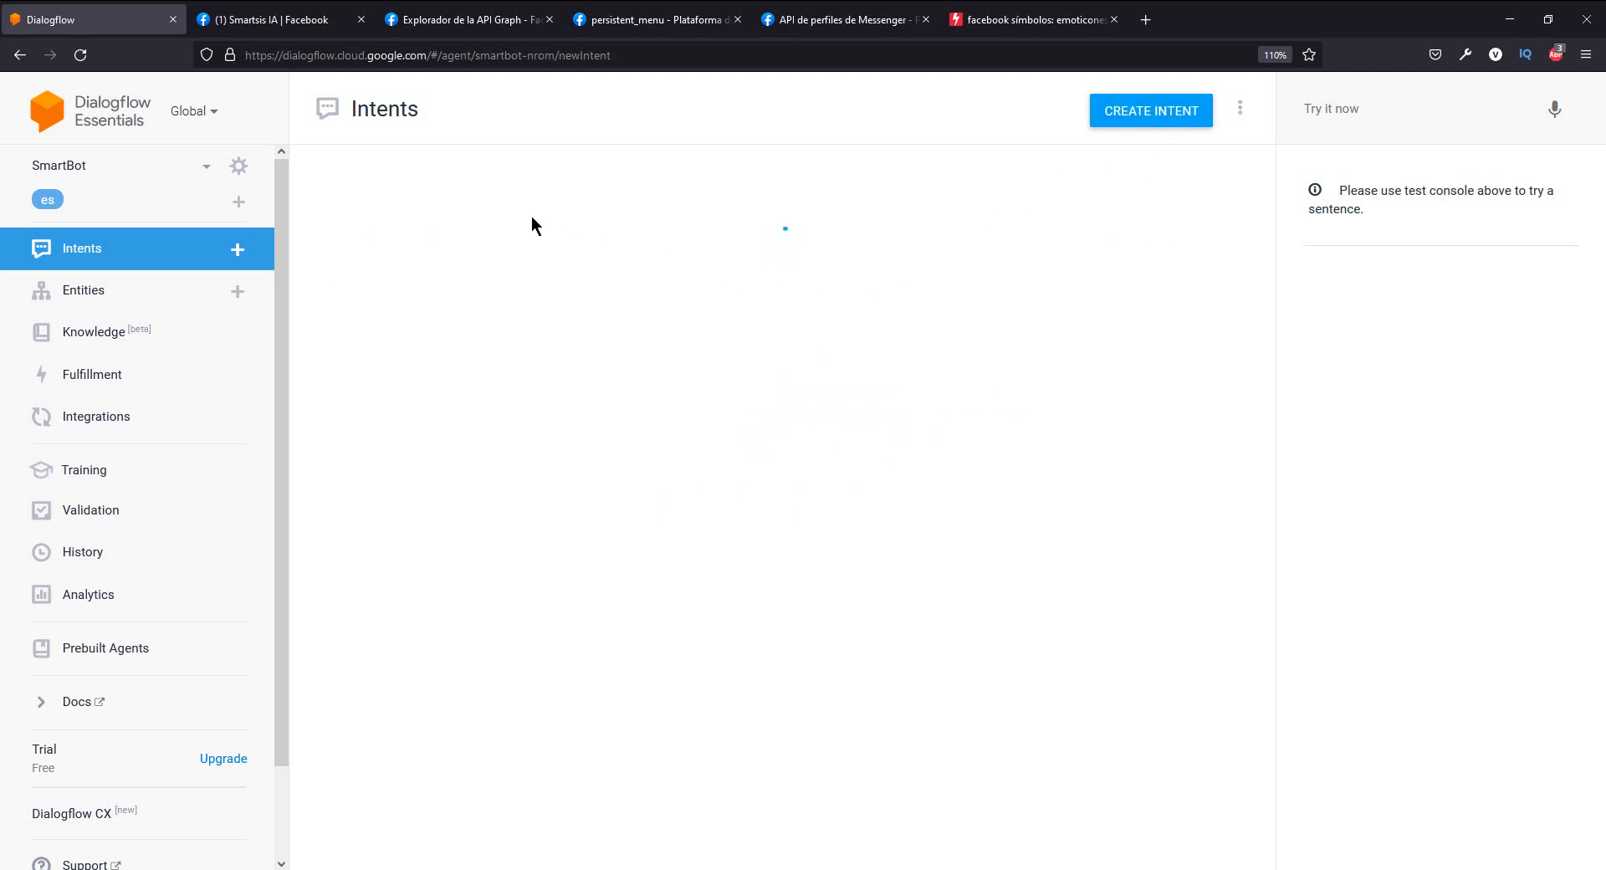
{"action": "left_click", "coordinate": [421, 113]}
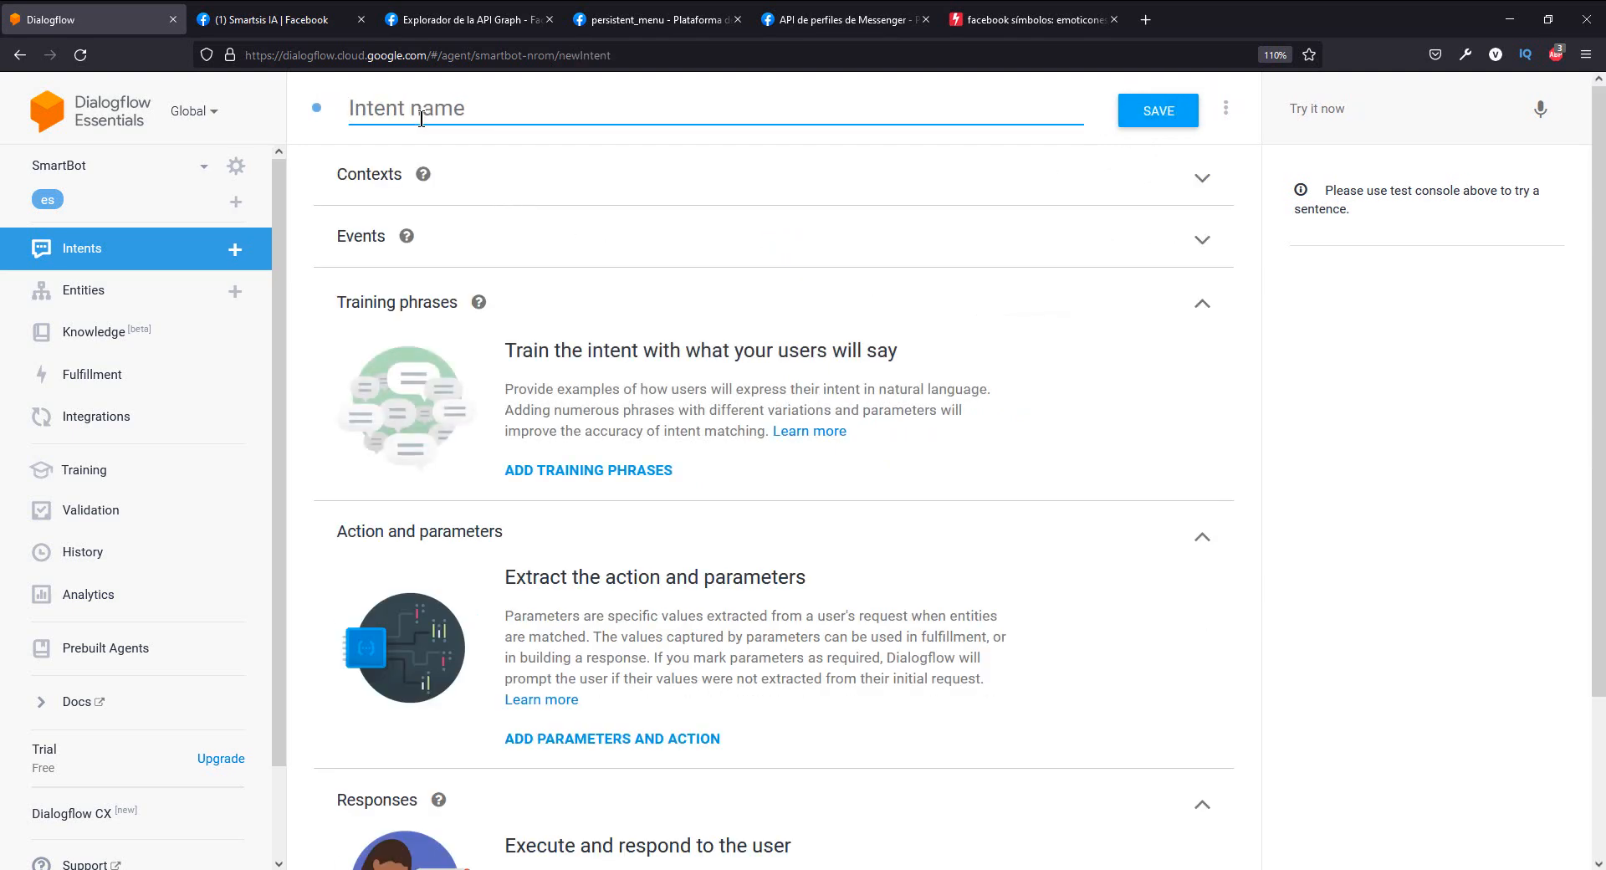
{"action": "type", "text": "get_started_"}
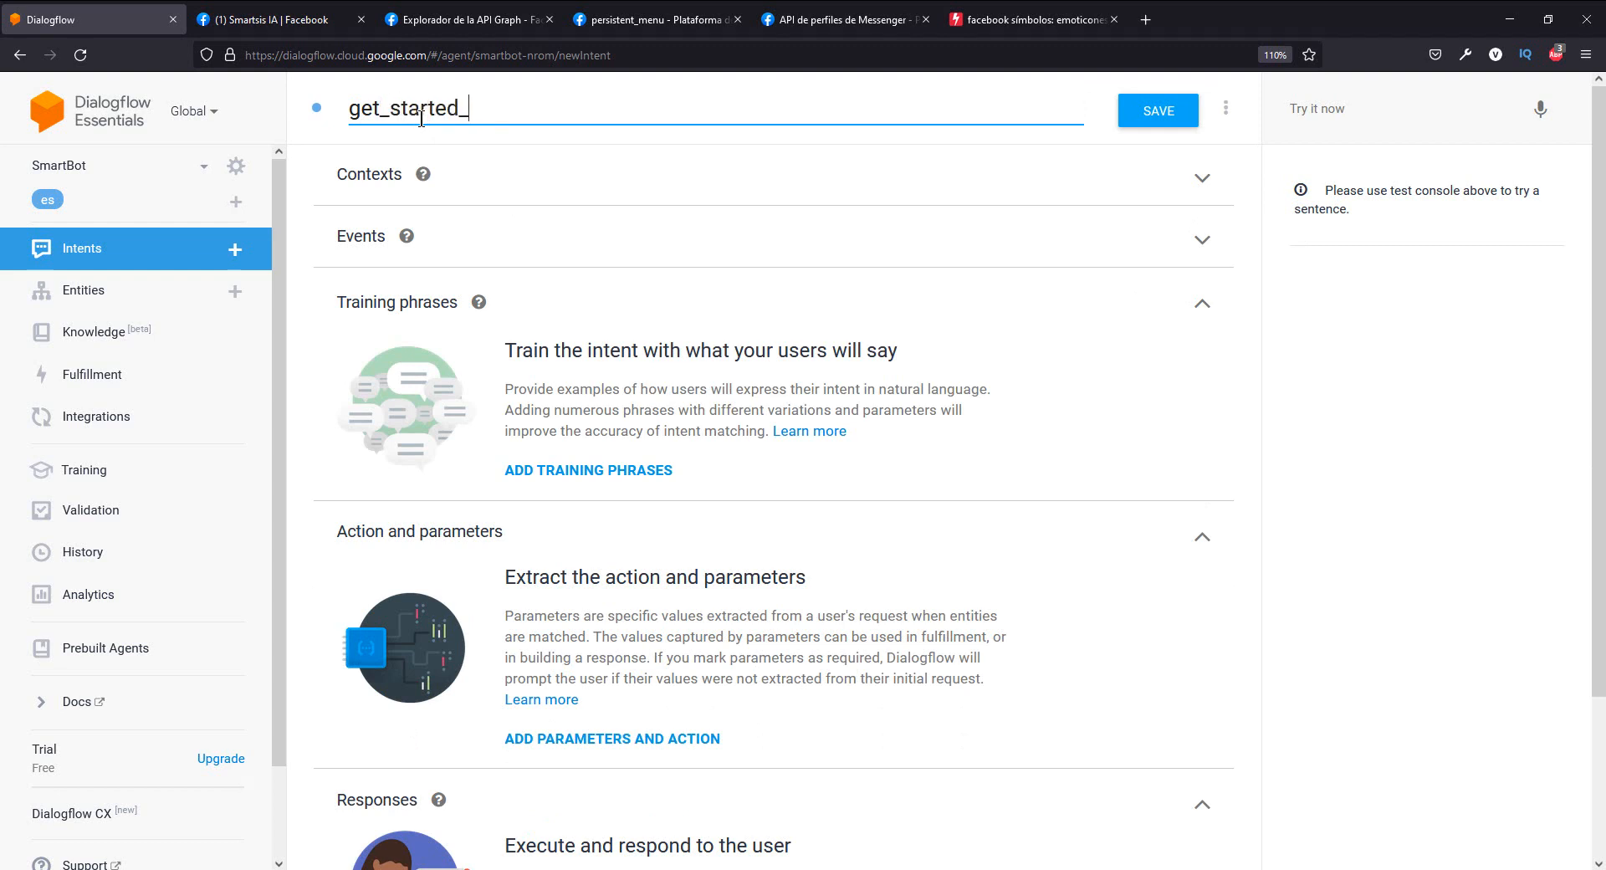
{"action": "type", "text": "facebook"}
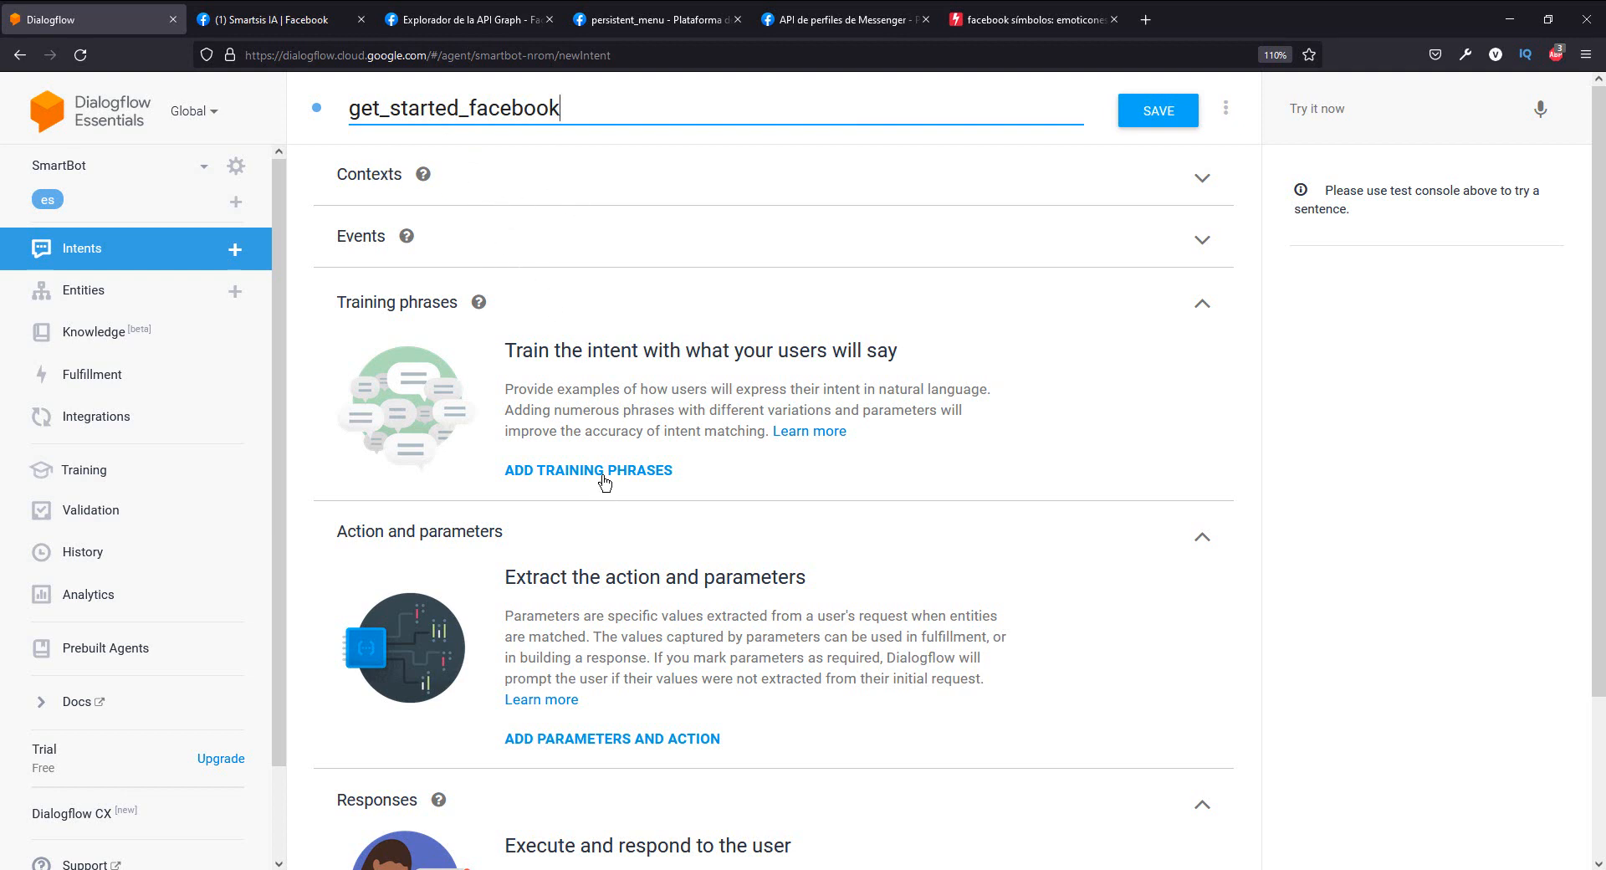
- Show the input fields for the intent's training phrases, action and parameters, and default text response
{"action": "left_click", "coordinate": [572, 476]}
{"action": "scroll", "coordinate": [669, 426], "scroll_direction": "down", "scroll_amount": 1}
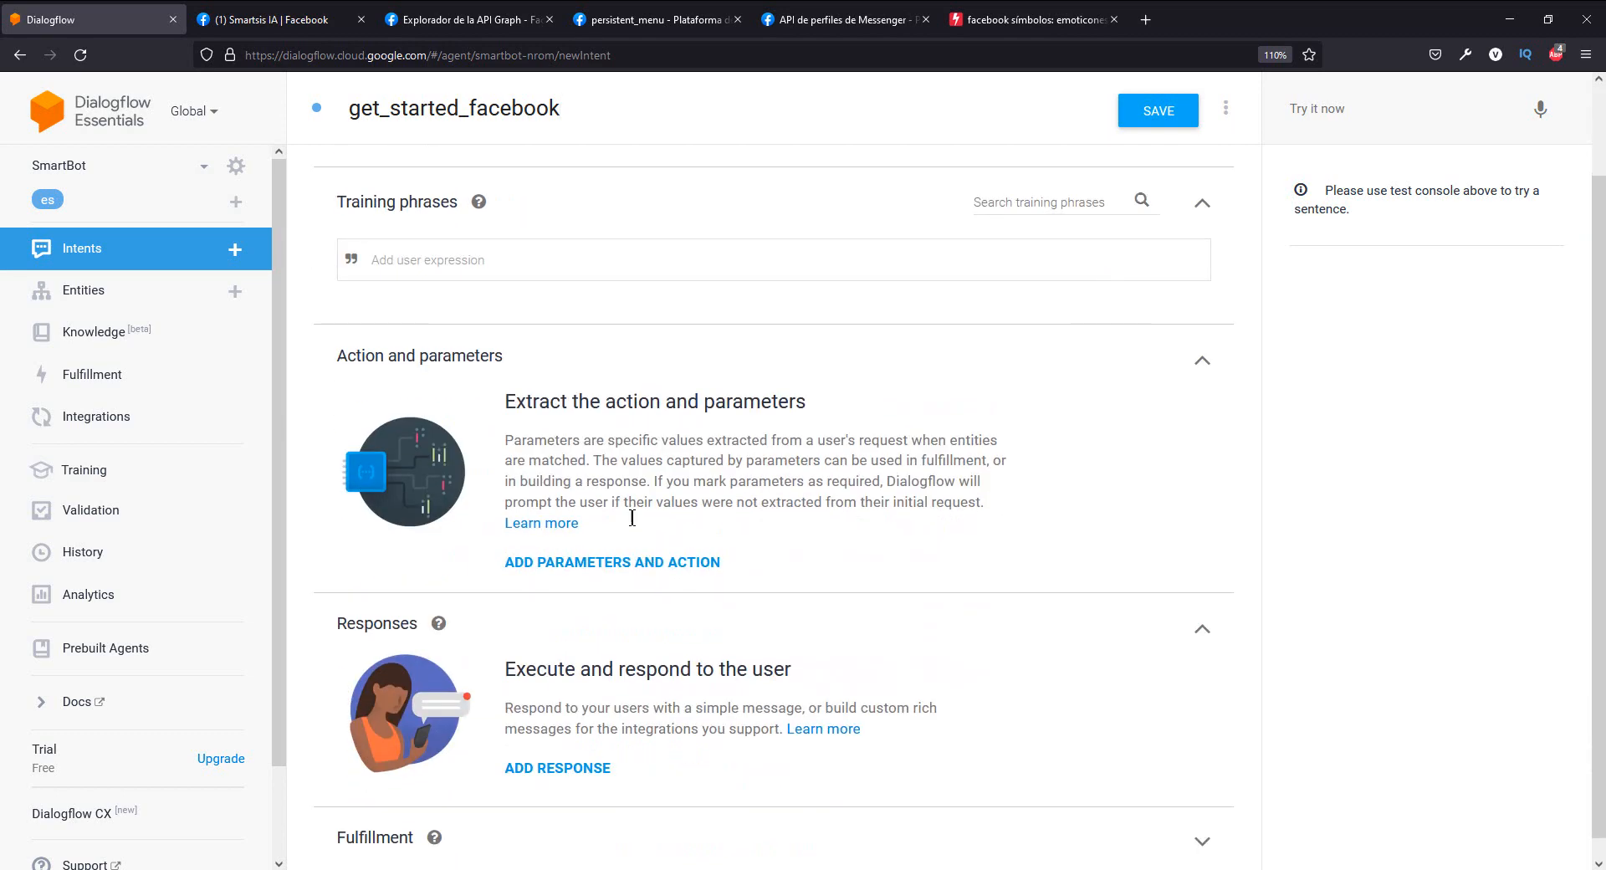
{"action": "left_click", "coordinate": [626, 565]}
{"action": "left_click", "coordinate": [536, 779]}
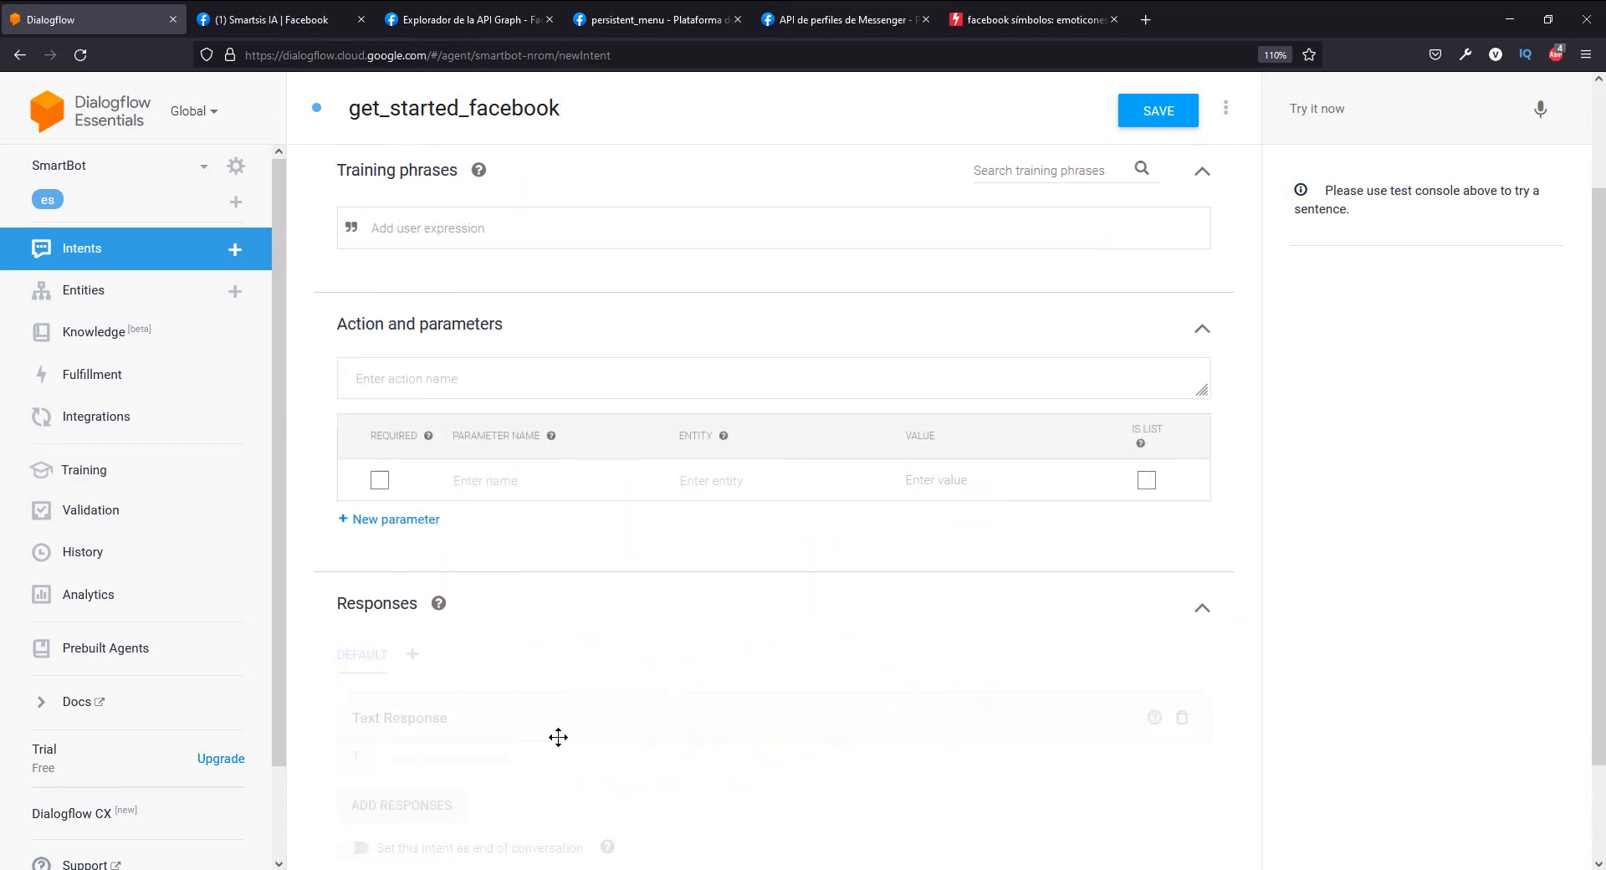
{"action": "scroll", "coordinate": [628, 632], "scroll_direction": "up", "scroll_amount": 3}
{"action": "scroll", "coordinate": [632, 585], "scroll_direction": "down", "scroll_amount": 3}
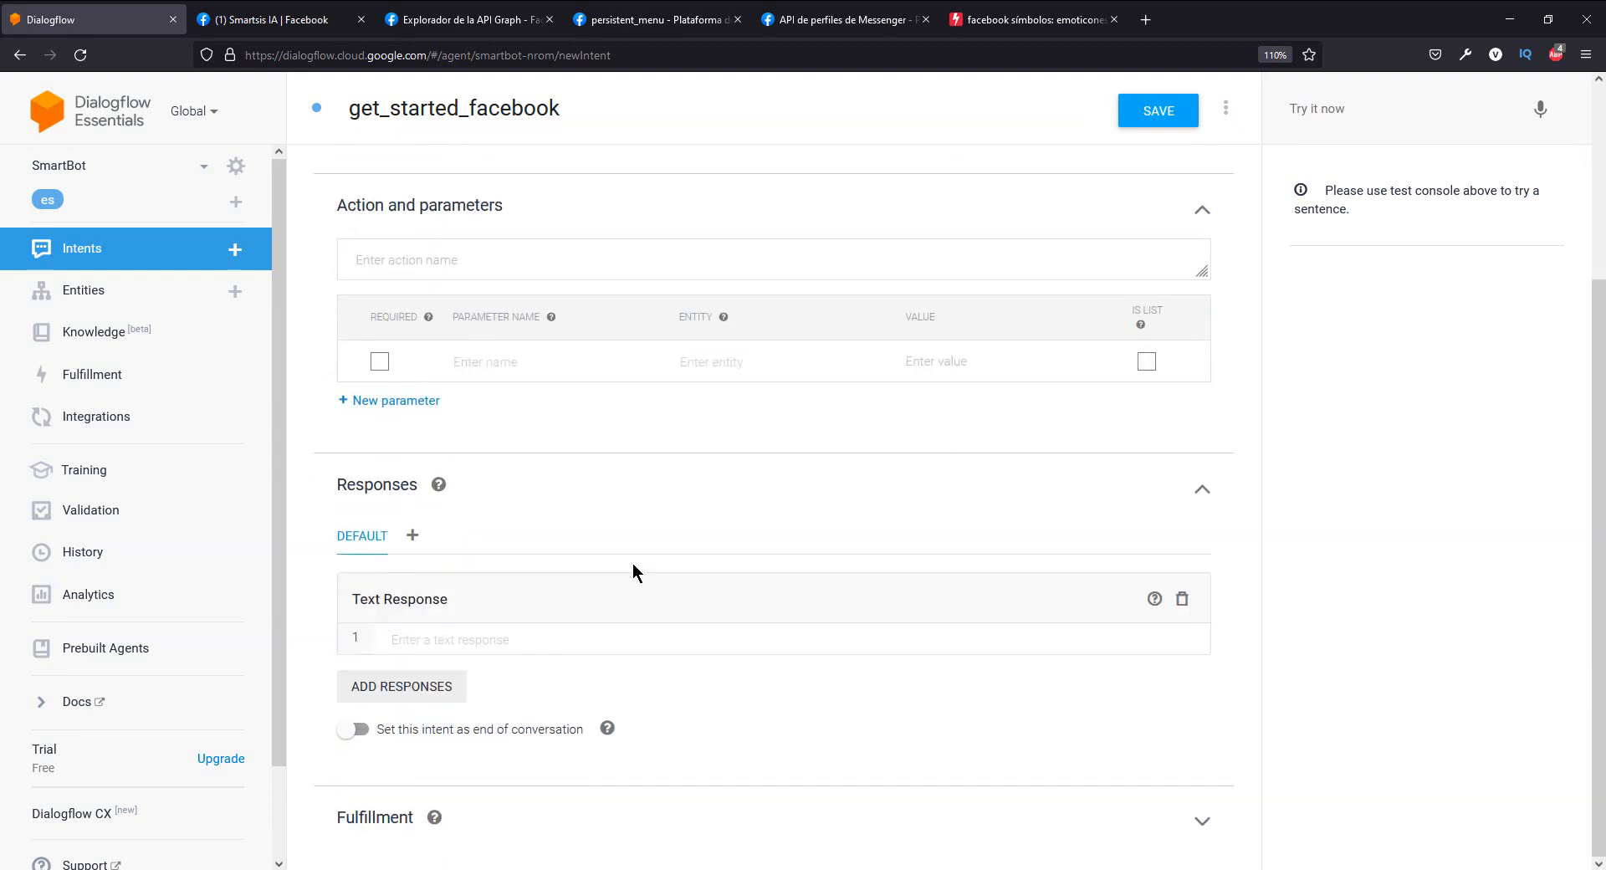
{"action": "scroll", "coordinate": [586, 451], "scroll_direction": "up", "scroll_amount": 3}
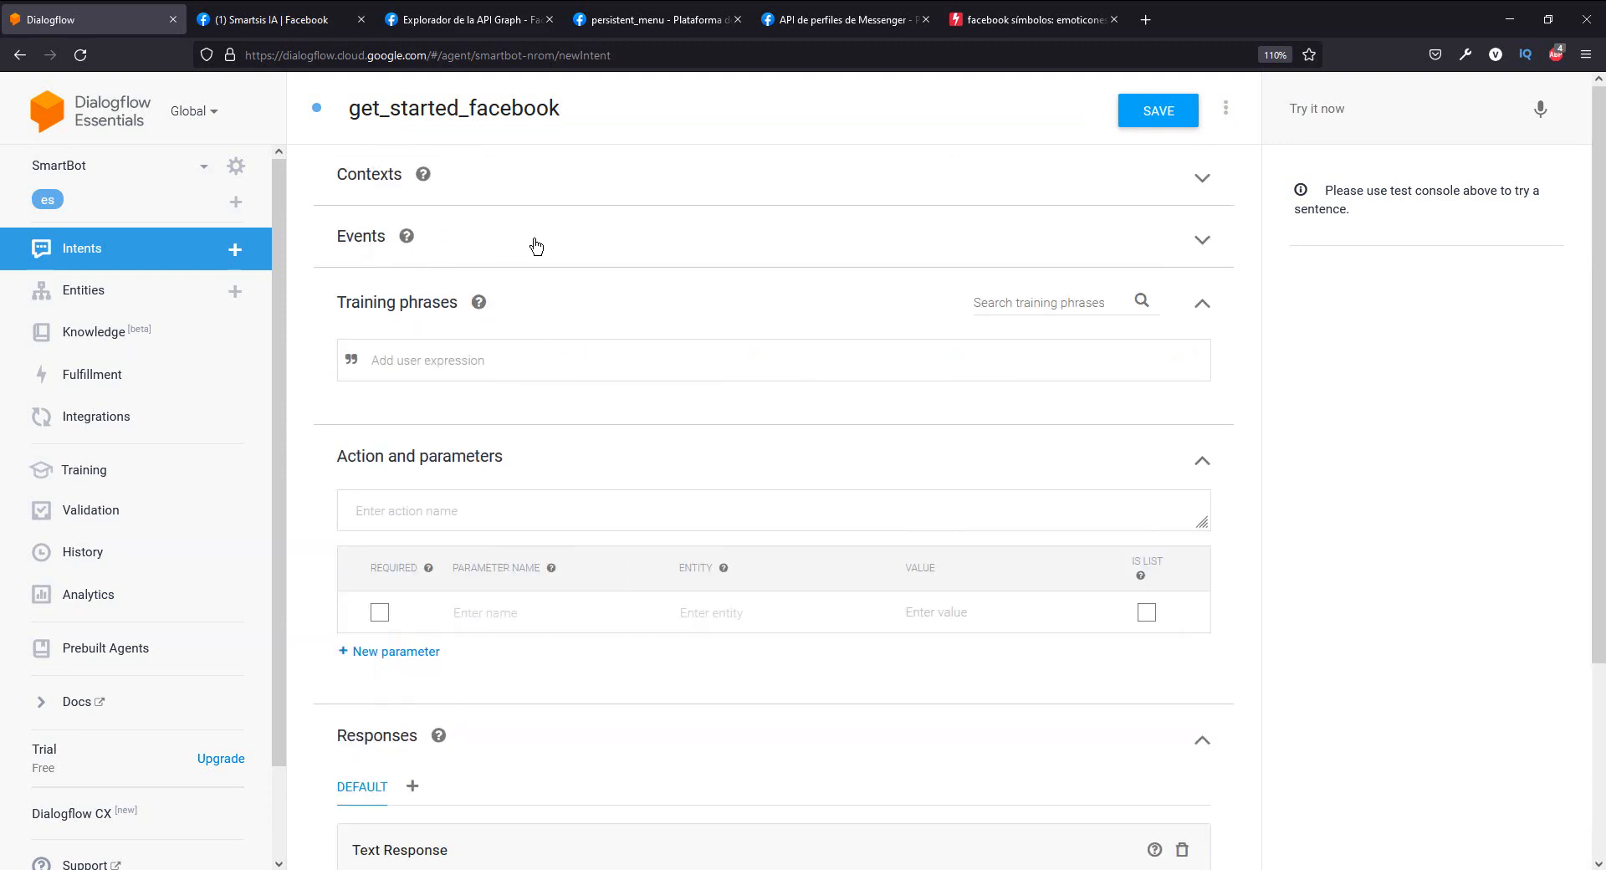
- Expand the intent's Events section and check the Empezar button in the Smartsis IA Messenger chat, returning to Dialogflow
{"action": "left_click", "coordinate": [559, 245]}
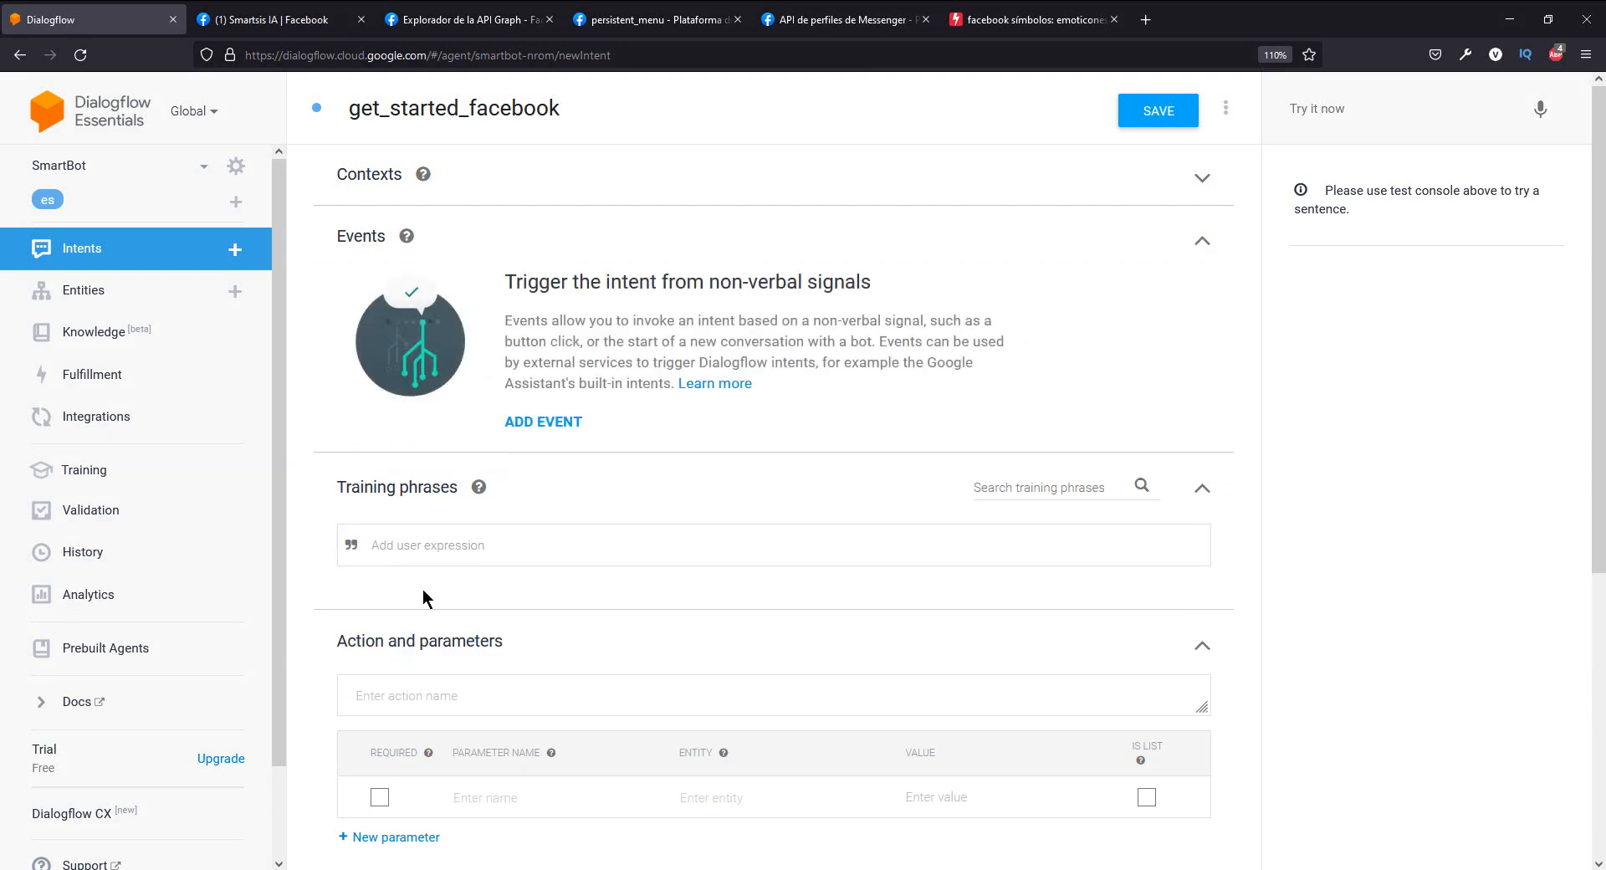
{"action": "left_click", "coordinate": [450, 559]}
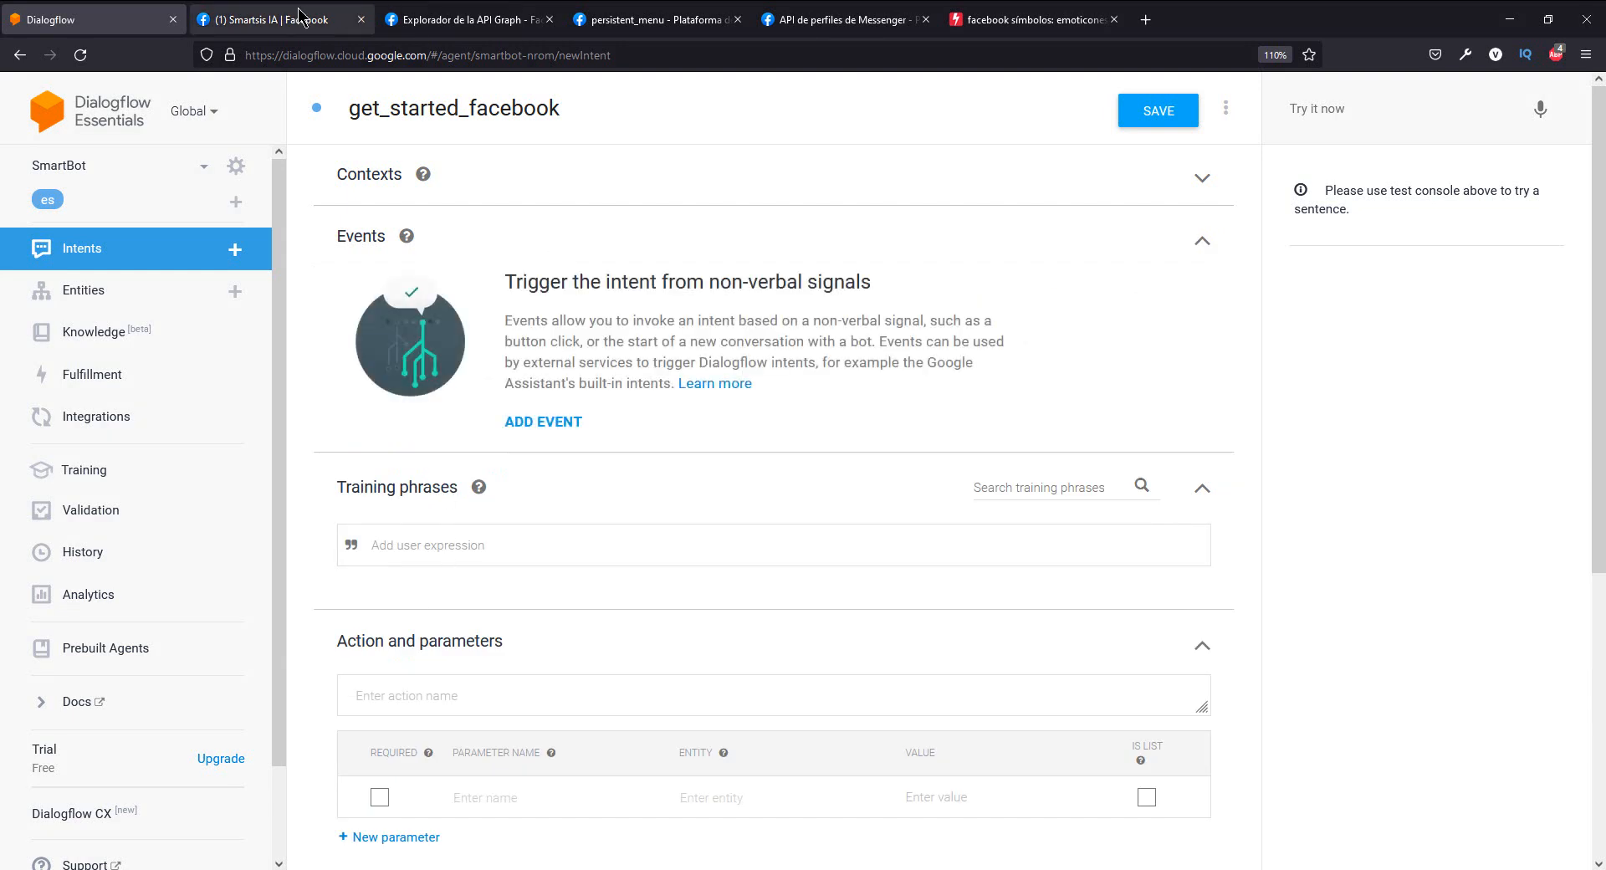
{"action": "left_click", "coordinate": [299, 16]}
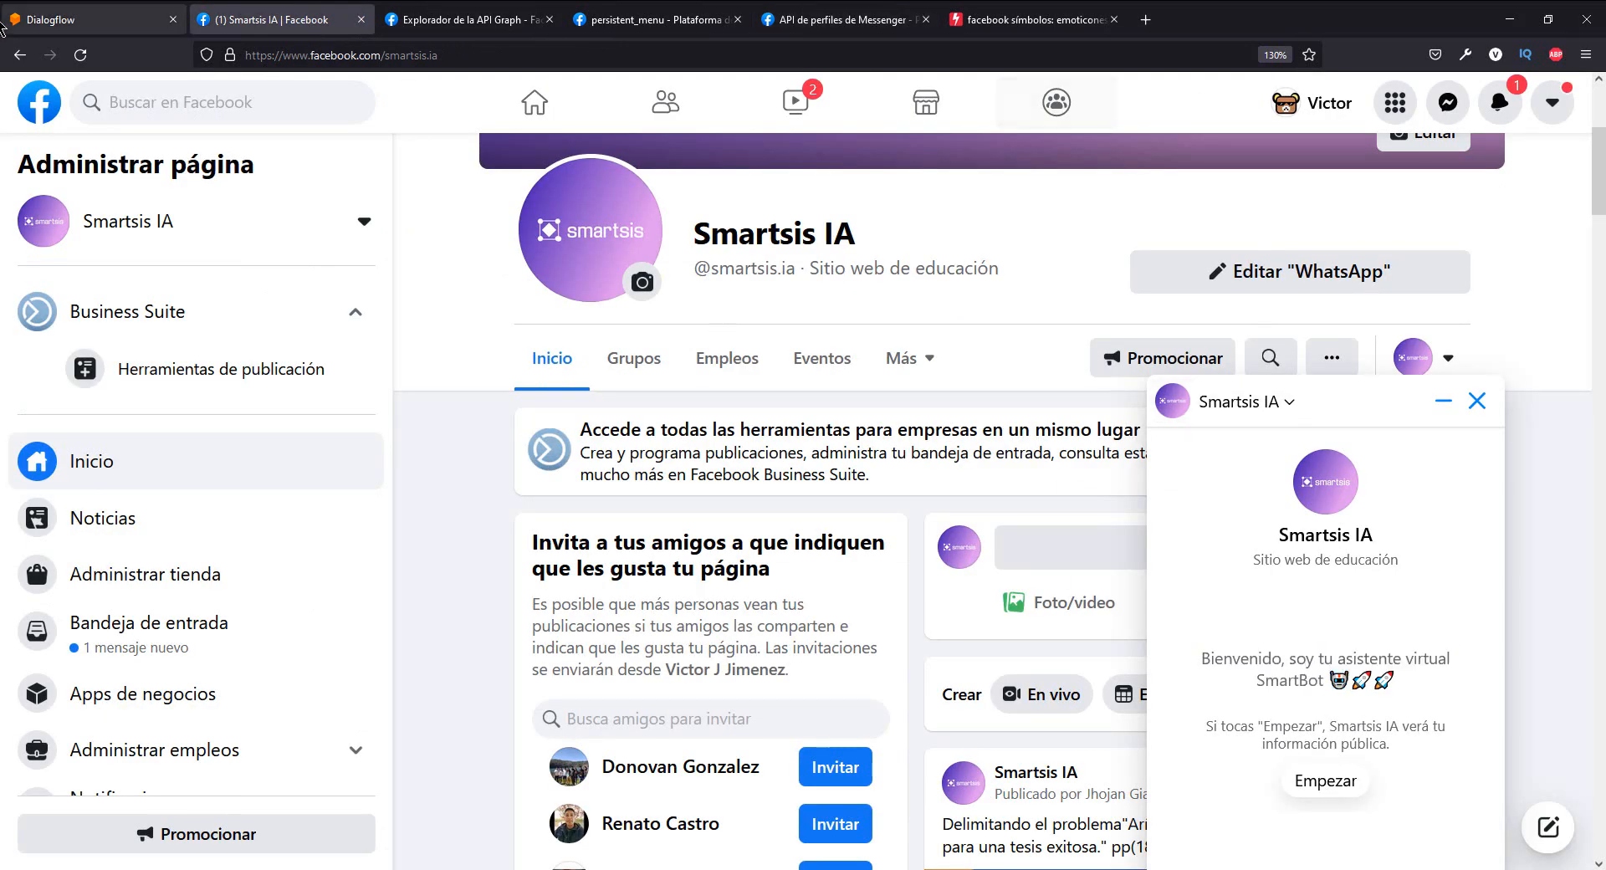
{"action": "left_click", "coordinate": [4, 25]}
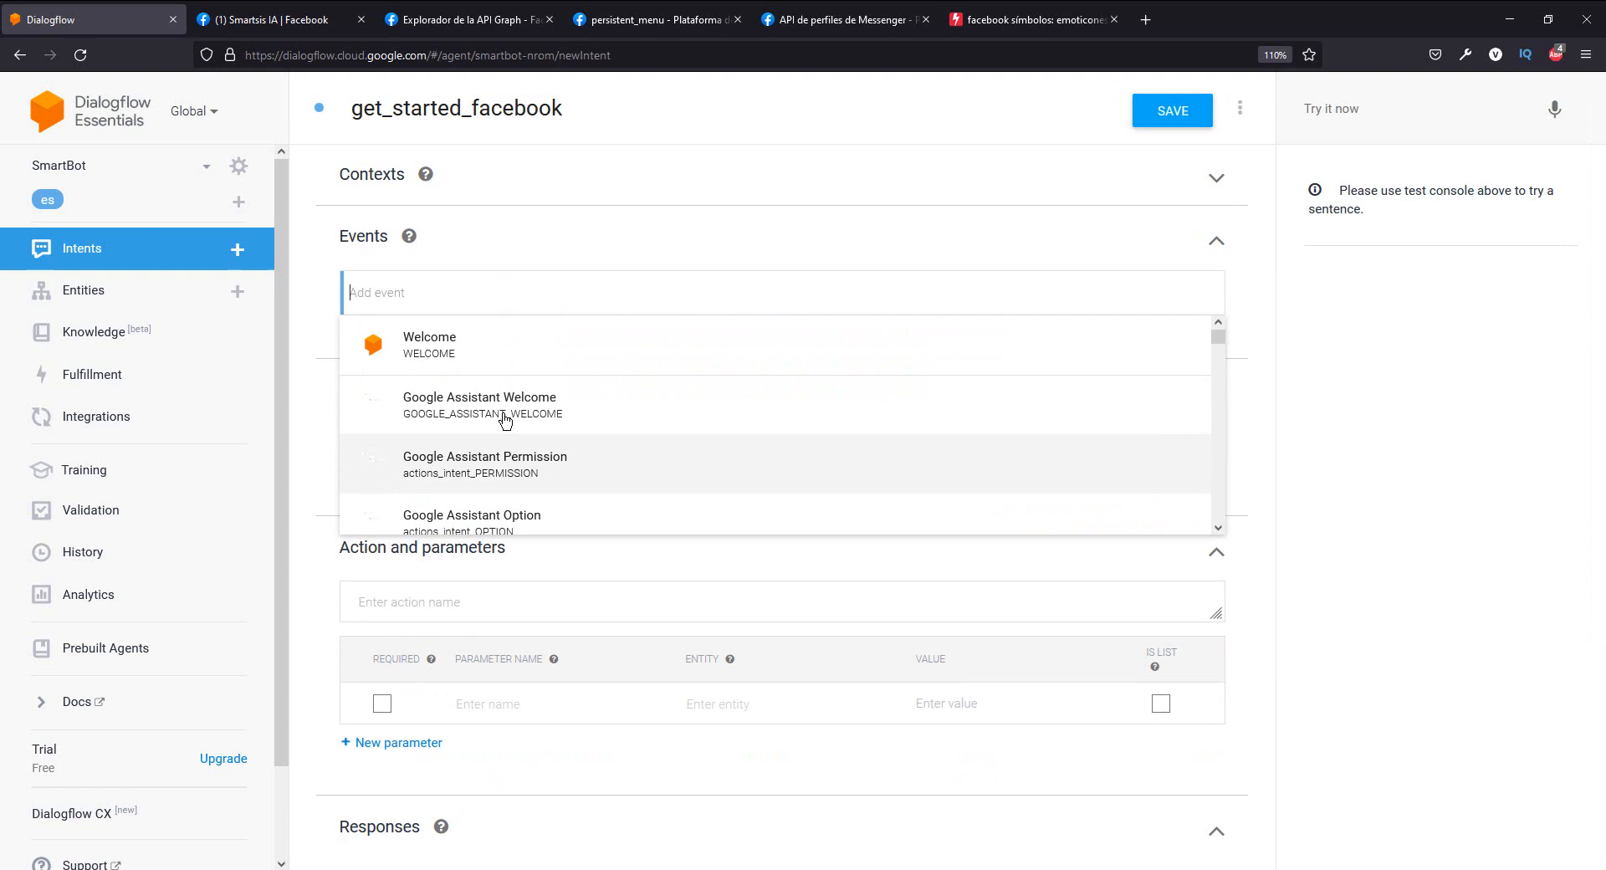
- Add the Facebook Welcome event to the get_started_facebook intent
{"action": "left_click", "coordinate": [536, 263]}
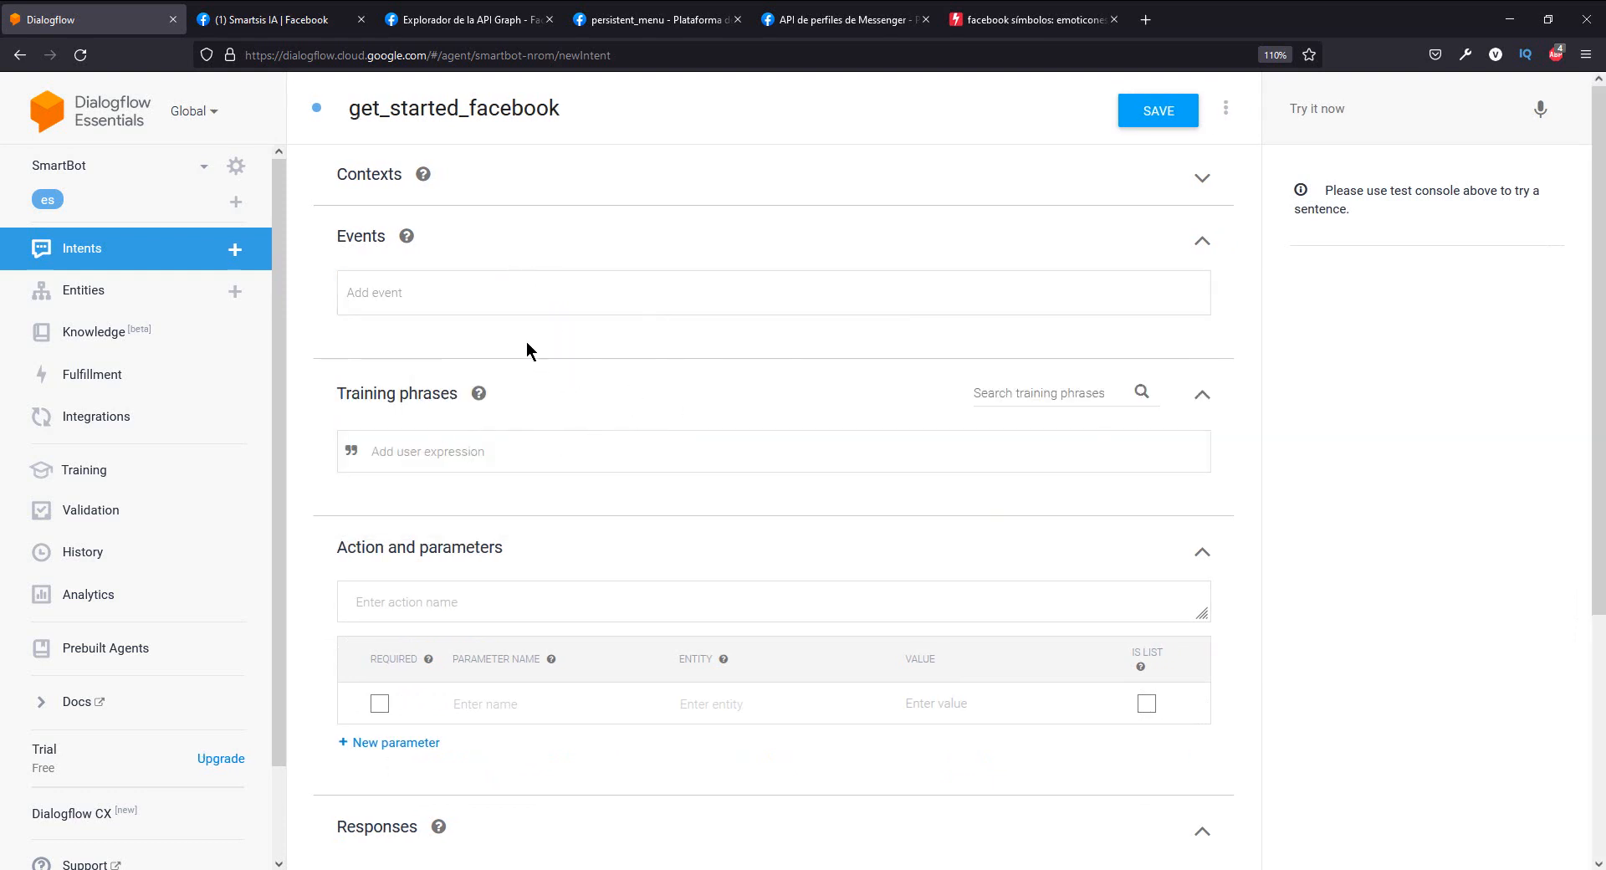
{"action": "left_click", "coordinate": [502, 288]}
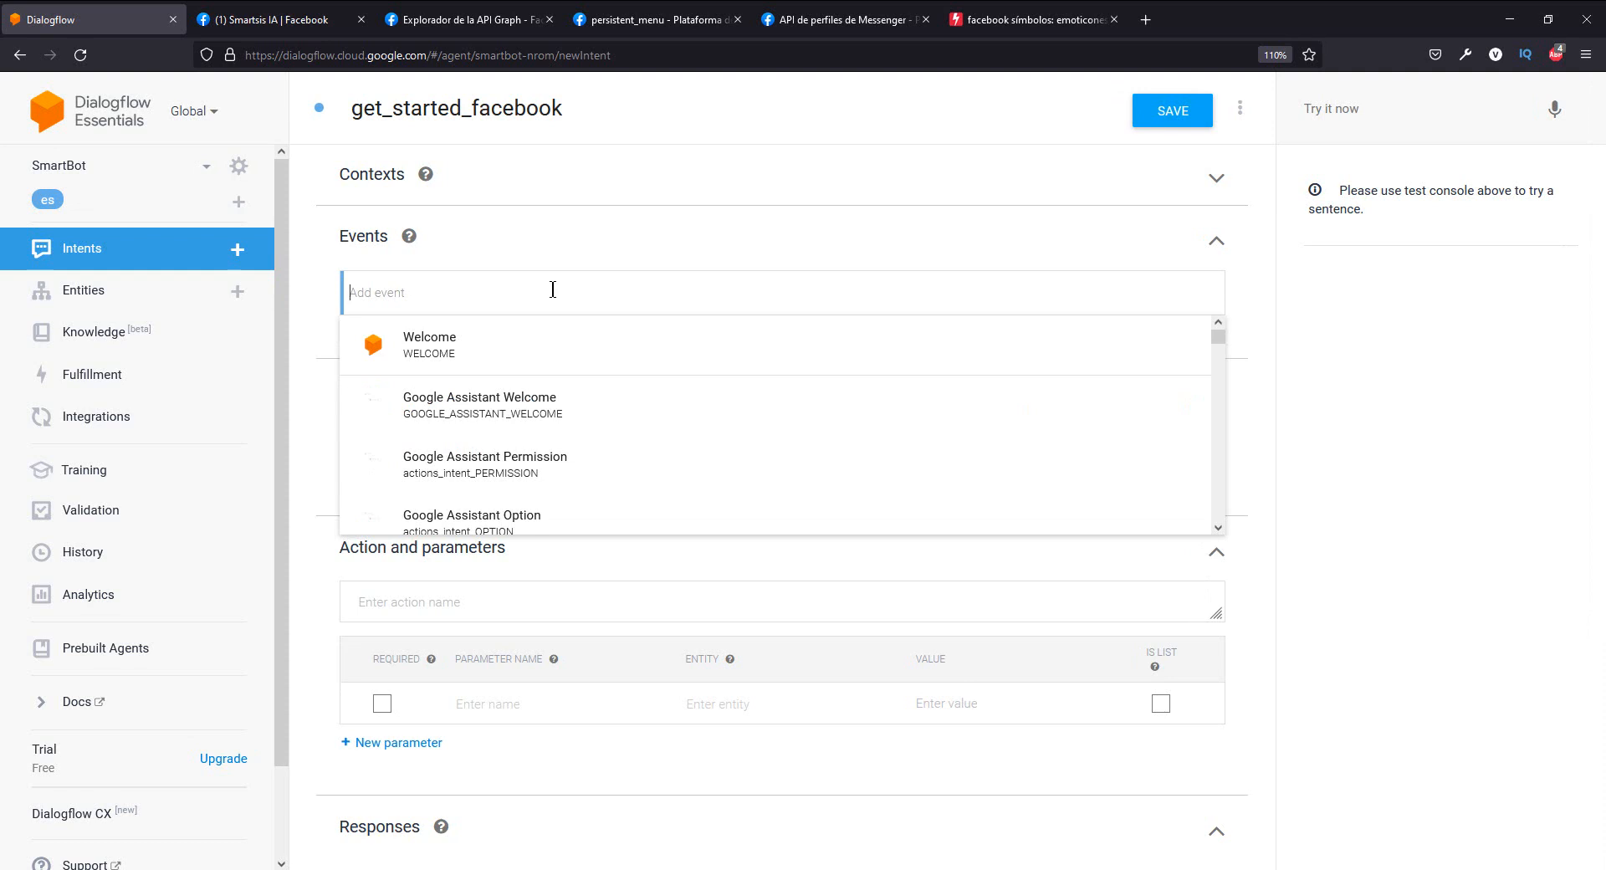
{"action": "type", "text": "fa"}
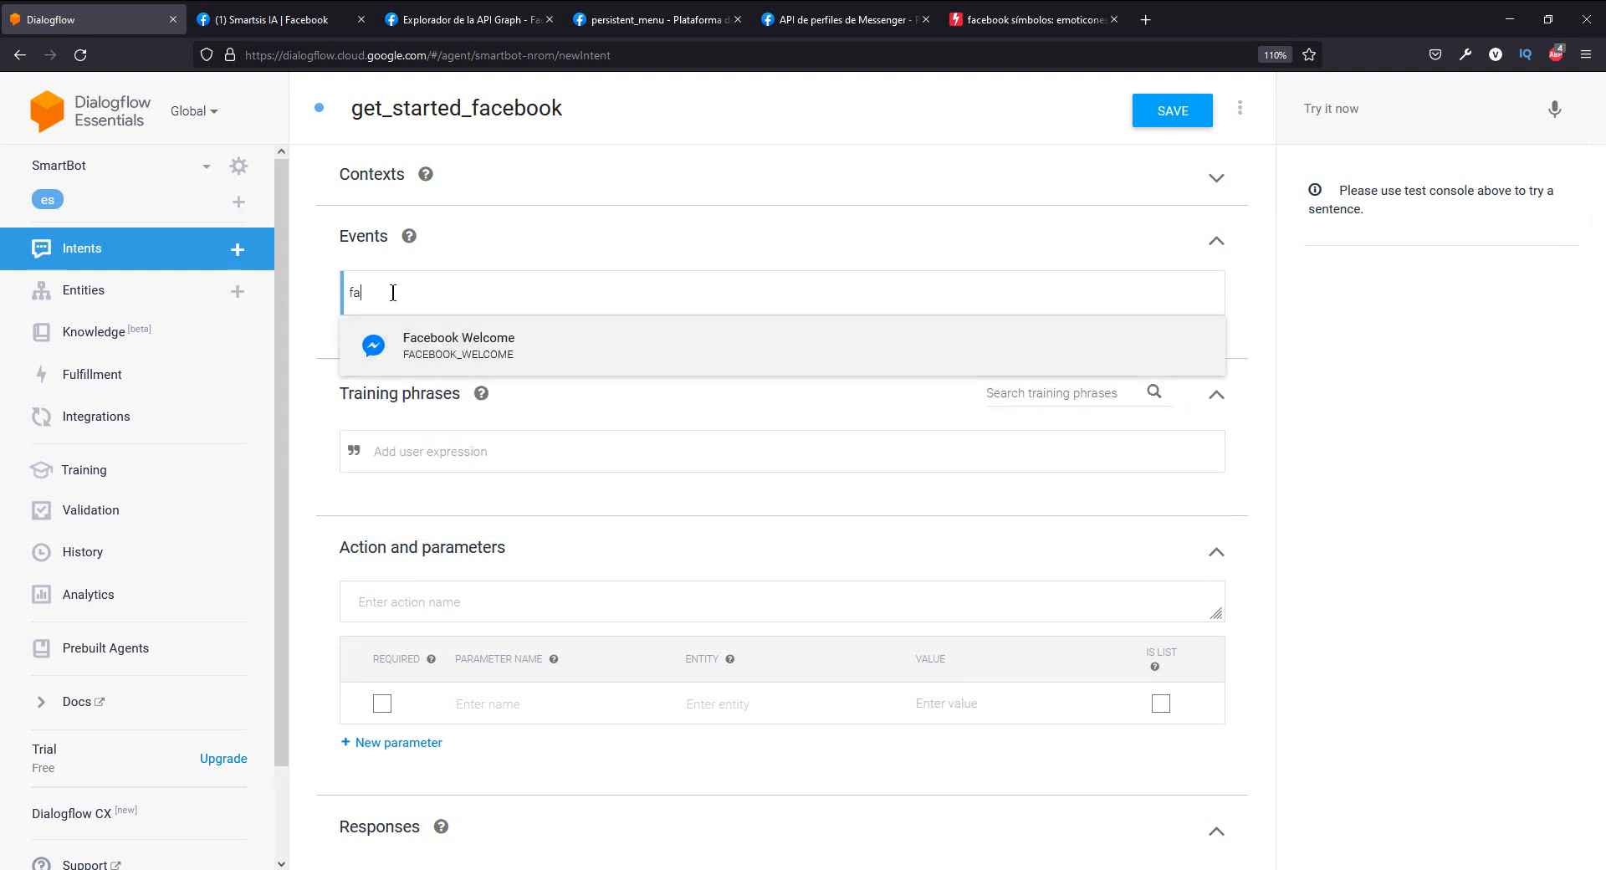
{"action": "left_click", "coordinate": [457, 341]}
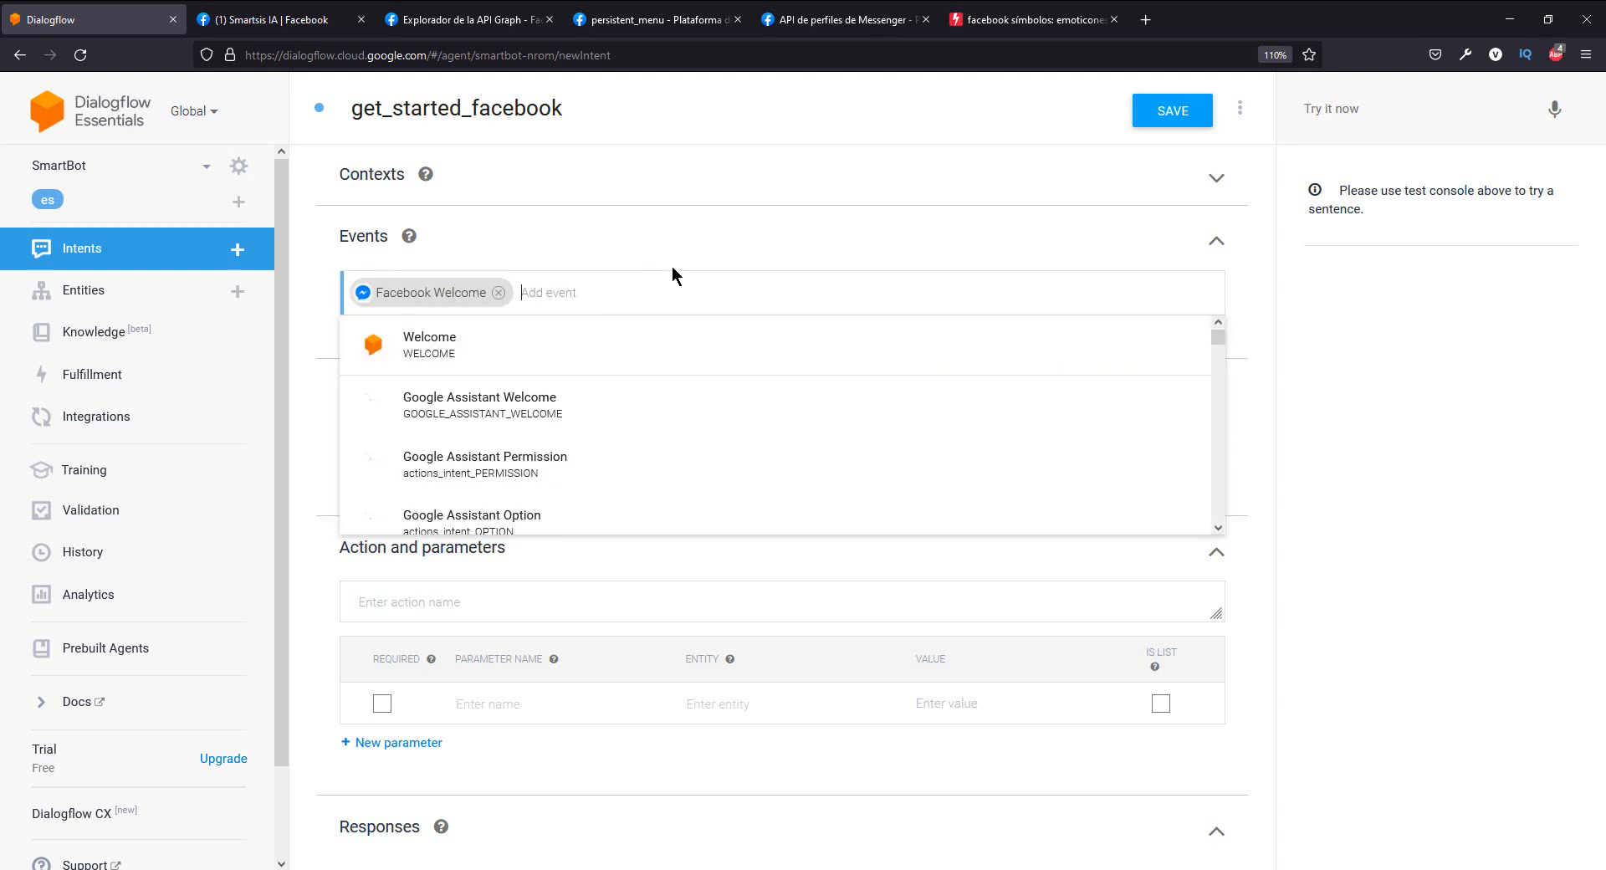
{"action": "left_click", "coordinate": [715, 266]}
{"action": "scroll", "coordinate": [646, 576], "scroll_direction": "down", "scroll_amount": 2}
{"action": "scroll", "coordinate": [644, 571], "scroll_direction": "up", "scroll_amount": 2}
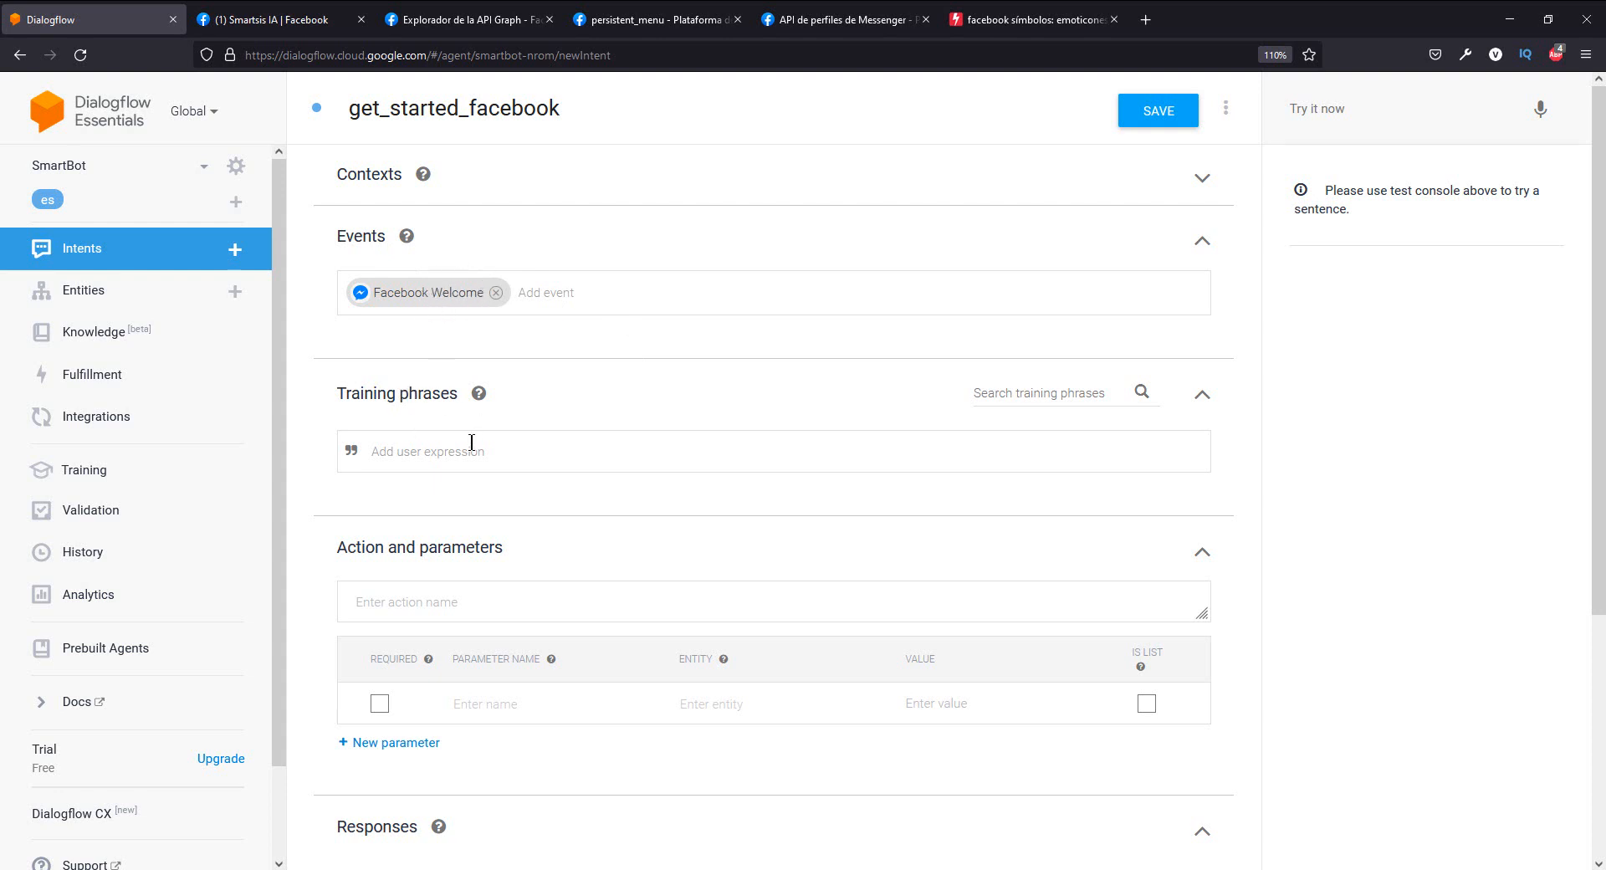
- Add a Facebook response set to the Responses section of the get_started_facebook intent
{"action": "scroll", "coordinate": [526, 358], "scroll_direction": "down", "scroll_amount": 3}
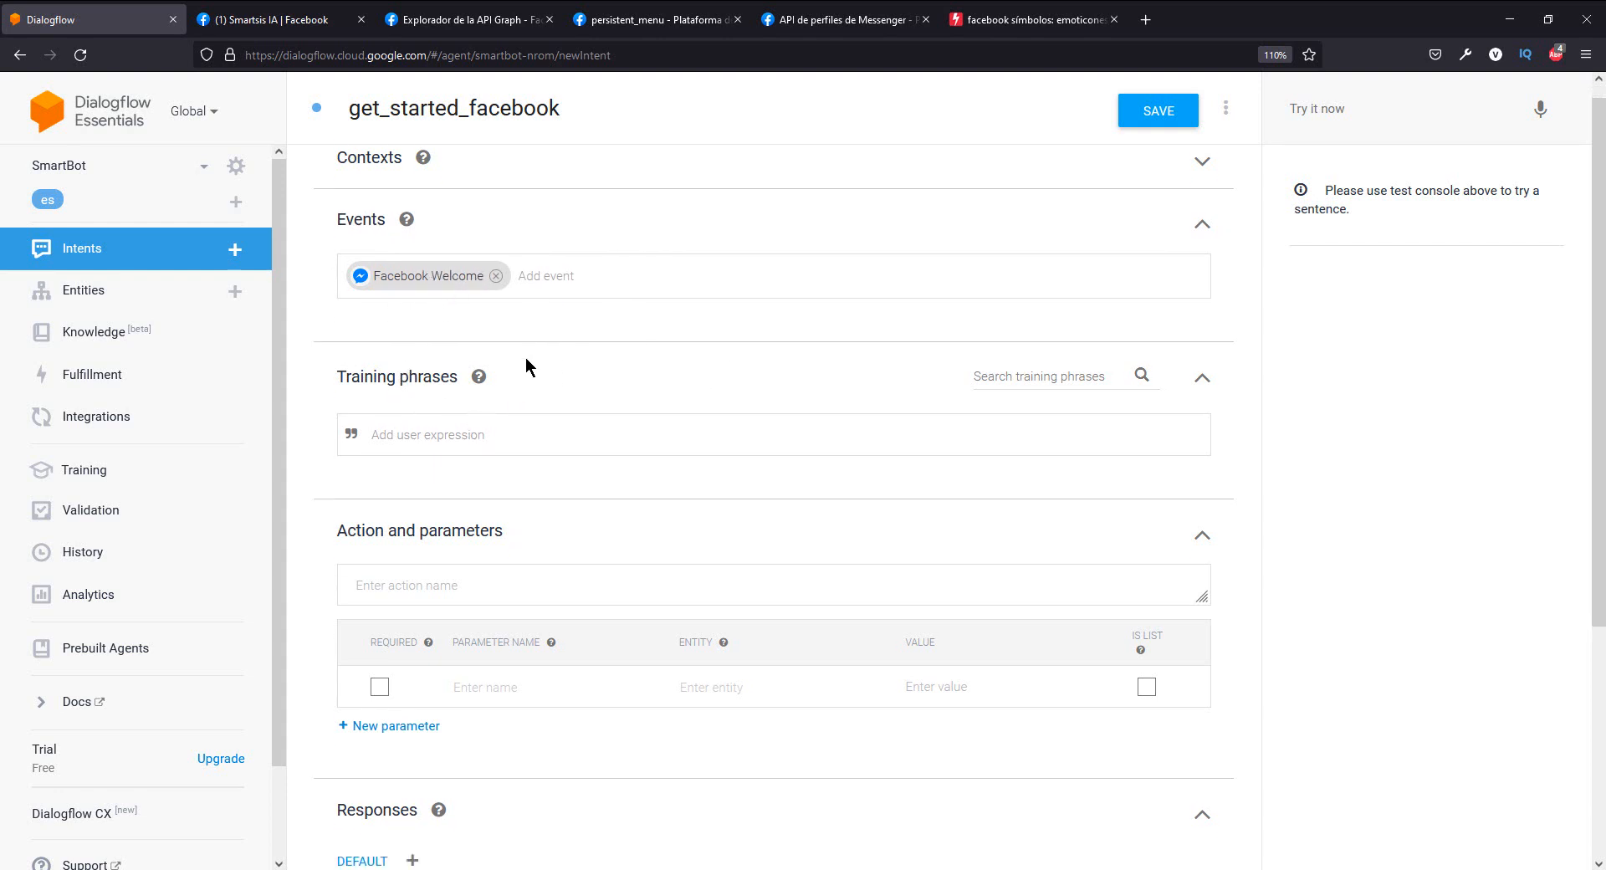
{"action": "scroll", "coordinate": [525, 358], "scroll_direction": "up", "scroll_amount": 3}
{"action": "scroll", "coordinate": [514, 370], "scroll_direction": "down", "scroll_amount": 2}
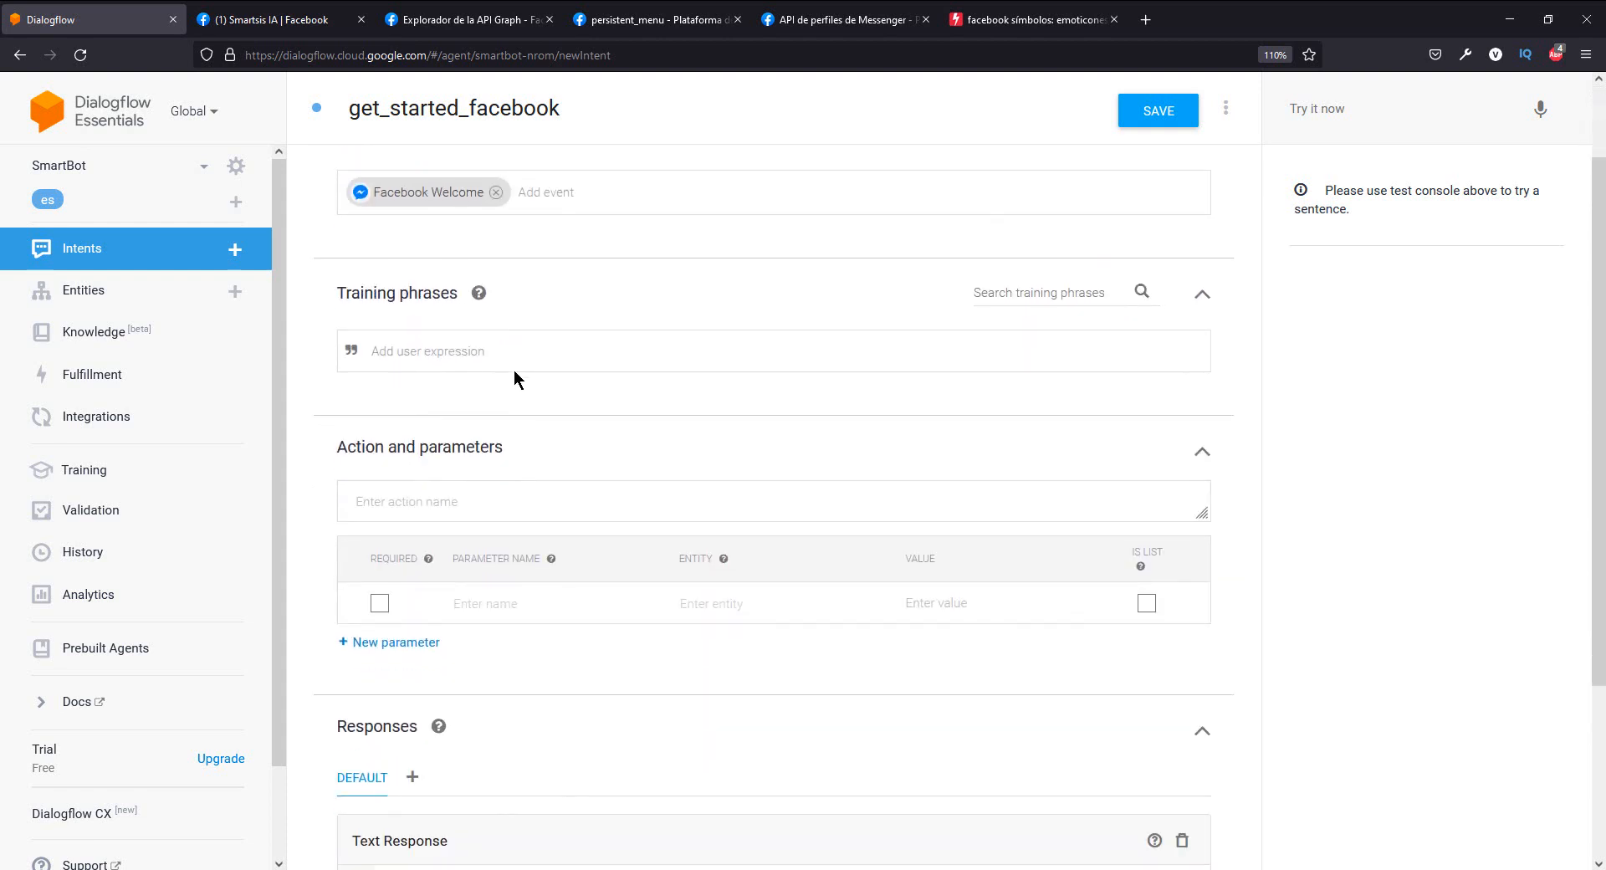
{"action": "scroll", "coordinate": [560, 502], "scroll_direction": "down", "scroll_amount": 3}
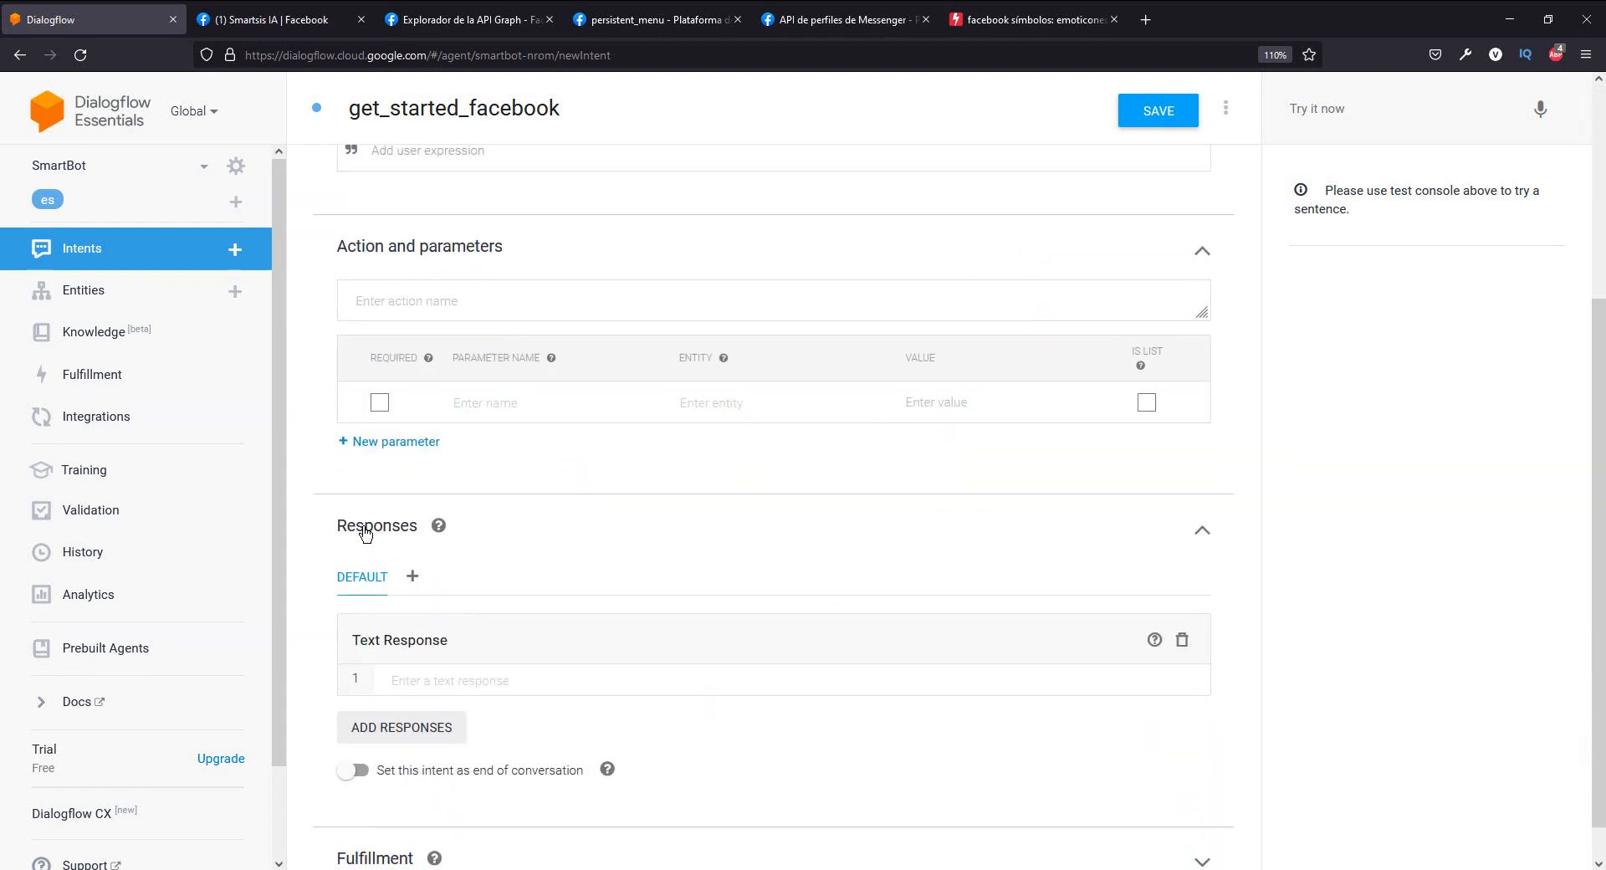
{"action": "left_click", "coordinate": [413, 575]}
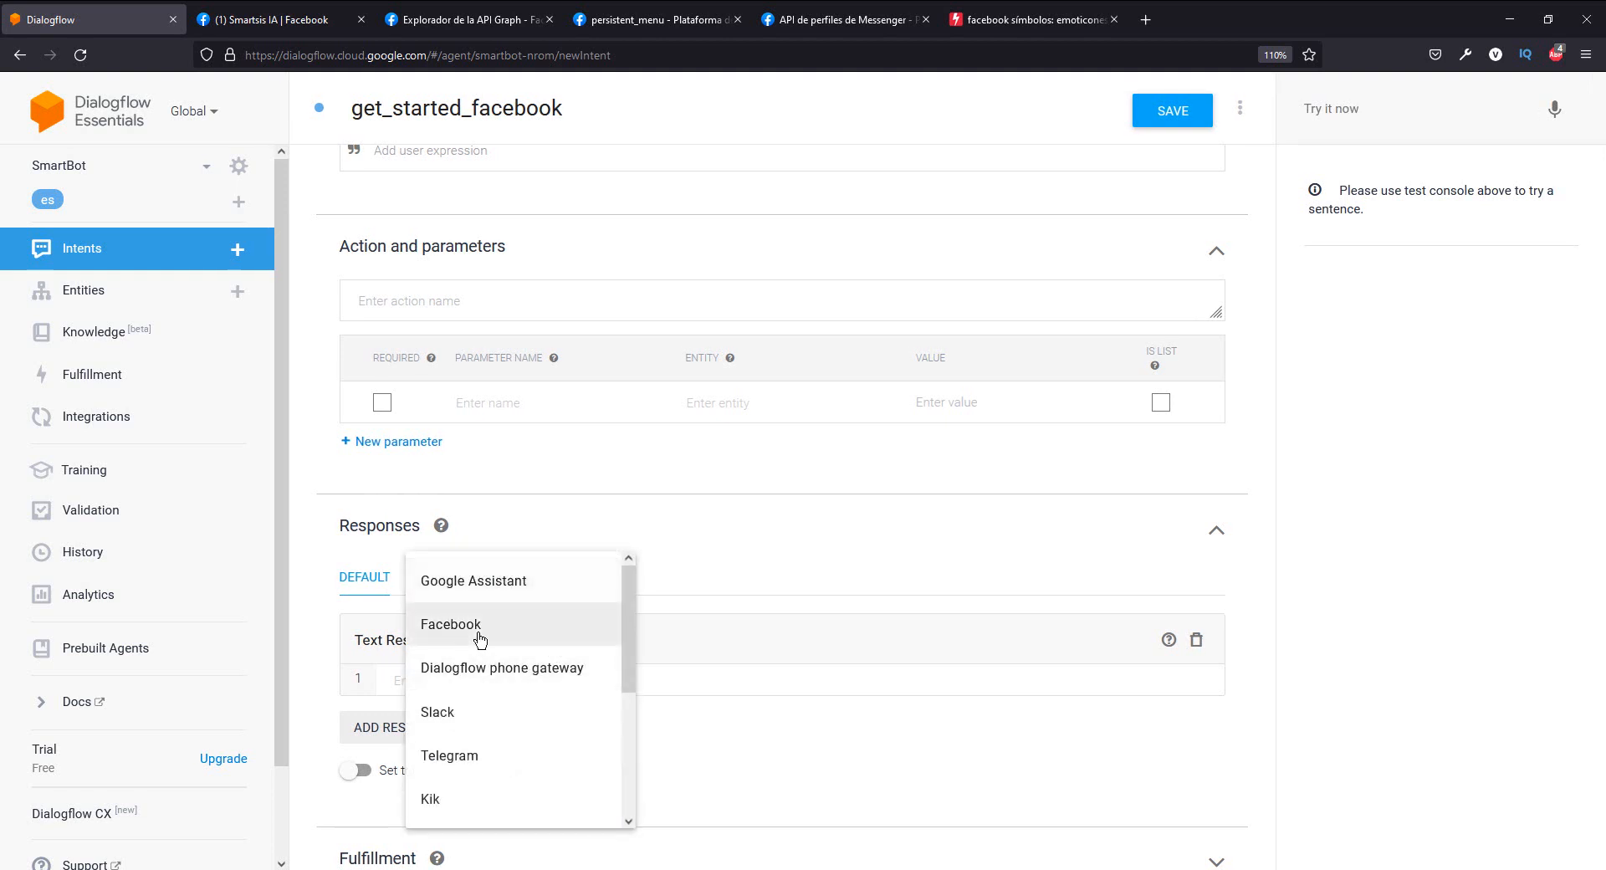
{"action": "left_click", "coordinate": [516, 627]}
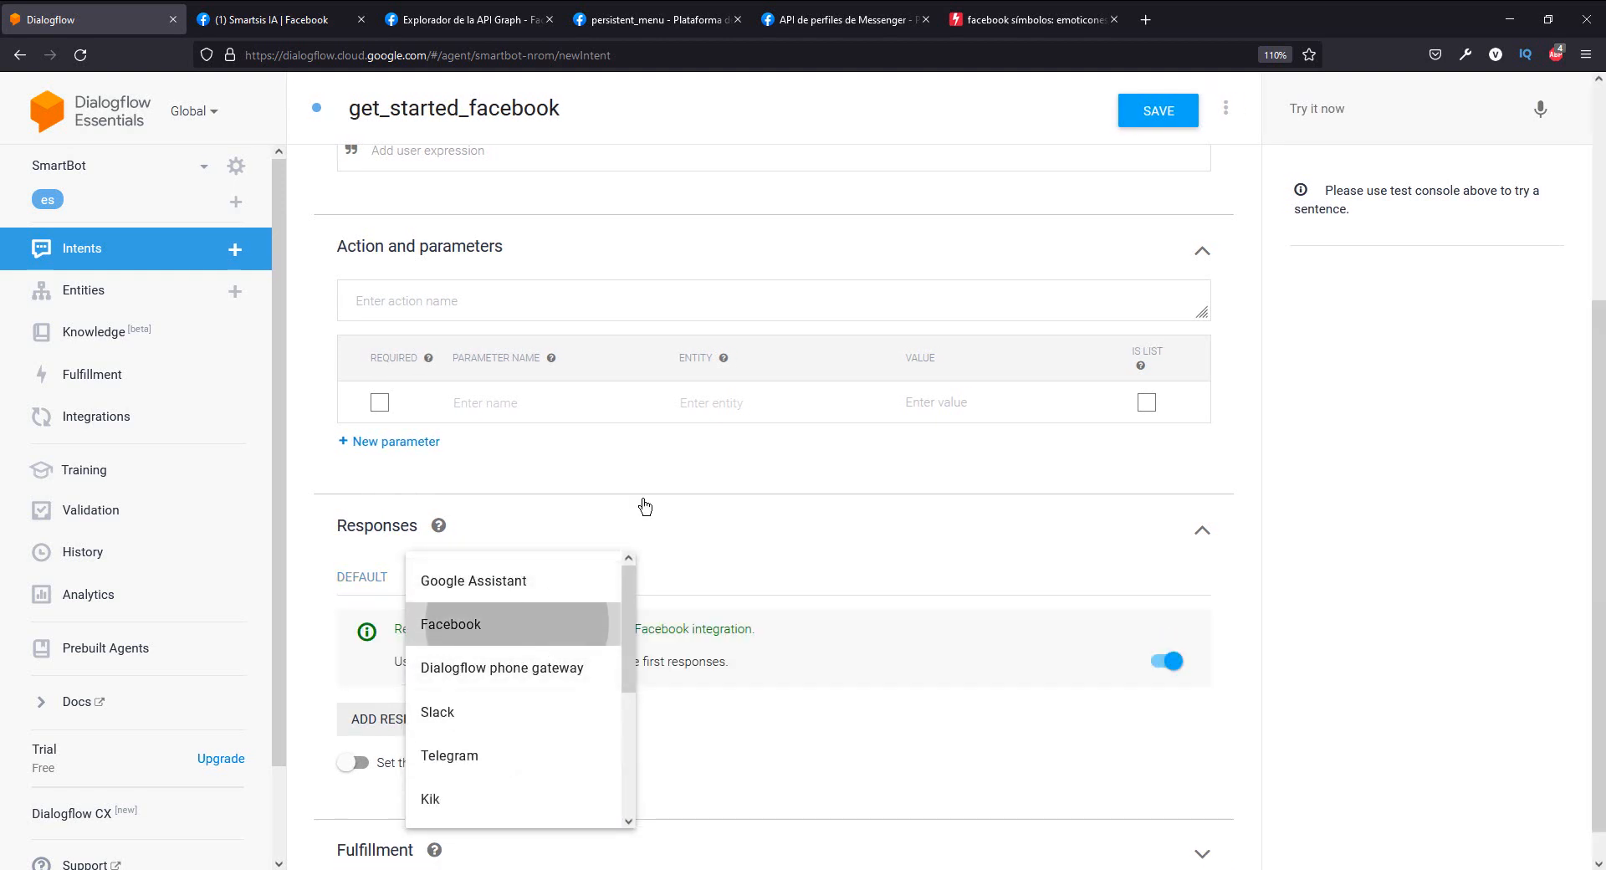
- Add a Facebook text response reading "Bienvenido, soy tu asistente virtual Smartsis IA, estoy para ayudarte"
{"action": "scroll", "coordinate": [628, 602], "scroll_direction": "down", "scroll_amount": 1}
{"action": "left_click", "coordinate": [423, 684]}
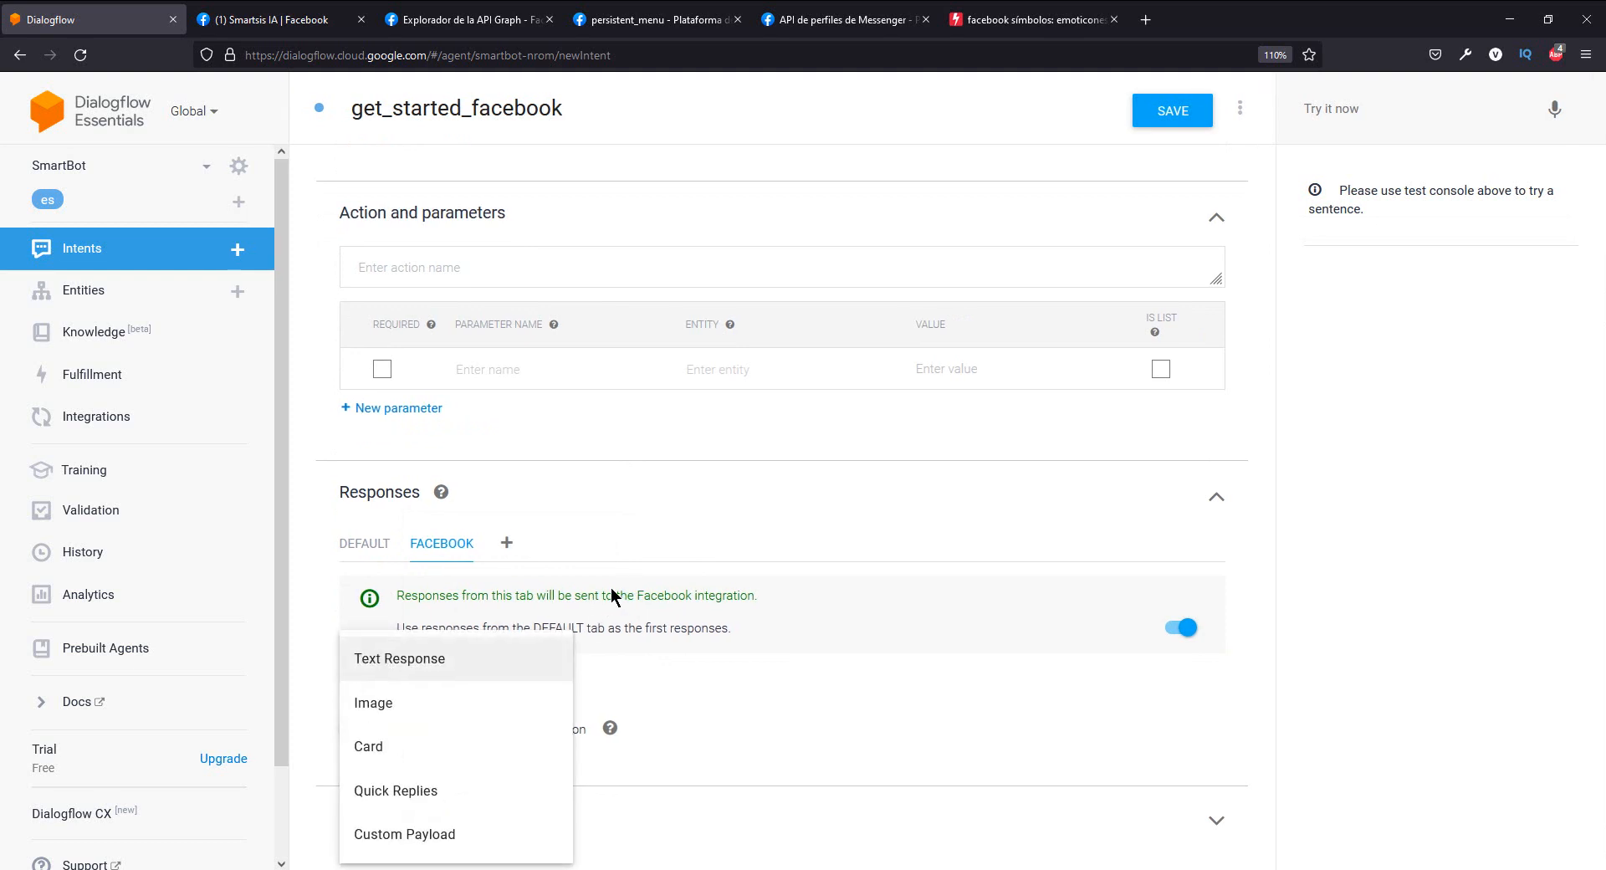
{"action": "left_click", "coordinate": [452, 660]}
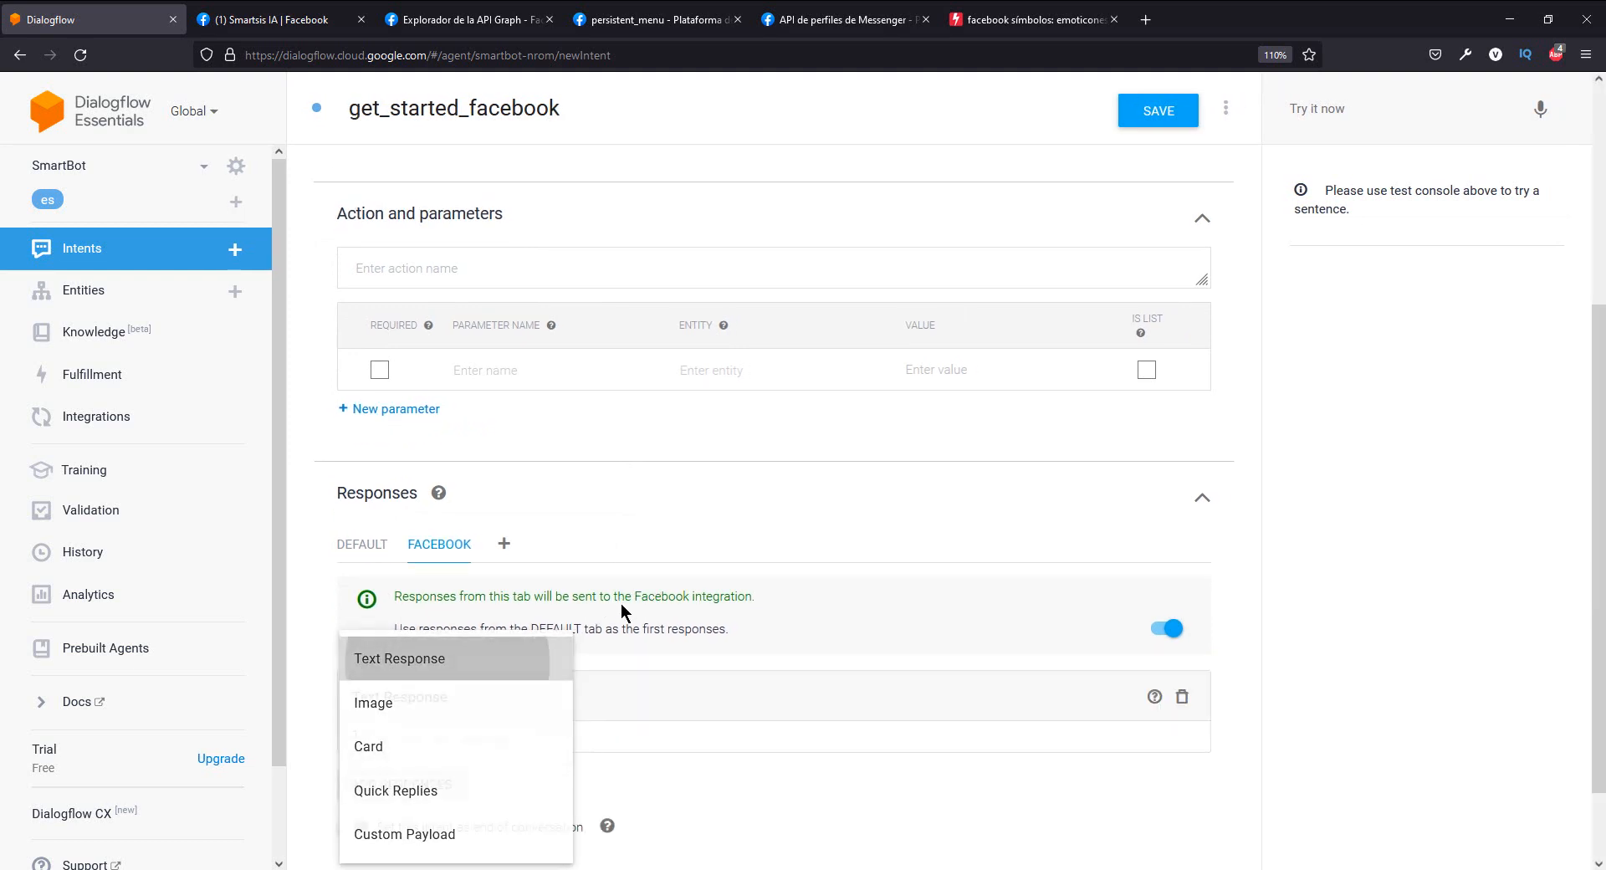
{"action": "scroll", "coordinate": [577, 636], "scroll_direction": "down", "scroll_amount": 1}
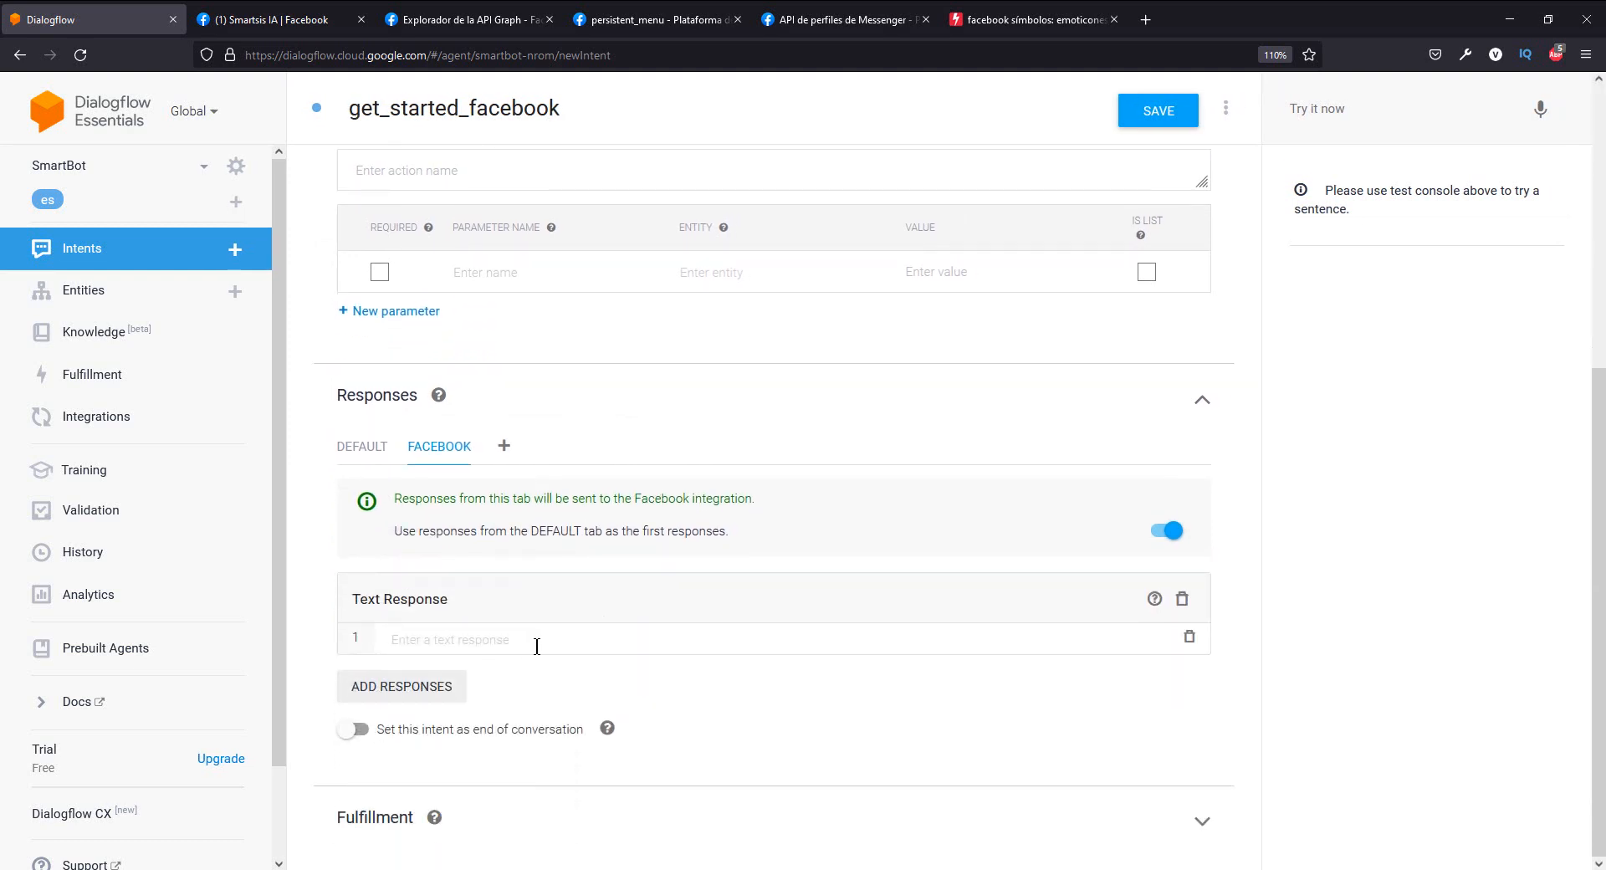
{"action": "type", "text": "Bien"}
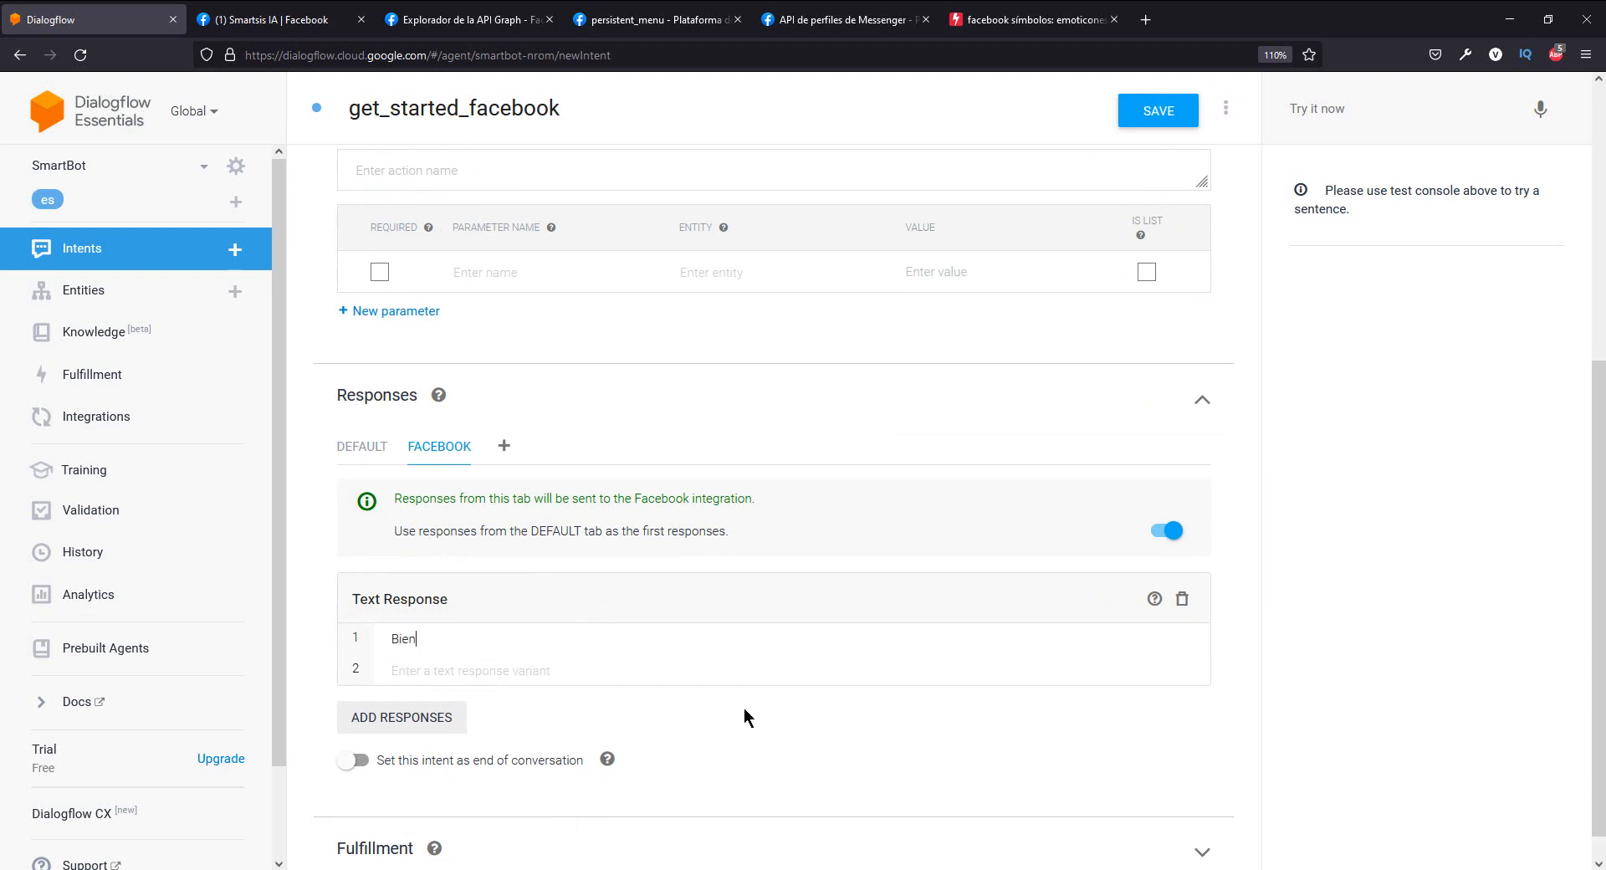
{"action": "type", "text": "venido, soy tu asistente virtual Sma"}
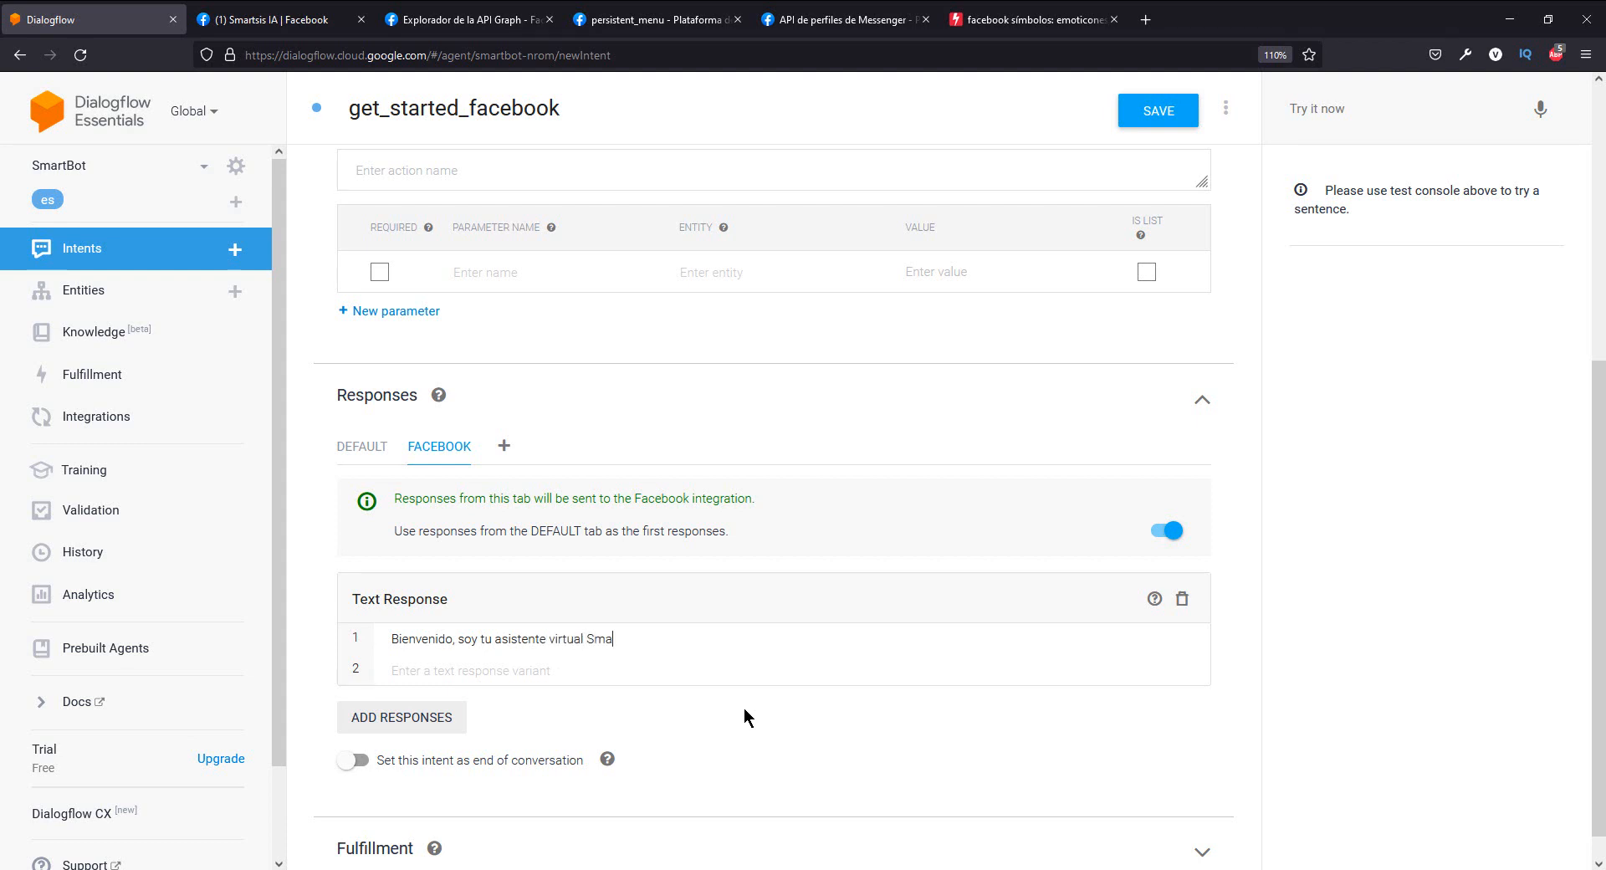
{"action": "type", "text": "rtisi"}
{"action": "key", "text": "BackSpace"}
{"action": "key", "text": "BackSpace"}
{"action": "key", "text": "BackSpace"}
{"action": "key", "text": "BackSpace"}
{"action": "type", "text": "tsis IA, estoy para ayudarte"}
- Copy the rocket emoji from the facebook símbolos page and append two rockets to the Dialogflow text response
{"action": "left_click", "coordinate": [1033, 19]}
{"action": "left_click_drag", "start_coordinate": [469, 101], "coordinate": [436, 71]}
{"action": "key", "text": "ctrl+c"}
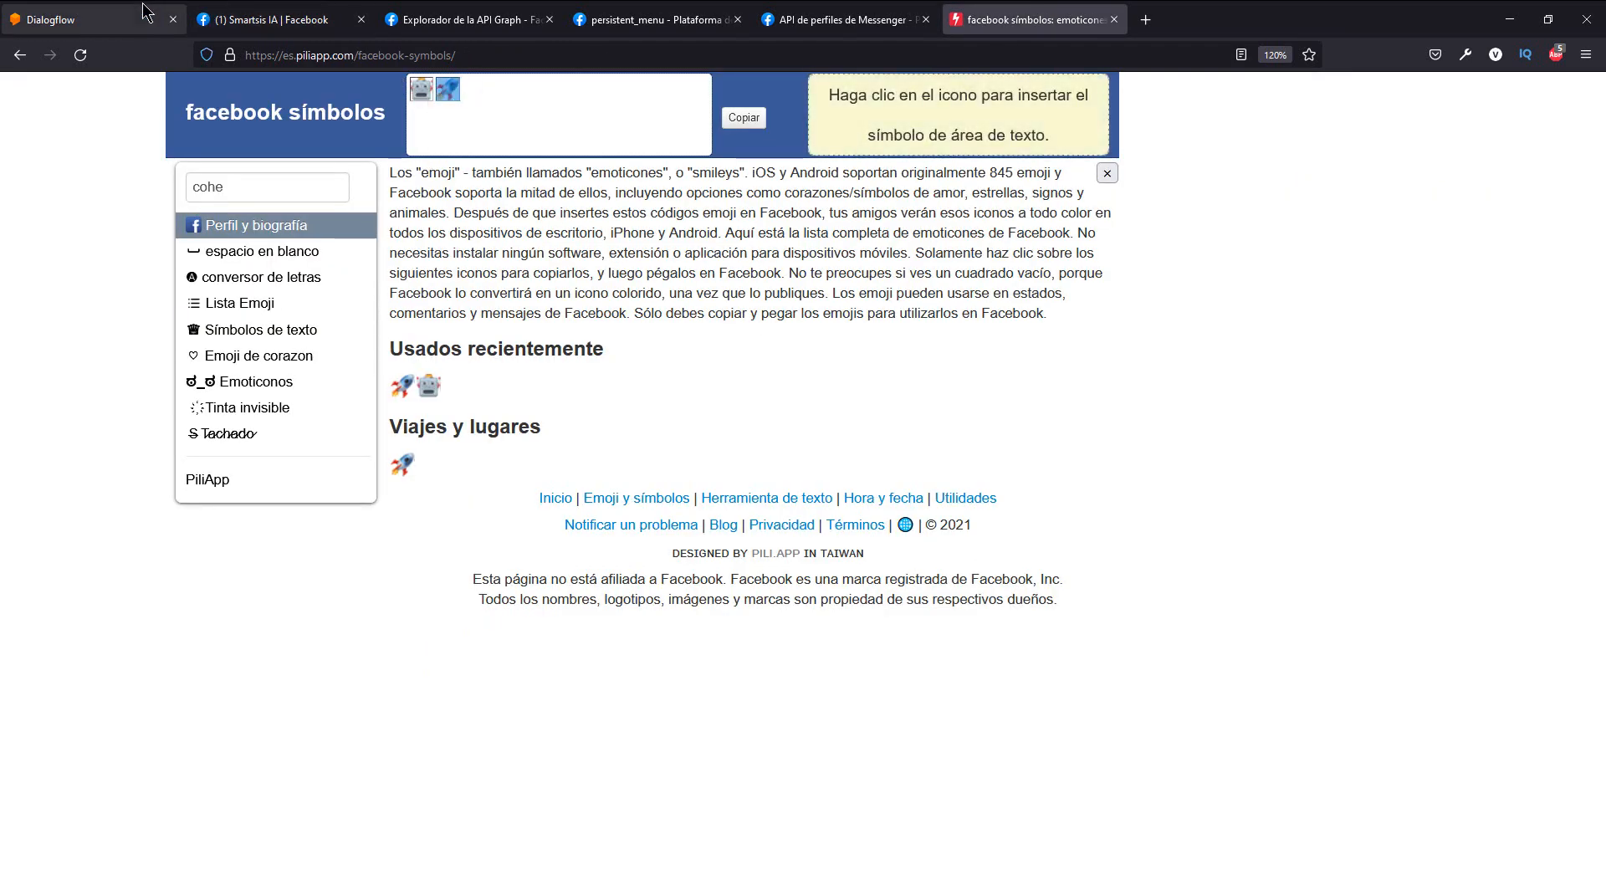
{"action": "left_click", "coordinate": [75, 19]}
{"action": "key", "text": "ctrl+v"}
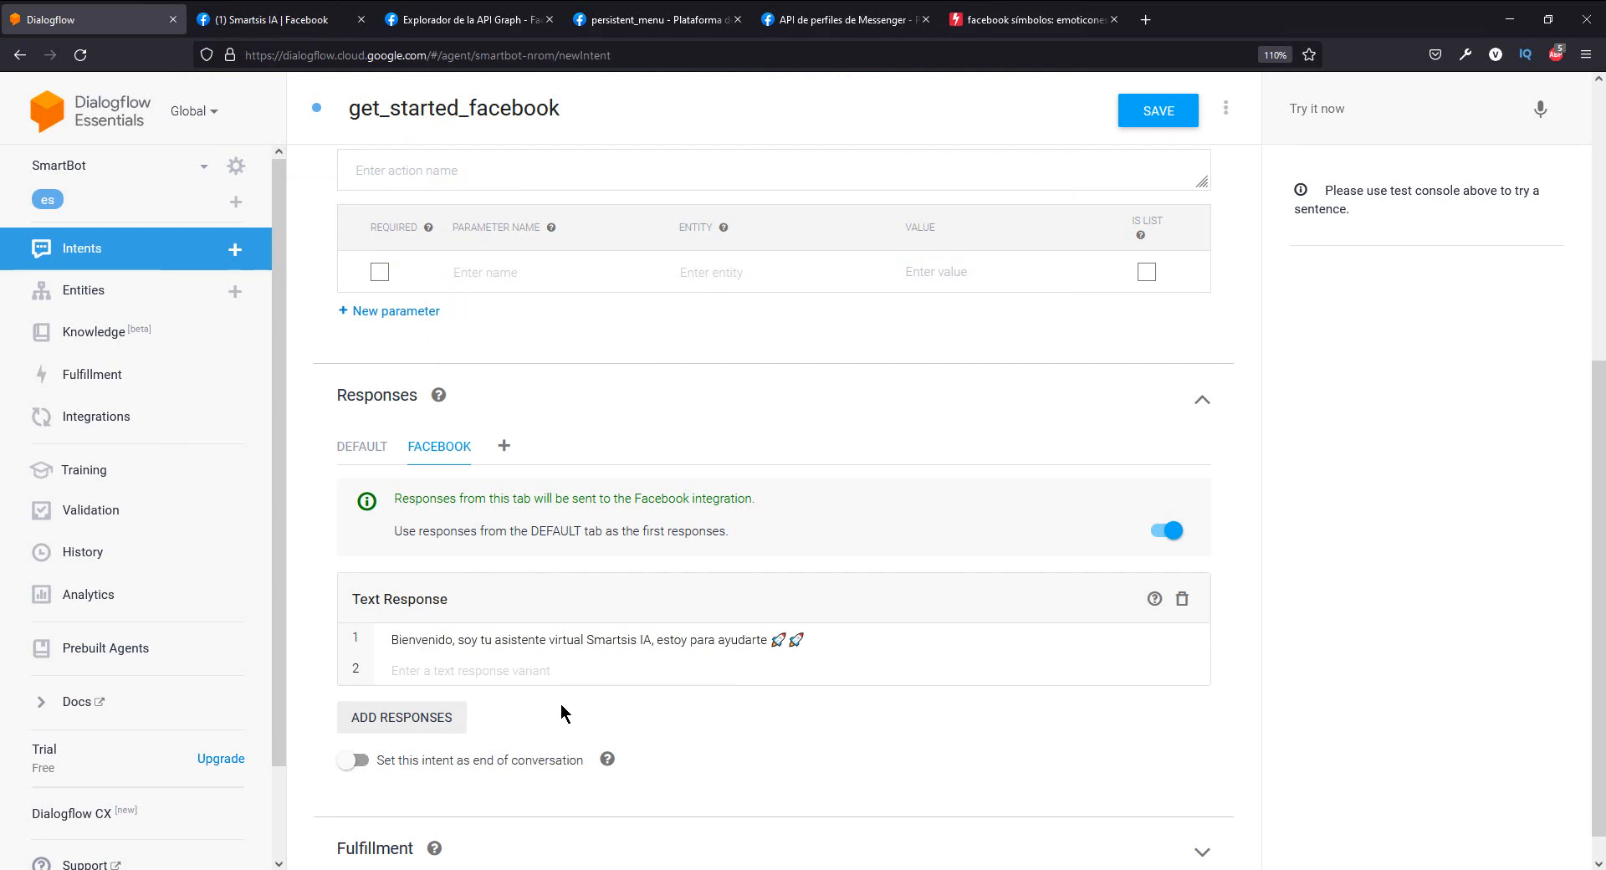
- Add a Card response below the Facebook text response
{"action": "scroll", "coordinate": [493, 677], "scroll_direction": "down", "scroll_amount": 1}
{"action": "left_click", "coordinate": [430, 689]}
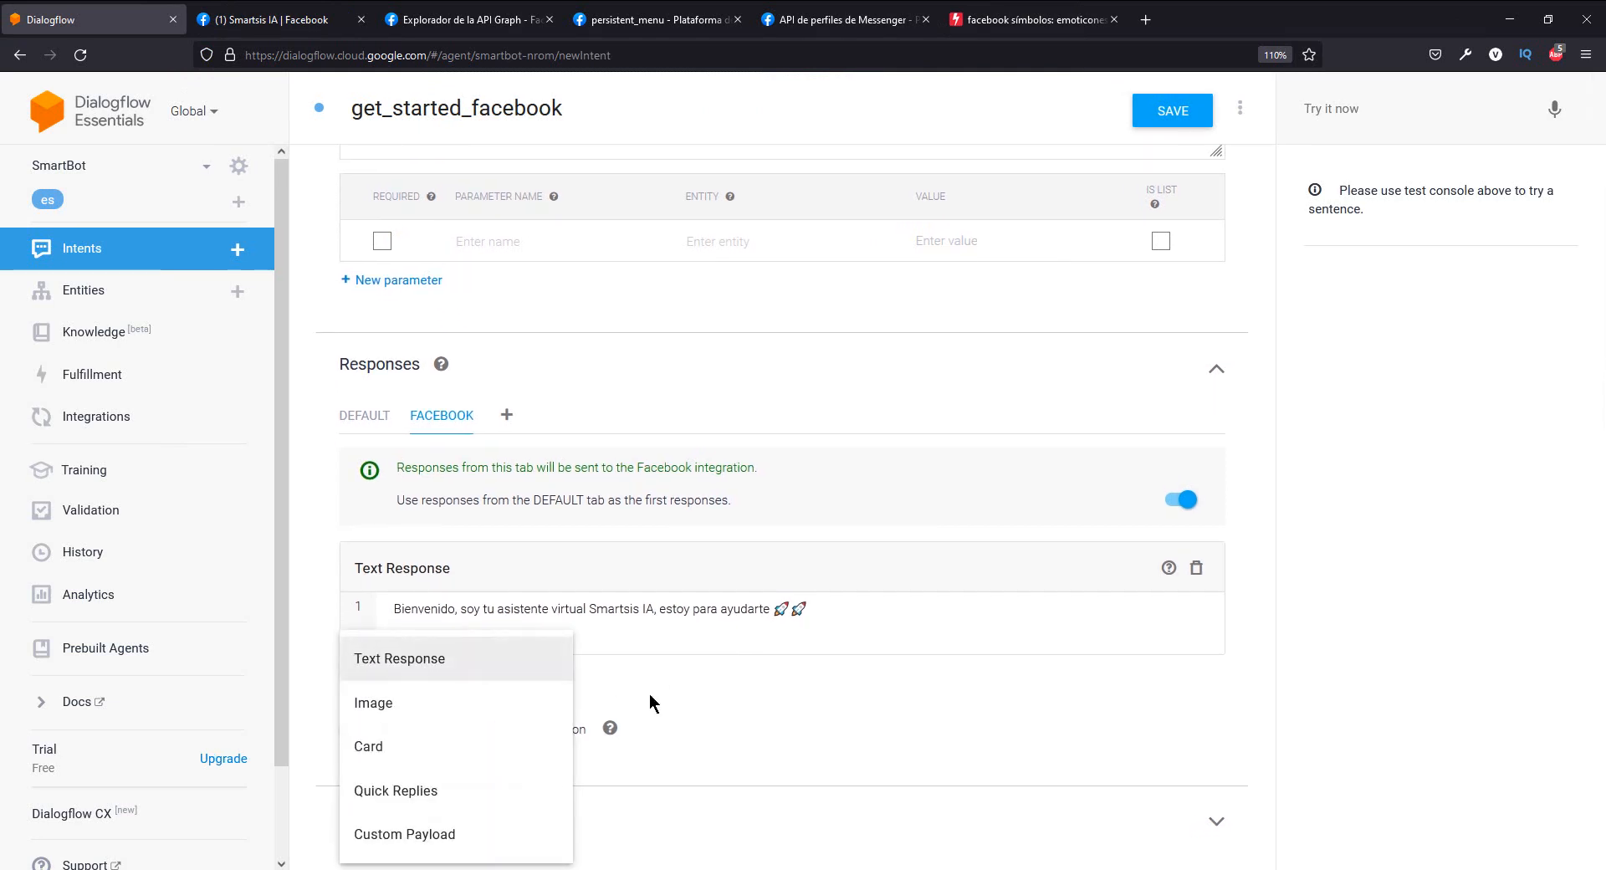
{"action": "left_click", "coordinate": [441, 759]}
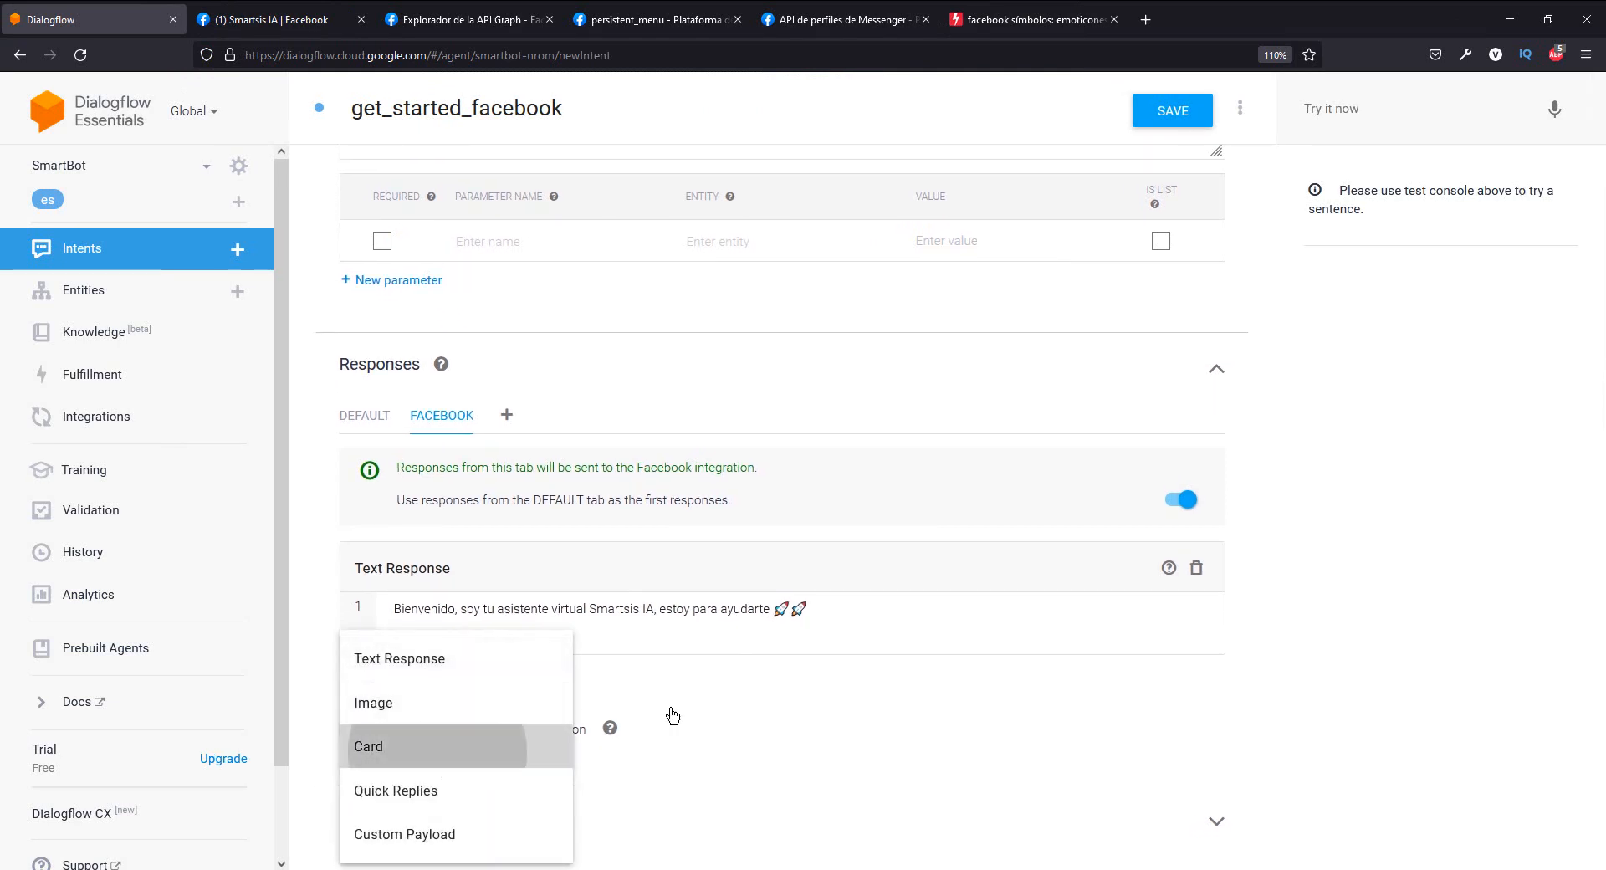
{"action": "scroll", "coordinate": [700, 679], "scroll_direction": "down", "scroll_amount": 3}
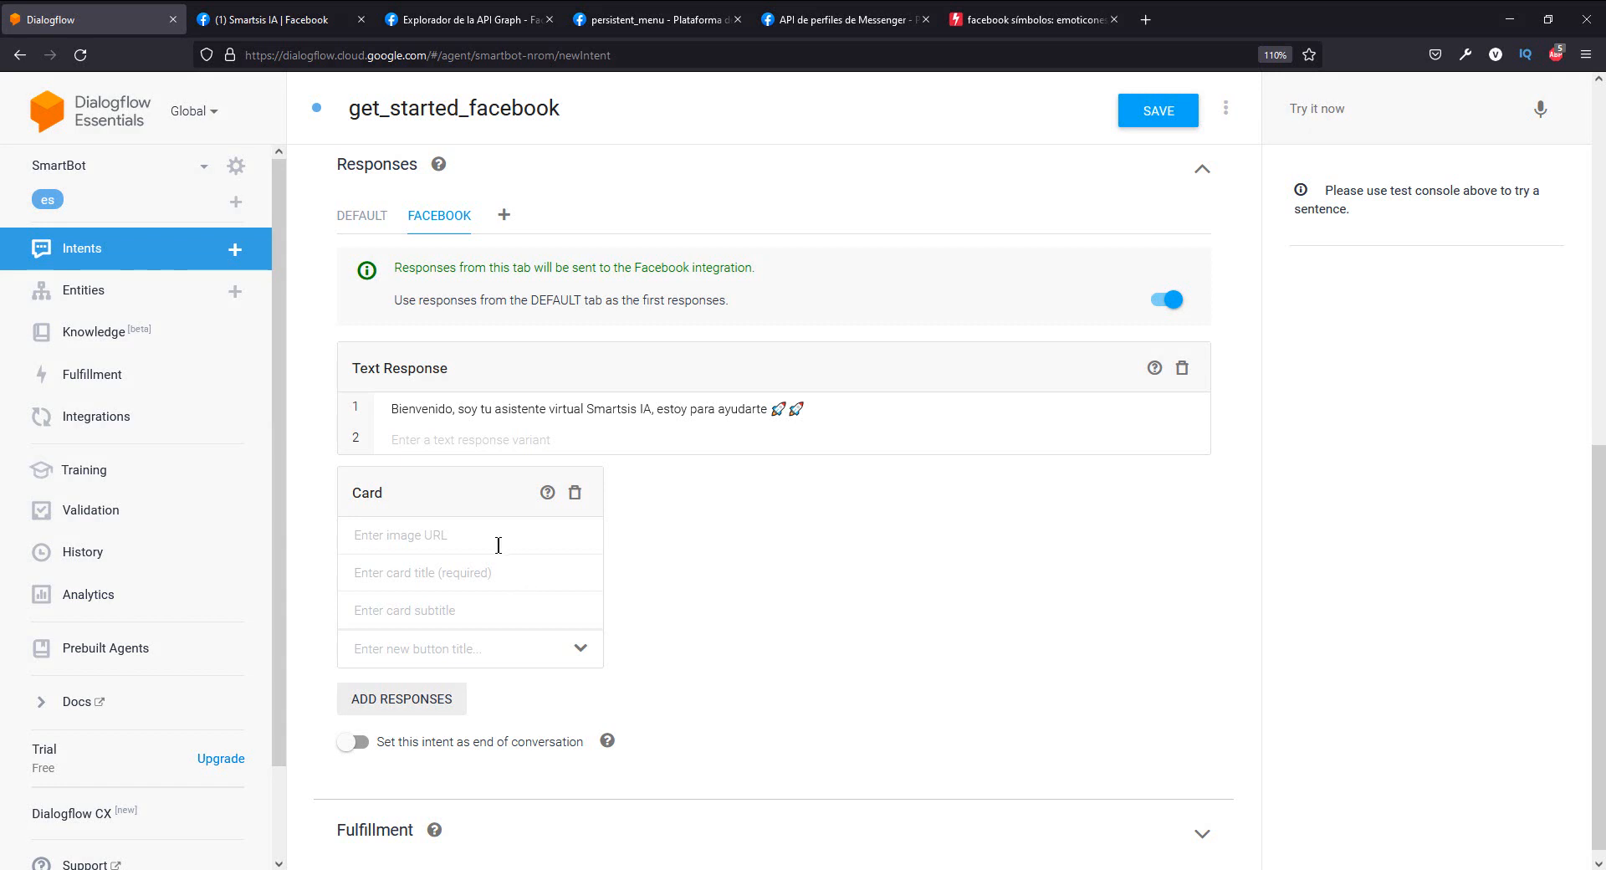
{"action": "scroll", "coordinate": [498, 545], "scroll_direction": "down", "scroll_amount": 1}
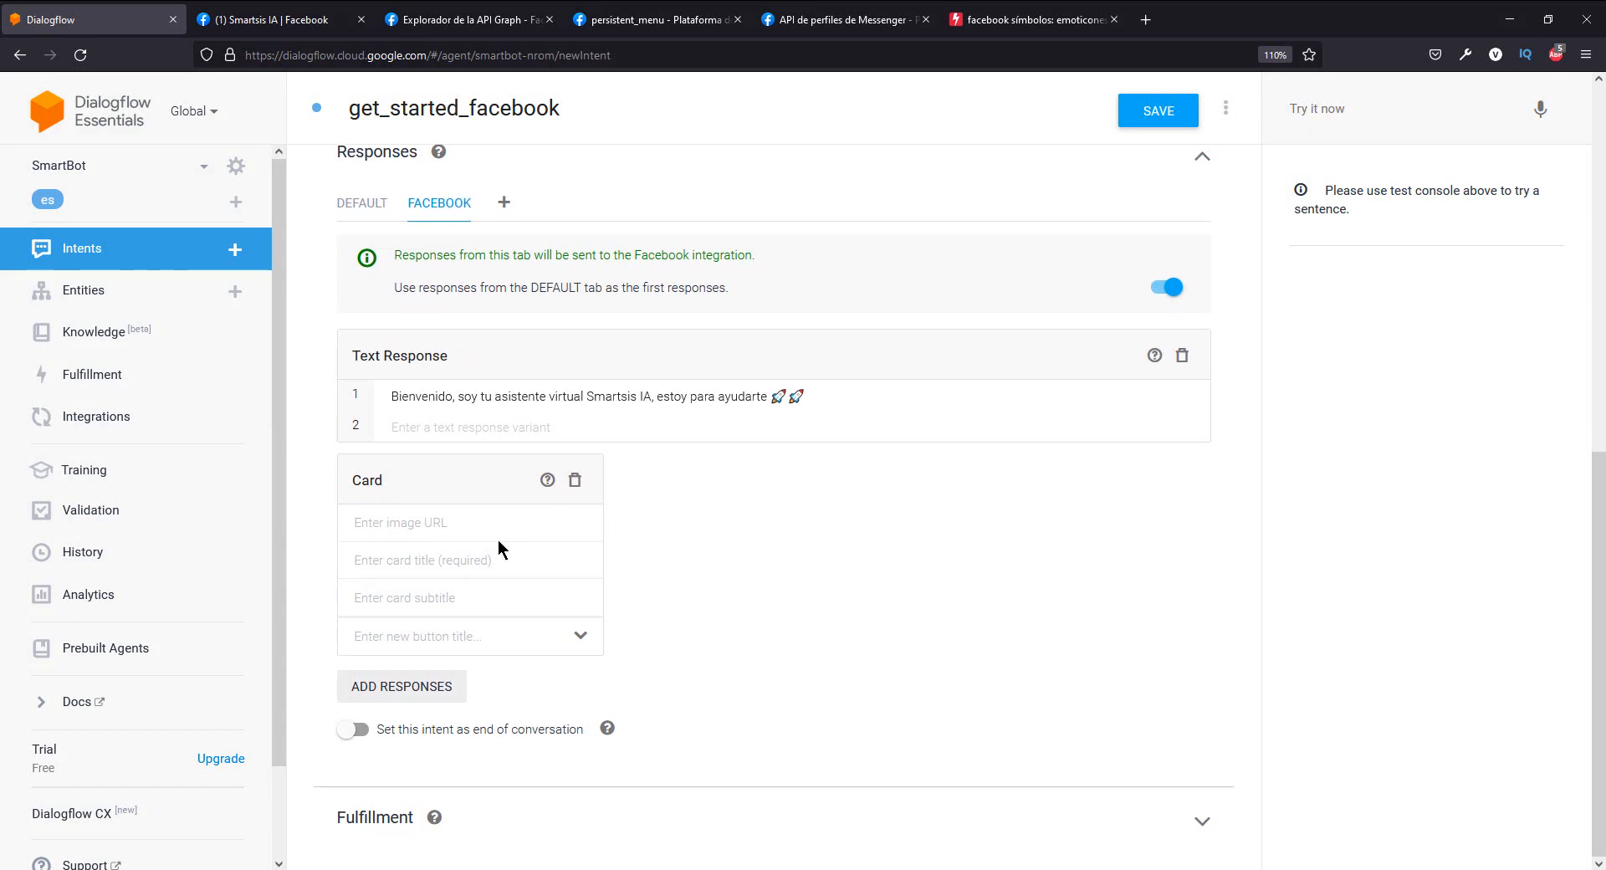
{"action": "left_click", "coordinate": [435, 524]}
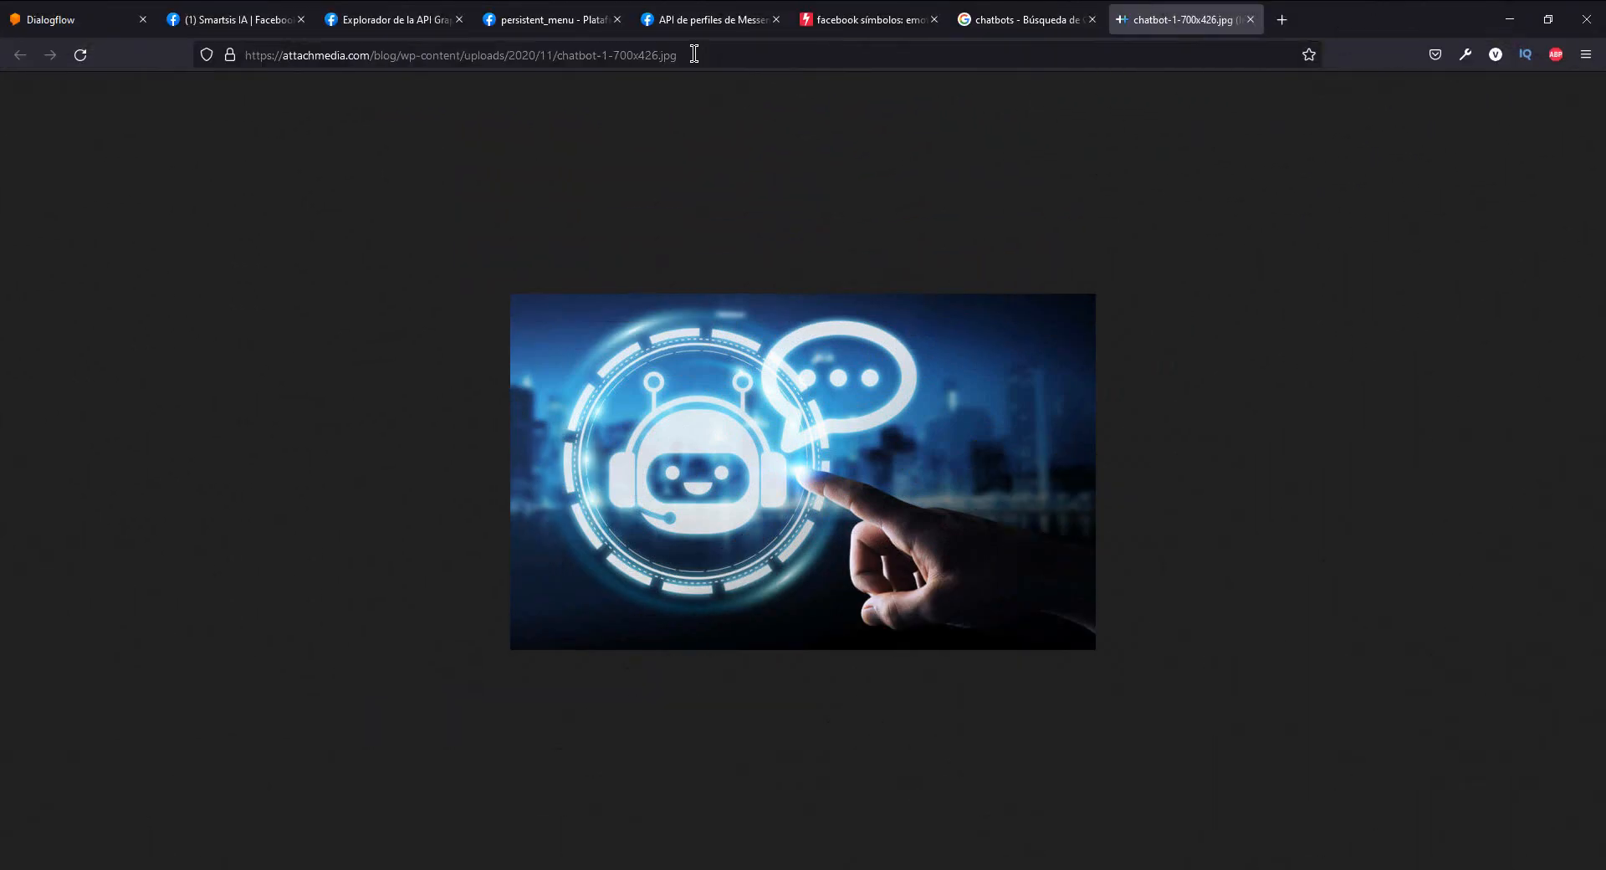
{"action": "left_click", "coordinate": [694, 54]}
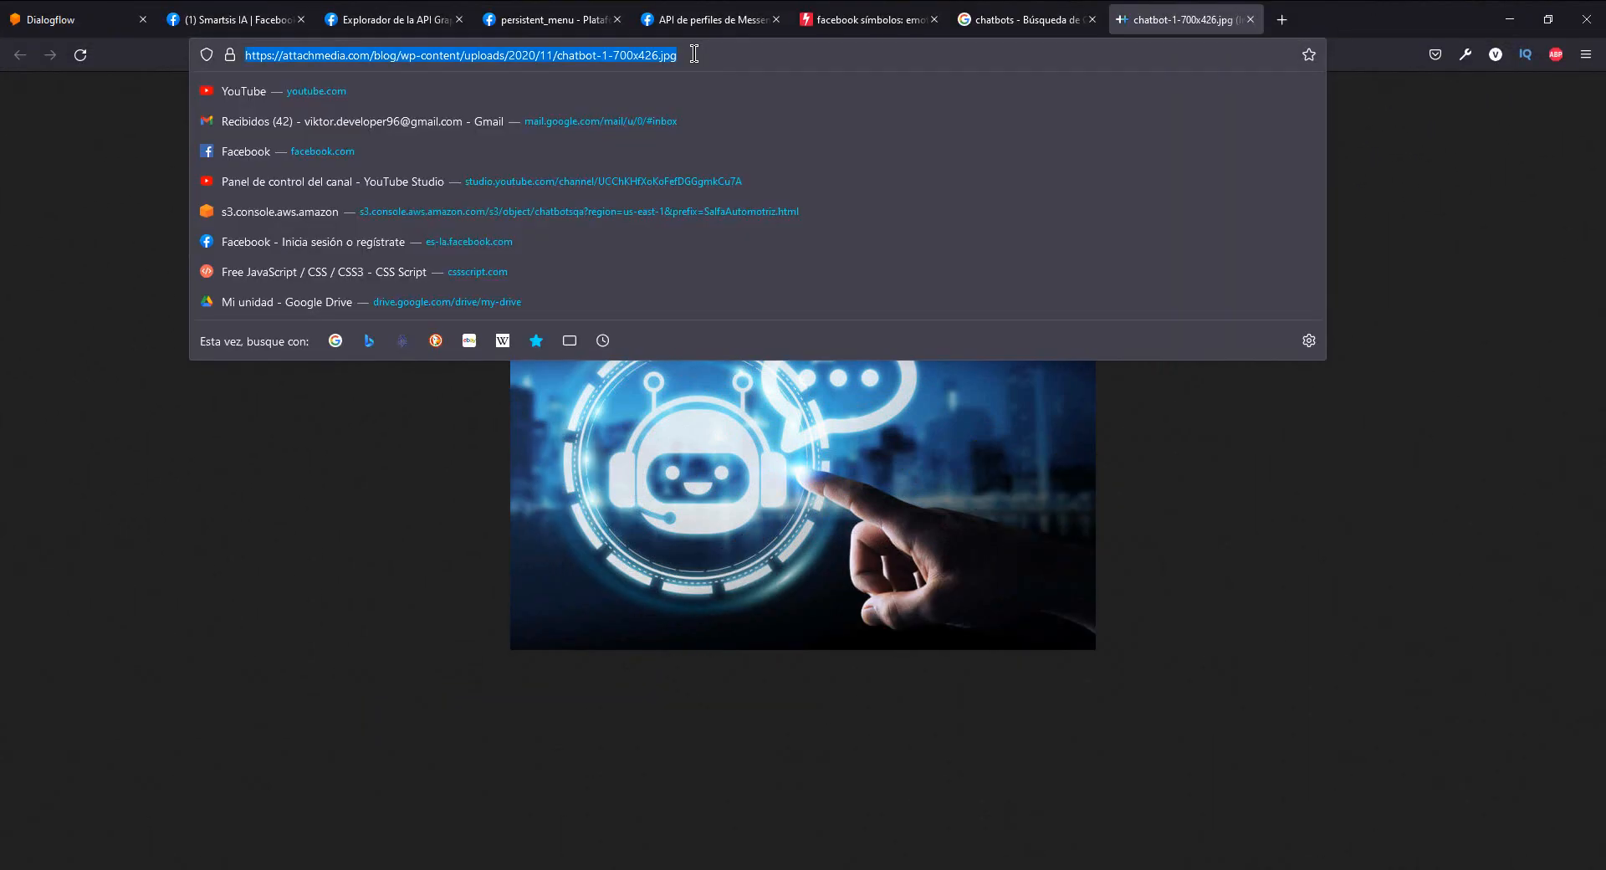
{"action": "left_click", "coordinate": [75, 18]}
{"action": "left_click", "coordinate": [466, 518]}
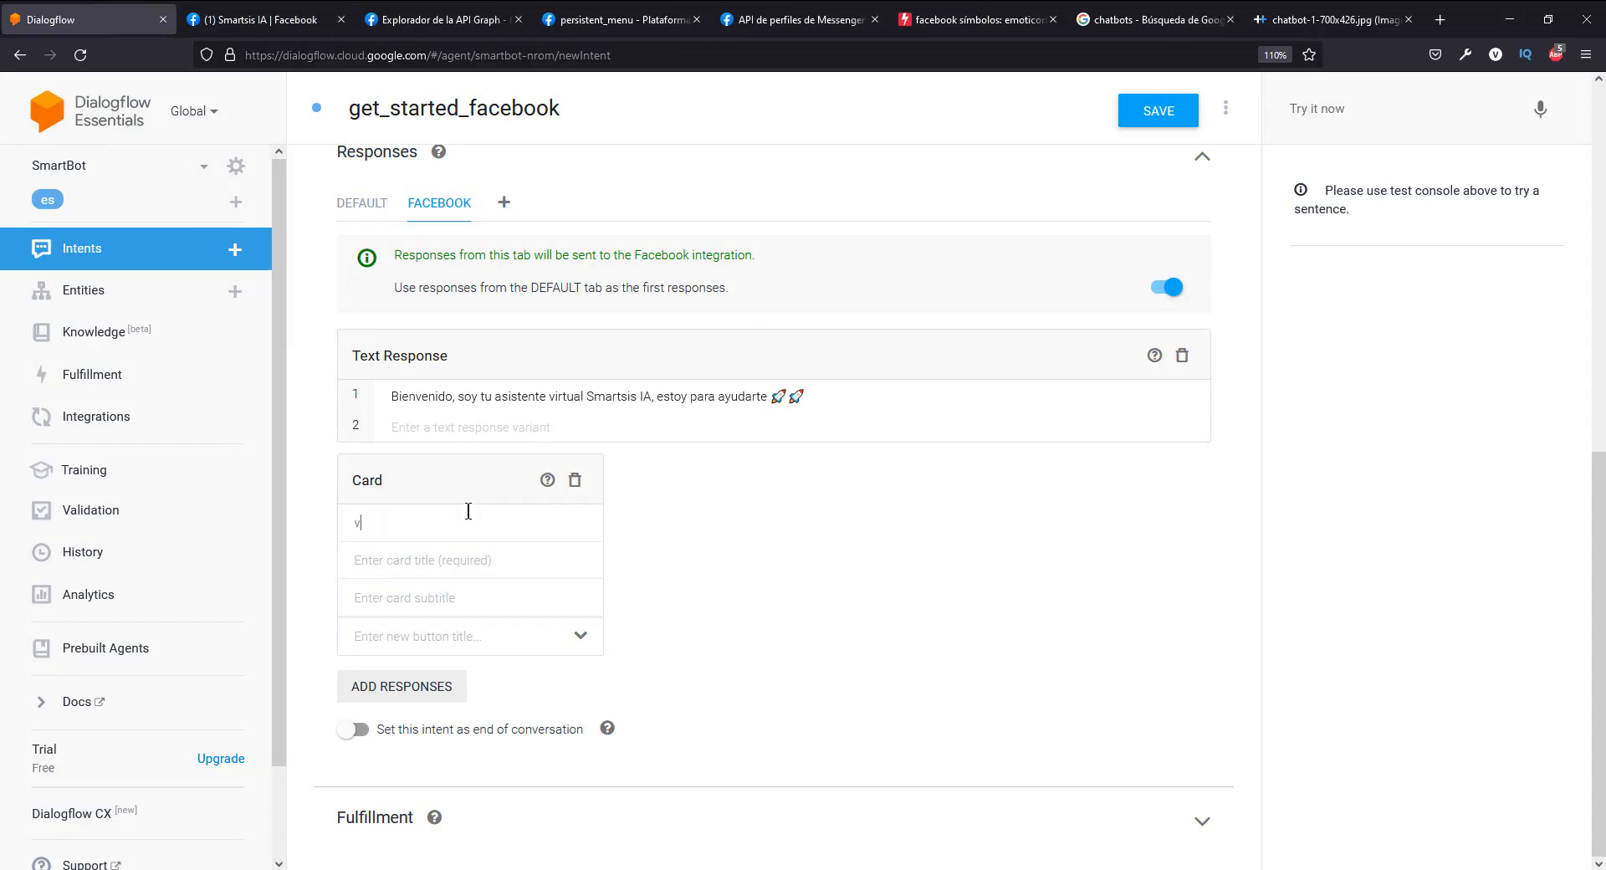
{"action": "key", "text": "ctrl+v"}
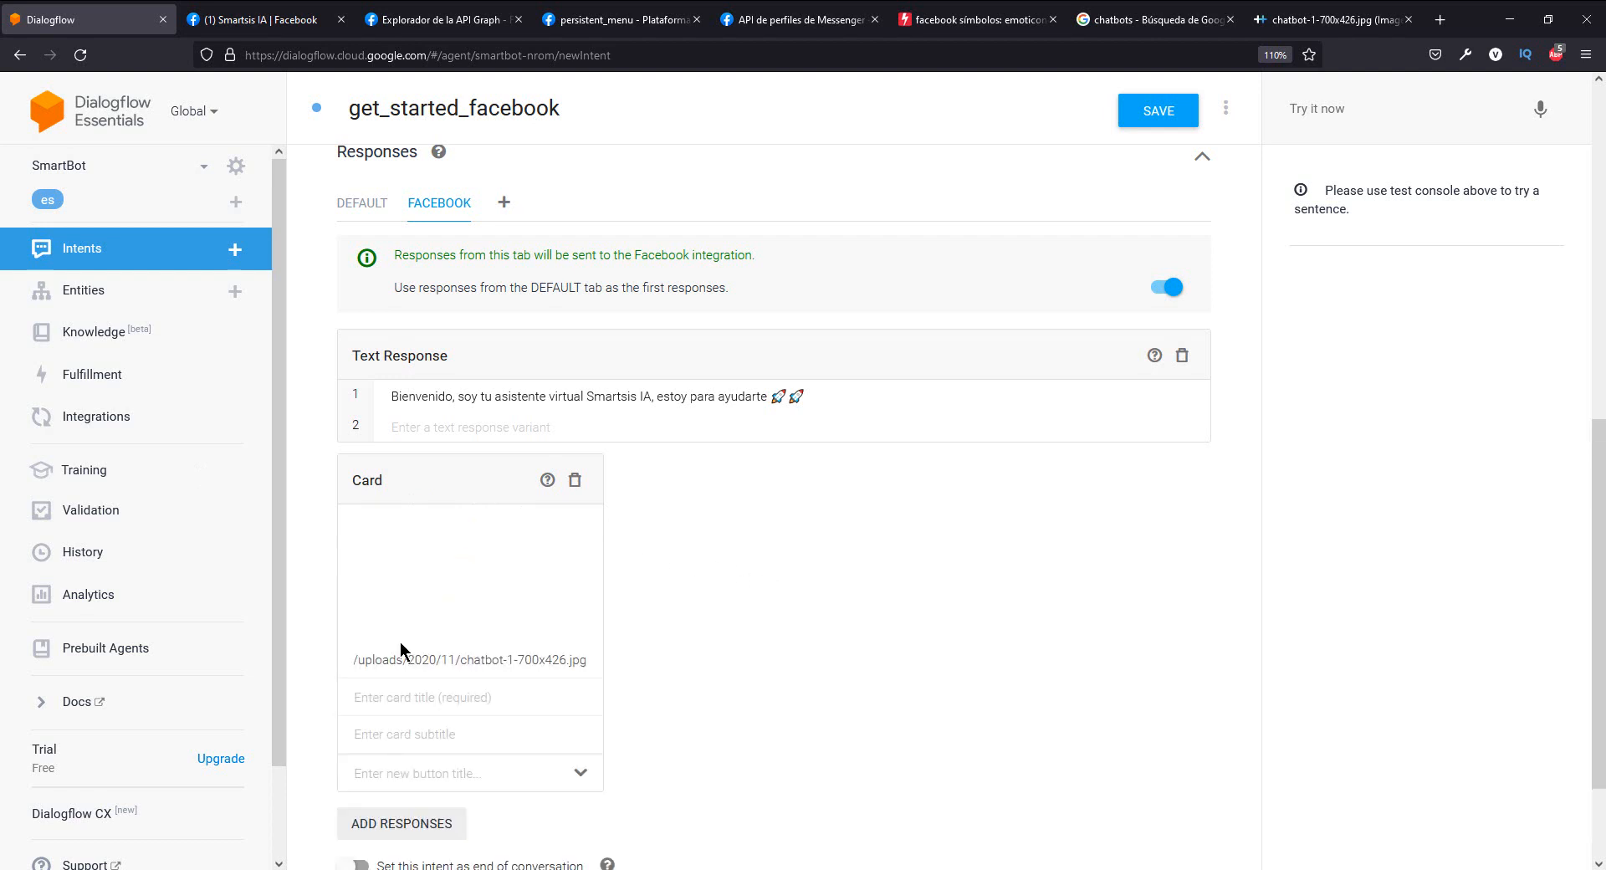
{"action": "scroll", "coordinate": [514, 575], "scroll_direction": "down", "scroll_amount": 1}
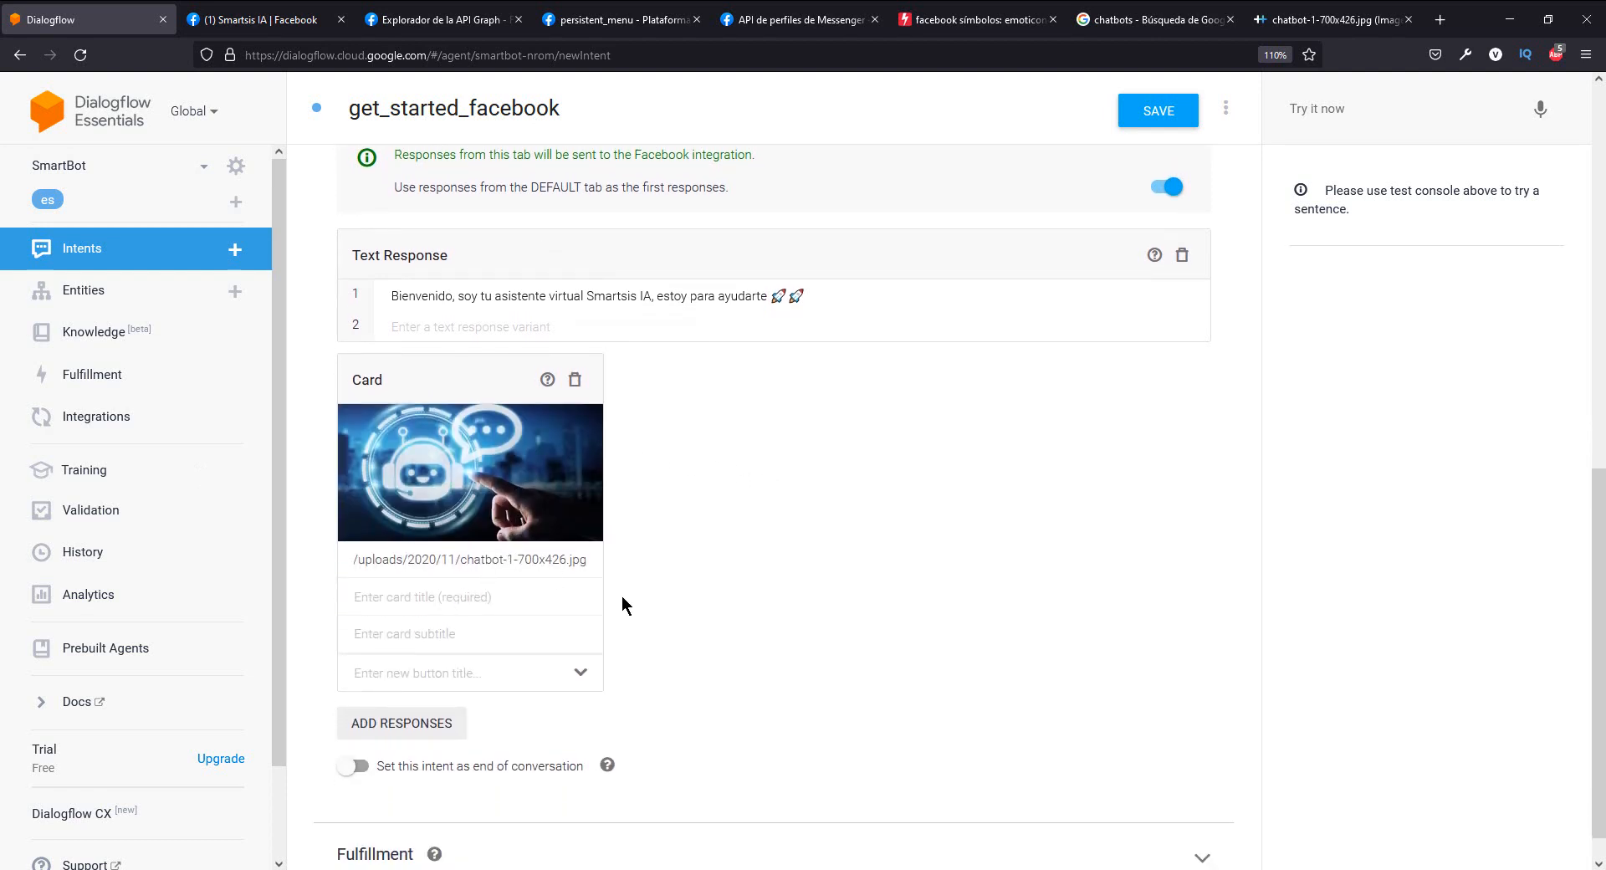
- Set the card's title to "Bienvenido!"
{"action": "key", "text": "Tab"}
{"action": "type", "text": "Opci"}
{"action": "key", "text": "BackSpace"}
{"action": "key", "text": "BackSpace"}
{"action": "key", "text": "BackSpace"}
{"action": "key", "text": "BackSpace"}
{"action": "type", "text": "Biennevni"}
{"action": "scroll", "coordinate": [701, 566], "scroll_direction": "down", "scroll_amount": 2}
- Add three buttons to the card titled "Sobre Smartsis", "Ubicacion" and "Telefonos", leaving the first button's postback empty
{"action": "left_click", "coordinate": [438, 636]}
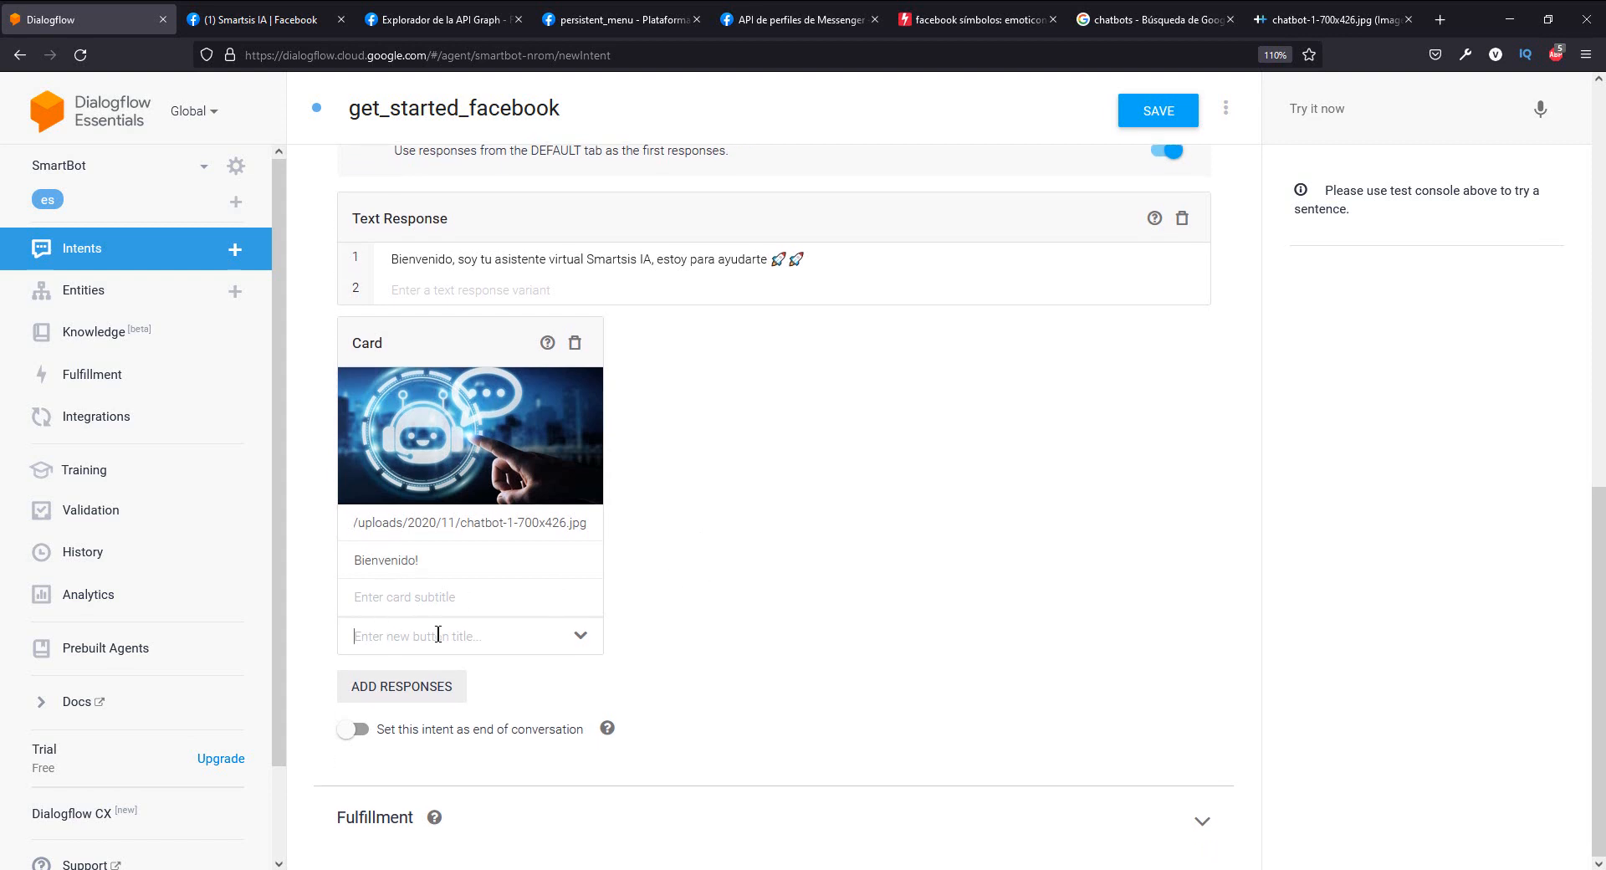
{"action": "left_click", "coordinate": [580, 637]}
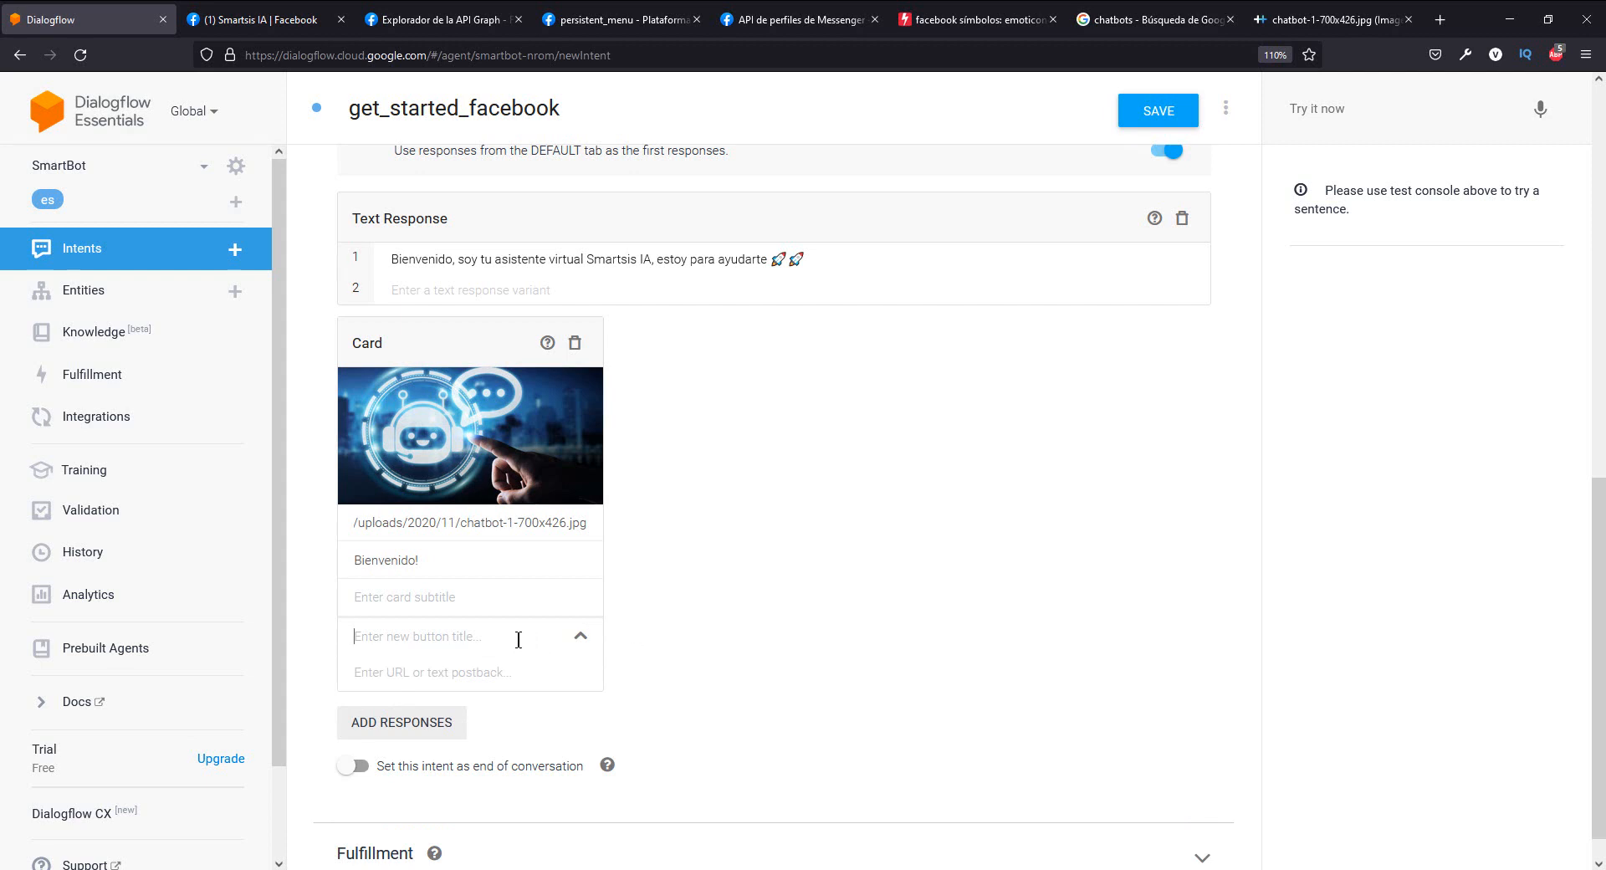
{"action": "type", "text": "Sobre Smartsis"}
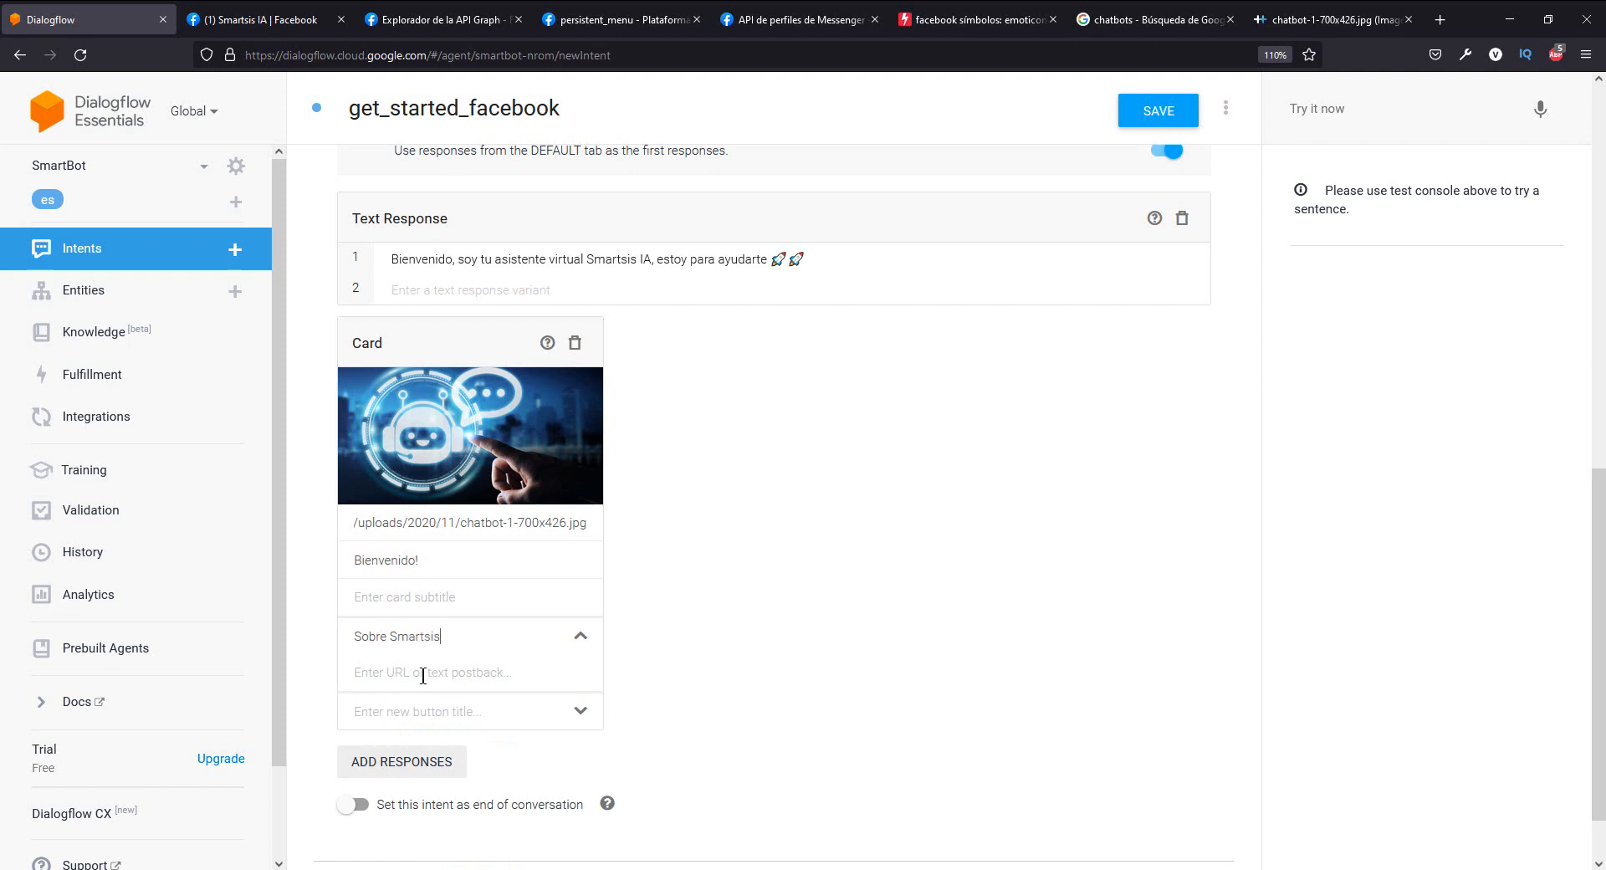
{"action": "type", "text": "Ubicacion"}
{"action": "left_click_drag", "start_coordinate": [479, 662], "coordinate": [201, 677]}
{"action": "key", "text": "ctrl+c"}
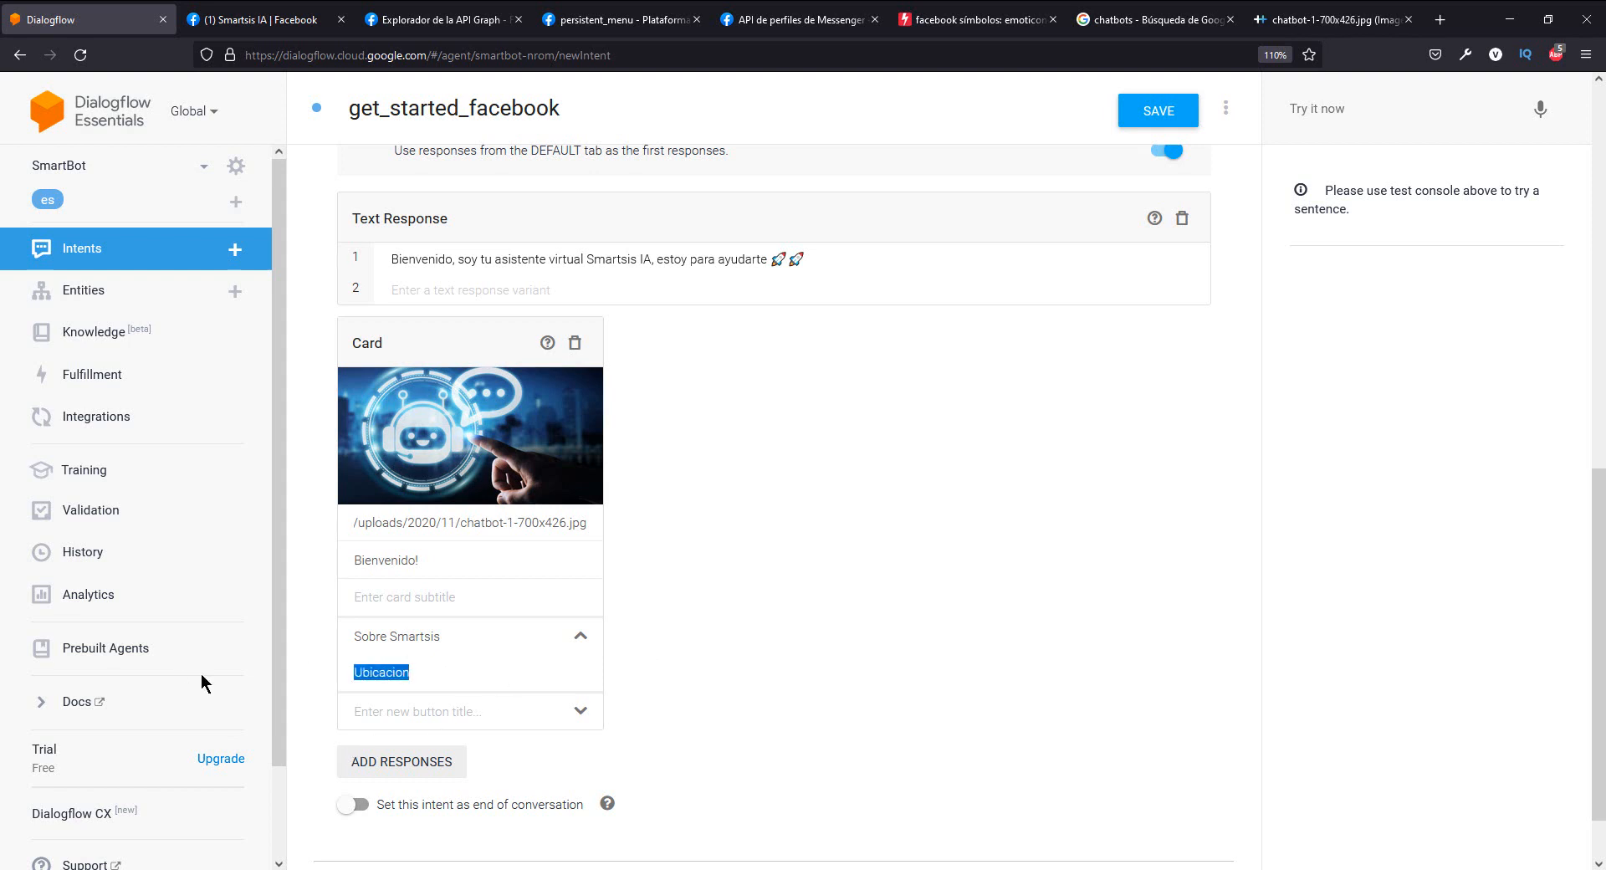
{"action": "key", "text": "BackSpace"}
{"action": "key", "text": "ctrl+v"}
{"action": "key", "text": "Return"}
{"action": "scroll", "coordinate": [645, 679], "scroll_direction": "down", "scroll_amount": 2}
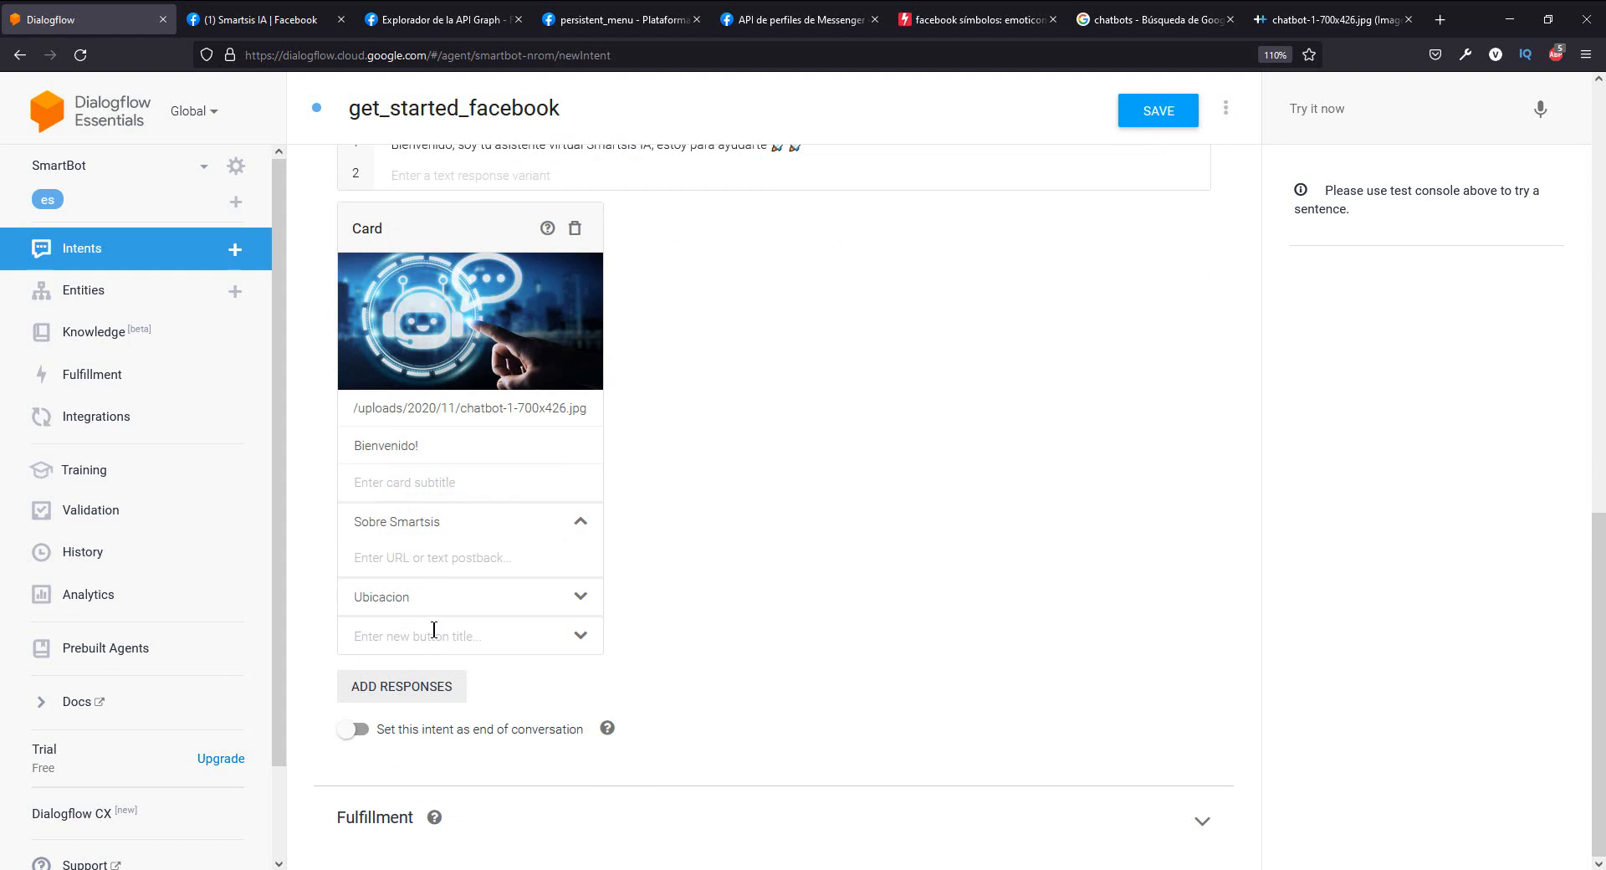
{"action": "type", "text": "Telefonos"}
- Review the Facebook responses and save the get_started_facebook intent
{"action": "scroll", "coordinate": [549, 569], "scroll_direction": "up", "scroll_amount": 2}
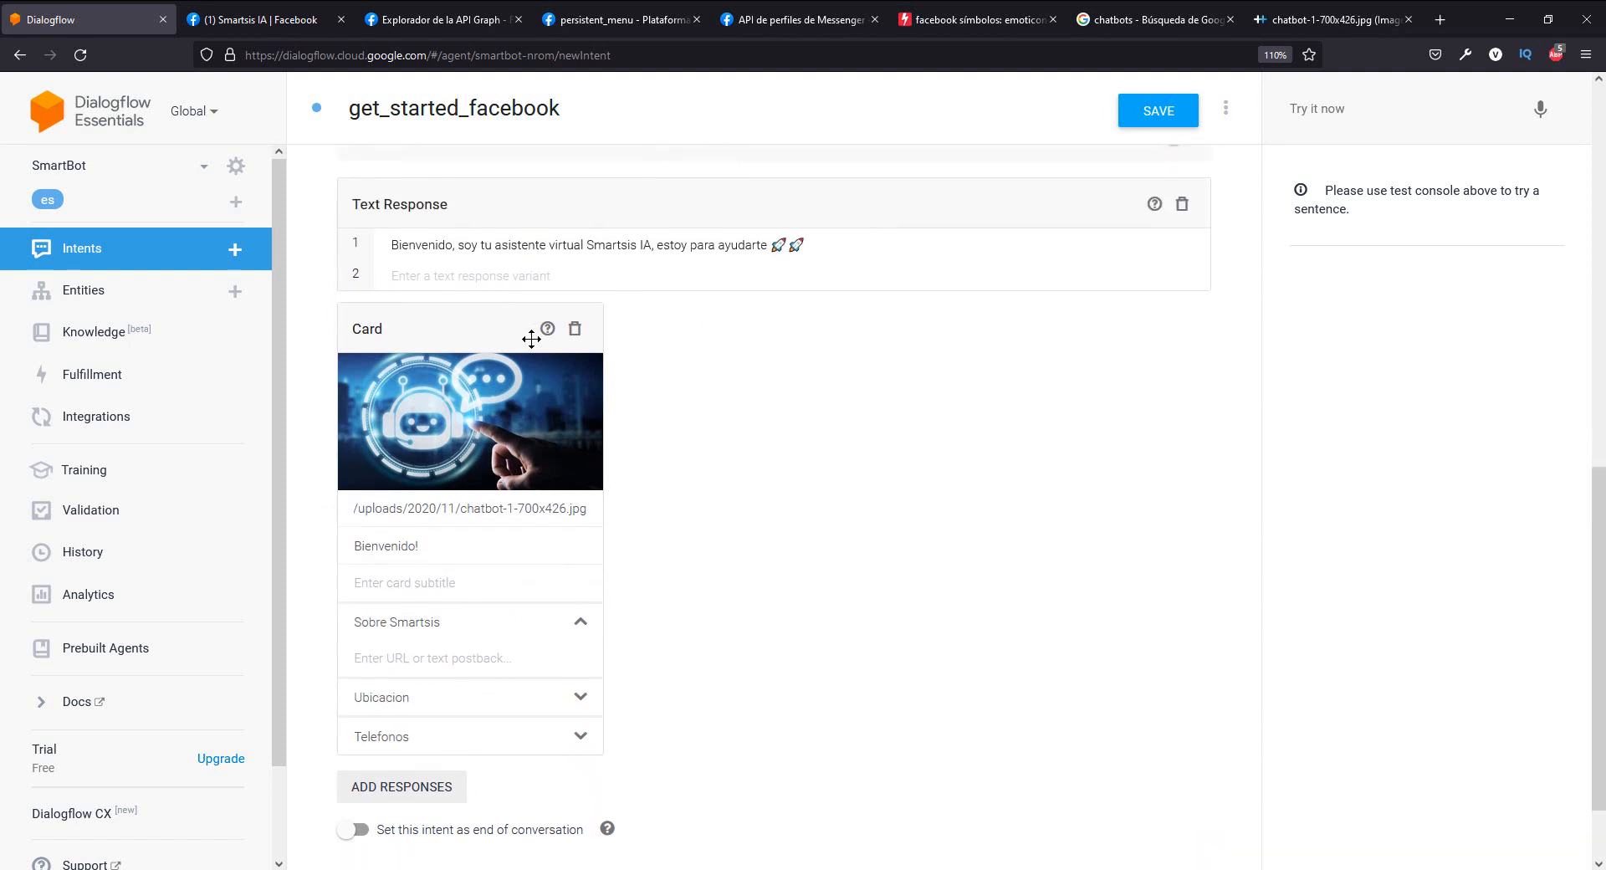
{"action": "scroll", "coordinate": [535, 342], "scroll_direction": "down", "scroll_amount": 2}
{"action": "scroll", "coordinate": [730, 430], "scroll_direction": "up", "scroll_amount": 6}
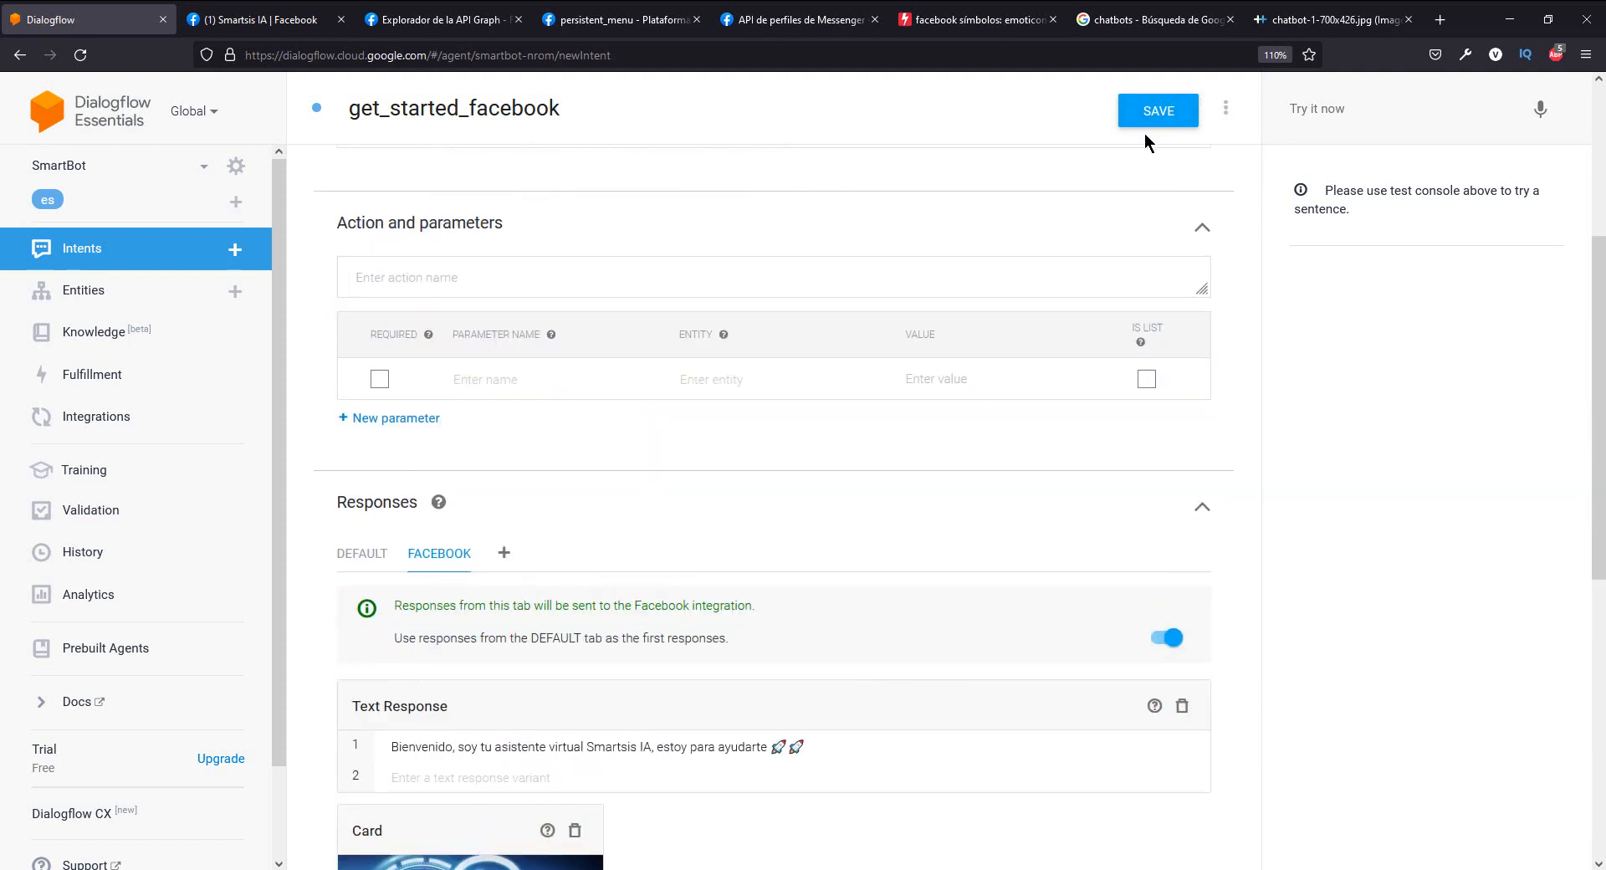
{"action": "left_click", "coordinate": [1164, 121]}
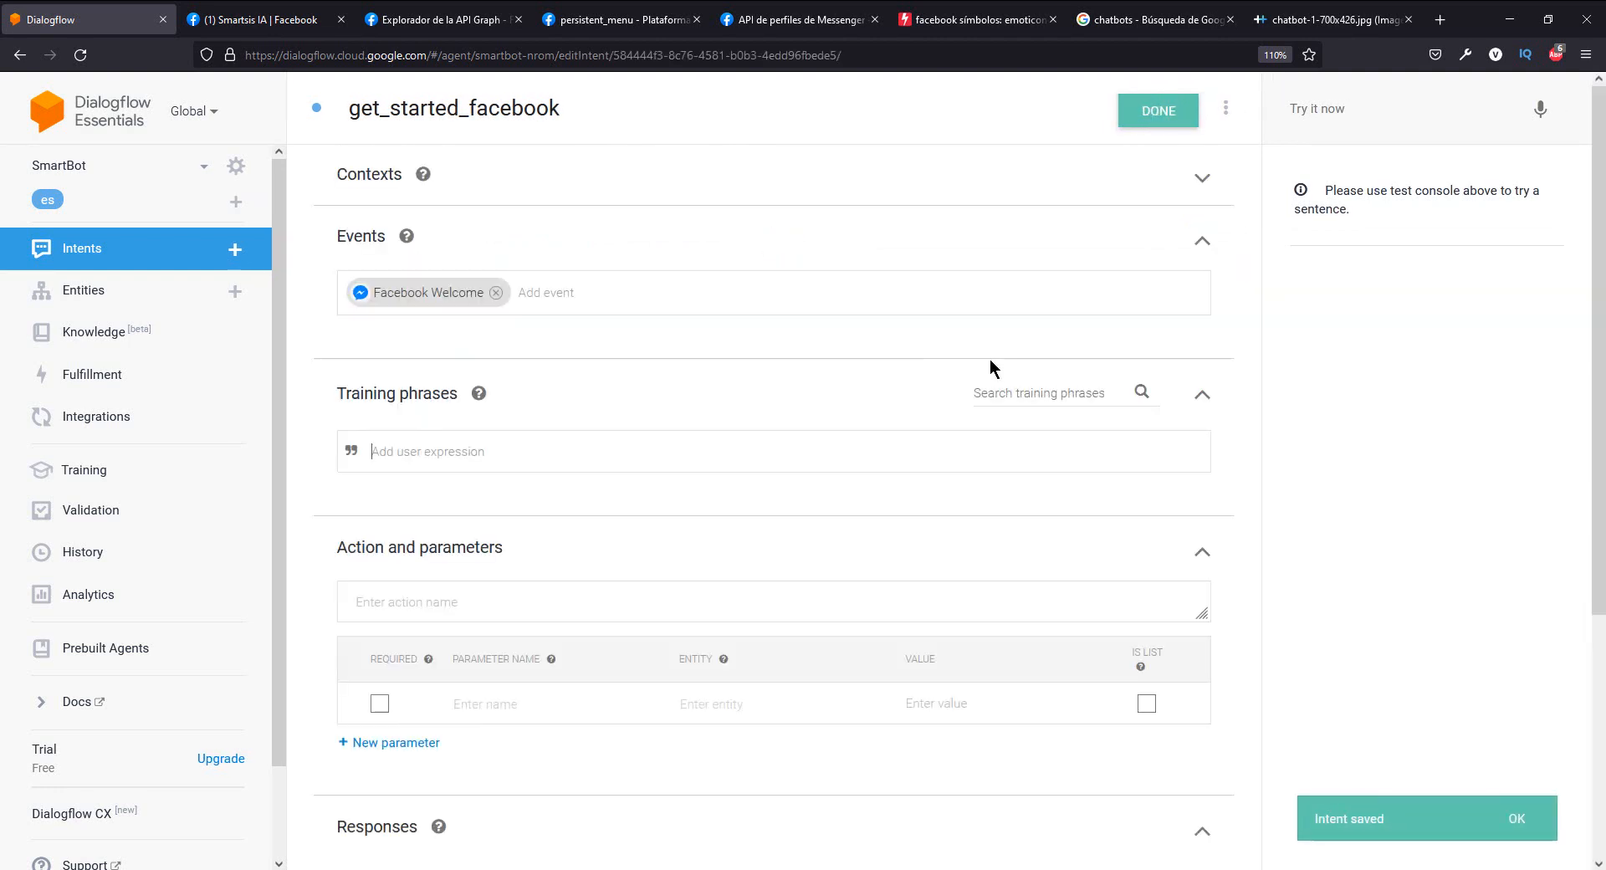
{"action": "left_click", "coordinate": [1503, 821]}
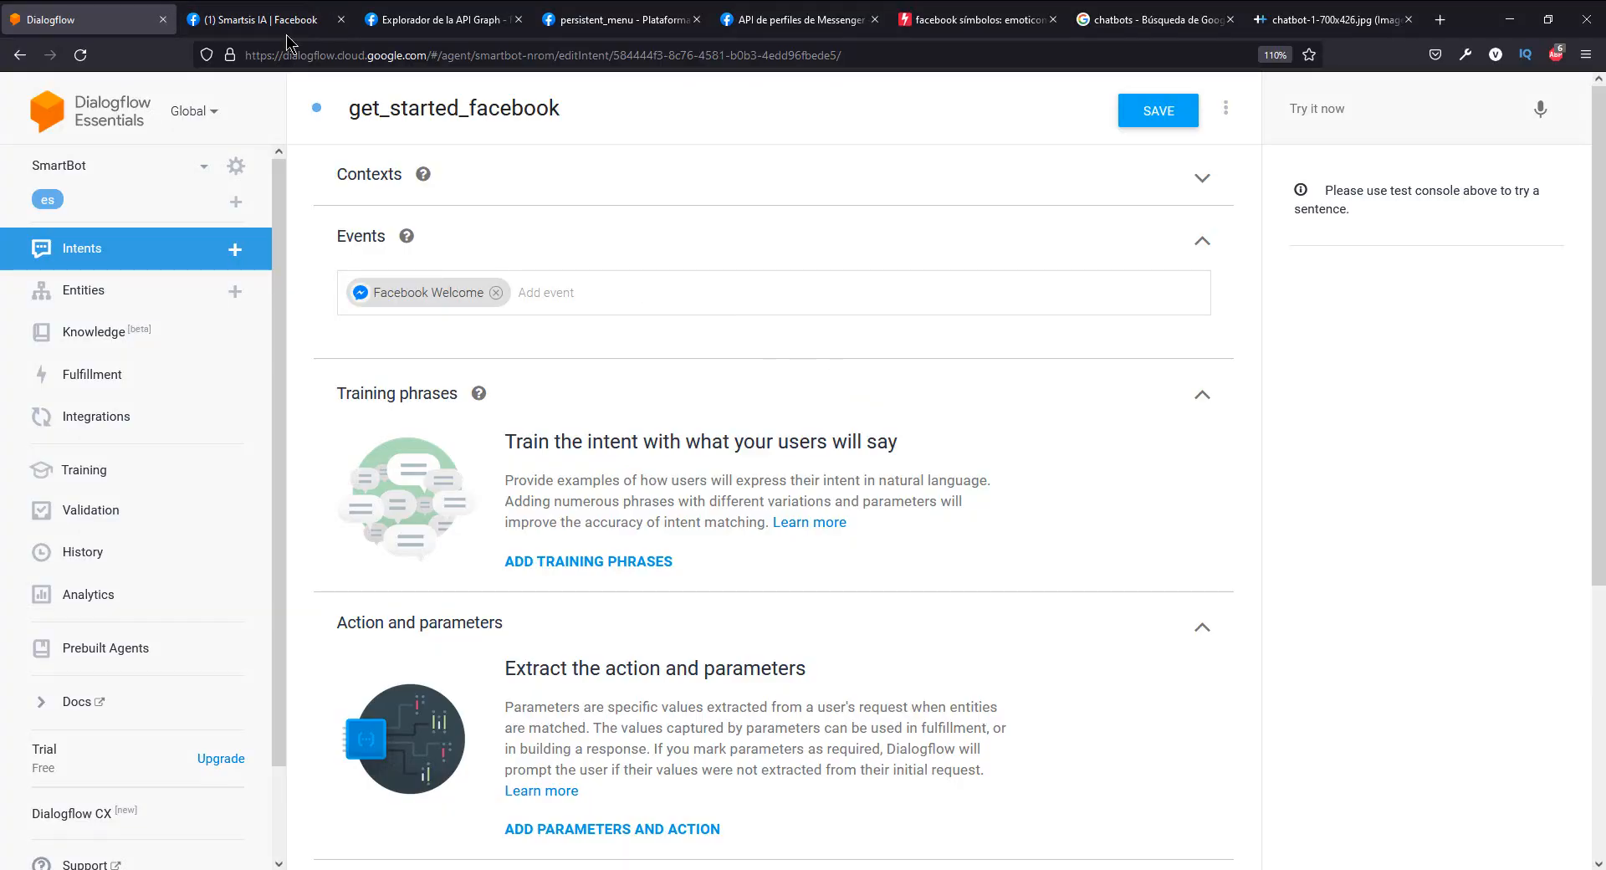
- Switch to the Smartsis IA Facebook page and test the Empezar button in its Messenger chat
{"action": "left_click", "coordinate": [180, 13]}
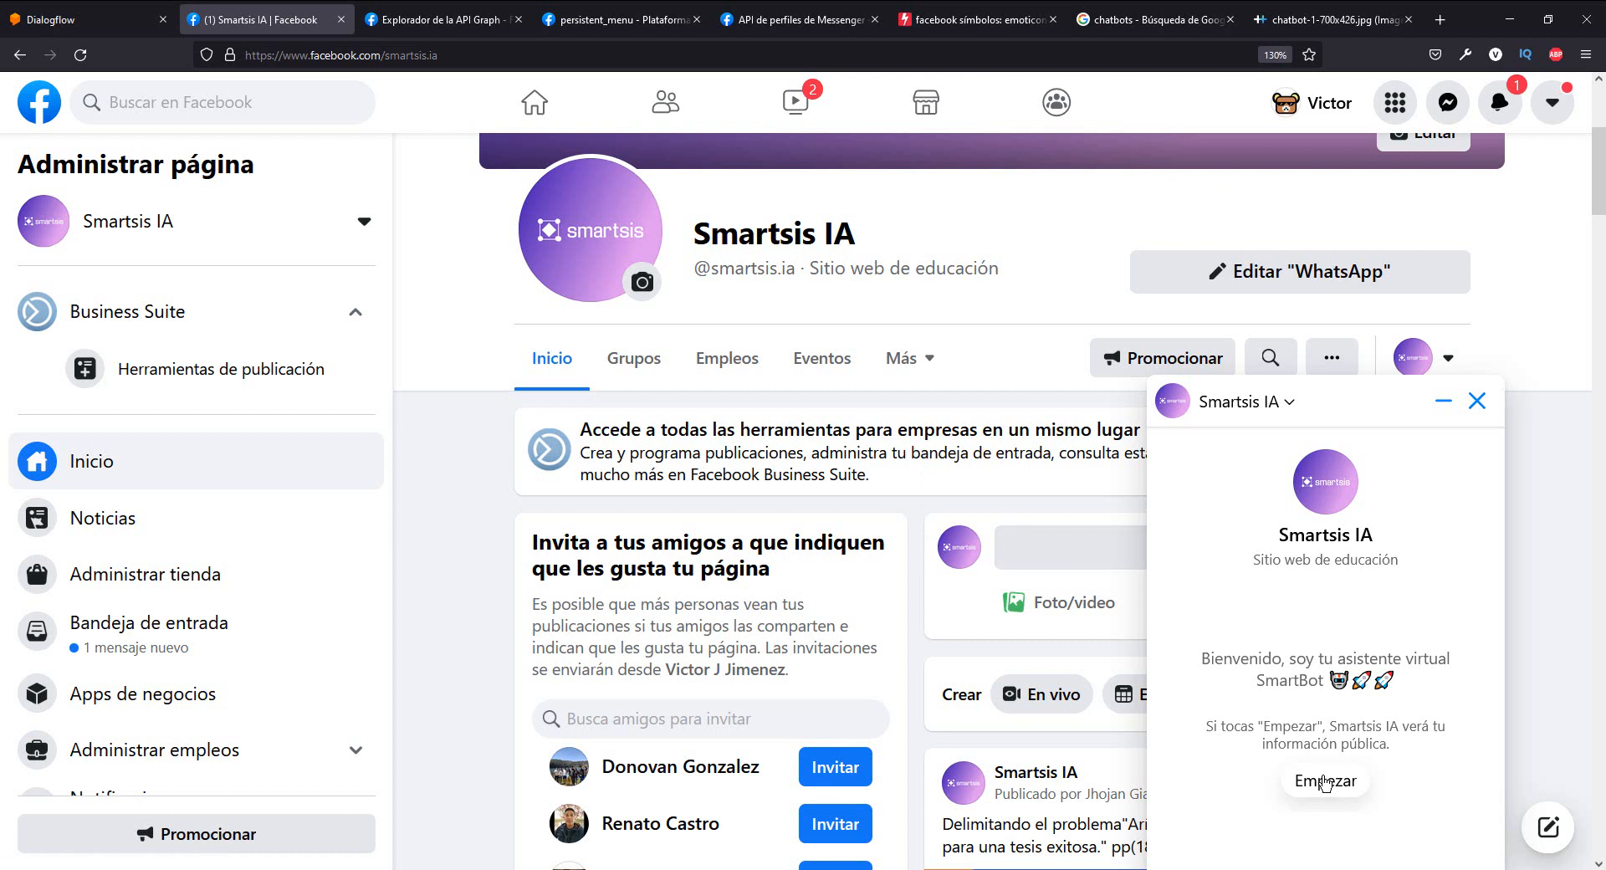
{"action": "left_click", "coordinate": [1325, 782]}
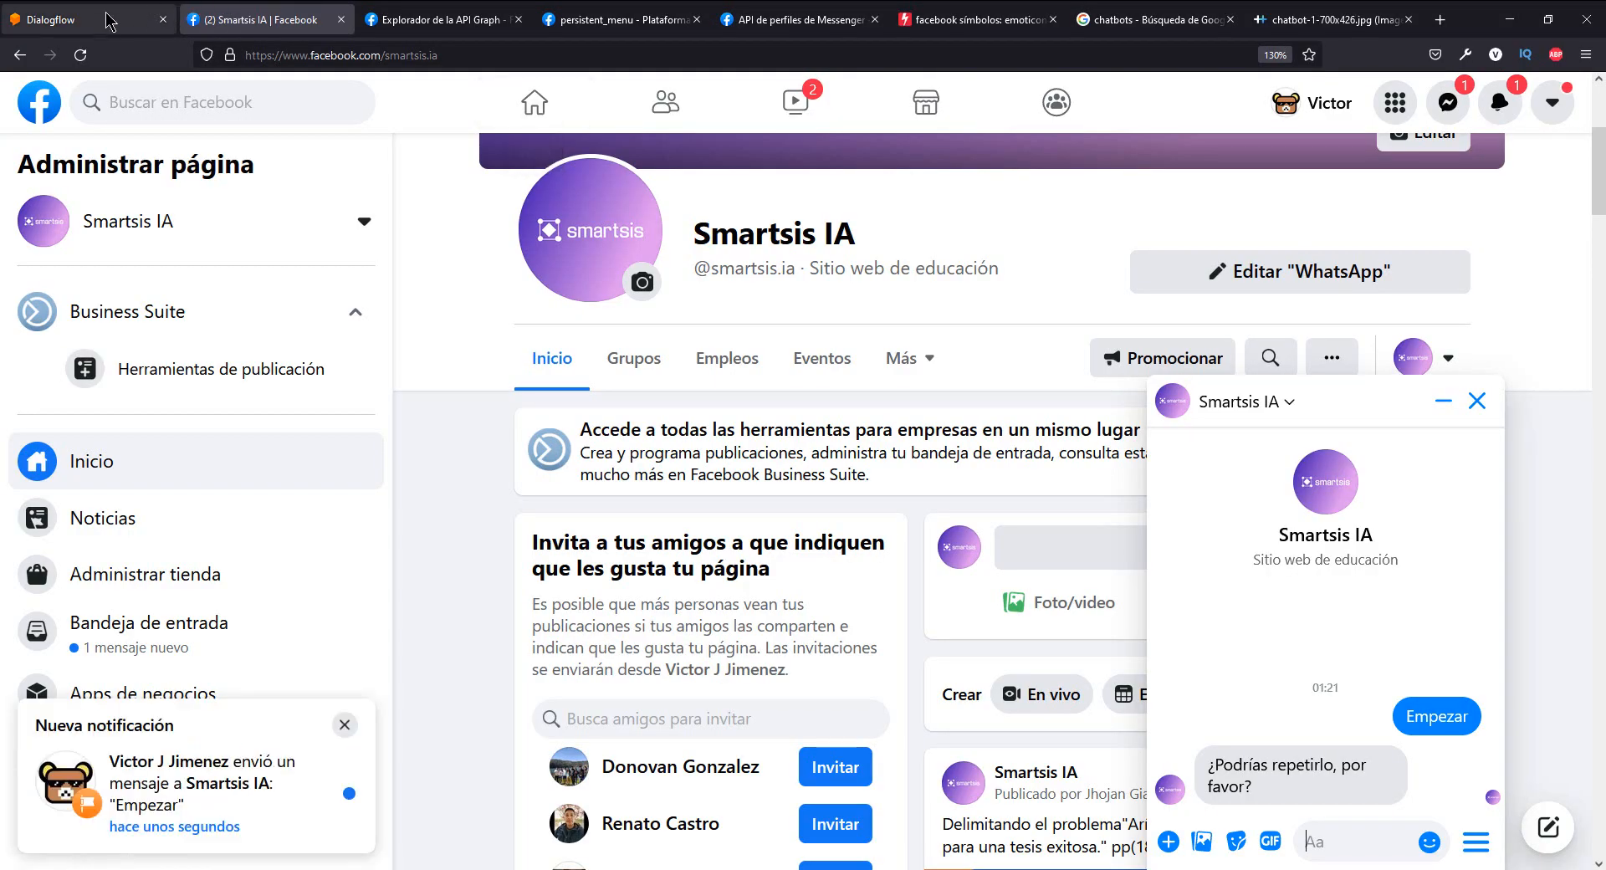
- Return to Dialogflow and save the get_started_facebook intent again
{"action": "left_click", "coordinate": [138, 18]}
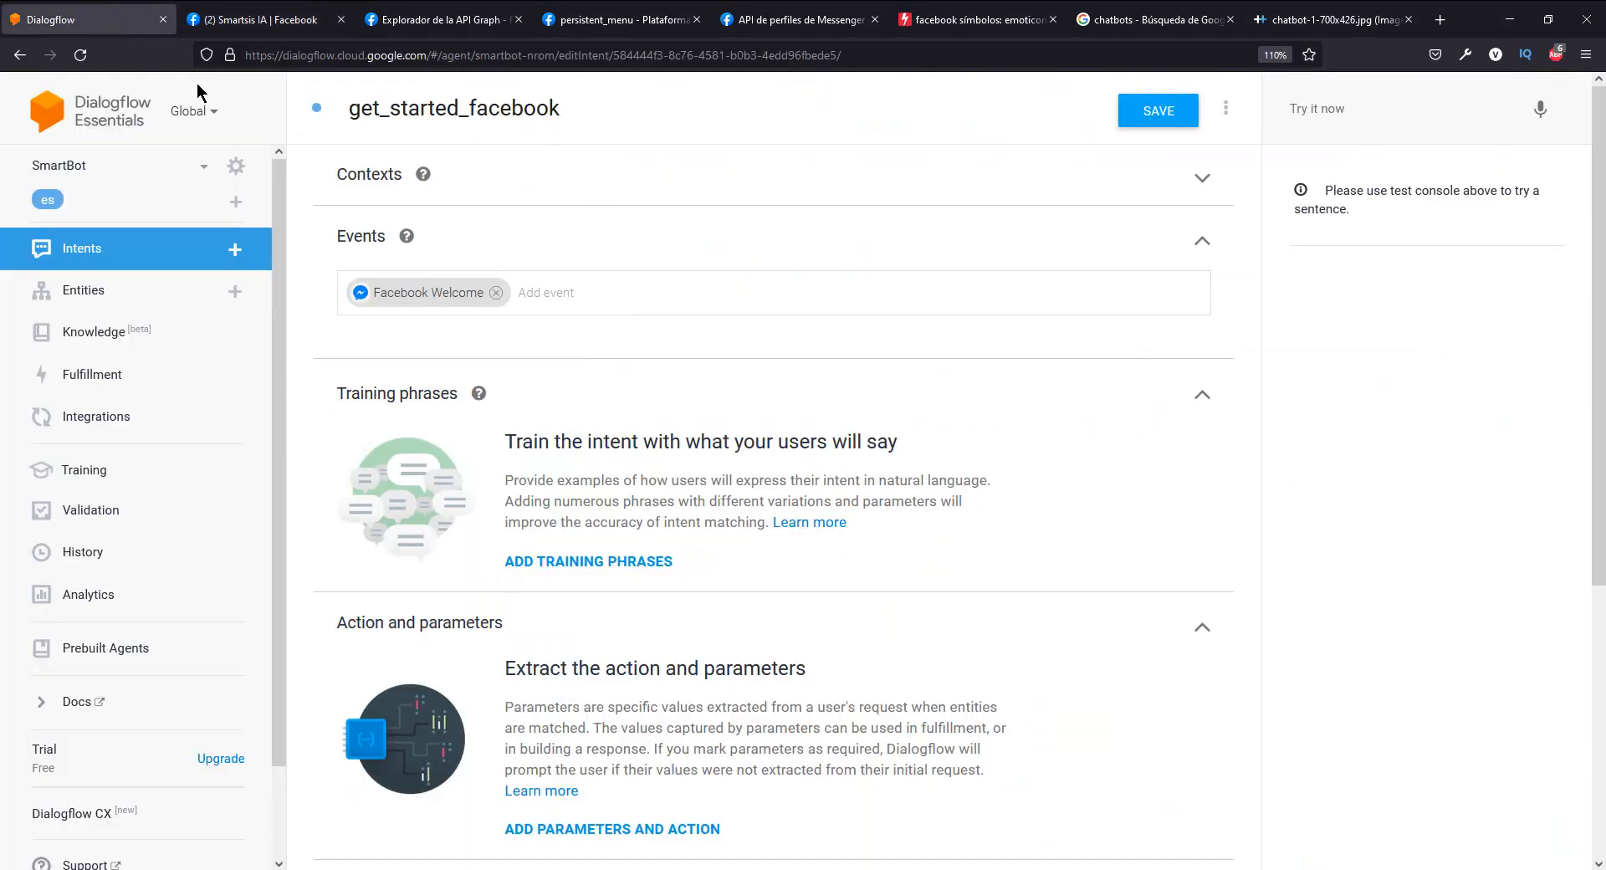
{"action": "left_click", "coordinate": [1163, 125]}
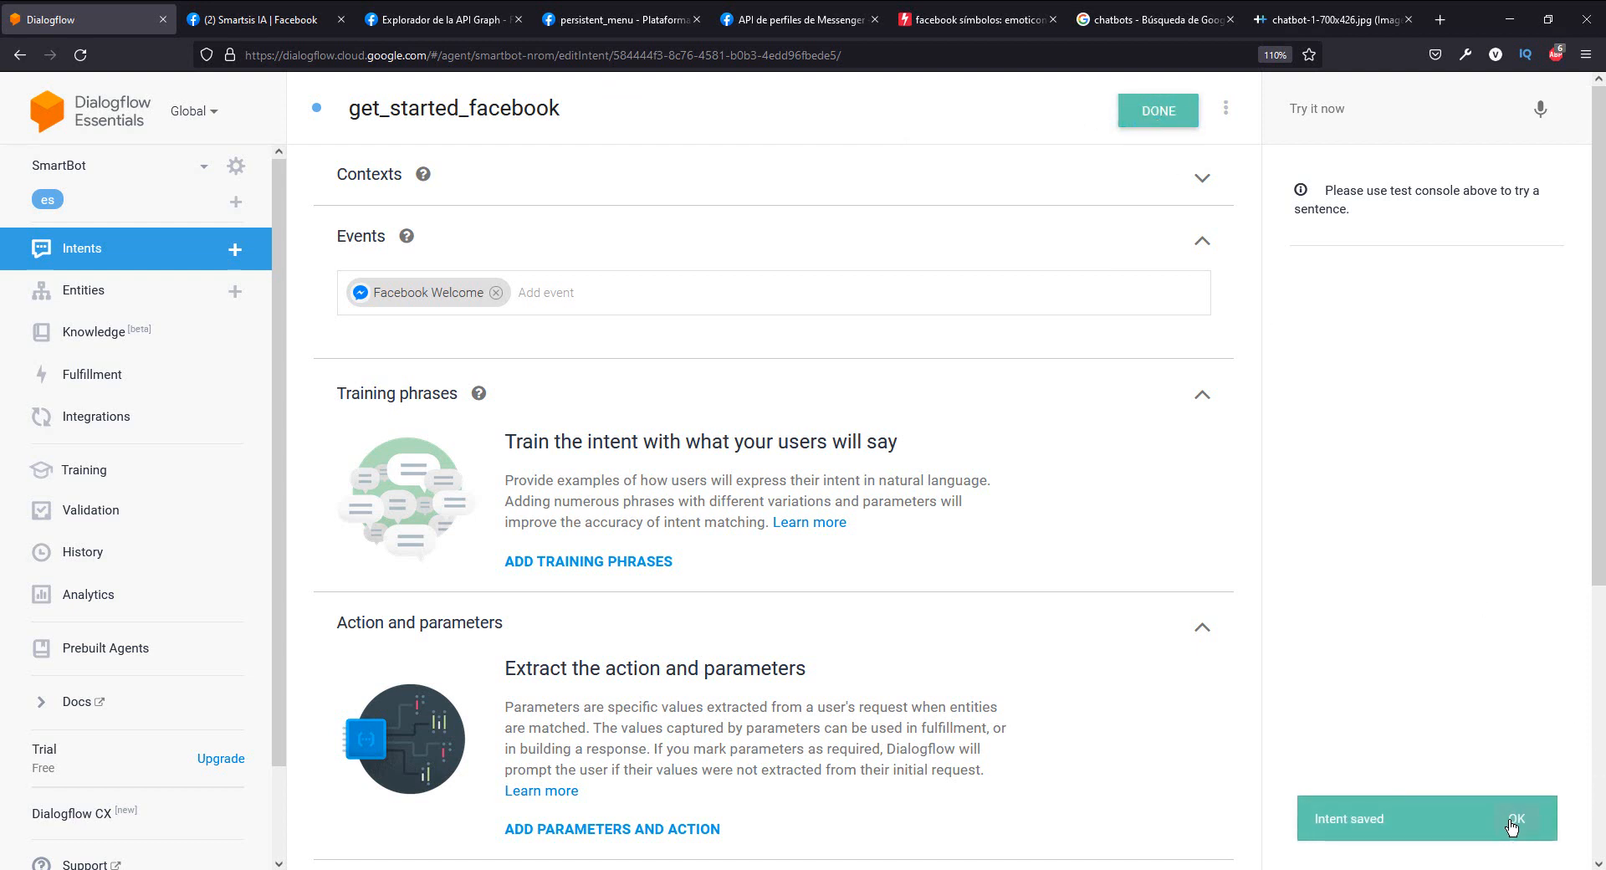
{"action": "left_click", "coordinate": [1512, 823]}
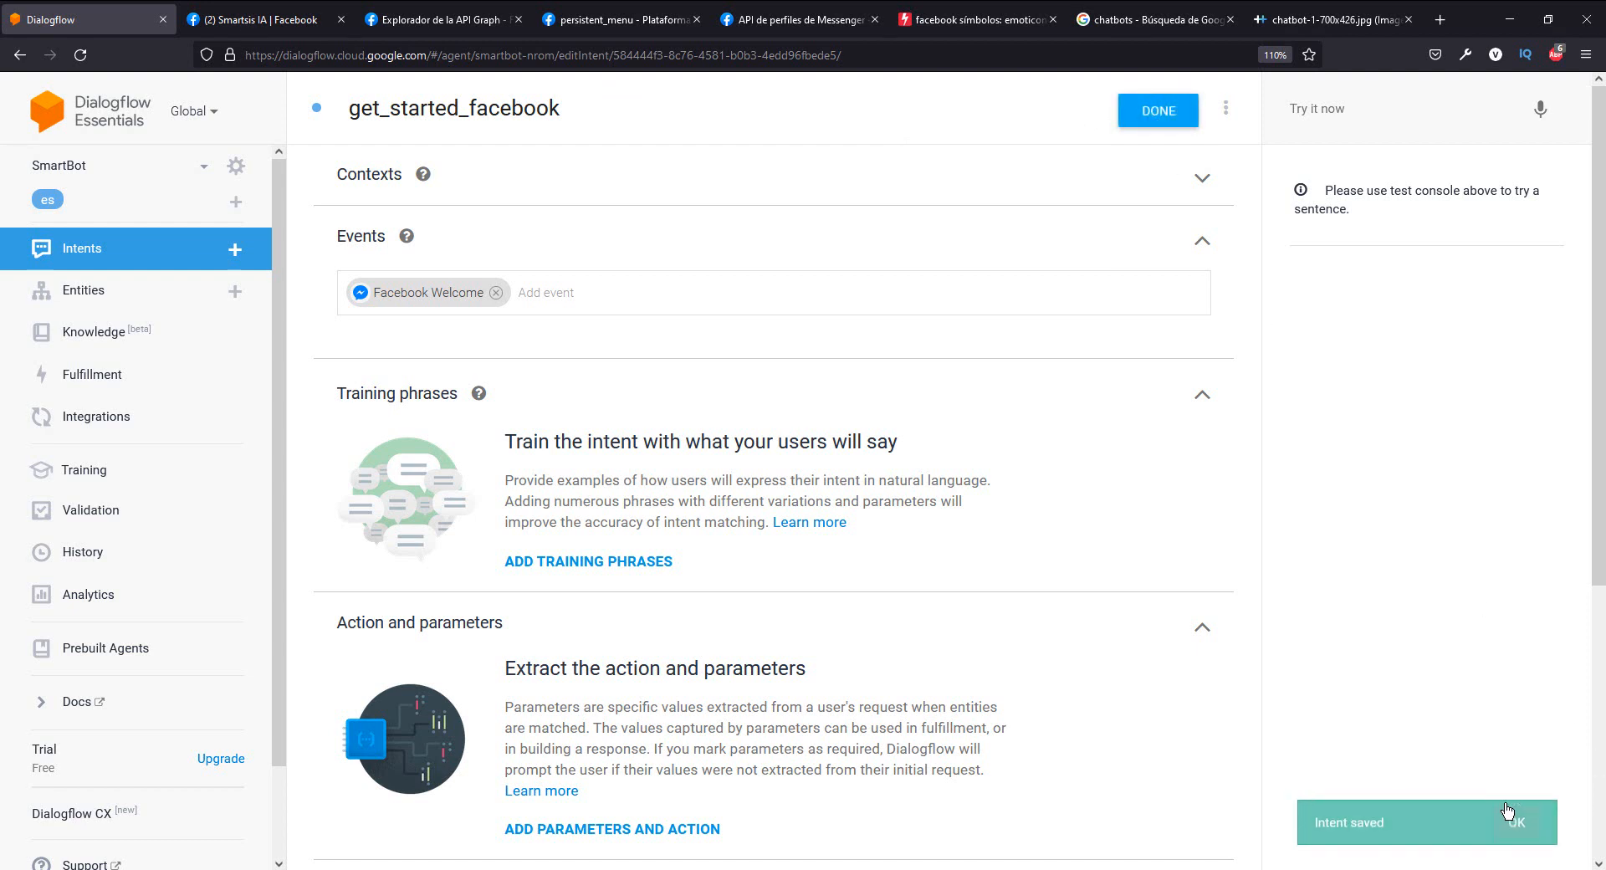
- Reload the get_started_facebook intent and review its Facebook text response and card
{"action": "left_click", "coordinate": [83, 57]}
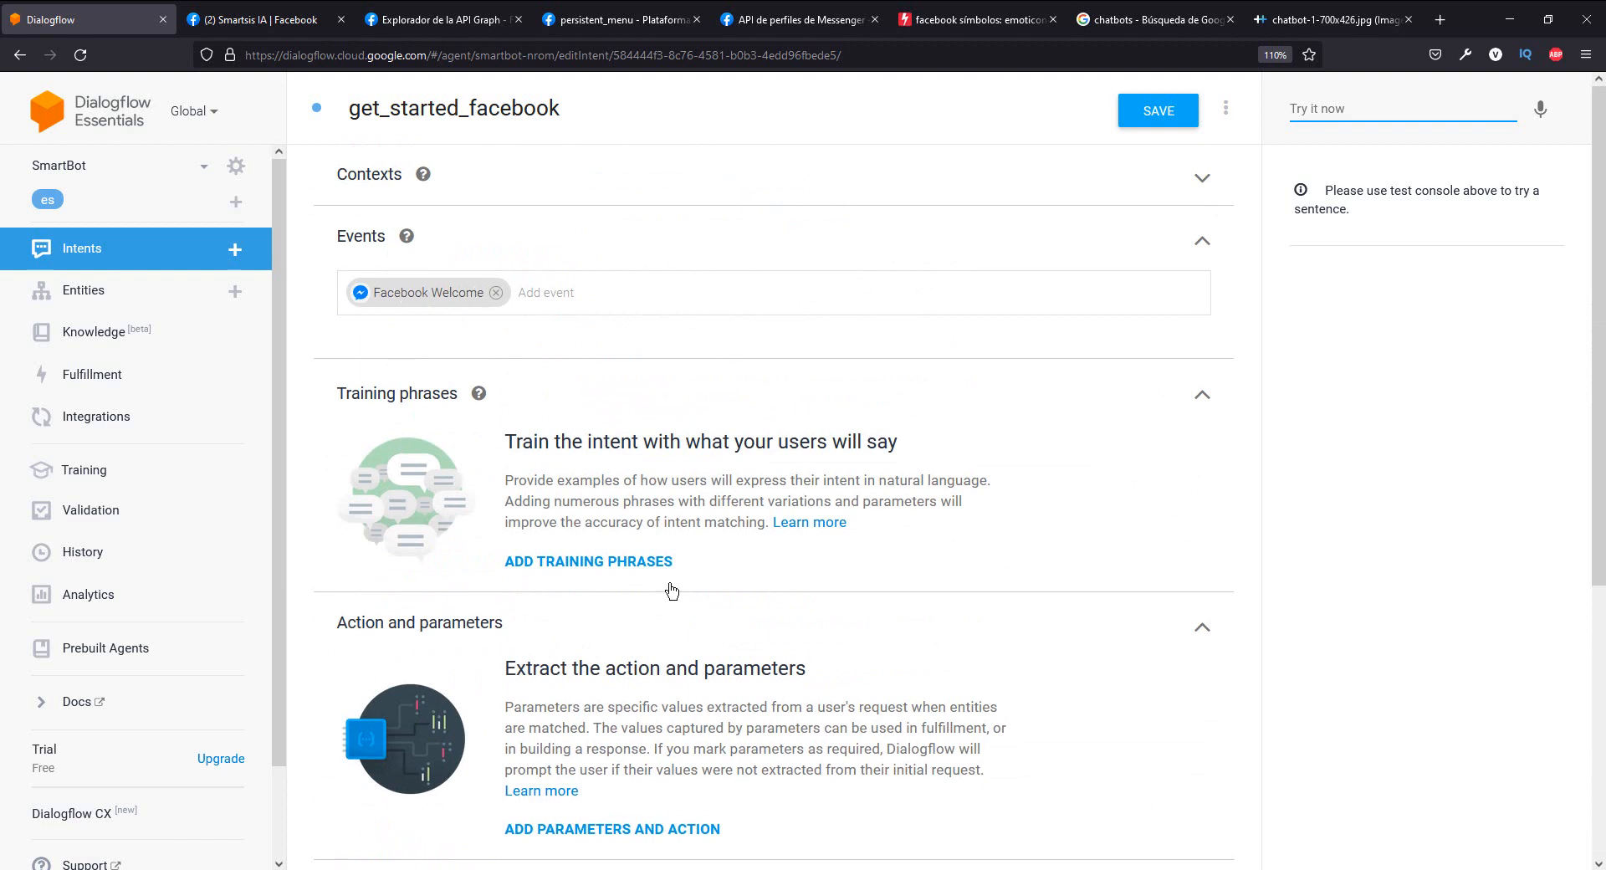
{"action": "scroll", "coordinate": [669, 589], "scroll_direction": "down", "scroll_amount": 5}
{"action": "left_click", "coordinate": [437, 535]}
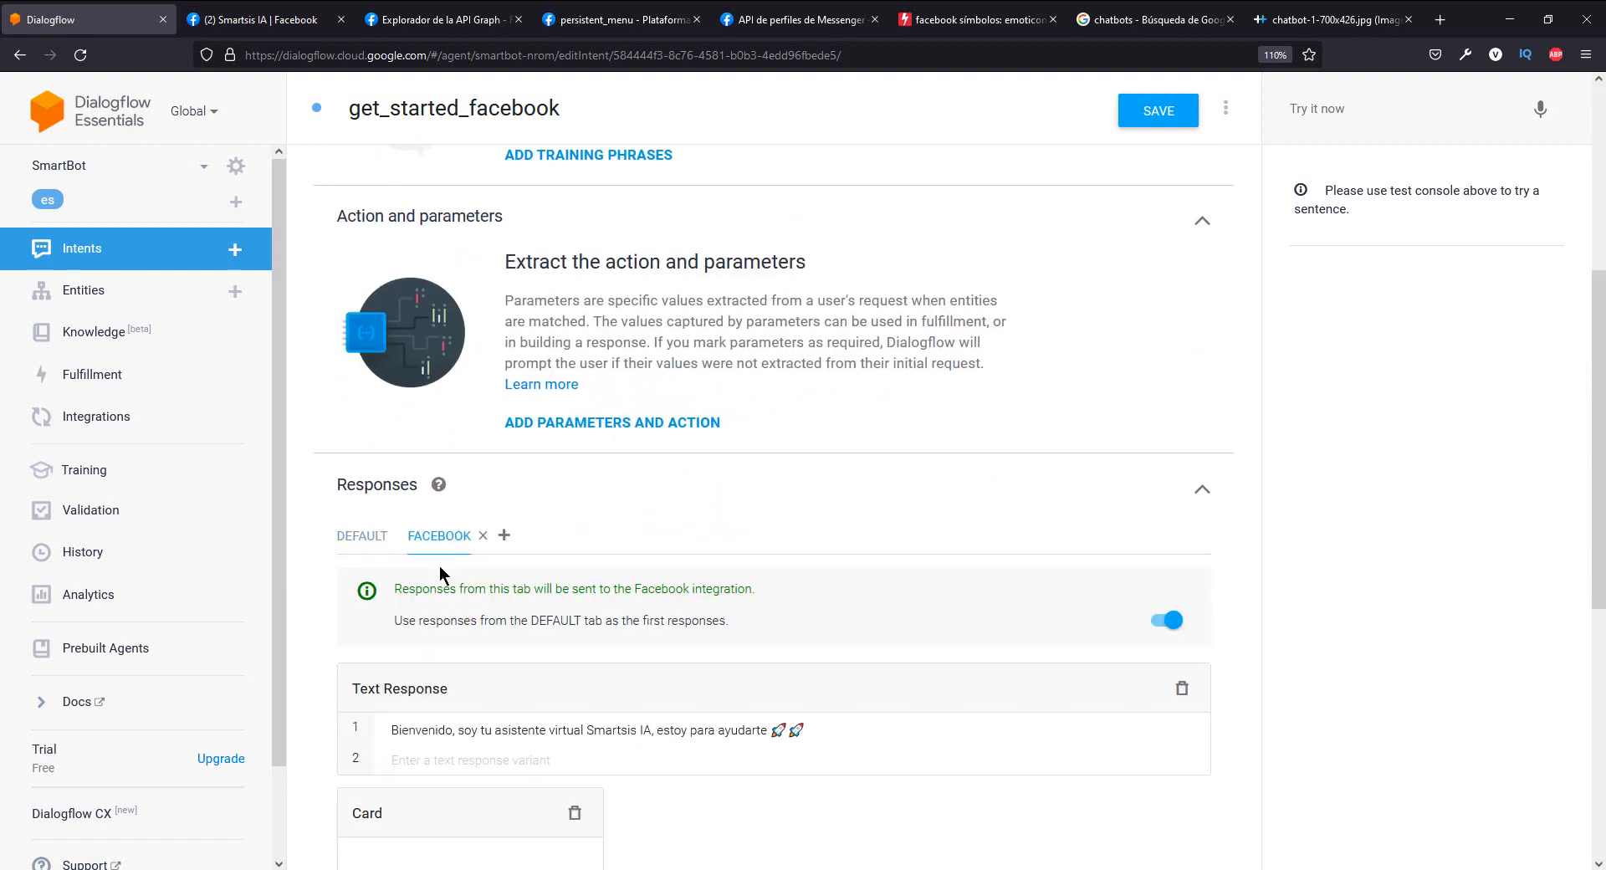
{"action": "scroll", "coordinate": [841, 721], "scroll_direction": "down", "scroll_amount": 2}
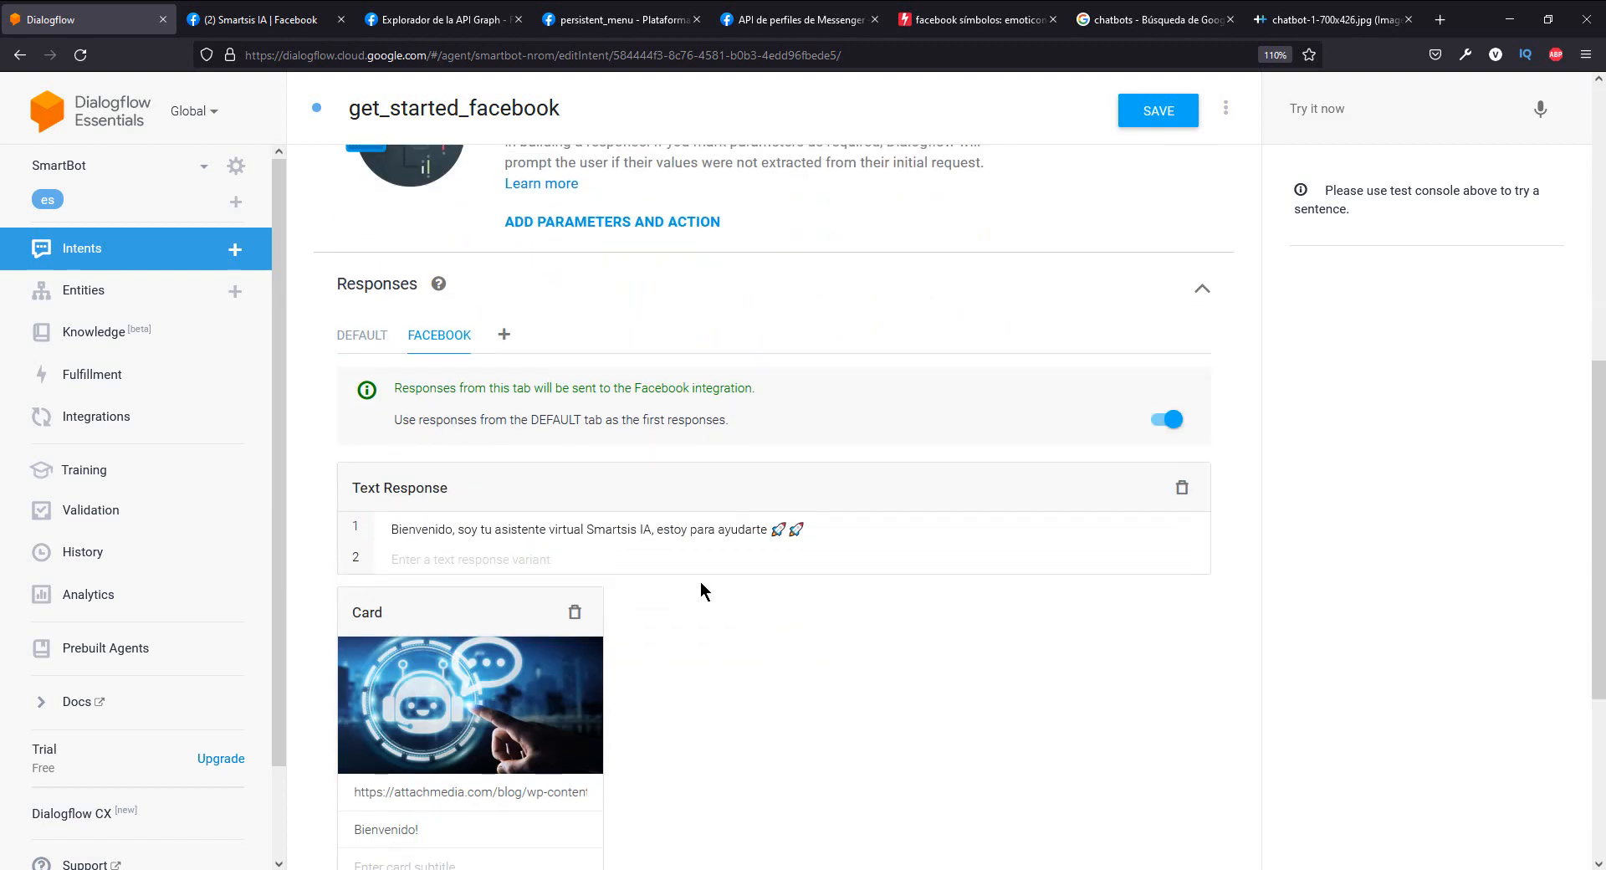
- Switch to the Smartsis IA Facebook page and delete the existing Messenger chat with Smartsis IA
{"action": "left_click", "coordinate": [251, 19]}
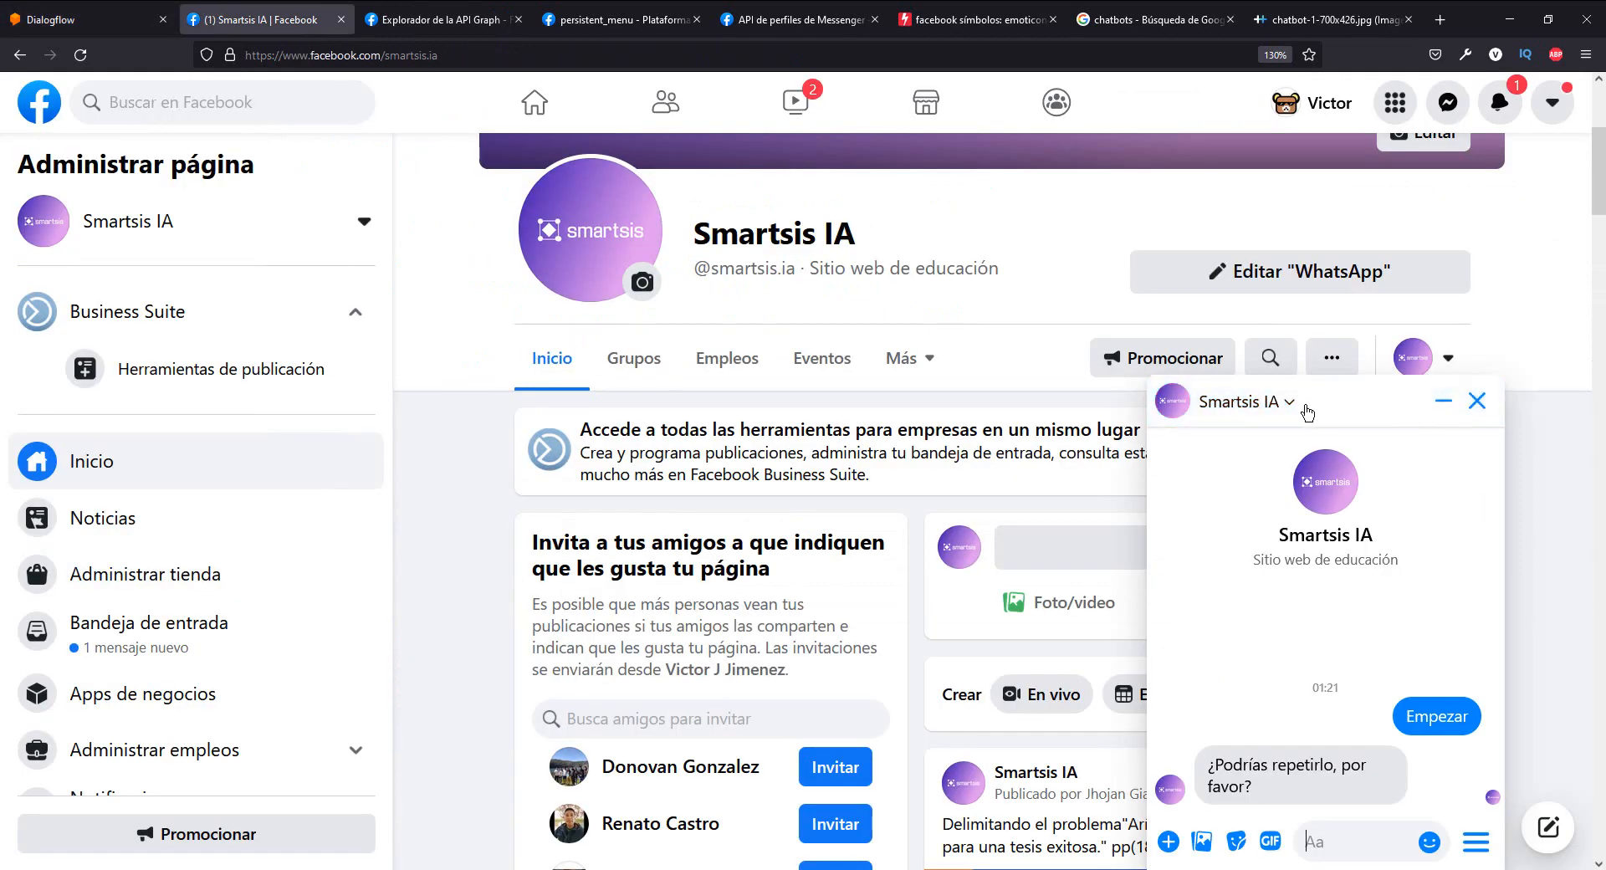
{"action": "left_click", "coordinate": [1292, 406]}
{"action": "left_click", "coordinate": [1108, 674]}
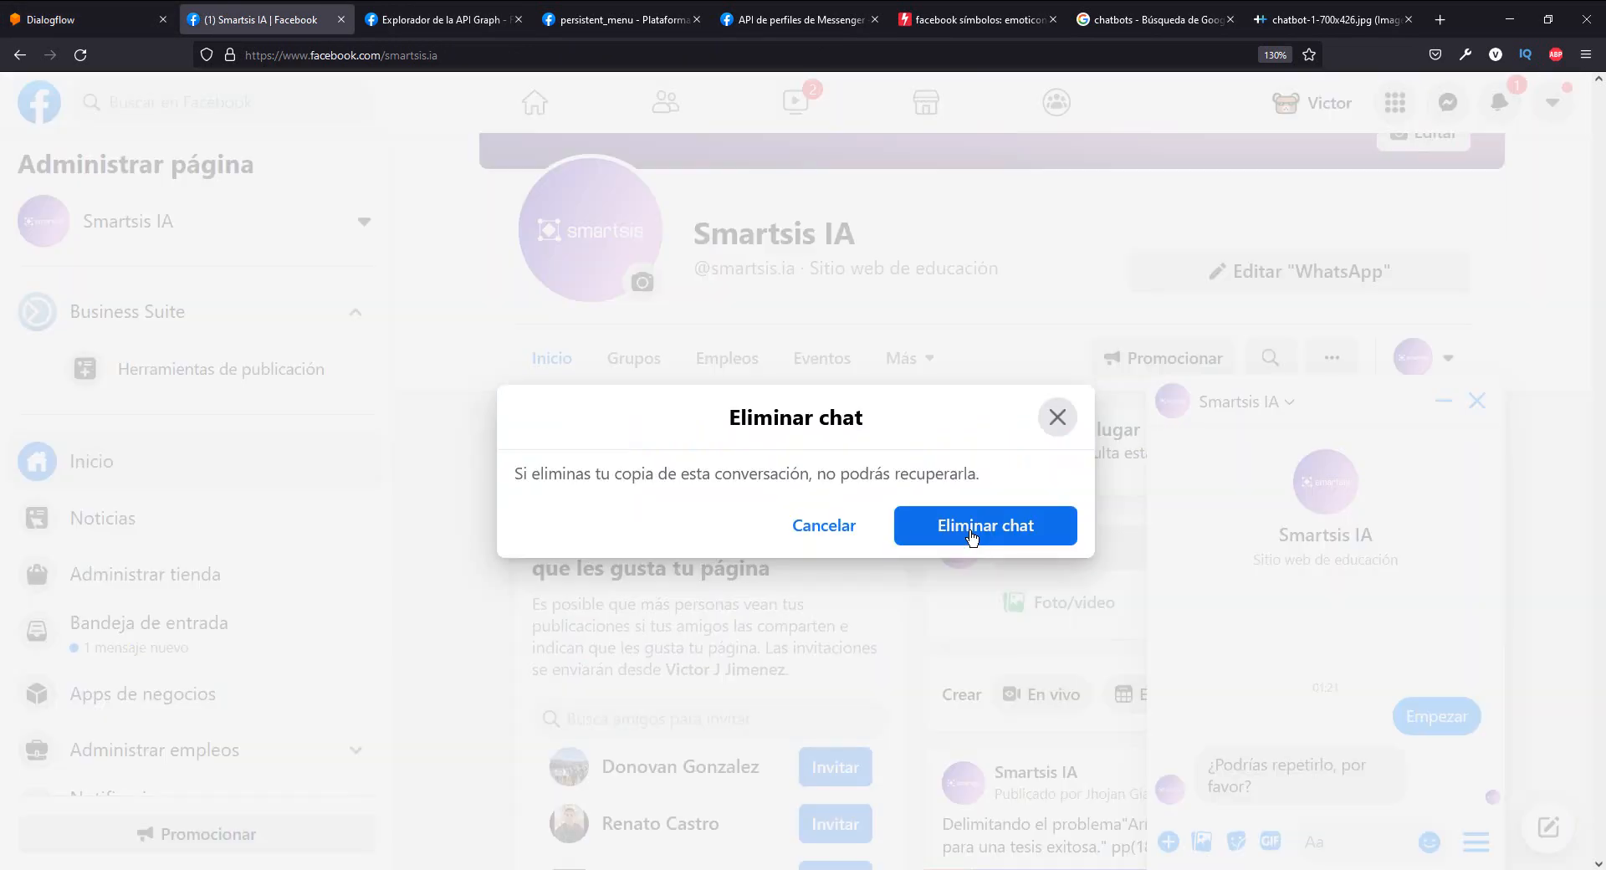
{"action": "left_click", "coordinate": [970, 539]}
- Start a new Messenger conversation with Smartsis IA, searching for "smar", and test its Empezar button
{"action": "left_click", "coordinate": [1545, 829]}
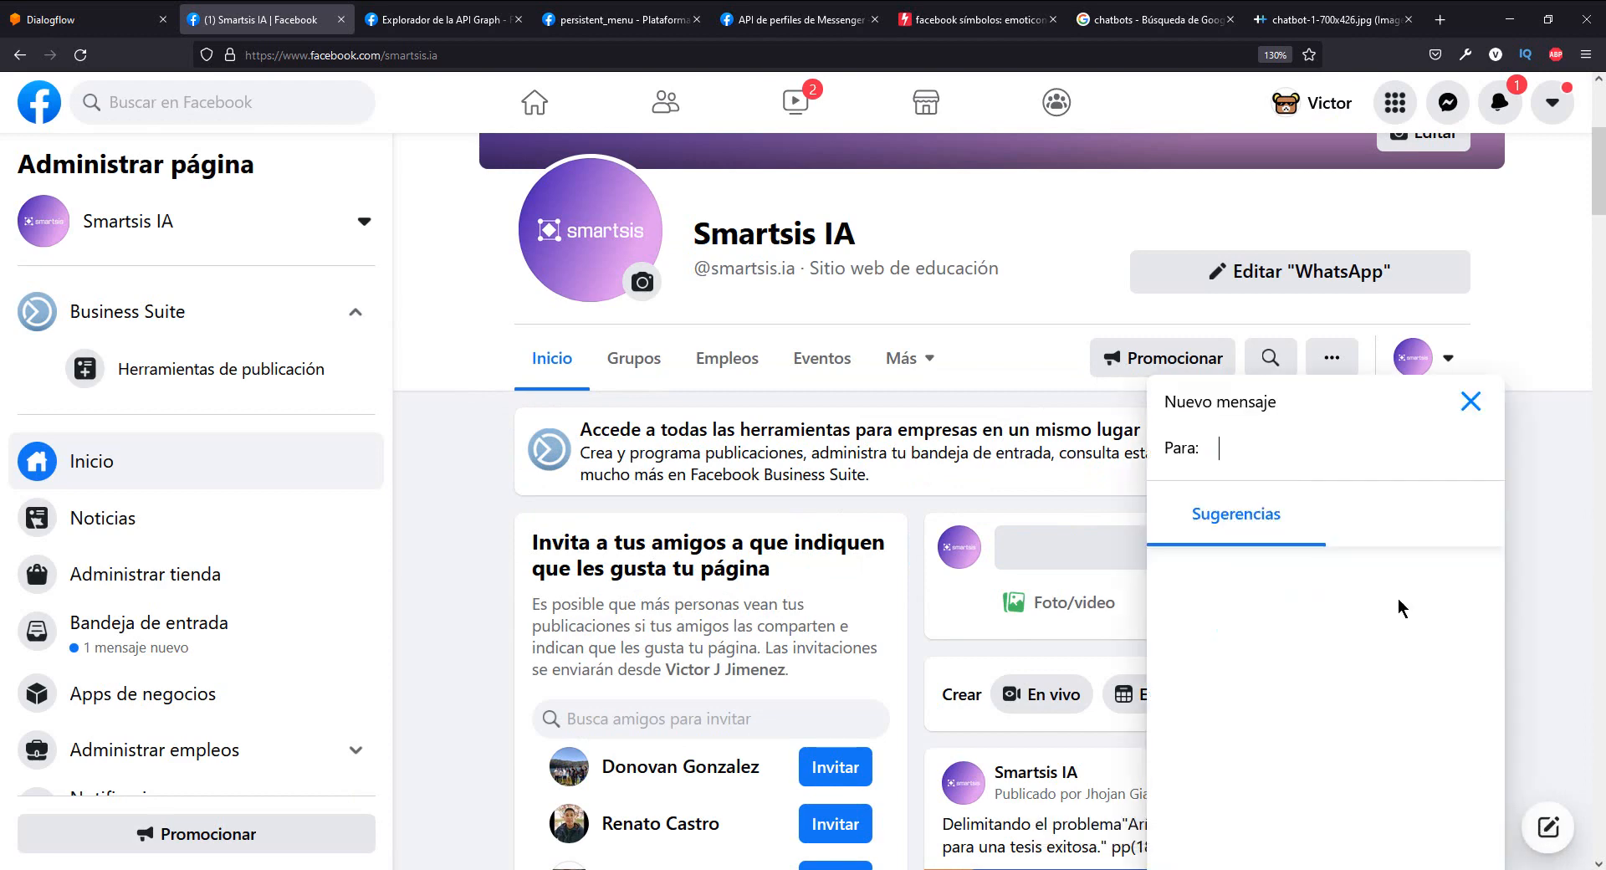
{"action": "type", "text": "smart"}
{"action": "left_click", "coordinate": [1196, 531]}
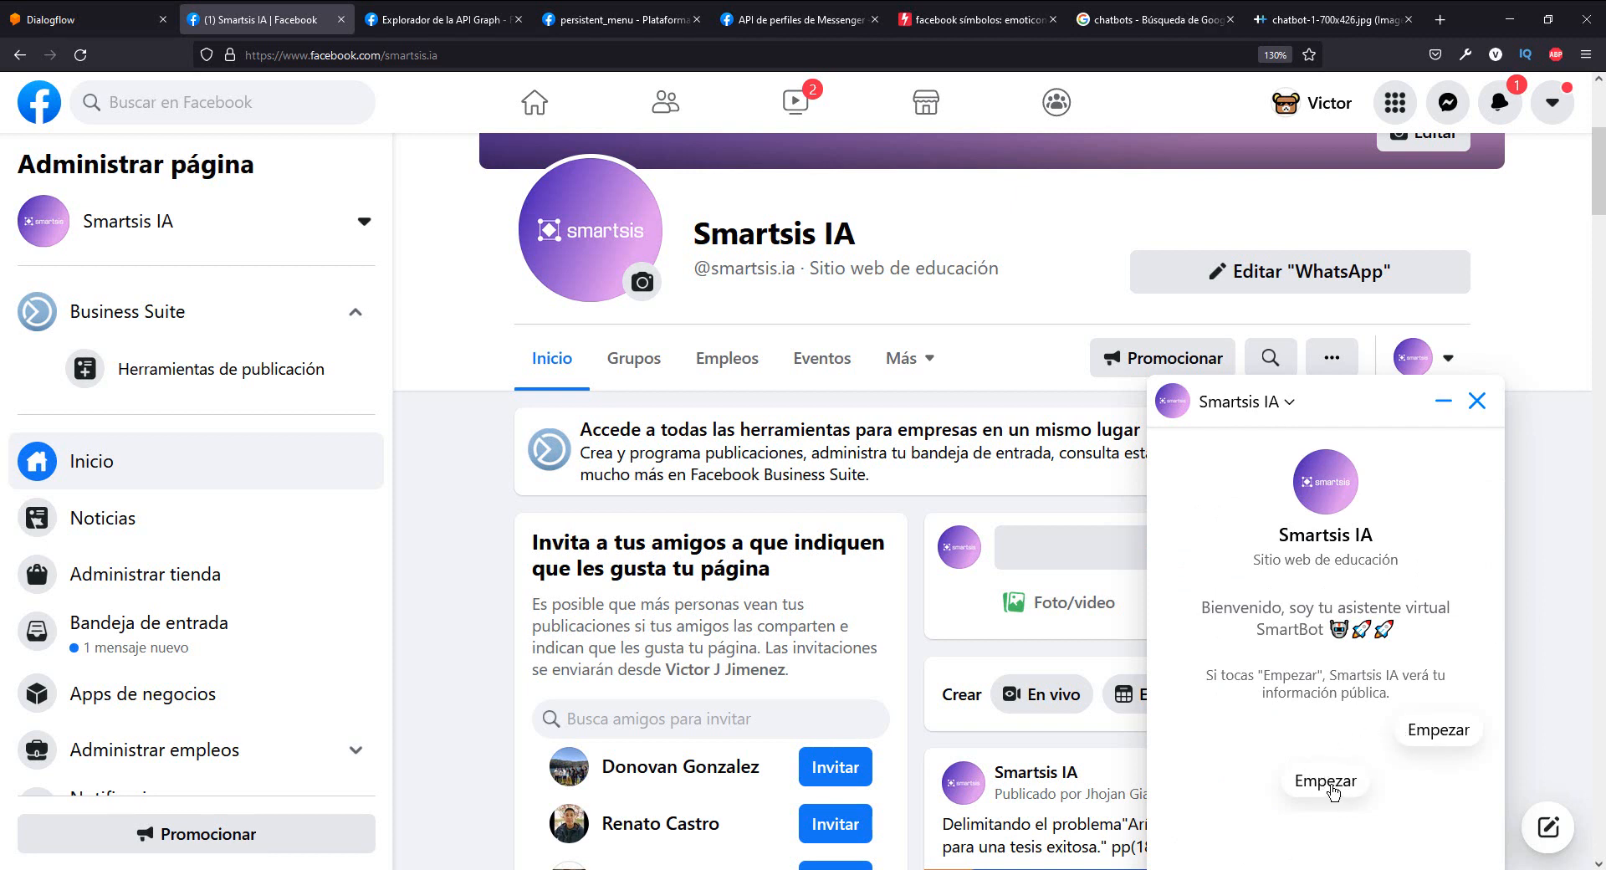
{"action": "left_click", "coordinate": [1328, 782]}
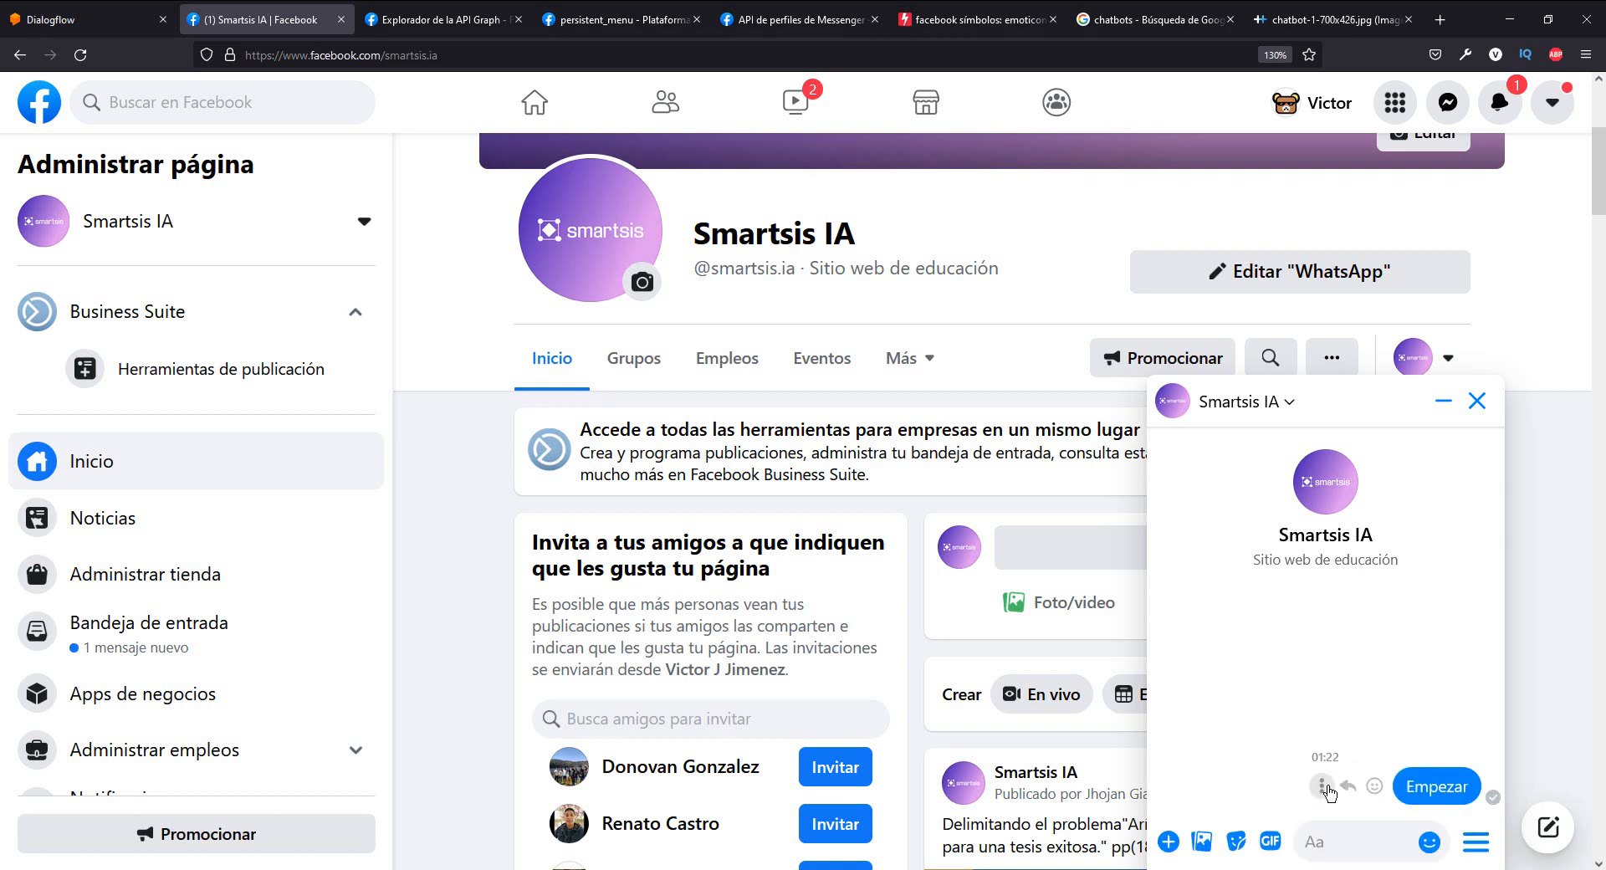
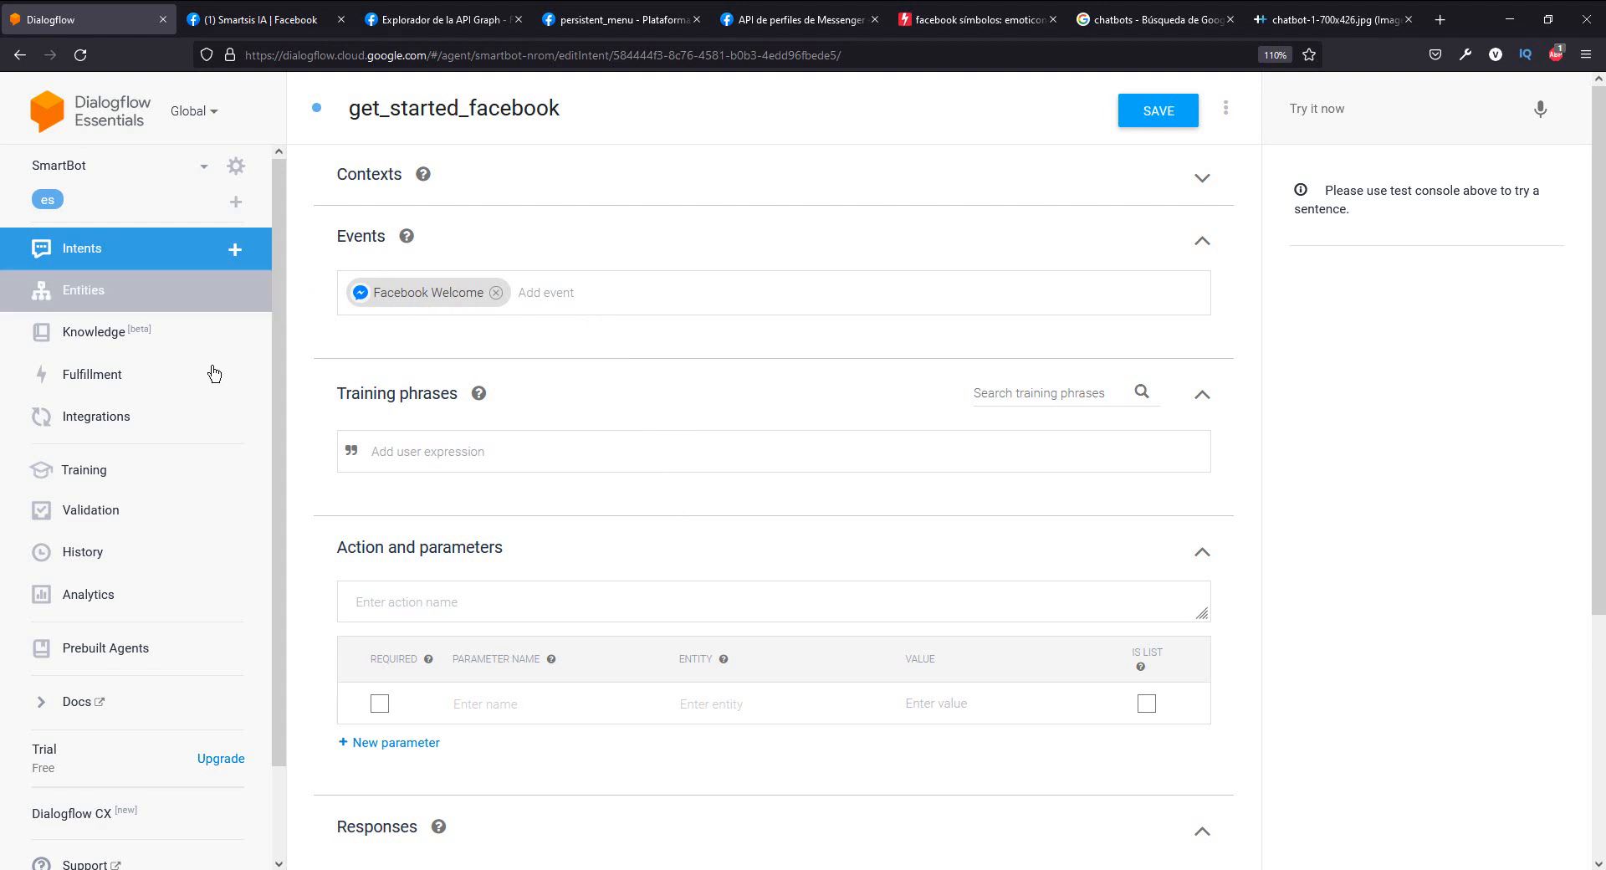
- Leave the intent without saving, view the Messenger from Facebook integration settings, and close them unchanged
{"action": "left_click", "coordinate": [160, 420]}
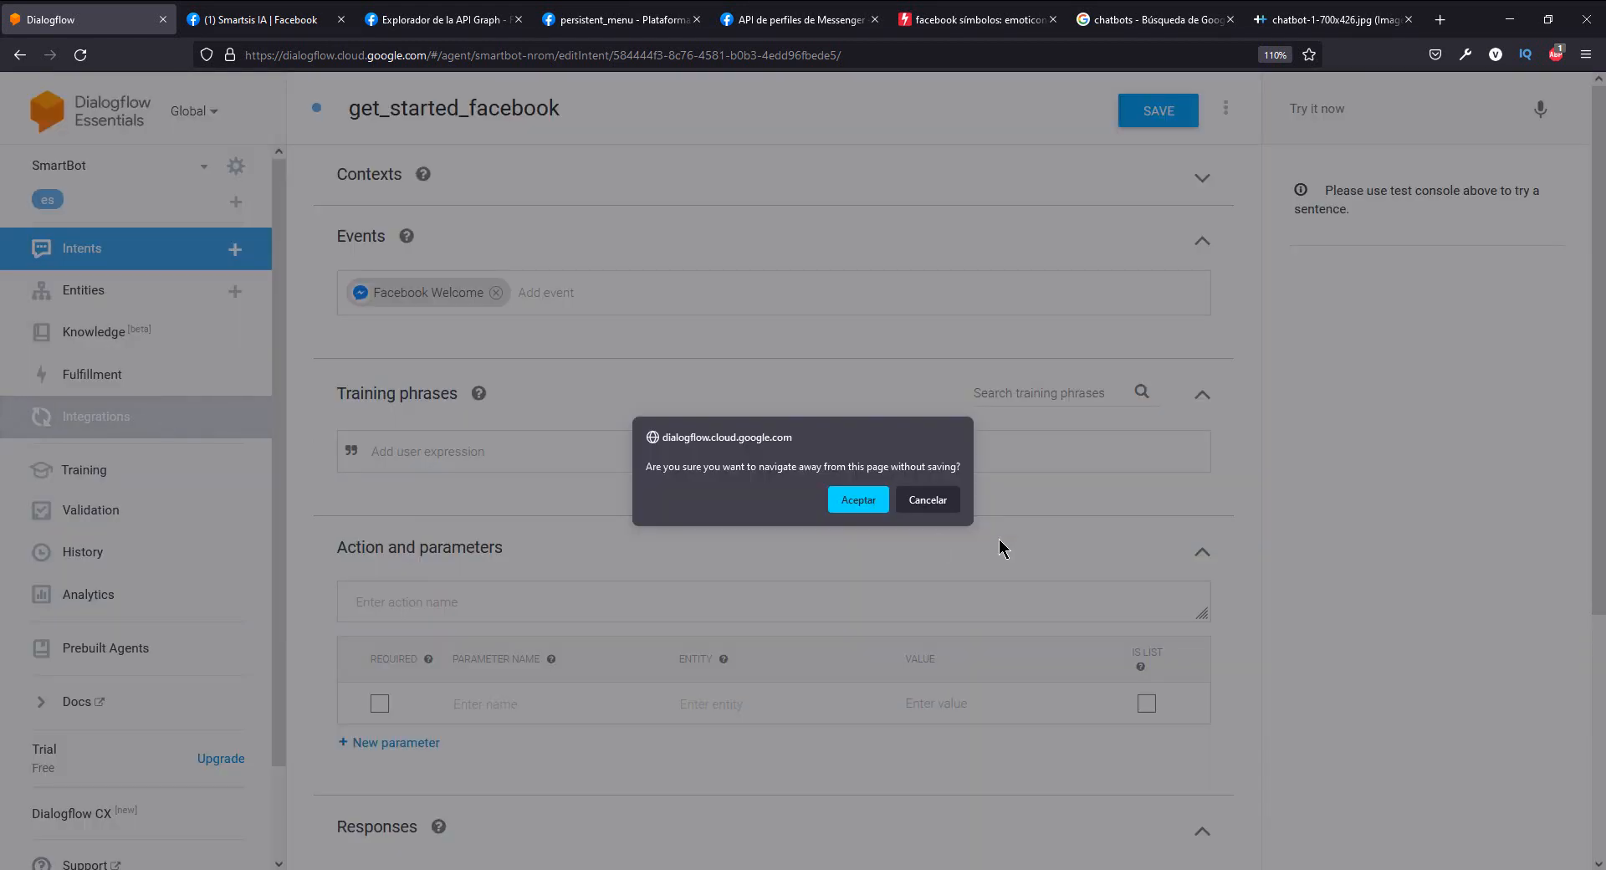
{"action": "left_click", "coordinate": [861, 499]}
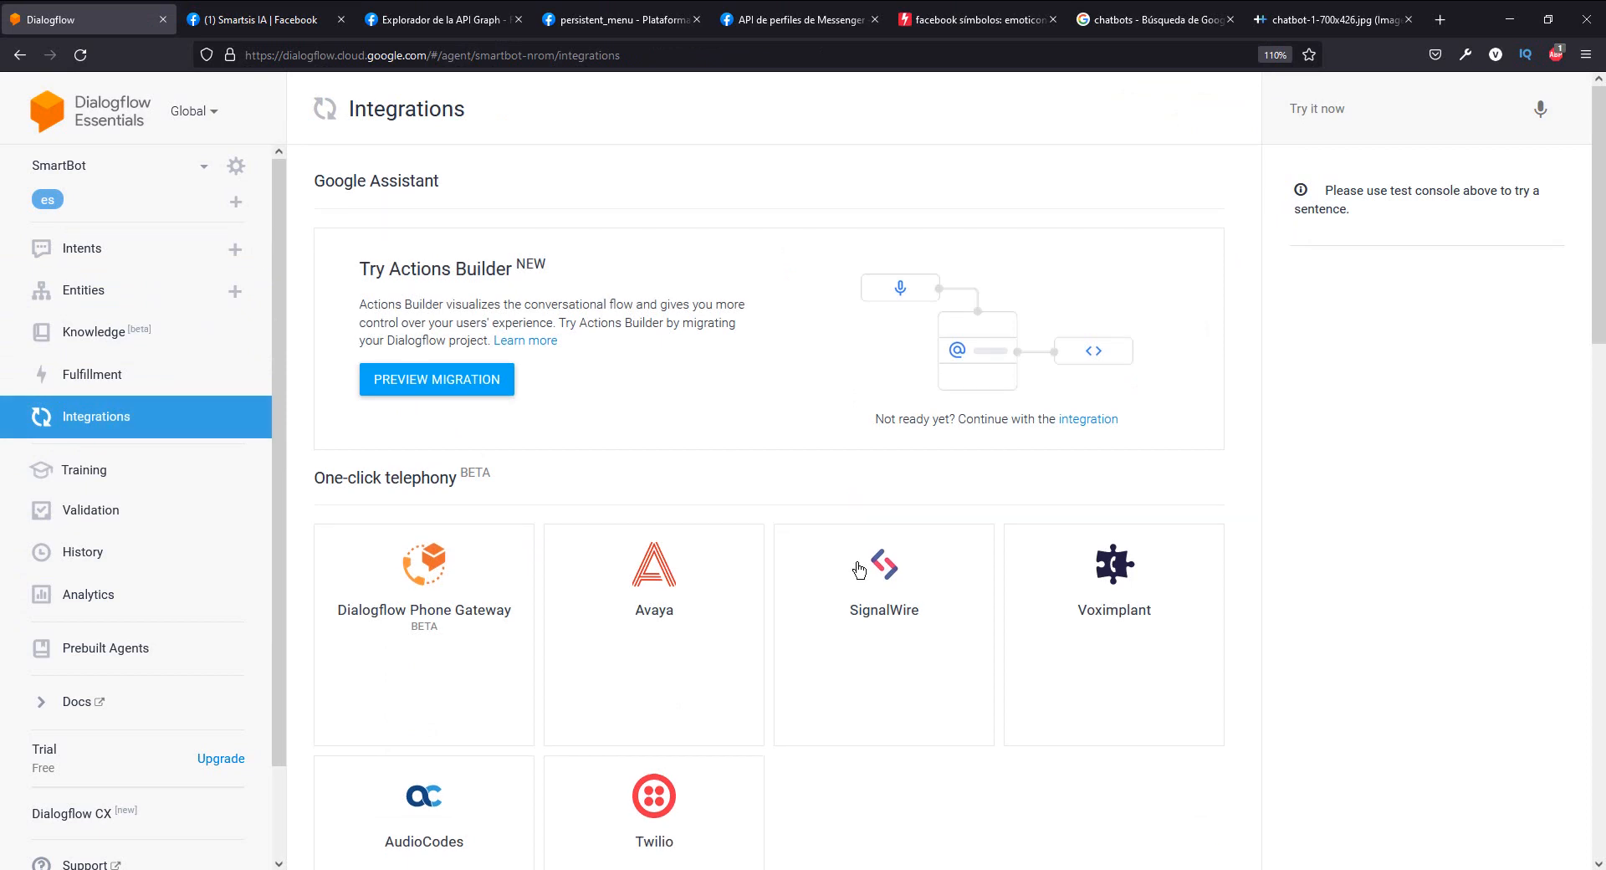
{"action": "scroll", "coordinate": [863, 554], "scroll_direction": "down", "scroll_amount": 12}
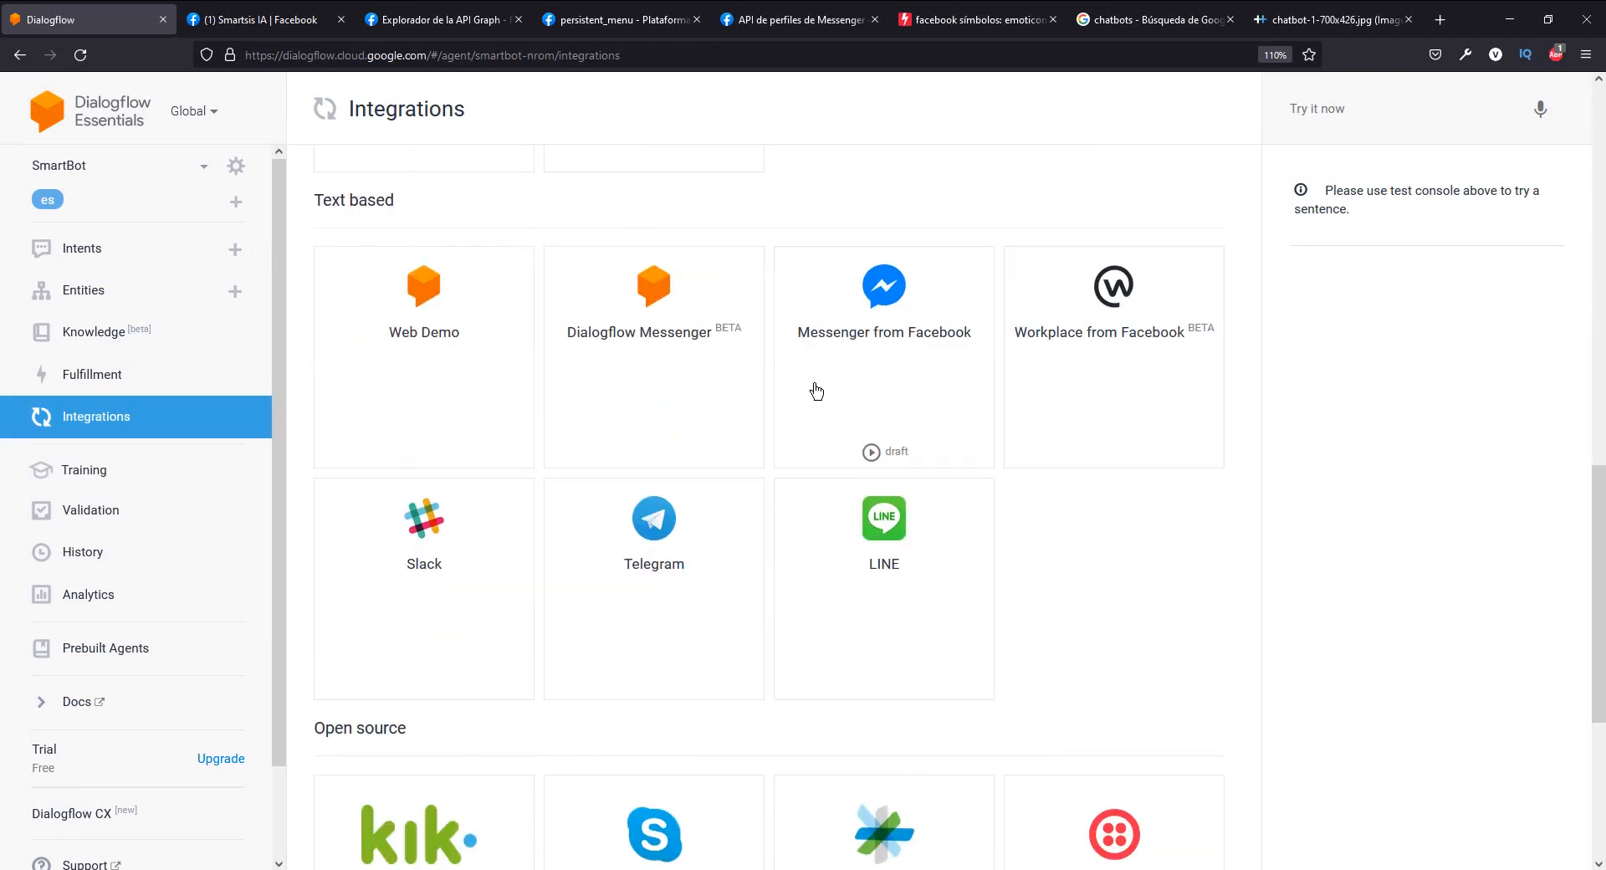
{"action": "scroll", "coordinate": [896, 403], "scroll_direction": "up", "scroll_amount": 2}
{"action": "left_click", "coordinate": [896, 404]}
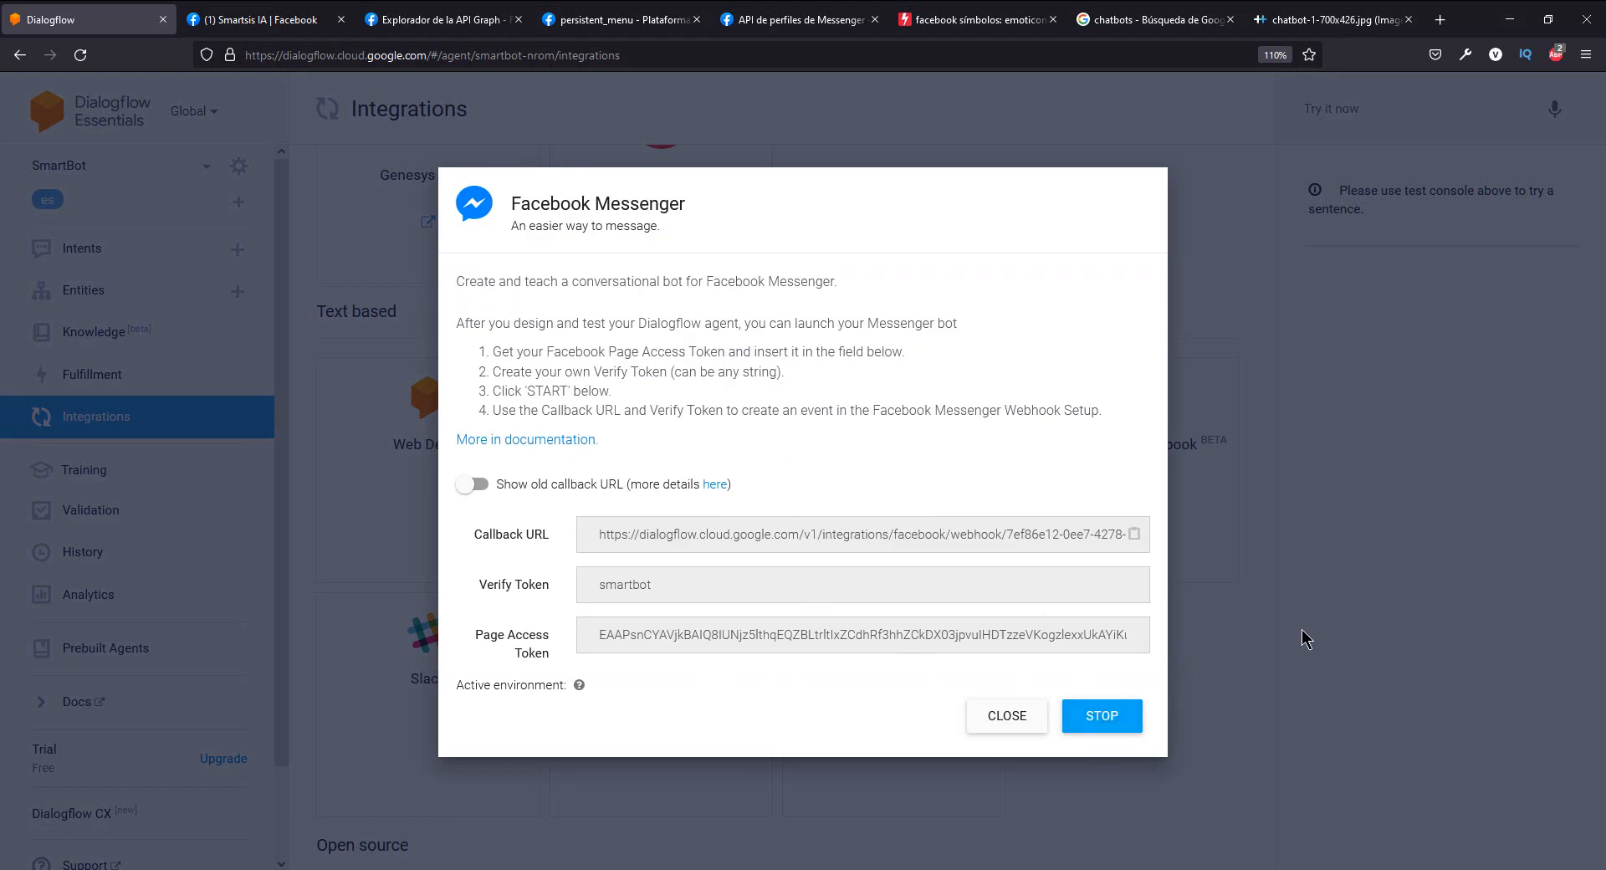
{"action": "left_click", "coordinate": [1308, 496]}
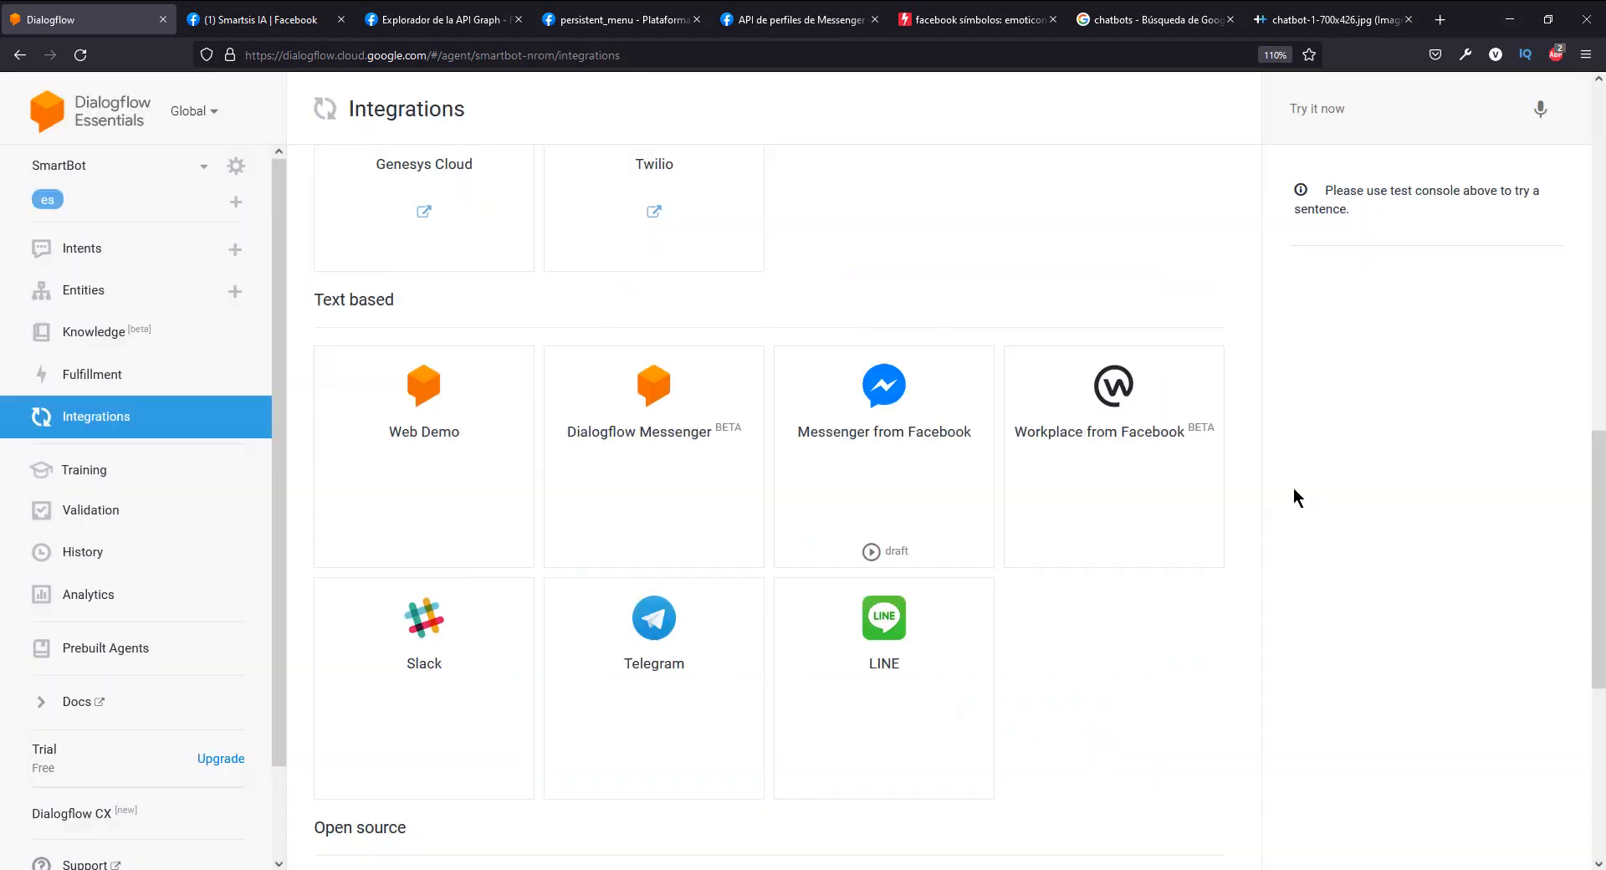
- Reopen the get_started_facebook intent and review its events, training phrases and responses
{"action": "left_click", "coordinate": [161, 268]}
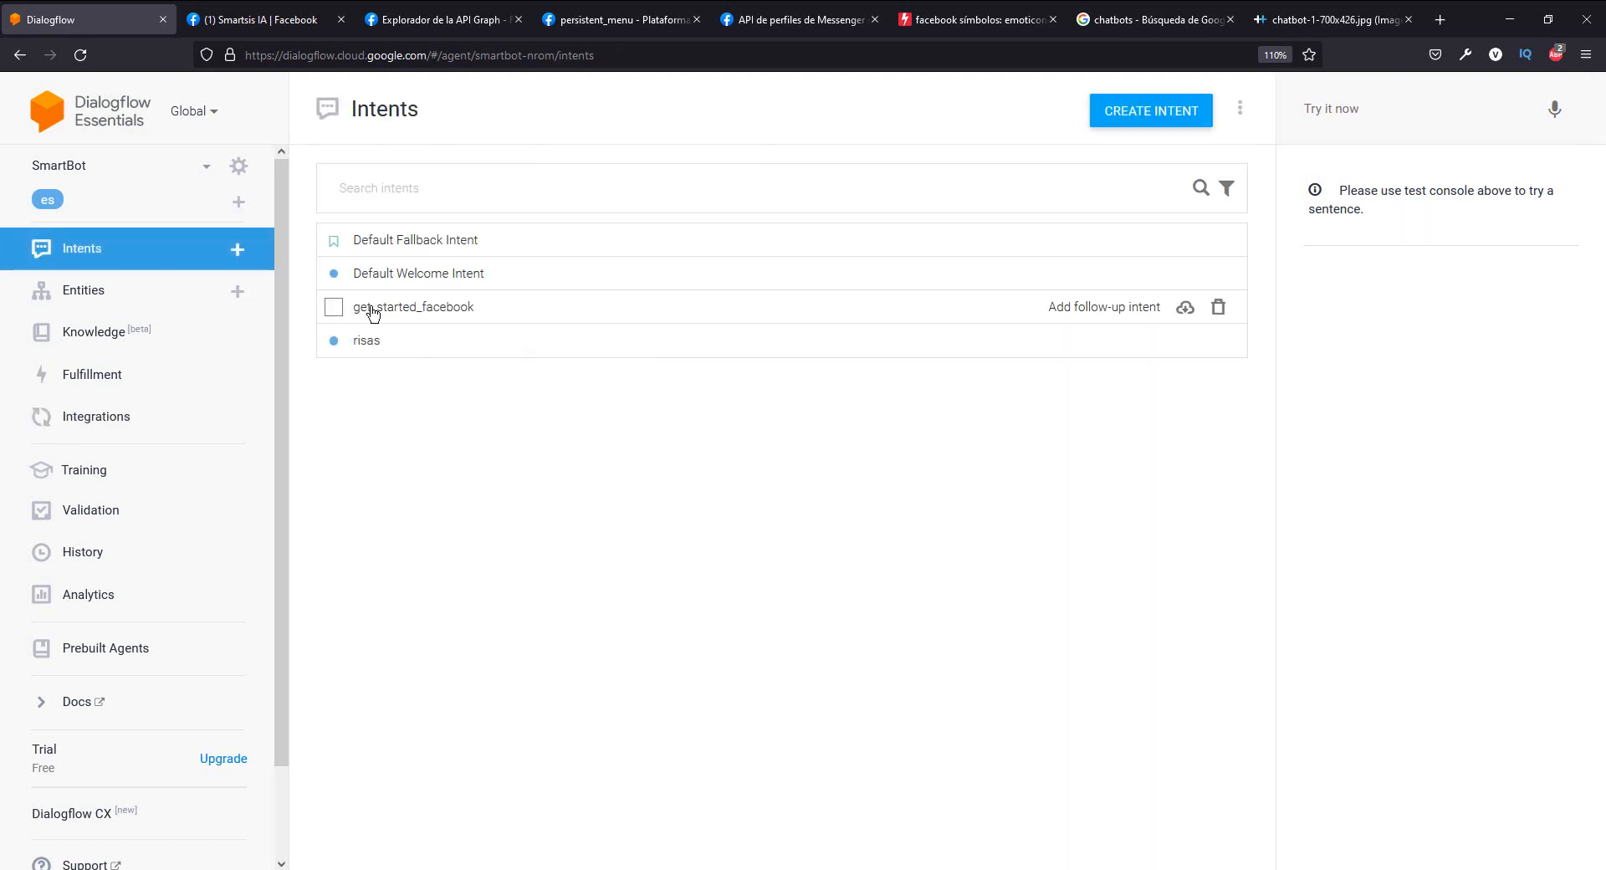
{"action": "left_click", "coordinate": [445, 314]}
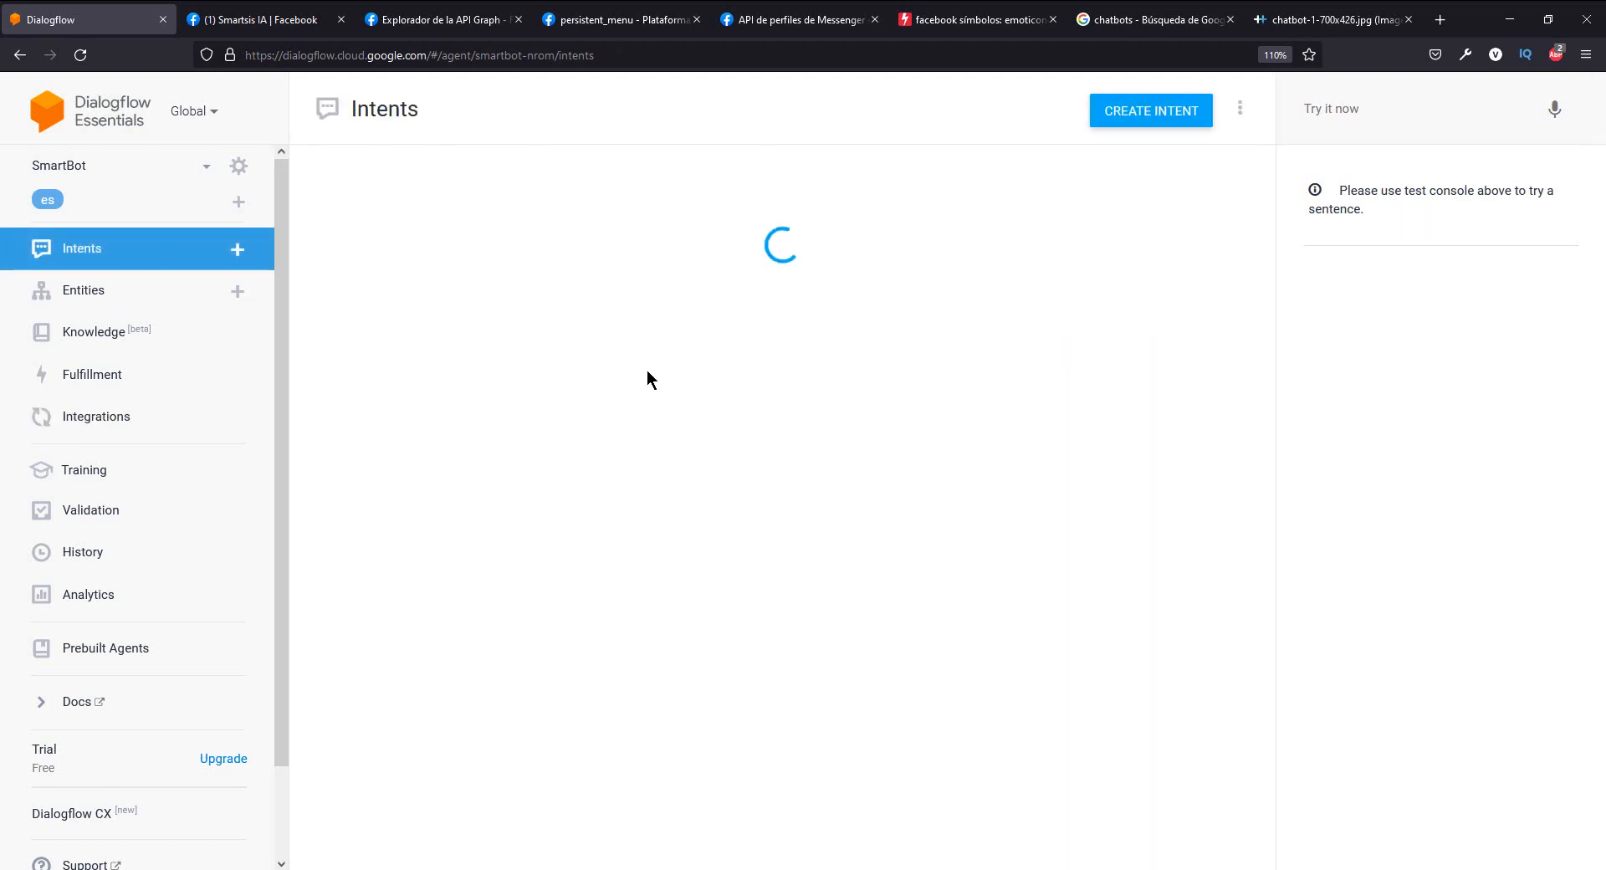
{"action": "scroll", "coordinate": [666, 428], "scroll_direction": "down", "scroll_amount": 2}
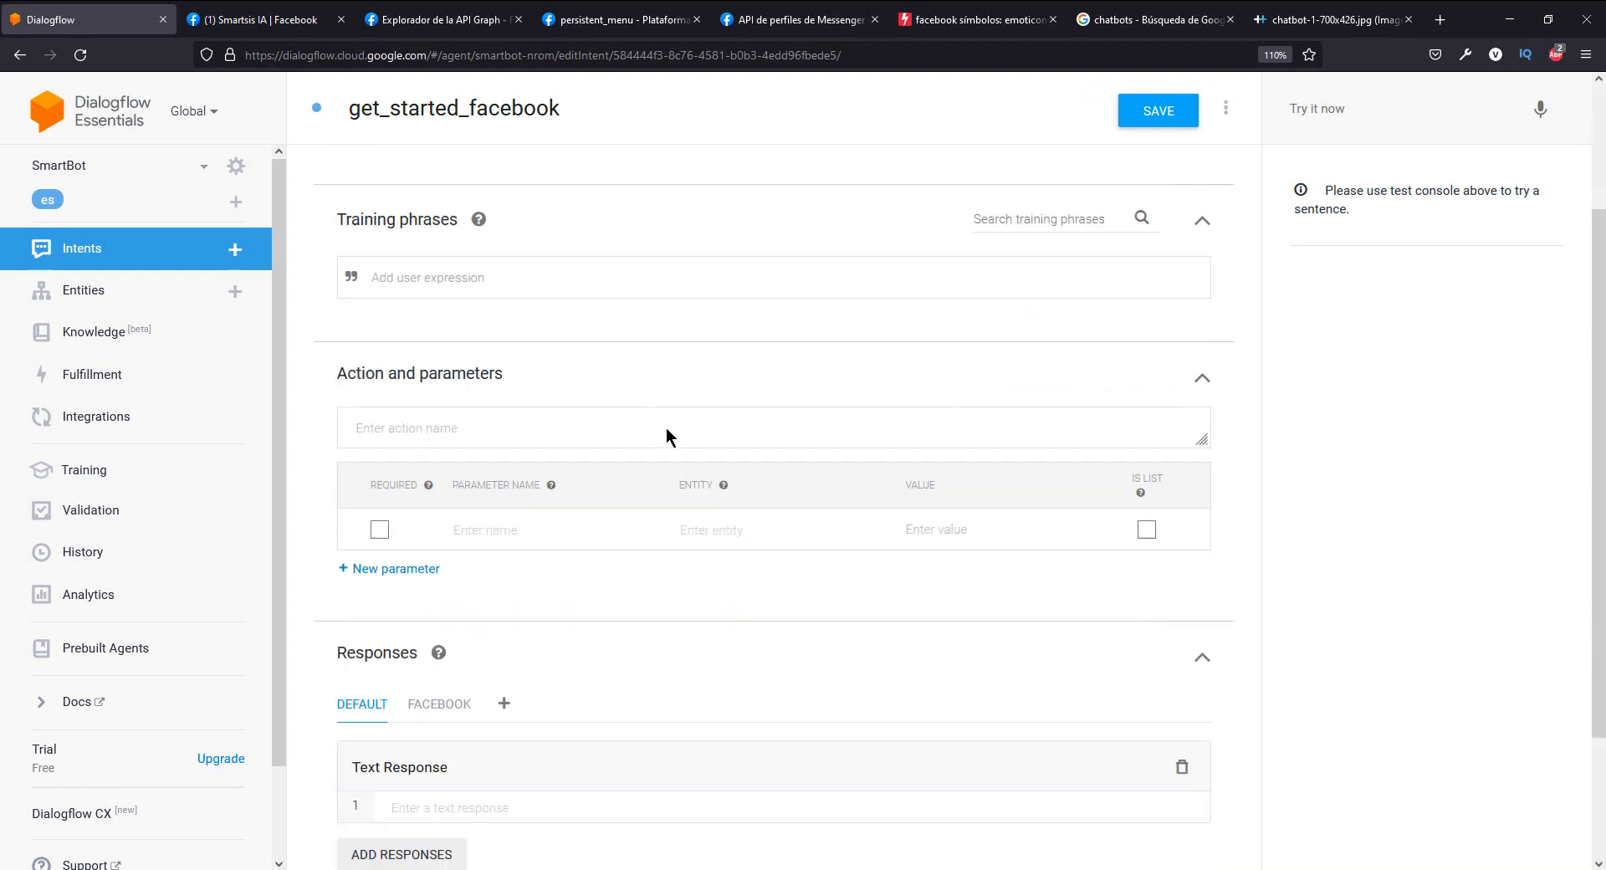
{"action": "scroll", "coordinate": [666, 429], "scroll_direction": "up", "scroll_amount": 2}
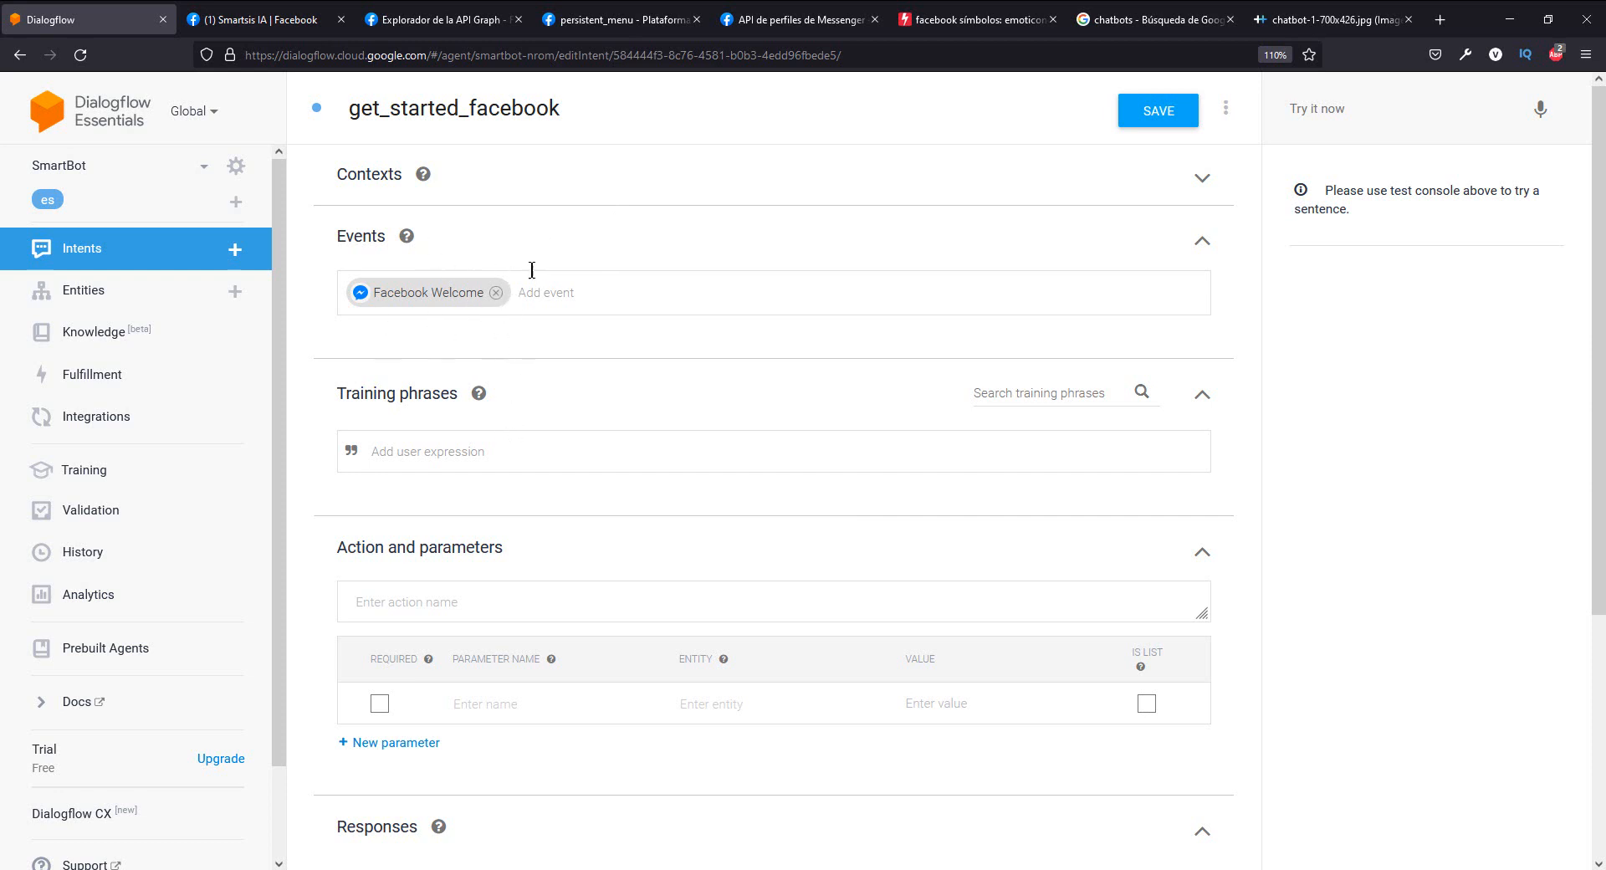
- Switch to the persistent_menu documentation on Facebook for Developers and open the get_started reference at its format example
{"action": "left_click", "coordinate": [603, 22]}
{"action": "scroll", "coordinate": [538, 322], "scroll_direction": "up", "scroll_amount": 4}
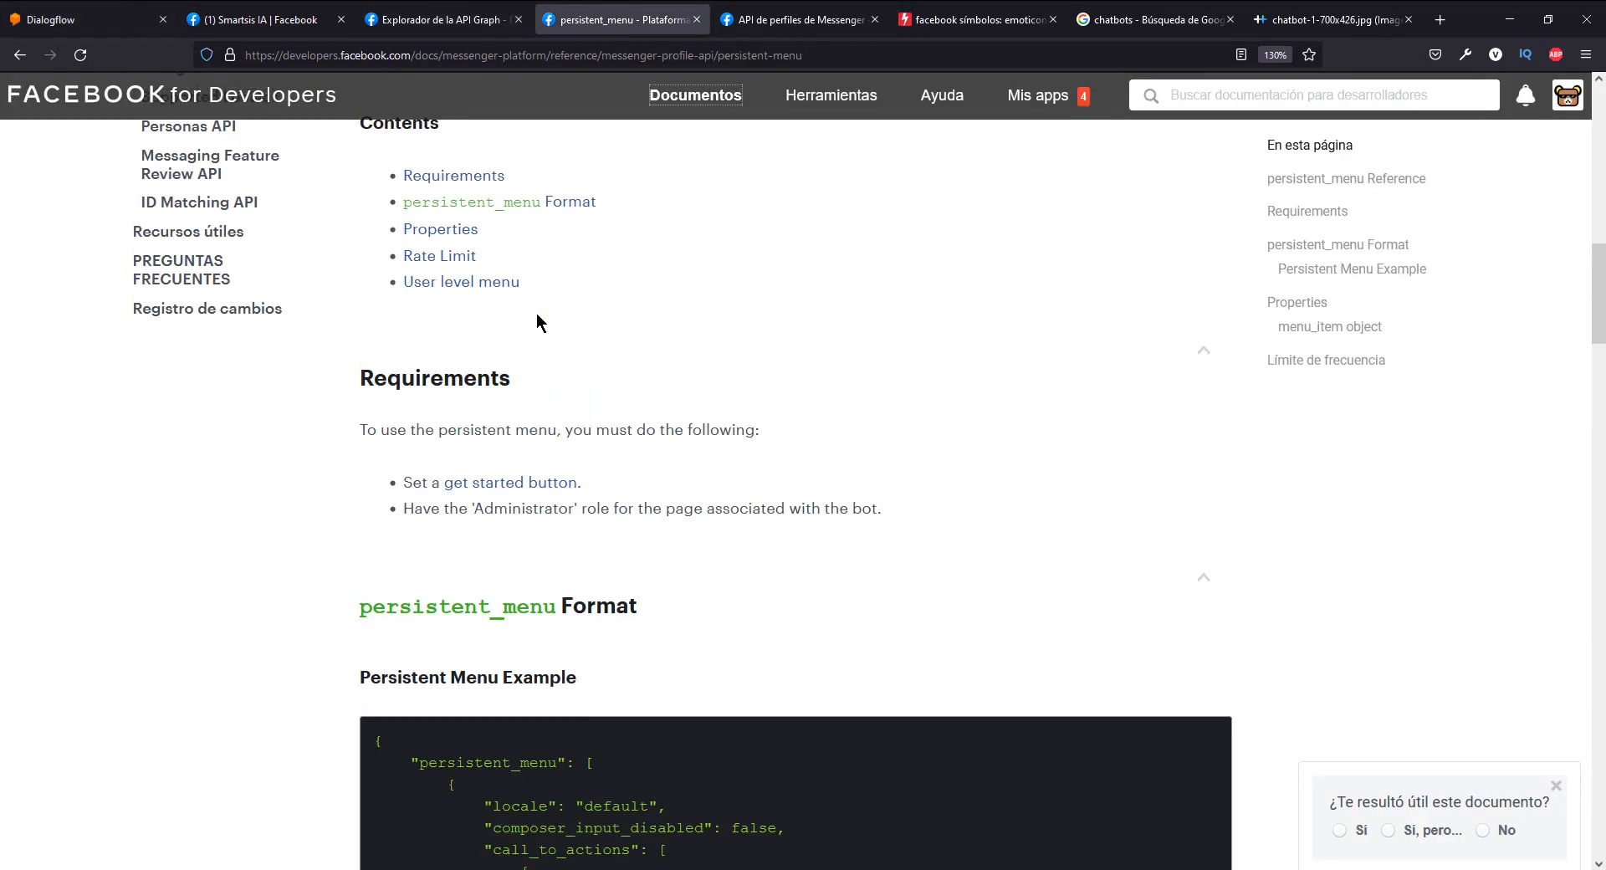
{"action": "scroll", "coordinate": [535, 313], "scroll_direction": "up", "scroll_amount": 10}
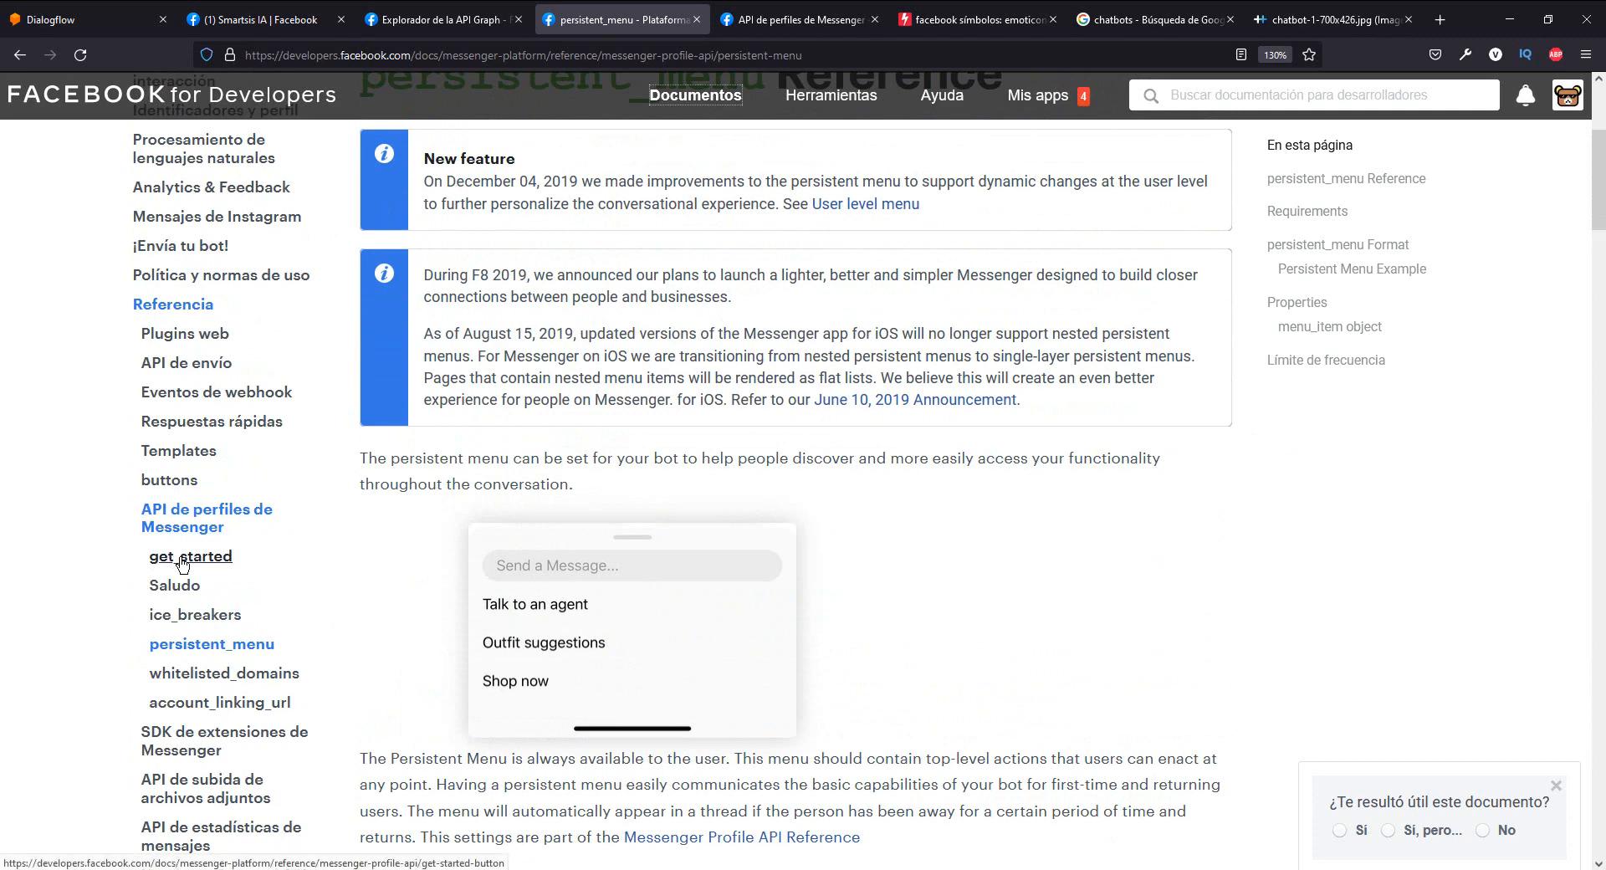
{"action": "left_click", "coordinate": [186, 560]}
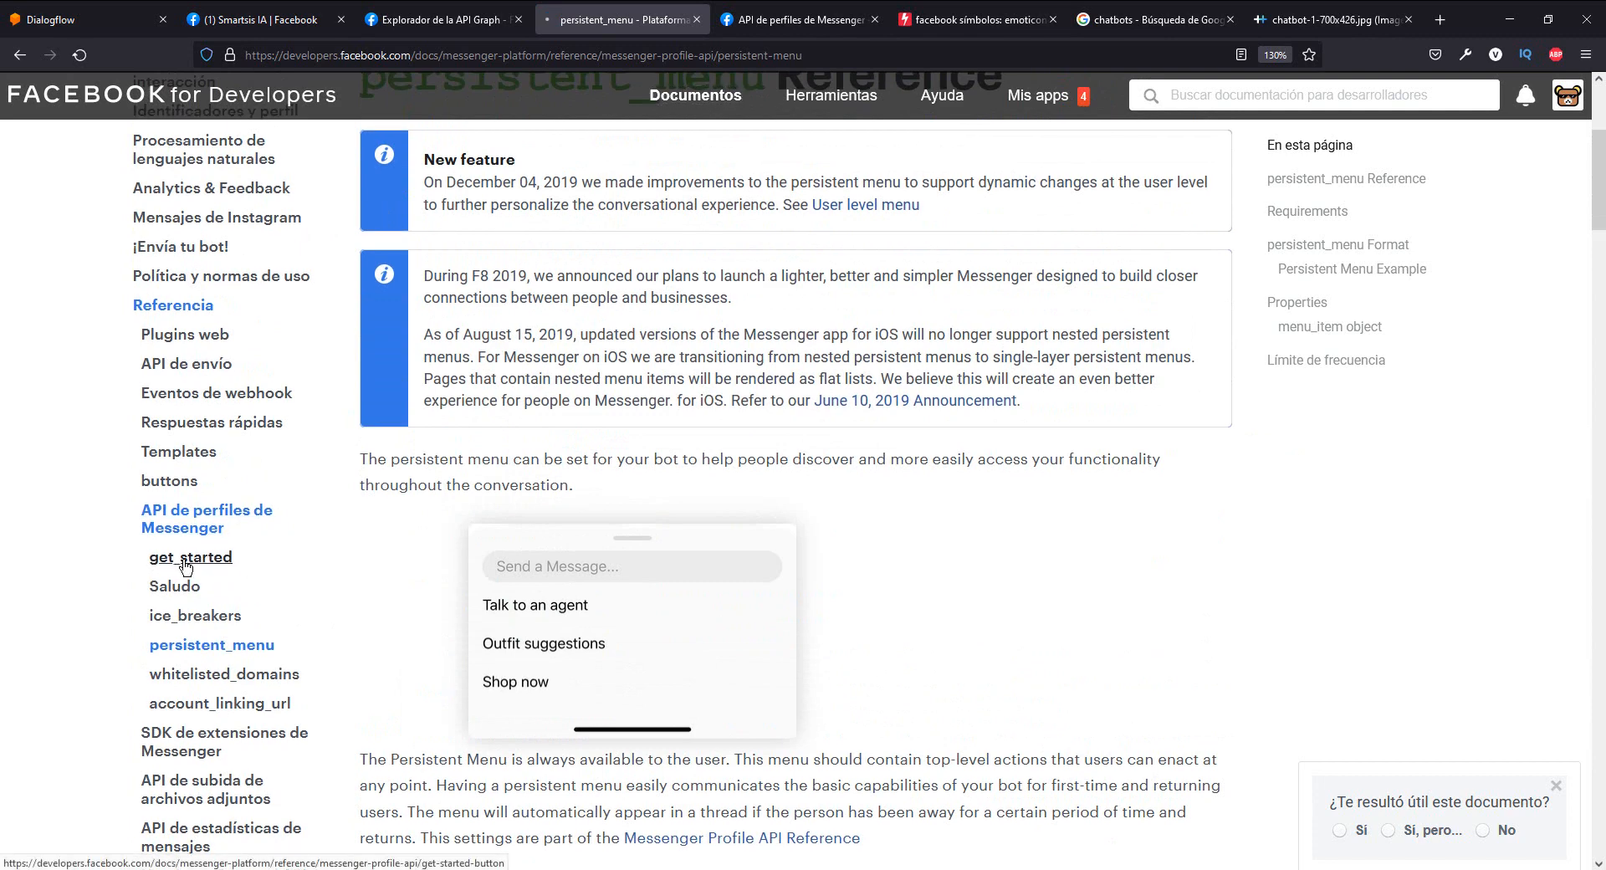
{"action": "scroll", "coordinate": [606, 560], "scroll_direction": "down", "scroll_amount": 10}
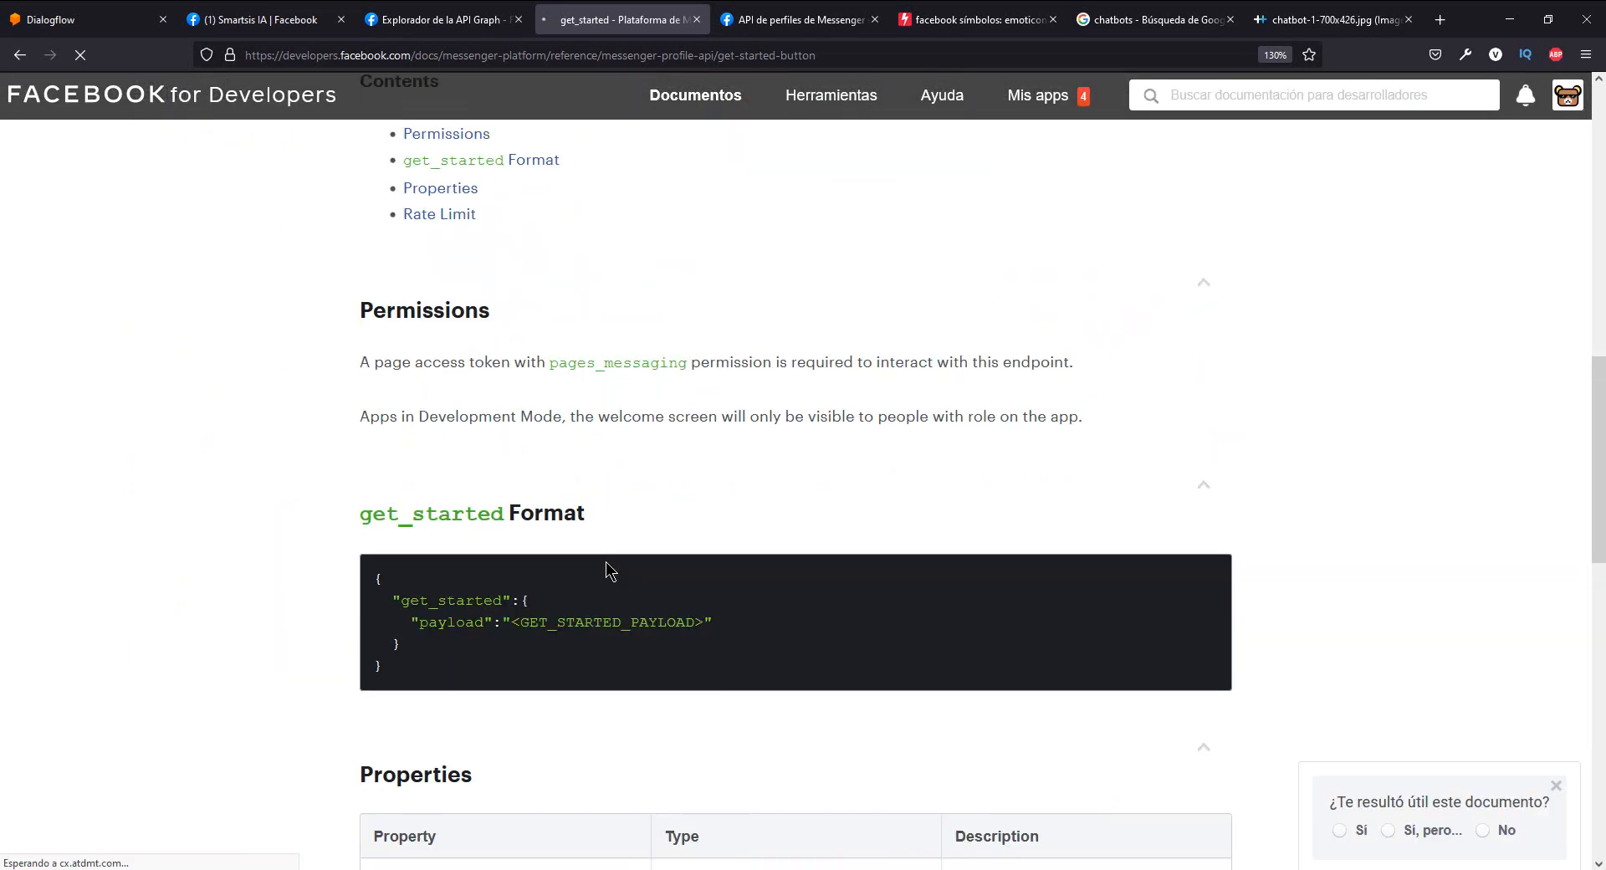
{"action": "scroll", "coordinate": [606, 560], "scroll_direction": "down", "scroll_amount": 2}
- Copy the <GET_STARTED_PAYLOAD> placeholder from the get_started format example
{"action": "scroll", "coordinate": [607, 559], "scroll_direction": "up", "scroll_amount": 1}
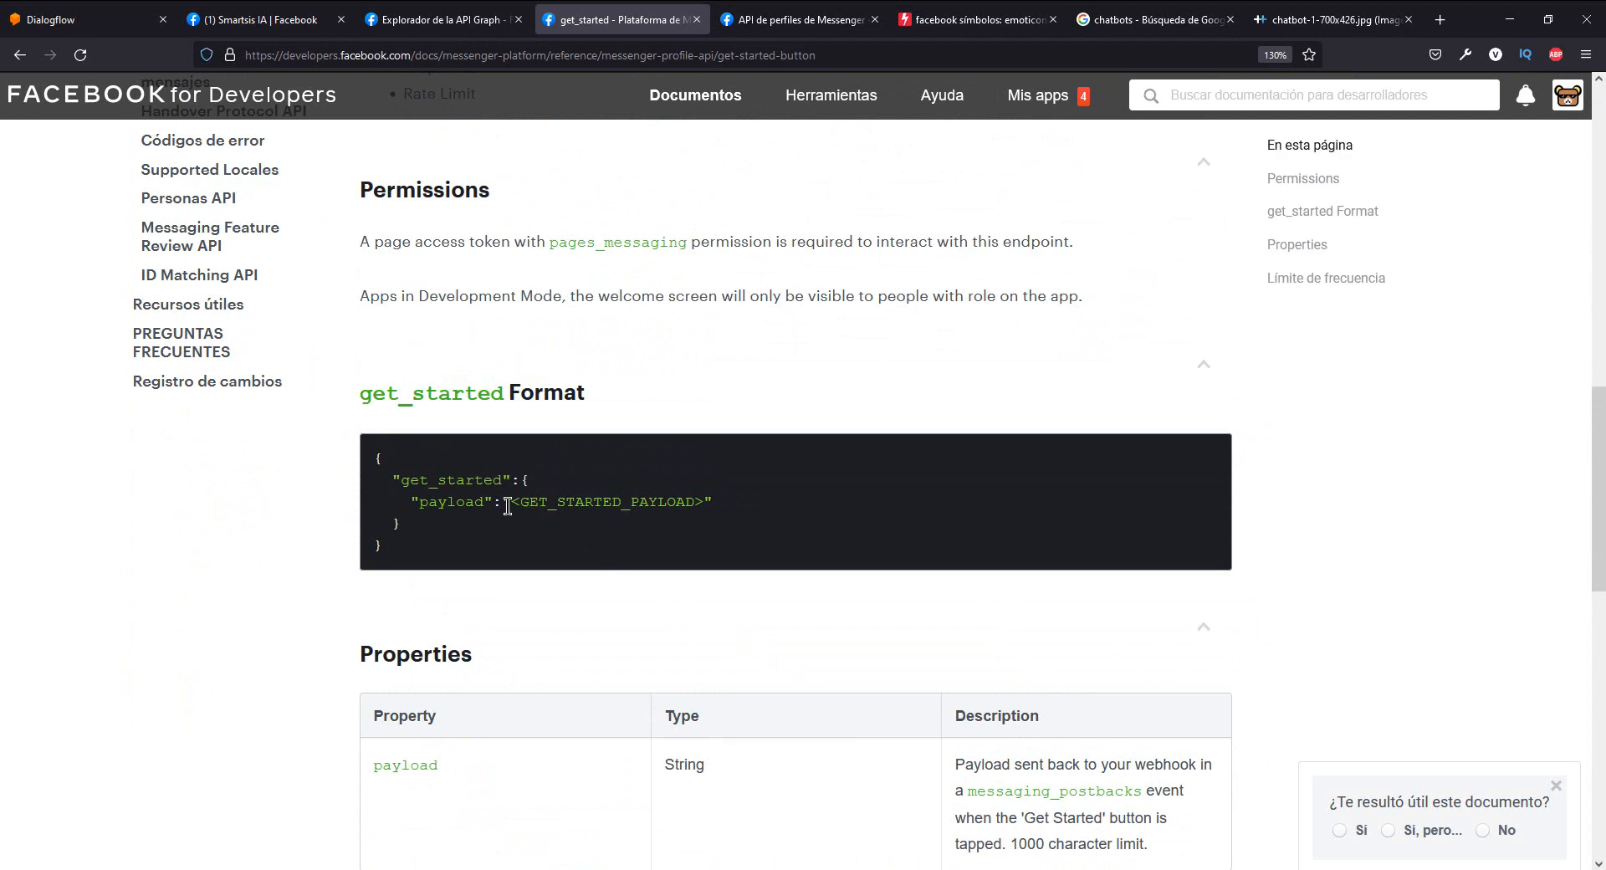
{"action": "mouse_move", "coordinate": [507, 506]}
{"action": "left_mouse_down"}
{"action": "mouse_move", "coordinate": [708, 500]}
{"action": "mouse_move", "coordinate": [512, 506]}
{"action": "left_mouse_up"}
{"action": "left_click", "coordinate": [707, 501]}
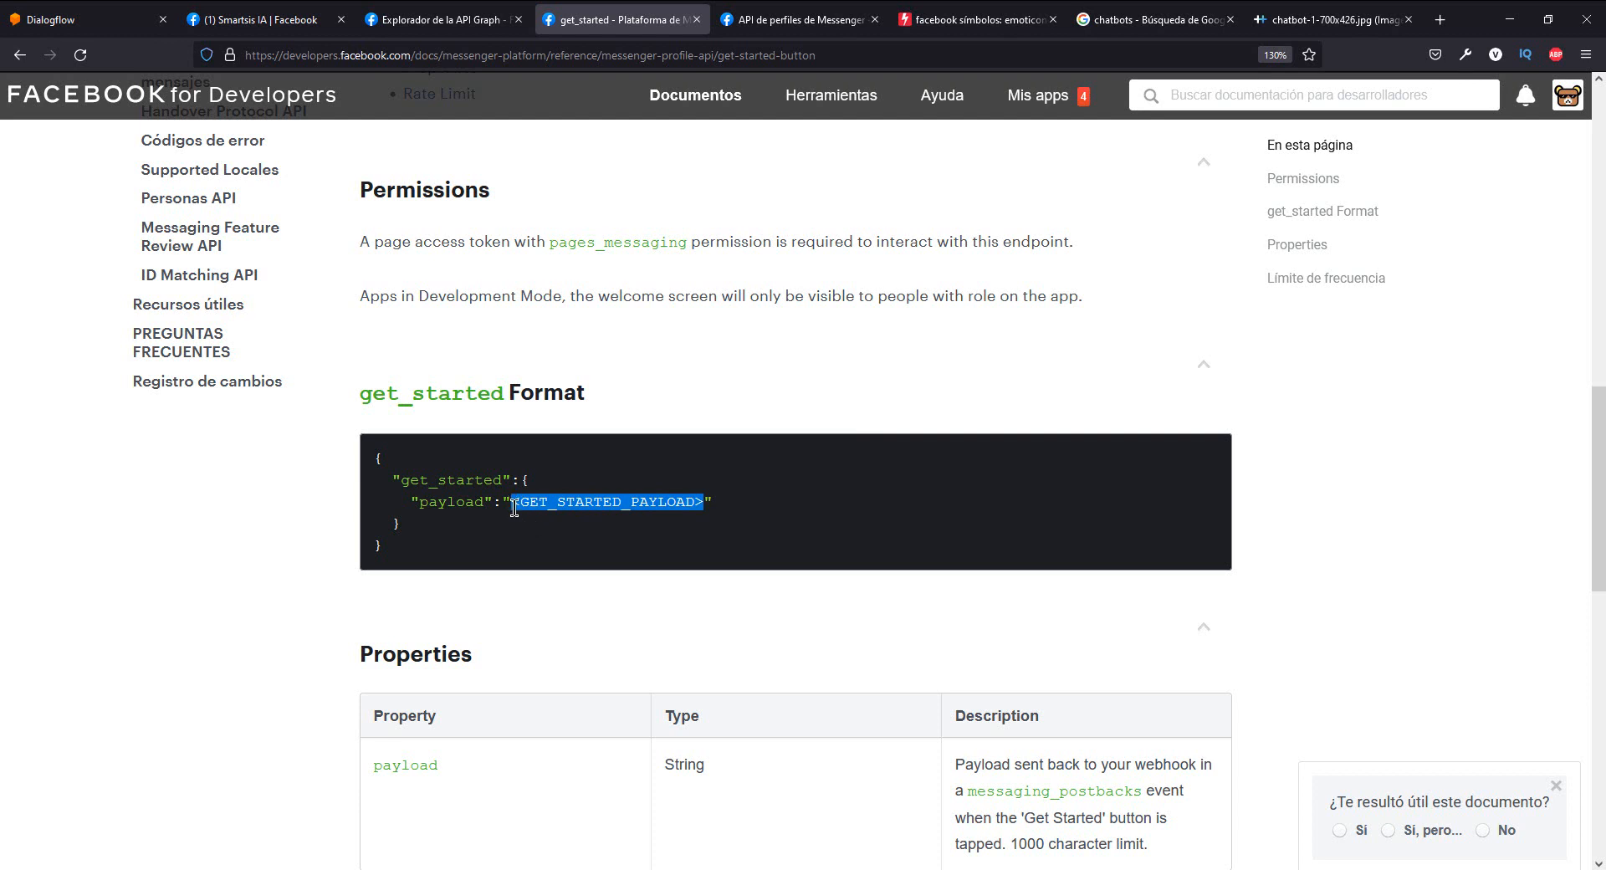
{"action": "left_click", "coordinate": [511, 506]}
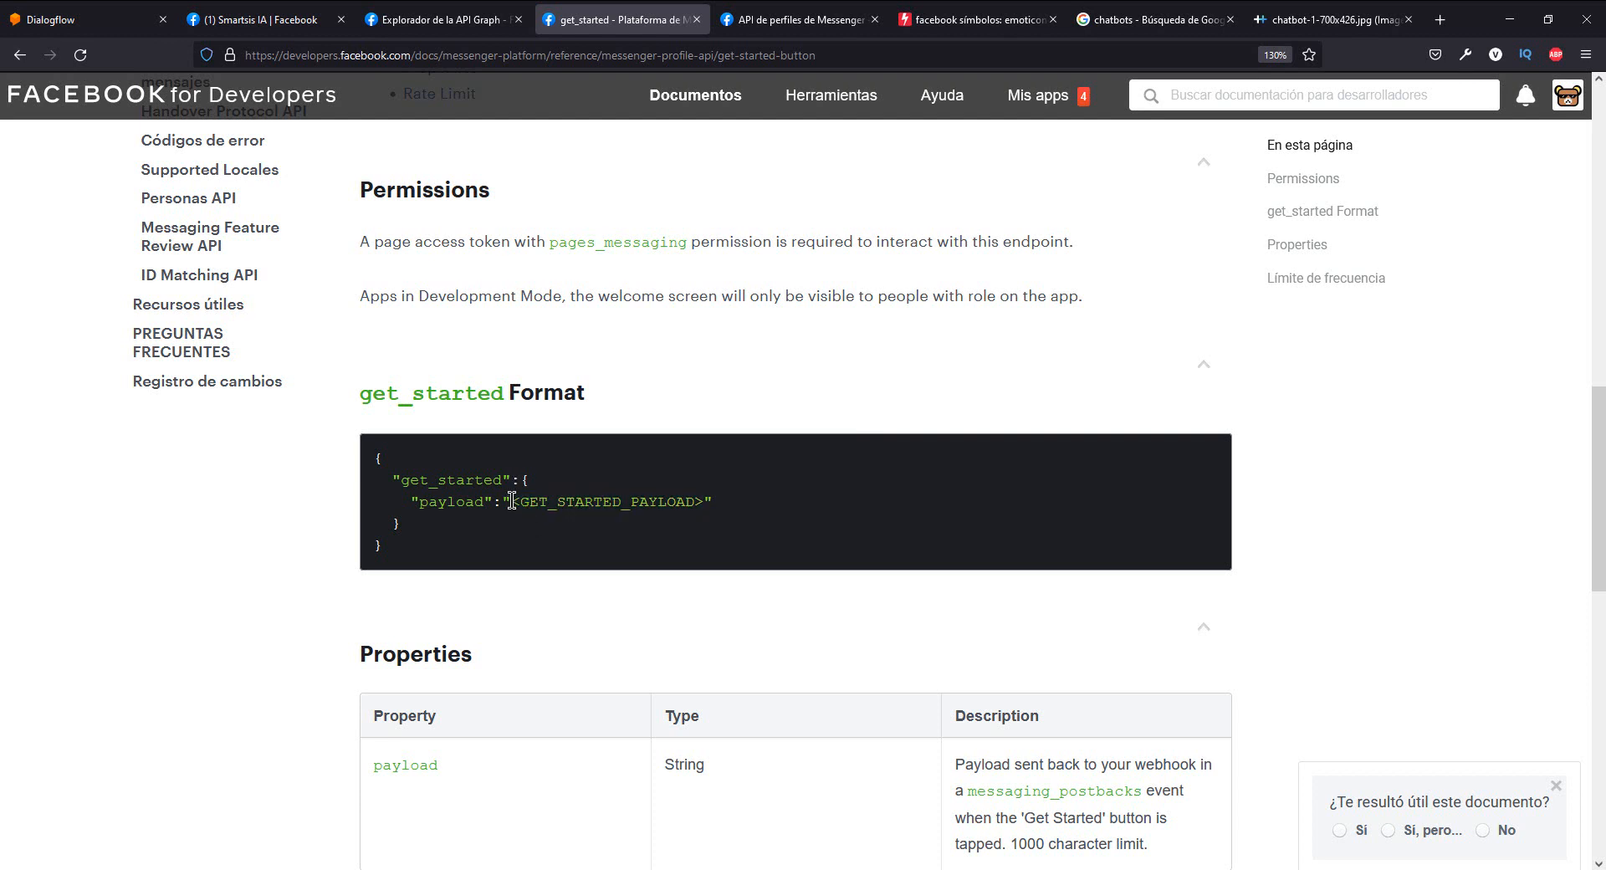
{"action": "left_click_drag", "start_coordinate": [511, 502], "coordinate": [705, 503]}
{"action": "key", "text": "ctrl+c"}
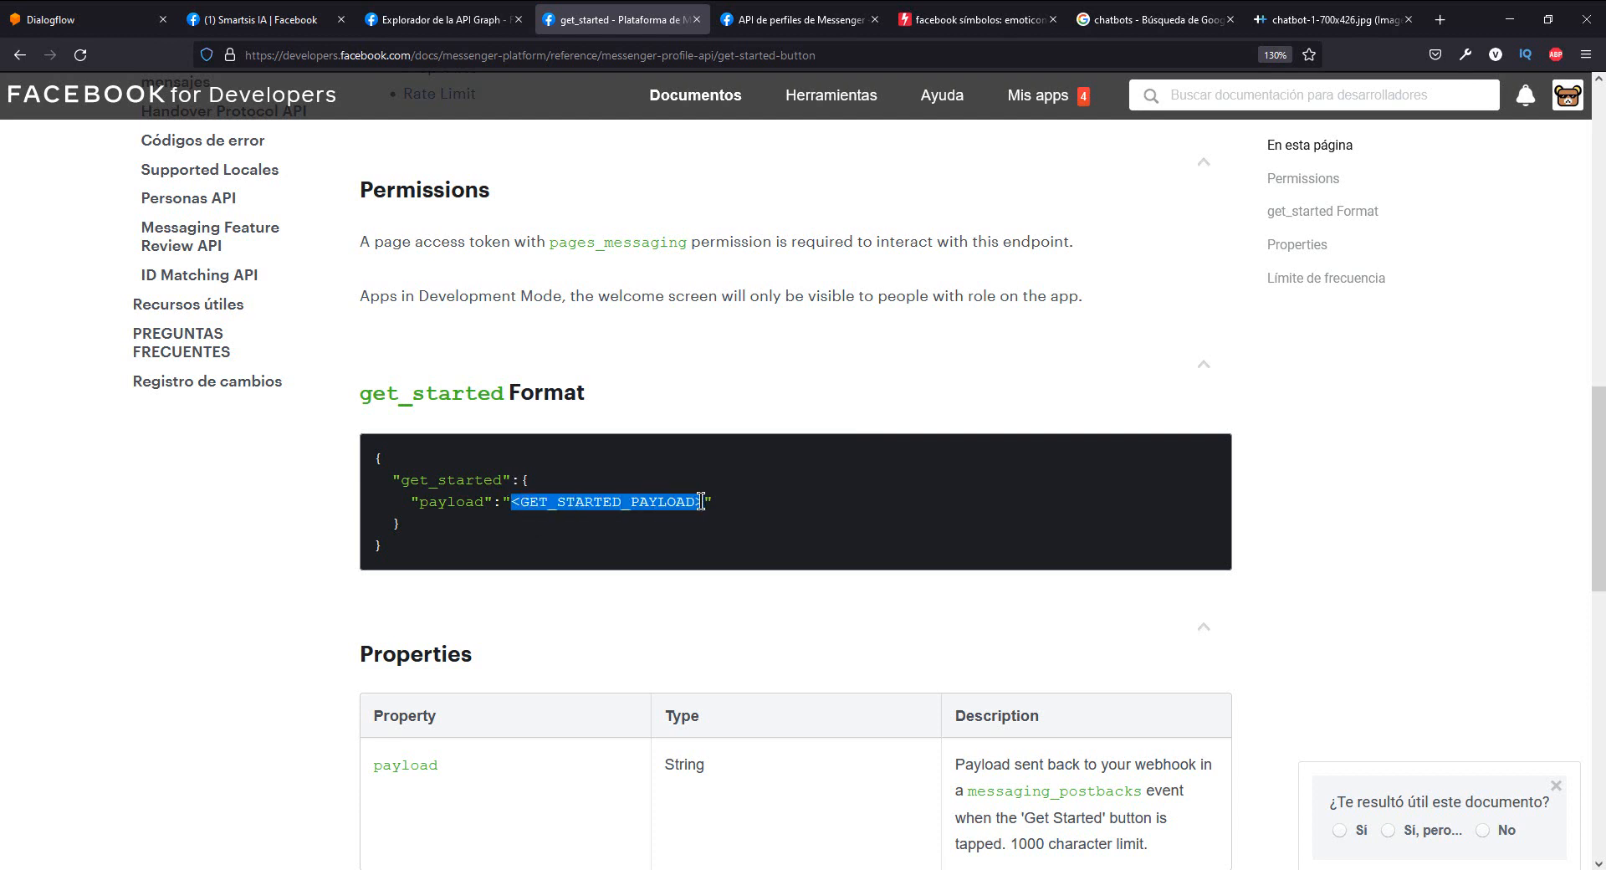
- Switch to Dialogflow, try <GET_STARTED_PAYLOAD> as a training phrase for get_started_facebook, and clear it
{"action": "left_click", "coordinate": [139, 12]}
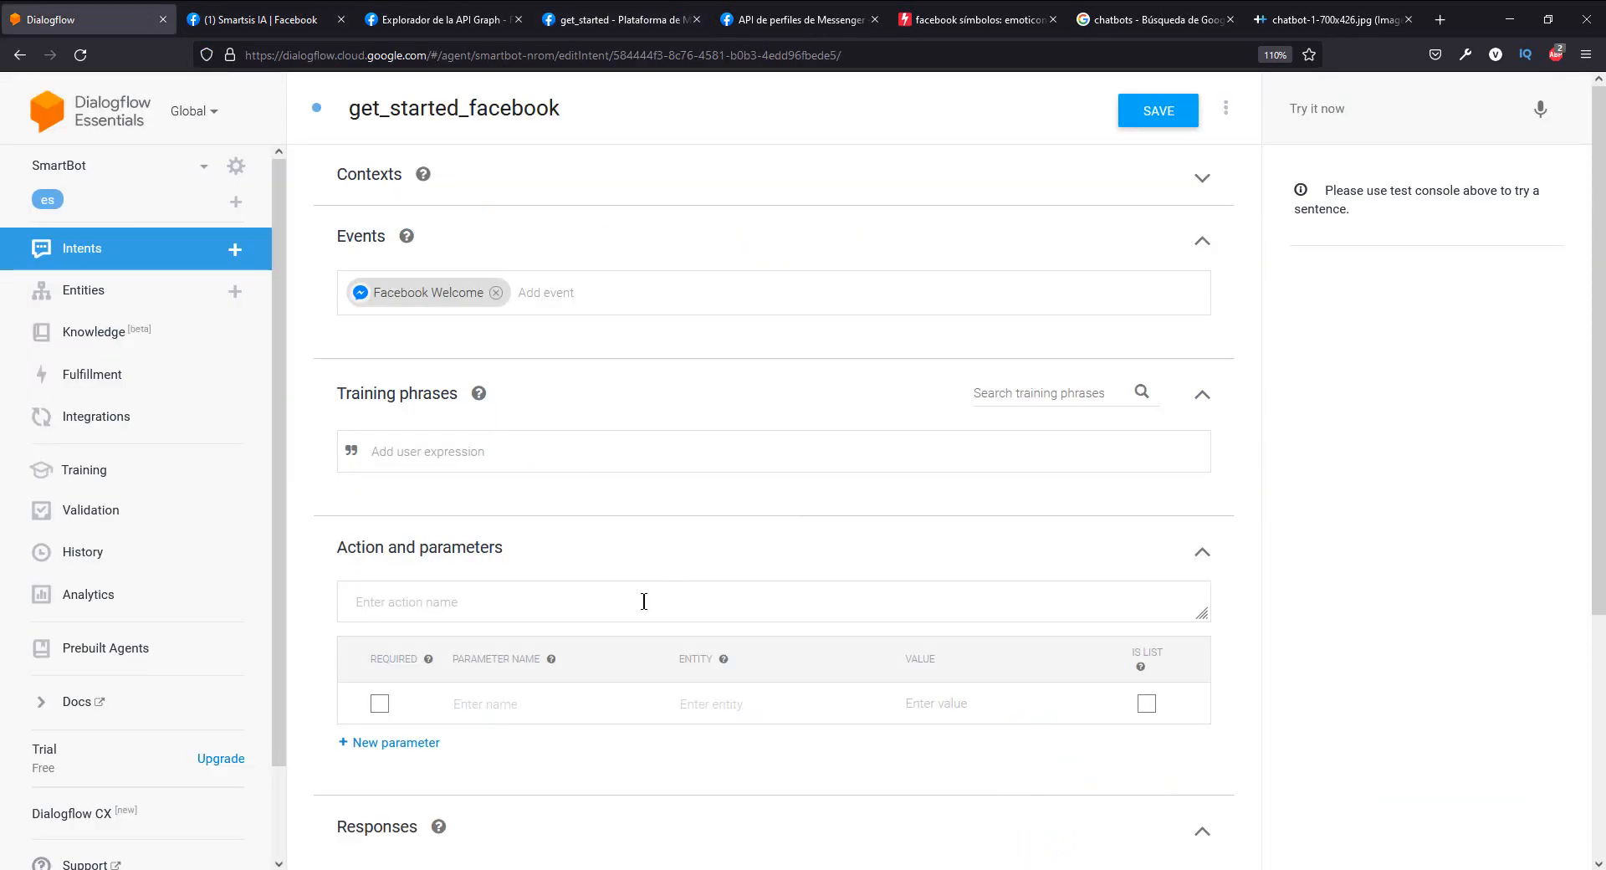
{"action": "left_click", "coordinate": [439, 459]}
{"action": "key", "text": "ctrl+v"}
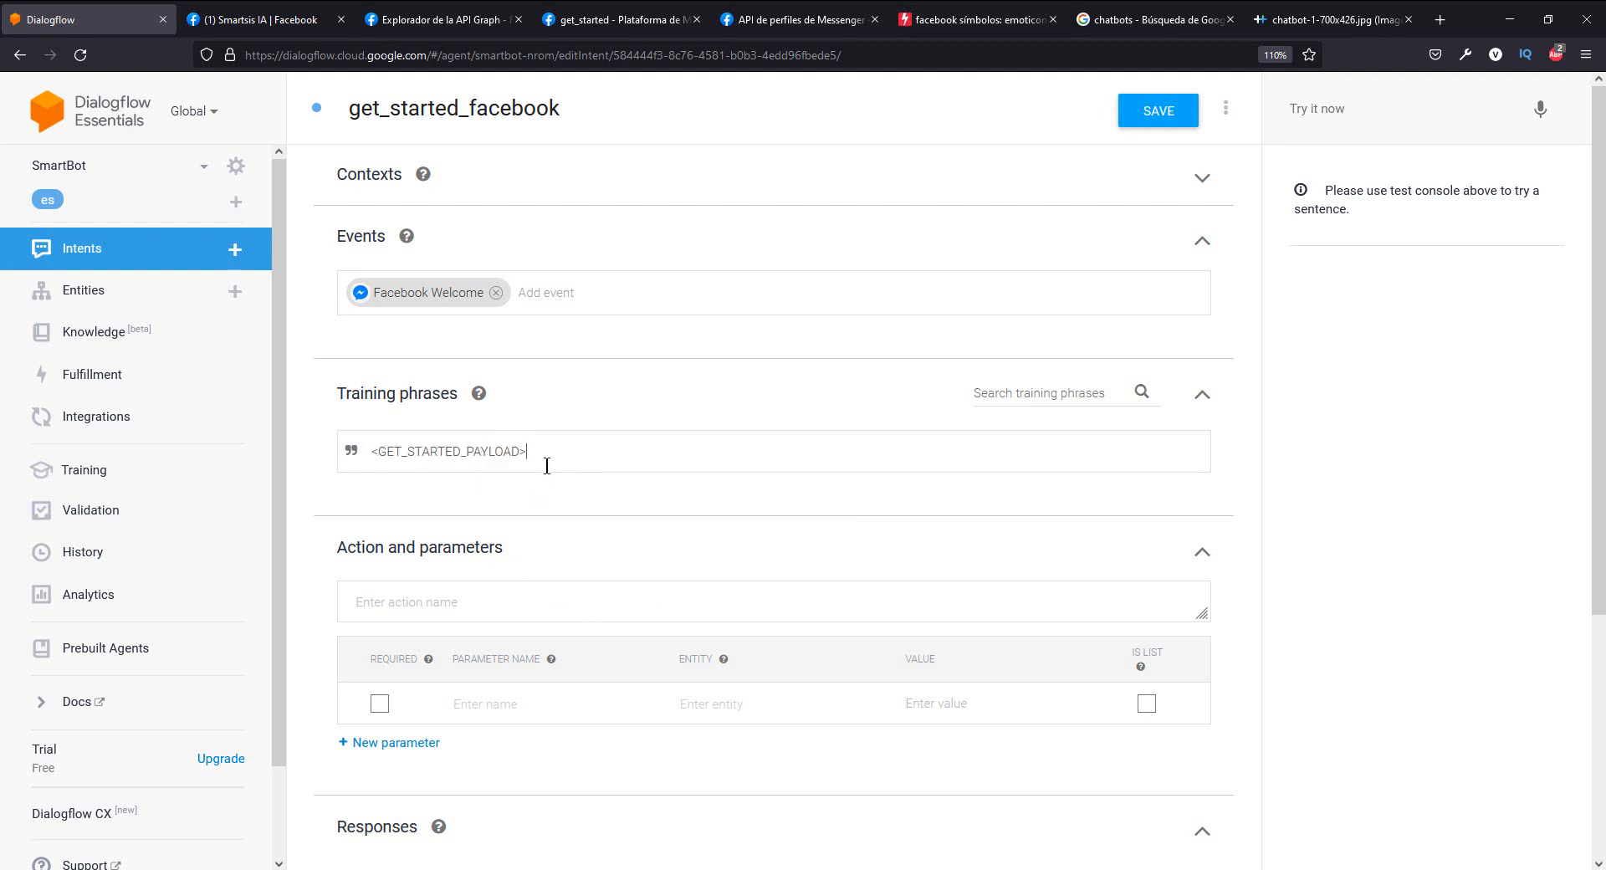
{"action": "left_click_drag", "start_coordinate": [528, 453], "coordinate": [361, 453]}
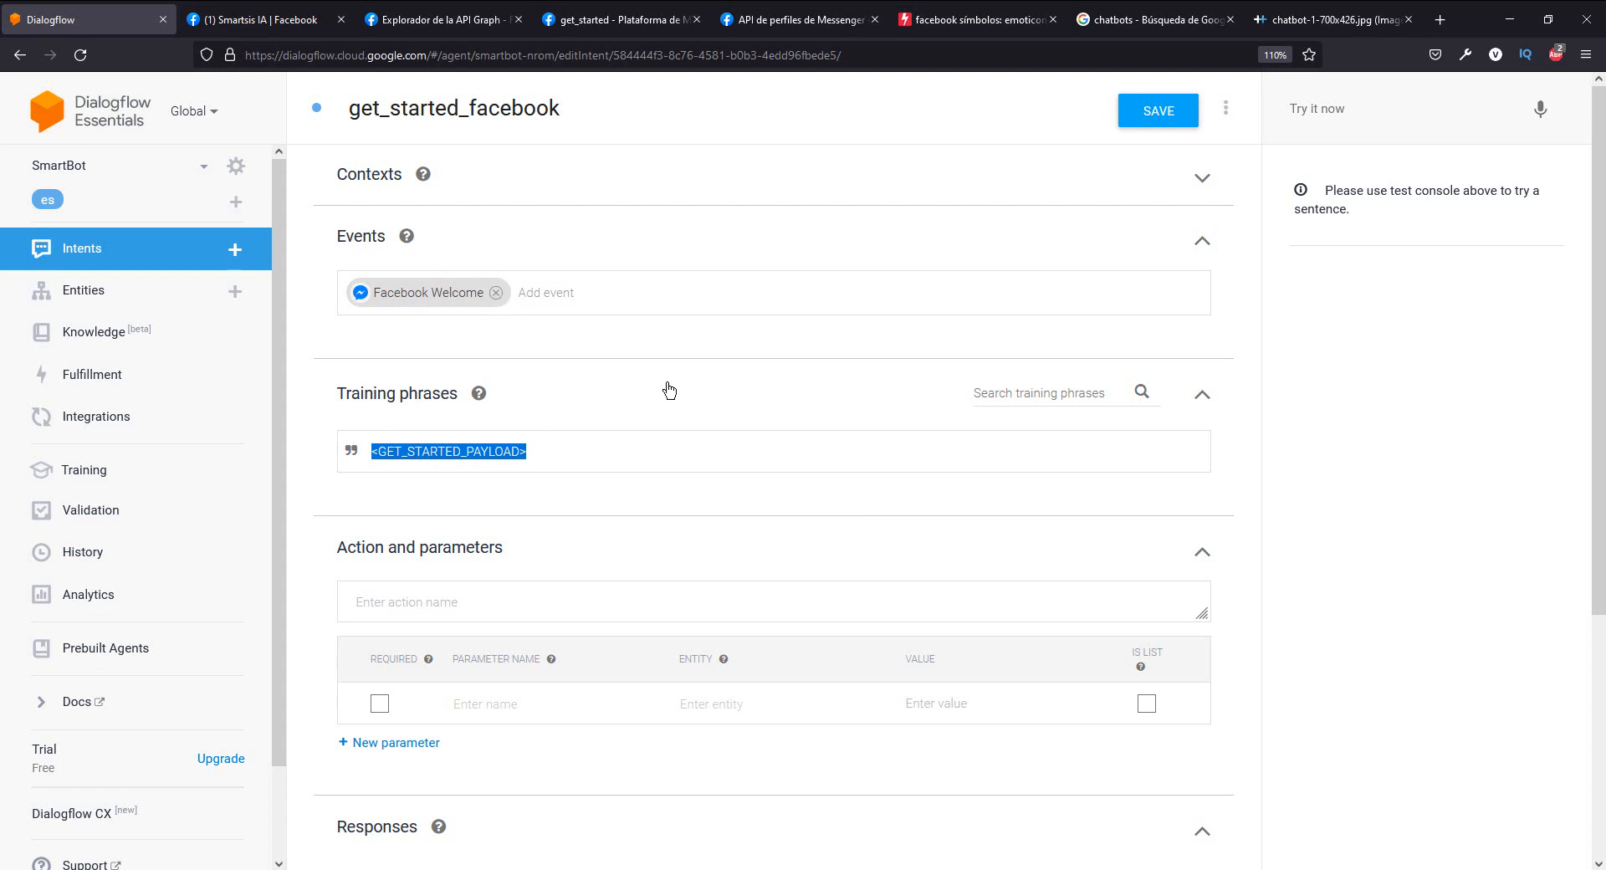
{"action": "key", "text": "BackSpace"}
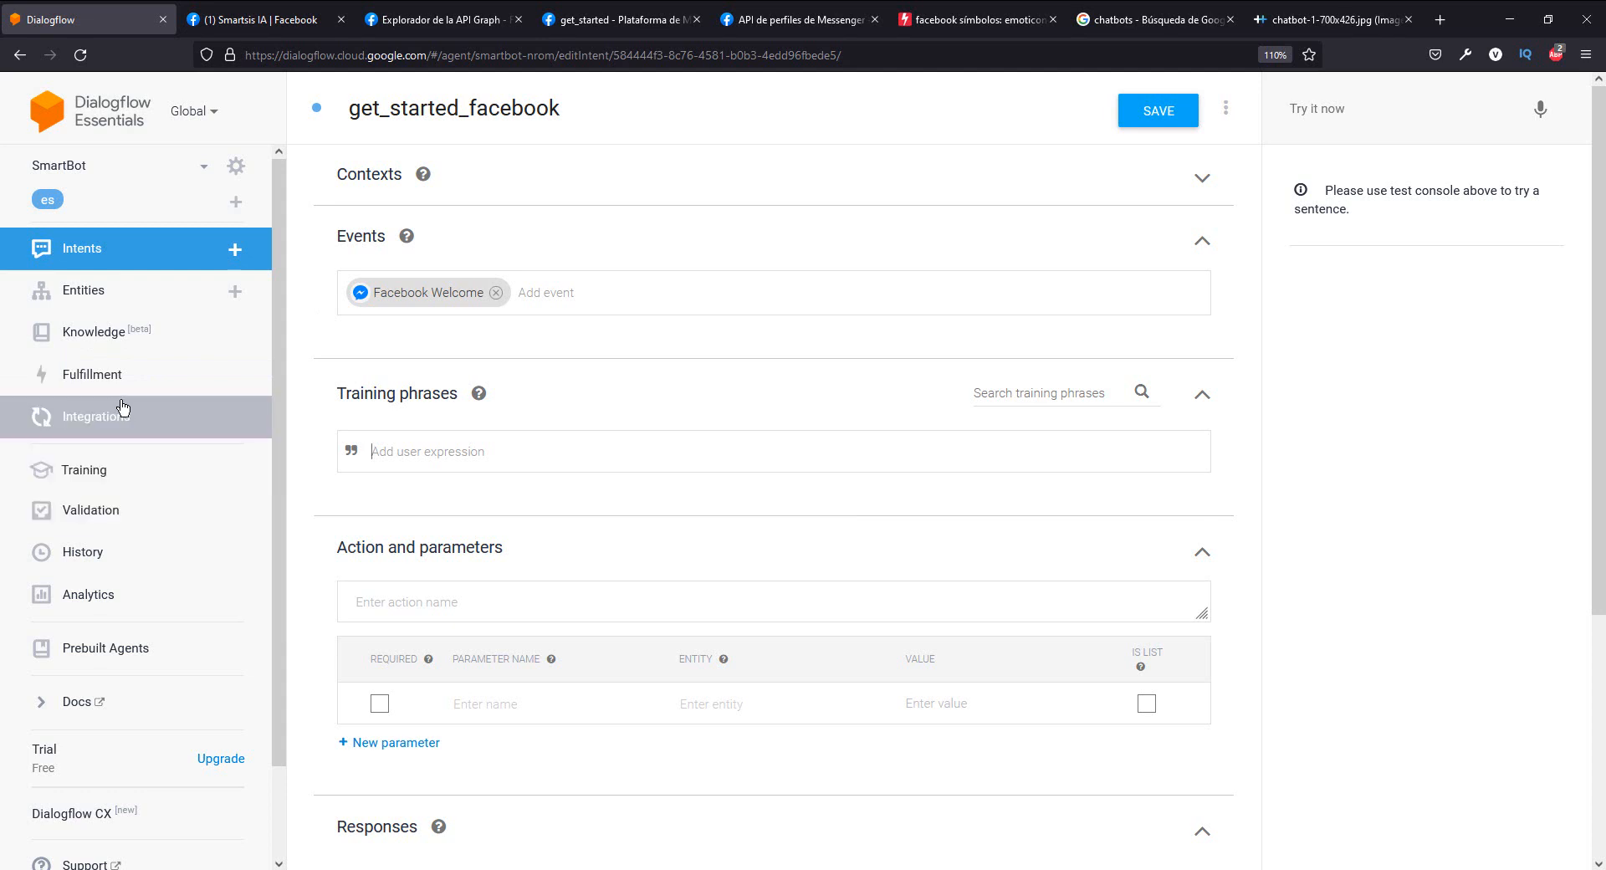
- Switch to the Smartsis IA Facebook page, start the Messenger chat with Empezar, and review the bot's reply
{"action": "left_click", "coordinate": [298, 30]}
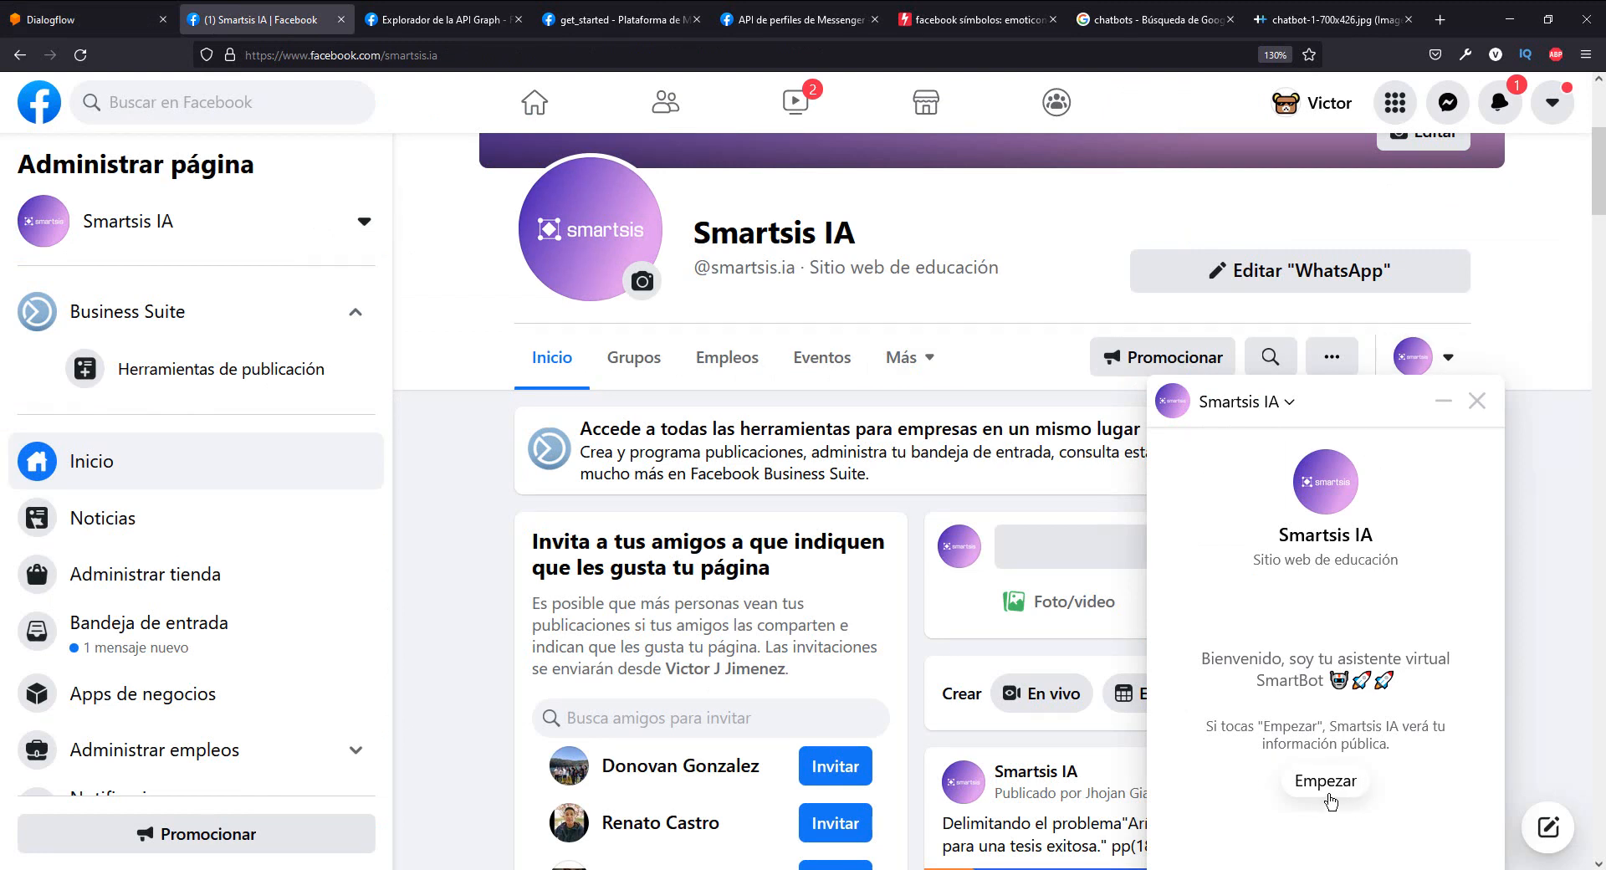
{"action": "left_click", "coordinate": [1331, 785]}
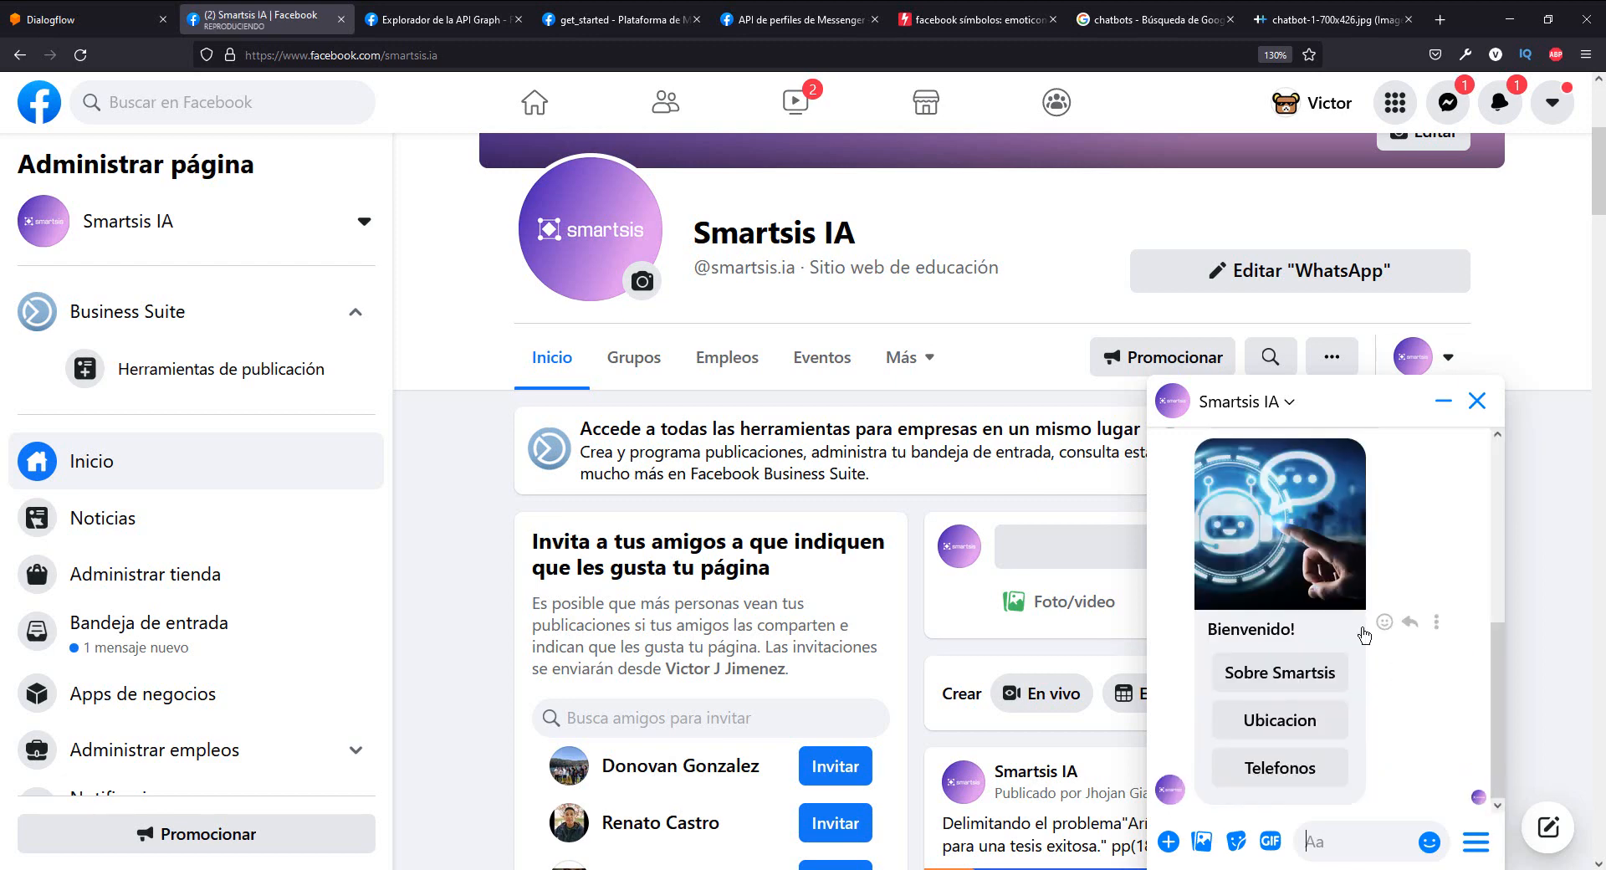
{"action": "scroll", "coordinate": [1364, 636], "scroll_direction": "up", "scroll_amount": 3}
{"action": "scroll", "coordinate": [1364, 636], "scroll_direction": "down", "scroll_amount": 3}
- Switch to Dialogflow and review the Facebook text response and card of the get_started_facebook intent
{"action": "left_click", "coordinate": [124, 12]}
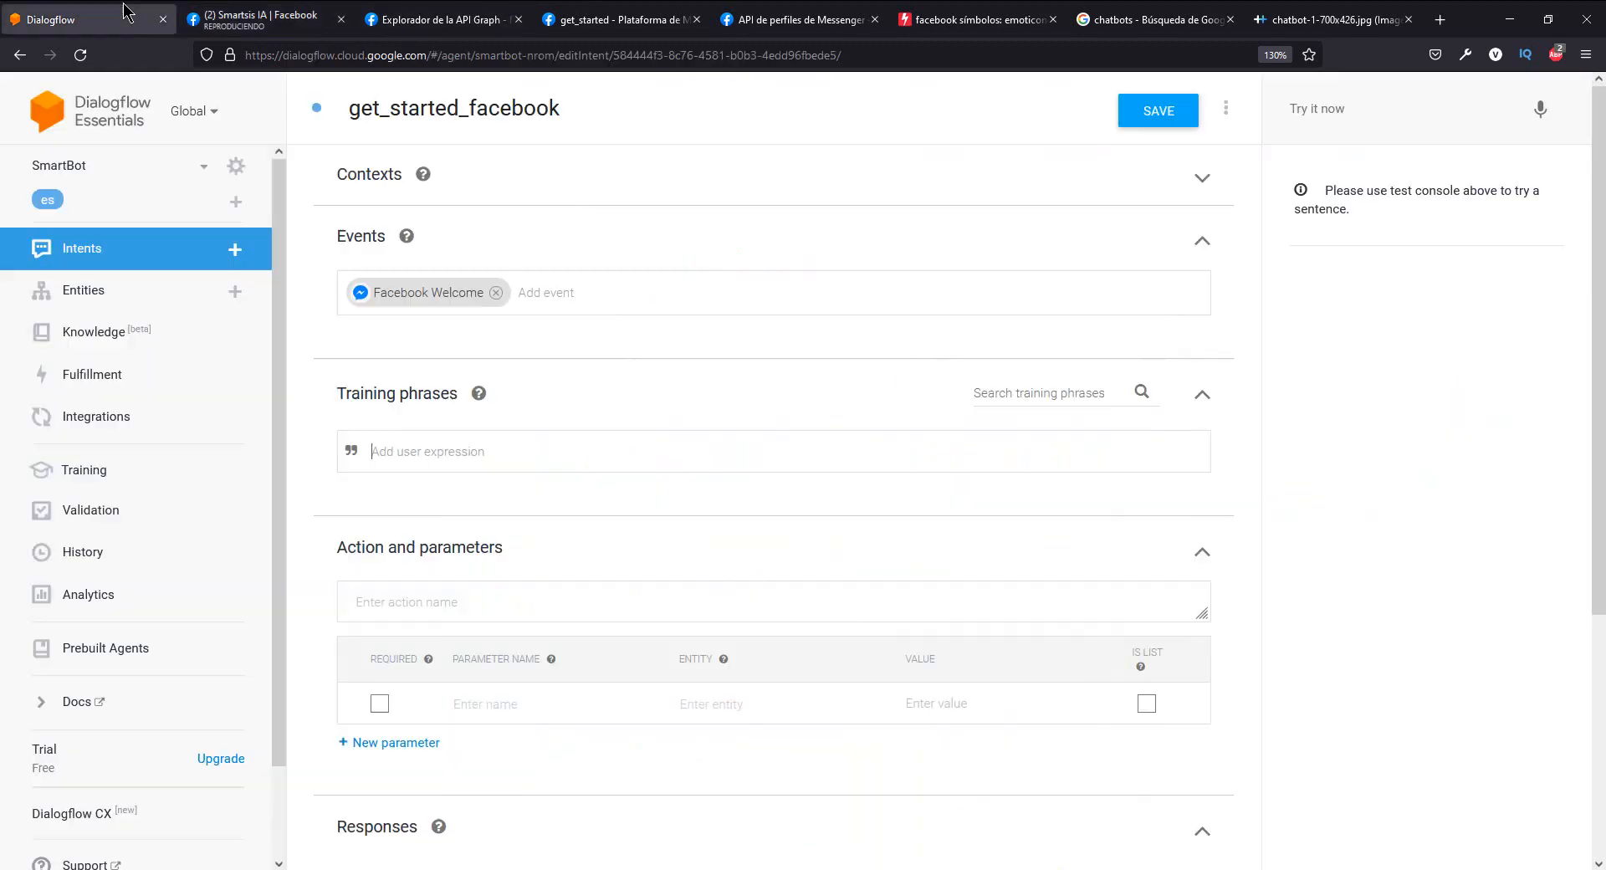
{"action": "scroll", "coordinate": [585, 377], "scroll_direction": "down", "scroll_amount": 4}
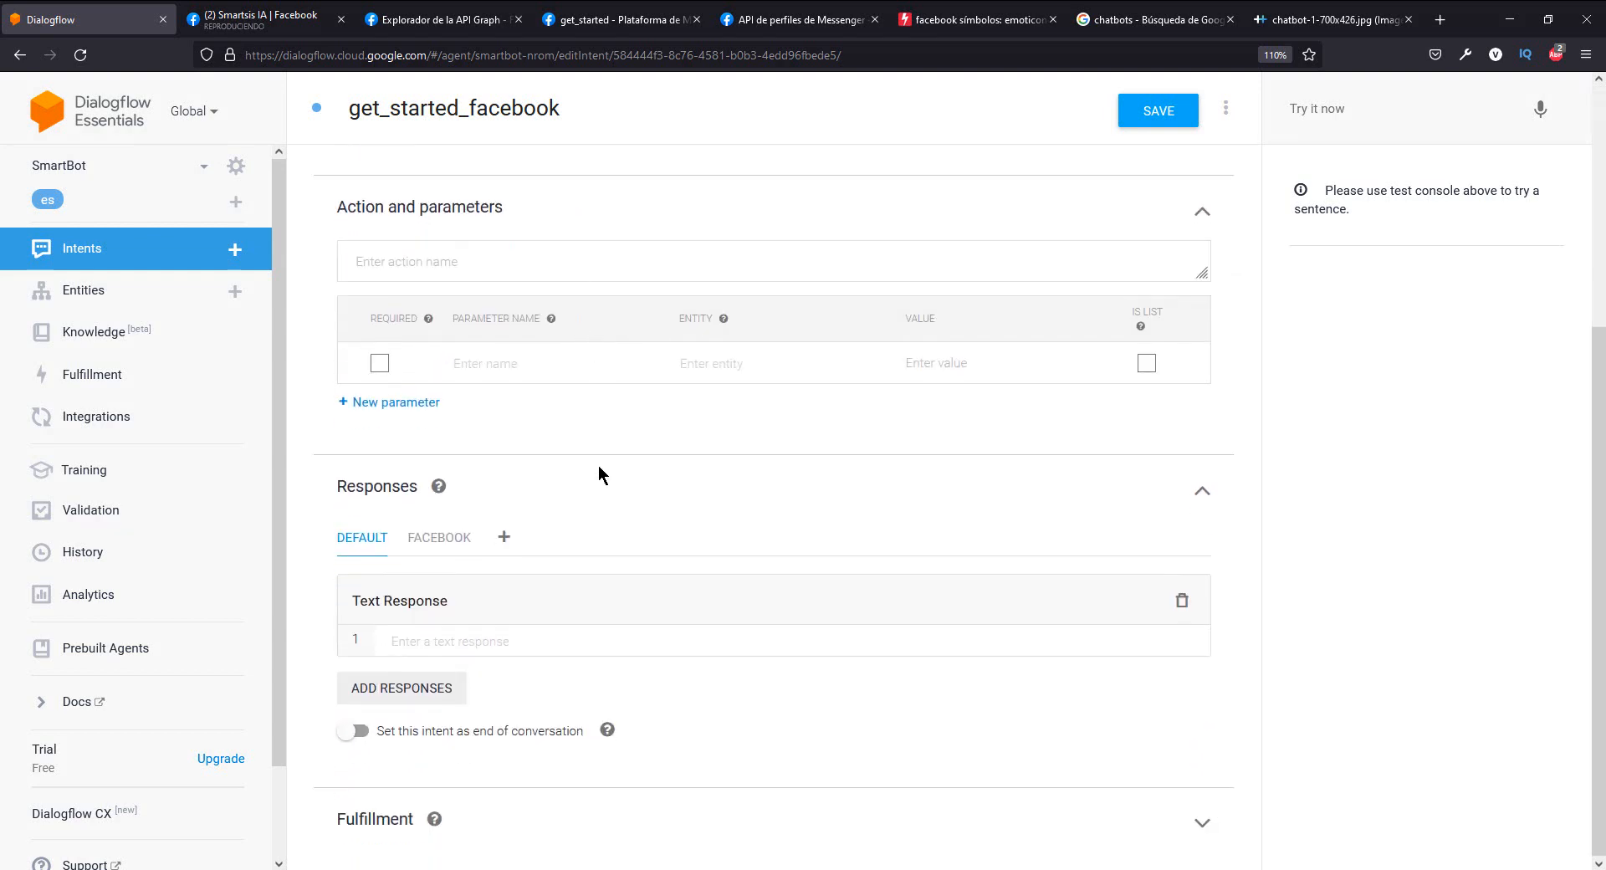
{"action": "left_click", "coordinate": [462, 536]}
{"action": "scroll", "coordinate": [631, 577], "scroll_direction": "down", "scroll_amount": 6}
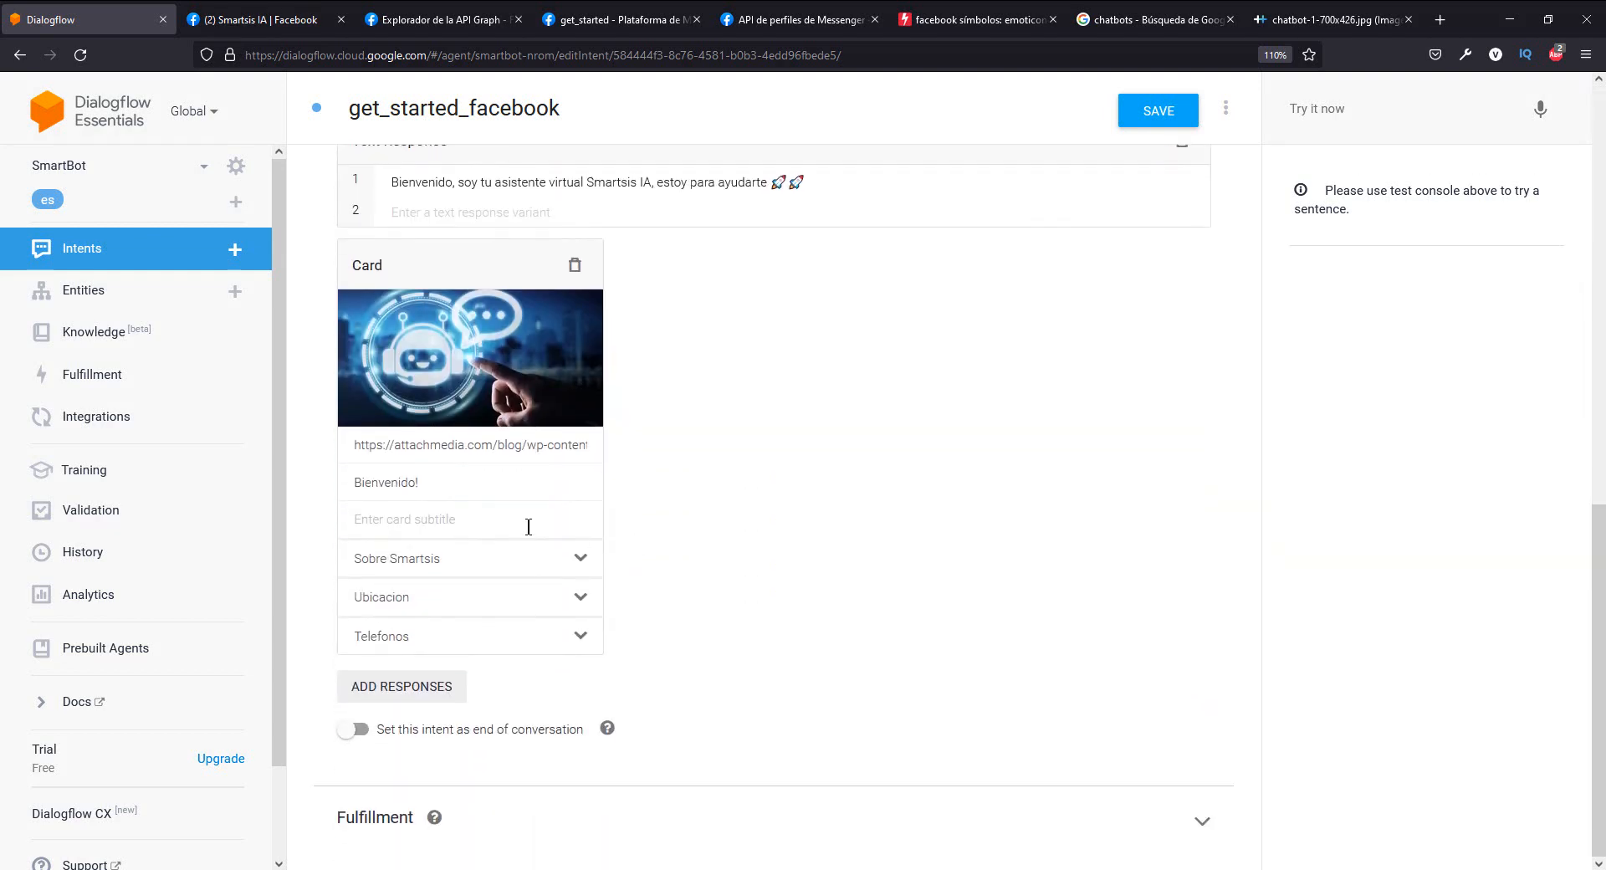
- Switch back to the Smartsis IA Messenger chat and compare its welcome text and card with the intent's responses
{"action": "left_click", "coordinate": [262, 11]}
{"action": "scroll", "coordinate": [1319, 666], "scroll_direction": "up", "scroll_amount": 3}
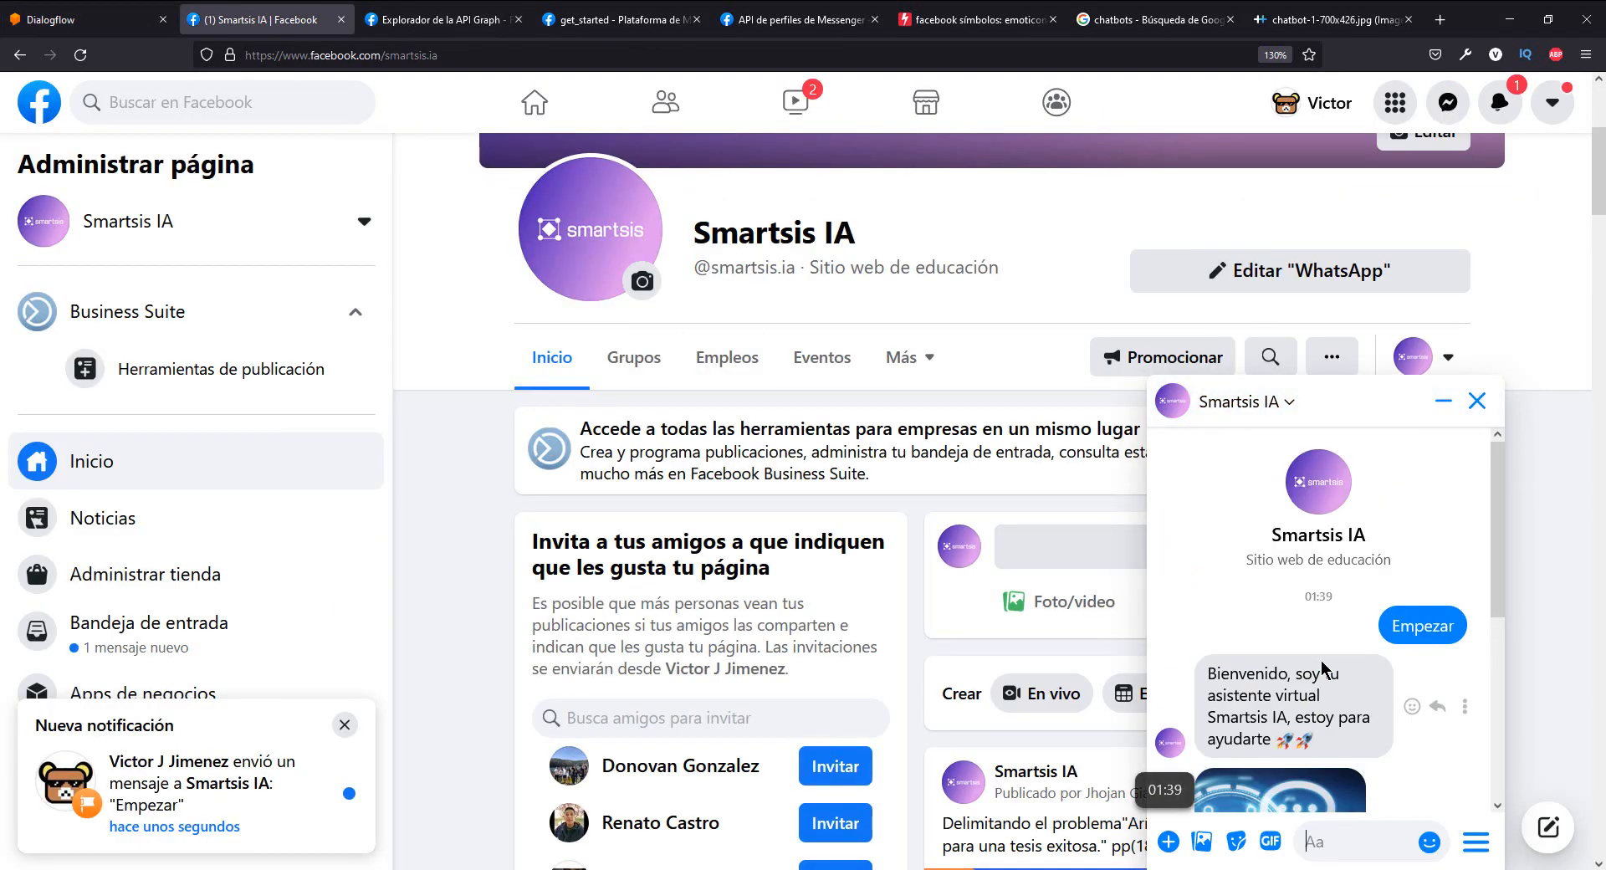
{"action": "scroll", "coordinate": [1322, 667], "scroll_direction": "down", "scroll_amount": 3}
{"action": "scroll", "coordinate": [1322, 666], "scroll_direction": "up", "scroll_amount": 2}
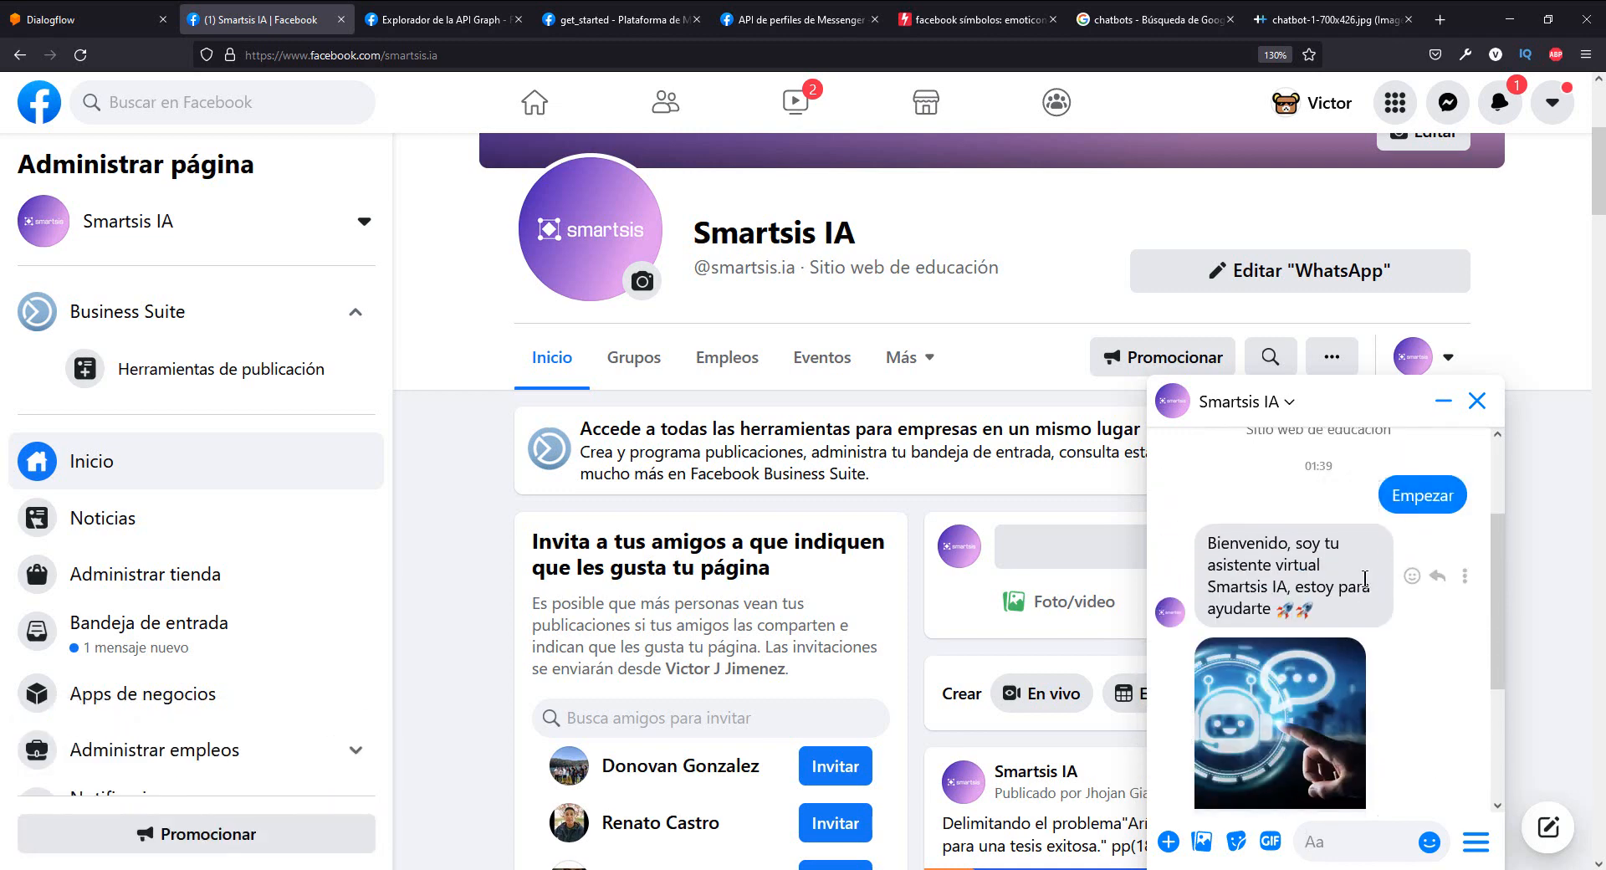
- Check the Facebook Welcome event of the get_started_facebook intent in Dialogflow, and return to the Smartsis IA Messenger chat
{"action": "left_click", "coordinate": [84, 19]}
{"action": "scroll", "coordinate": [791, 495], "scroll_direction": "up", "scroll_amount": 10}
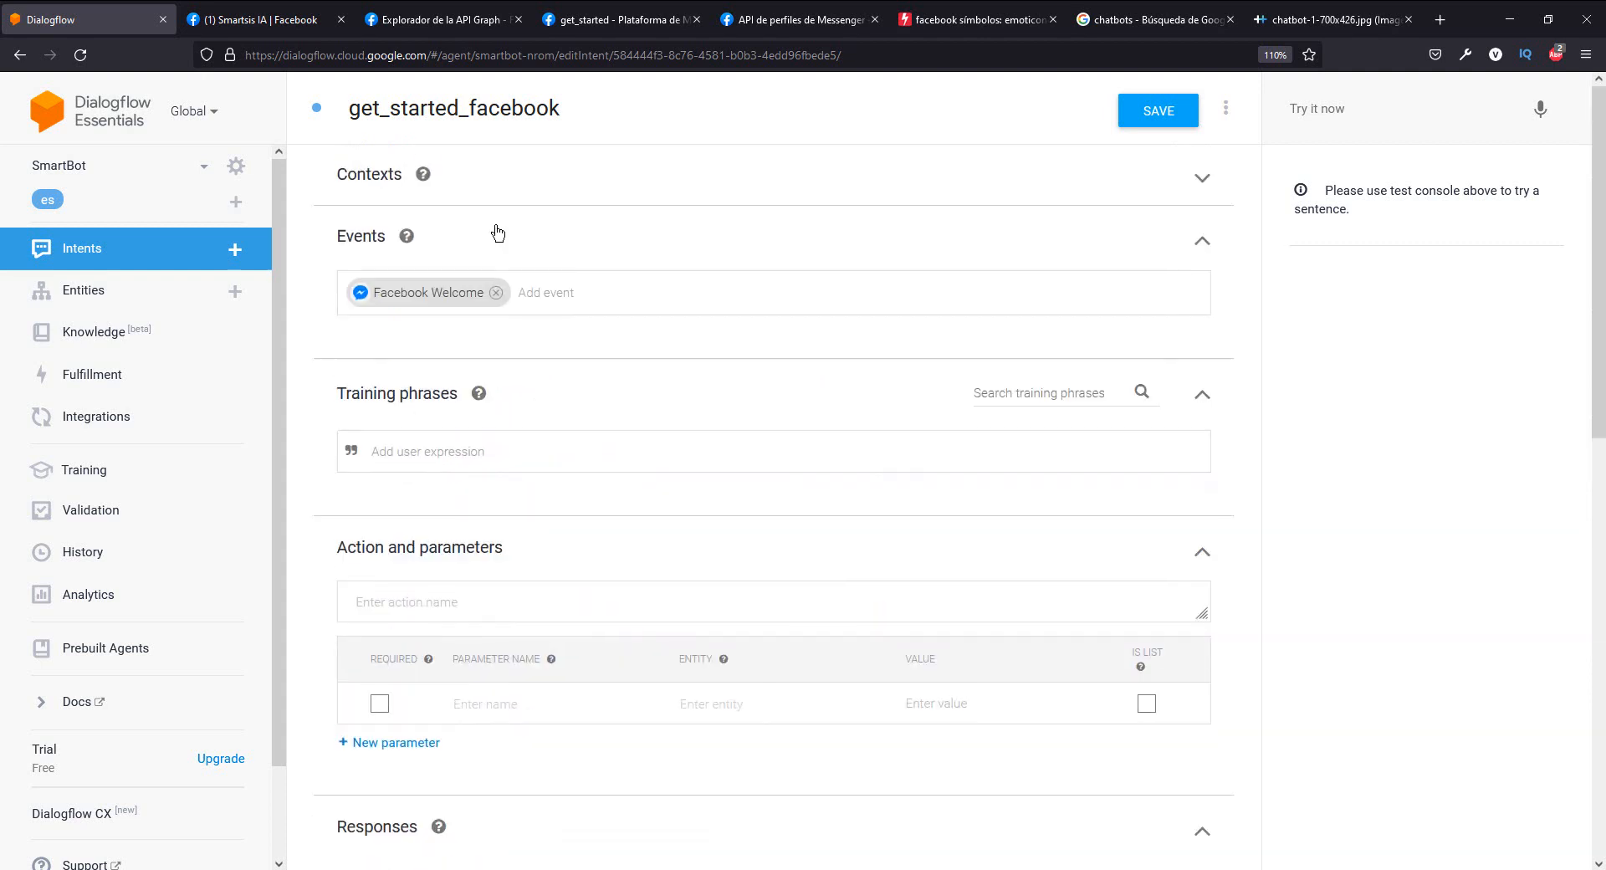
{"action": "left_click", "coordinate": [259, 19]}
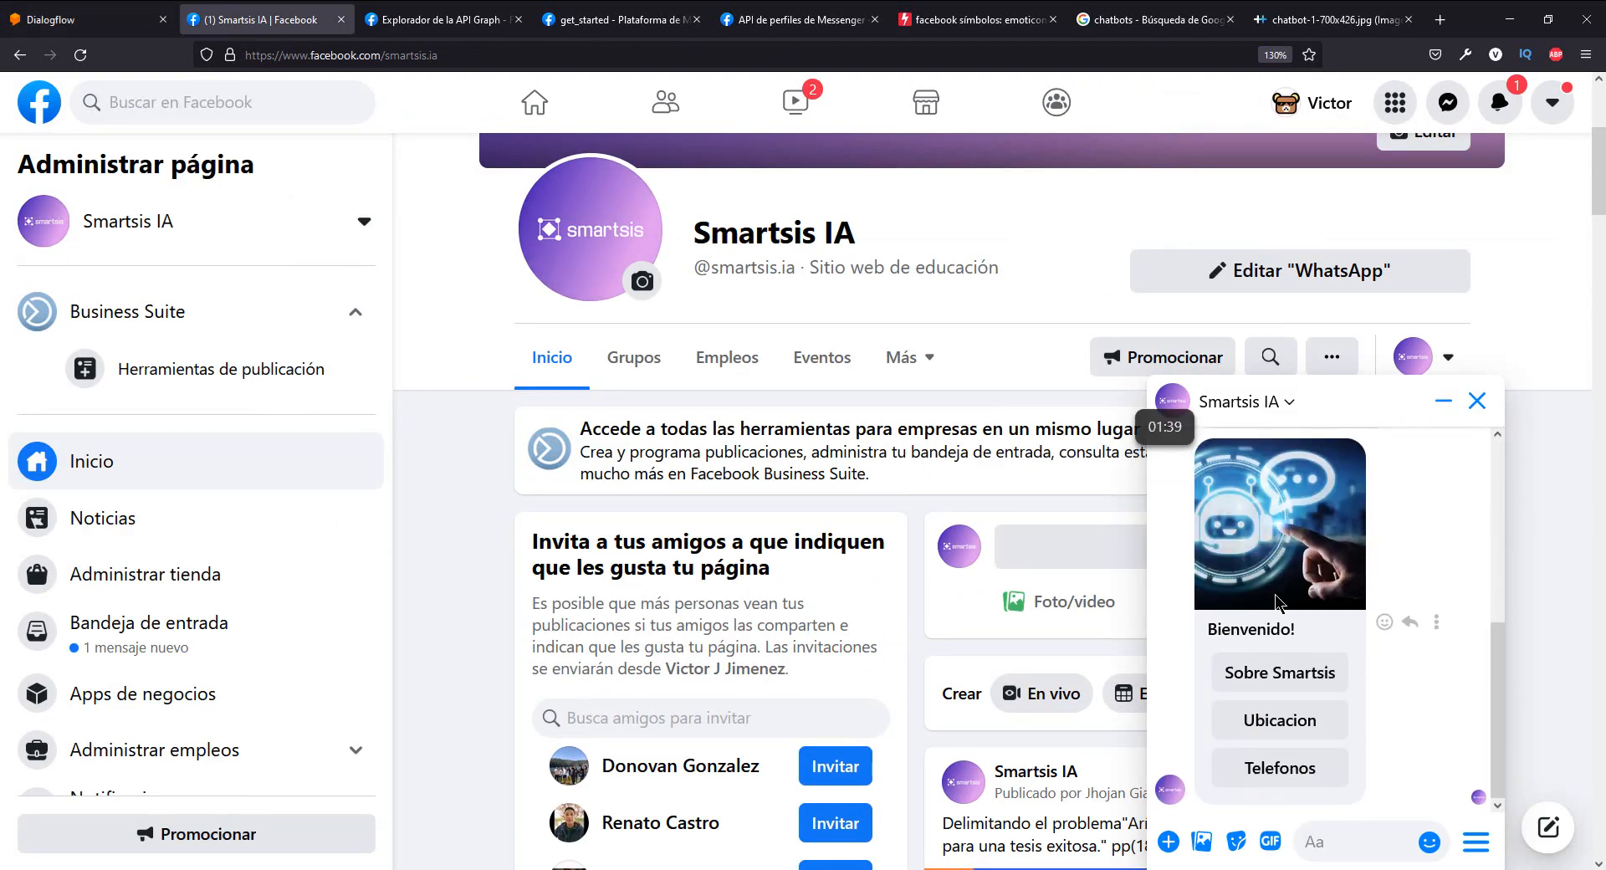